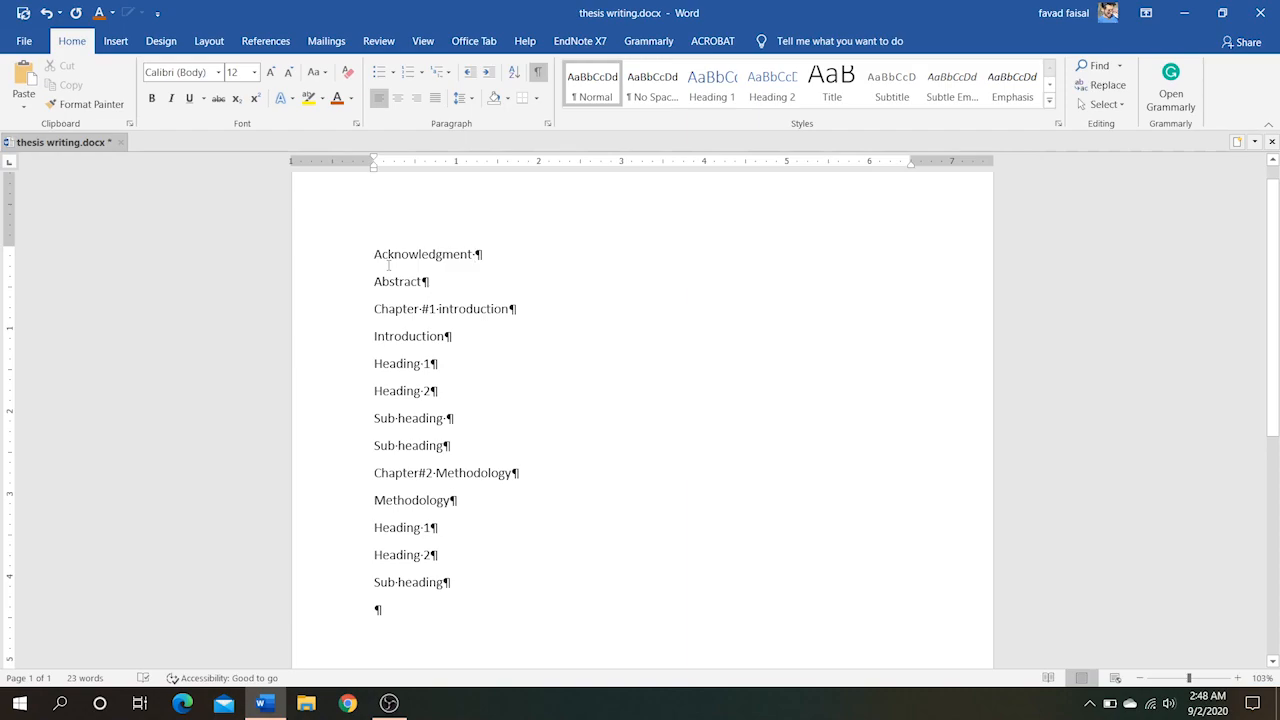
pyautogui.moveTo(337, 261); pyautogui.dragTo(345, 220)
pyautogui.click(345, 220)
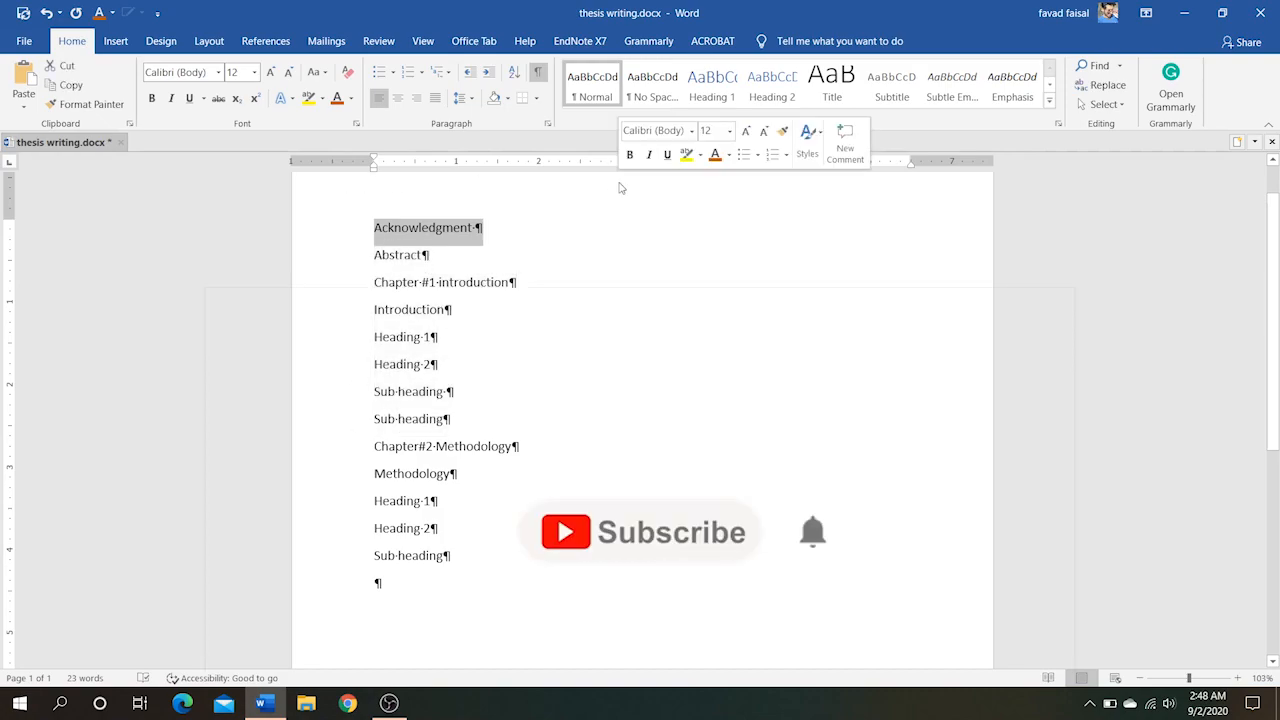
pyautogui.click(500, 236)
pyautogui.scroll(1, 500, 233)
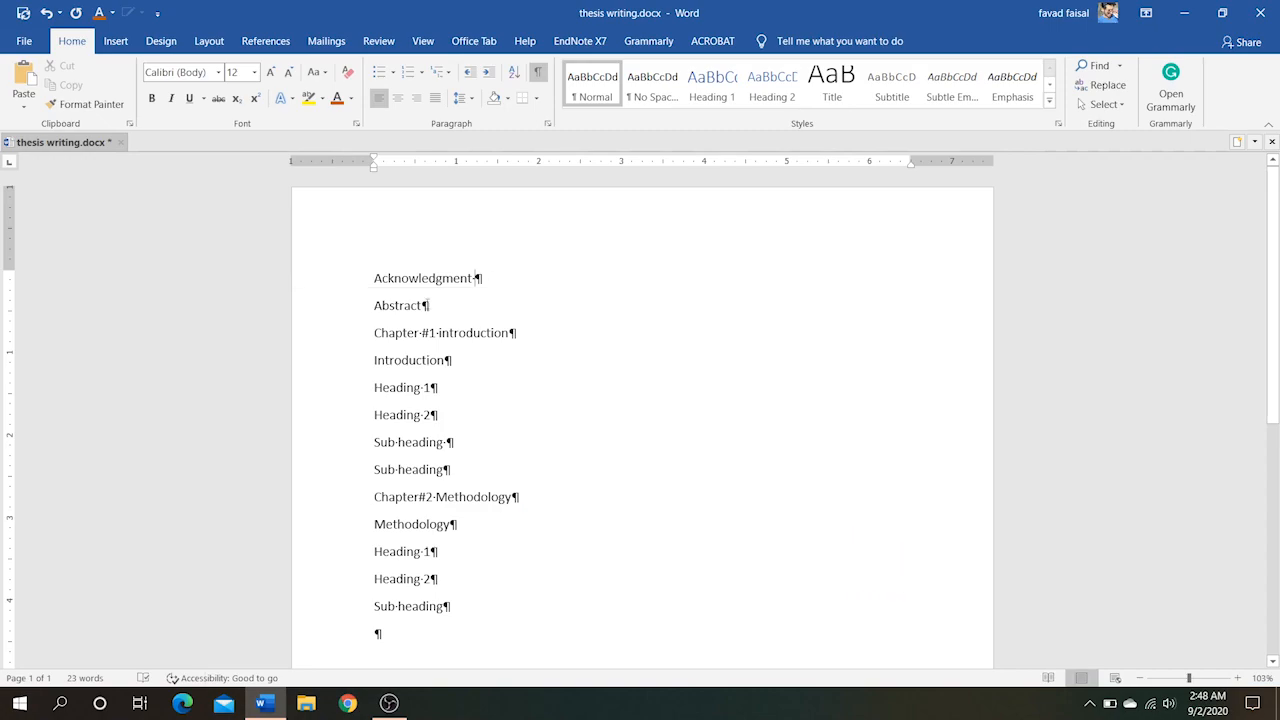
pyautogui.click(336, 341)
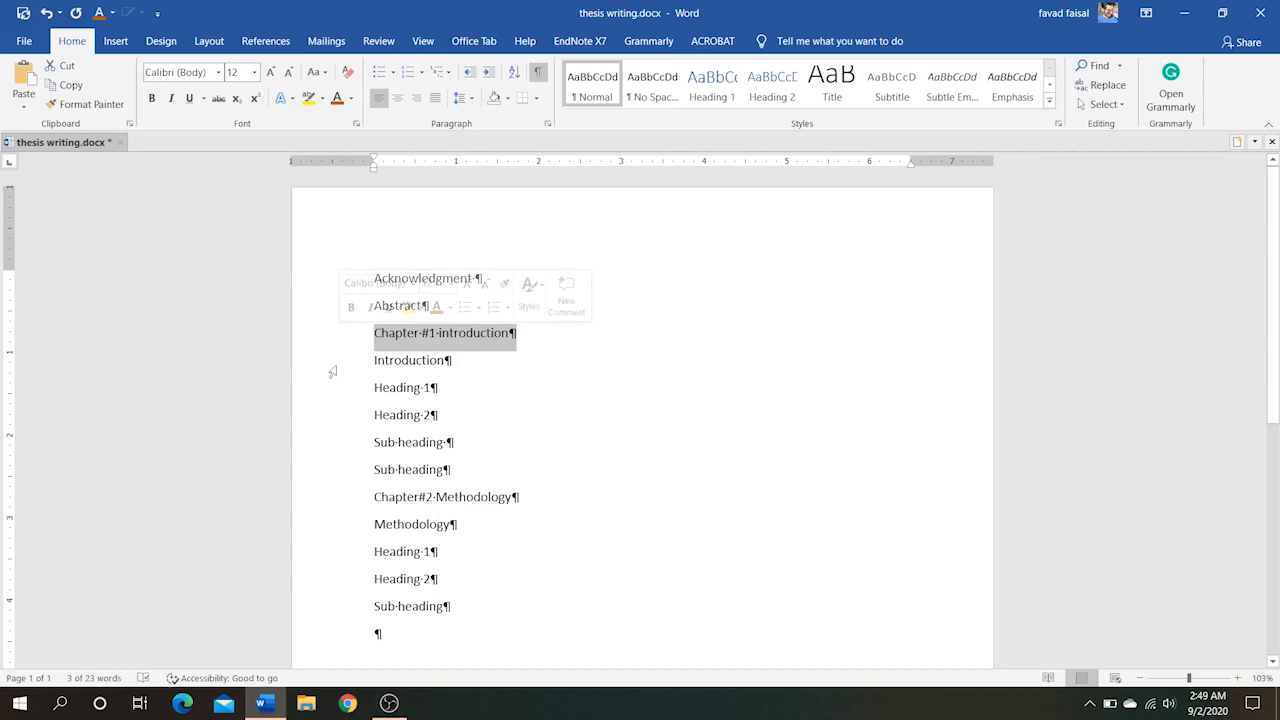
pyautogui.click(334, 370)
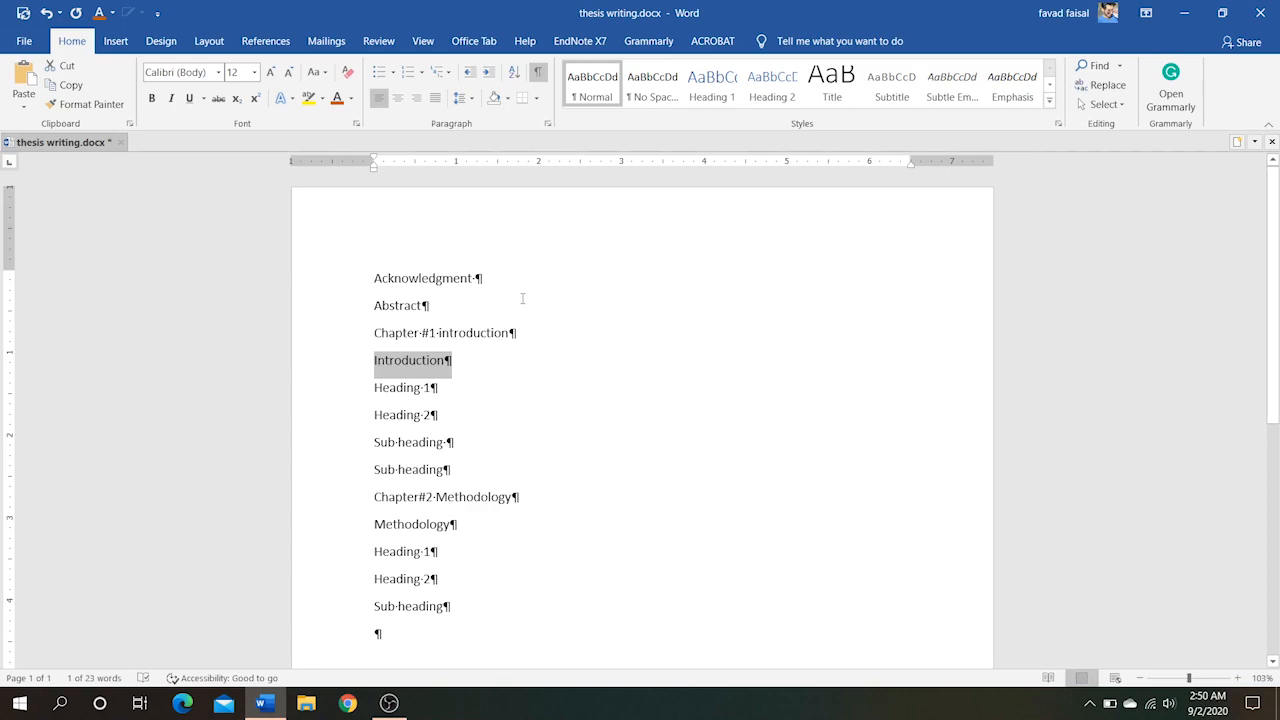
# - Apply the Title style to the Acknowledgment line
pyautogui.click(335, 286)
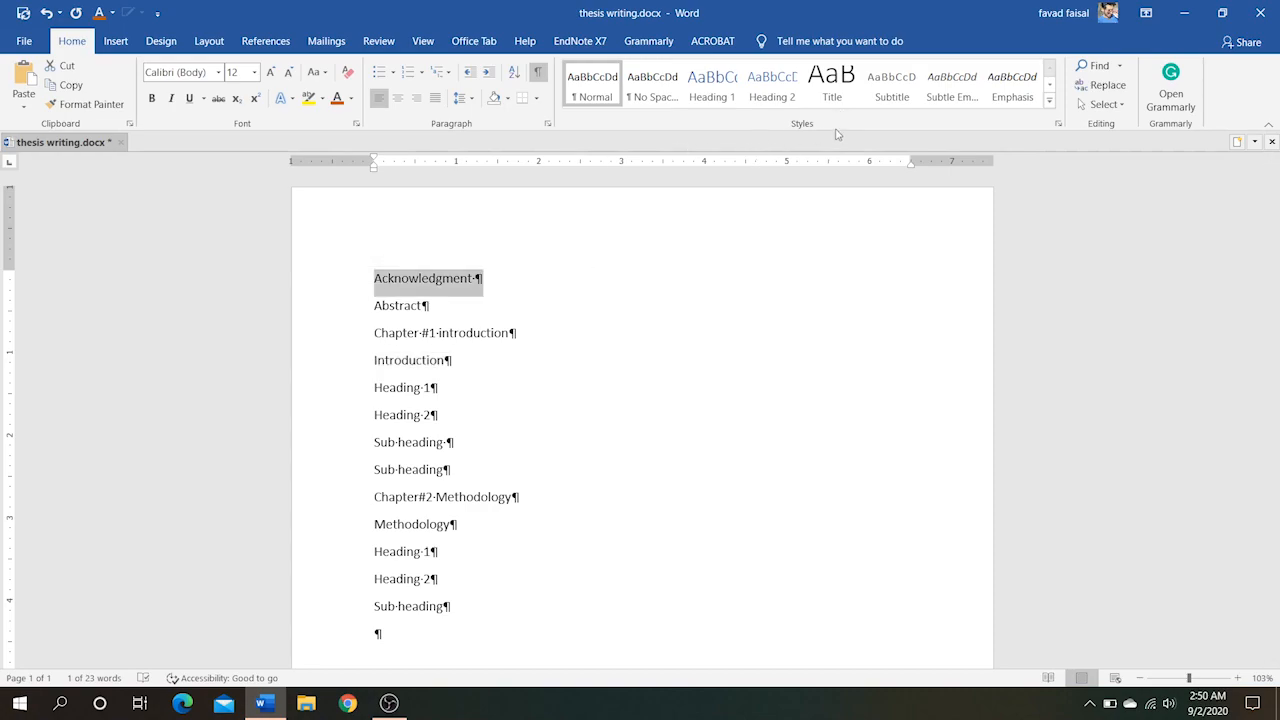
pyautogui.click(1049, 101)
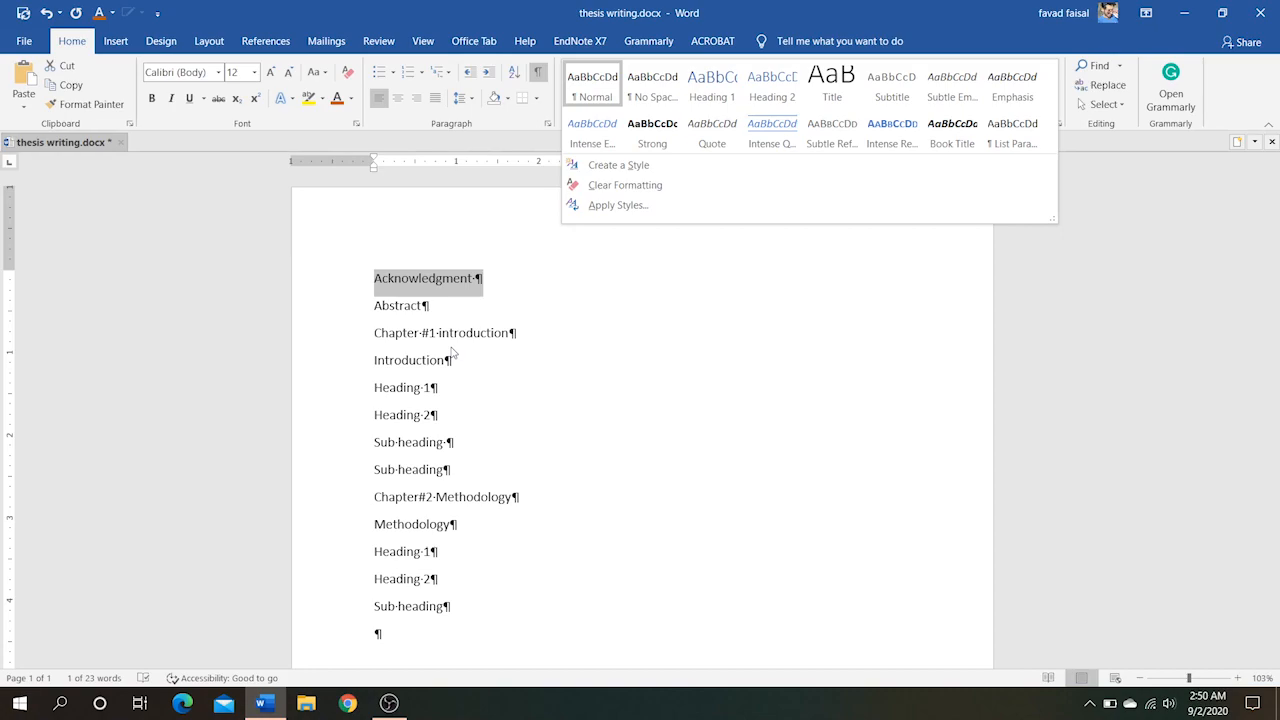
pyautogui.click(605, 314)
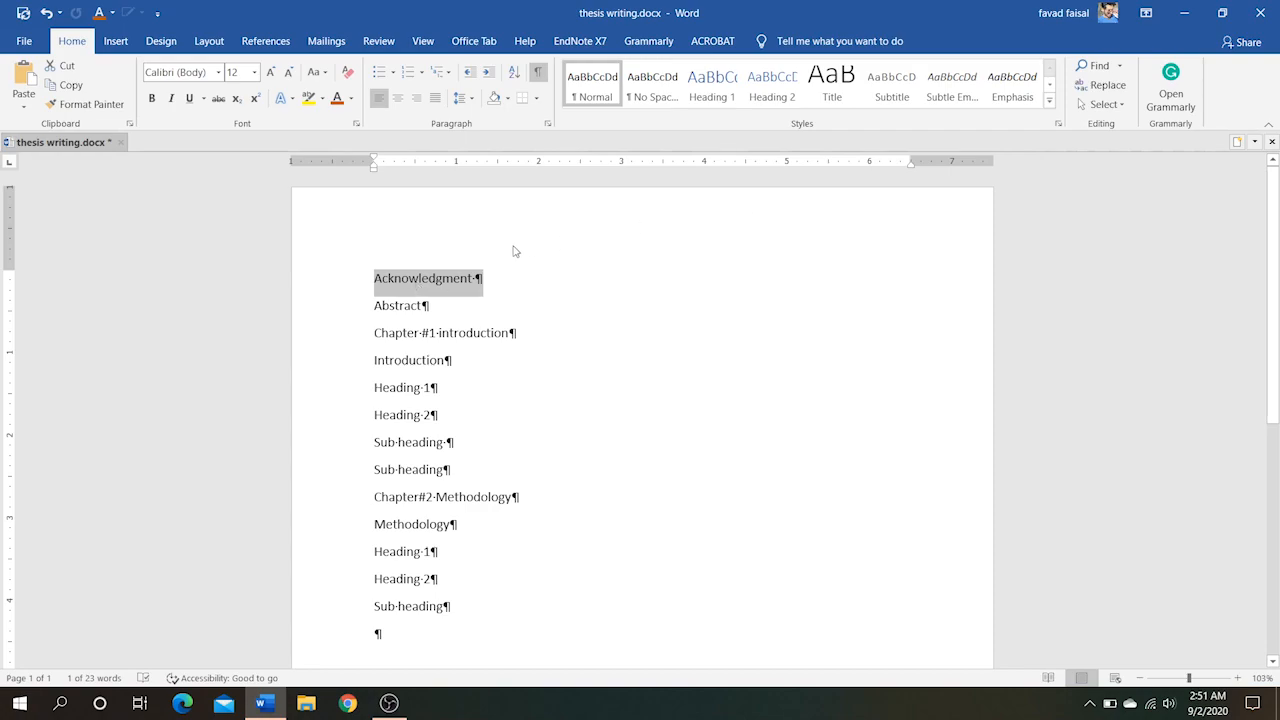
pyautogui.click(835, 93)
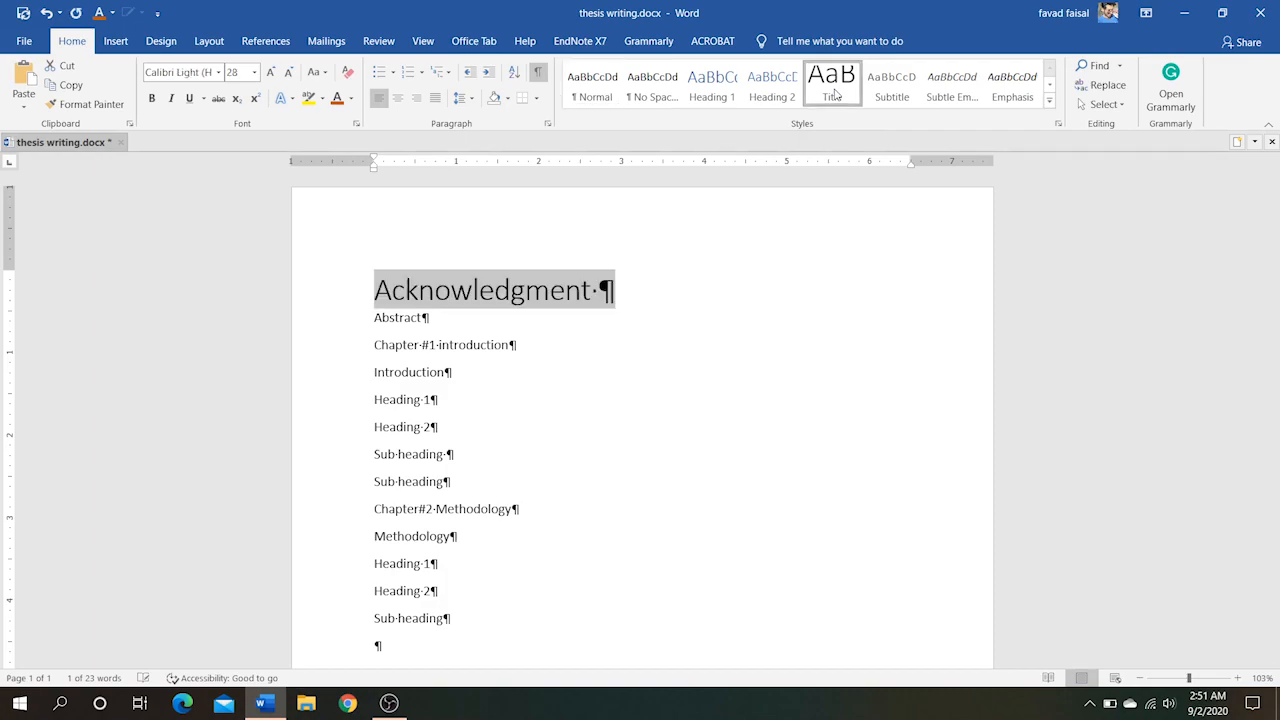
# - Set the Acknowledgment heading's font to Times New Roman and reduce its size to 24
pyautogui.click(219, 73)
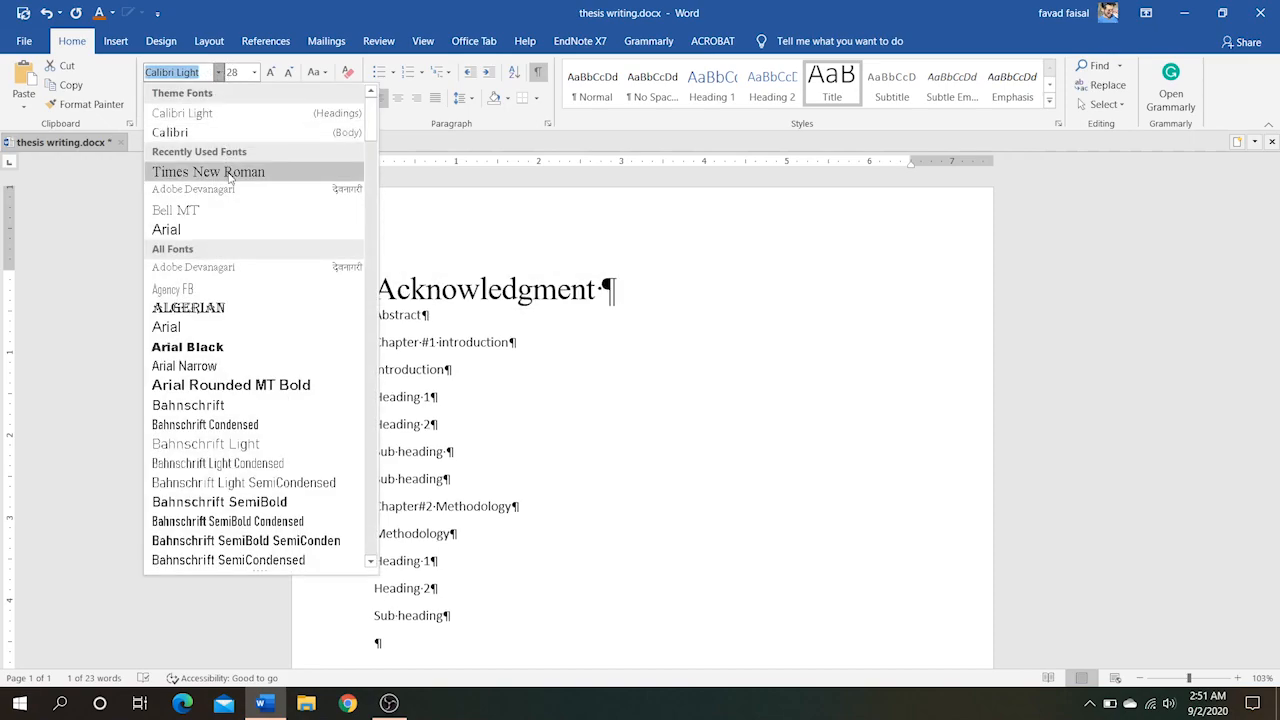
pyautogui.click(229, 175)
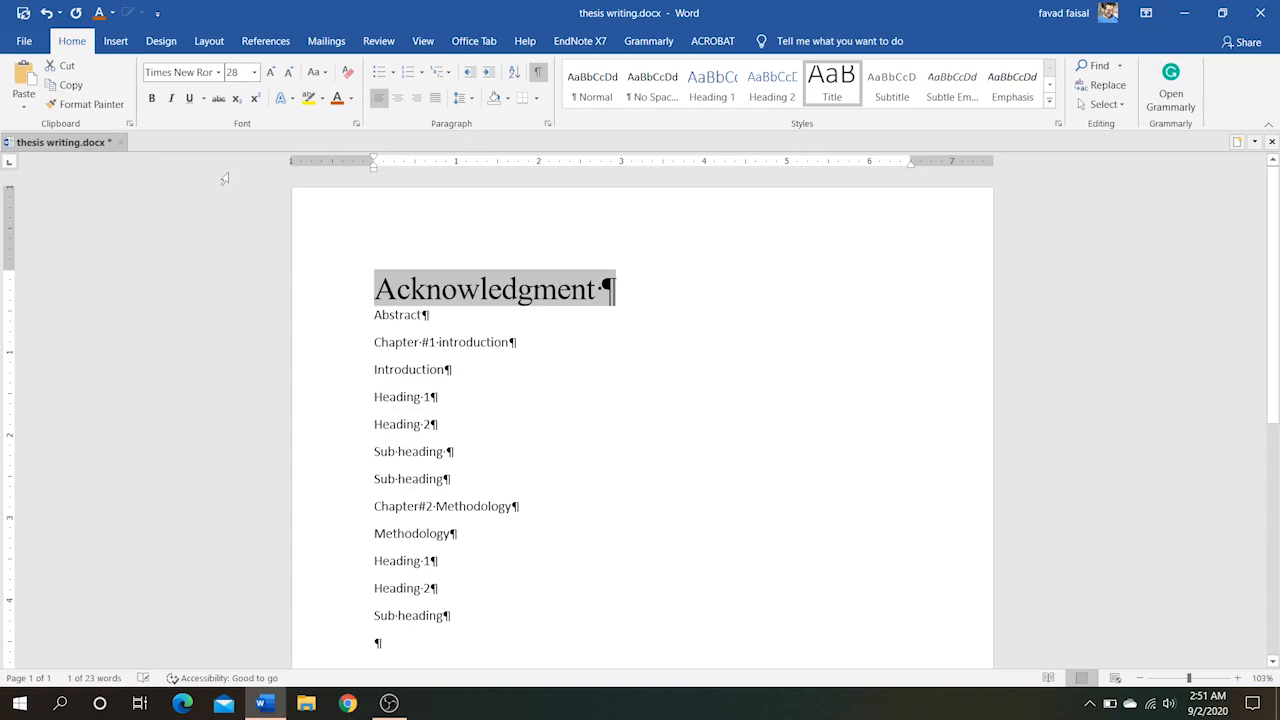
pyautogui.click(290, 73)
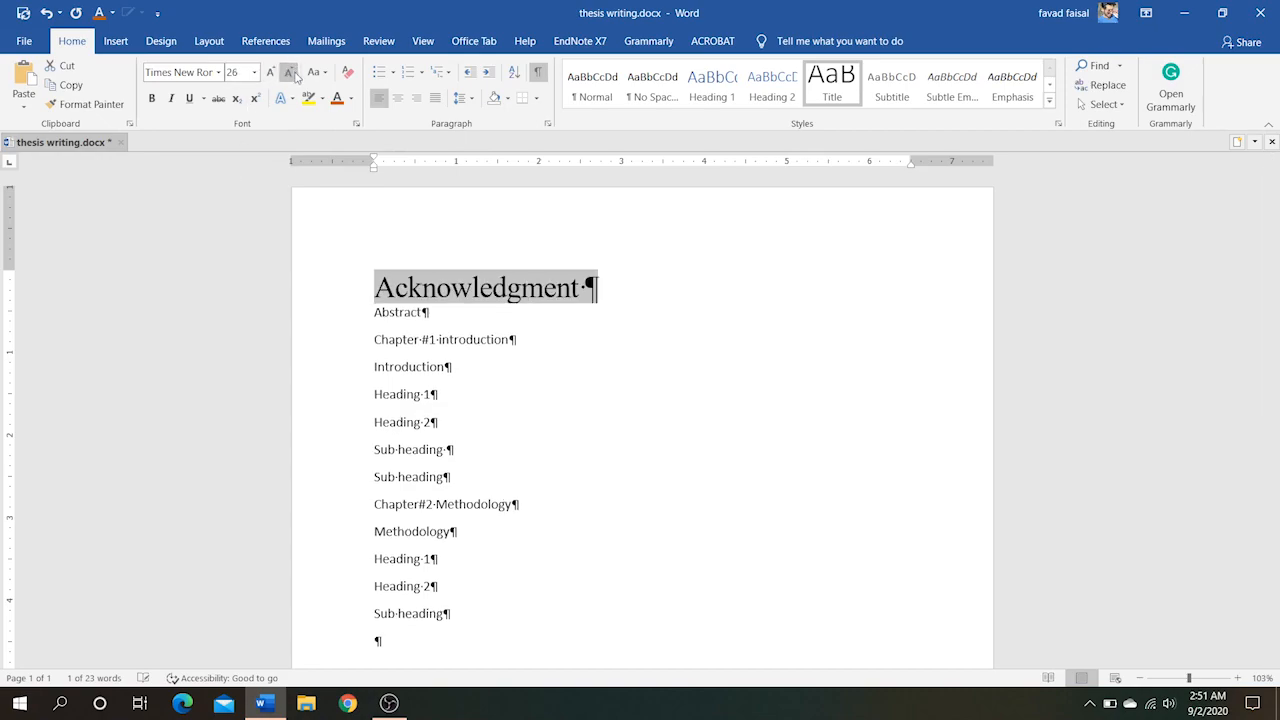
pyautogui.click(290, 73)
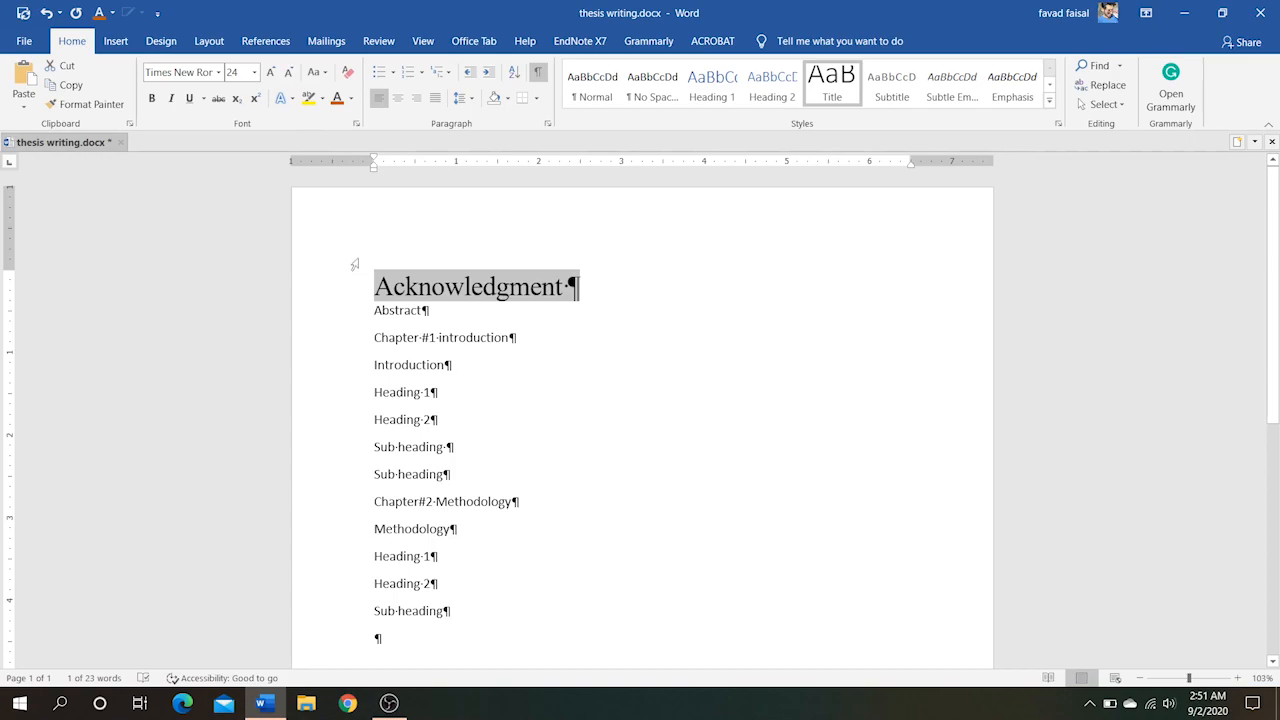
# - Center the Acknowledgment heading and add space after its paragraph
pyautogui.hotkey('ctrl', 'e')
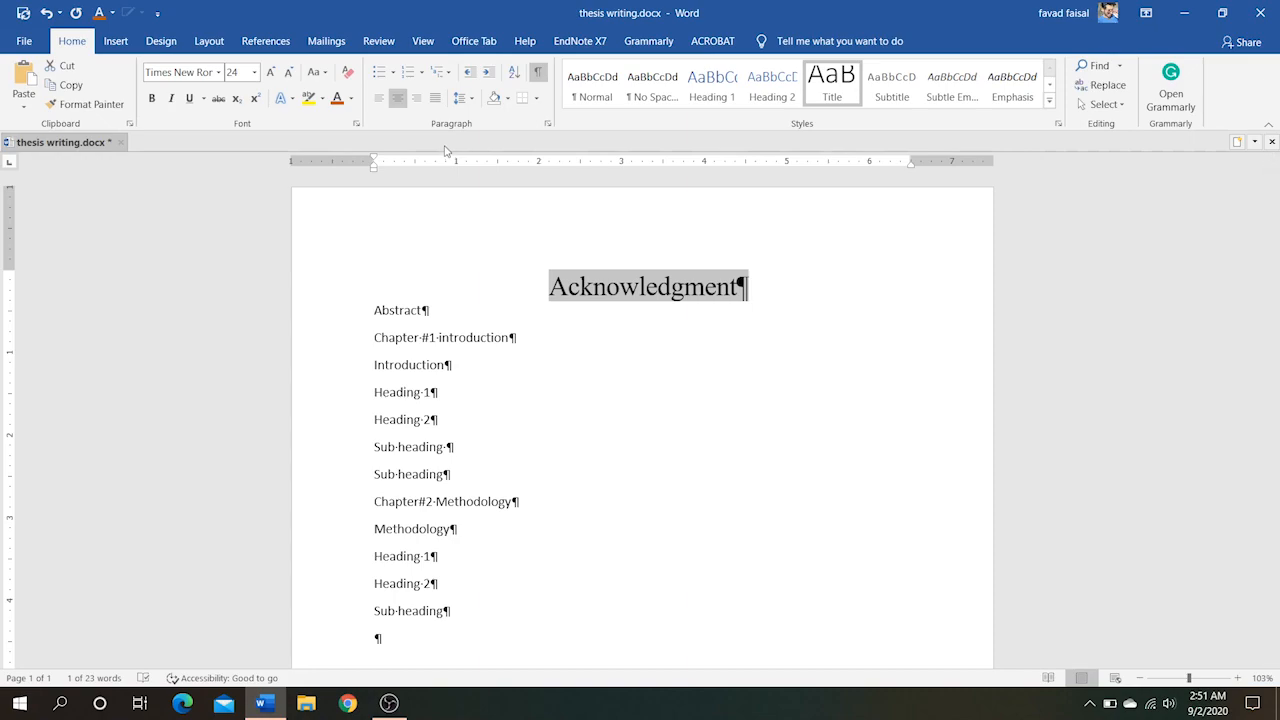
pyautogui.click(471, 100)
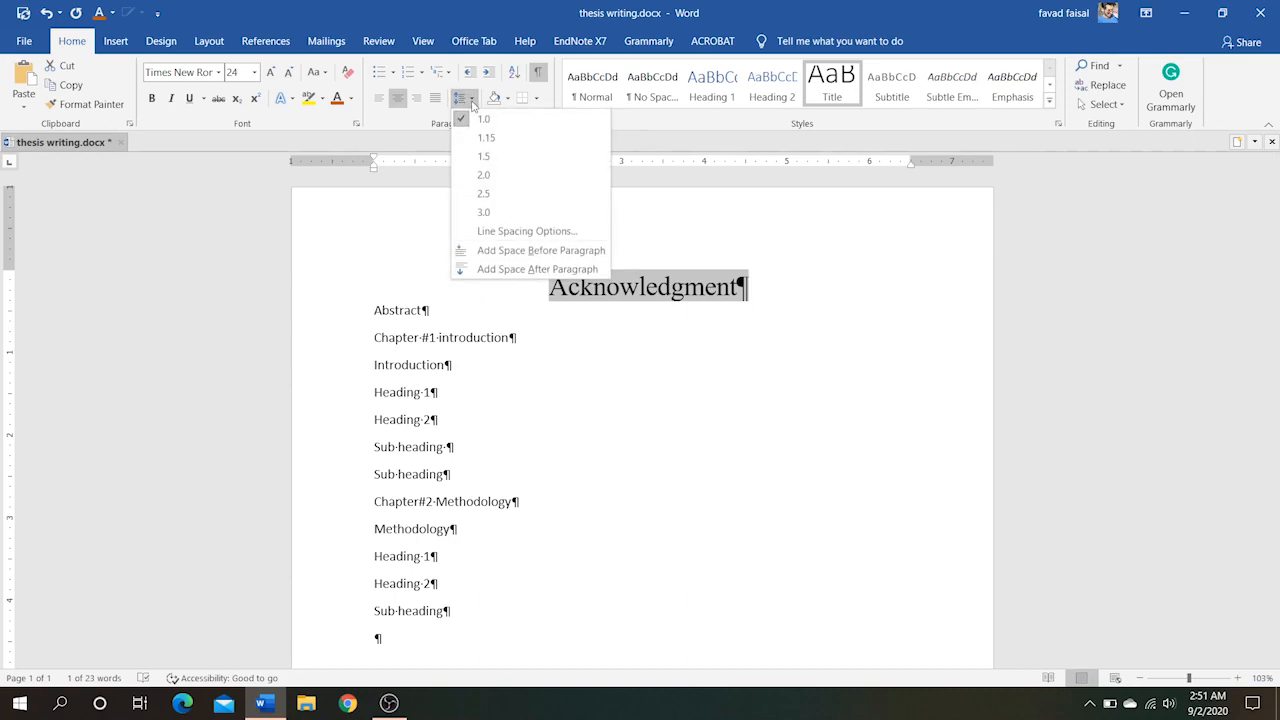
pyautogui.click(504, 270)
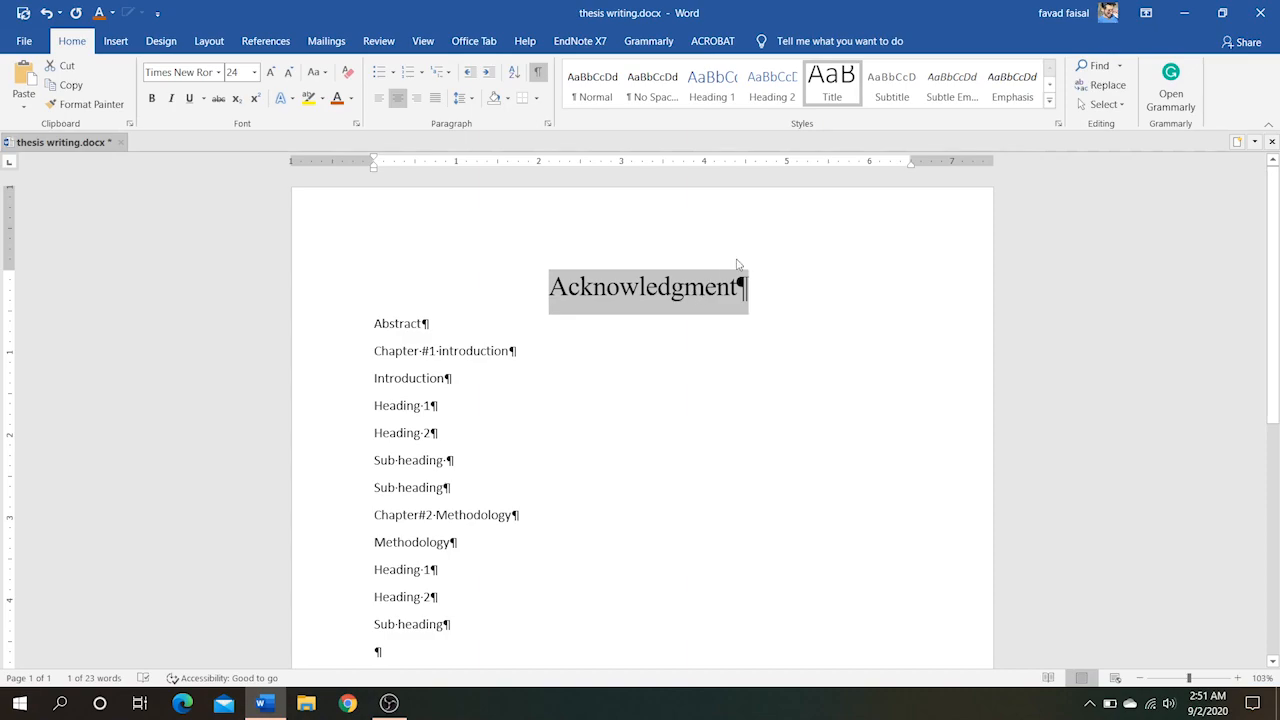
# - Update the Title style to match the formatted Acknowledgment heading and apply it to the Abstract line
pyautogui.rightClick(834, 95)
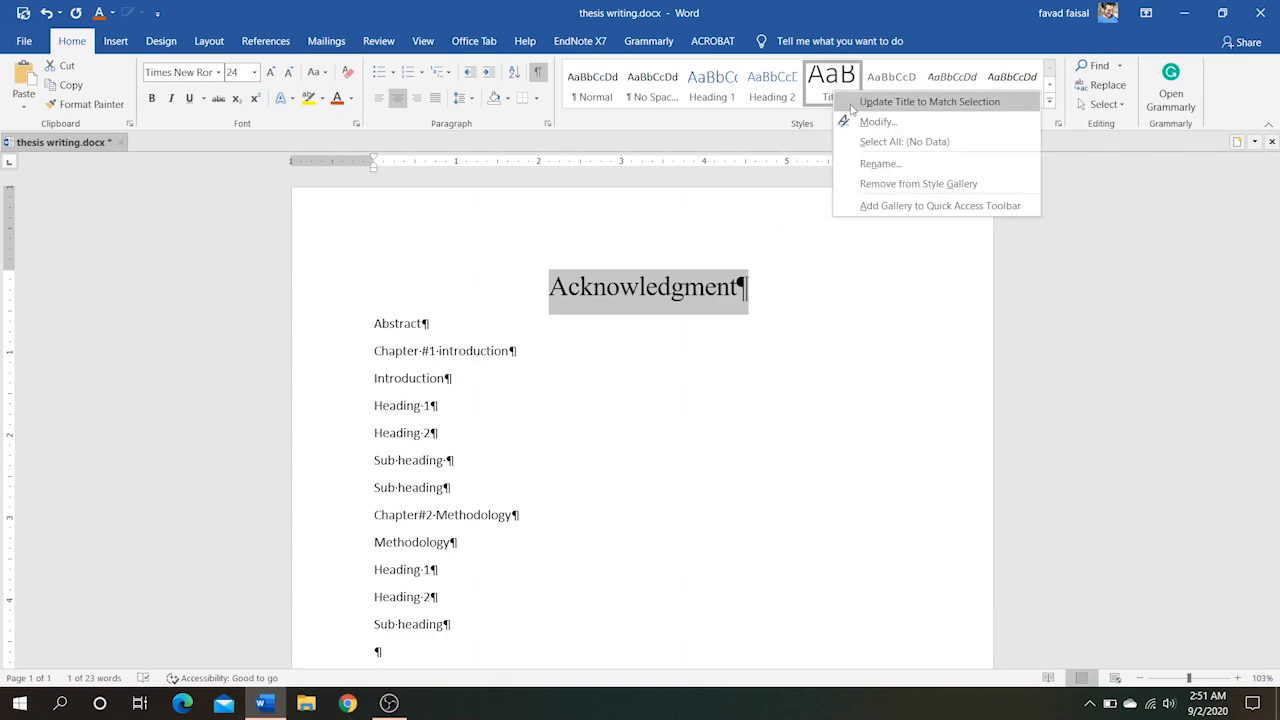
pyautogui.click(851, 104)
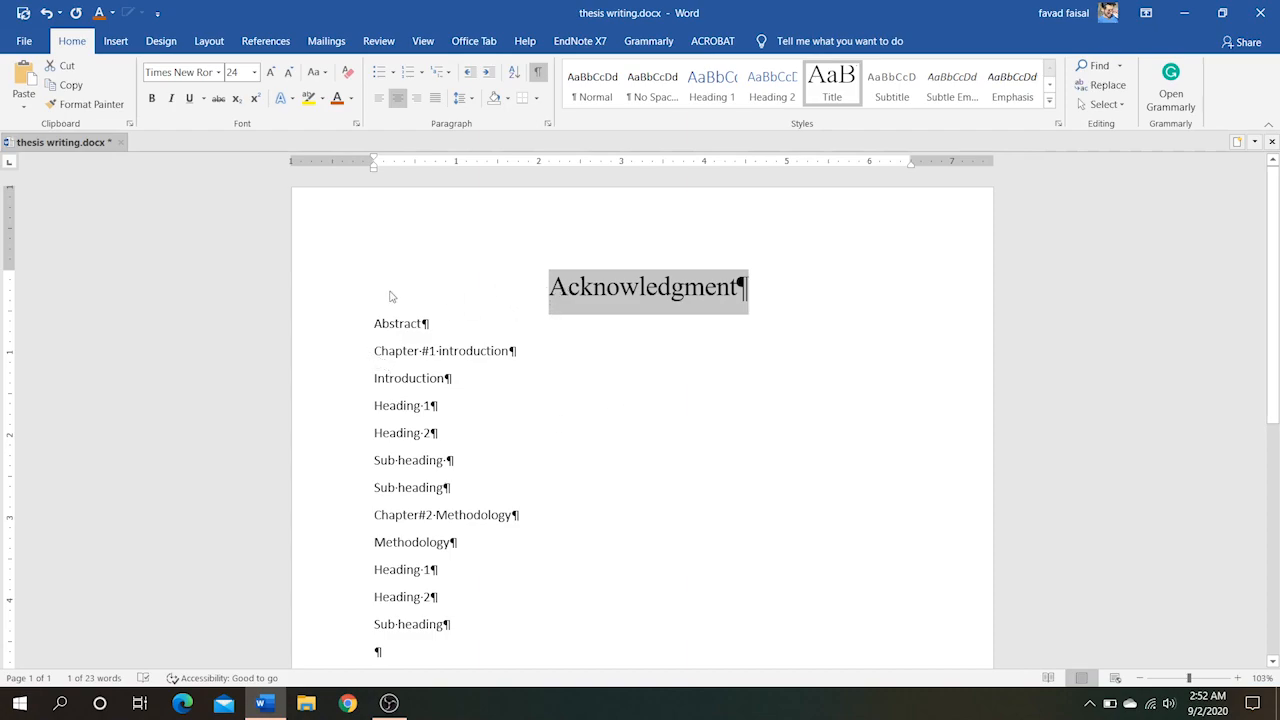
pyautogui.click(312, 333)
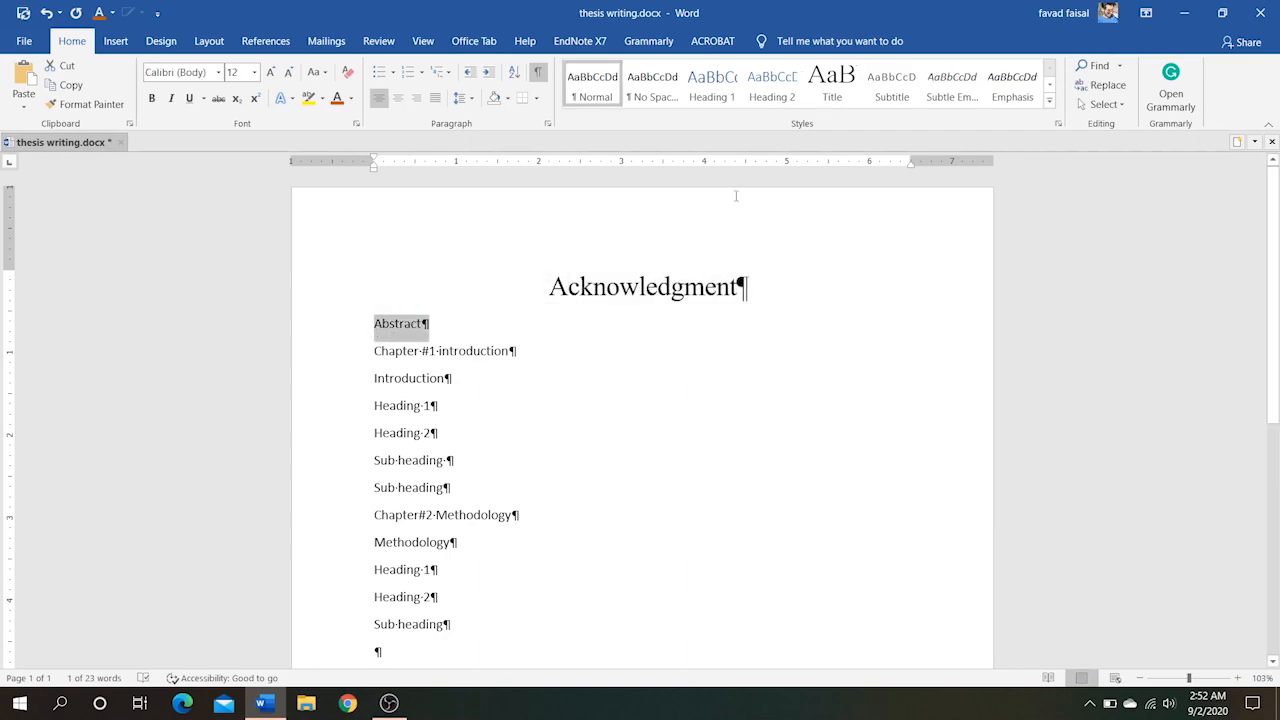
pyautogui.click(828, 90)
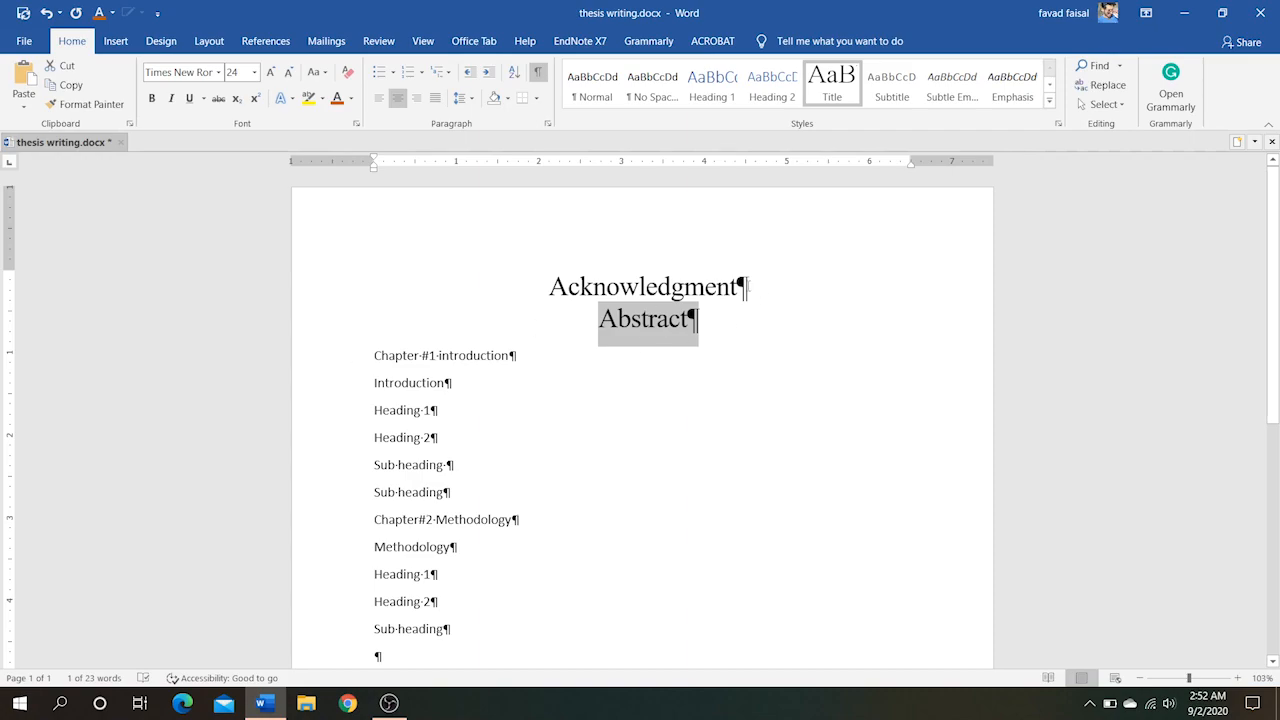
# - Insert four paragraphs of sample text below the Acknowledgment heading with =rand(4)
pyautogui.click(744, 287)
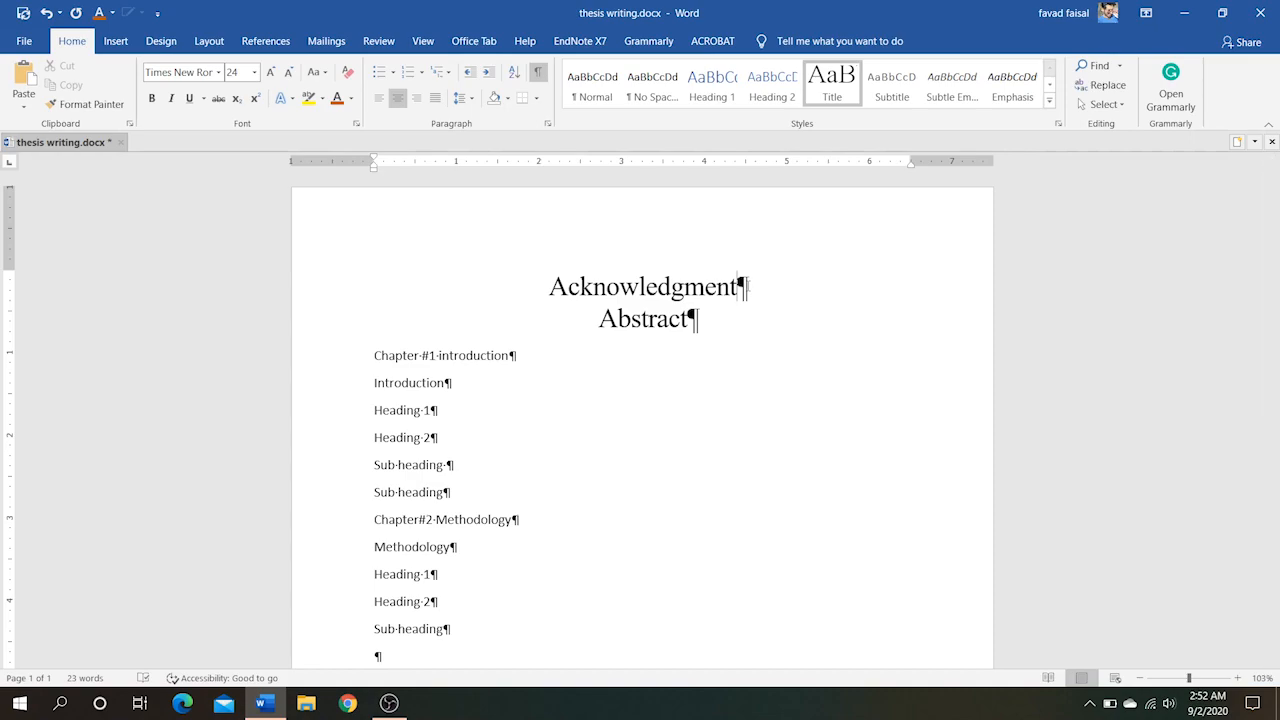
pyautogui.press('Return')
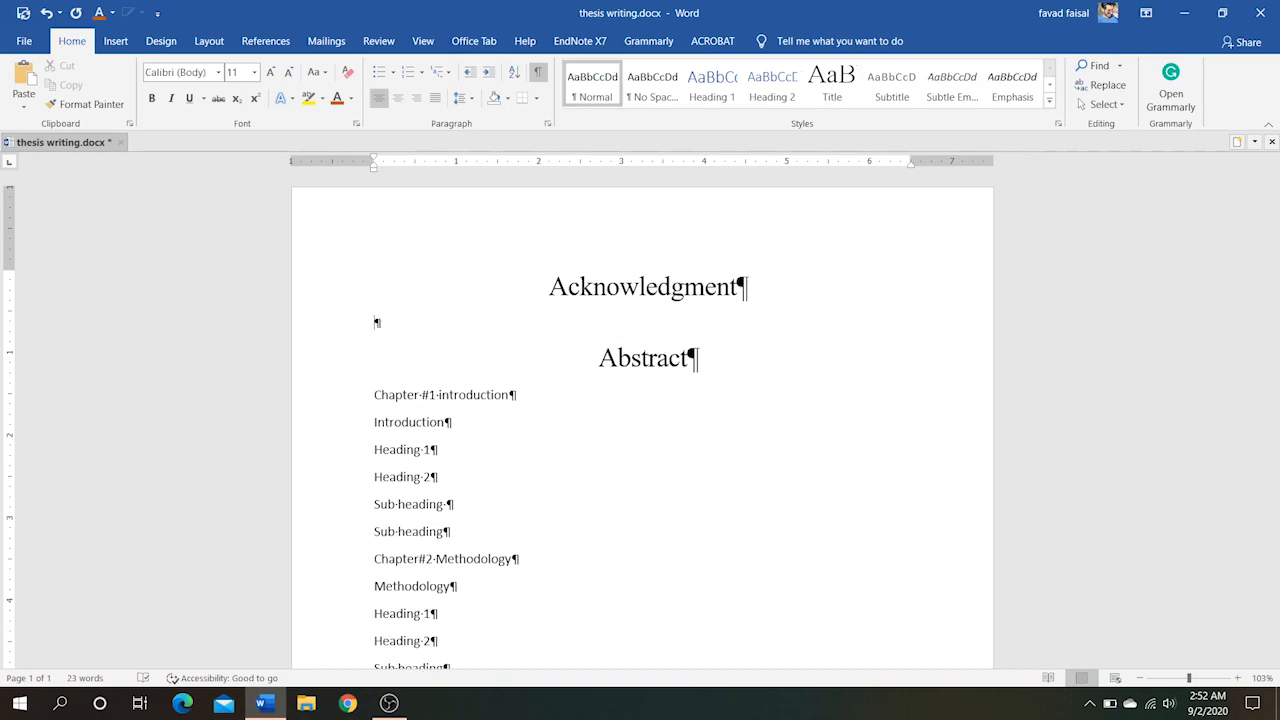
pyautogui.write('=rand()4')
pyautogui.hotkey('shift', 'Left')
pyautogui.hotkey('shift', 'Left')
pyautogui.hotkey('shift', 'Left')
pyautogui.hotkey('shift', 'Left')
pyautogui.hotkey('shift', 'Left')
pyautogui.hotkey('shift', 'Left')
pyautogui.hotkey('shift', 'Left')
pyautogui.hotkey('shift', 'Left')
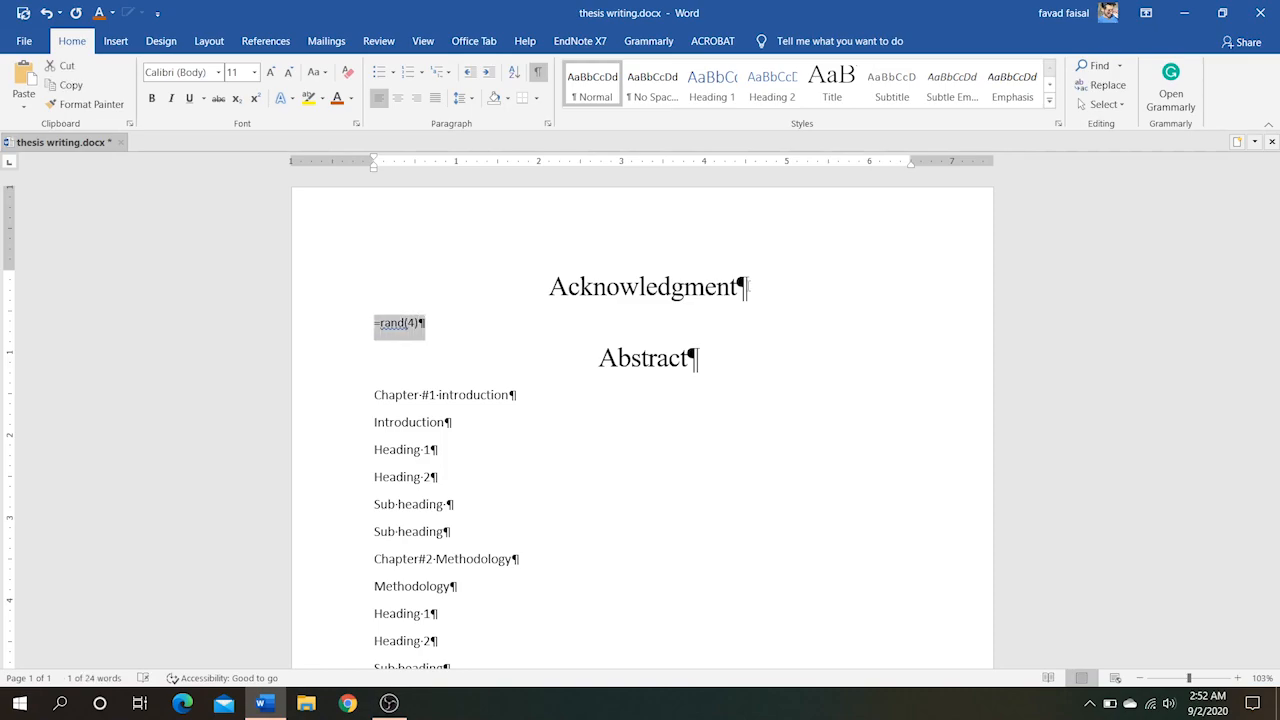
pyautogui.press('Right')
pyautogui.press('Left')
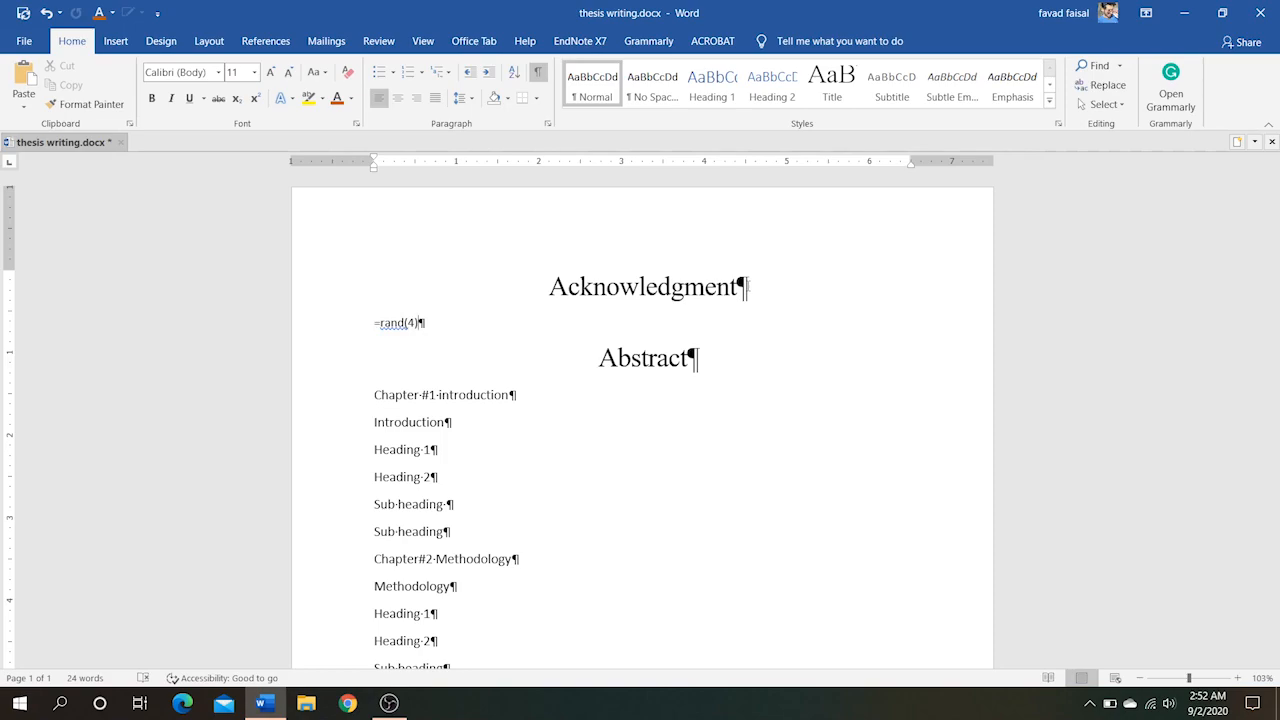
pyautogui.press('Return')
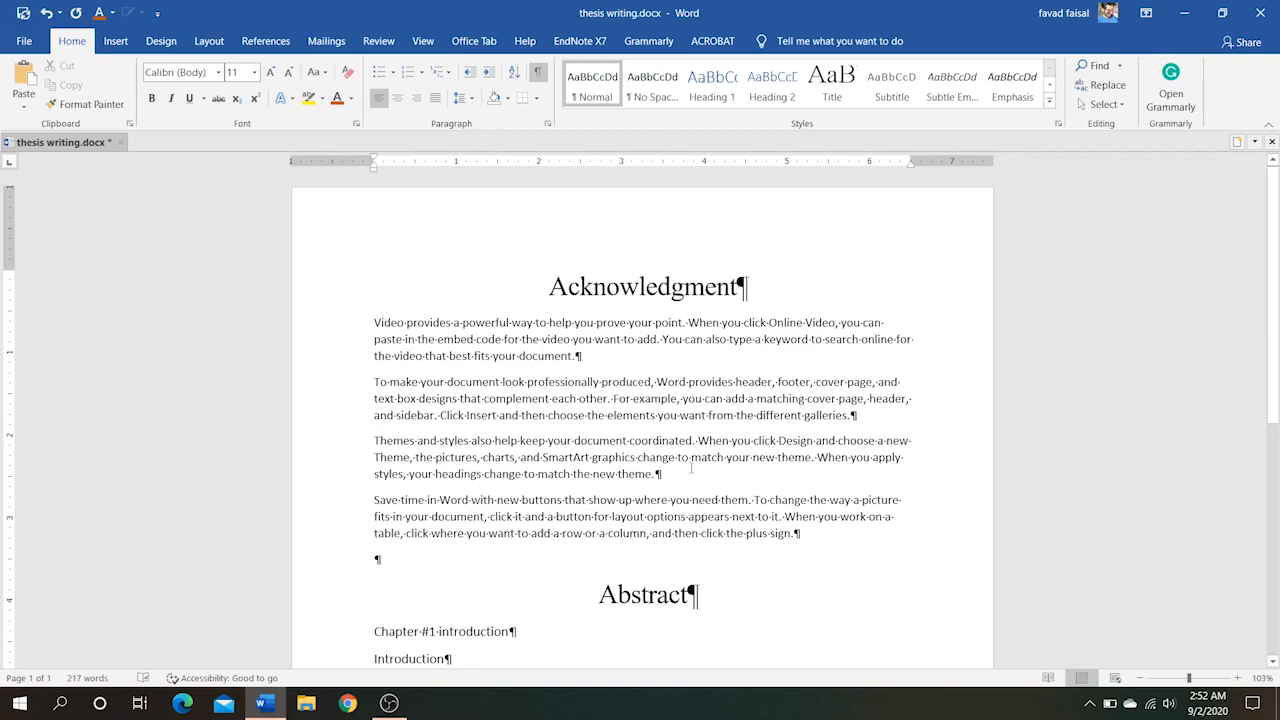
# - Set the first paragraph under Acknowledgment to Times New Roman and justify it
pyautogui.scroll(-2, 690, 468)
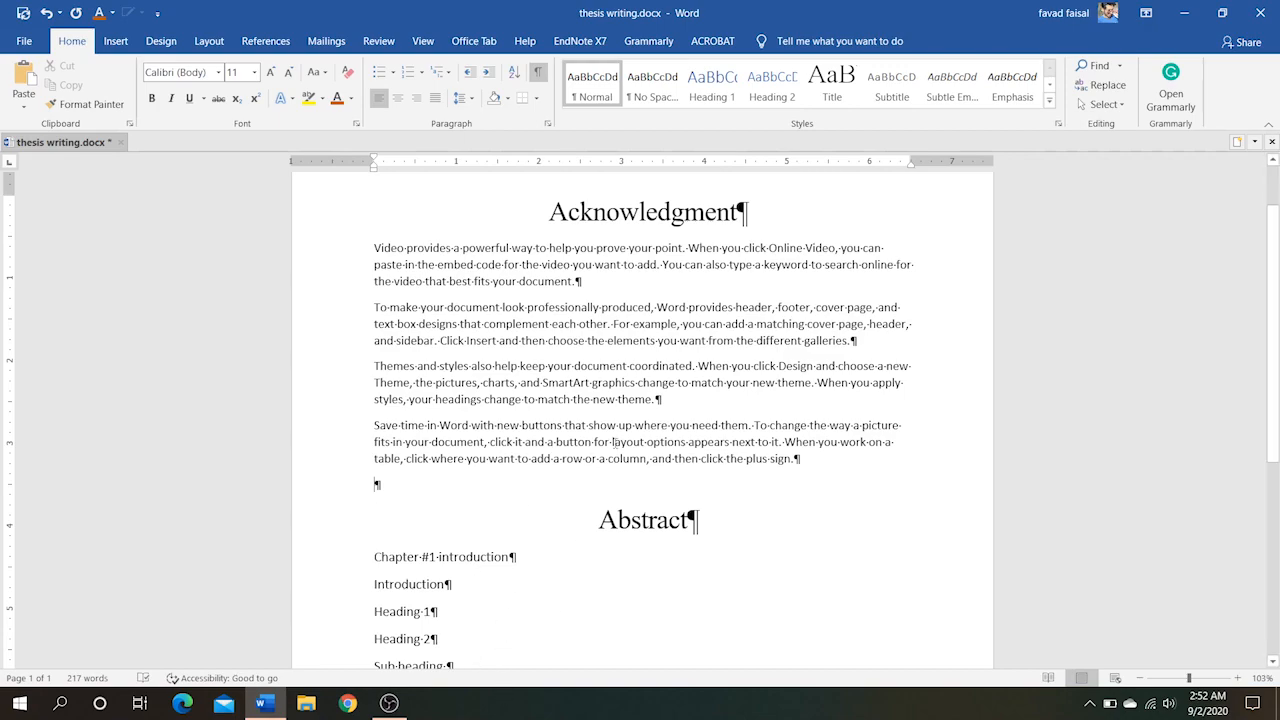
pyautogui.scroll(1, 615, 441)
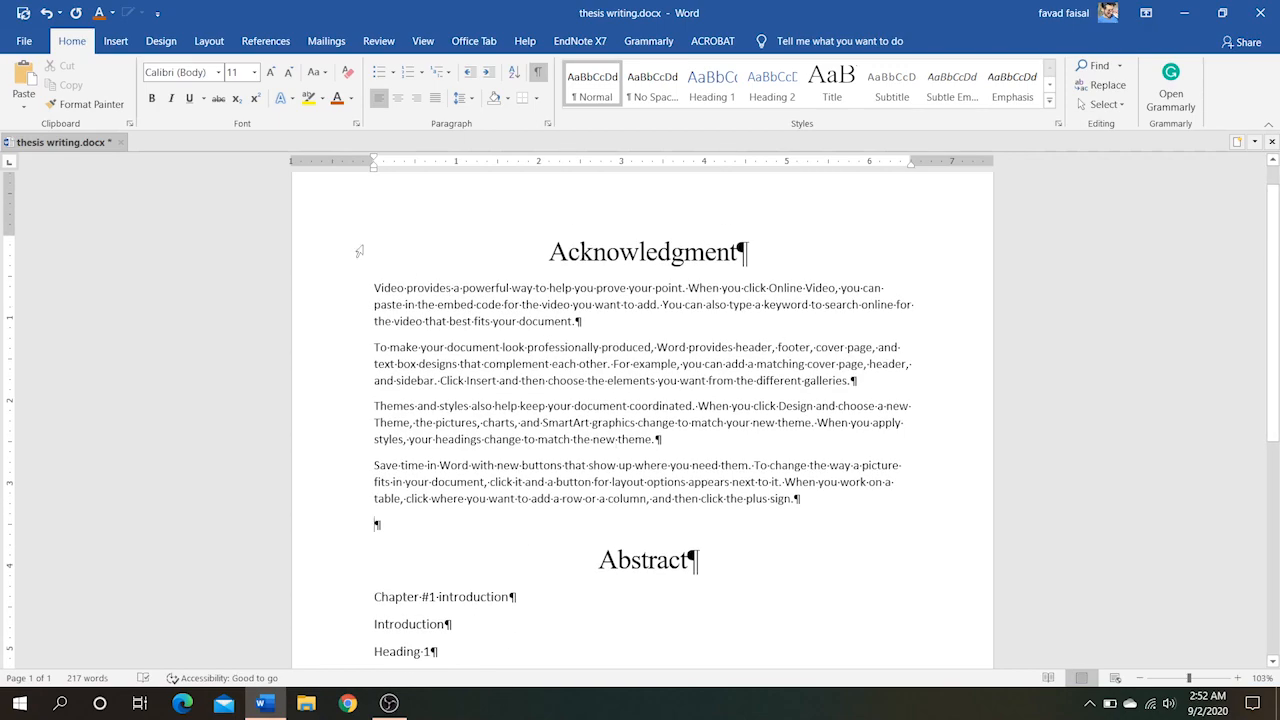
pyautogui.moveTo(347, 291); pyautogui.dragTo(350, 322)
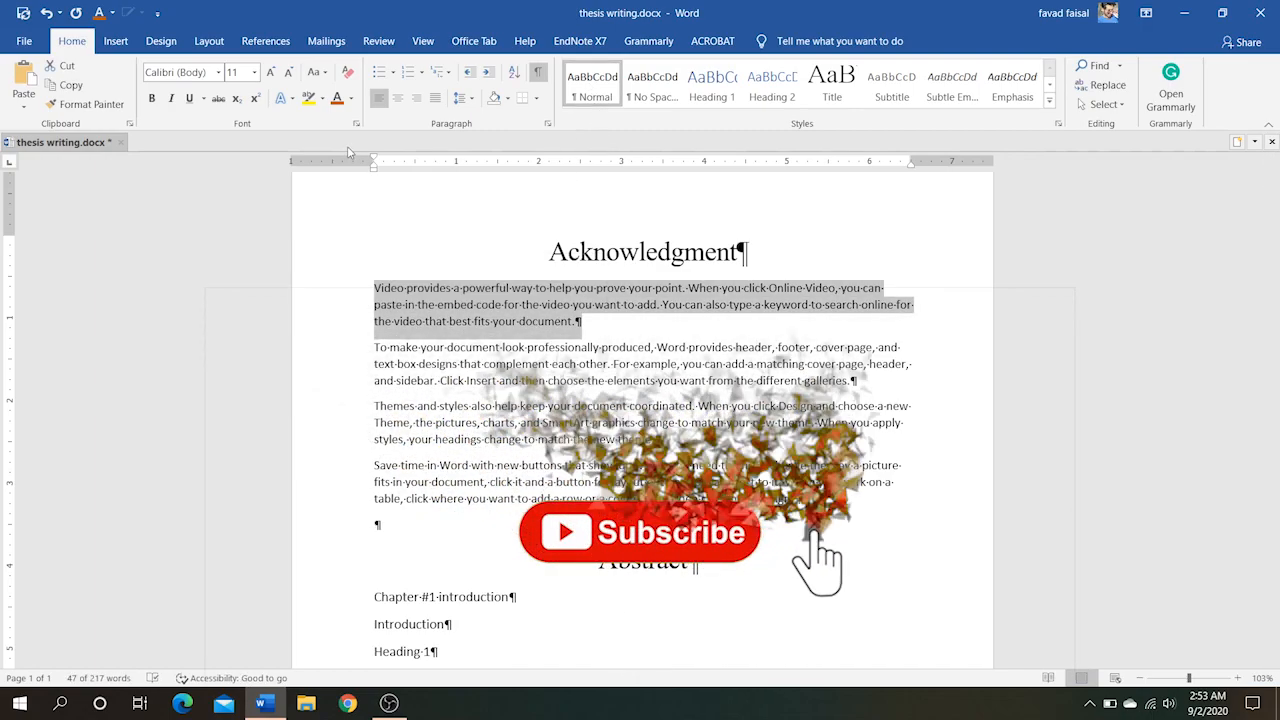
pyautogui.click(218, 72)
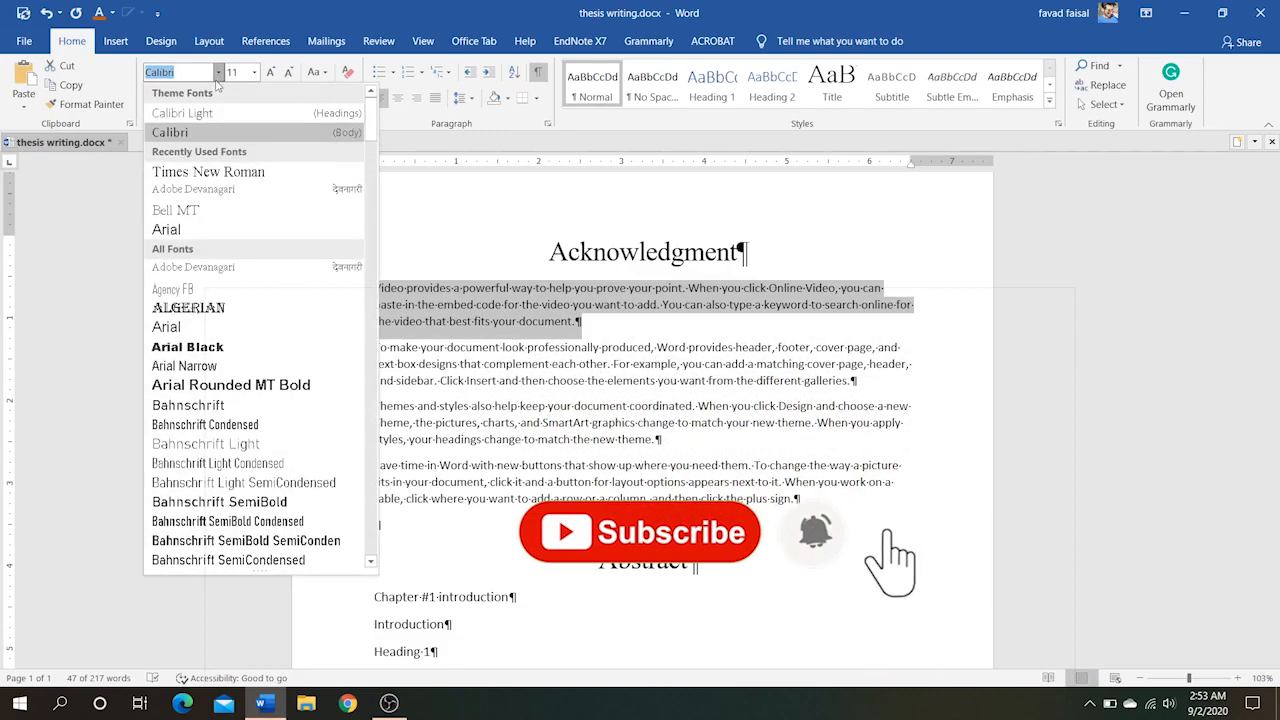
pyautogui.click(203, 172)
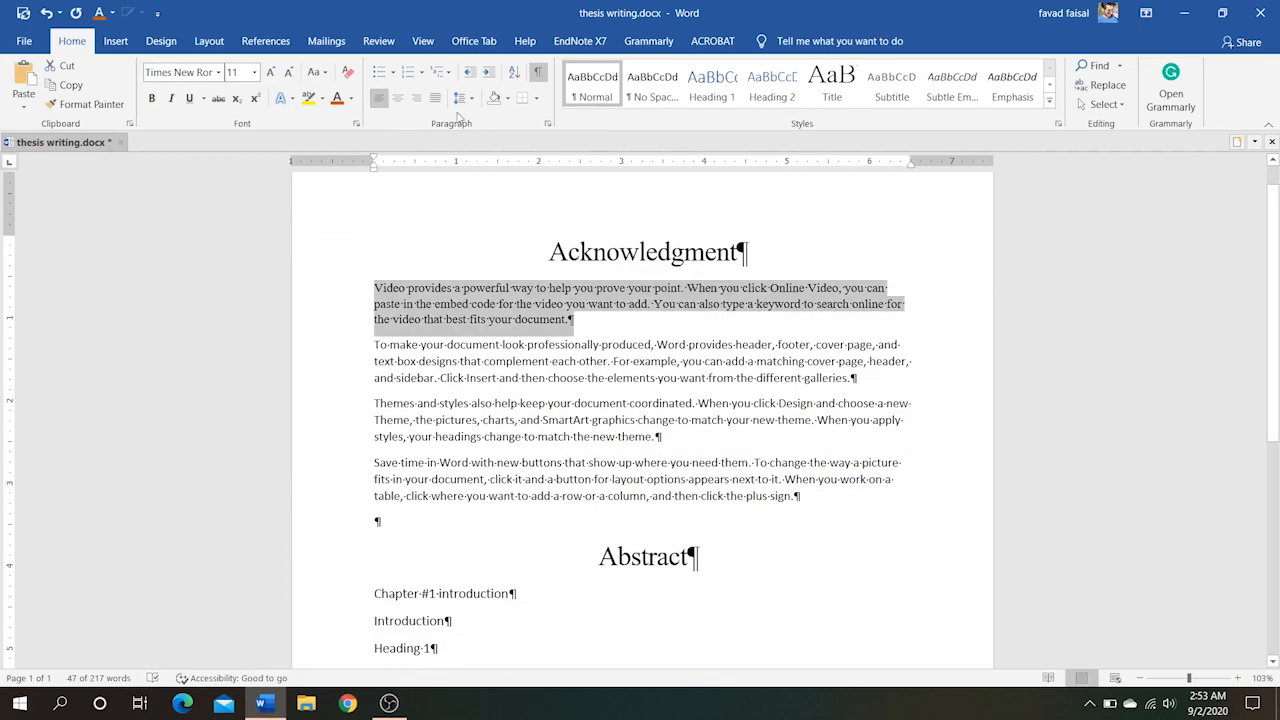
pyautogui.click(437, 99)
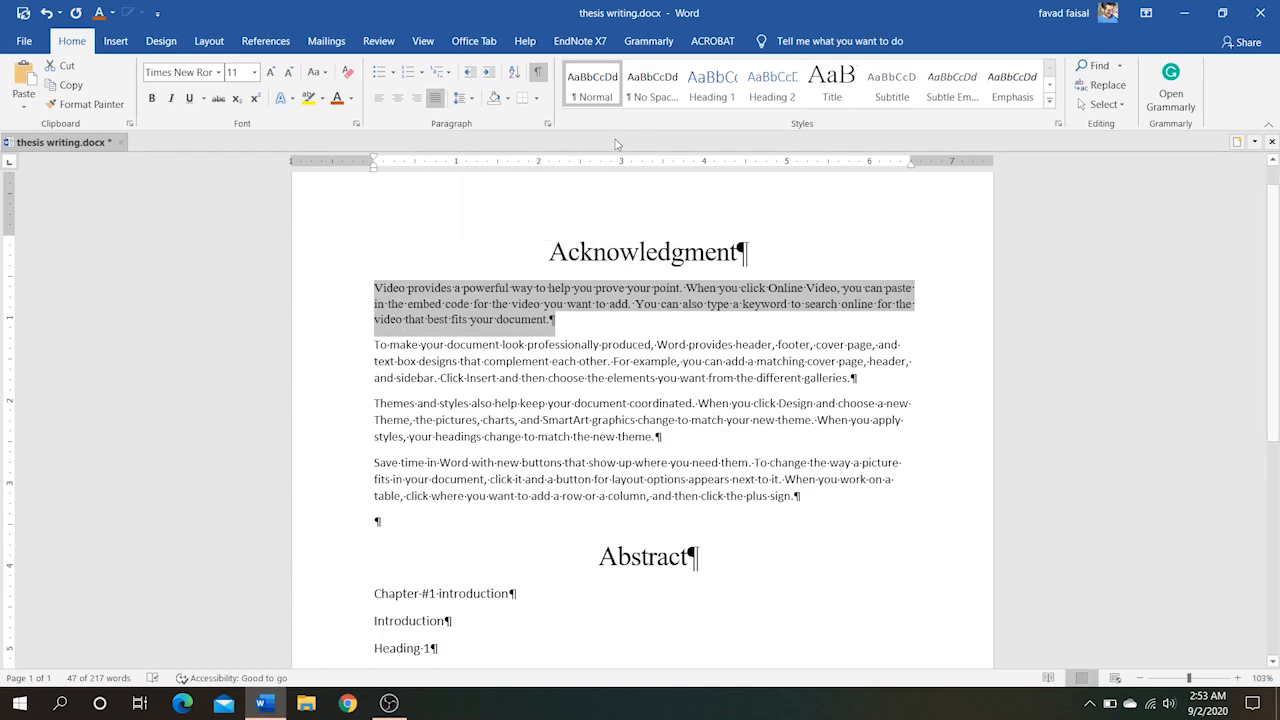
# - Set the first body paragraph's line spacing to 1.5 and update the Normal style to match it
pyautogui.click(474, 103)
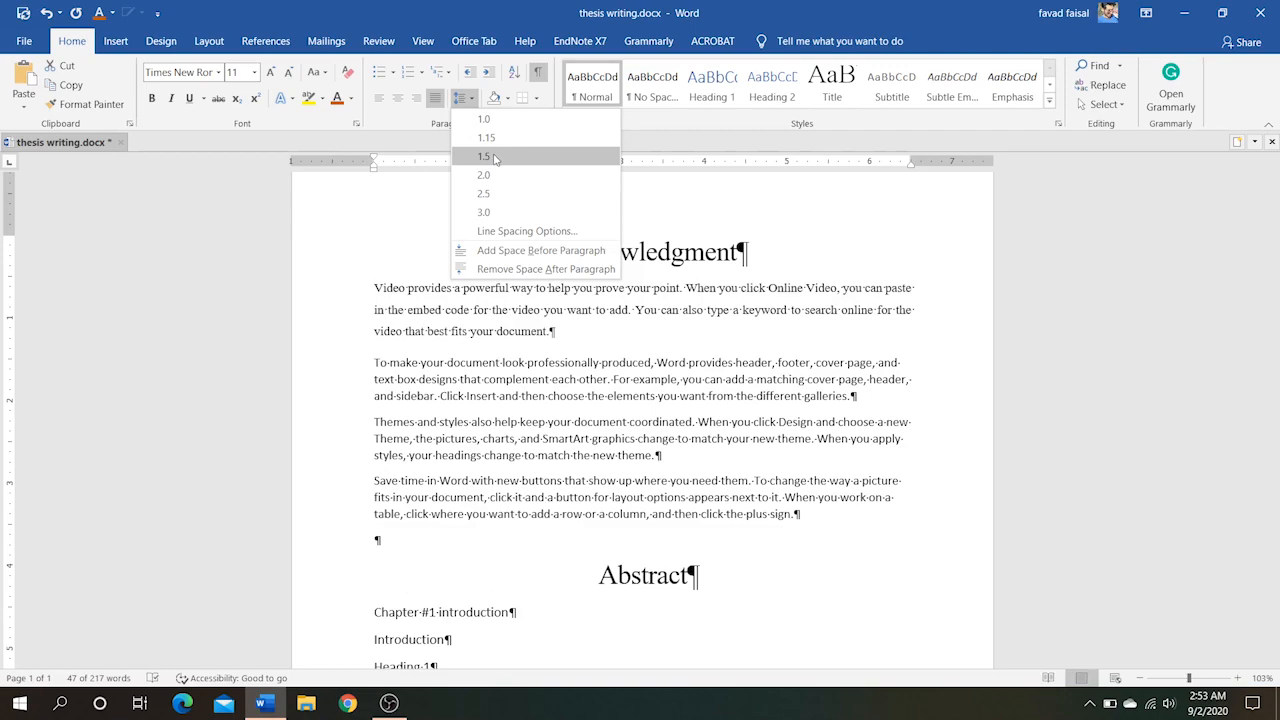
pyautogui.click(493, 158)
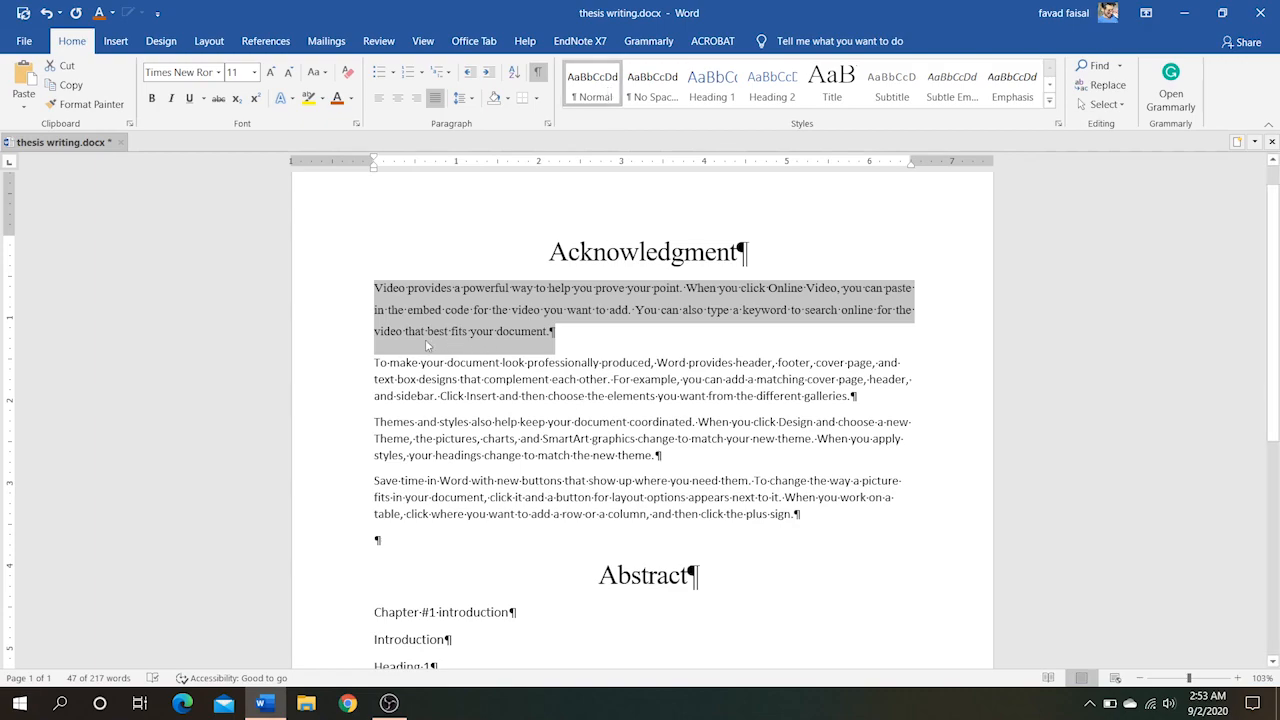
pyautogui.rightClick(595, 85)
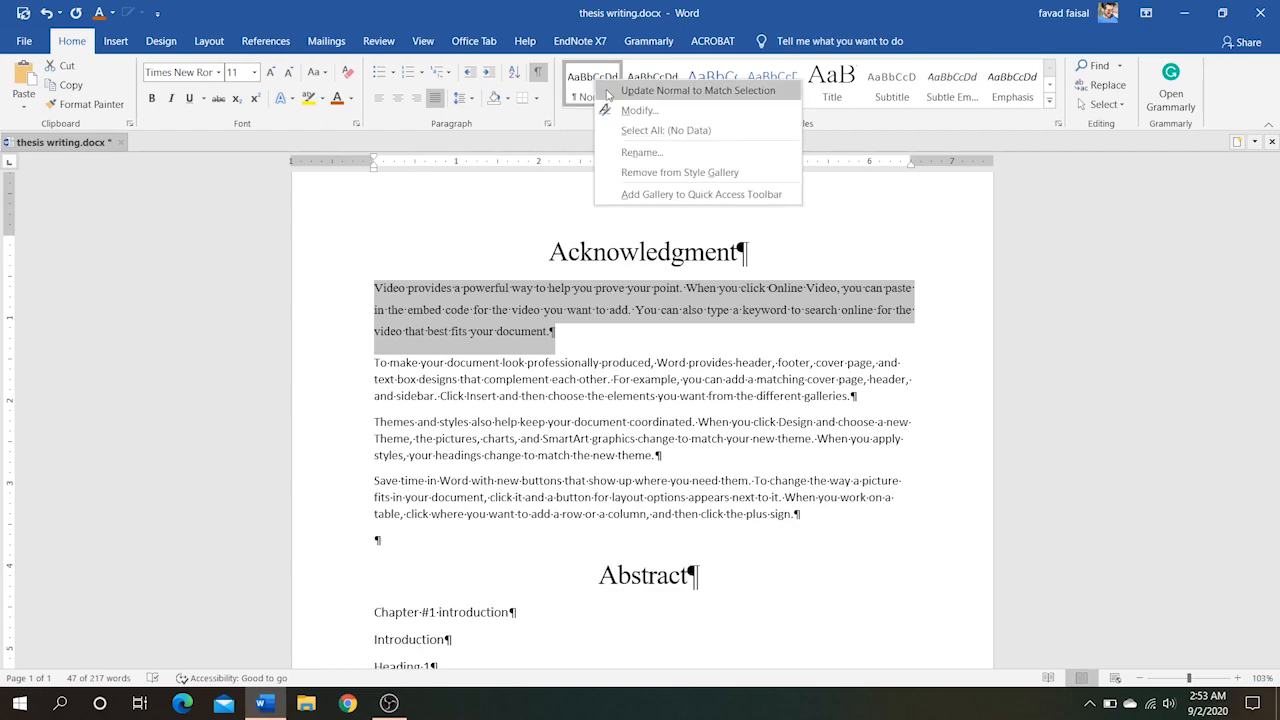
pyautogui.click(608, 93)
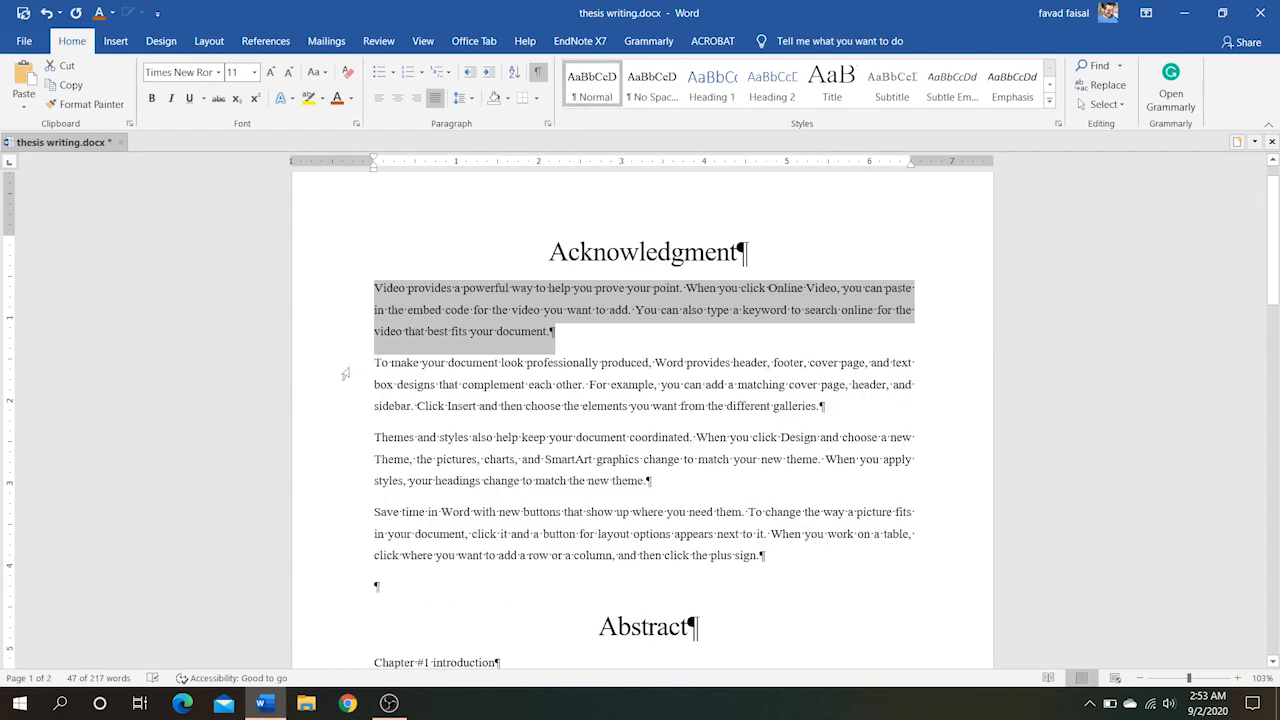
pyautogui.moveTo(345, 372); pyautogui.dragTo(410, 556)
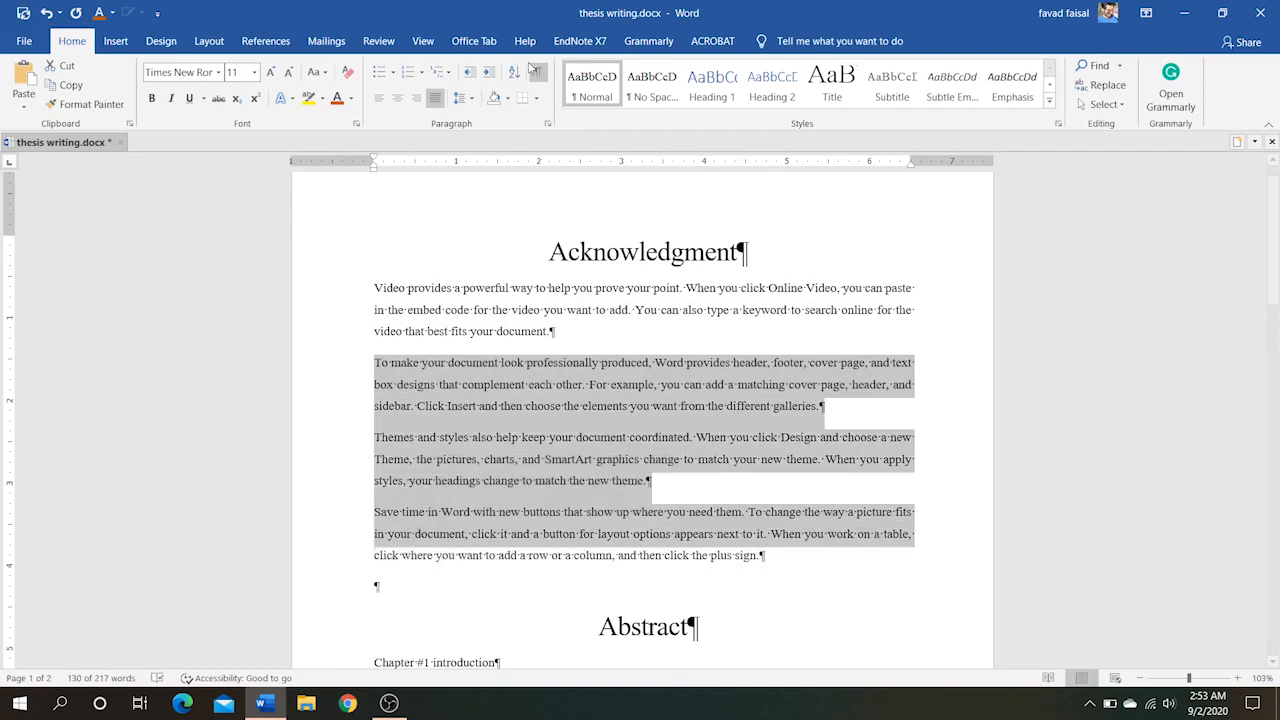
# - Insert a page break before the Abstract heading so that it starts on a new page
pyautogui.scroll(-3, 606, 305)
pyautogui.scroll(1, 606, 305)
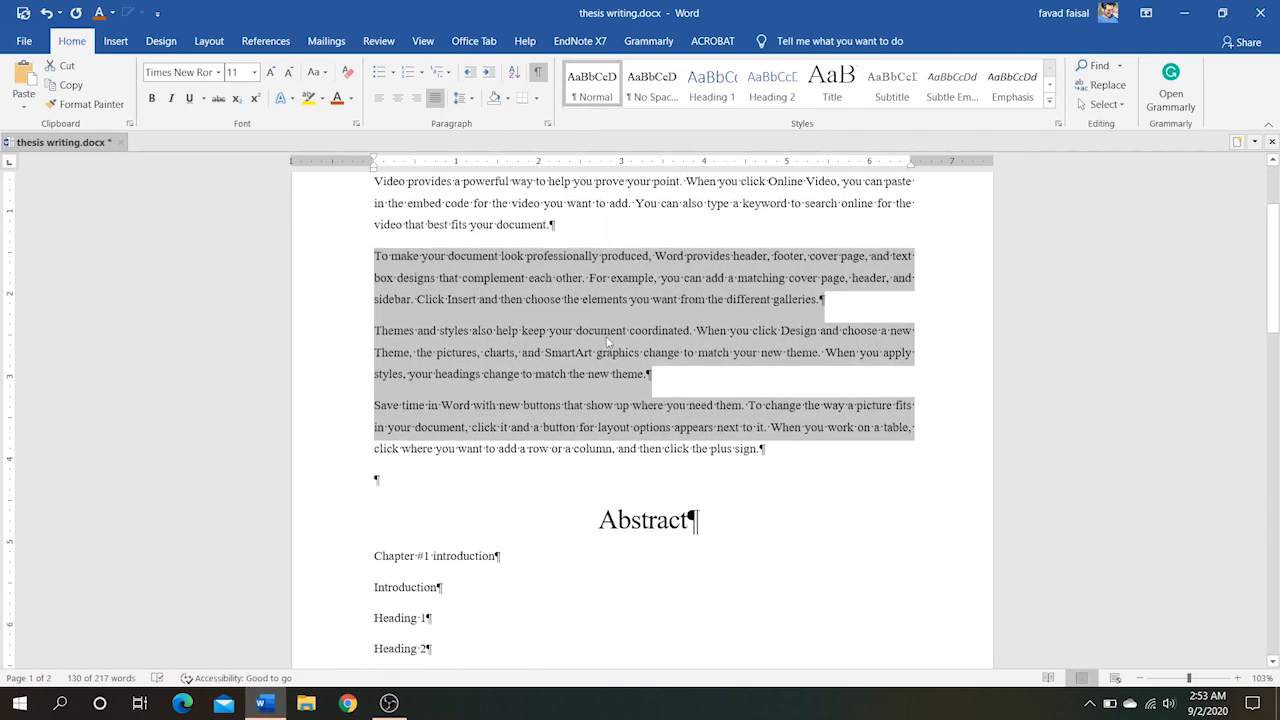
pyautogui.scroll(2, 606, 305)
pyautogui.scroll(1, 607, 360)
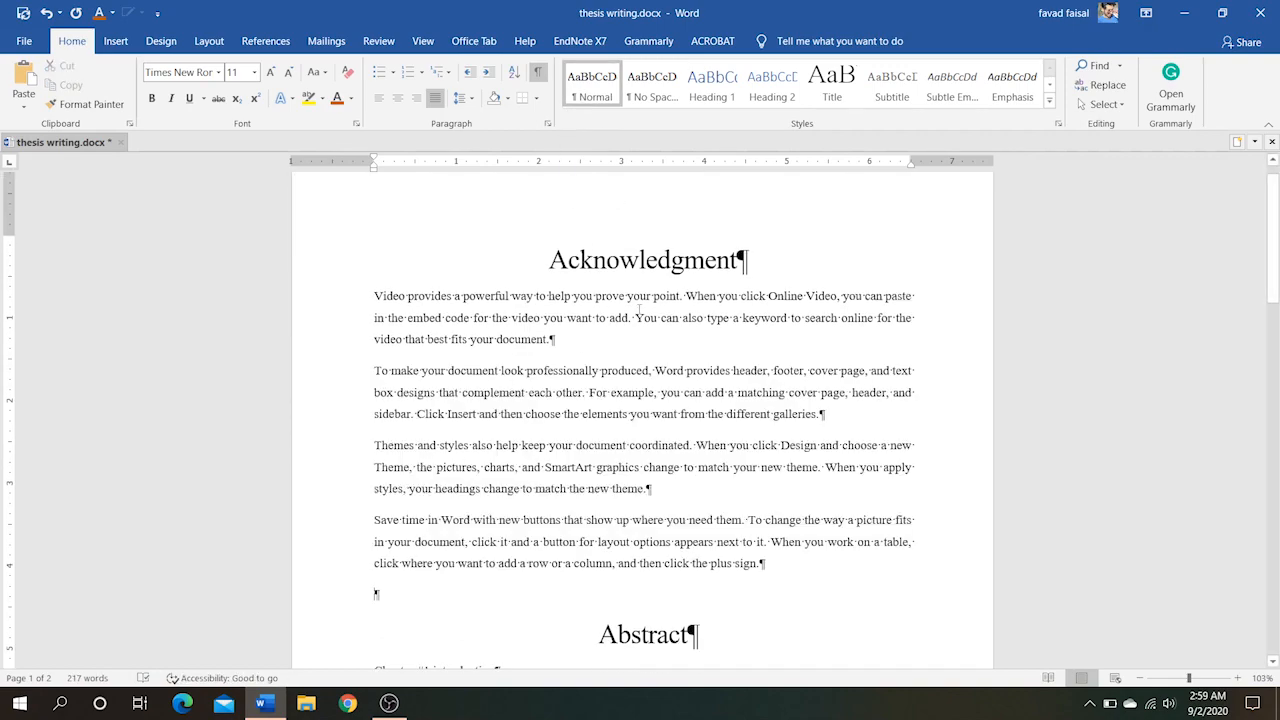
pyautogui.scroll(-3, 554, 324)
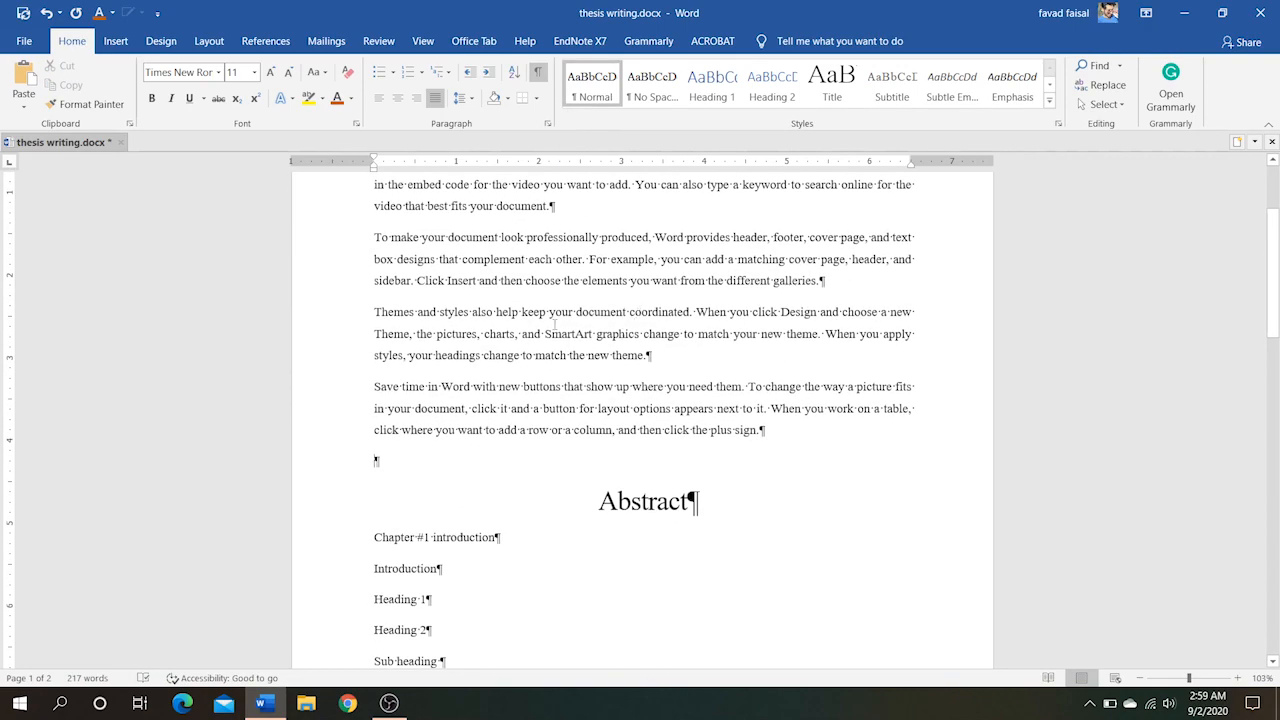
pyautogui.click(599, 500)
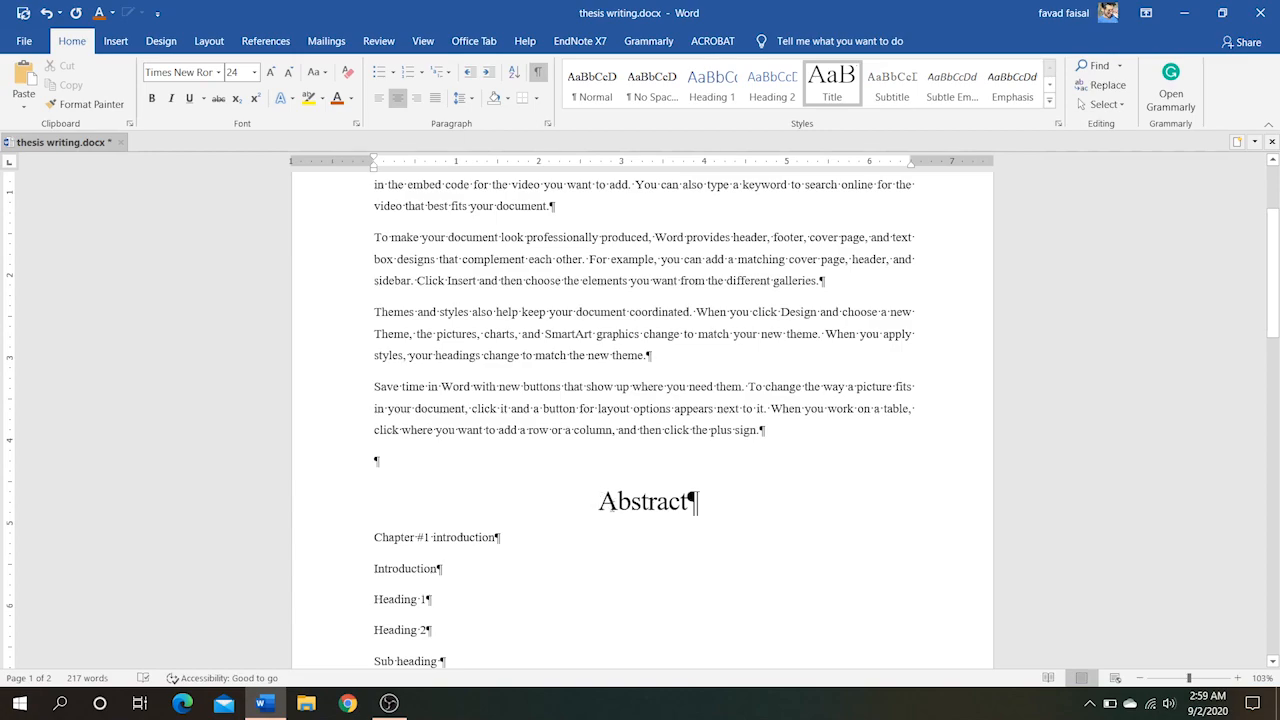
pyautogui.hotkey('ctrl', 'Return')
# - Review the Acknowledgment page, its page break and the start of the Abstract page
pyautogui.scroll(6, 612, 506)
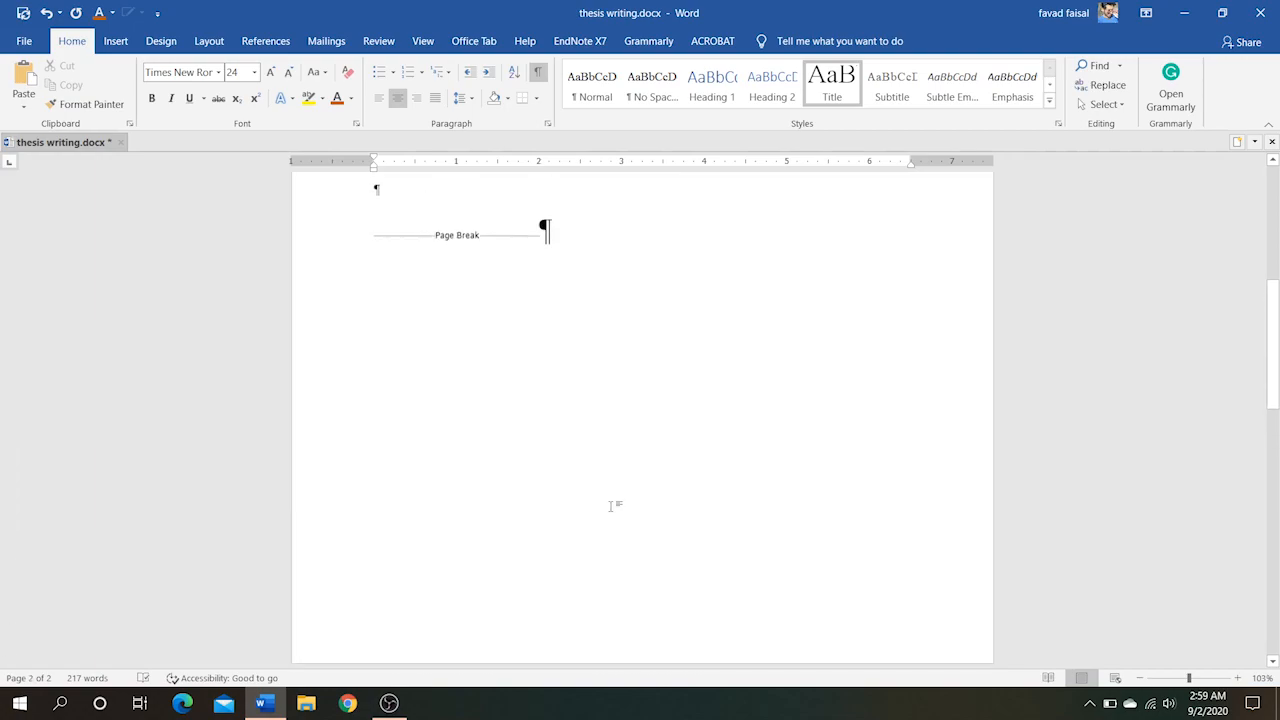
pyautogui.scroll(3, 610, 505)
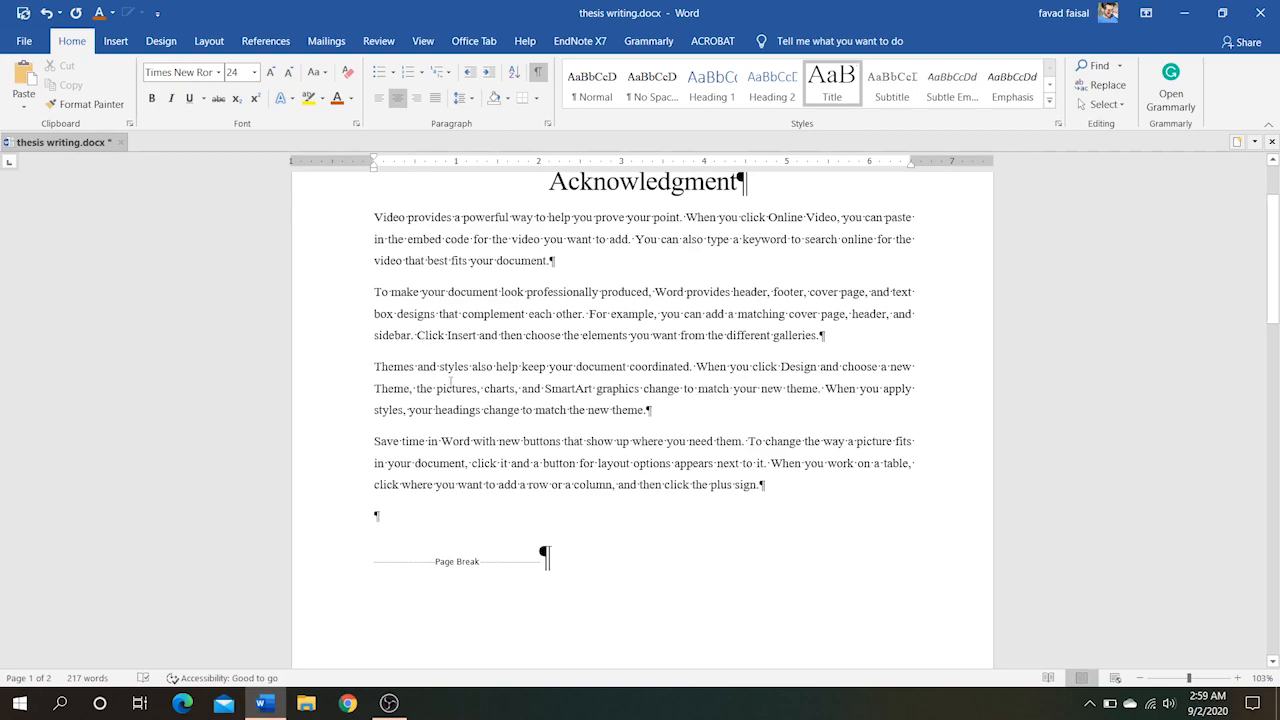
pyautogui.scroll(-15, 534, 403)
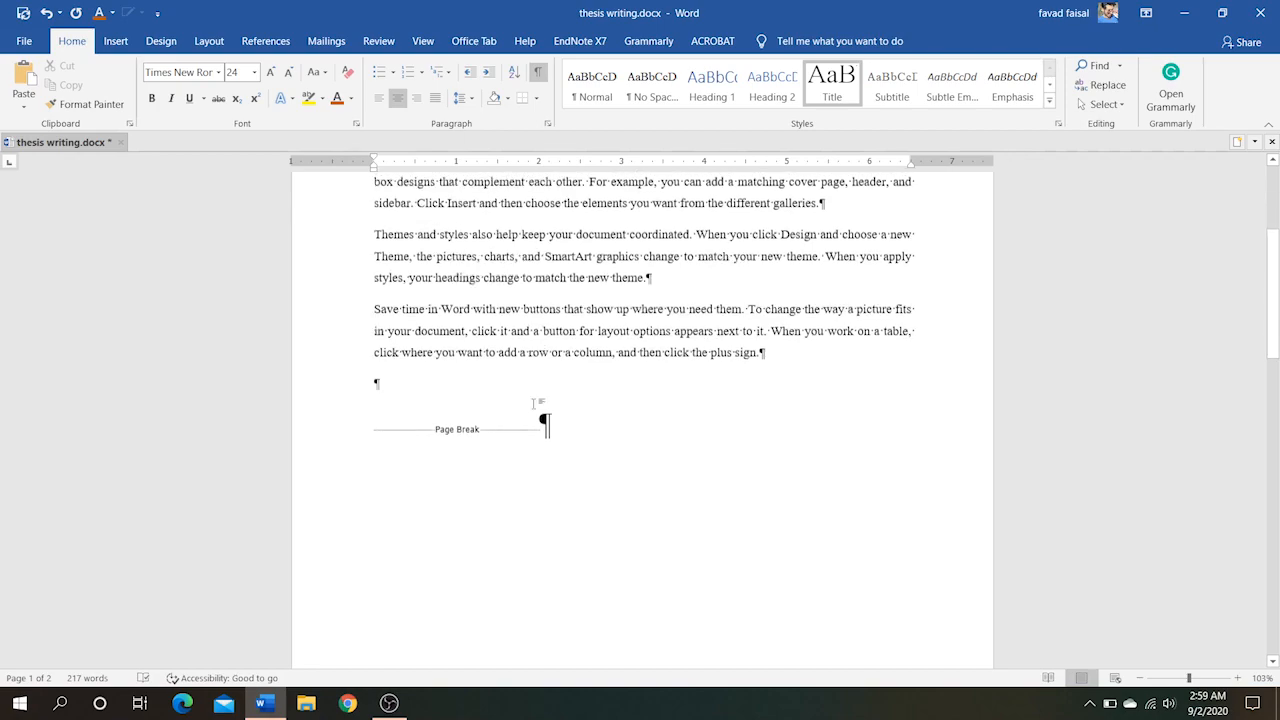
pyautogui.scroll(-1, 534, 403)
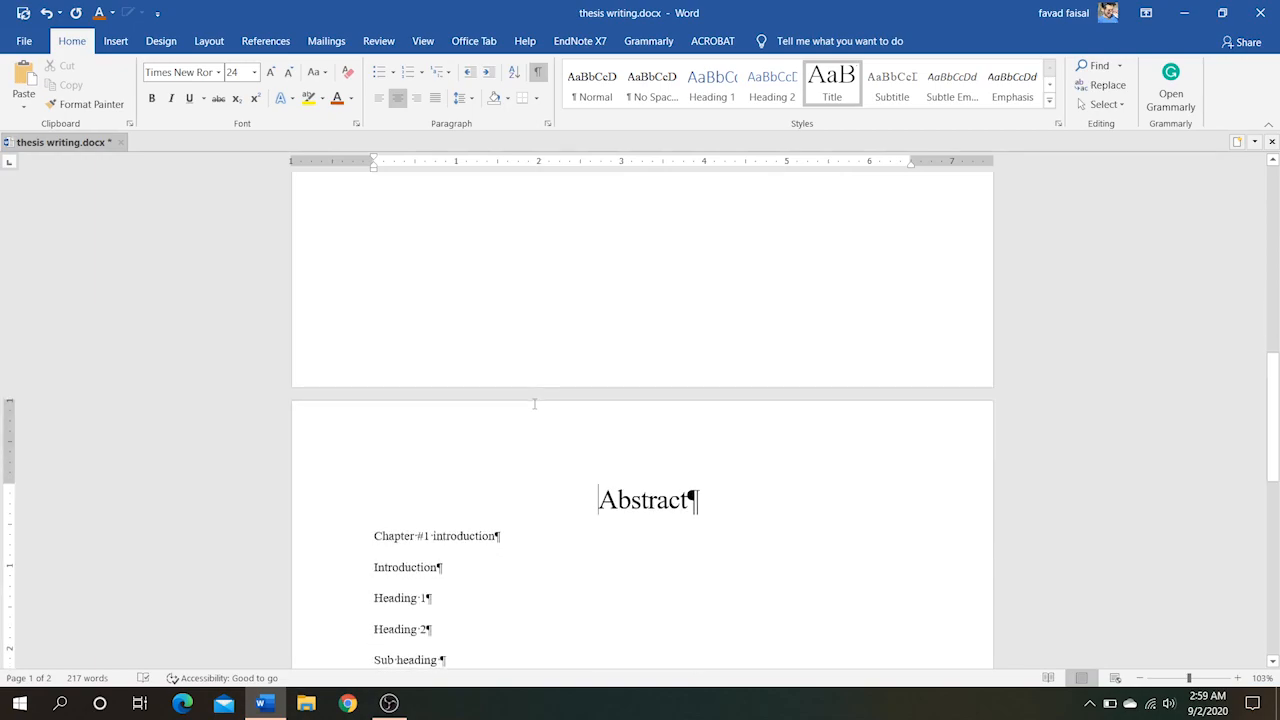
pyautogui.scroll(5, 531, 581)
pyautogui.scroll(-4, 531, 581)
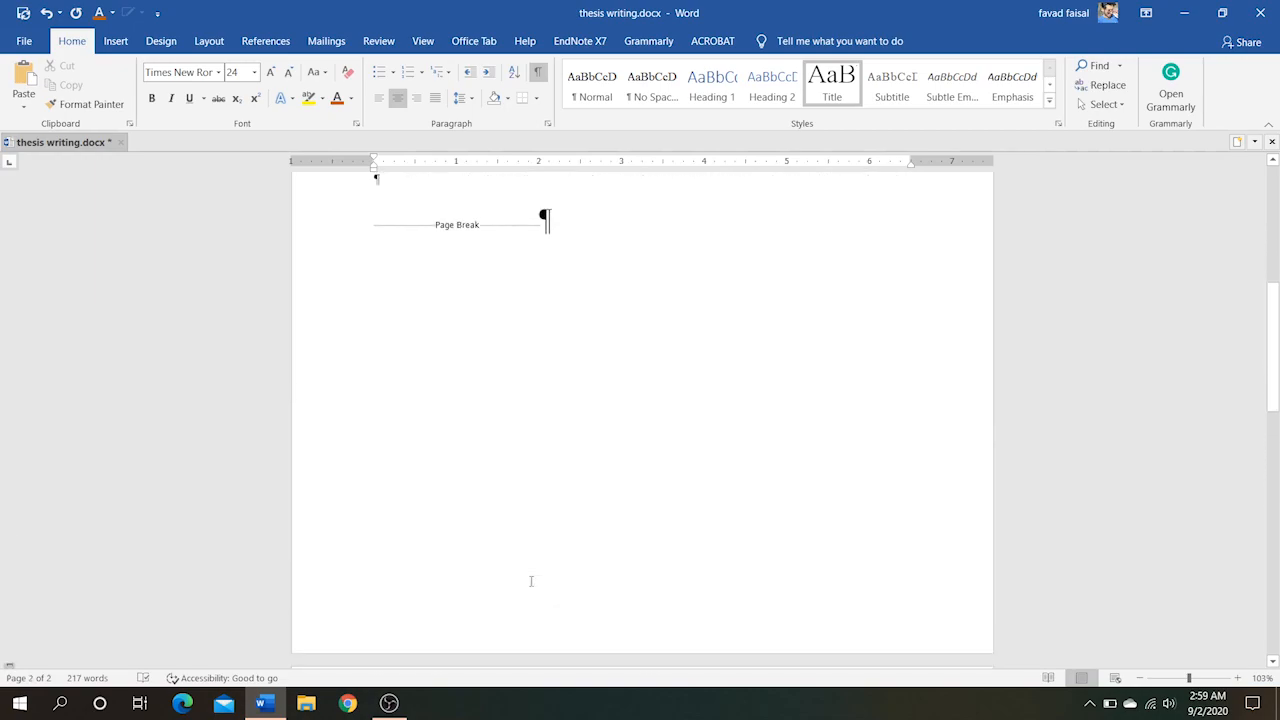
pyautogui.scroll(4, 531, 581)
pyautogui.scroll(-1, 531, 581)
pyautogui.scroll(-5, 531, 581)
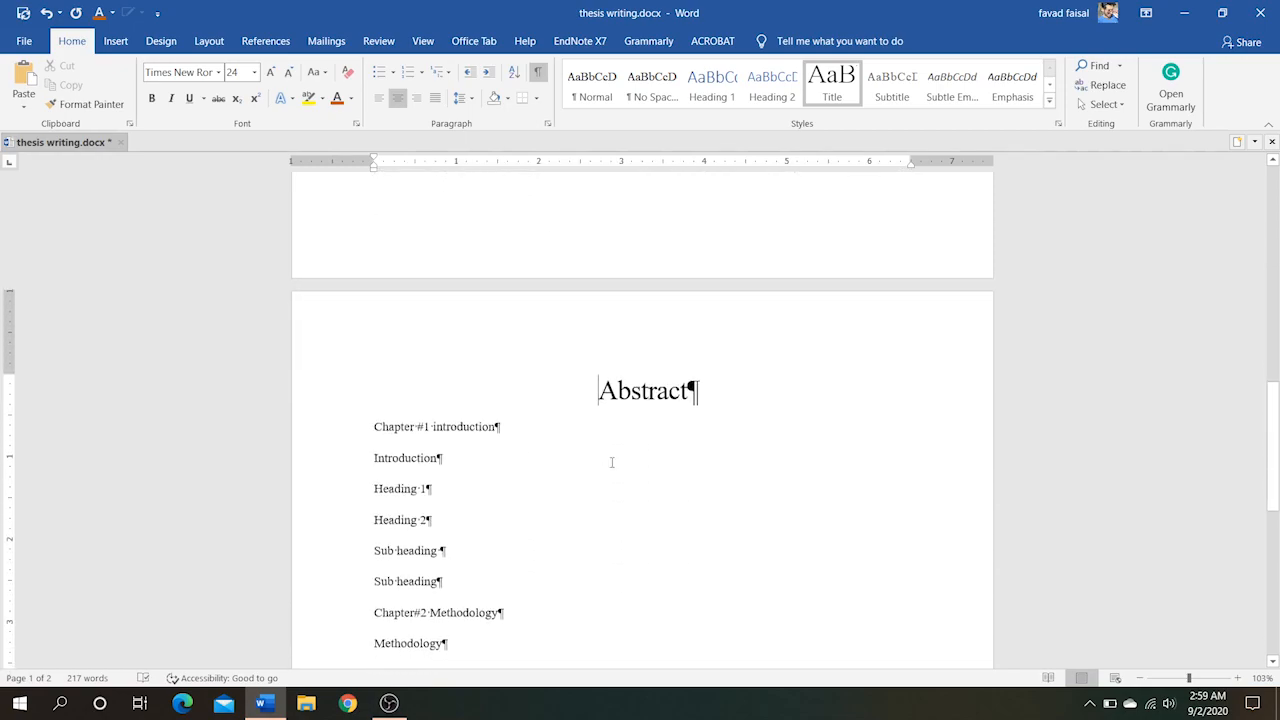
# - Add a new line below the Abstract heading and insert four paragraphs of sample text starting with "Video provides a powerful way"
pyautogui.click(705, 384)
pyautogui.press('Return')
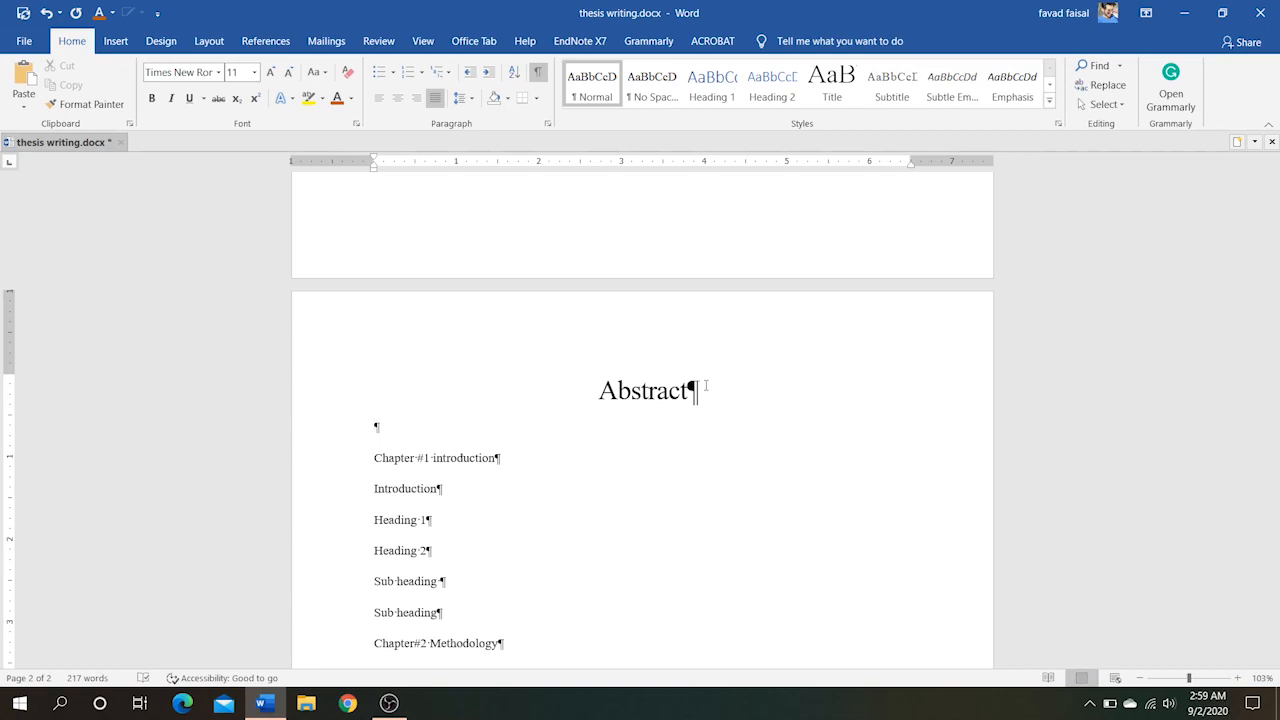
pyautogui.write('Video provides a powerful way to help you prove your point. When you click Online Video, you can paste in the embed code for the video you want to add. You can also type a keyword to search online for the video that best fits your document. To make your document look professionally produced, Word provides header, footer, cover page, and text box designs that complement each other. For example, you can add a matching cover page, header, and sidebar. Click Insert and then choose the elements you want from the different galleries. Themes and styles also help keep your document coordinated. When you click Design and choose a new Theme, the pictures, charts, and SmartArt graphics change to match your new theme. When you apply styles, your headings change to match the new theme. Save time in Word with new buttons that show up where you need them. To change the way a picture fits in your document, click it and a button for layout options appears next to it. When you work on a table, click where you want to add a row or a column, and then click the plus sign.')
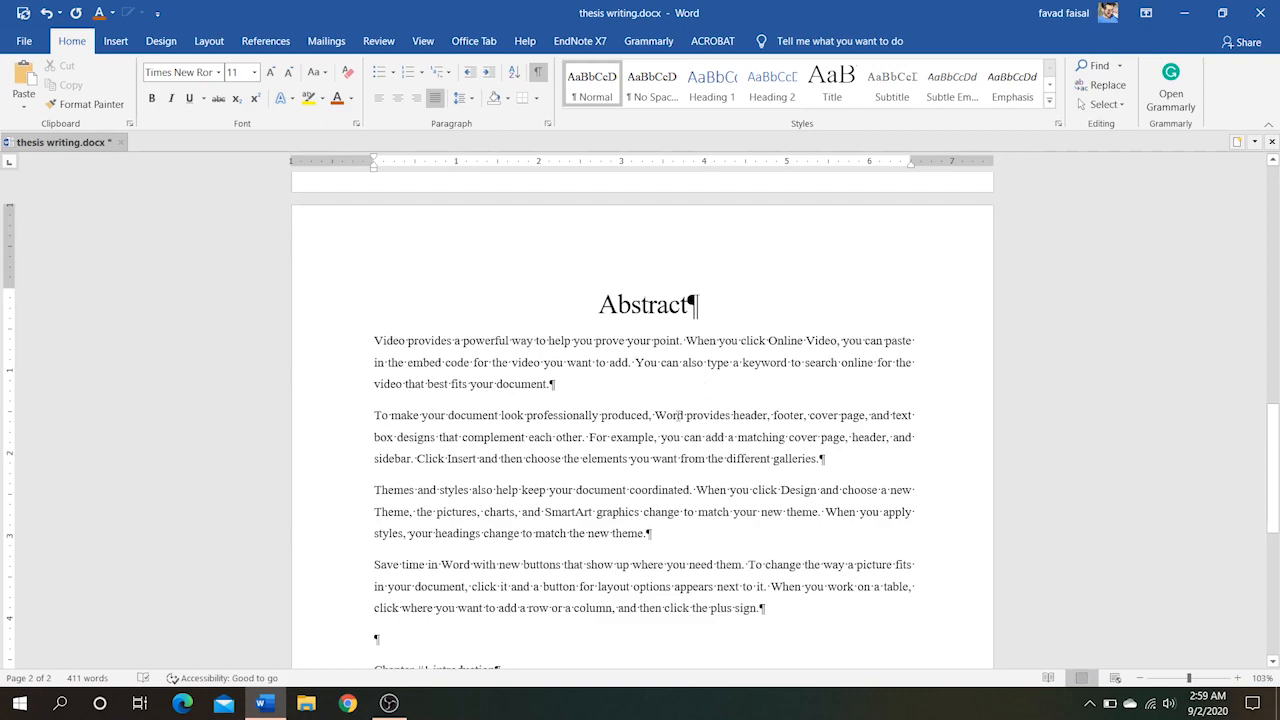
pyautogui.scroll(-4, 680, 416)
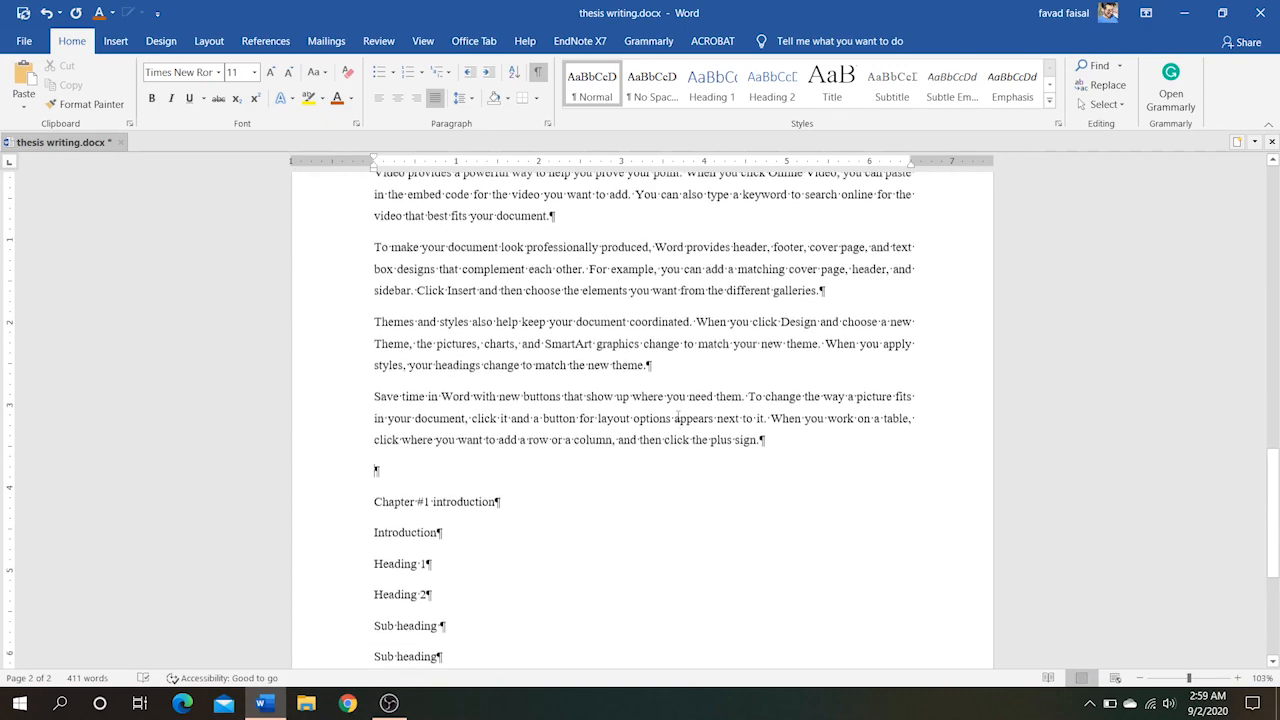
pyautogui.scroll(2, 679, 416)
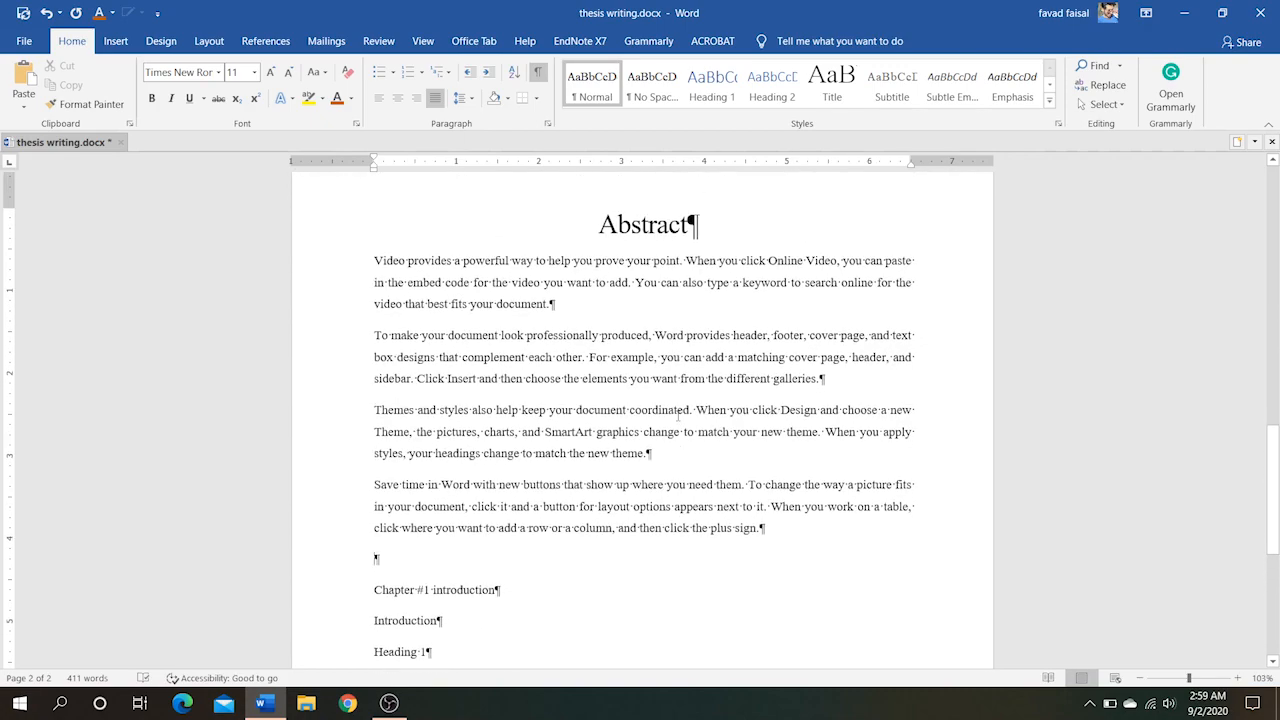
pyautogui.scroll(-5, 563, 461)
pyautogui.scroll(5, 563, 461)
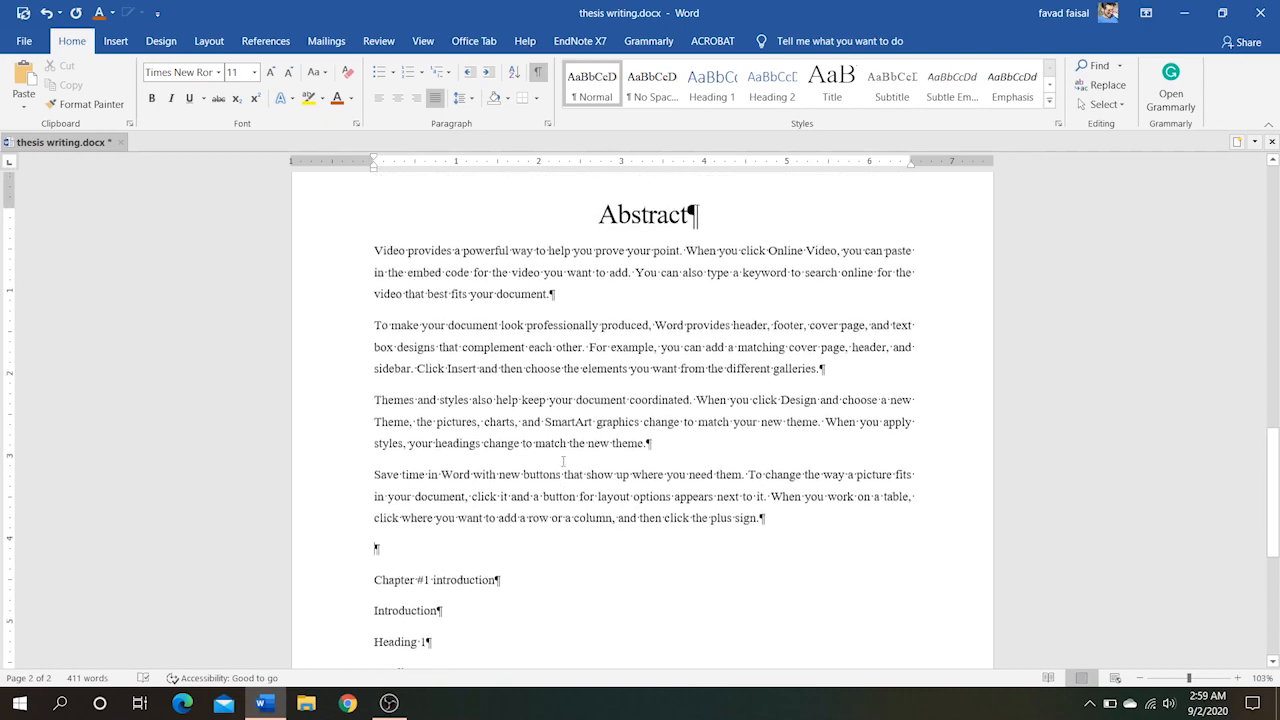
# - Insert a page break after the Abstract text, ahead of the "Chapter #1 introduction" line
pyautogui.scroll(-3, 496, 512)
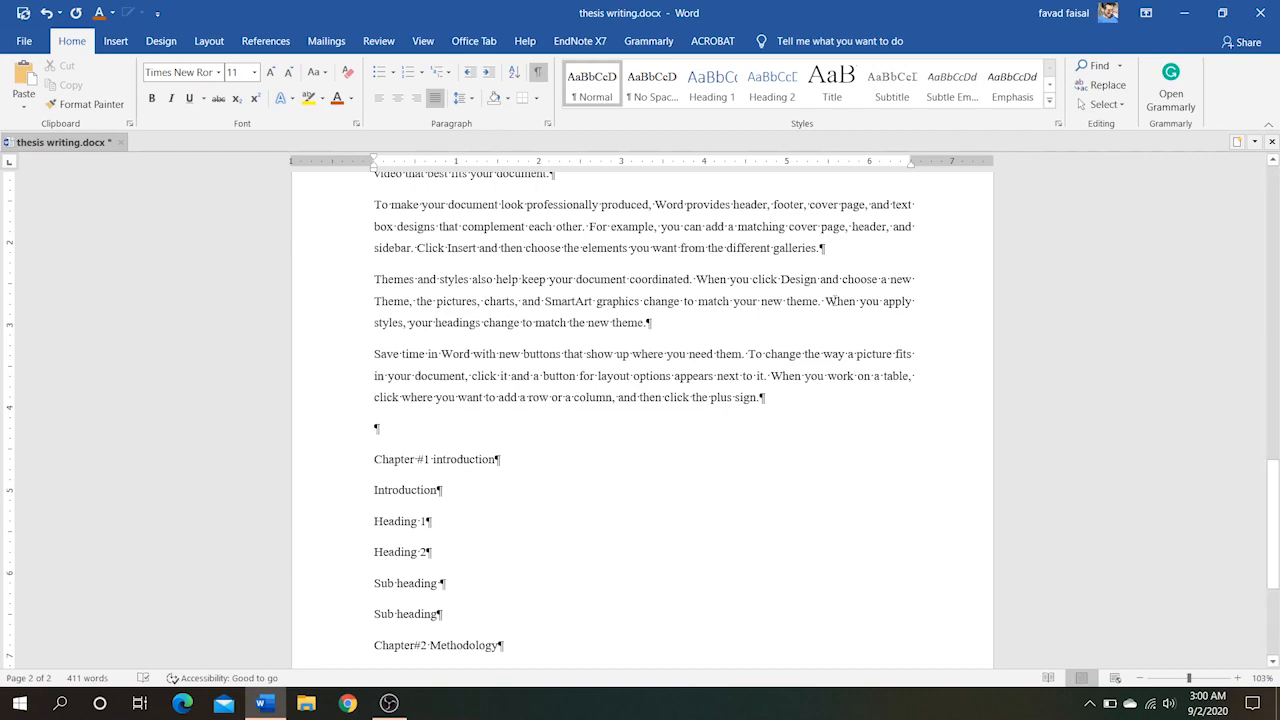
pyautogui.hotkey('ctrl', 'Return')
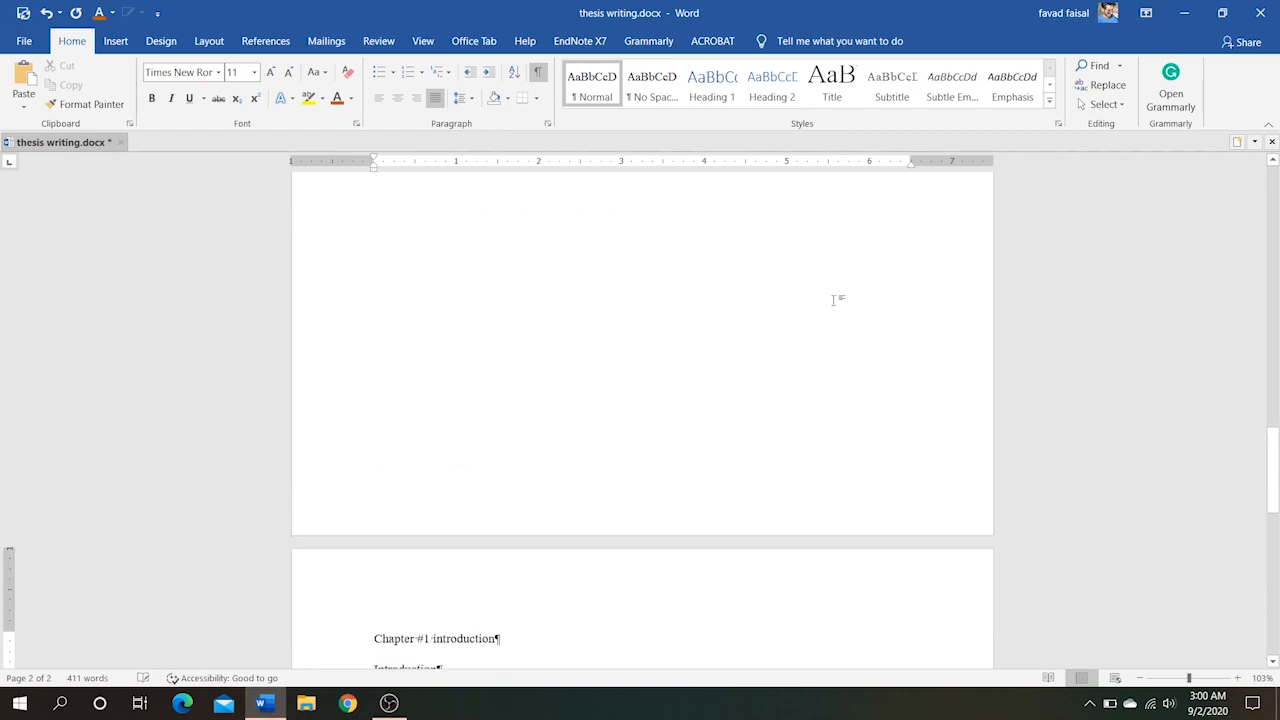
pyautogui.scroll(10, 629, 283)
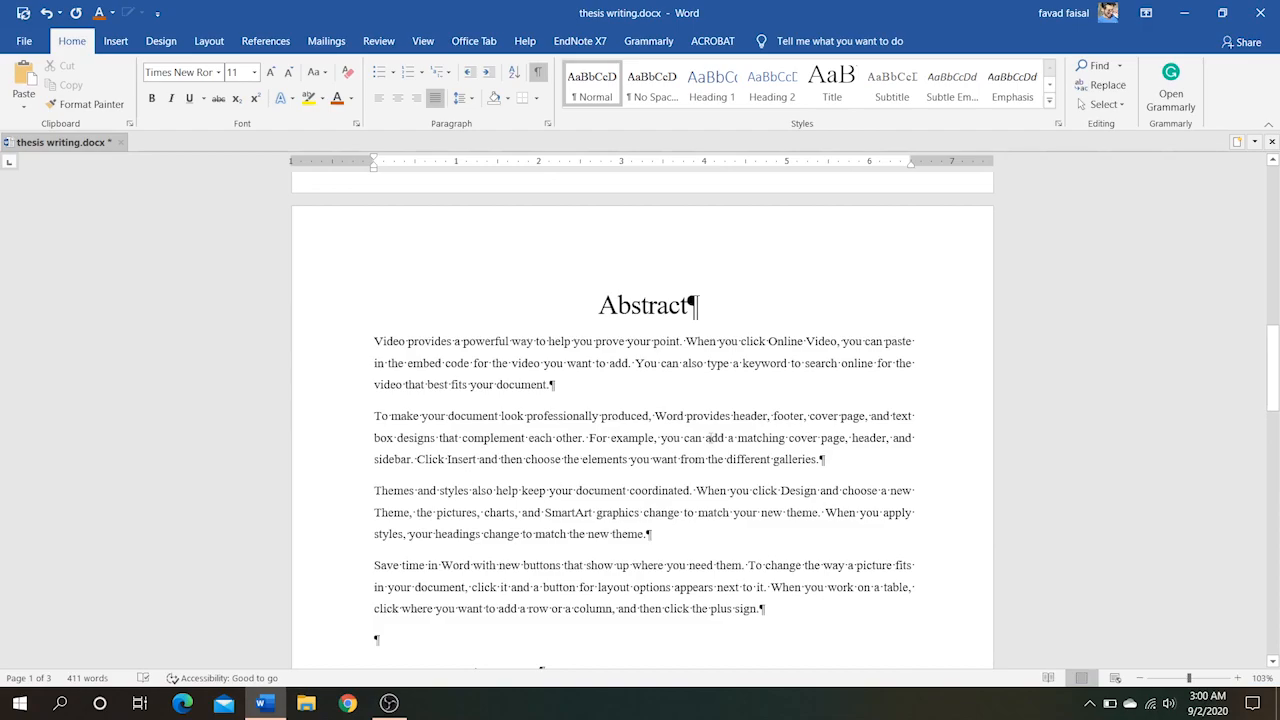
pyautogui.scroll(-10, 710, 437)
pyautogui.scroll(10, 710, 437)
pyautogui.scroll(-5, 710, 437)
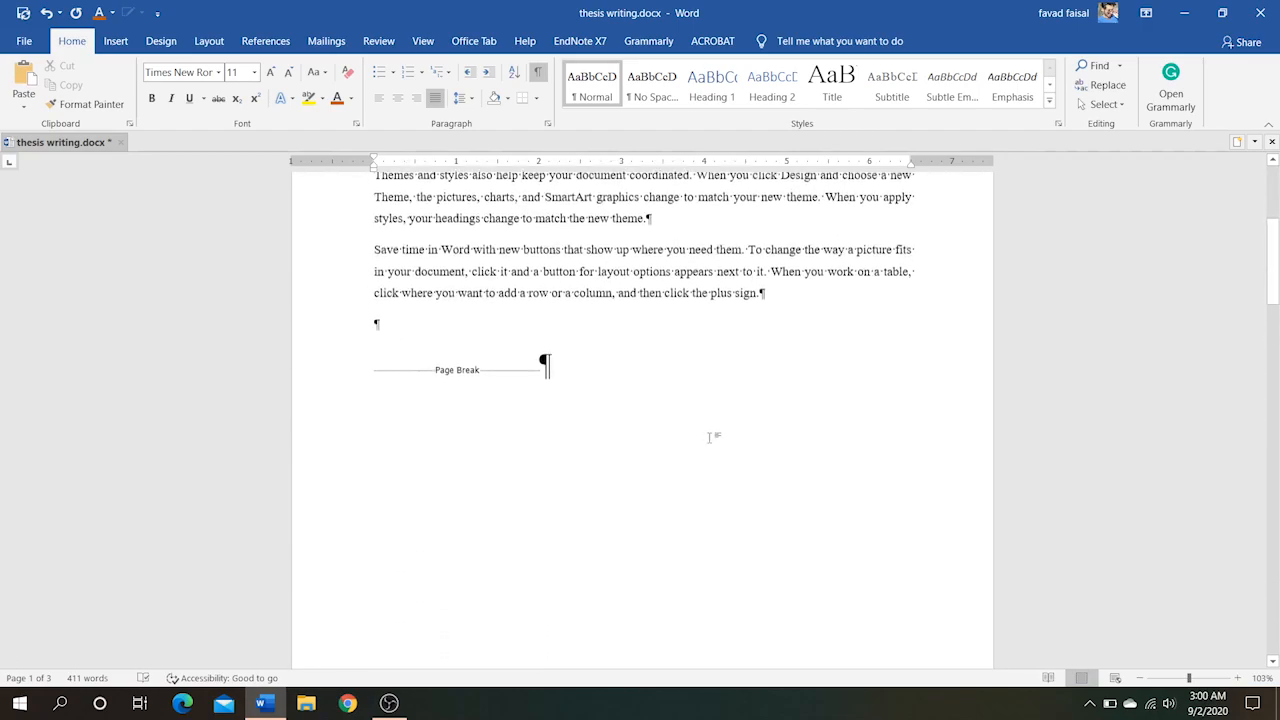
pyautogui.scroll(10, 710, 437)
pyautogui.scroll(-13, 710, 437)
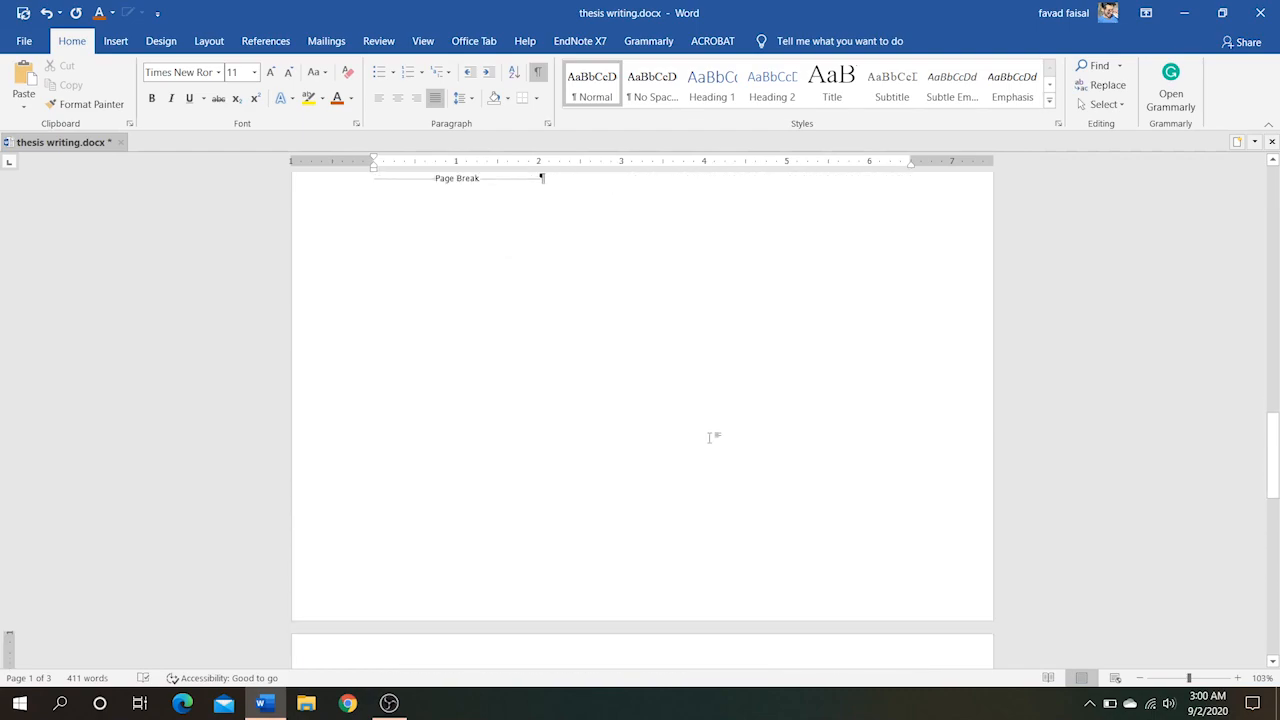
# - Insert a page break before the Introduction line so that "Chapter #1 introduction" has its own page
pyautogui.scroll(-8, 710, 437)
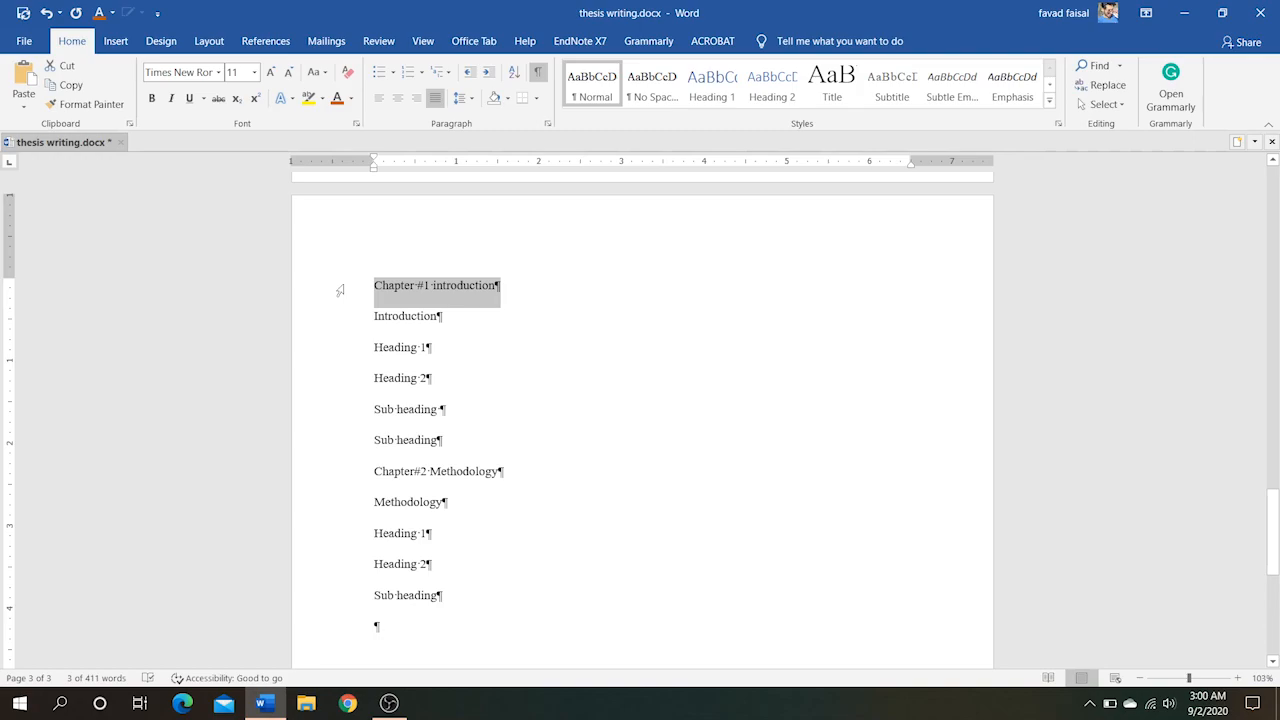
pyautogui.click(508, 287)
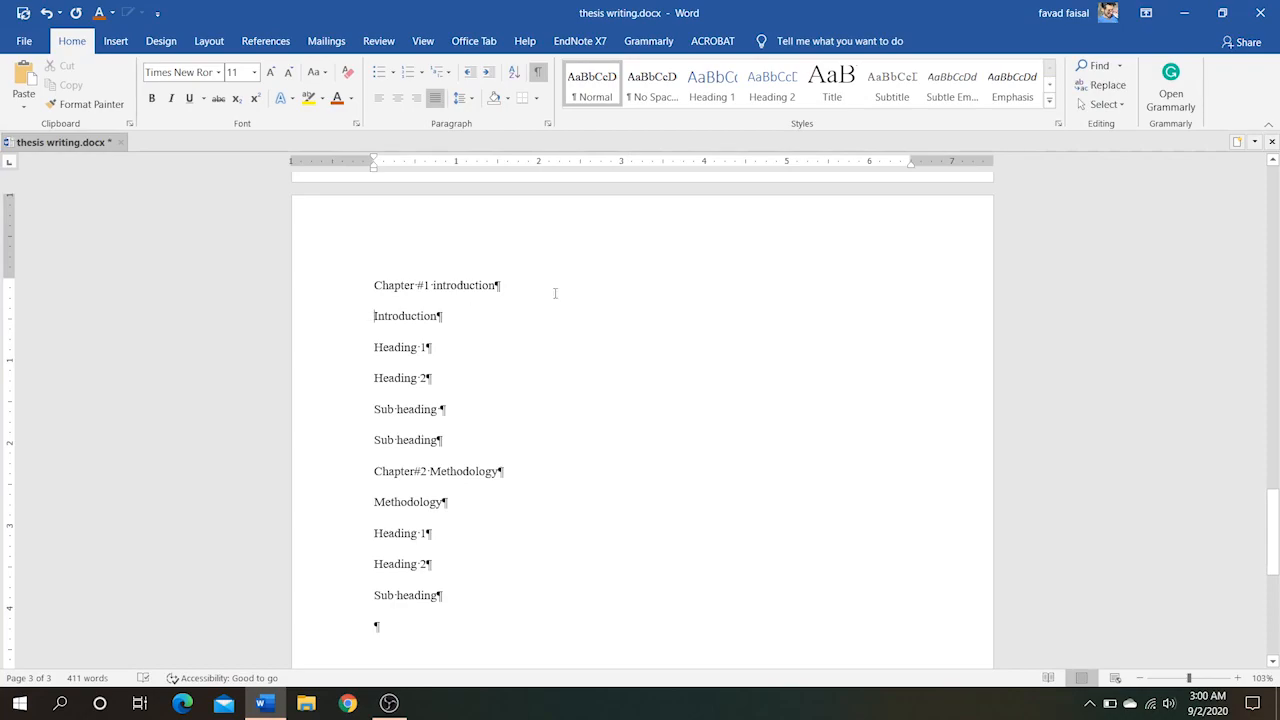
pyautogui.hotkey('ctrl', 'Return')
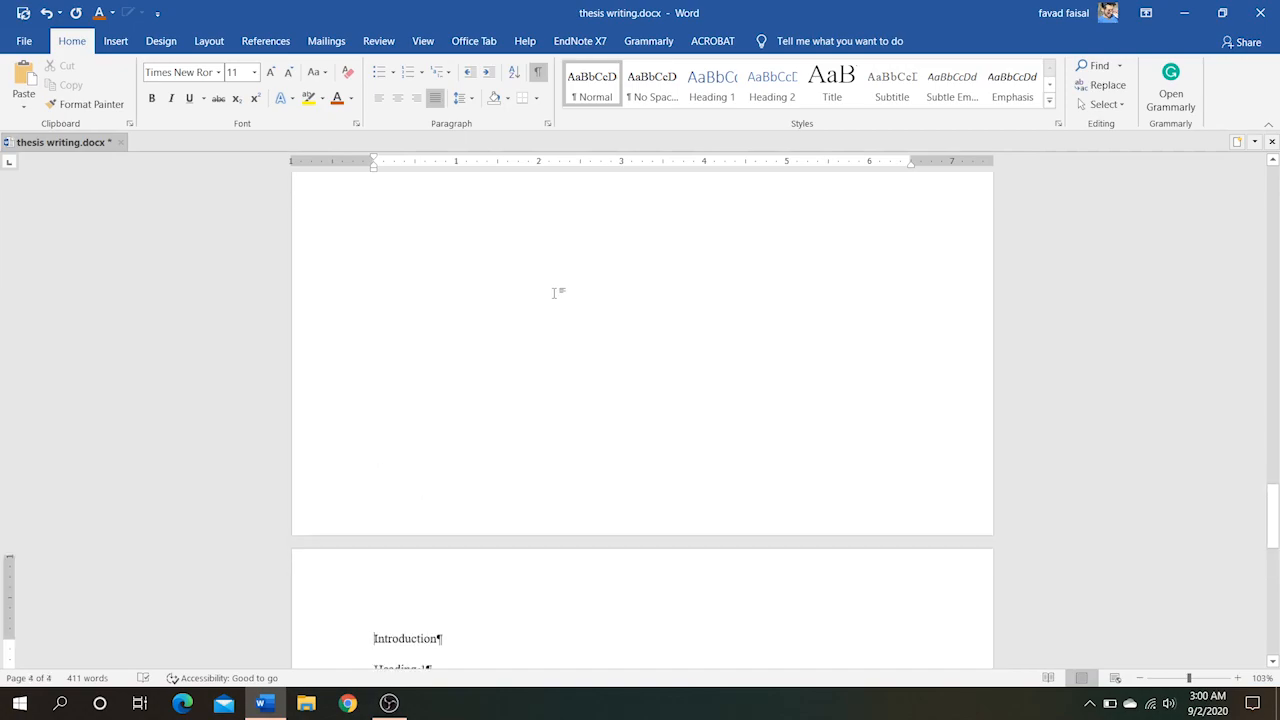
# - Create a new style named "chapter number" from the "Chapter #1 introduction" line
pyautogui.scroll(10, 555, 292)
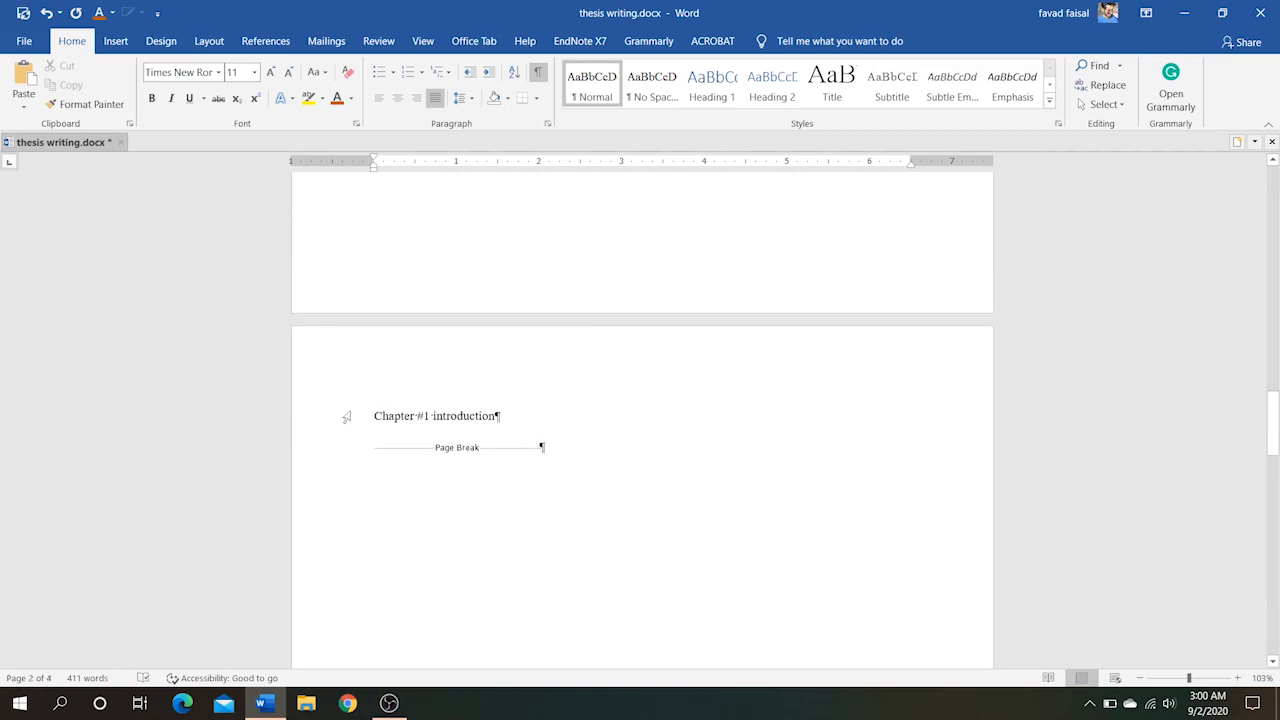
pyautogui.click(347, 421)
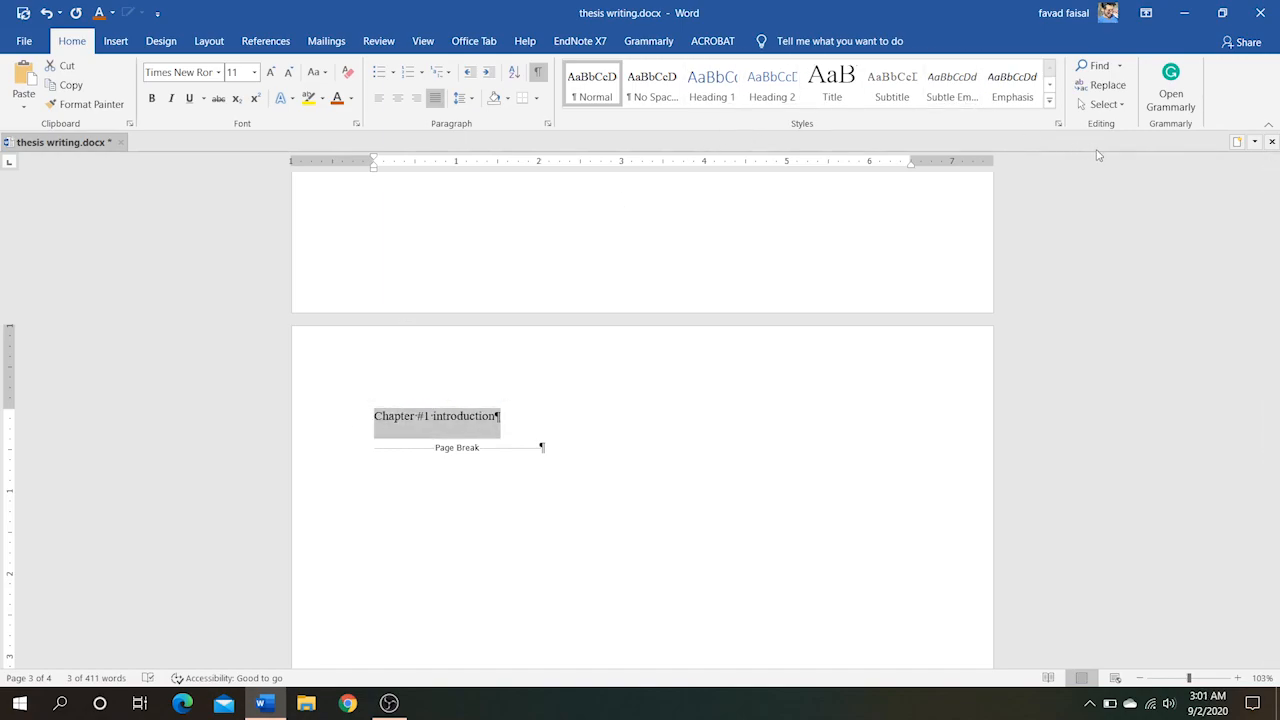
pyautogui.click(1049, 101)
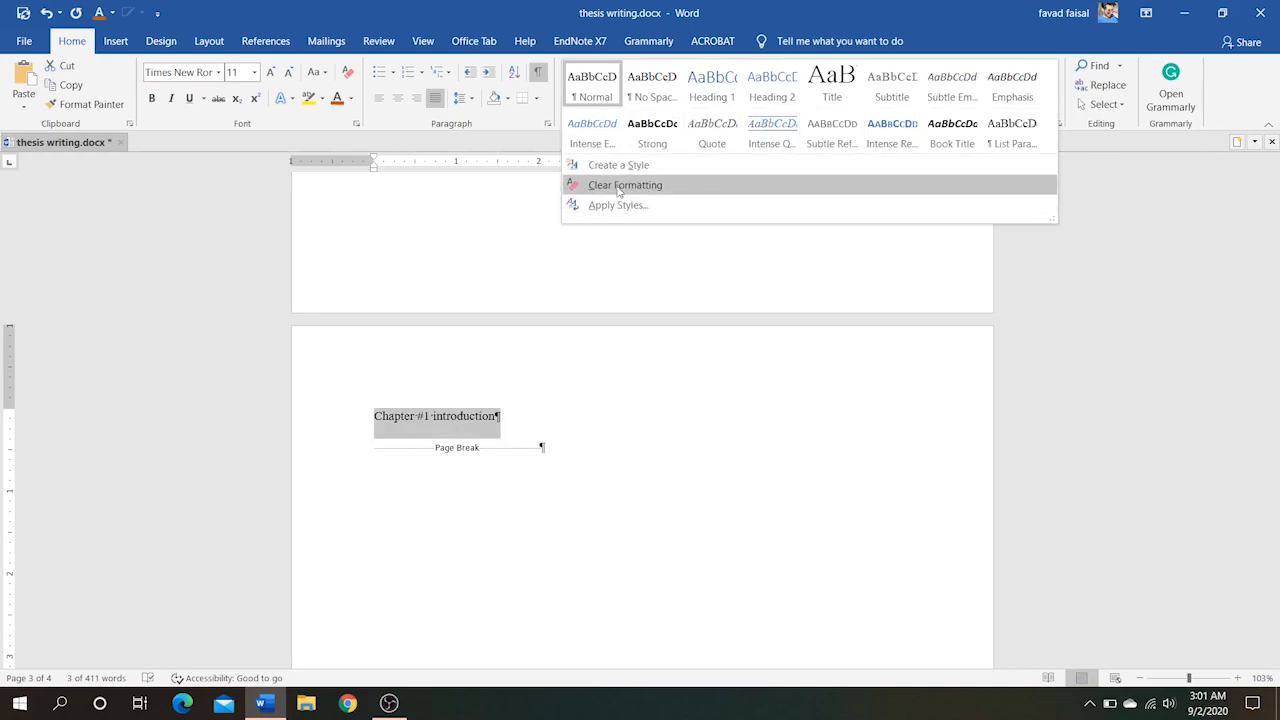
pyautogui.click(609, 166)
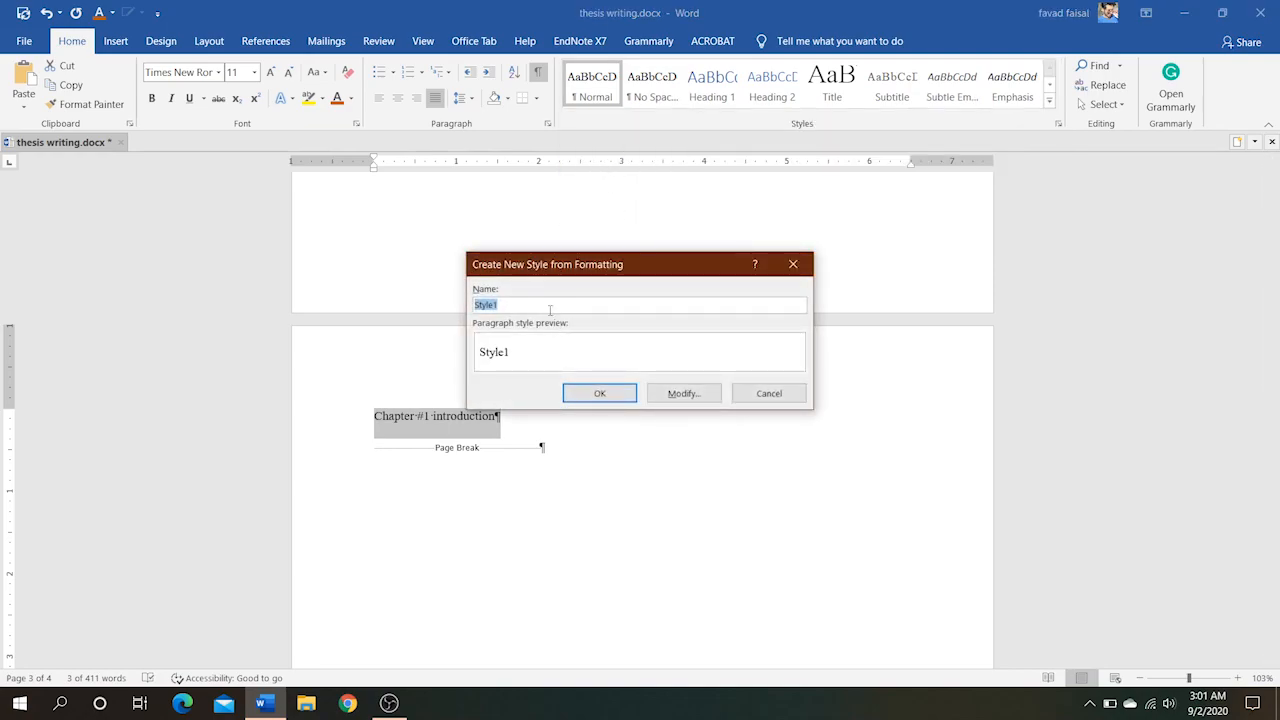
pyautogui.write('chapter number')
pyautogui.click(612, 395)
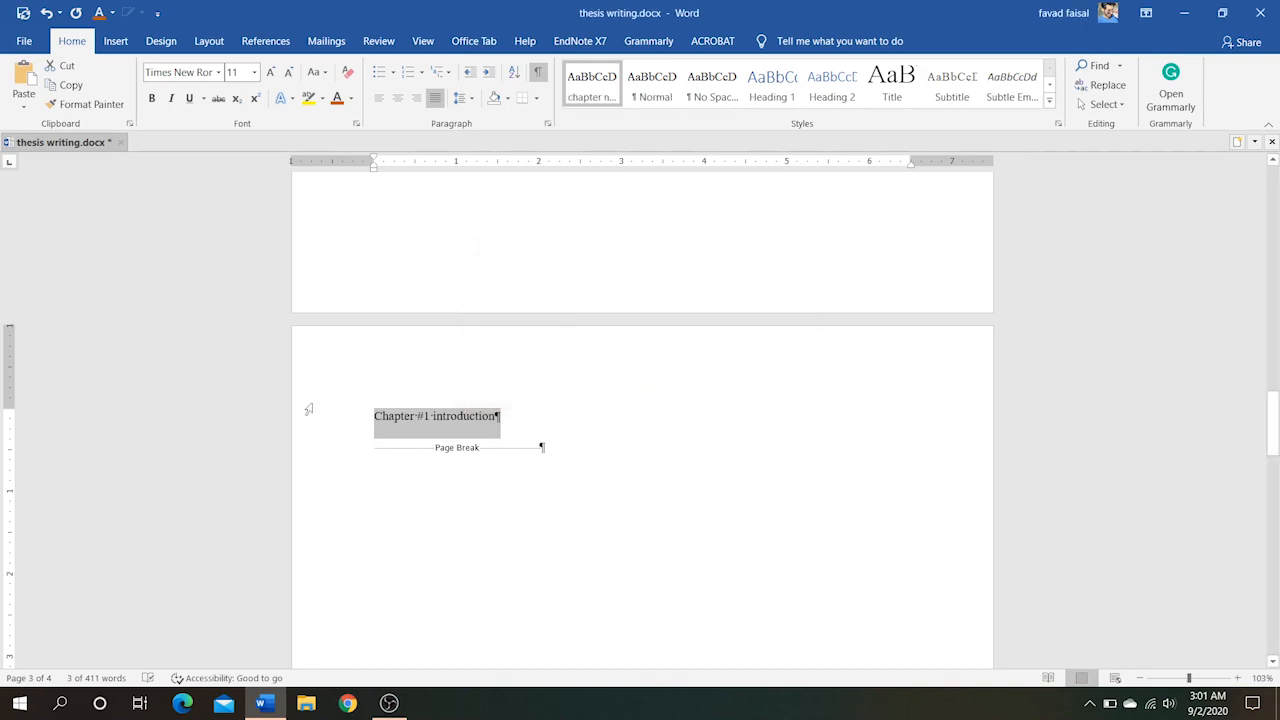
# - Format the "Chapter #1 introduction" line as 18 pt, bold, centered and uppercase
pyautogui.click(270, 74)
pyautogui.click(270, 74)
pyautogui.click(270, 74)
pyautogui.click(270, 74)
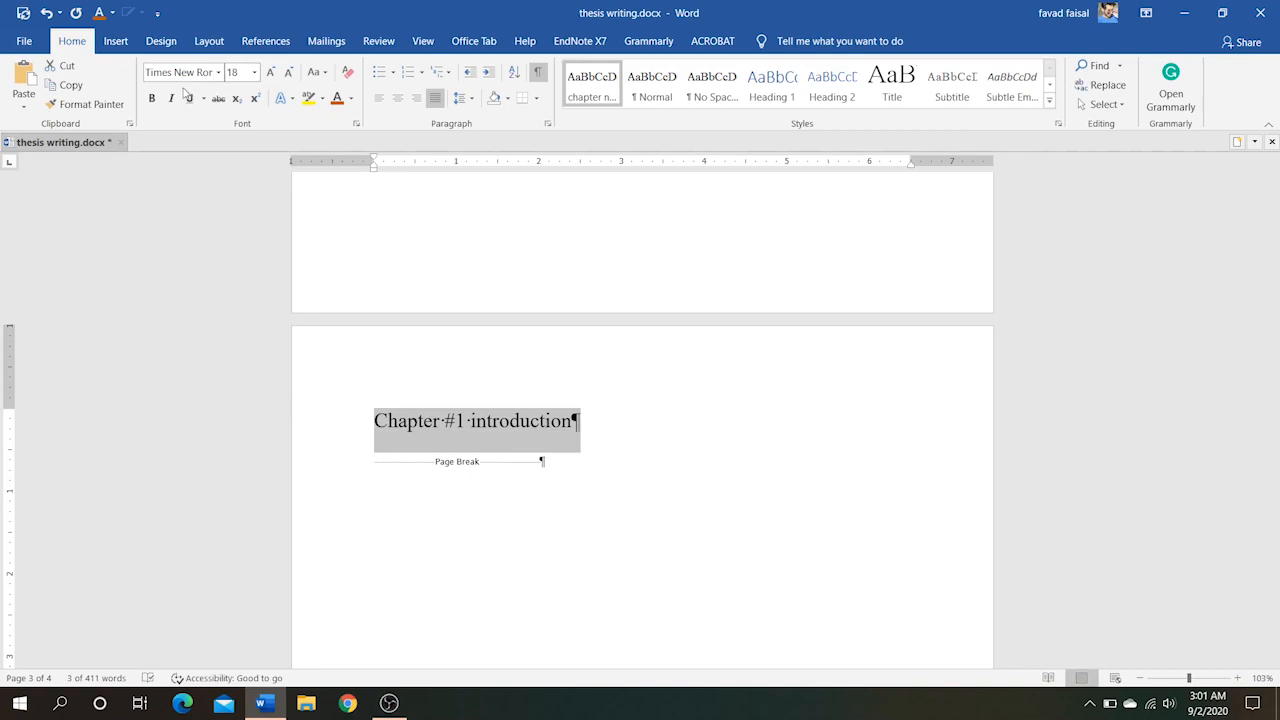
pyautogui.click(151, 98)
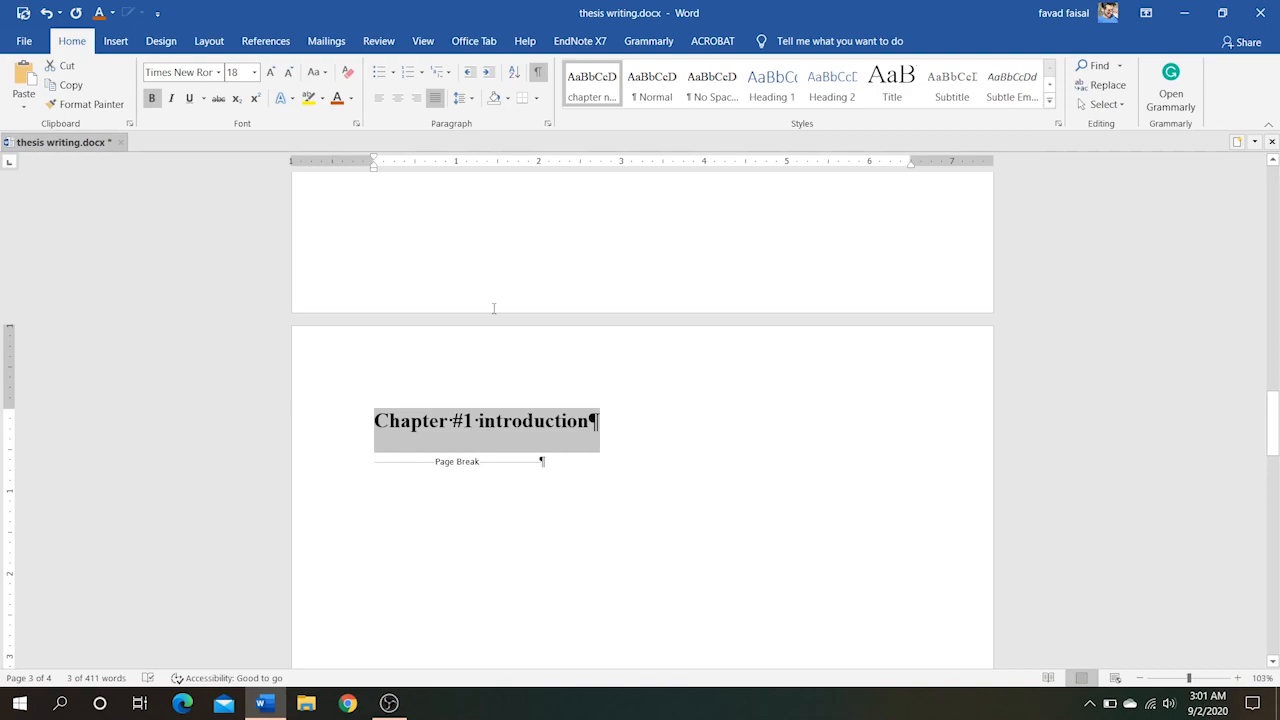
pyautogui.hotkey('ctrl', 'e')
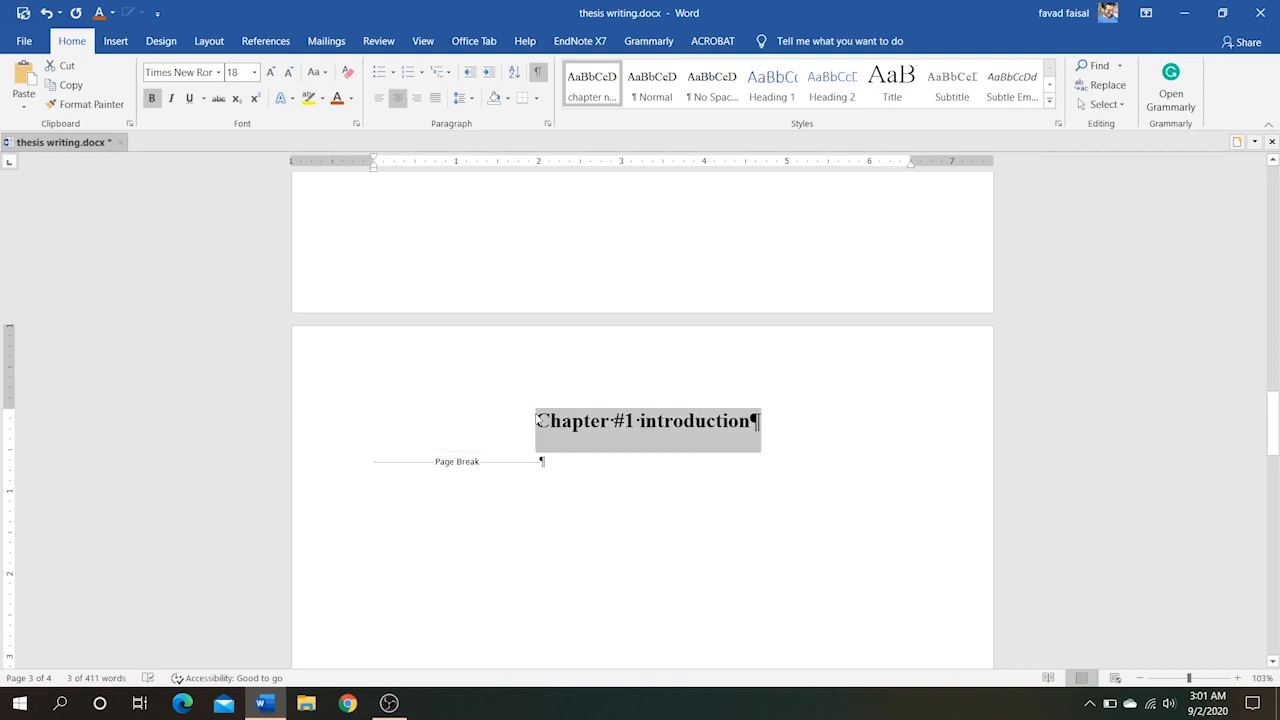
pyautogui.hotkey('shift', 'F3')
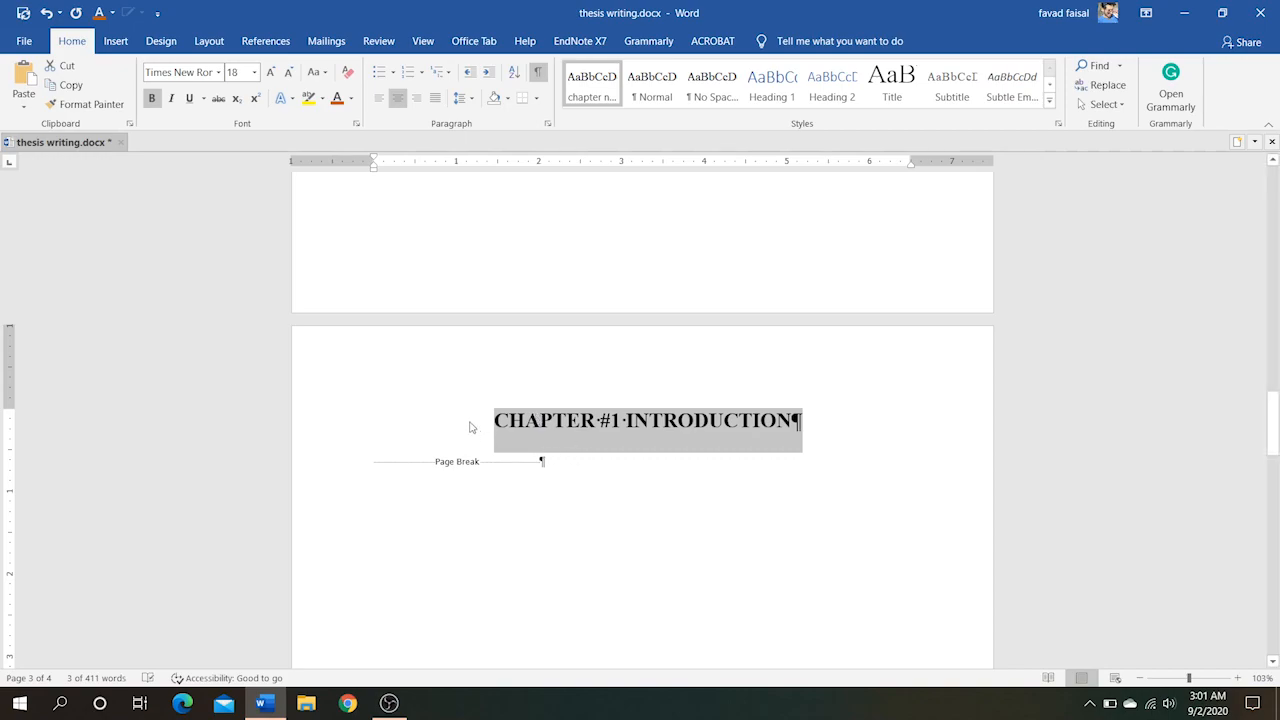
# - Insert four empty lines above the CHAPTER #1 INTRODUCTION heading to move it down the page
pyautogui.press('Down')
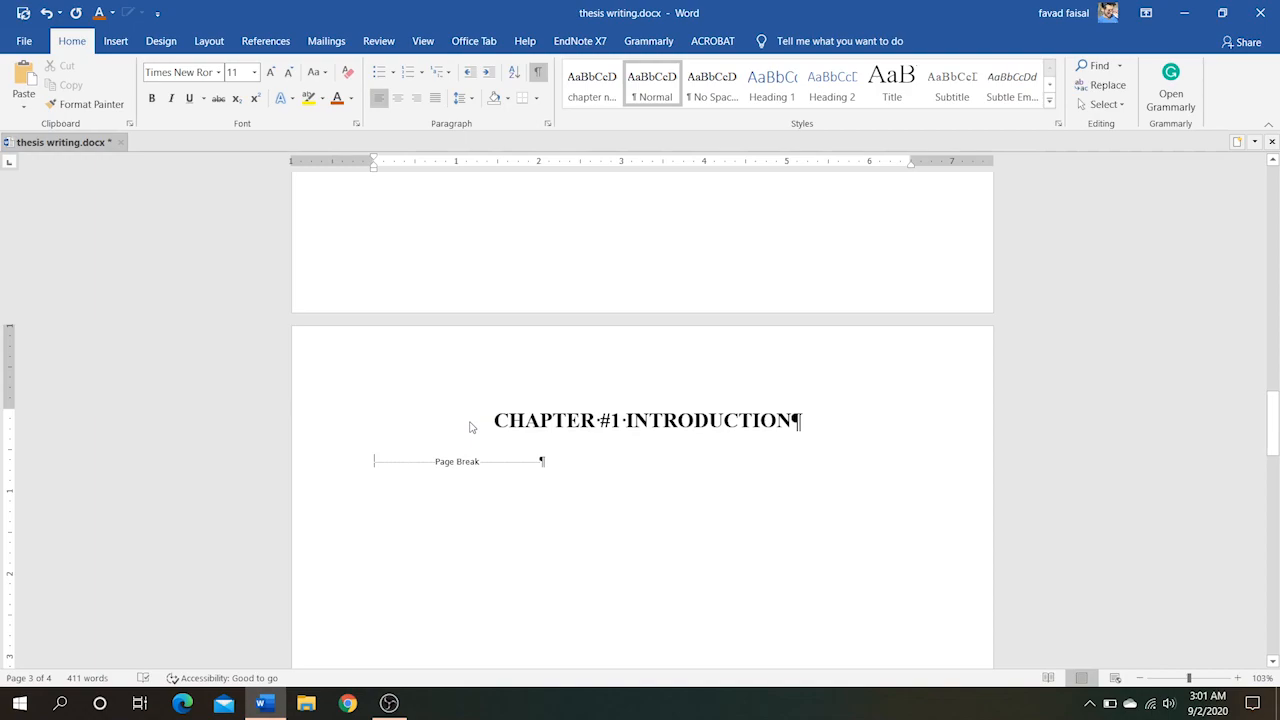
pyautogui.press('Up')
pyautogui.press('Return')
pyautogui.press('Return')
pyautogui.press('Return')
pyautogui.press('Return')
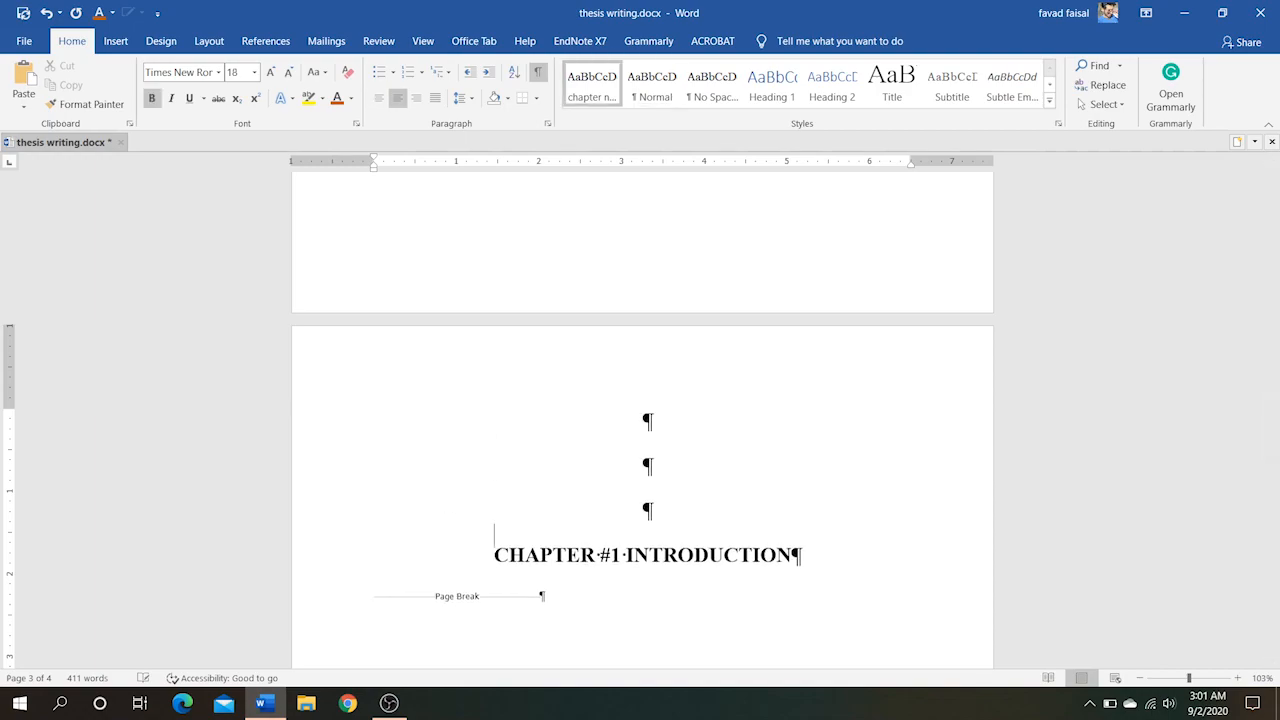
pyautogui.scroll(-5, 505, 530)
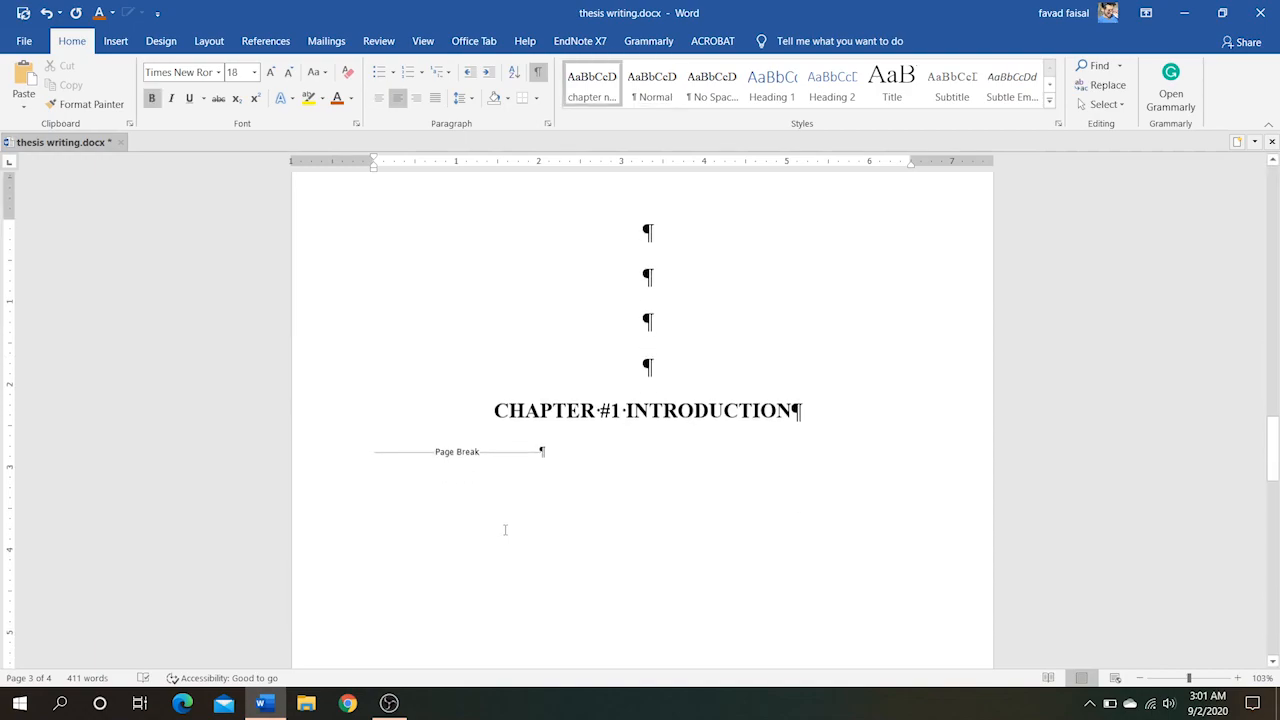
# - Delete one empty line above the CHAPTER #1 INTRODUCTION heading, leaving three
pyautogui.scroll(3, 505, 530)
pyautogui.scroll(-1, 625, 327)
pyautogui.press('Delete')
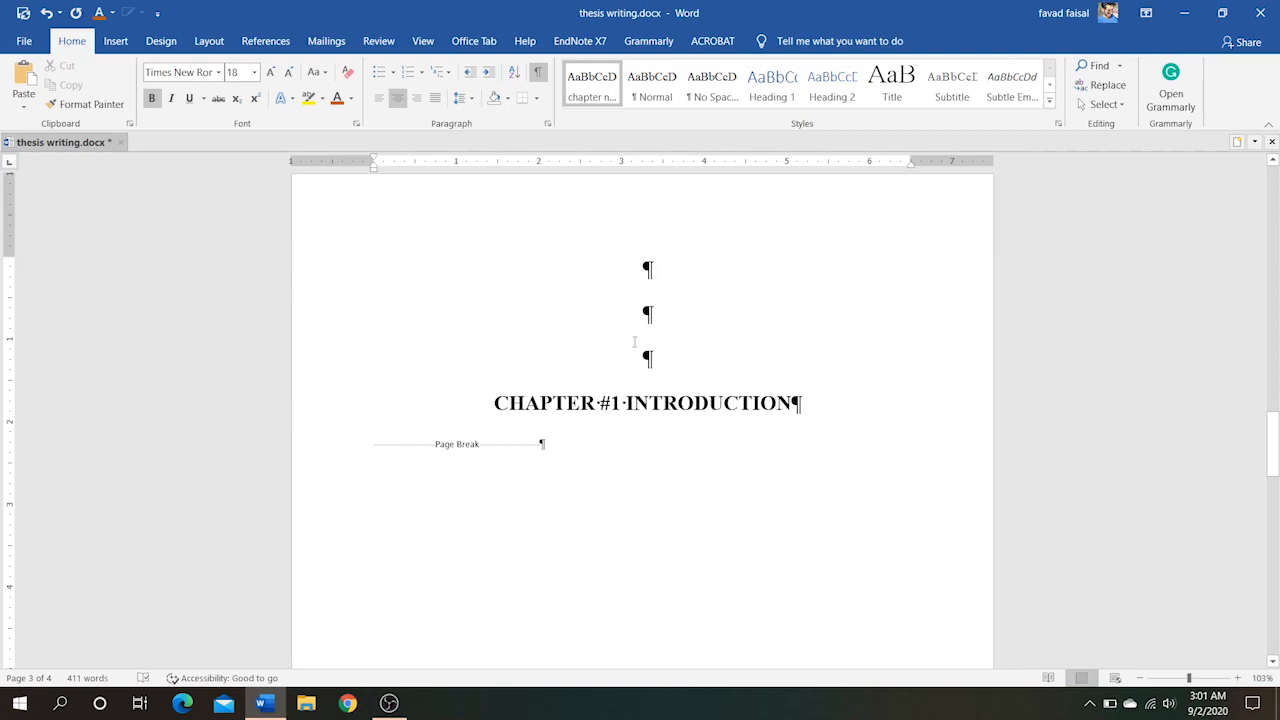
pyautogui.scroll(3, 630, 380)
pyautogui.scroll(-1, 623, 442)
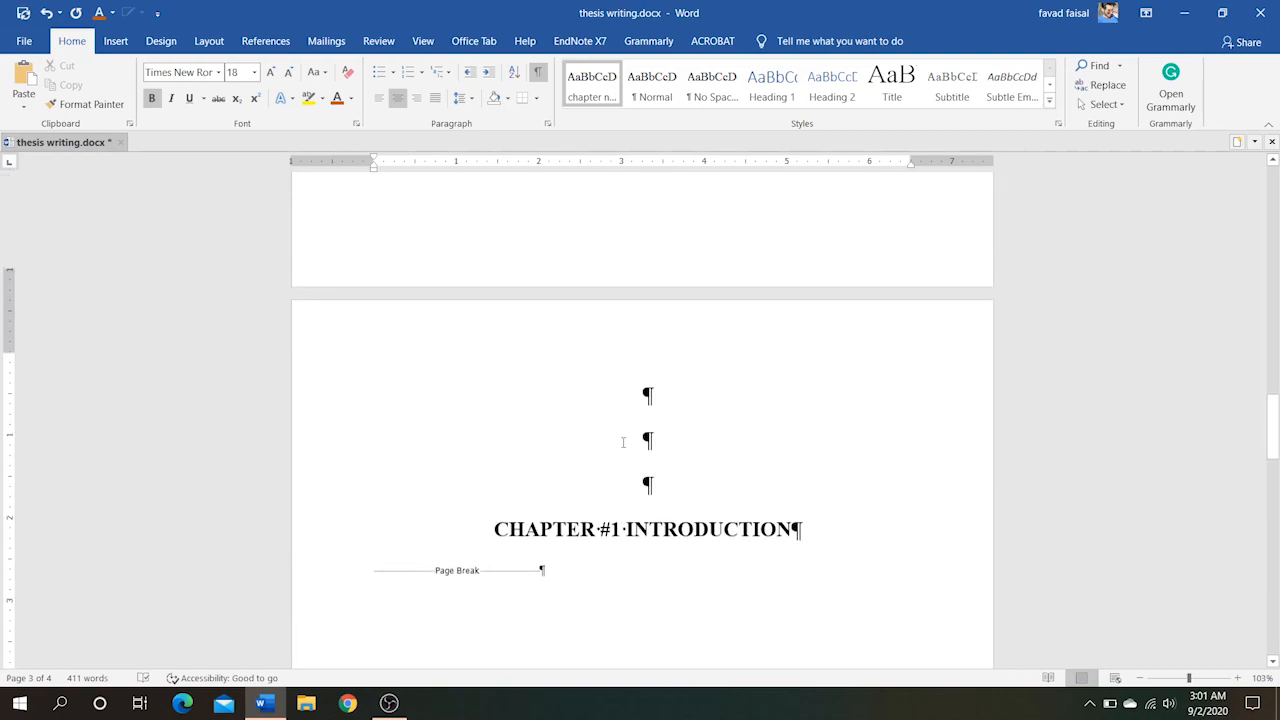
pyautogui.scroll(-1, 623, 442)
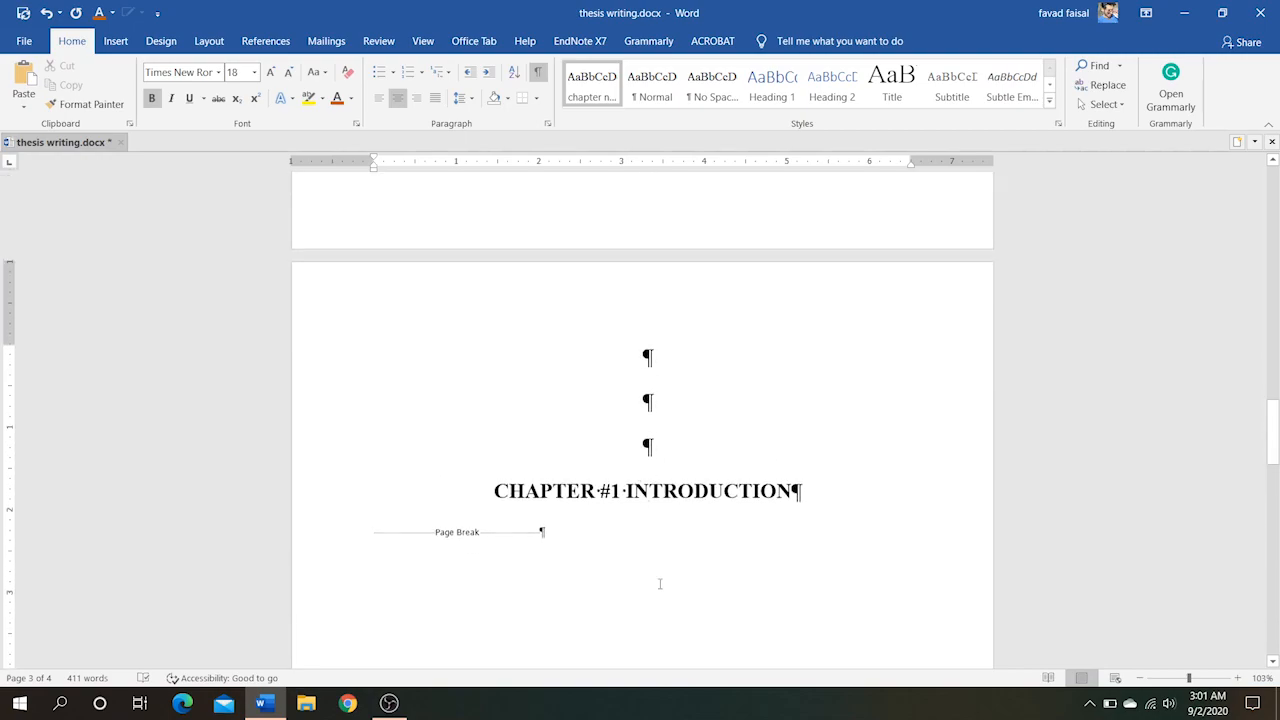
pyautogui.scroll(-10, 660, 584)
pyautogui.scroll(7, 660, 584)
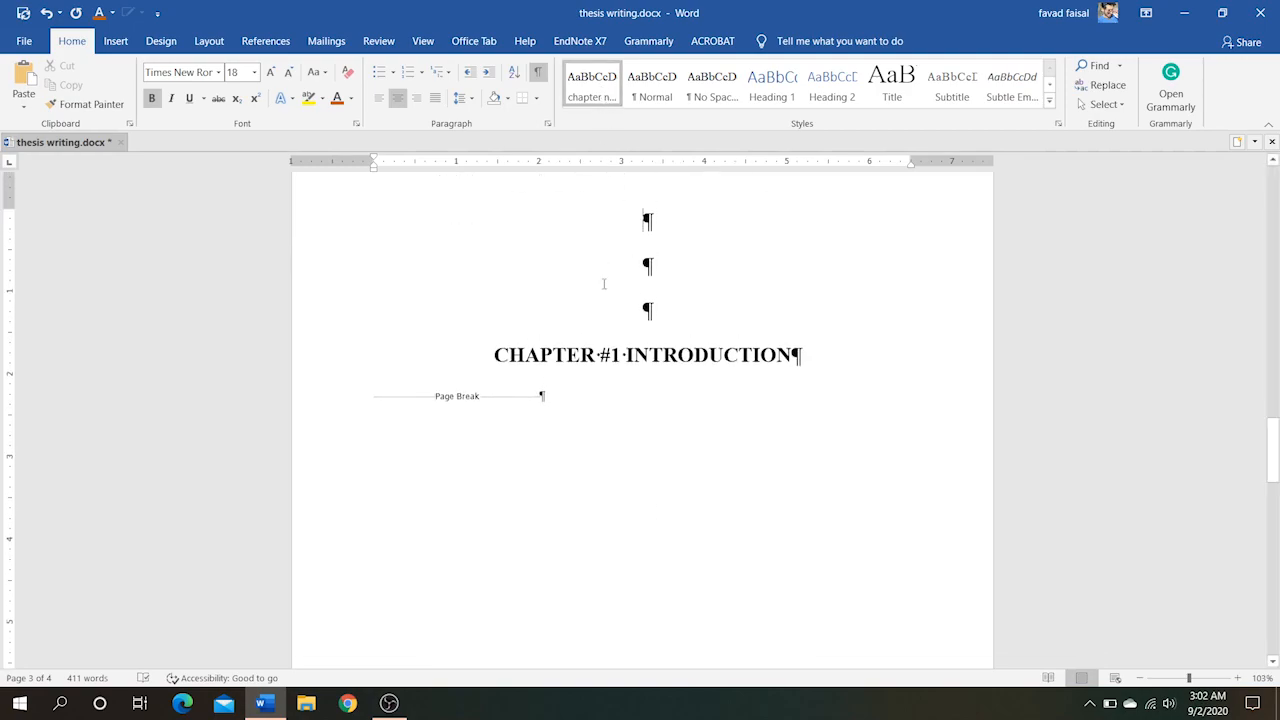
# - Update the "chapter number" style to match the formatting of the CHAPTER #1 INTRODUCTION heading
pyautogui.doubleClick(479, 356)
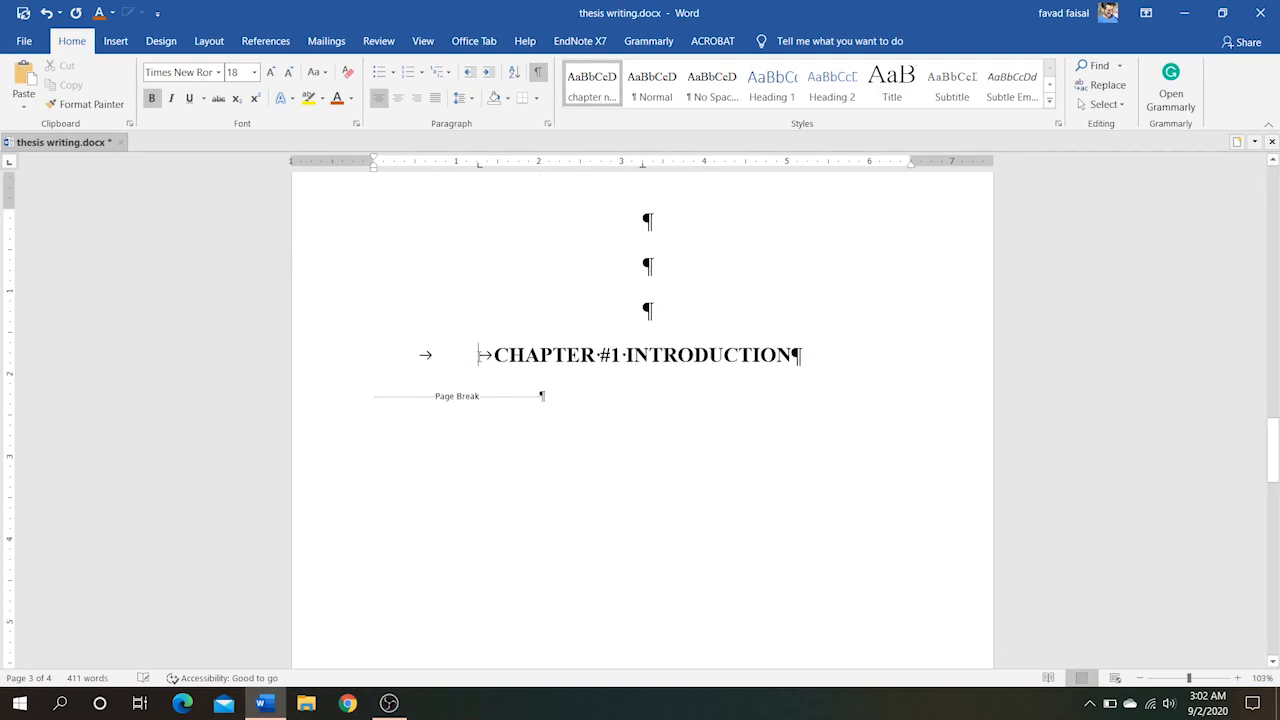
pyautogui.click(324, 376)
pyautogui.hotkey('ctrl', 'z')
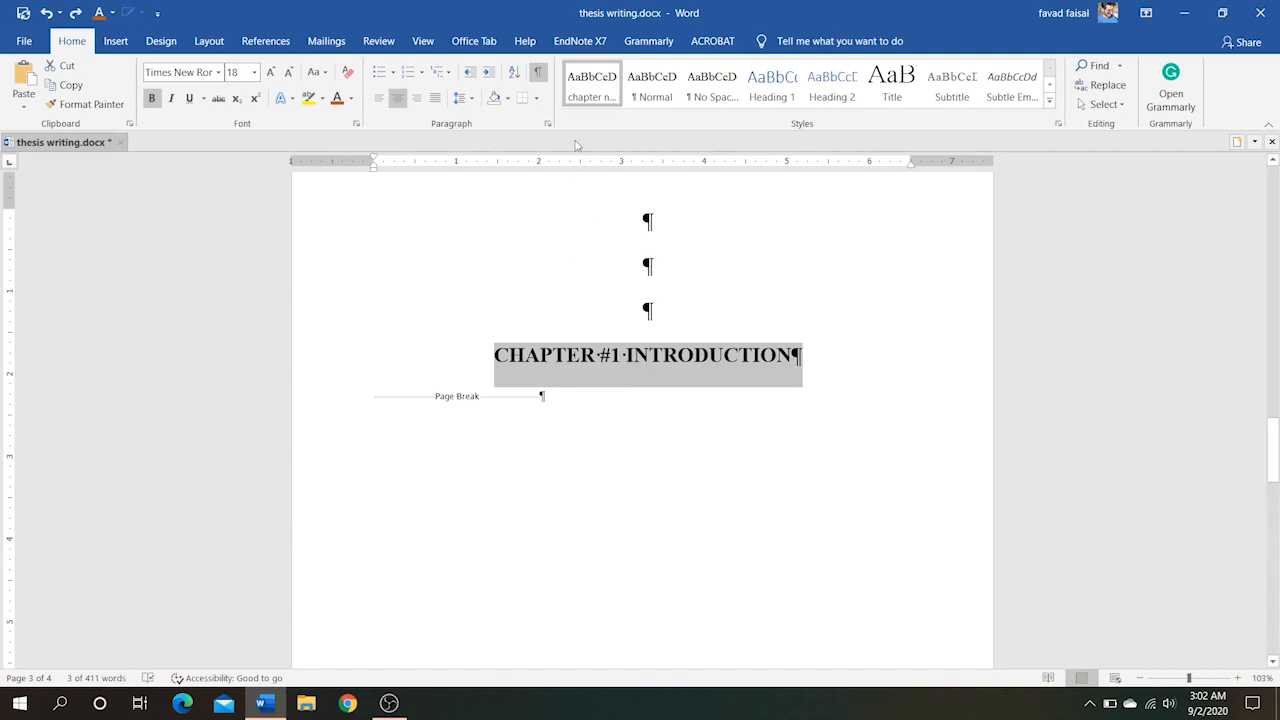
pyautogui.rightClick(588, 88)
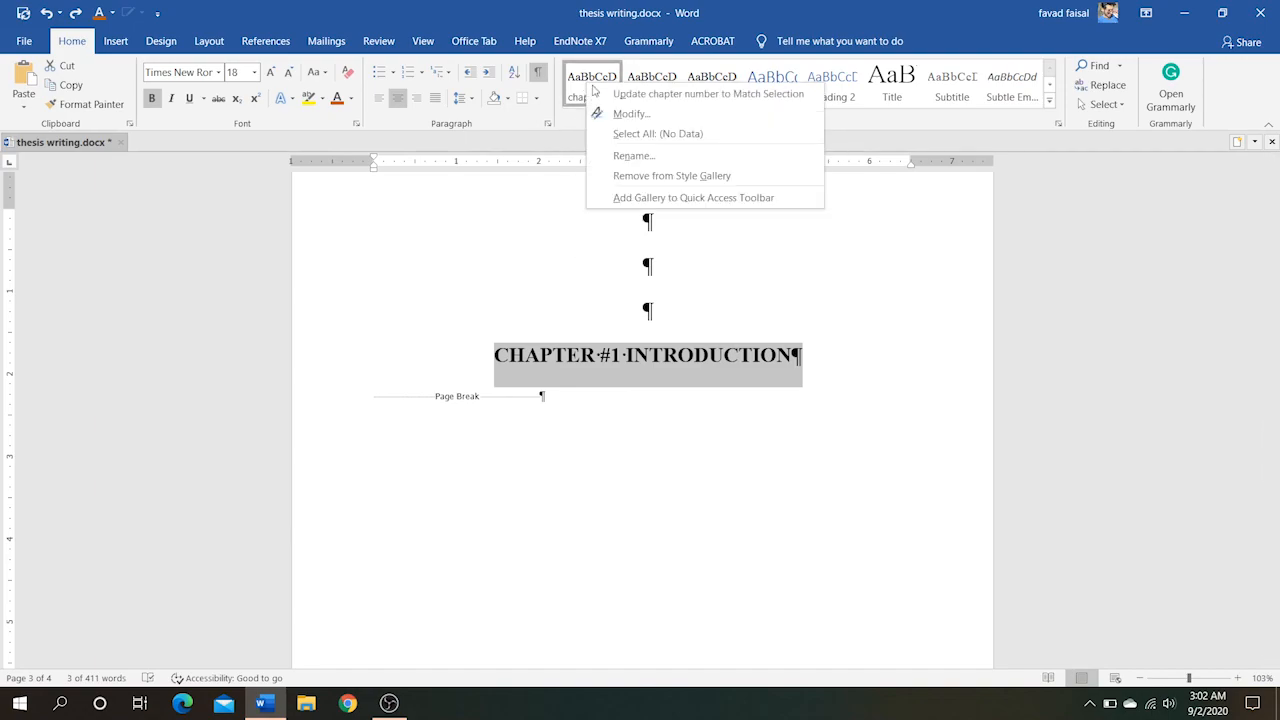
pyautogui.click(608, 95)
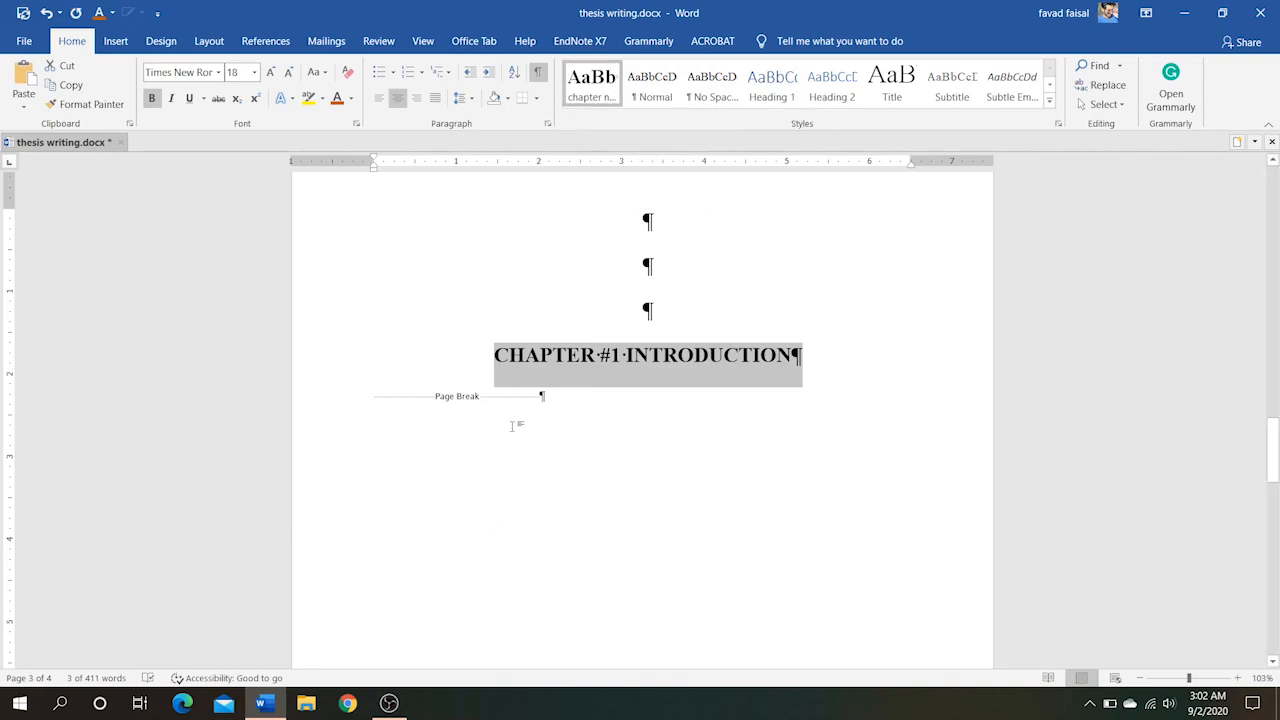
pyautogui.scroll(-2, 512, 426)
pyautogui.scroll(3, 512, 426)
pyautogui.scroll(-3, 513, 428)
pyautogui.scroll(3, 513, 428)
pyautogui.scroll(-4, 513, 427)
pyautogui.scroll(6, 513, 426)
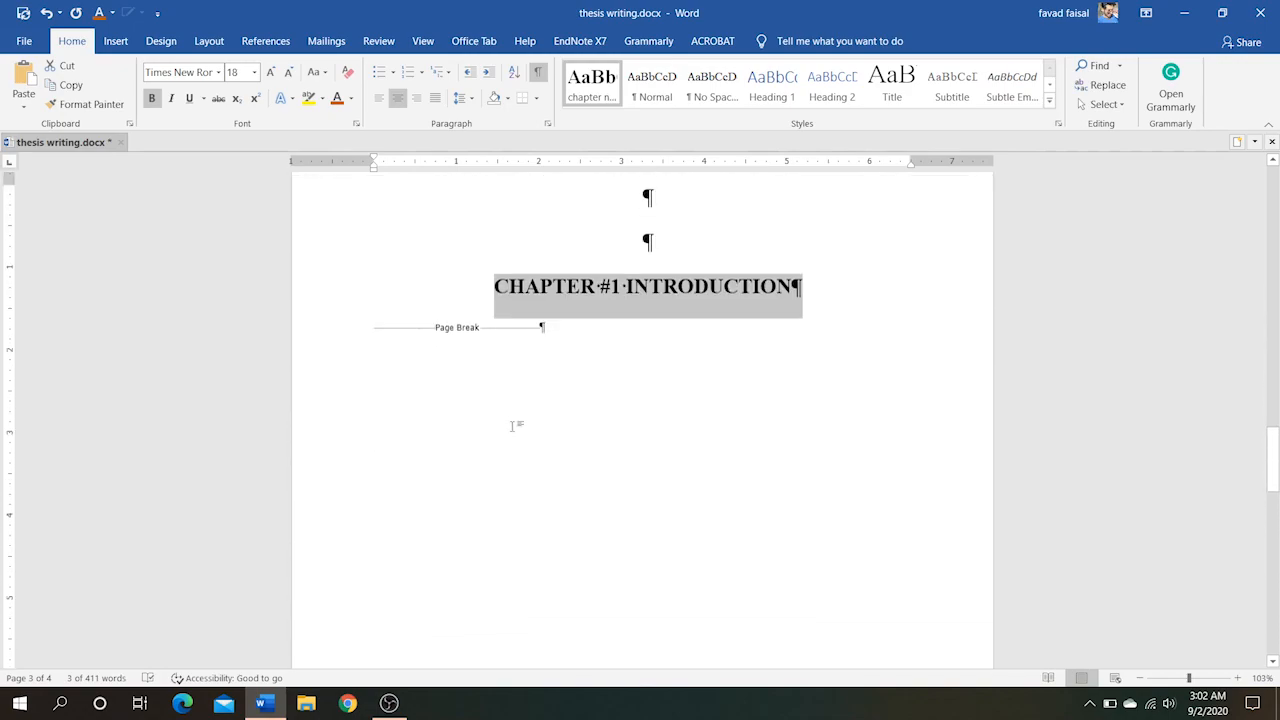
pyautogui.scroll(-8, 513, 426)
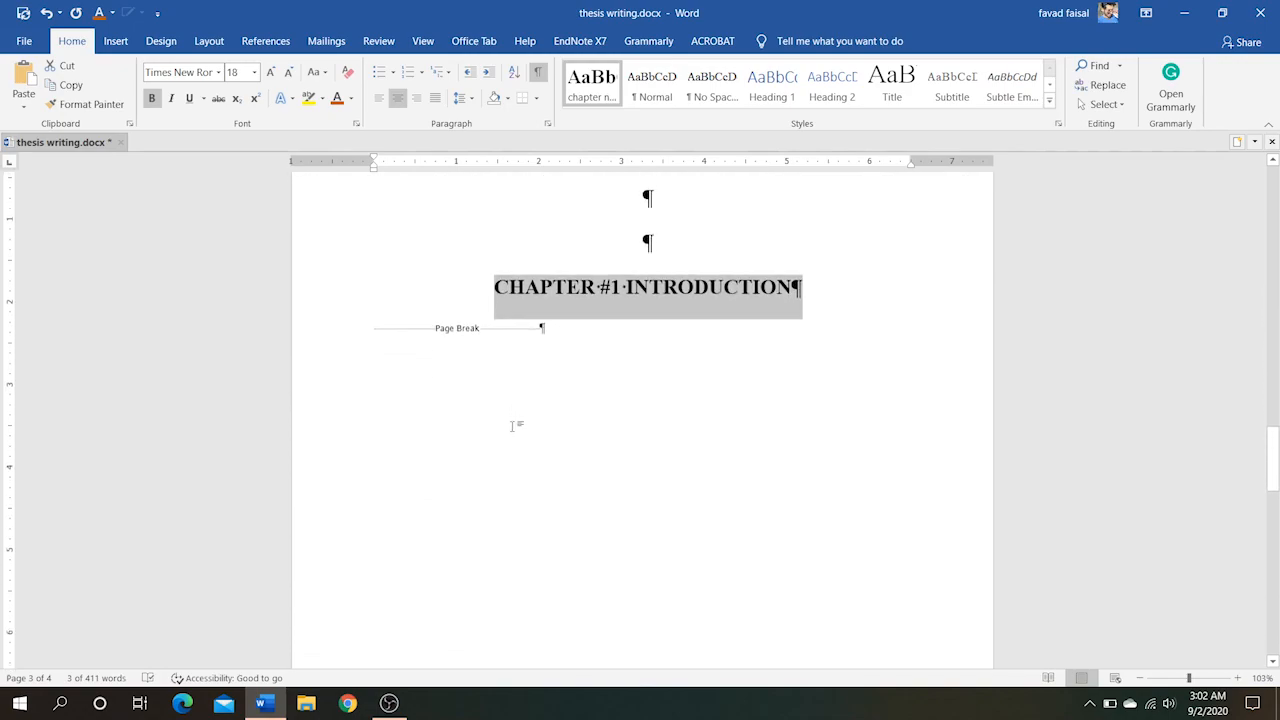
# - Insert page breaks before the "Chapter#2 Methodology" line and before the Methodology line so the chapter title has its own page
pyautogui.scroll(-5, 513, 426)
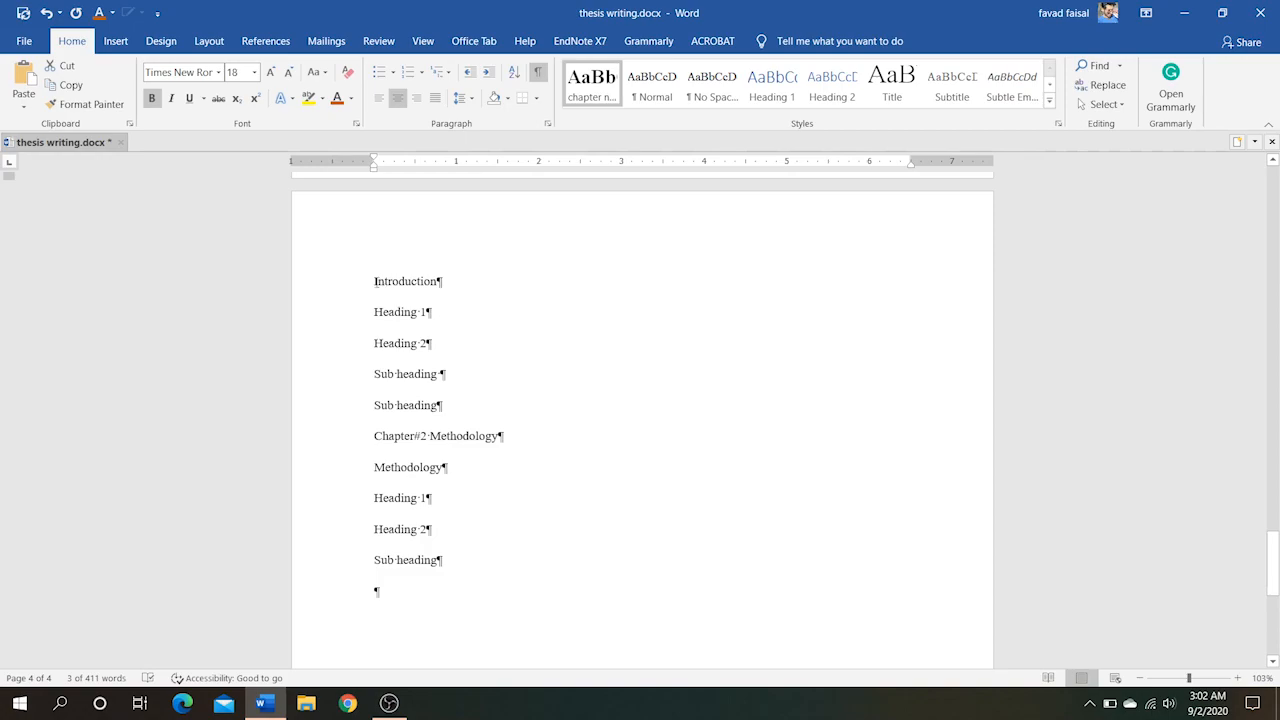
pyautogui.moveTo(386, 294); pyautogui.dragTo(481, 403)
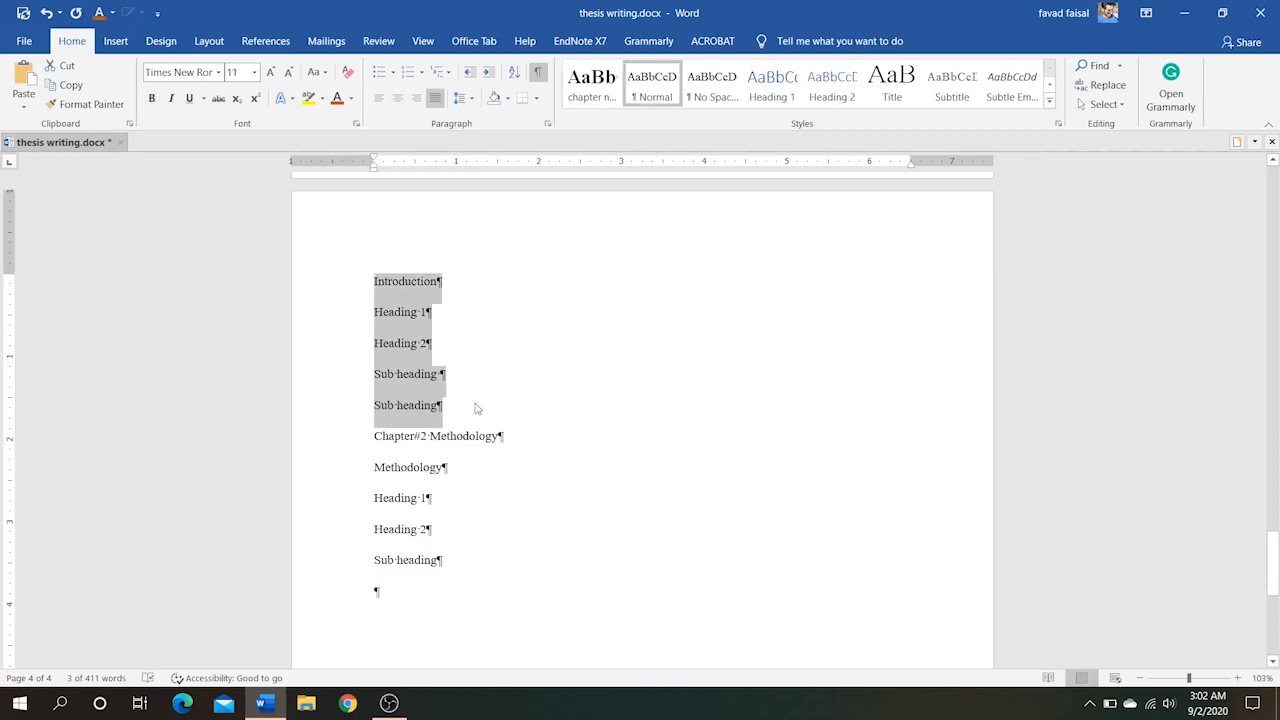
pyautogui.click(404, 414)
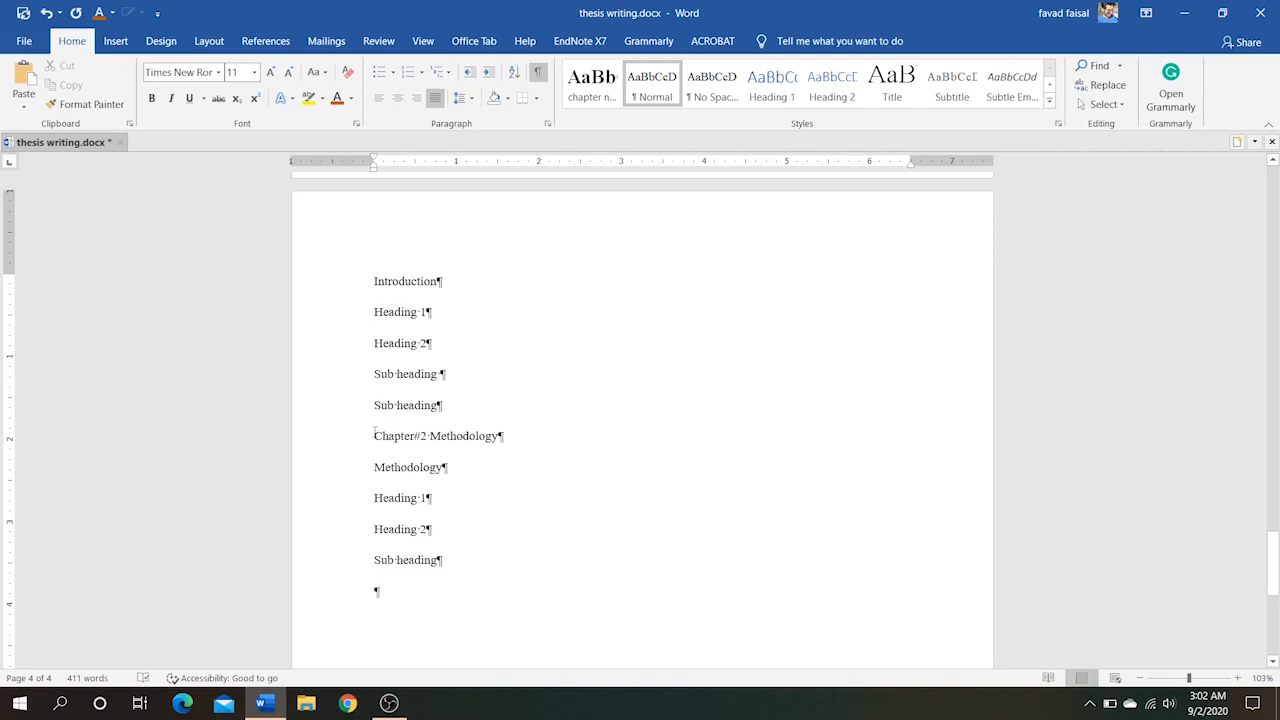
pyautogui.hotkey('ctrl', 'Return')
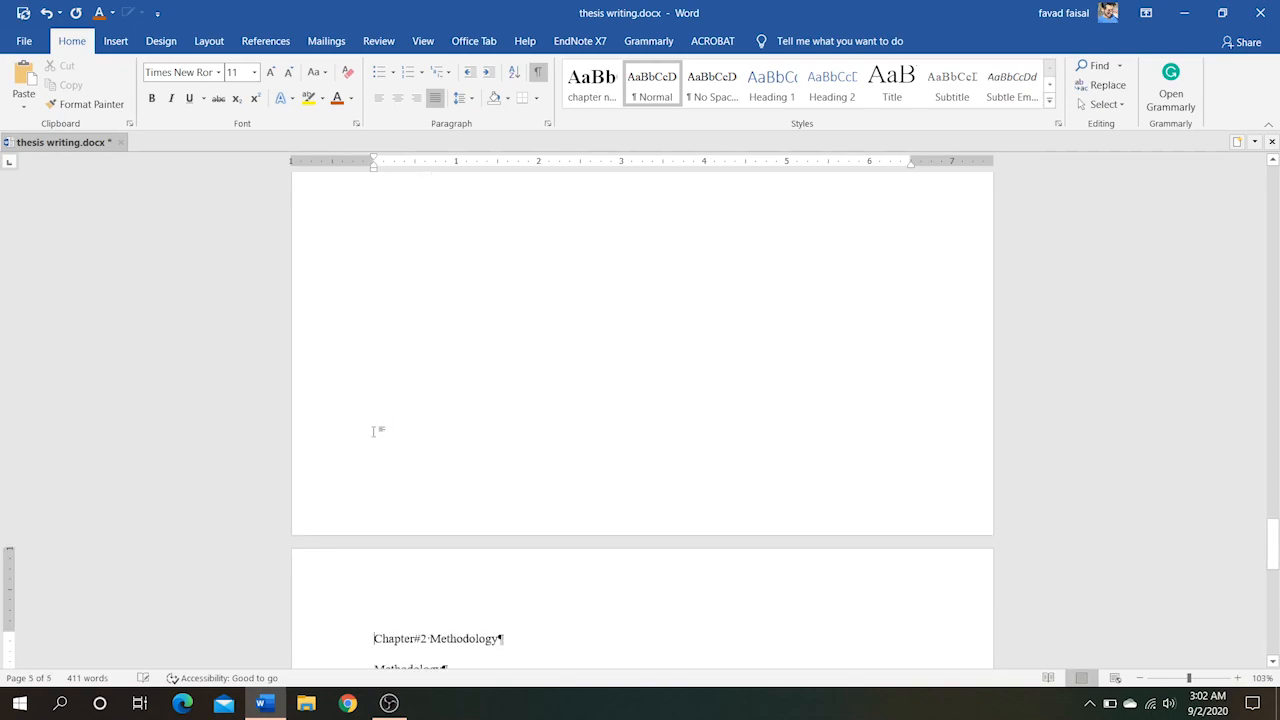
pyautogui.scroll(-2, 377, 432)
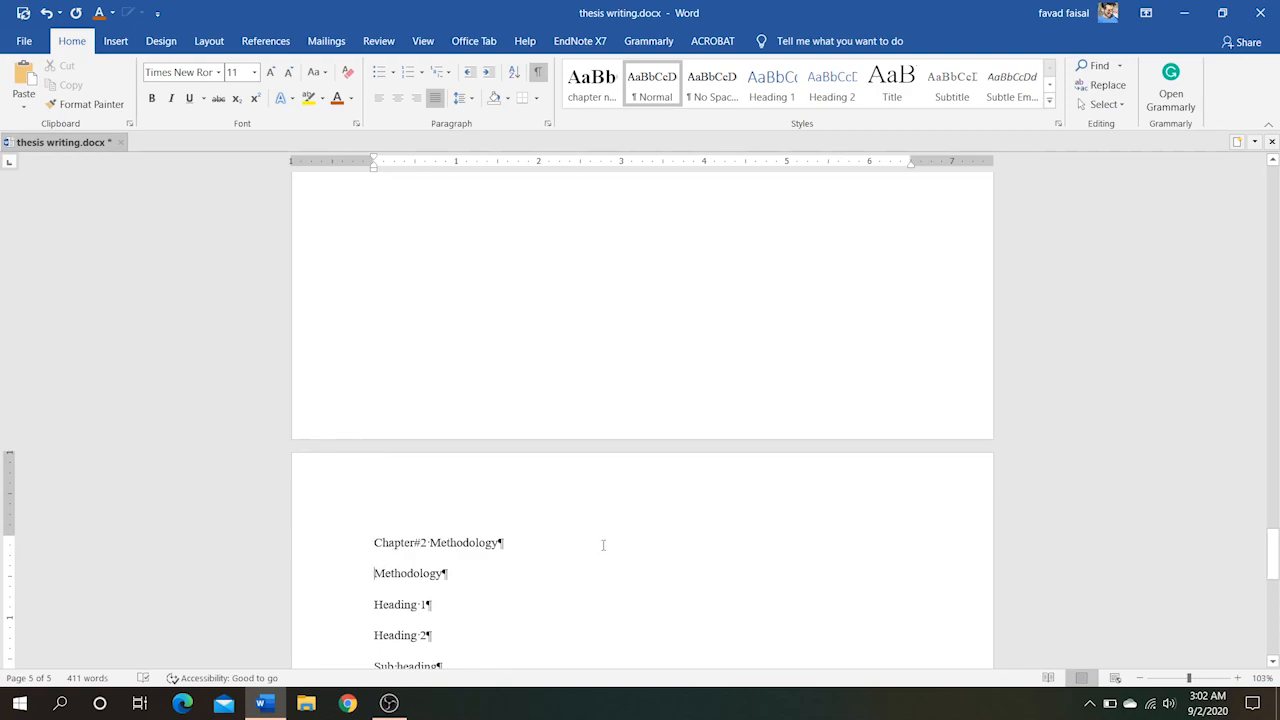
pyautogui.hotkey('ctrl', 'Return')
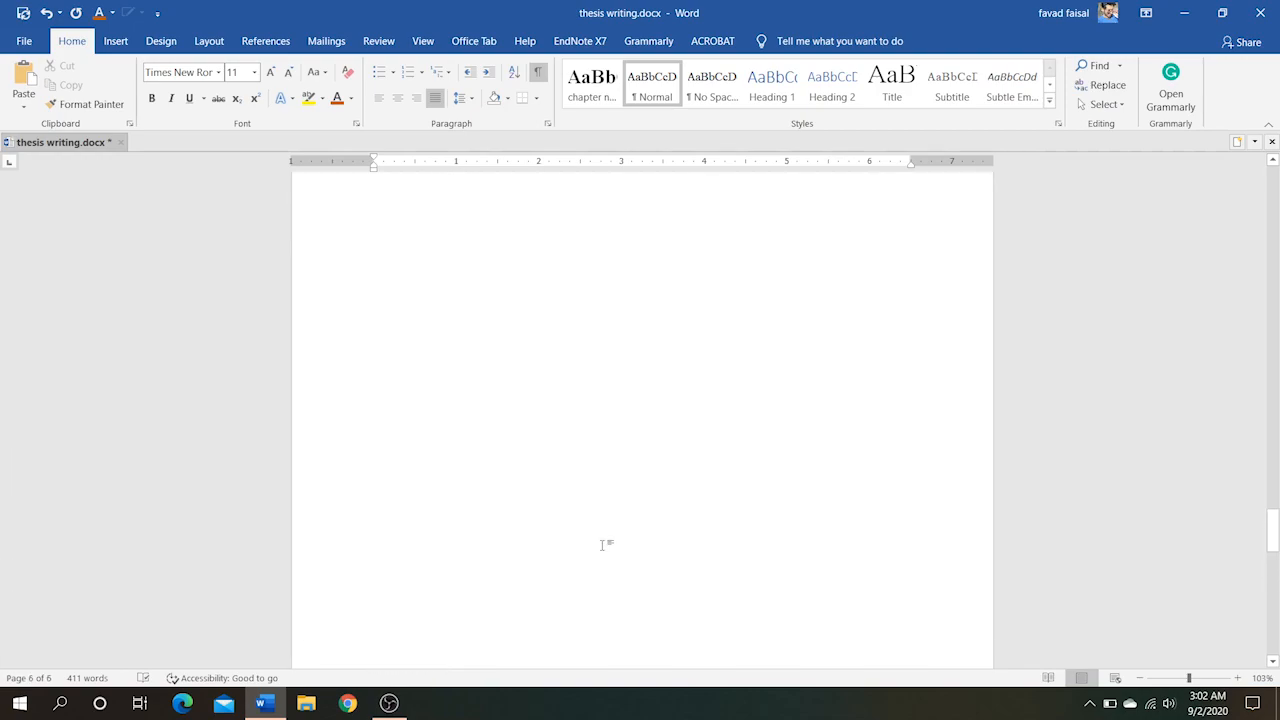
pyautogui.scroll(3, 603, 545)
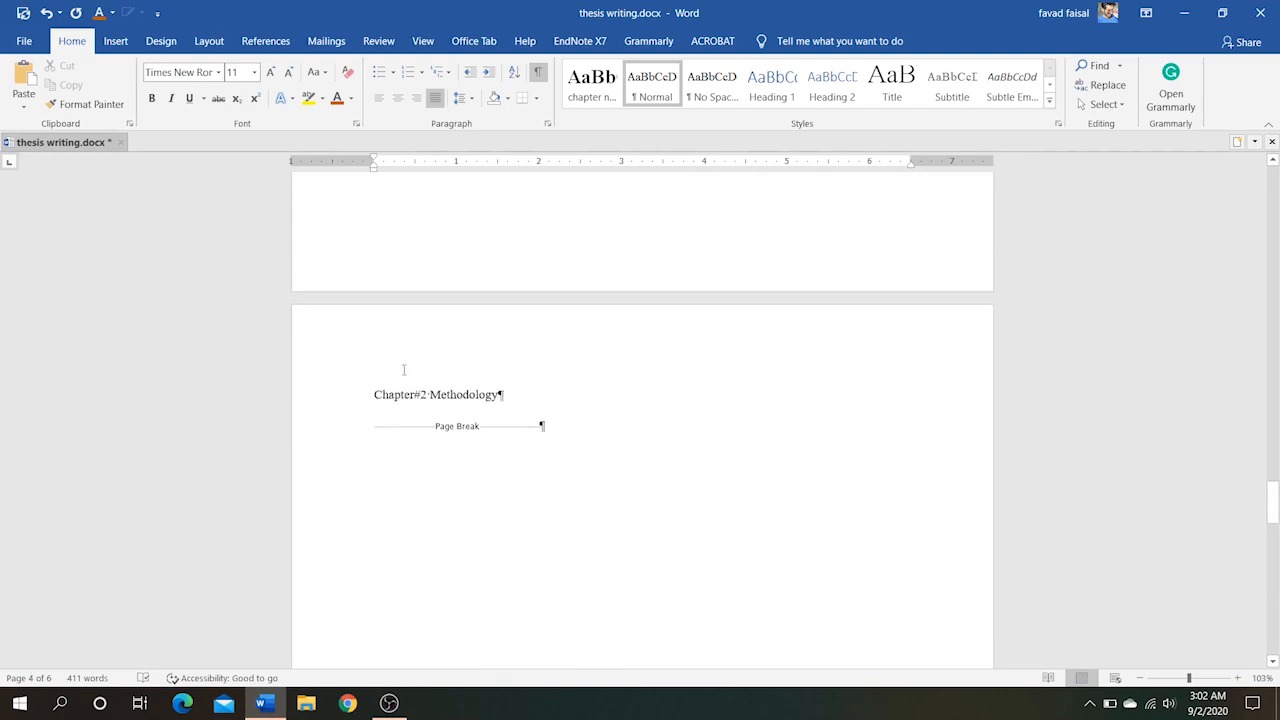
# - Apply the "chapter number" style to the "Chapter#2 Methodology" line
pyautogui.scroll(10, 404, 370)
pyautogui.scroll(1, 404, 370)
pyautogui.doubleClick(543, 272)
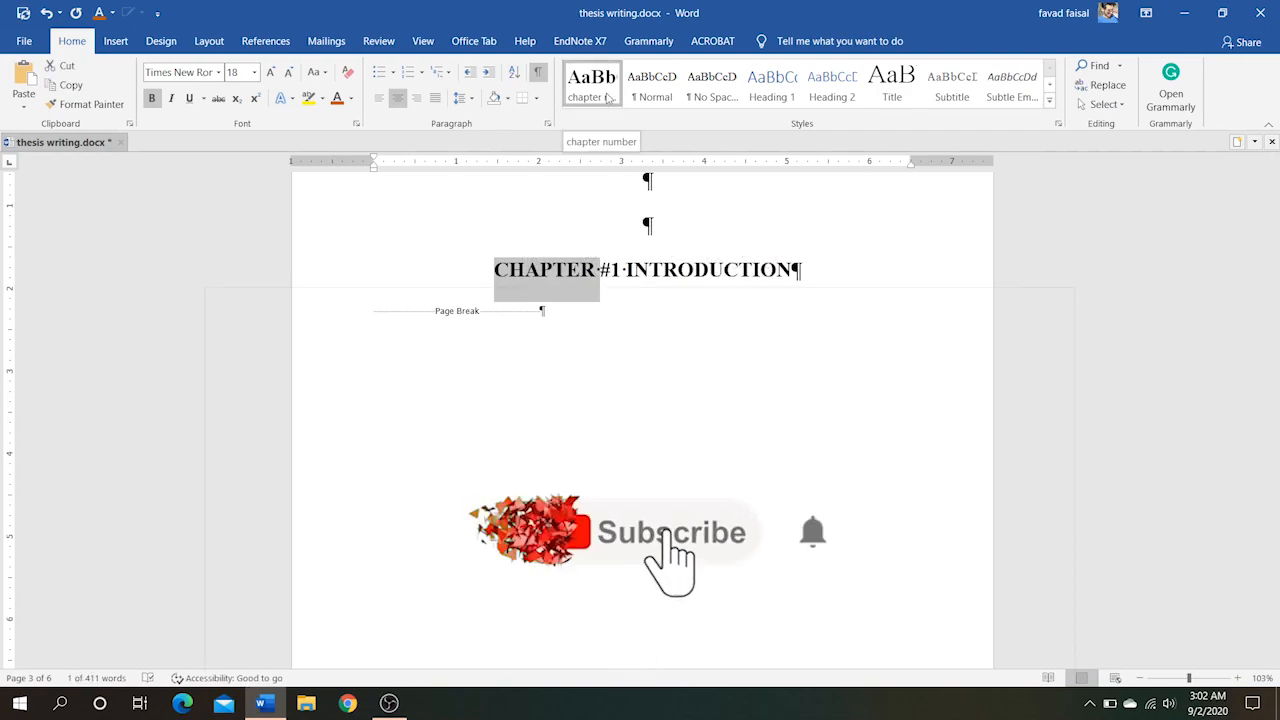
pyautogui.scroll(-8, 525, 427)
pyautogui.scroll(-3, 525, 427)
pyautogui.scroll(10, 525, 427)
pyautogui.scroll(1, 525, 427)
pyautogui.scroll(-10, 525, 427)
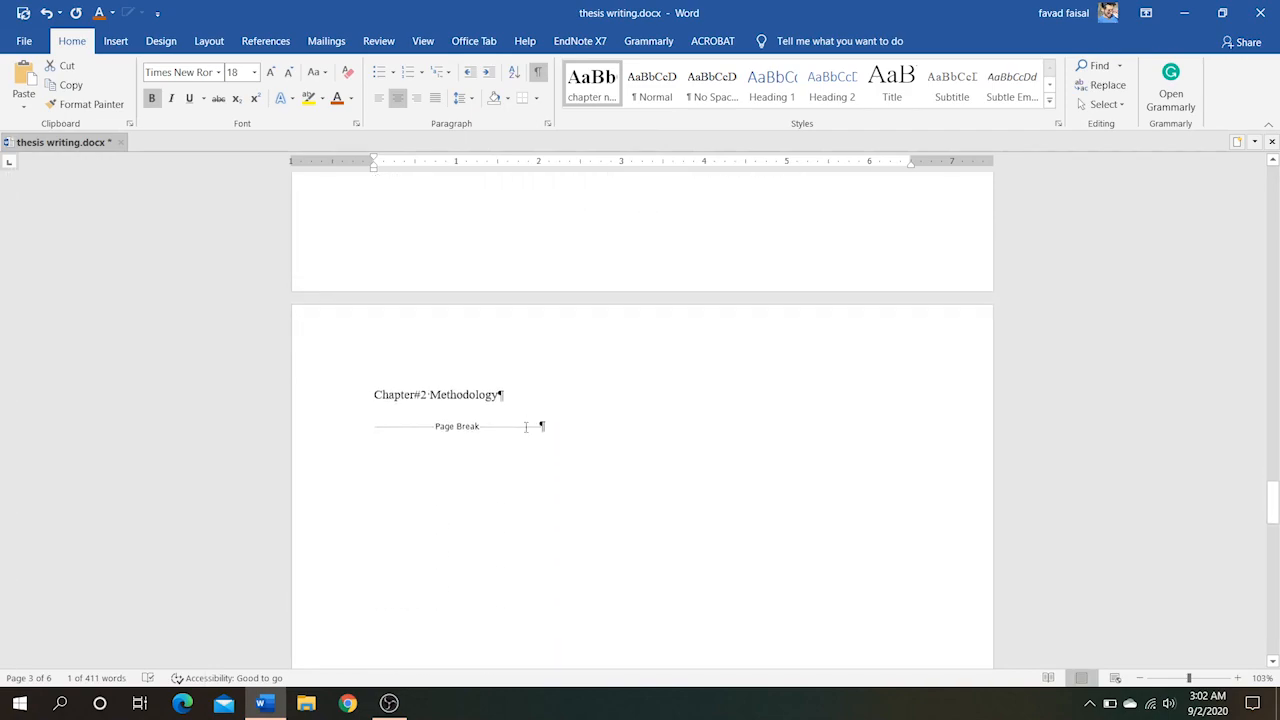
pyautogui.click(323, 397)
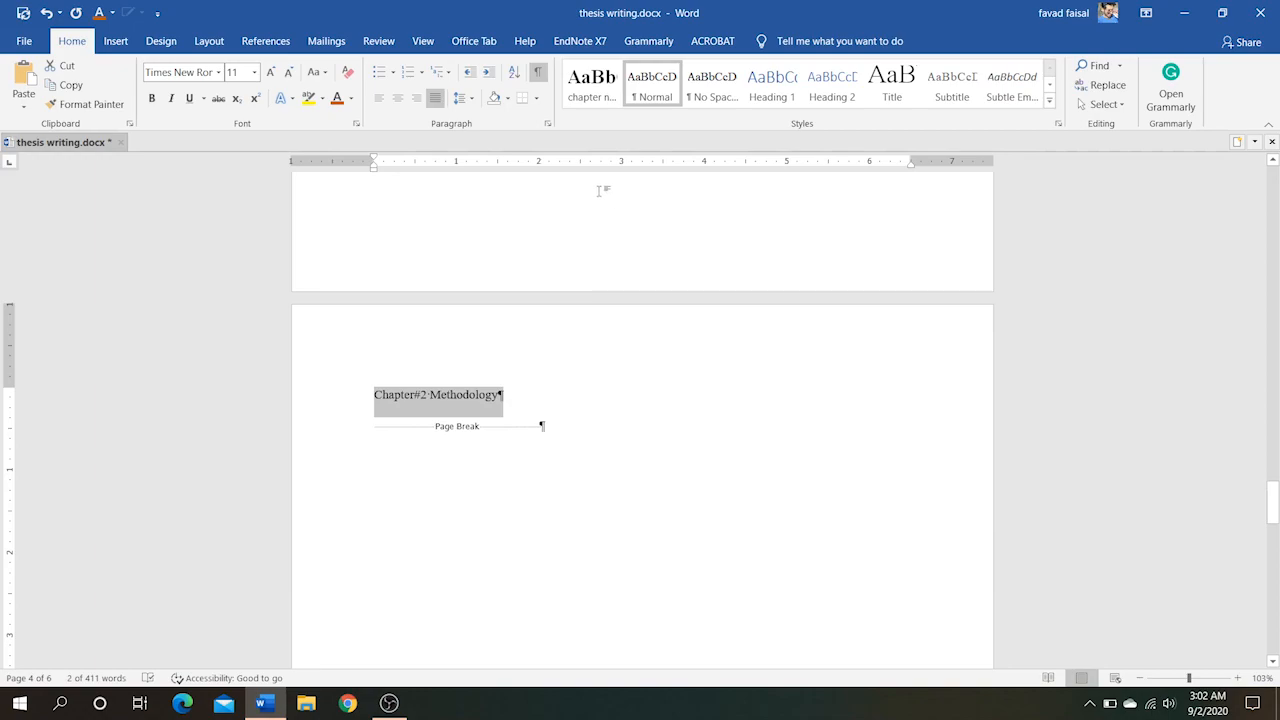
pyautogui.click(592, 84)
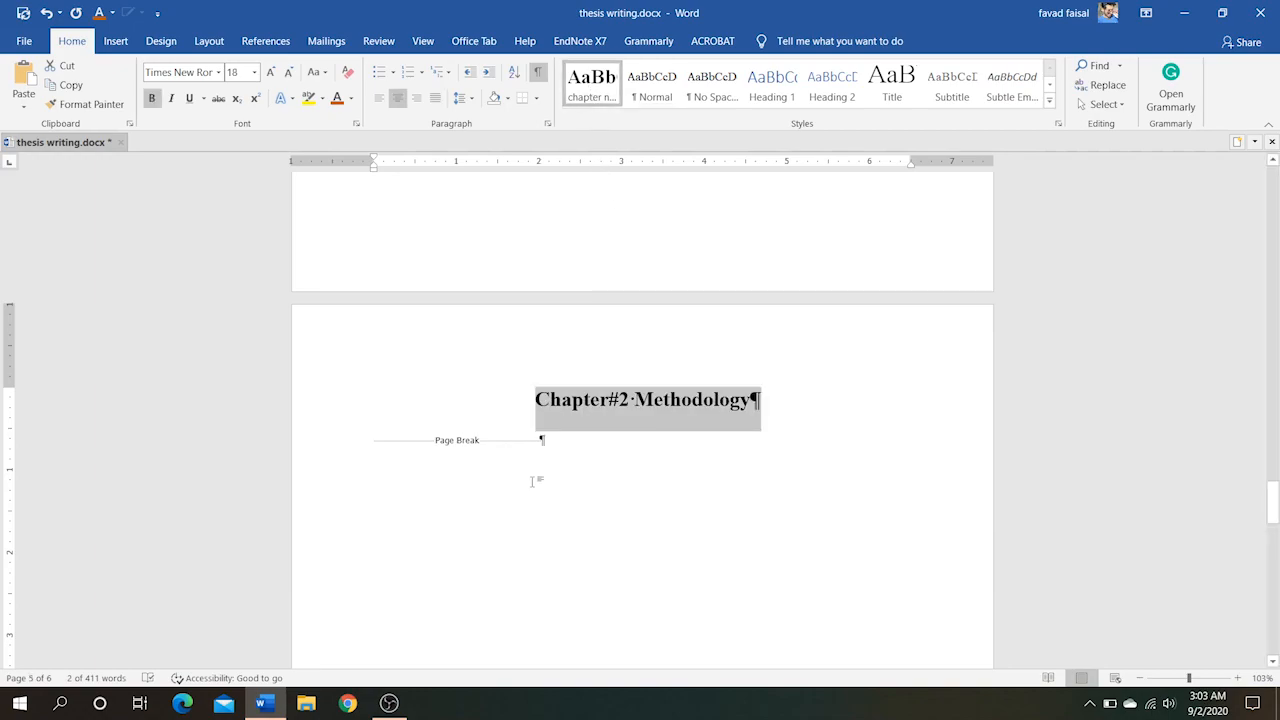
# - Insert three empty lines above the "Chapter#2 Methodology" heading to move it down the page
pyautogui.scroll(3, 531, 482)
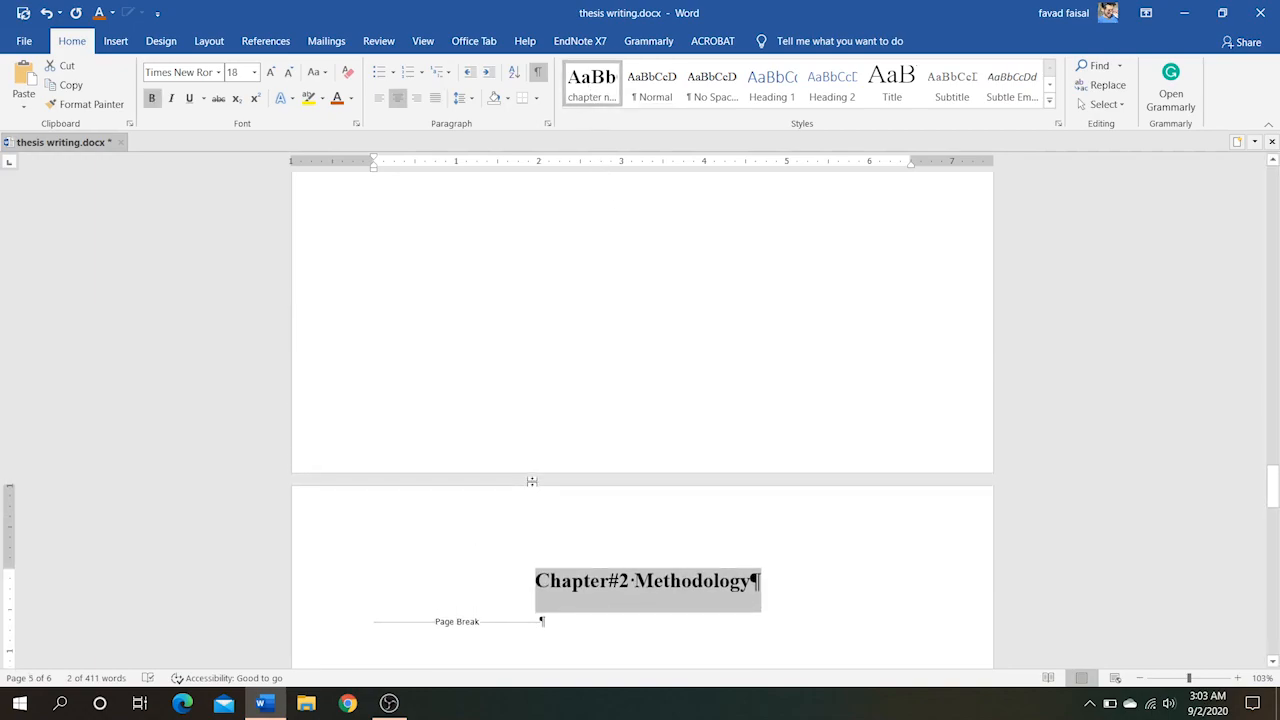
pyautogui.click(533, 590)
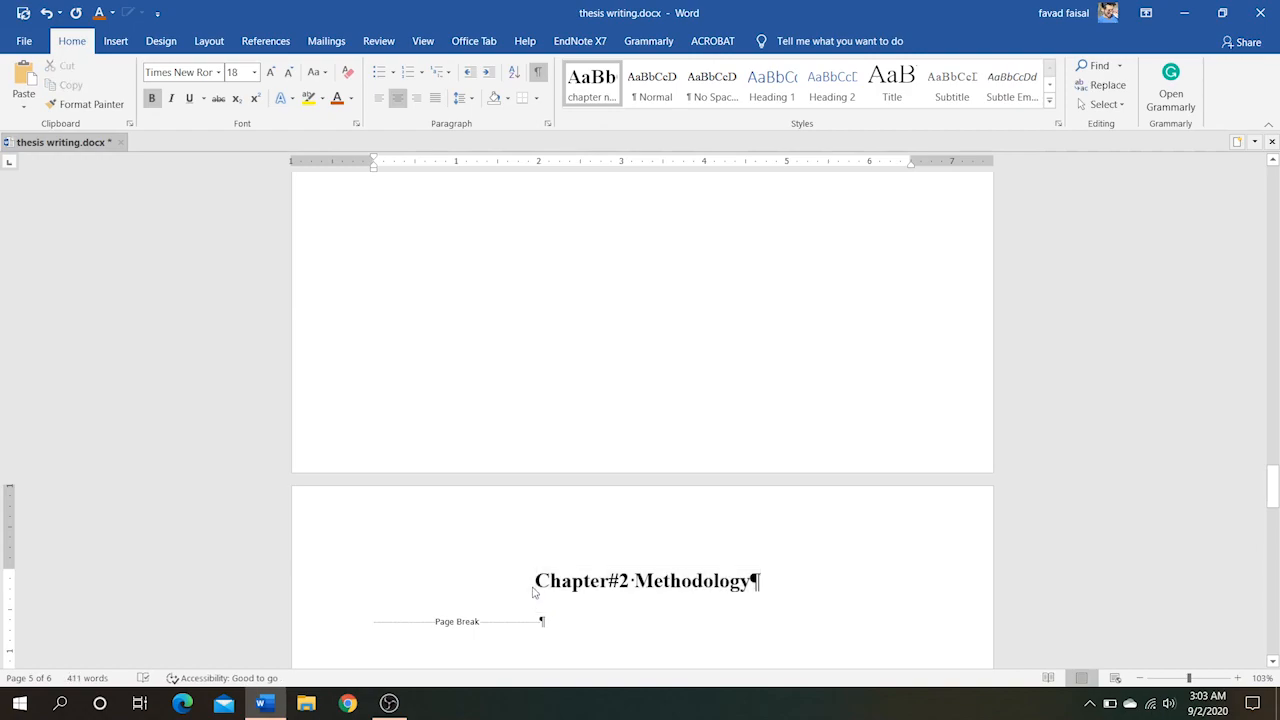
pyautogui.press('Return')
pyautogui.press('Return')
pyautogui.press('Return')
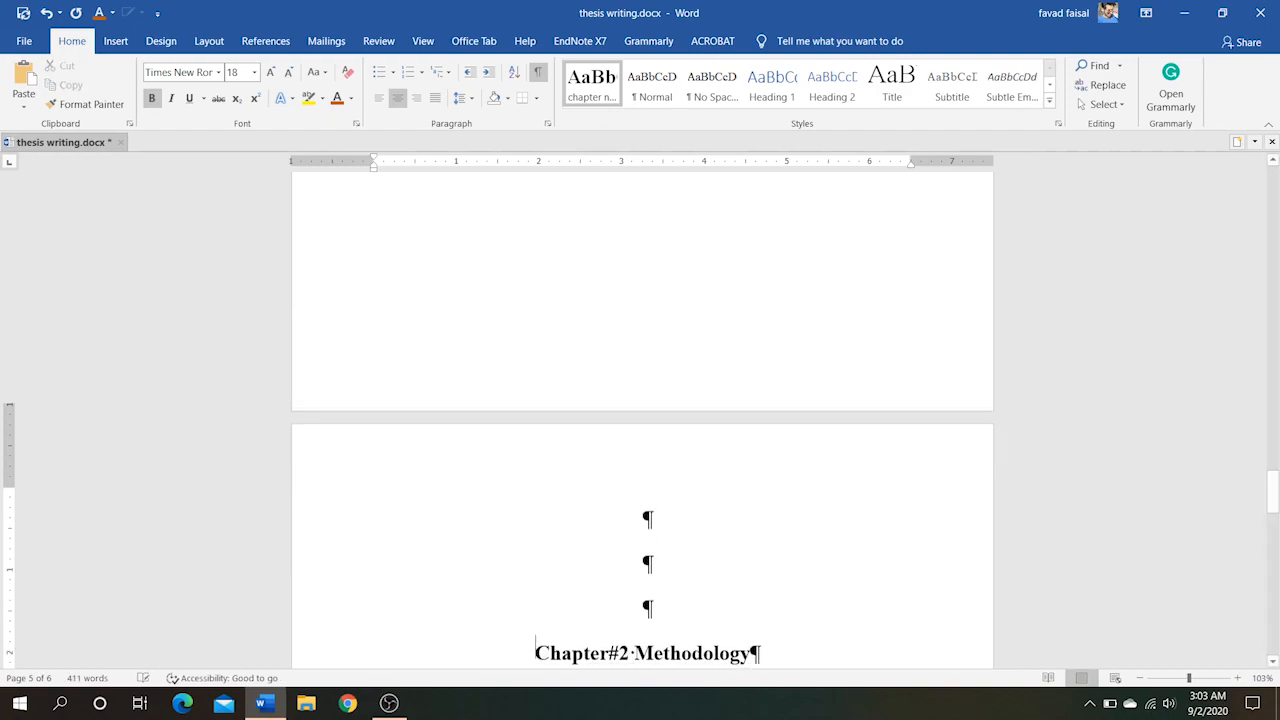
# - Review the page layout of both chapter title pages and the Introduction and Methodology pages
pyautogui.scroll(15, 634, 457)
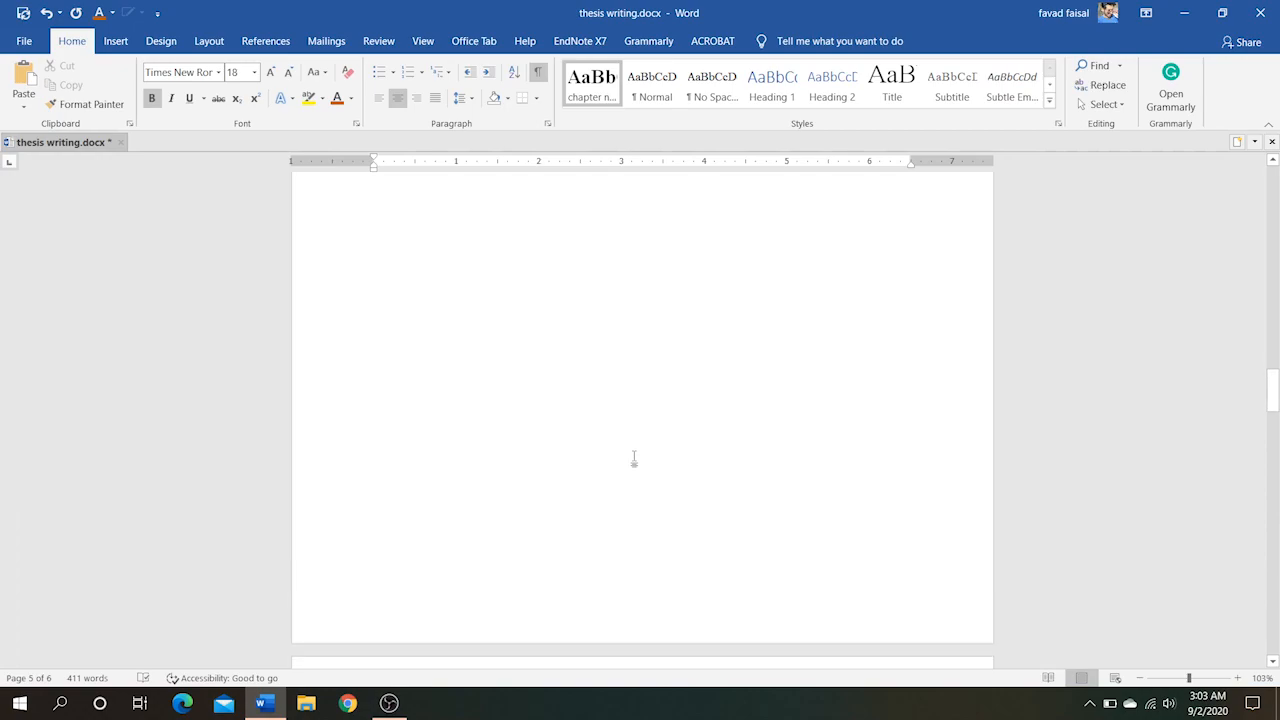
pyautogui.scroll(-15, 634, 457)
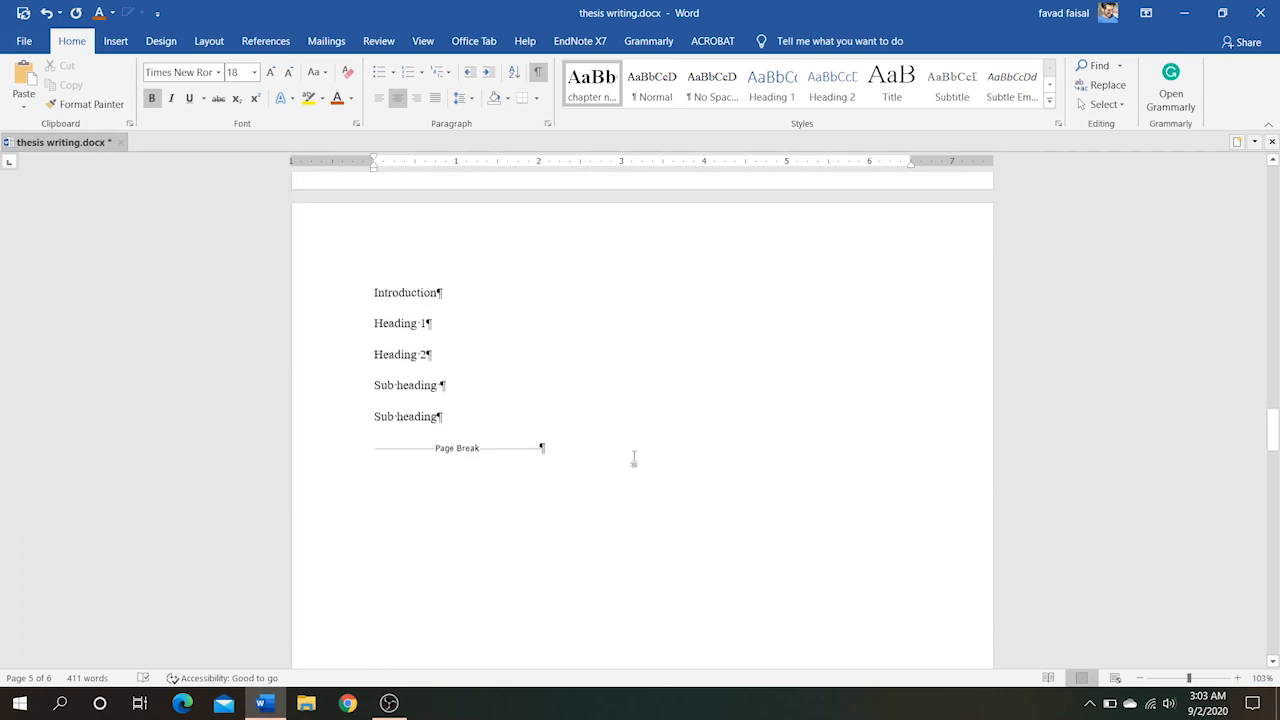
pyautogui.scroll(-10, 634, 457)
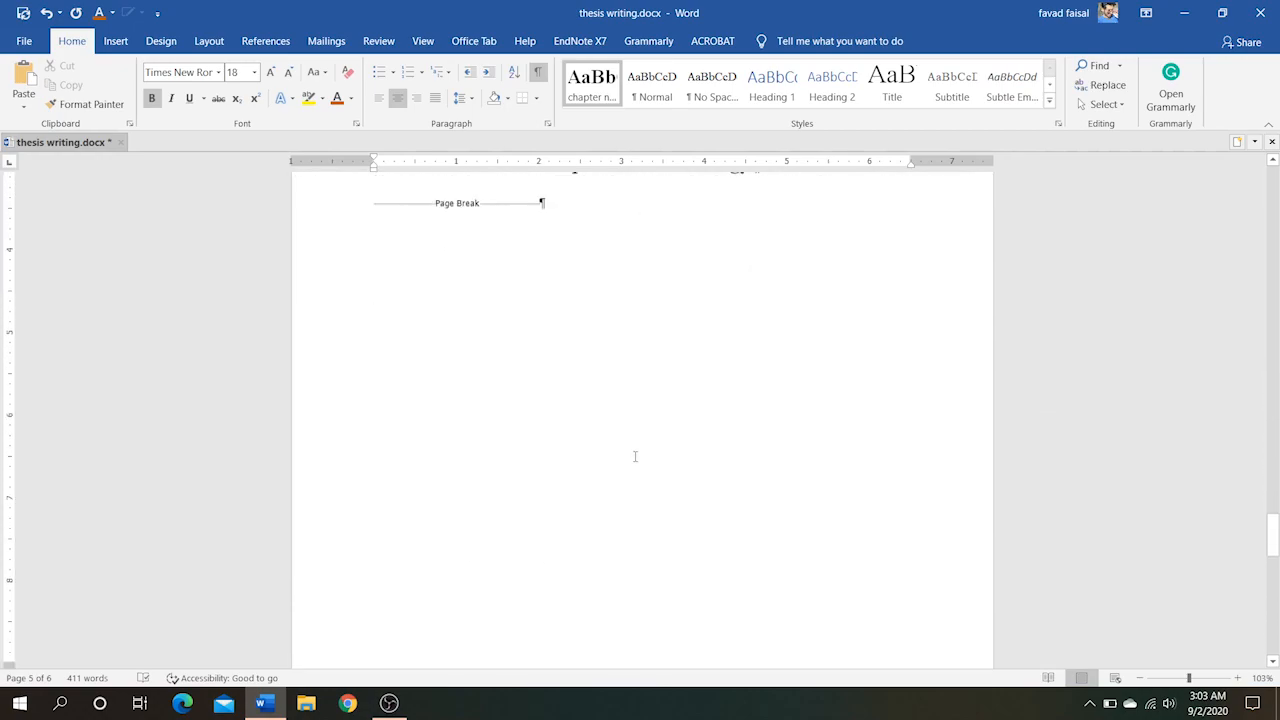
pyautogui.scroll(12, 634, 457)
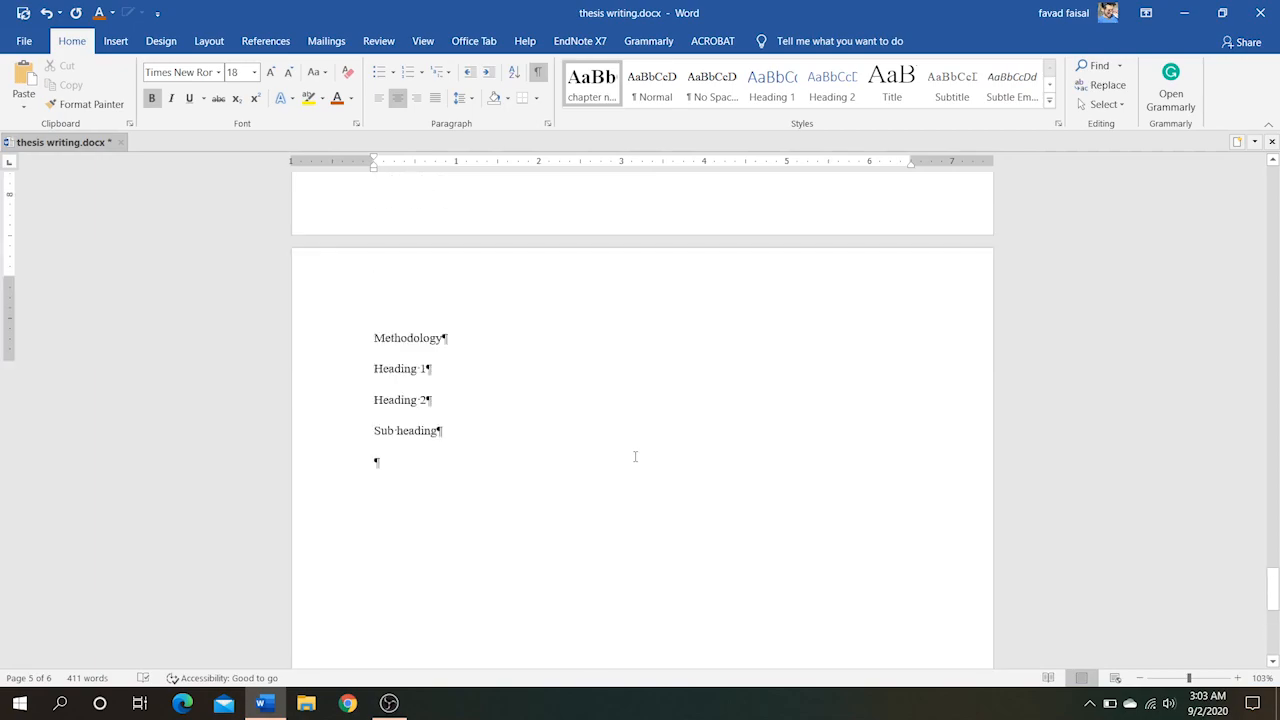
pyautogui.scroll(6, 634, 457)
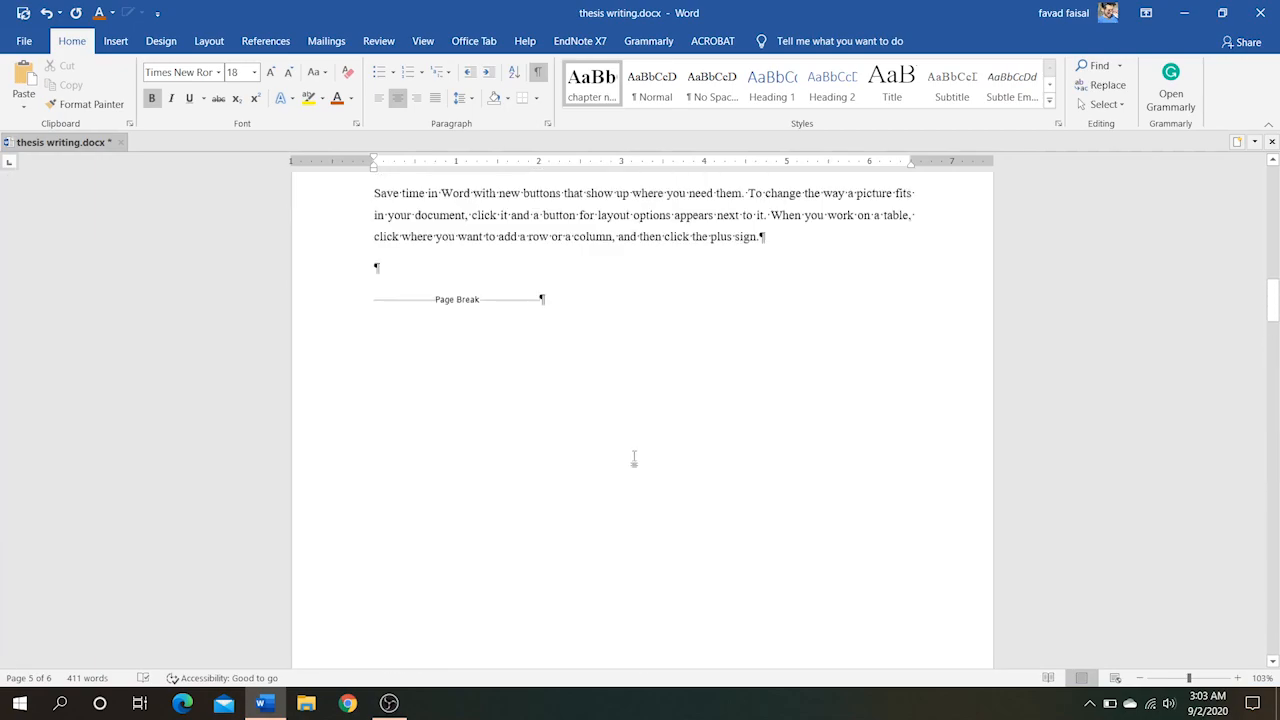
pyautogui.scroll(-3, 634, 457)
pyautogui.scroll(-10, 634, 457)
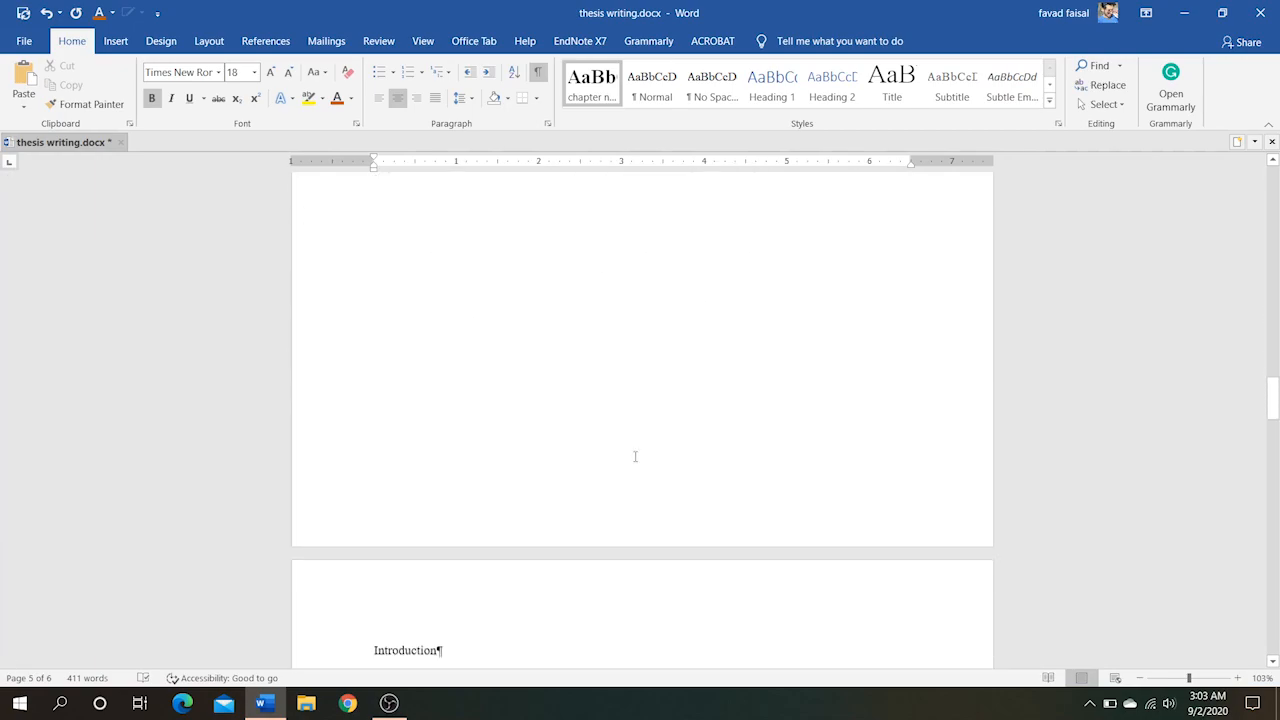
pyautogui.scroll(1, 634, 457)
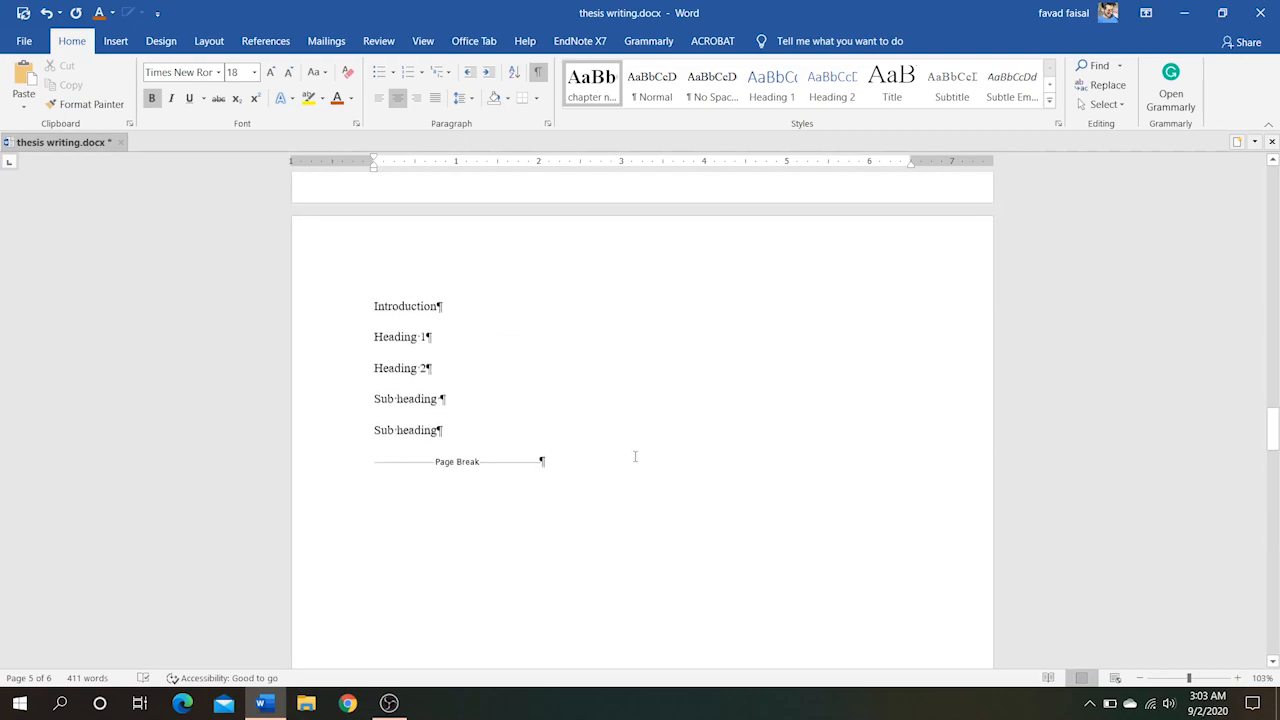
# - Apply the Heading 1 style to the Introduction line and set its font to 18 pt Times New Roman
pyautogui.click(338, 310)
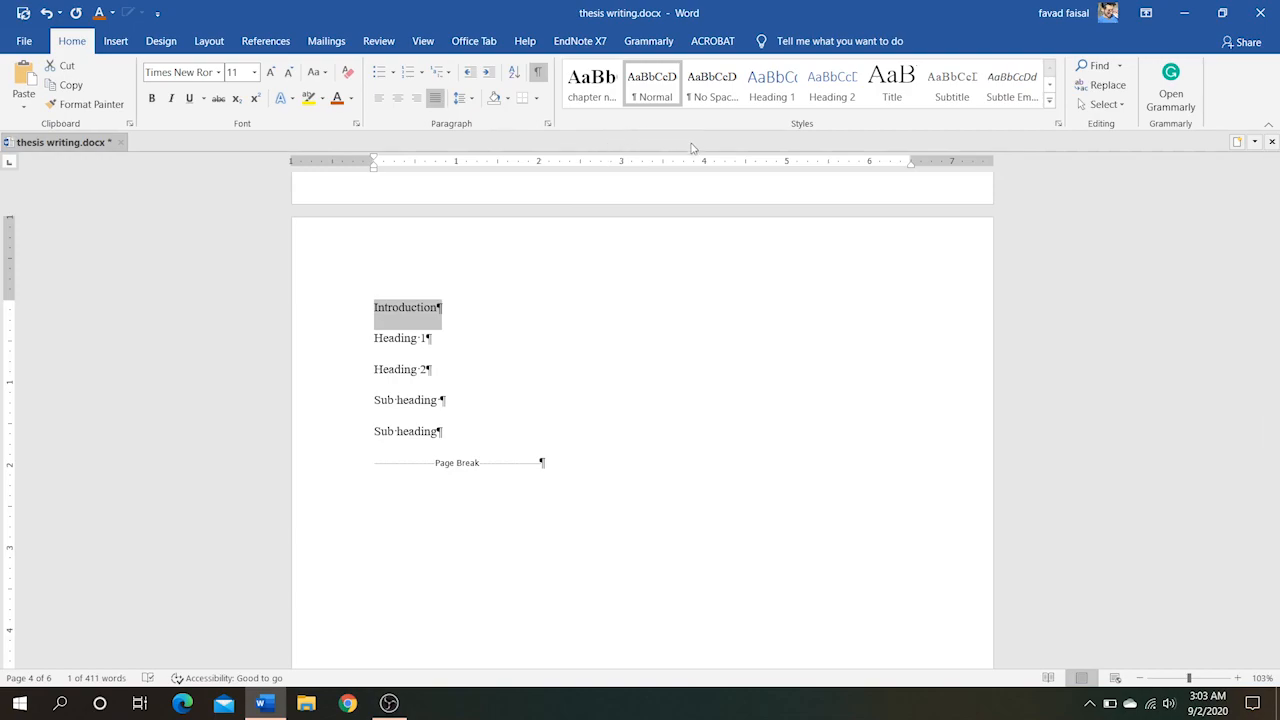
pyautogui.click(780, 90)
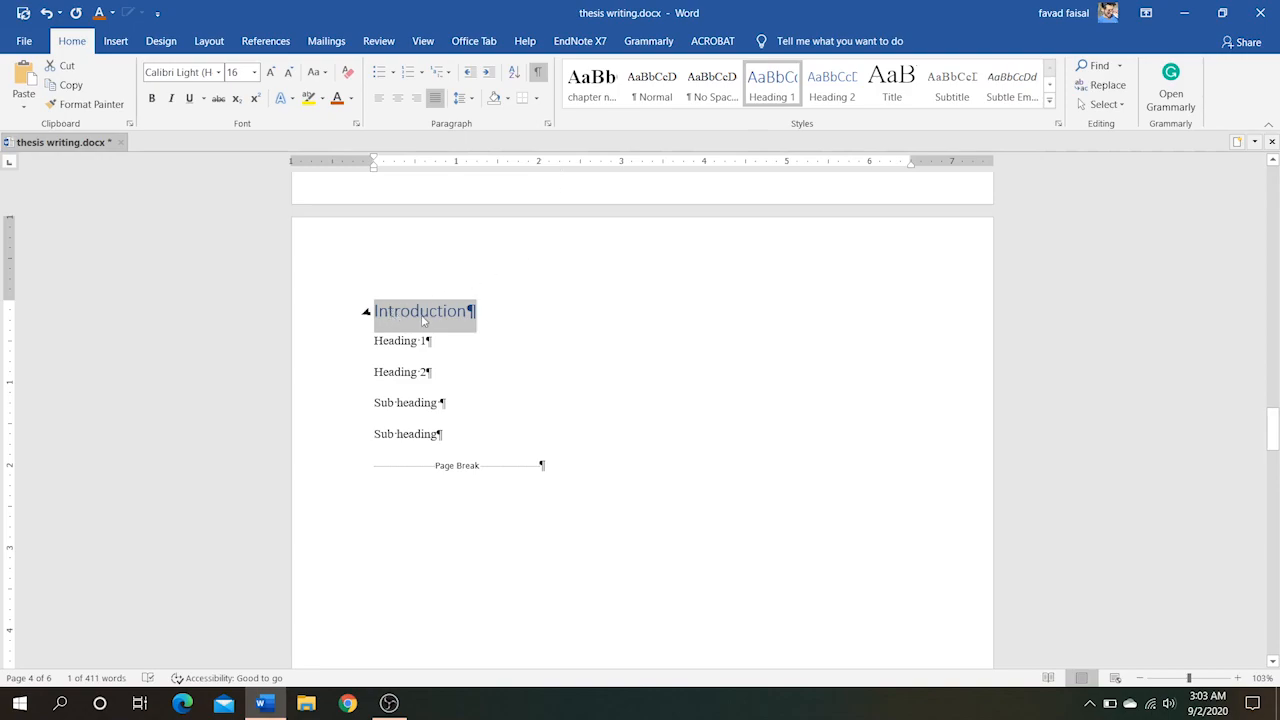
pyautogui.click(270, 73)
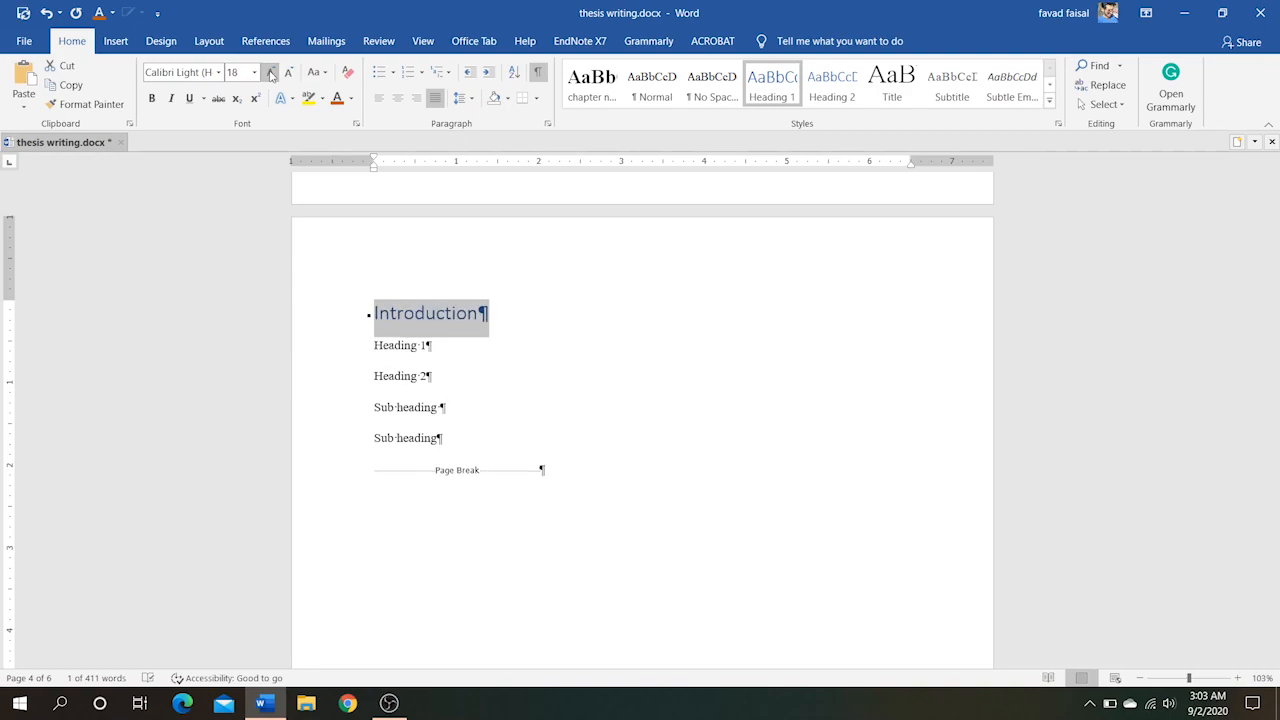
pyautogui.click(218, 72)
pyautogui.click(208, 172)
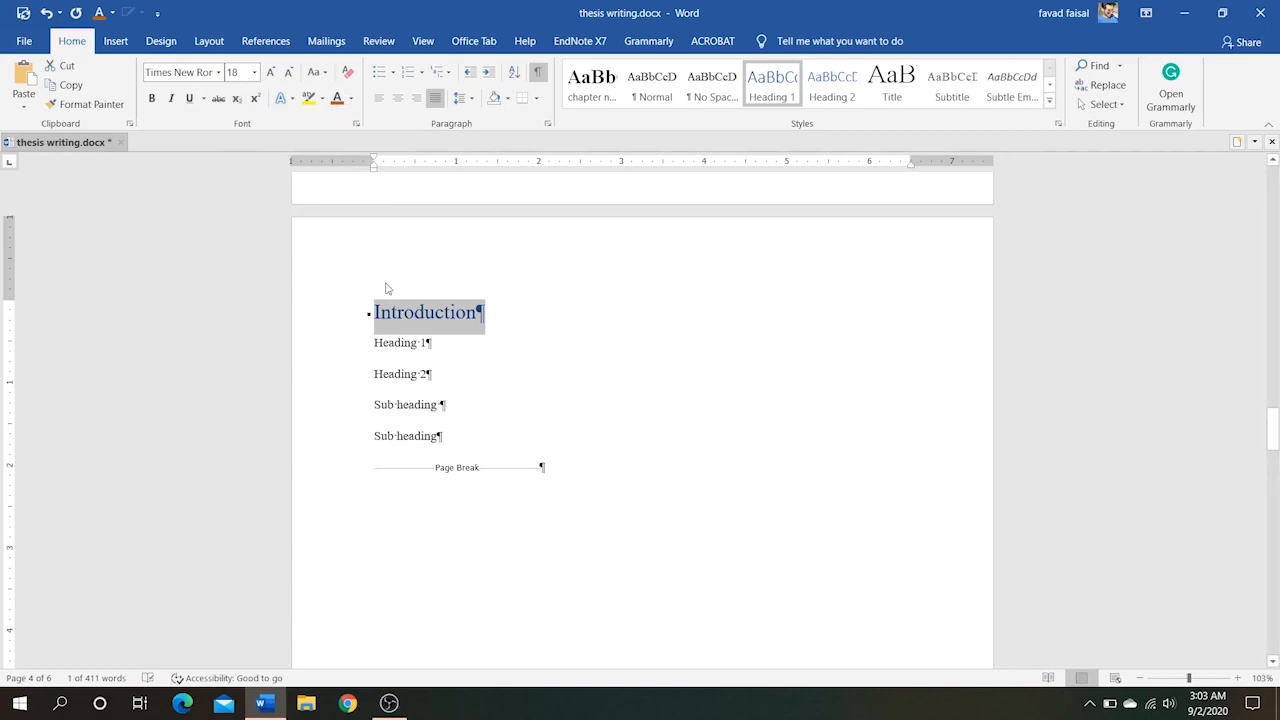
# - Convert the Introduction title to uppercase and apply the multilevel list numbered 1 Heading 1, 1.1 Heading 2, 1.1.1 Heading 3
pyautogui.click(316, 72)
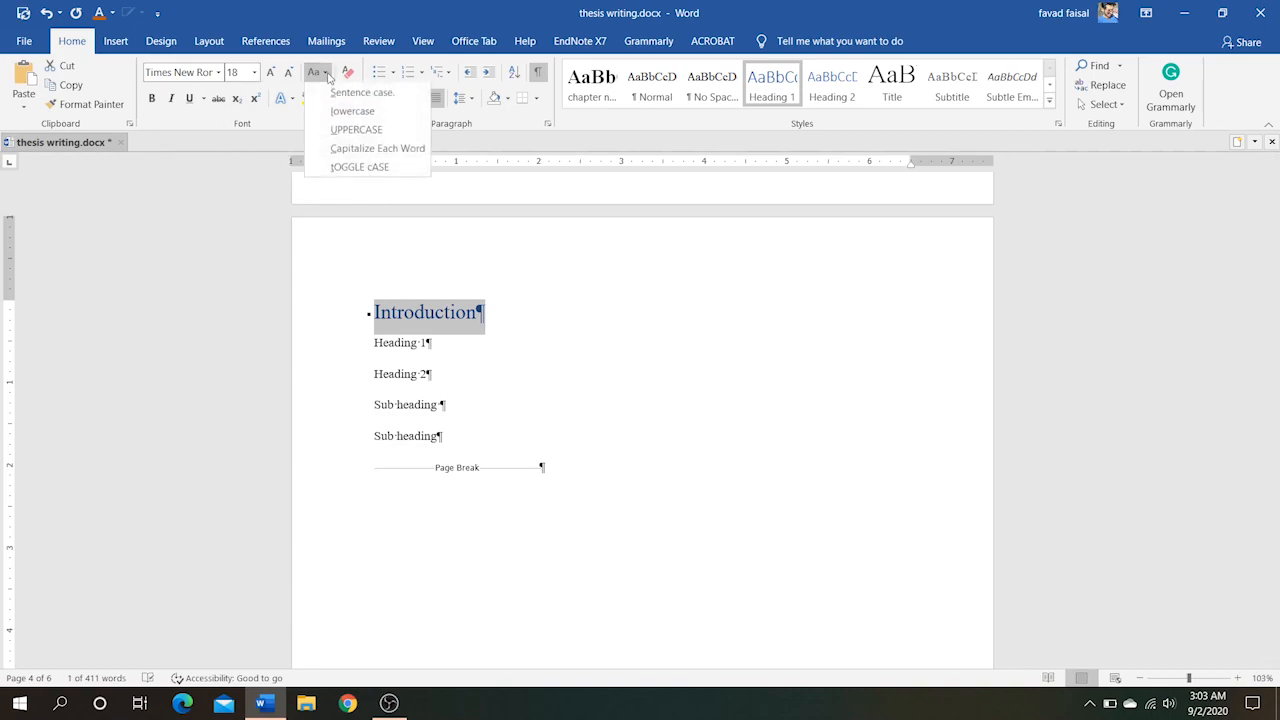
pyautogui.click(354, 131)
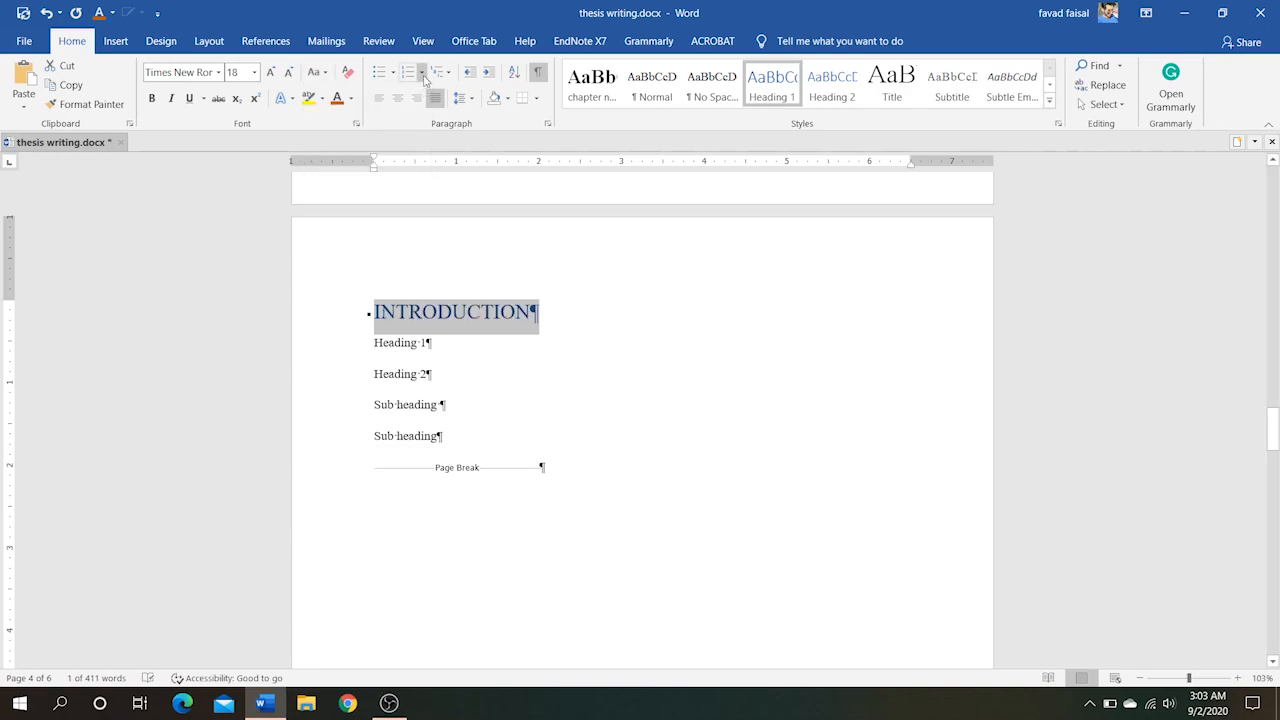
pyautogui.click(448, 74)
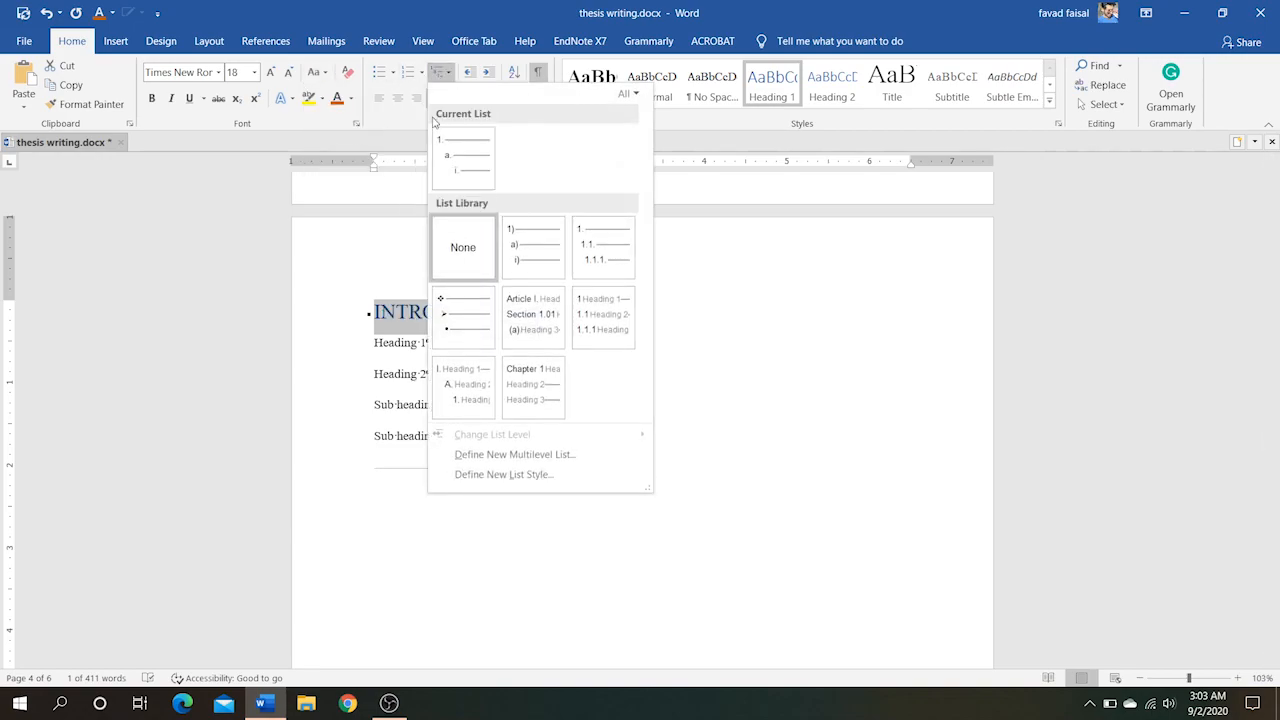
pyautogui.click(614, 321)
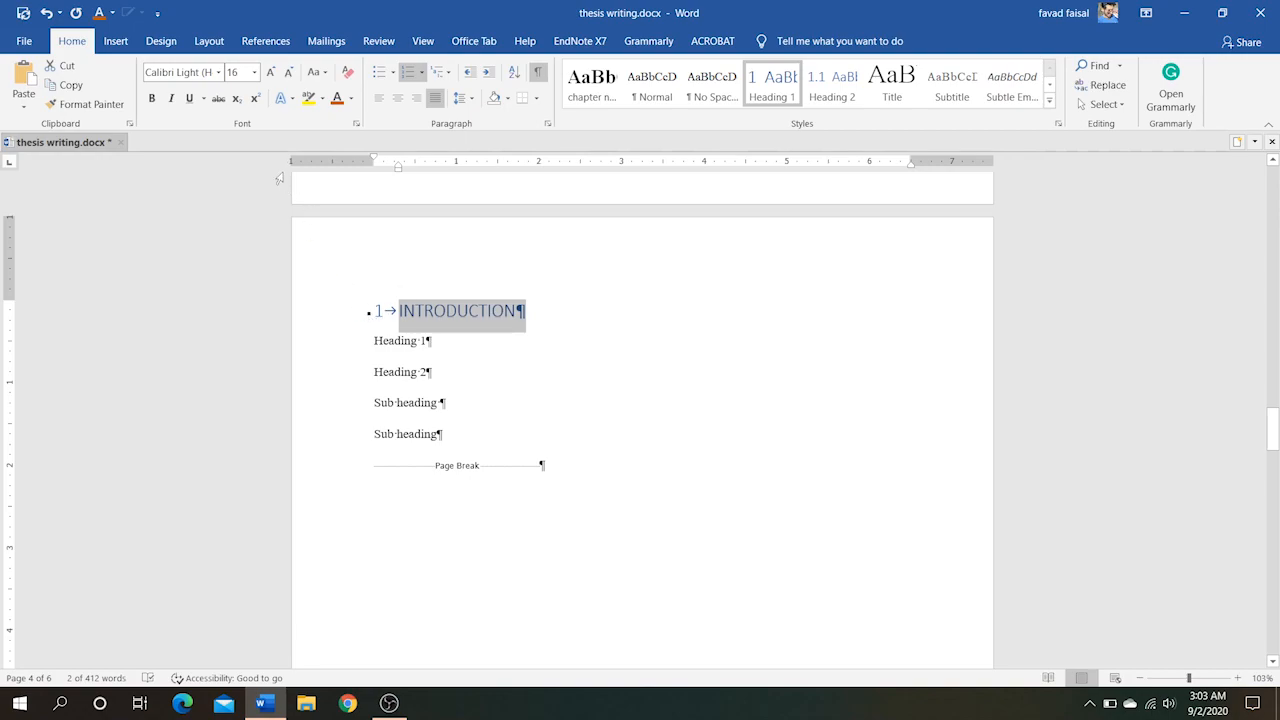
# - Make the numbered INTRODUCTION title bold Times New Roman and update the Heading 1 style to match it
pyautogui.click(307, 316)
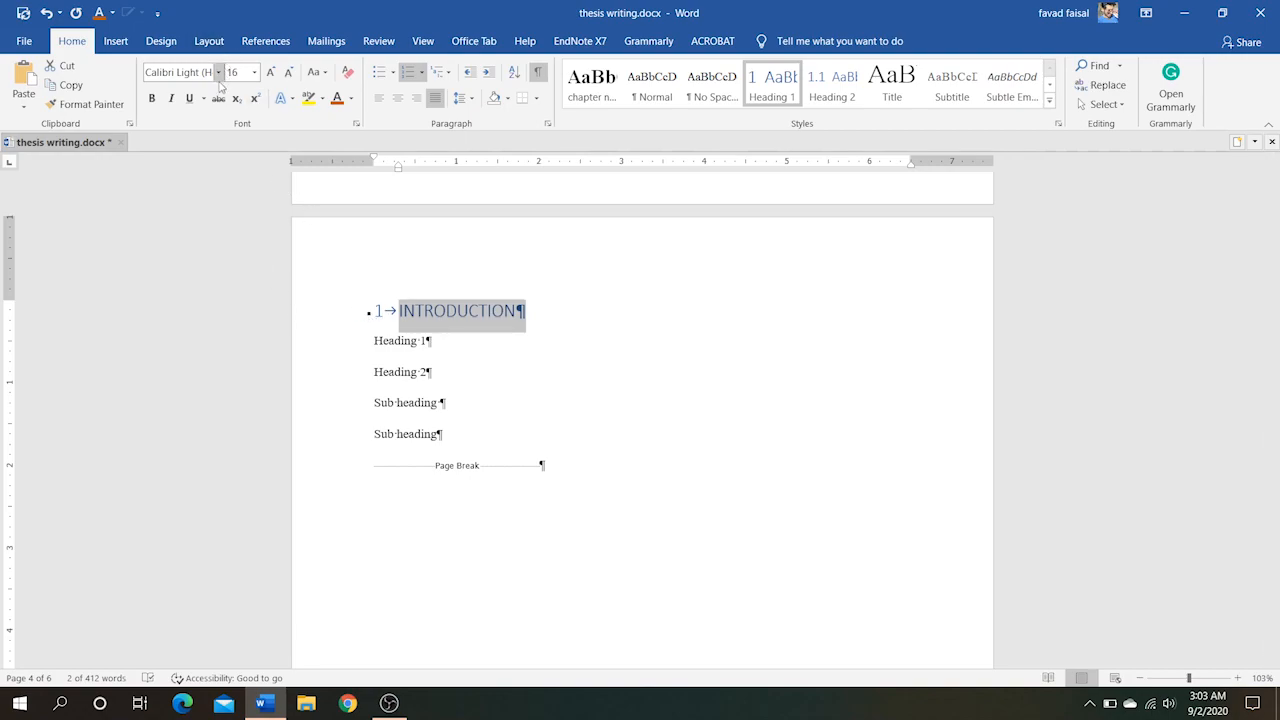
pyautogui.click(152, 99)
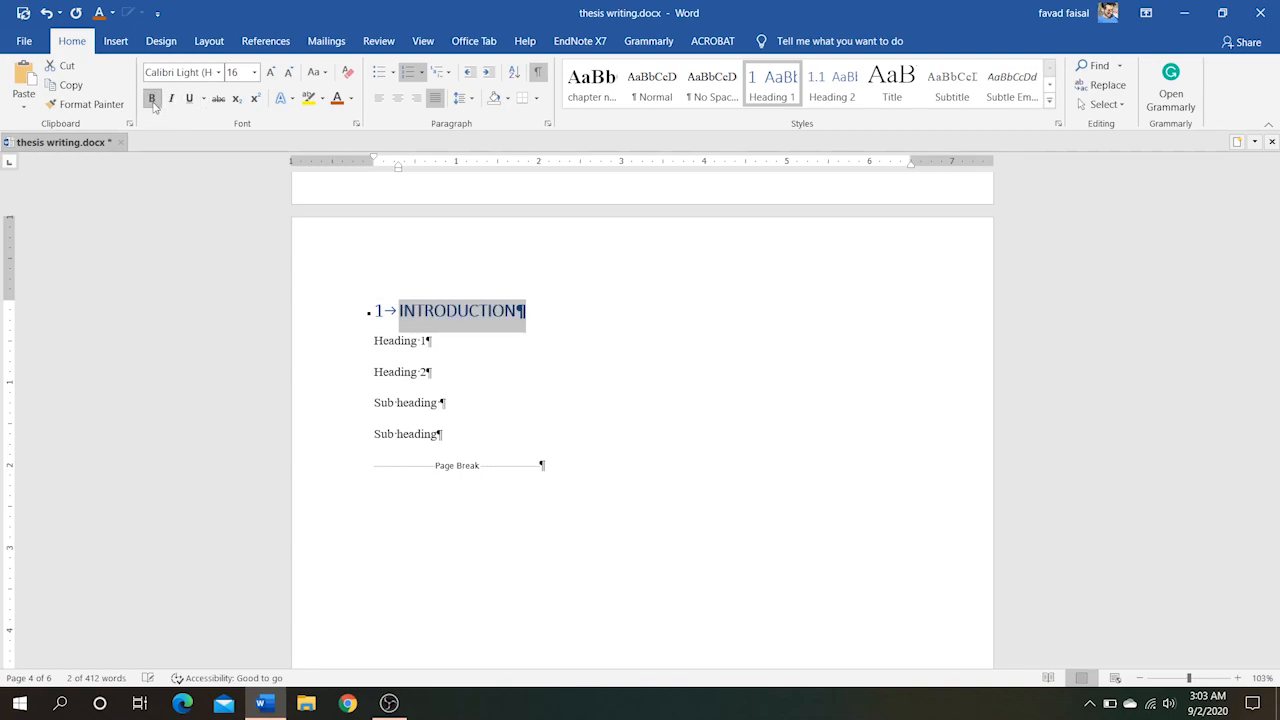
pyautogui.click(218, 72)
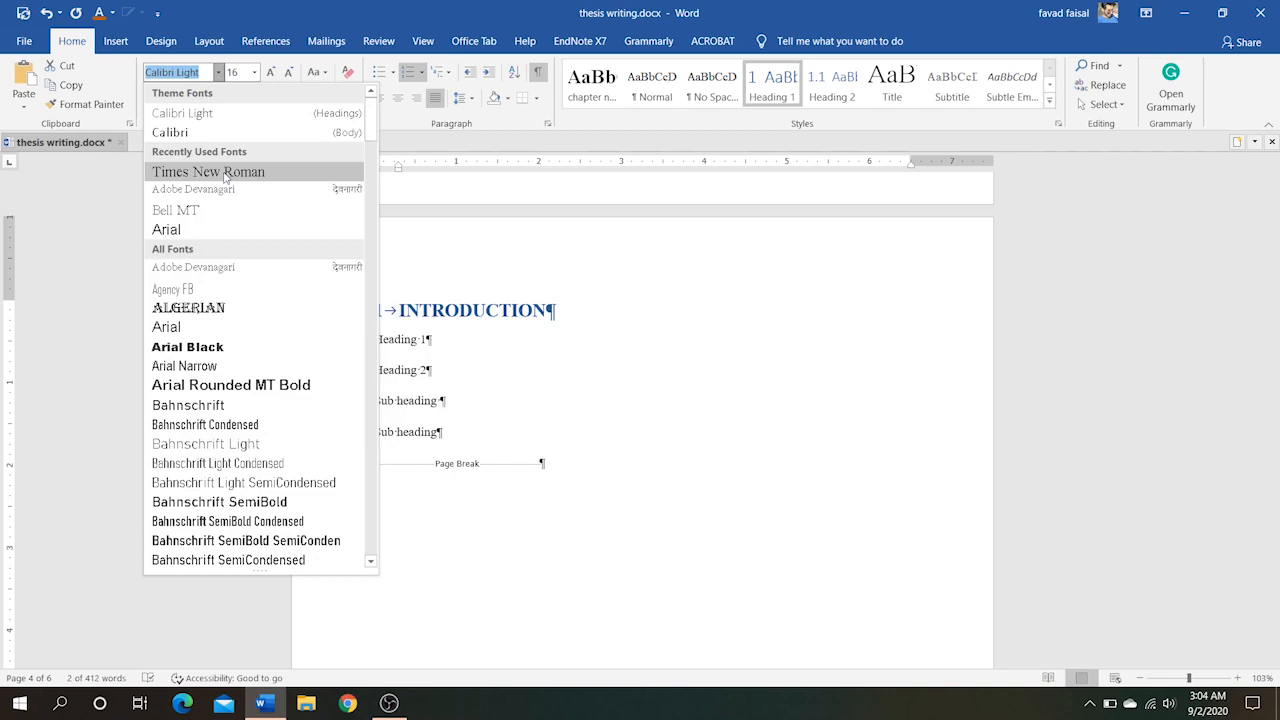
pyautogui.click(222, 176)
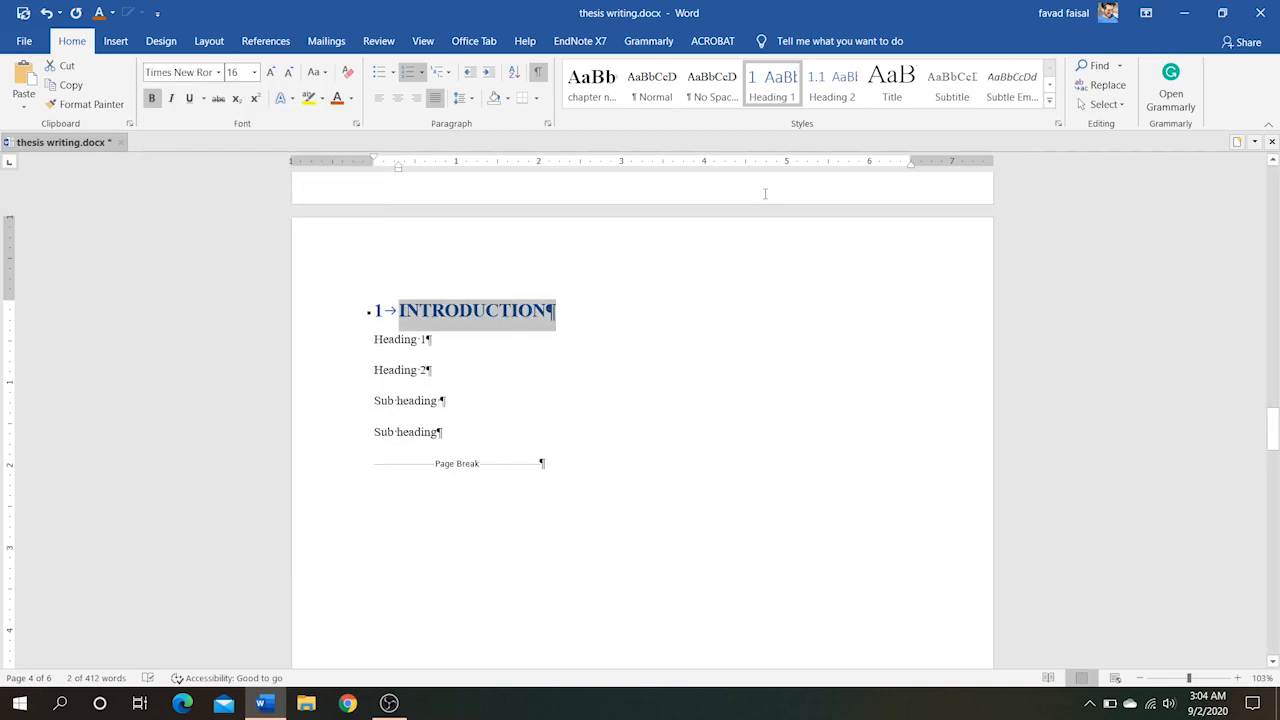
pyautogui.rightClick(773, 90)
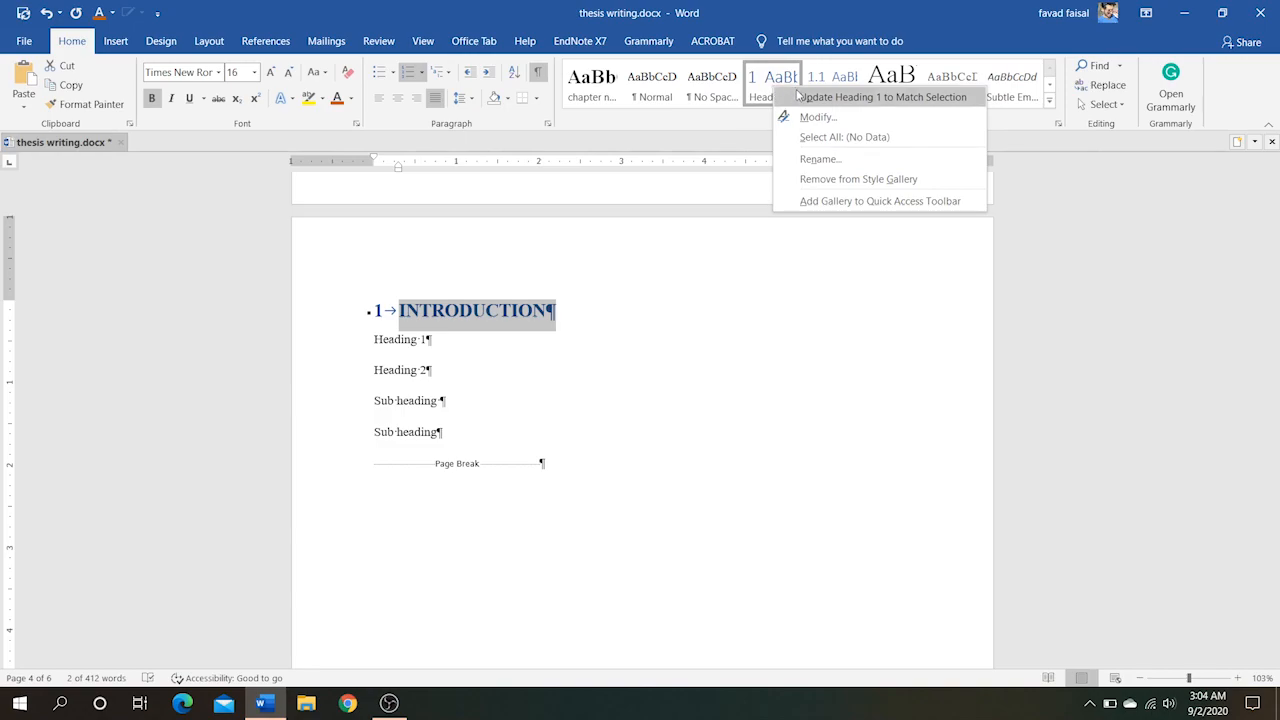
pyautogui.click(800, 95)
# - Apply the updated Heading 1 style to the Methodology line
pyautogui.scroll(-1, 633, 253)
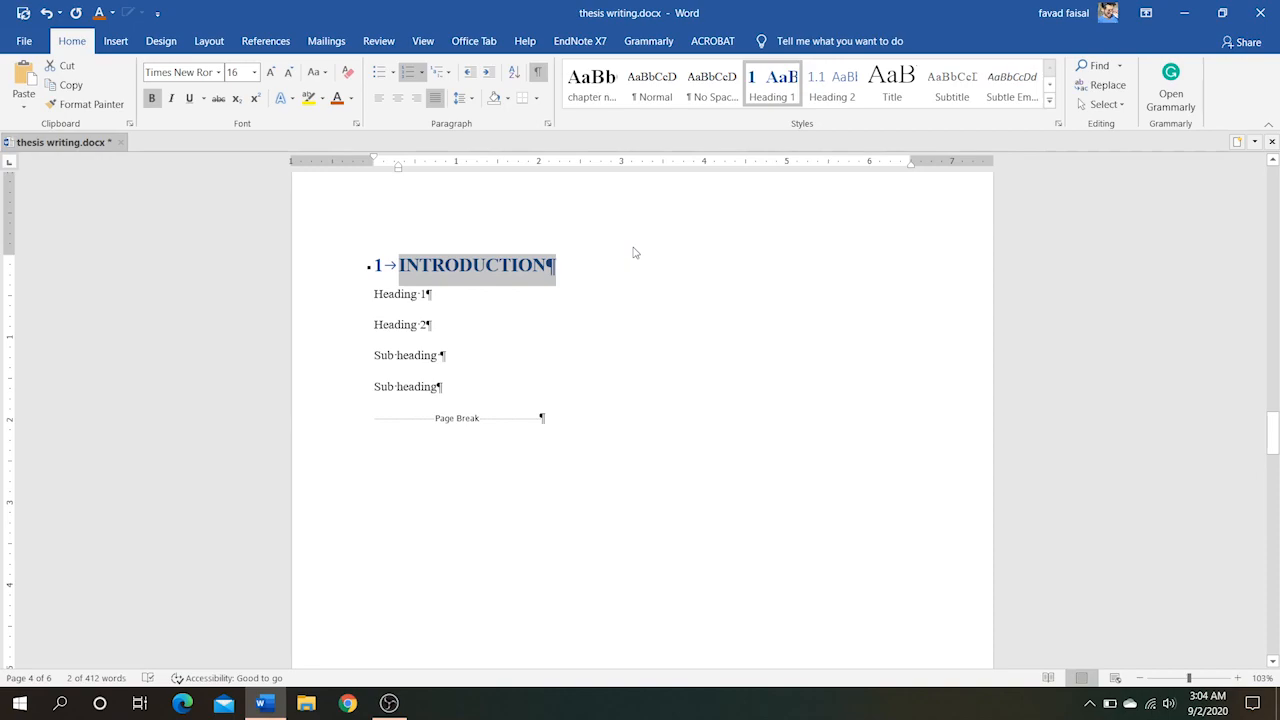
pyautogui.scroll(1, 633, 253)
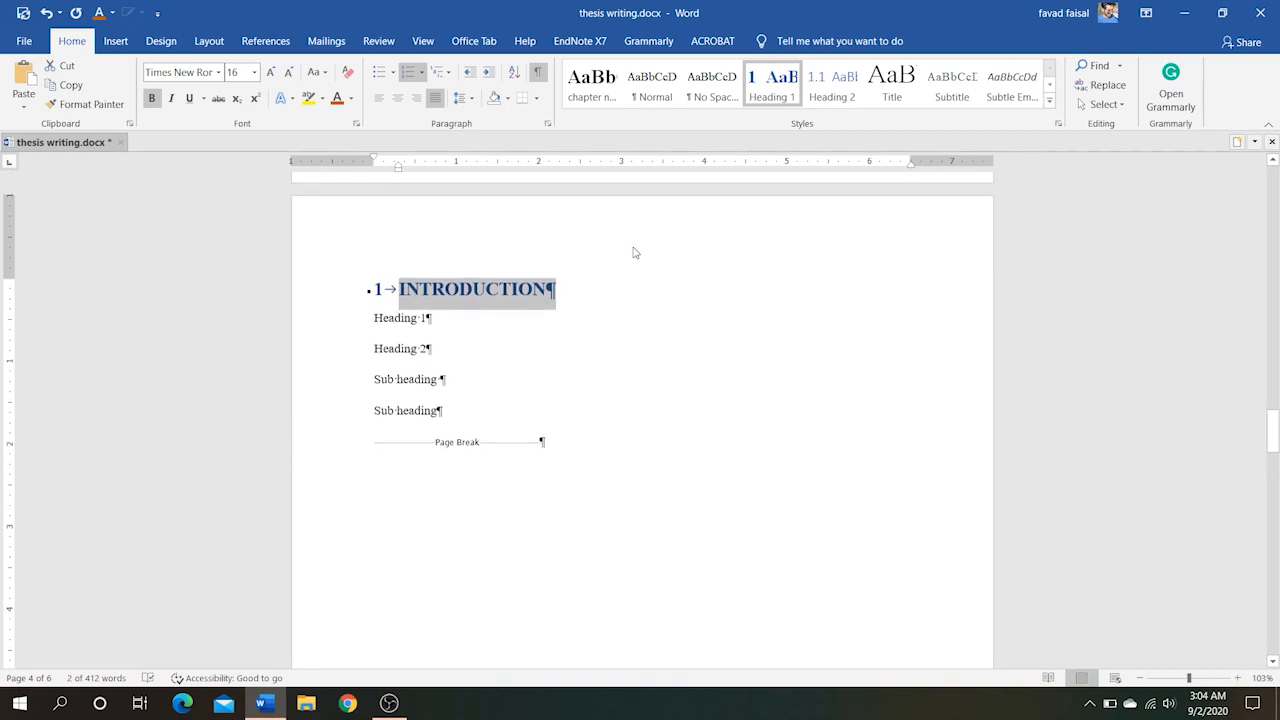
pyautogui.scroll(-10, 633, 253)
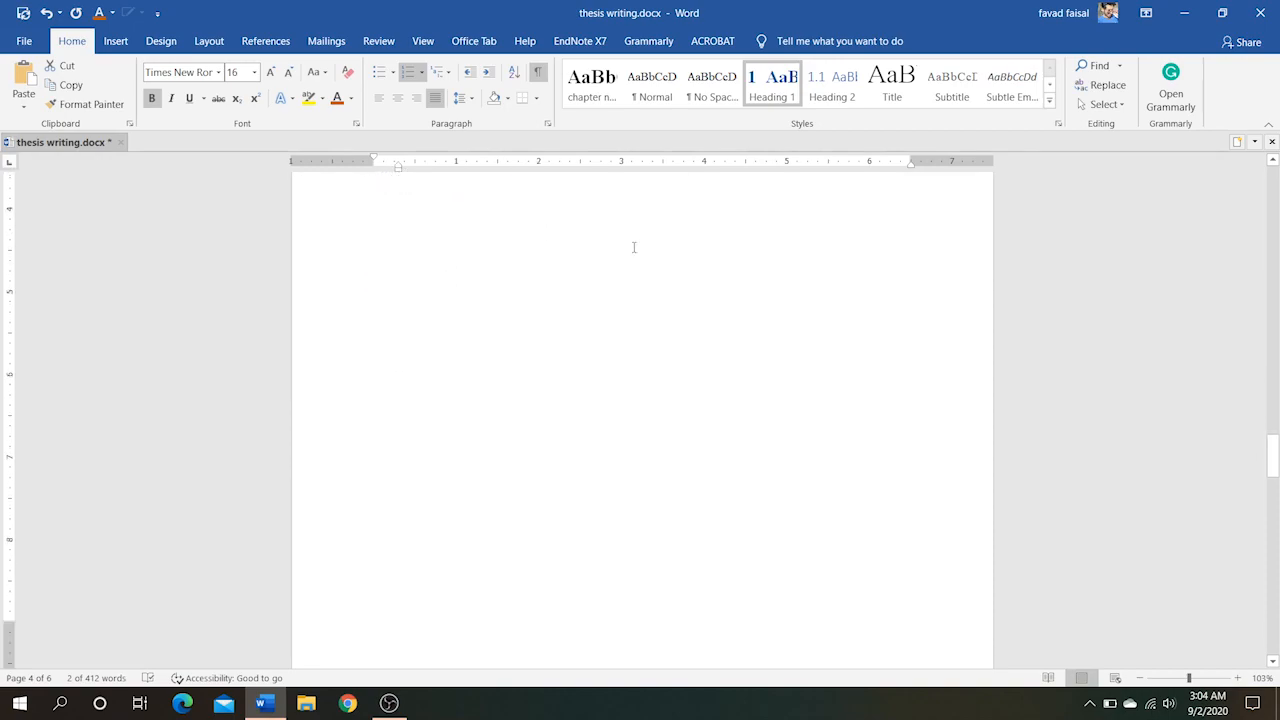
pyautogui.scroll(-10, 633, 248)
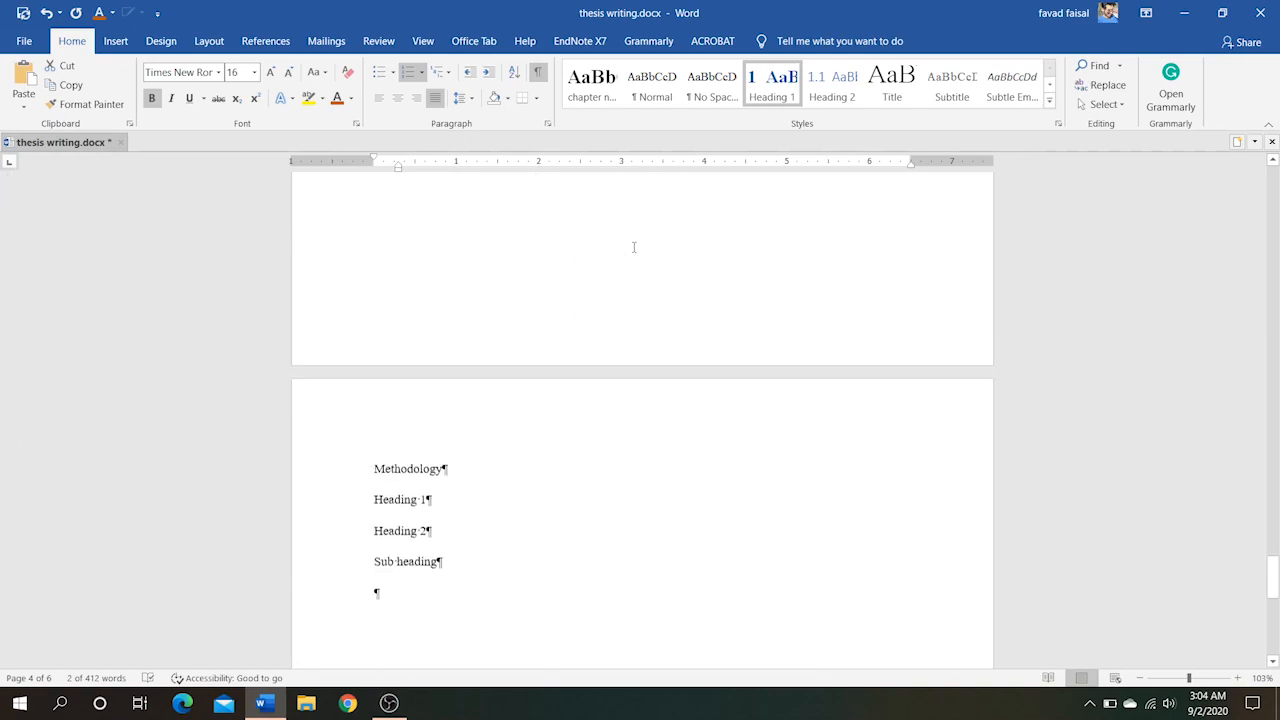
pyautogui.click(342, 410)
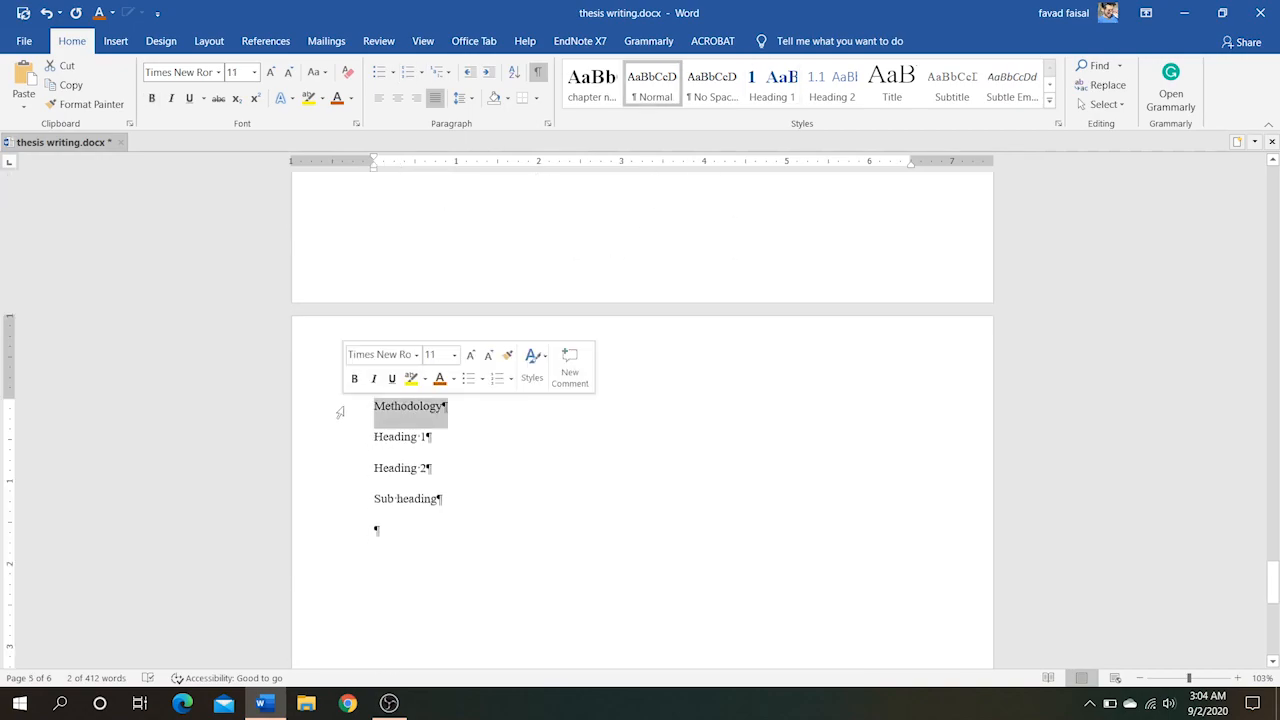
pyautogui.click(774, 85)
pyautogui.scroll(5, 577, 400)
pyautogui.scroll(-4, 577, 394)
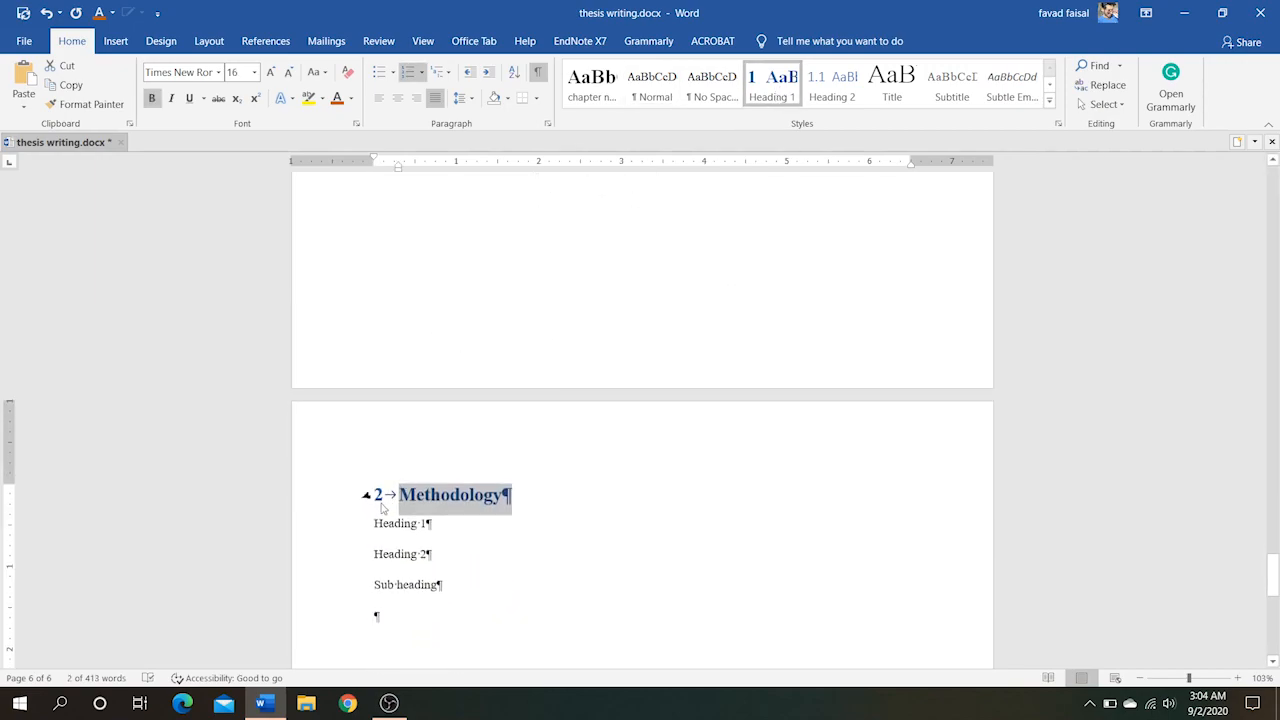
# - Apply the Heading 2 style to the "Heading 1" line below INTRODUCTION and set its font to Times New Roman
pyautogui.scroll(10, 381, 508)
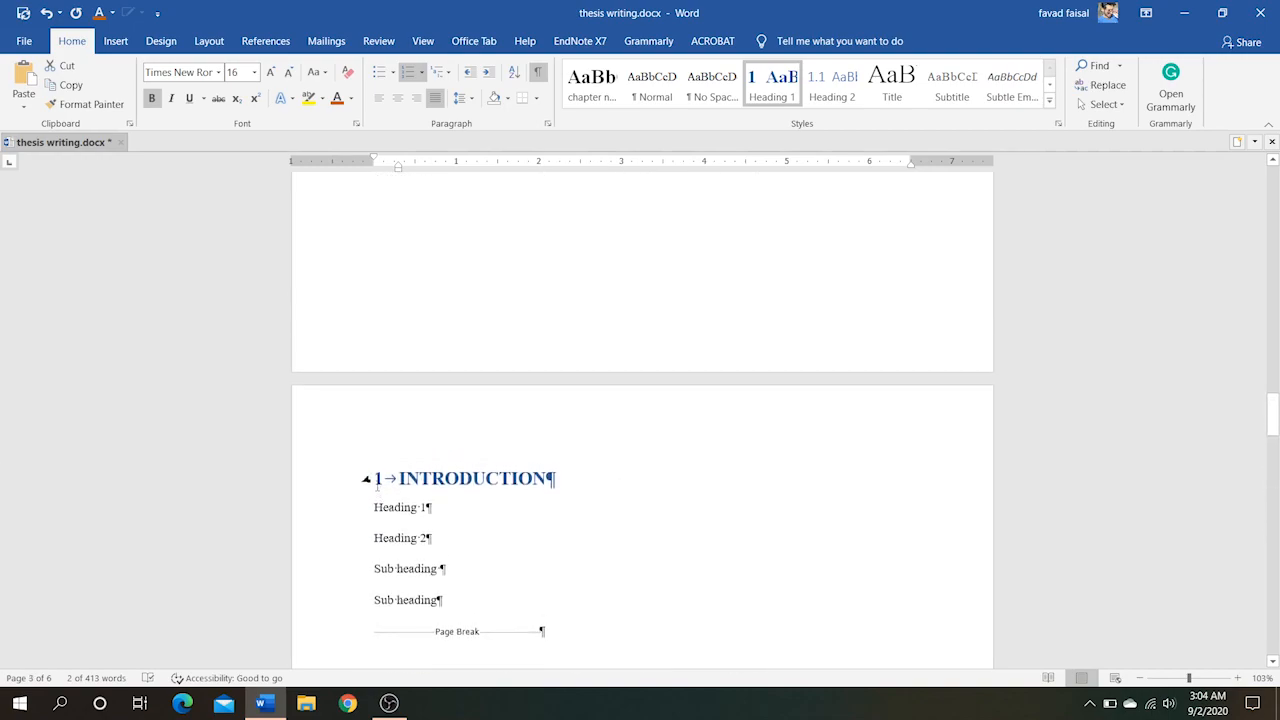
pyautogui.click(378, 478)
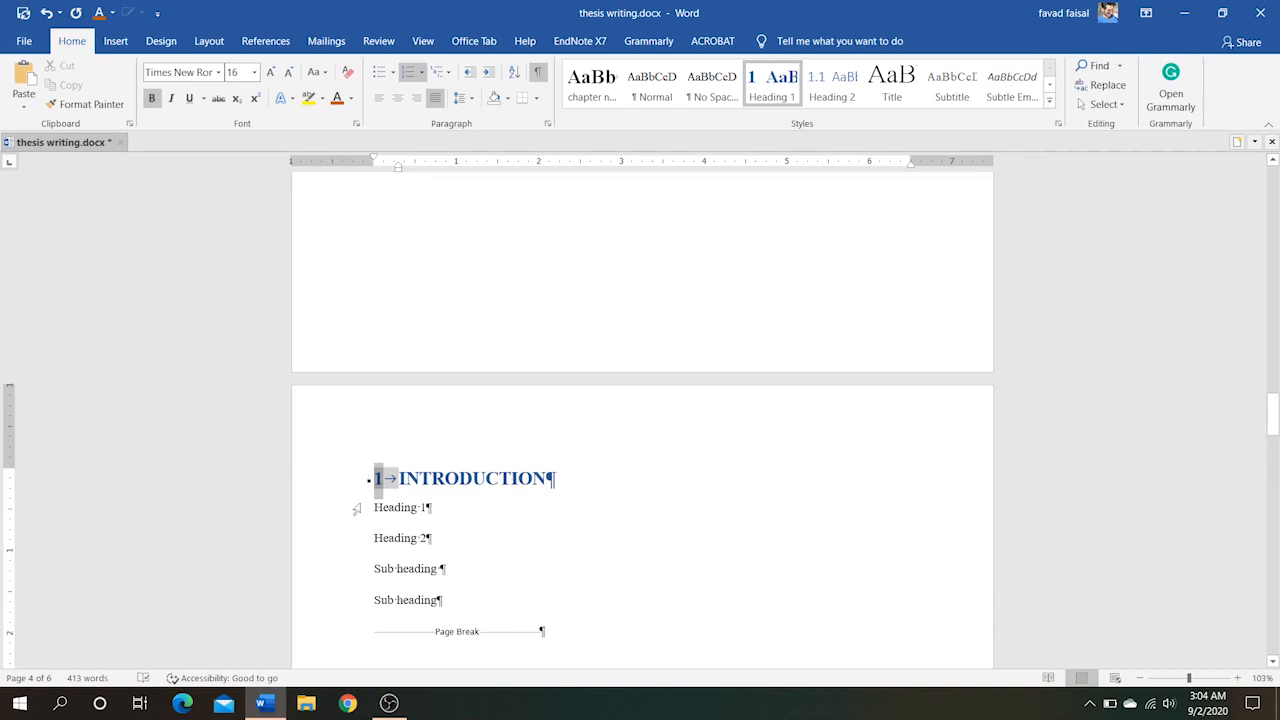
pyautogui.scroll(3, 352, 509)
pyautogui.scroll(-2, 358, 530)
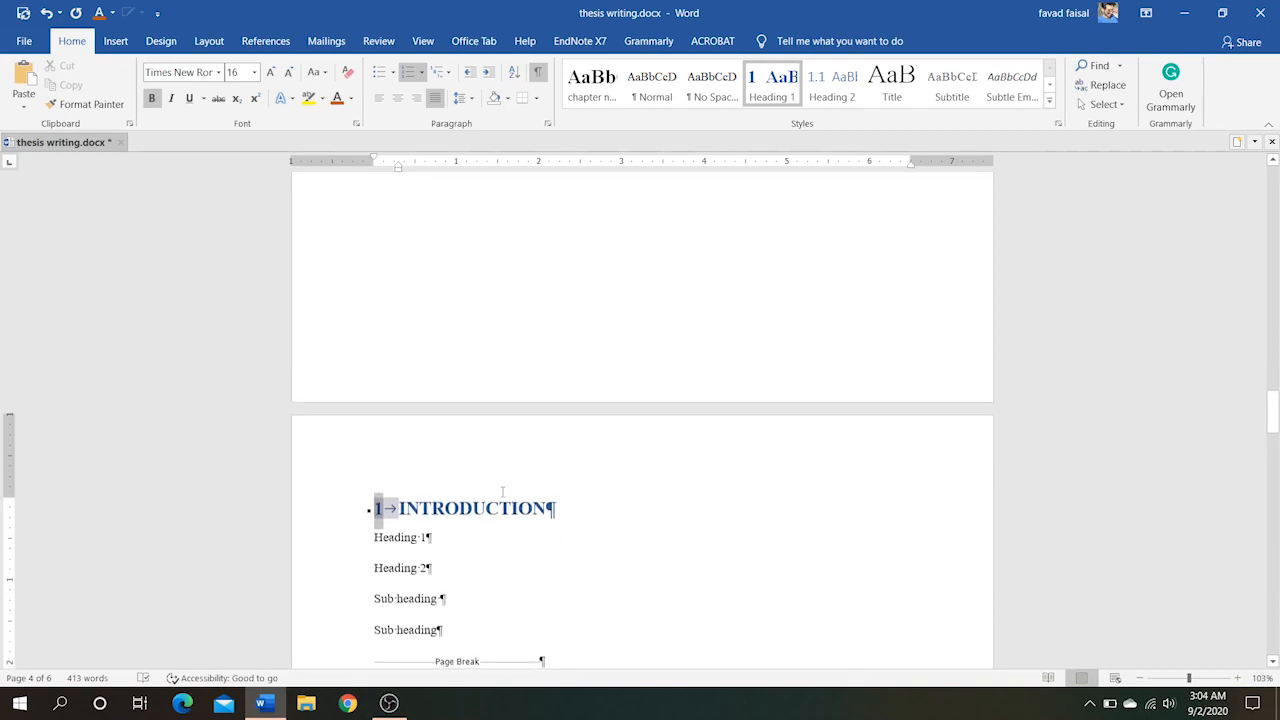
pyautogui.click(347, 544)
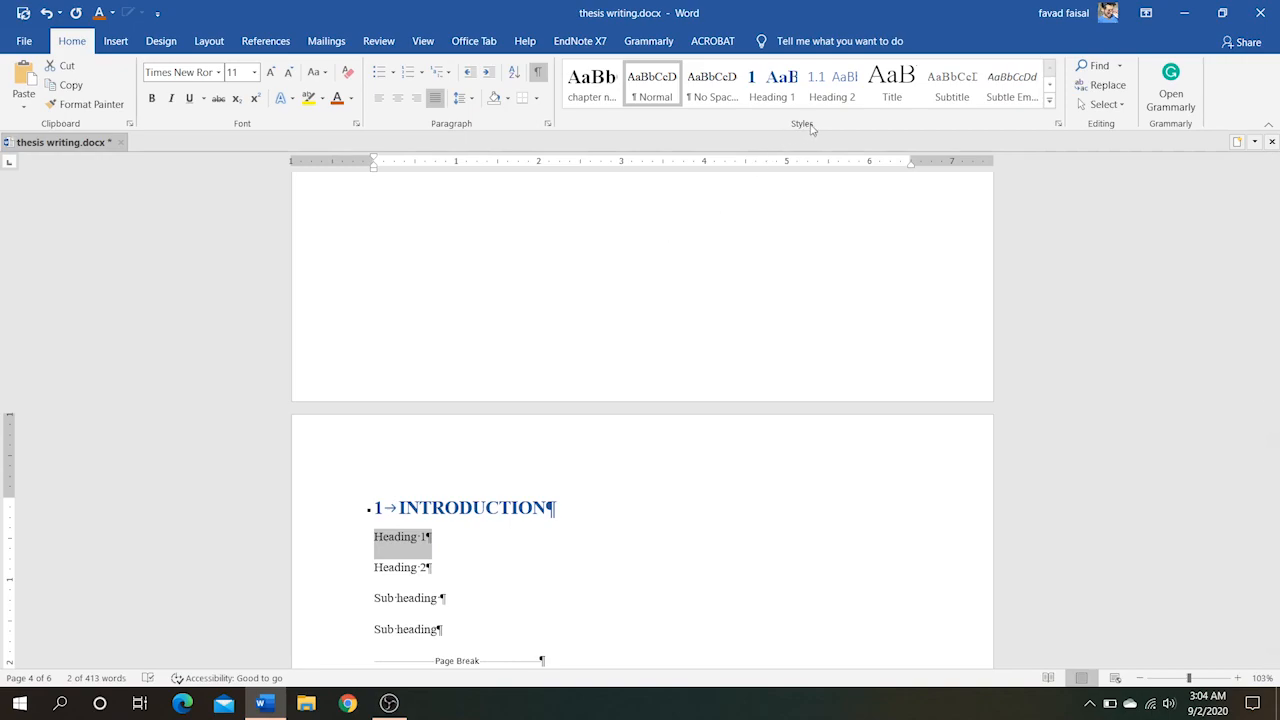
pyautogui.click(836, 100)
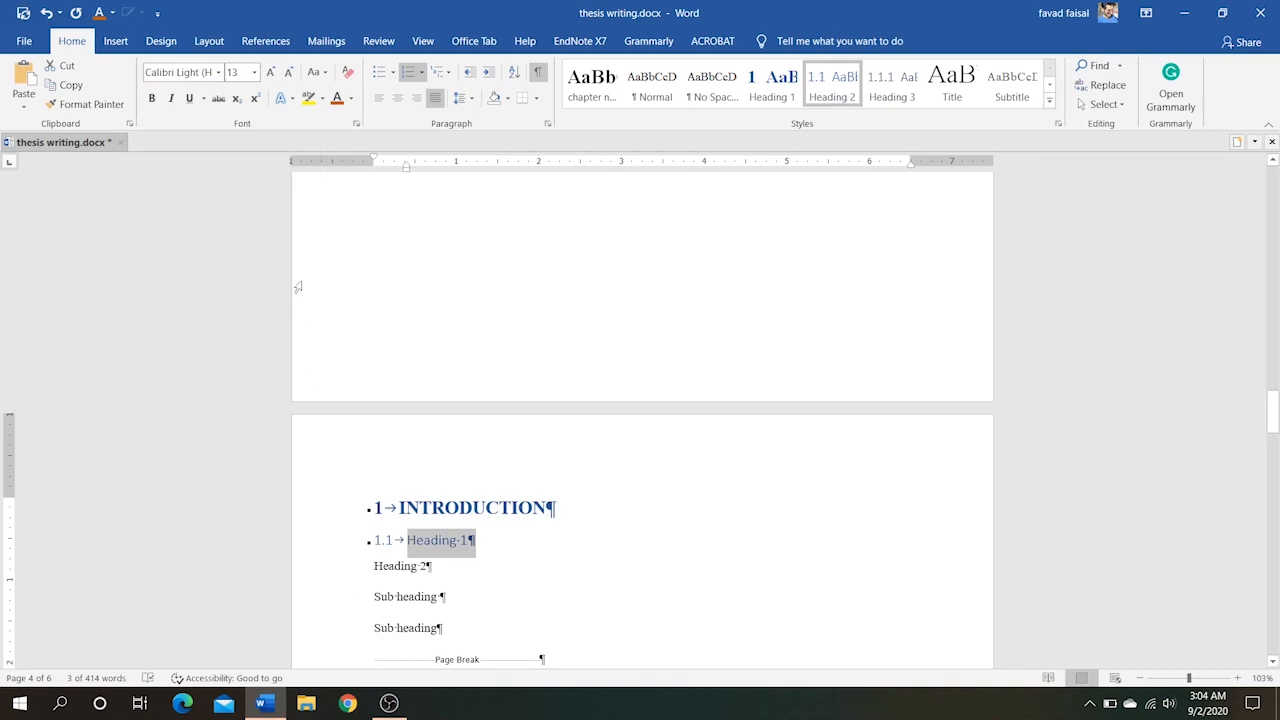
pyautogui.click(219, 73)
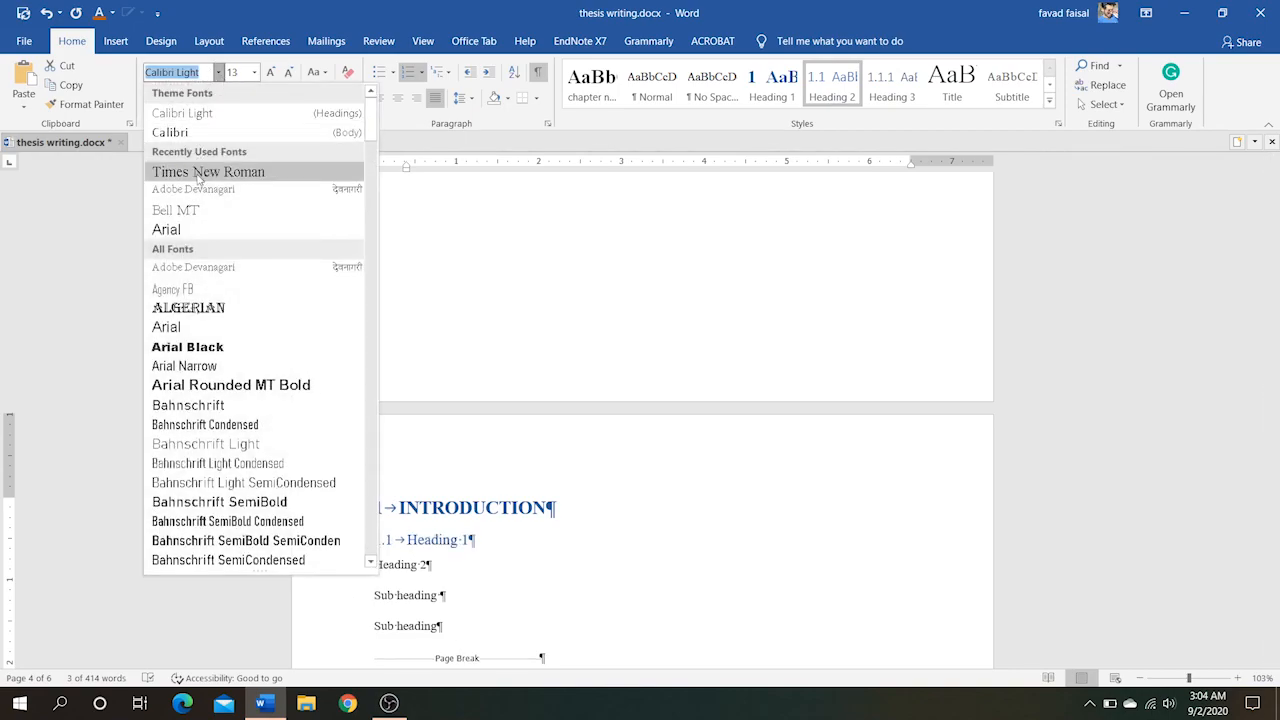
pyautogui.click(198, 174)
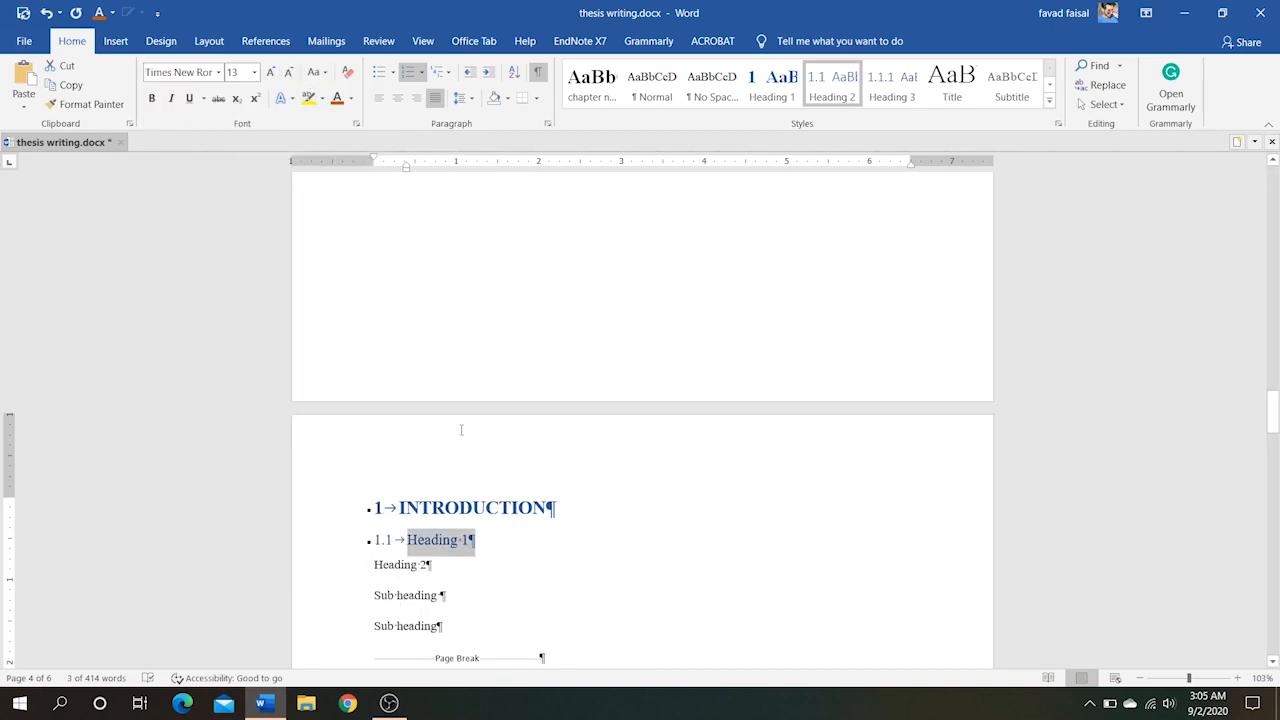
# - Apply the Heading 2 style to the "Heading 2" line in the Introduction chapter
pyautogui.click(496, 539)
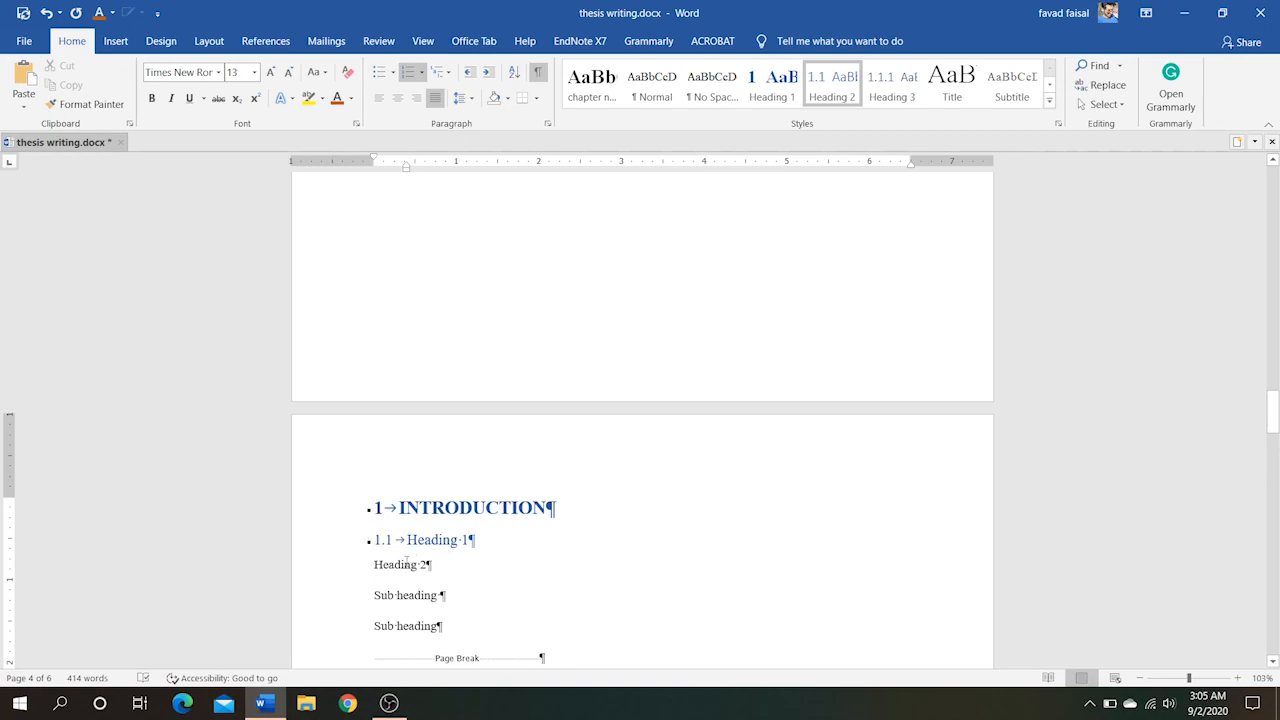
pyautogui.click(341, 571)
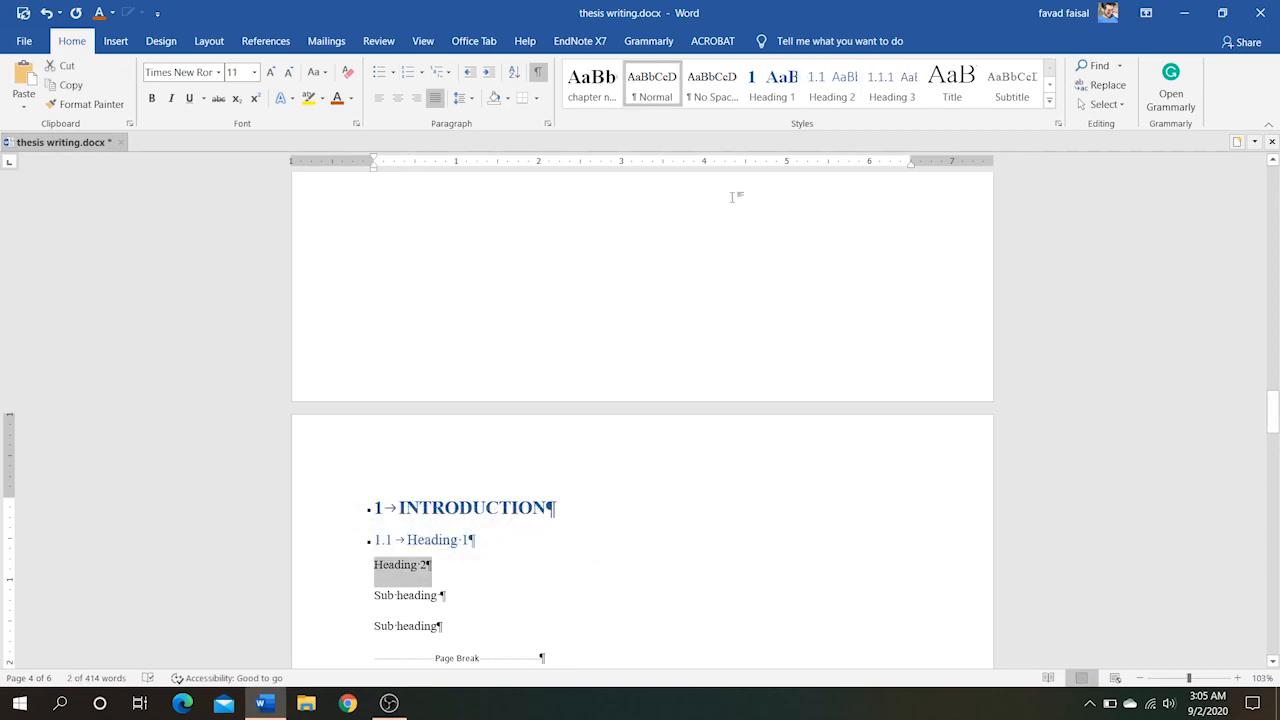
pyautogui.click(777, 85)
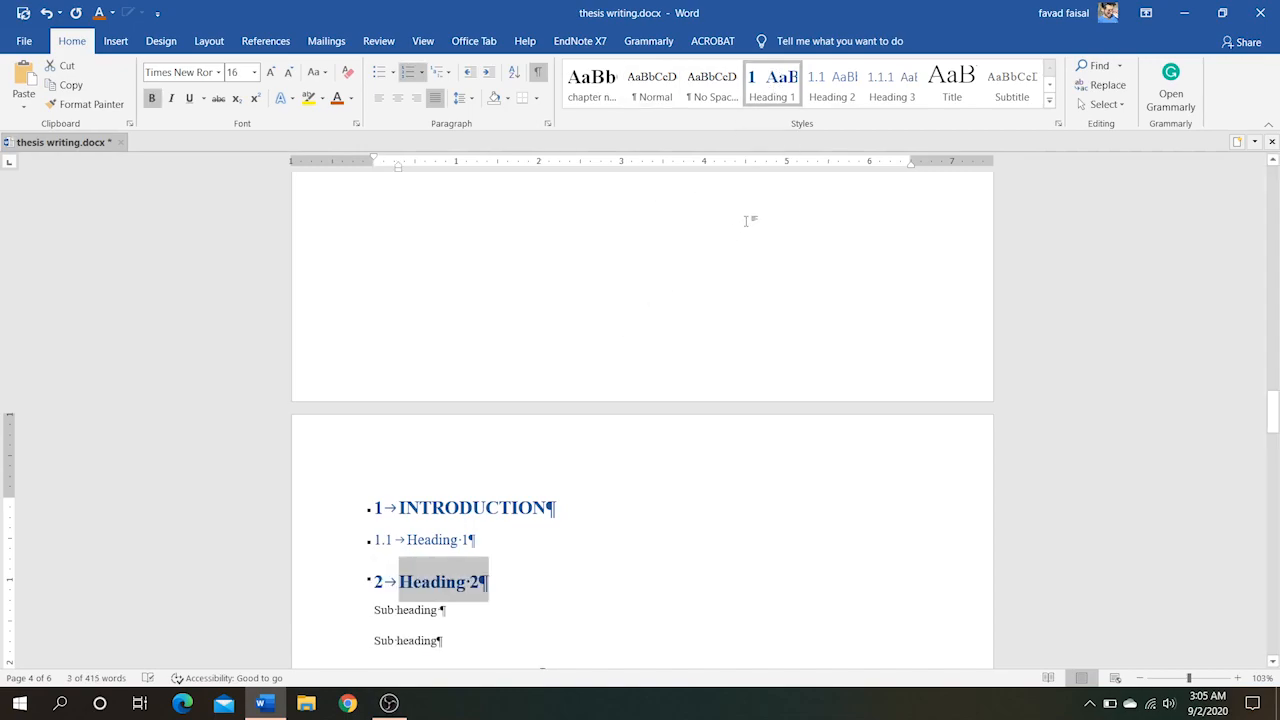
pyautogui.click(830, 95)
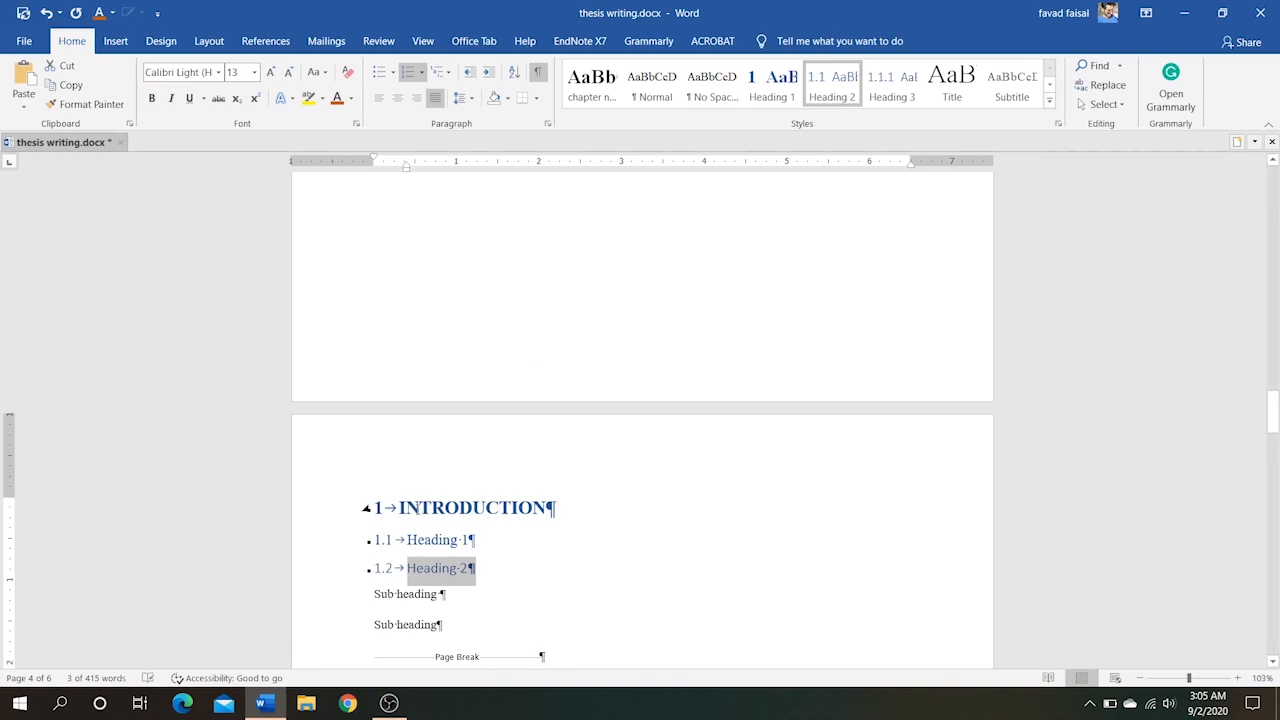
# - Update the Heading 2 style to match the Times New Roman formatting of the 1.1 "Heading 1" line
pyautogui.click(326, 546)
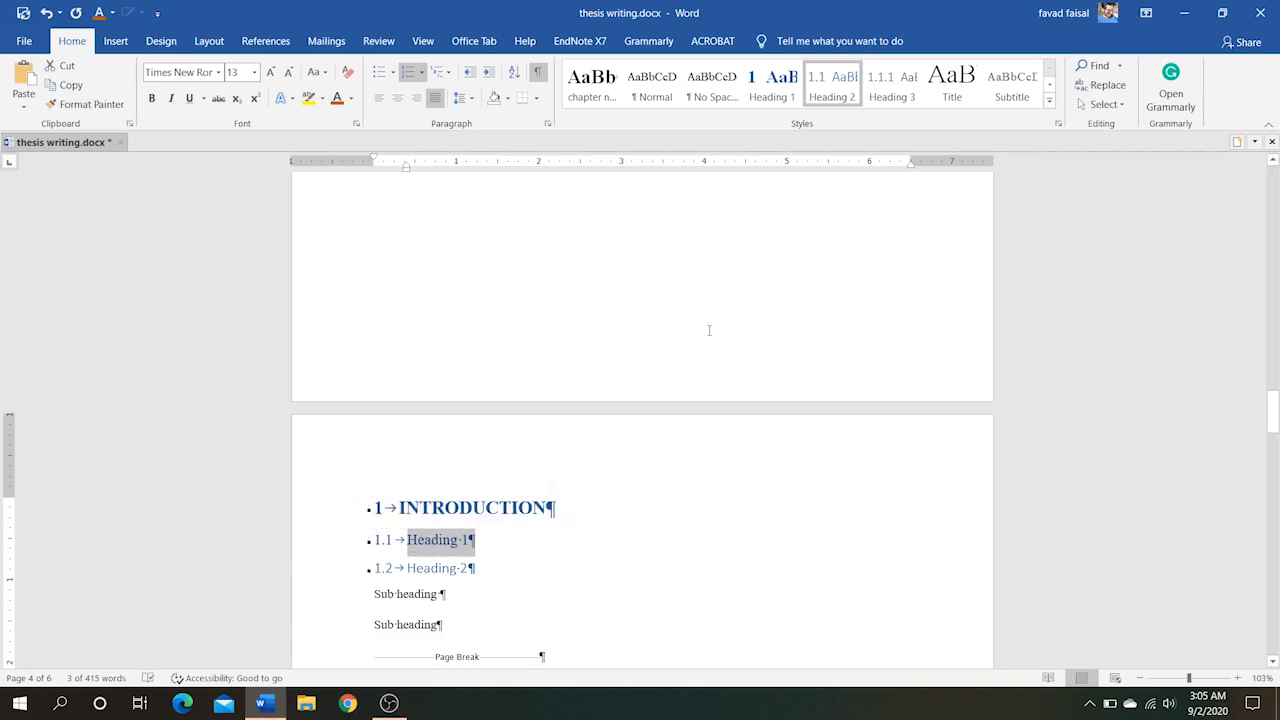
pyautogui.rightClick(848, 90)
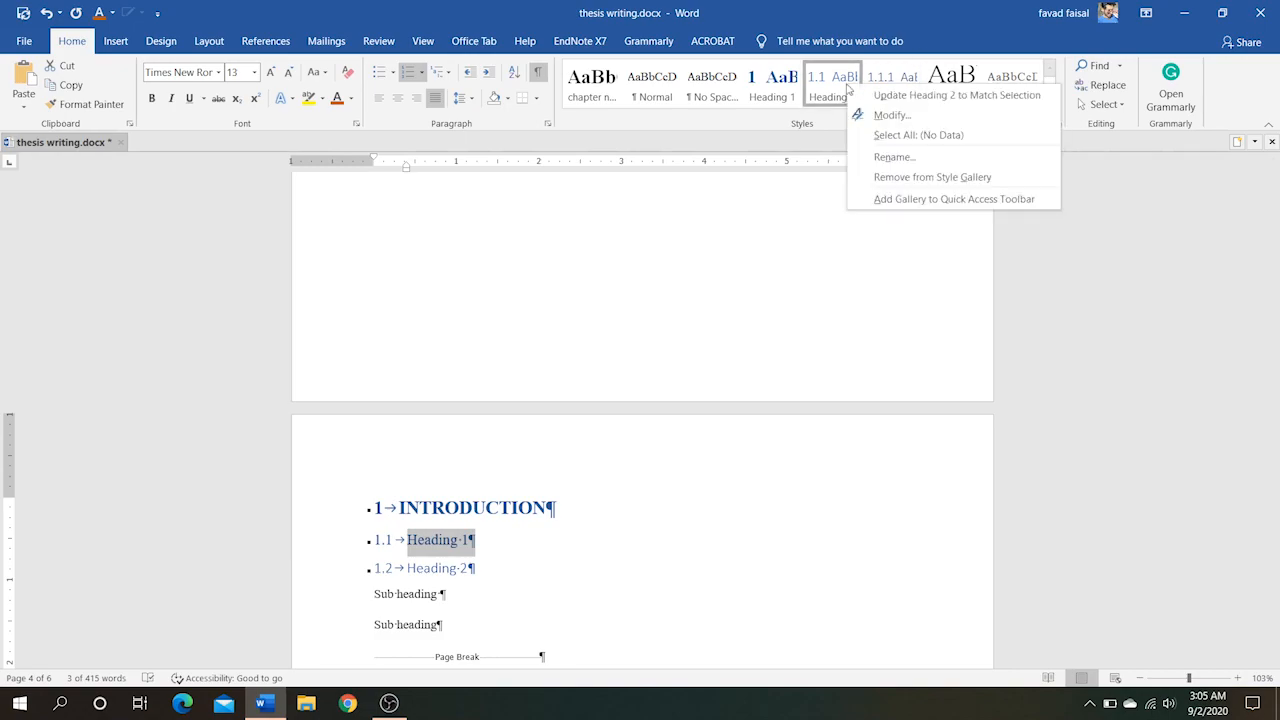
pyautogui.click(866, 96)
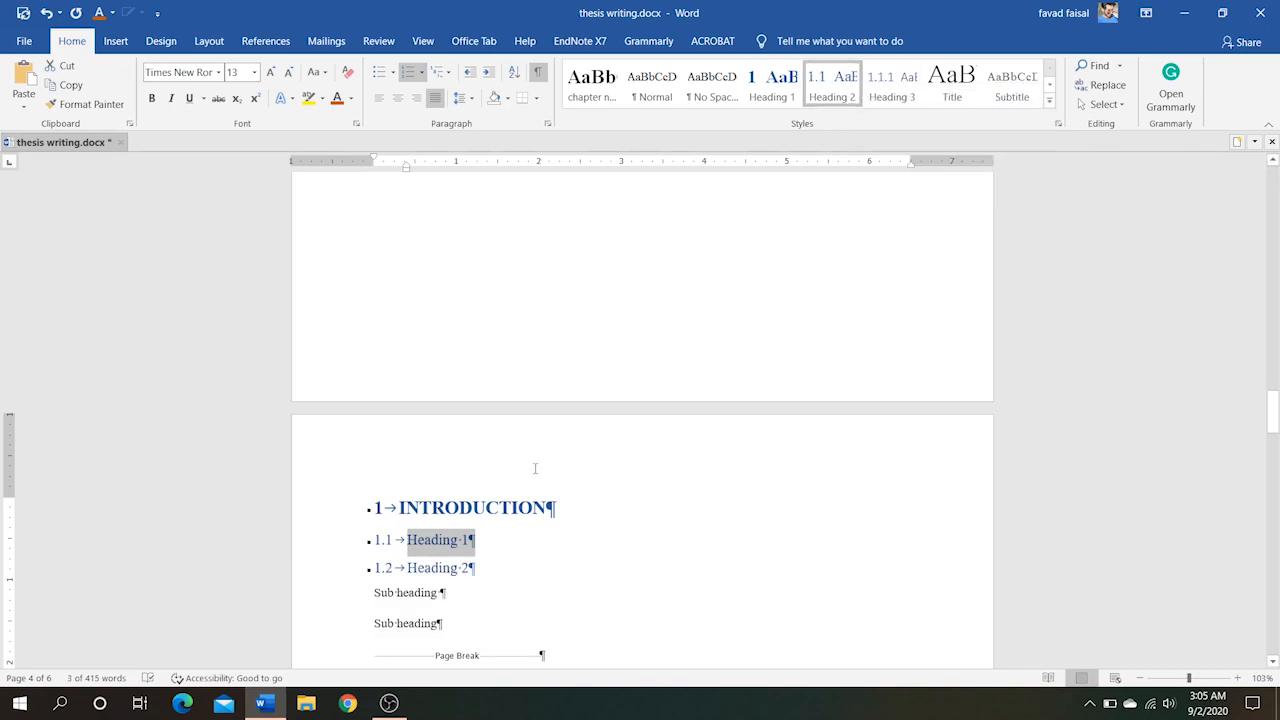
# - Insert four paragraphs of sample text starting "Video provides a powerful way" below heading 1.1 and delete the empty line after them
pyautogui.scroll(-2, 464, 637)
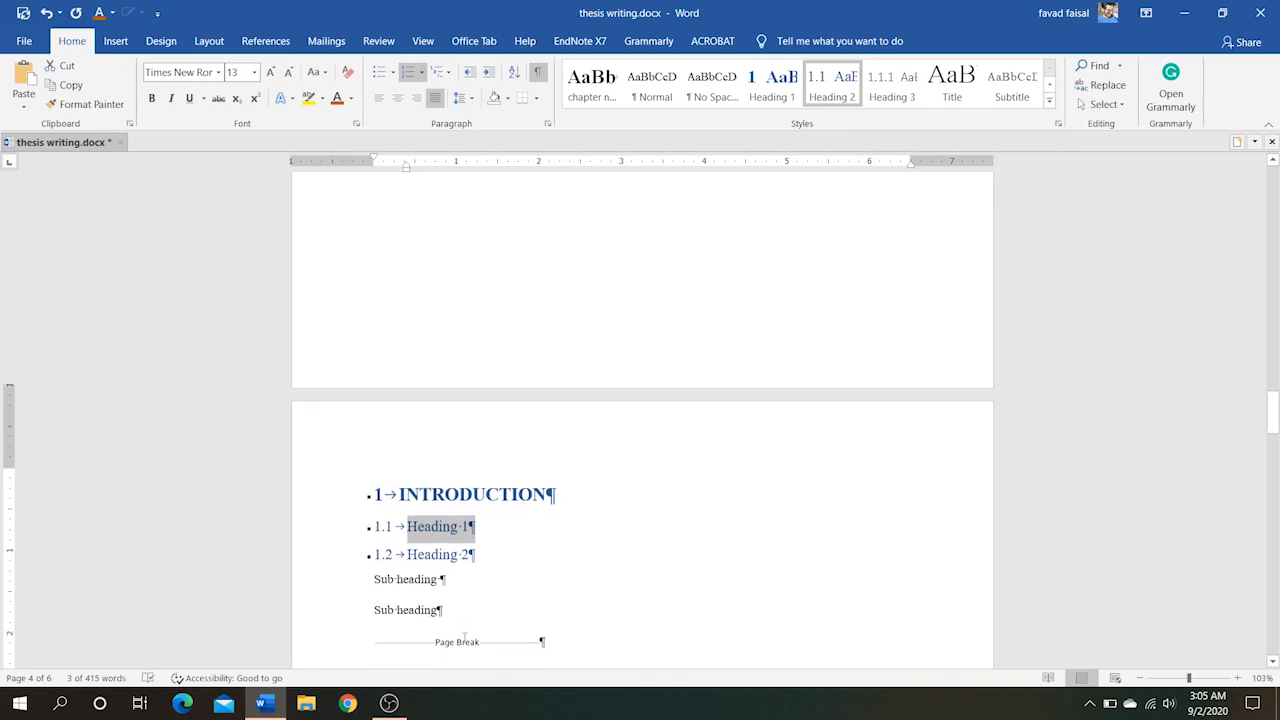
pyautogui.click(488, 468)
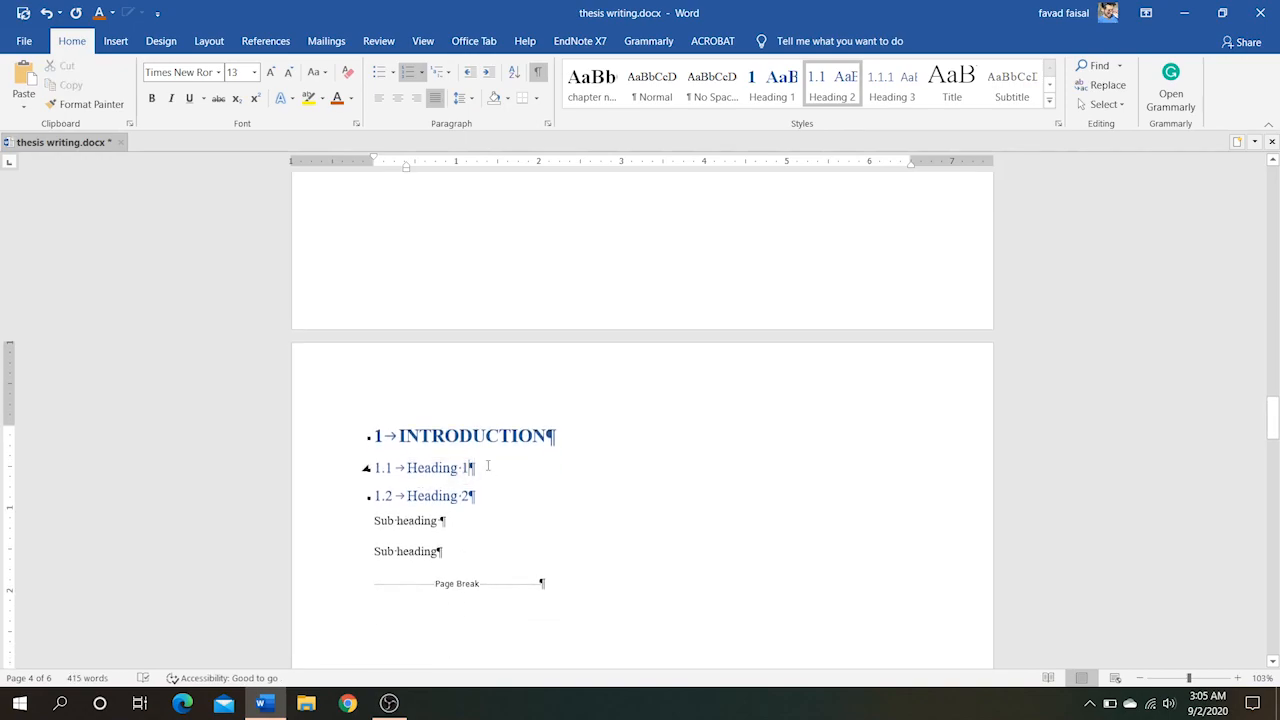
pyautogui.press('Return')
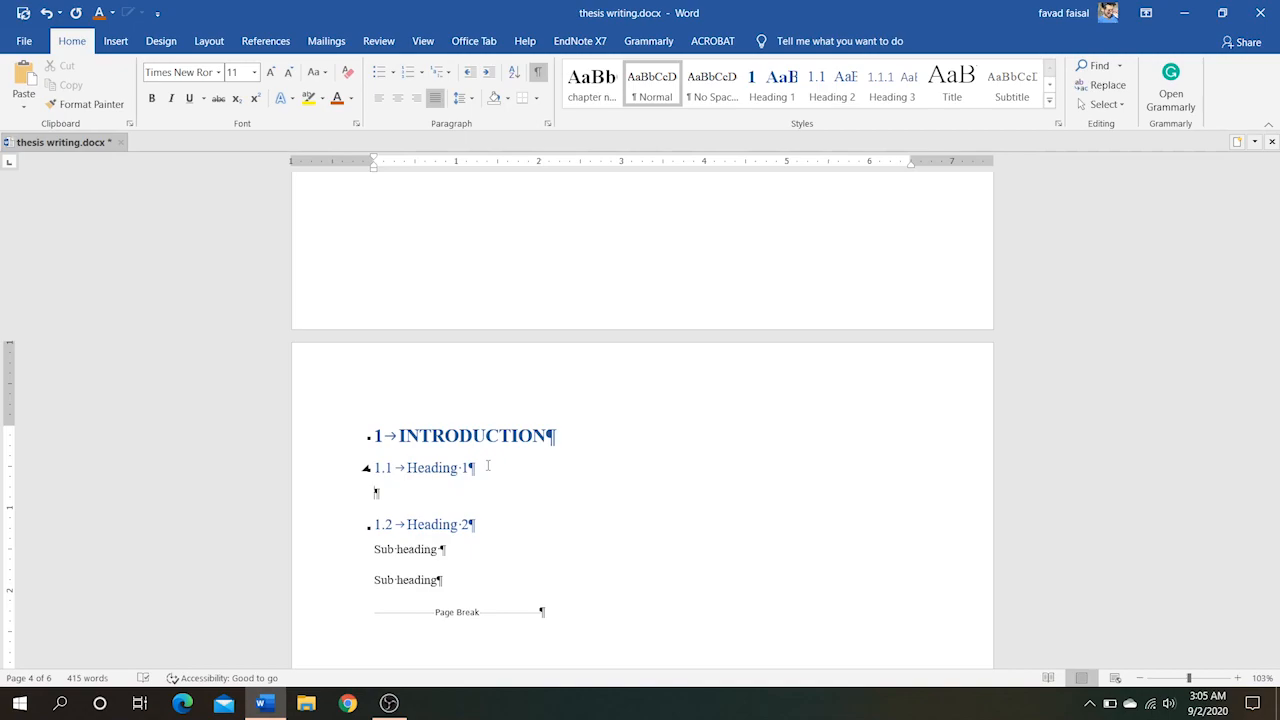
pyautogui.write('Video provides a powerful way to help you prove your point. When you click Online Video, you can paste in the embed code for the video you want to add. You can also type a keyword to search online for the video that best fits your document. To make your document look professionally produced, Word provides header, footer, cover page, and text box designs that complement each other. For example, you can add a matching cover page, header, and sidebar. Click Insert and then choose the elements you want from the different galleries. Themes and styles also help keep your document coordinated. When you click Design and choose a new Theme, the pictures, charts, and SmartArt graphics change to match your new theme. When you apply styles, your headings change to match the new theme. Save time in Word with new buttons that show up where you need them. To change the way a picture fits in your document, click it and a button for layout options appears next to it. When you work on a table, click where you want to add a row or a column, and then click the plus sign.')
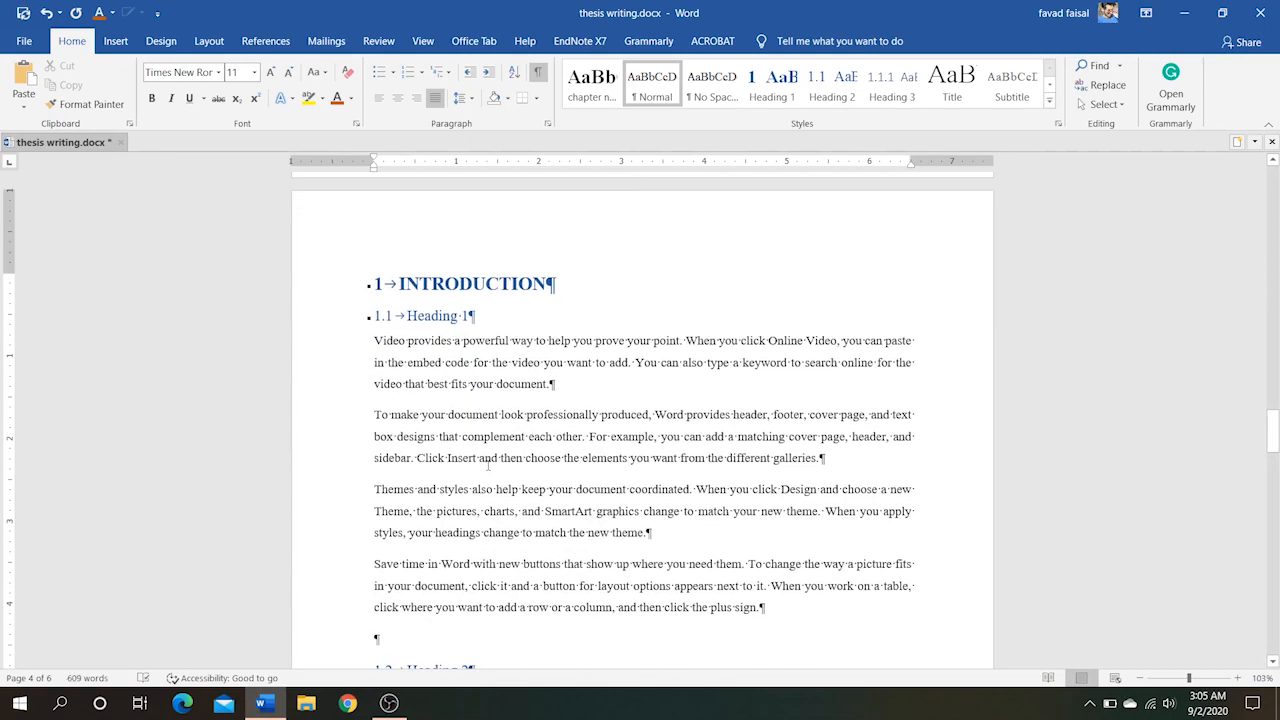
pyautogui.scroll(-4, 488, 463)
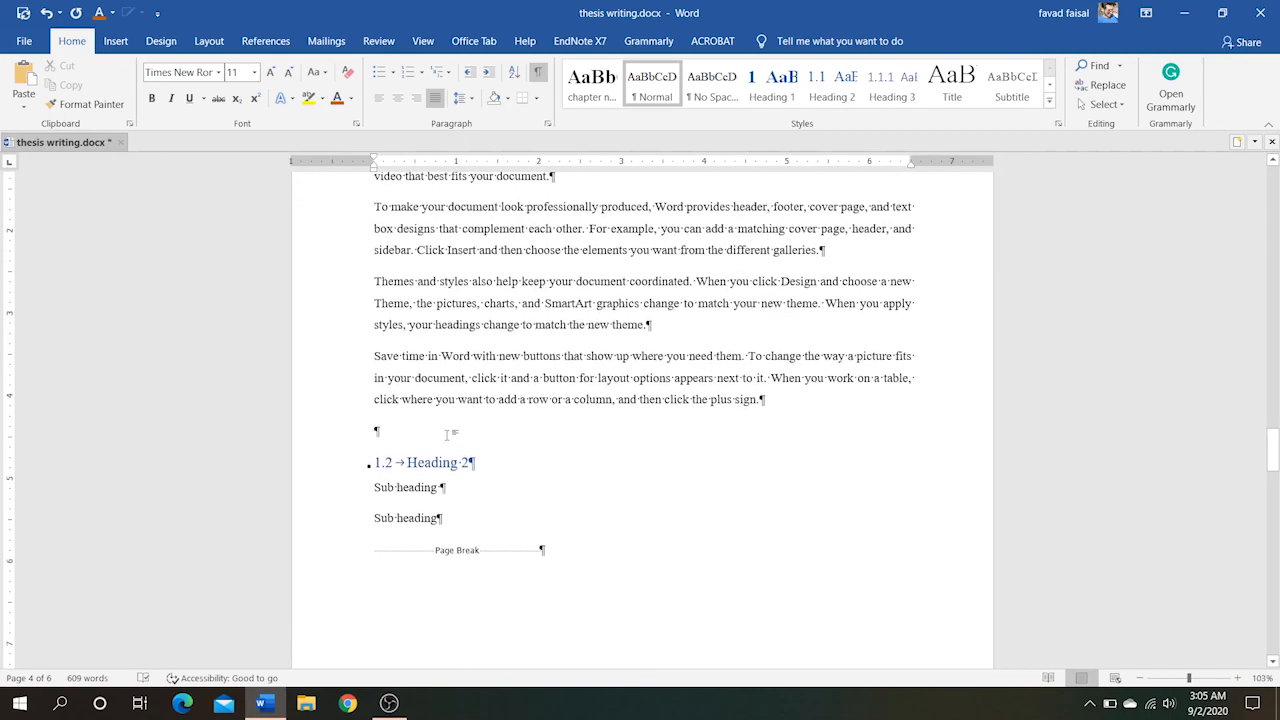
pyautogui.press('Delete')
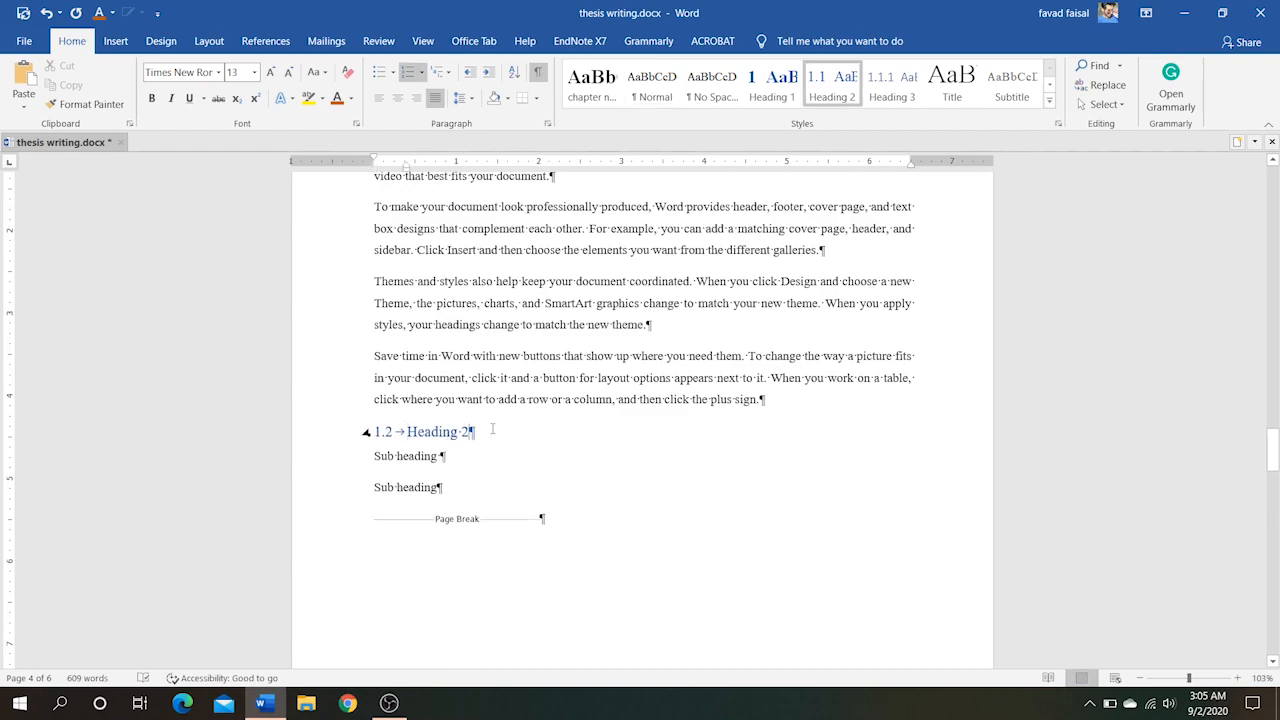
# - Insert four paragraphs of sample text starting "Video provides a powerful way" below heading 1.2 "Heading 2"
pyautogui.press('Return')
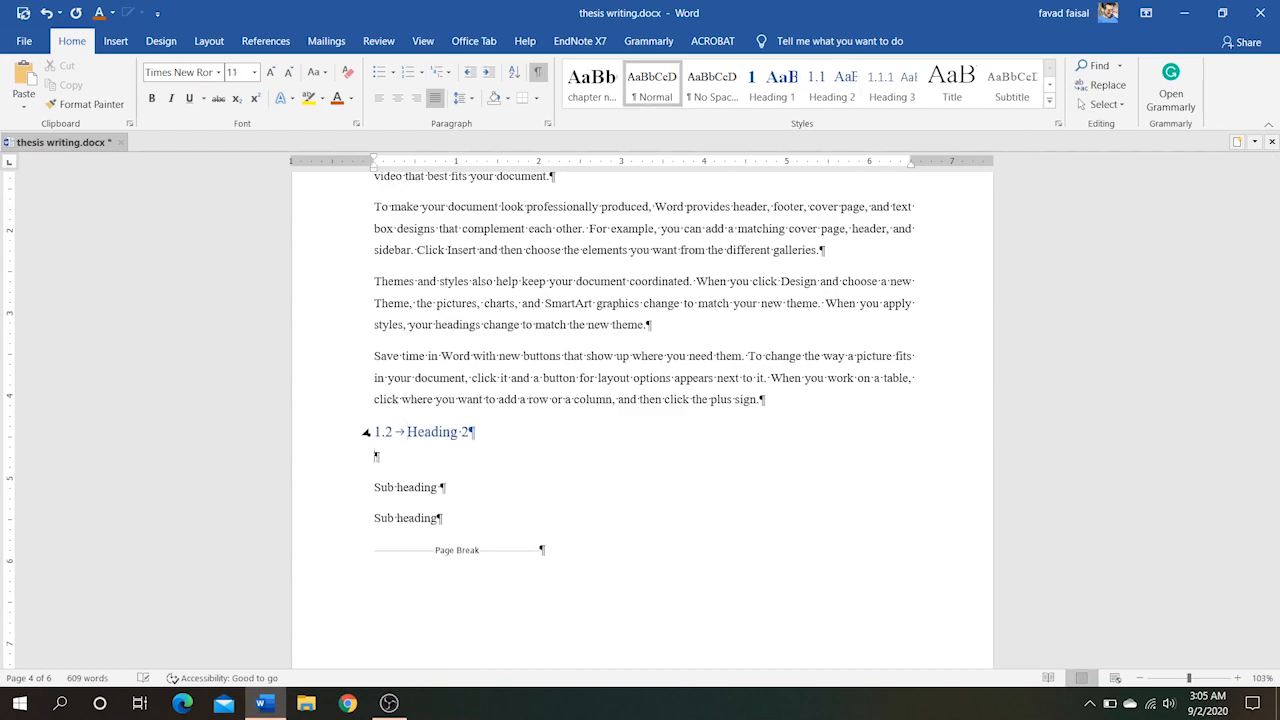
pyautogui.write('Video provides a powerful way to help you prove your point. When you click Online Video, you can paste in the embed code for the video you want to add. You can also type a keyword to search online for the video that best fits your document. To make your document look professionally produced, Word provides header, footer, cover page, and text box designs that complement each other. For example, you can add a matching cover page, header, and sidebar. Click Insert and then choose the elements you want from the different galleries. Themes and styles also help keep your document coordinated. When you click Design and choose a new Theme, the pictures, charts, and SmartArt graphics change to match your new theme. When you apply styles, your headings change to match the new theme. Save time in Word with new buttons that show up where you need them. To change the way a picture fits in your document, click it and a button for layout options appears next to it. When you work on a table, click where you want to add a row or a column, and then click the plus sign.')
pyautogui.scroll(-5, 492, 428)
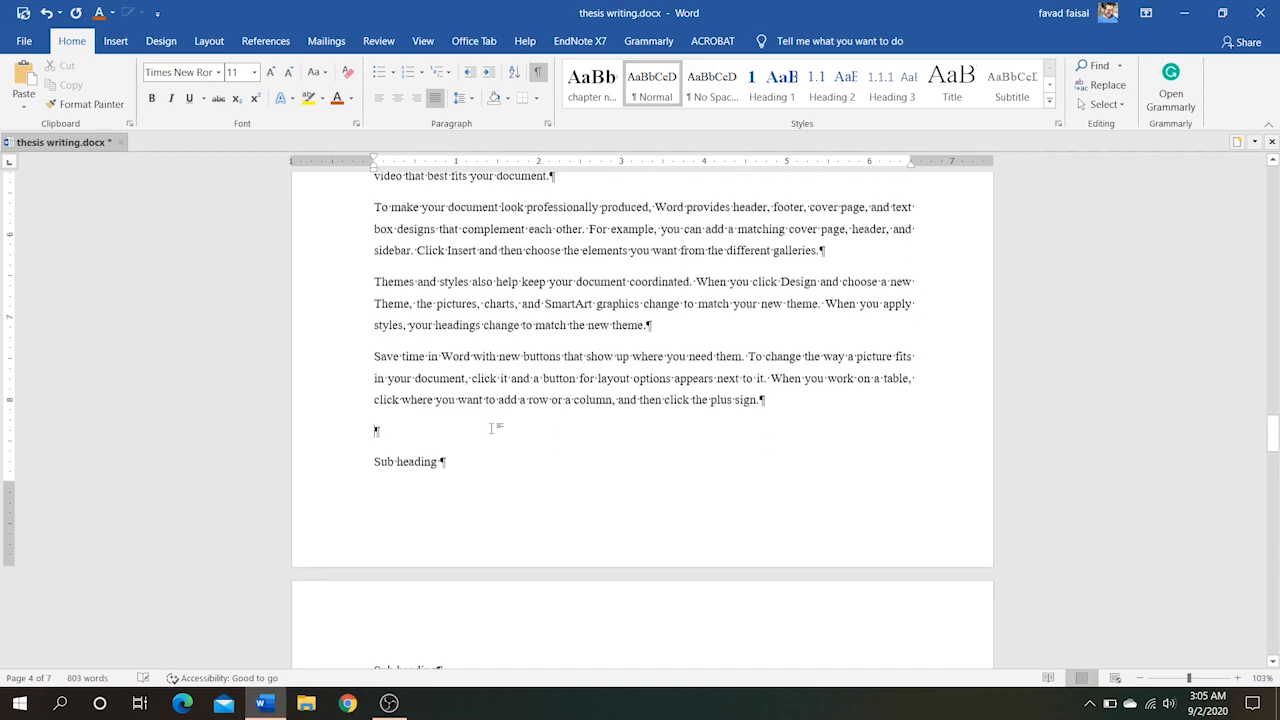
pyautogui.scroll(-1, 492, 428)
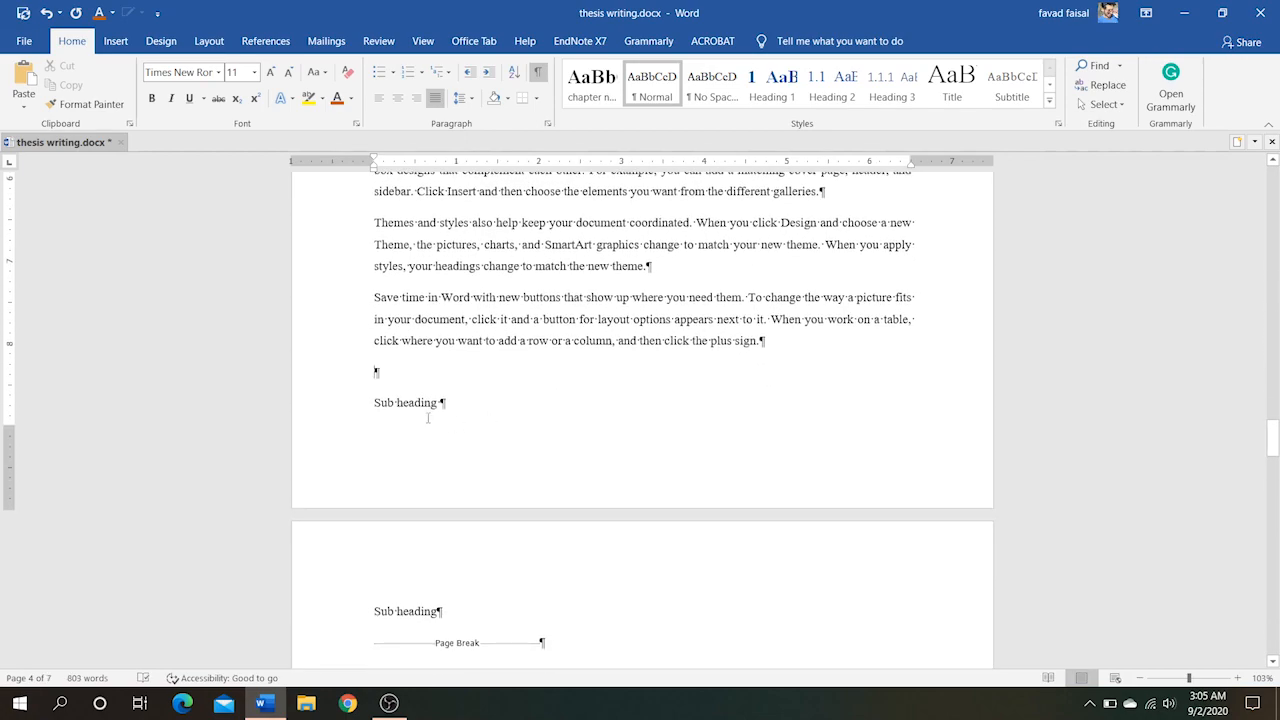
# - Apply the Heading 3 style to the first "Sub heading" line in the Introduction chapter
pyautogui.click(346, 410)
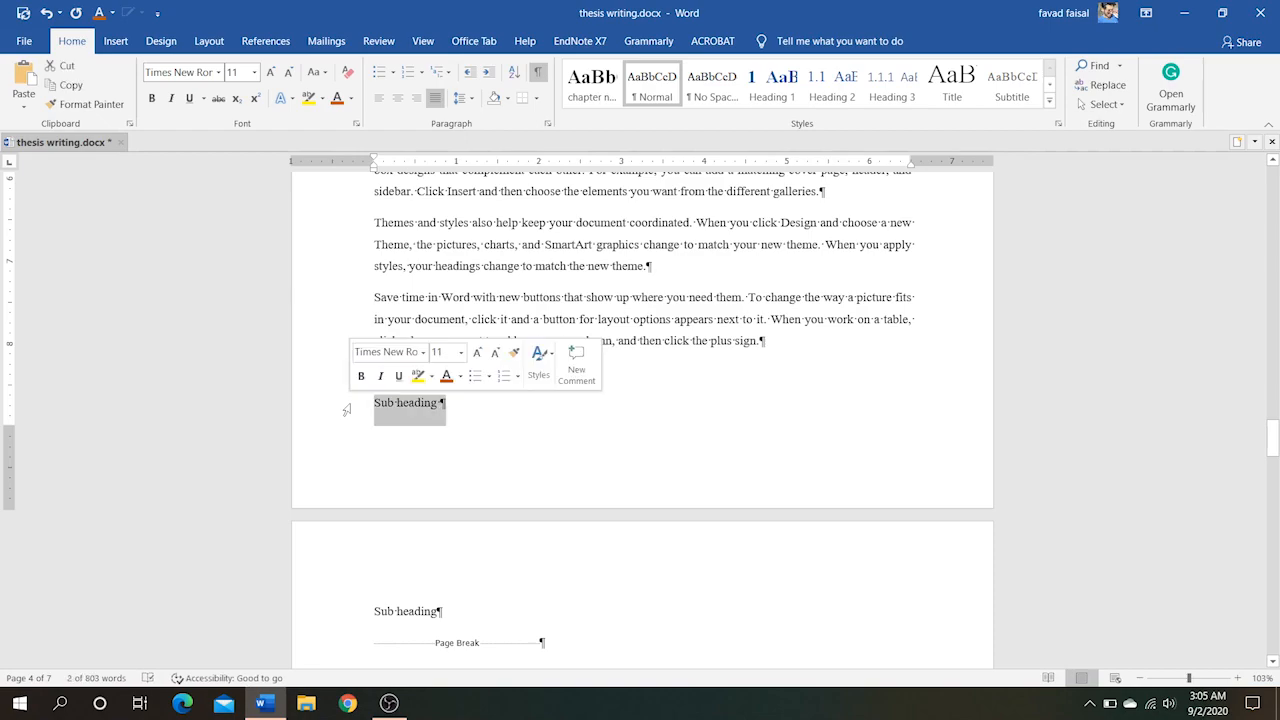
pyautogui.scroll(5, 536, 209)
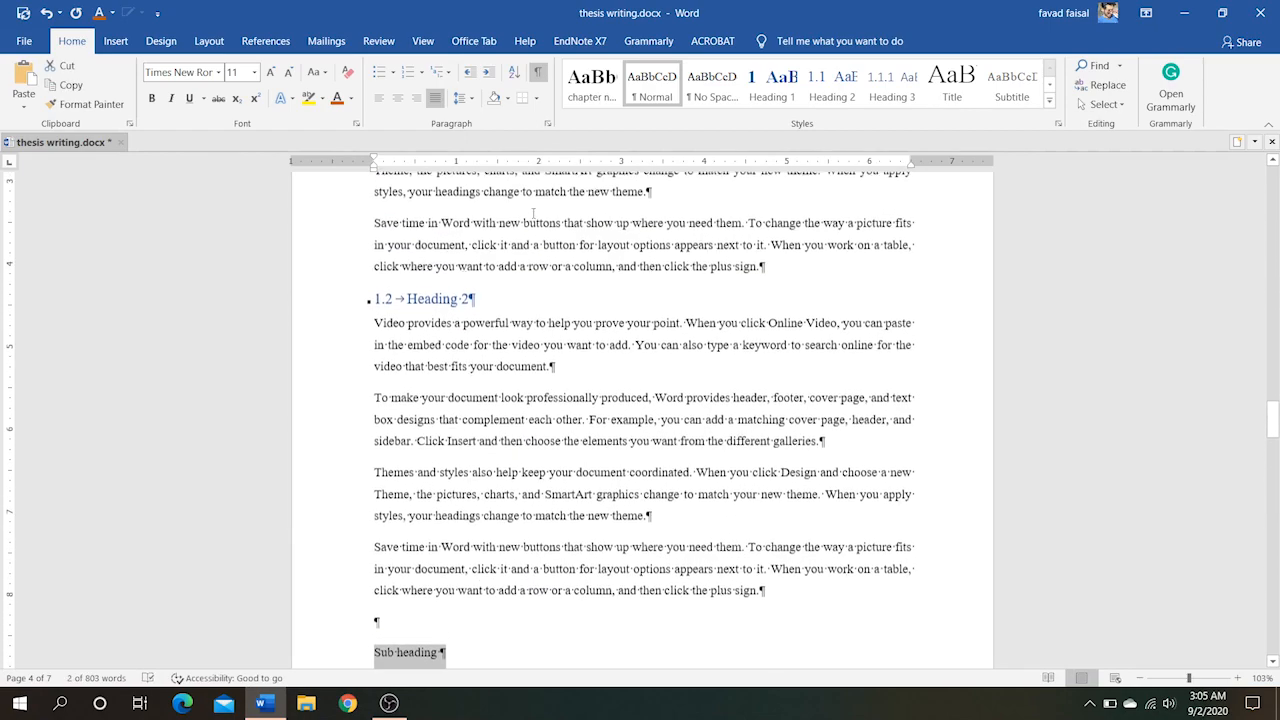
pyautogui.scroll(-4, 461, 659)
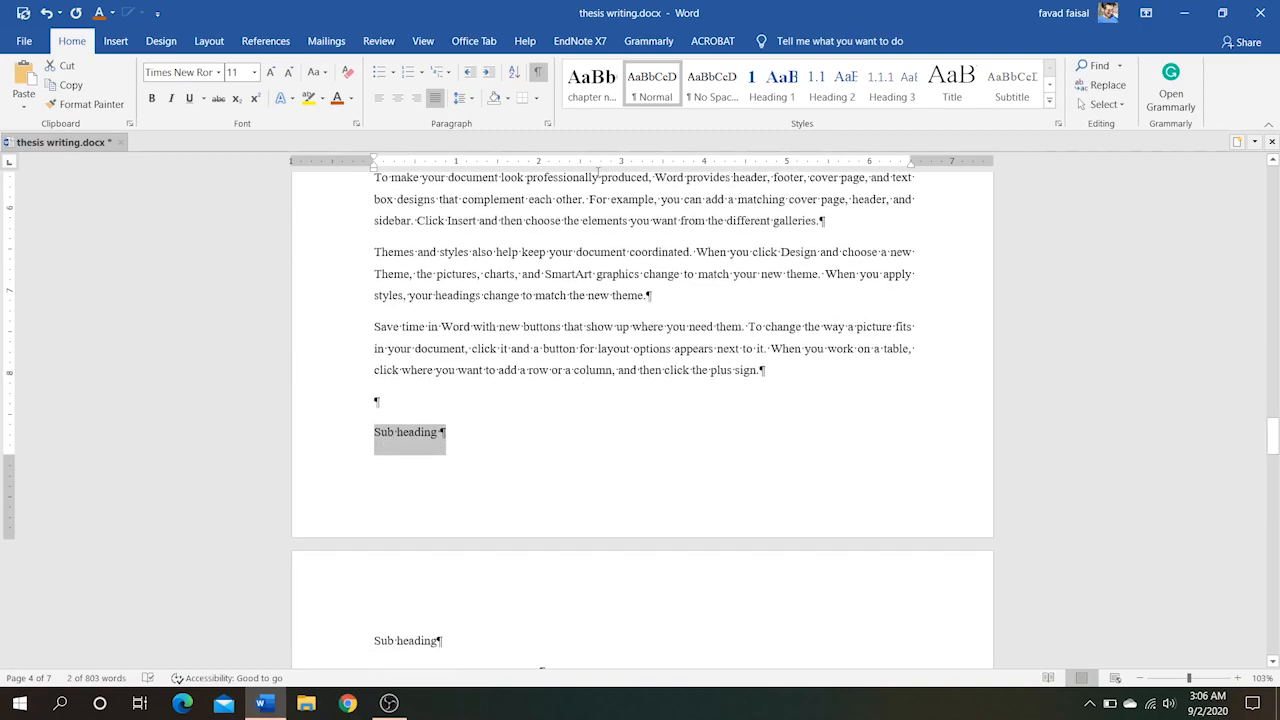
pyautogui.scroll(4, 596, 362)
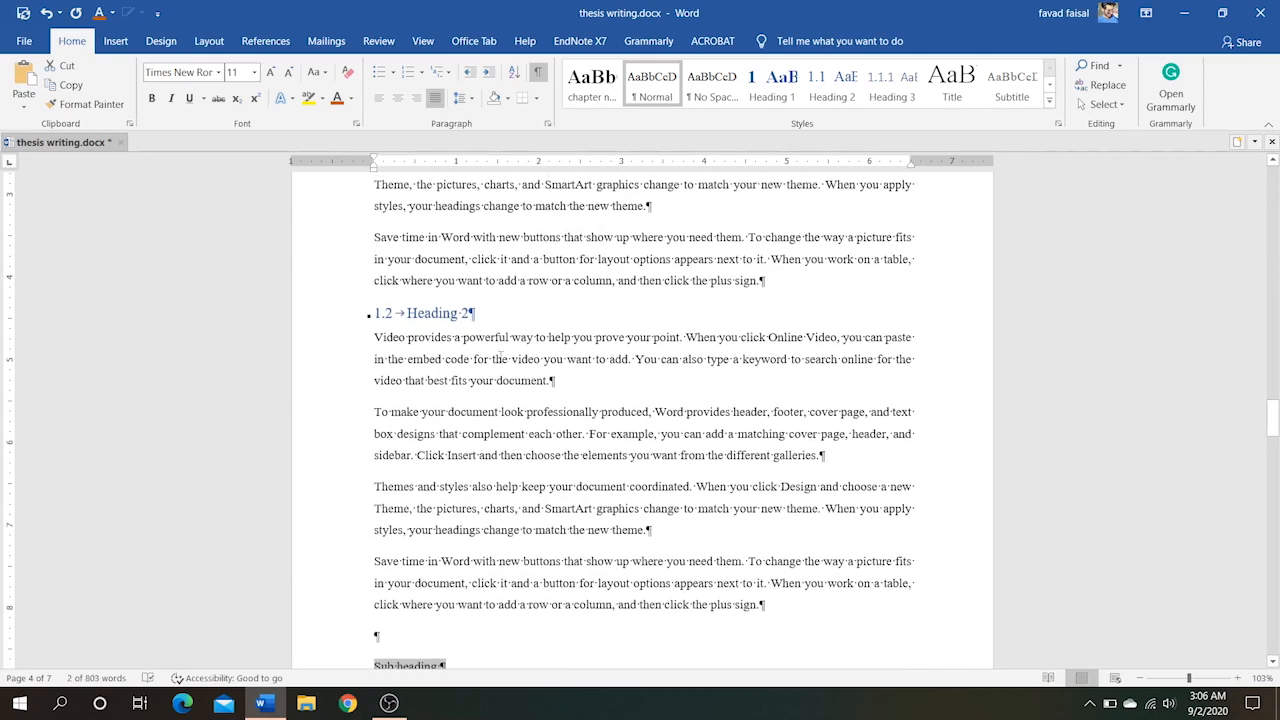
pyautogui.scroll(-2, 475, 351)
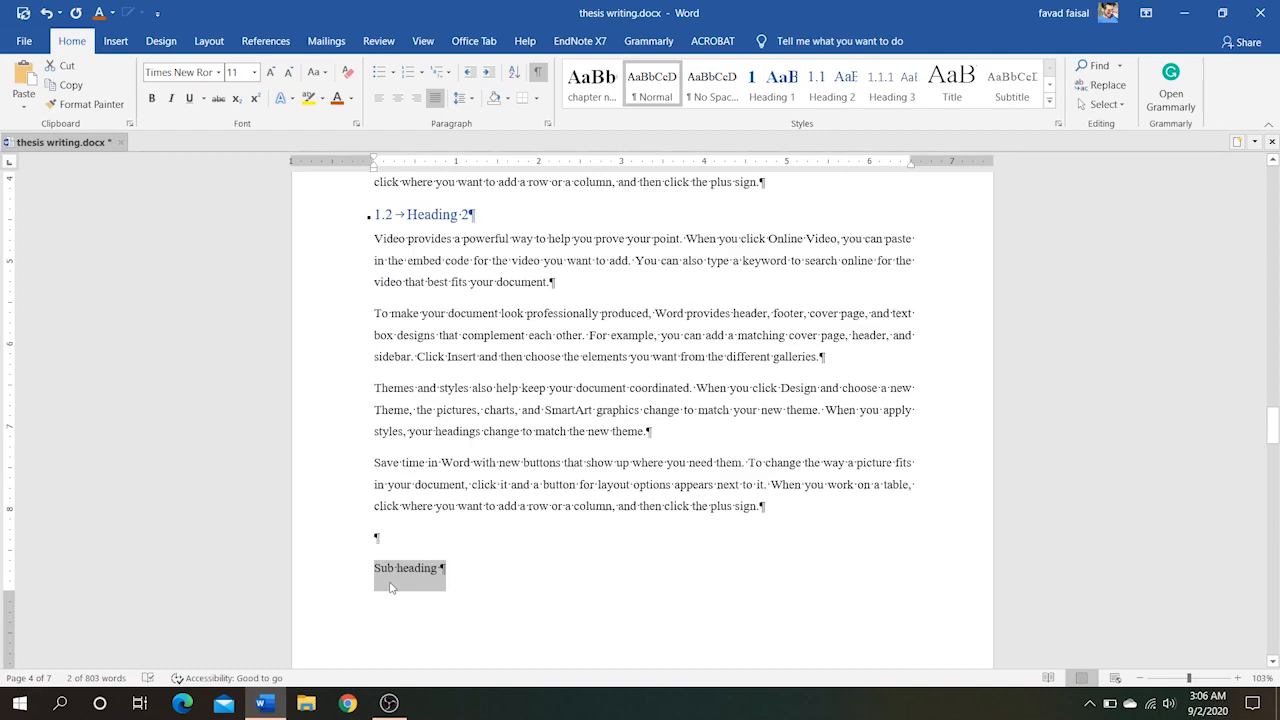
pyautogui.click(893, 96)
# - Apply the Heading 3 style to the second "Sub heading" line, just above the page break
pyautogui.scroll(-4, 631, 460)
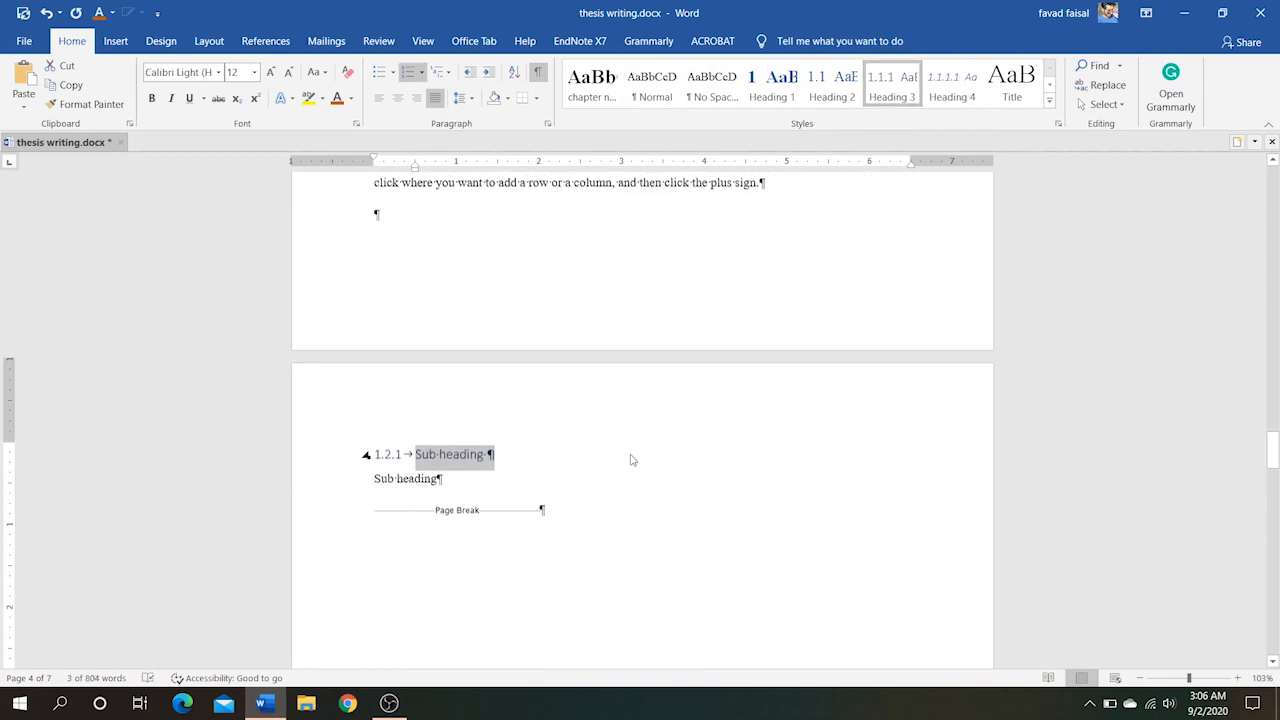
pyautogui.click(348, 480)
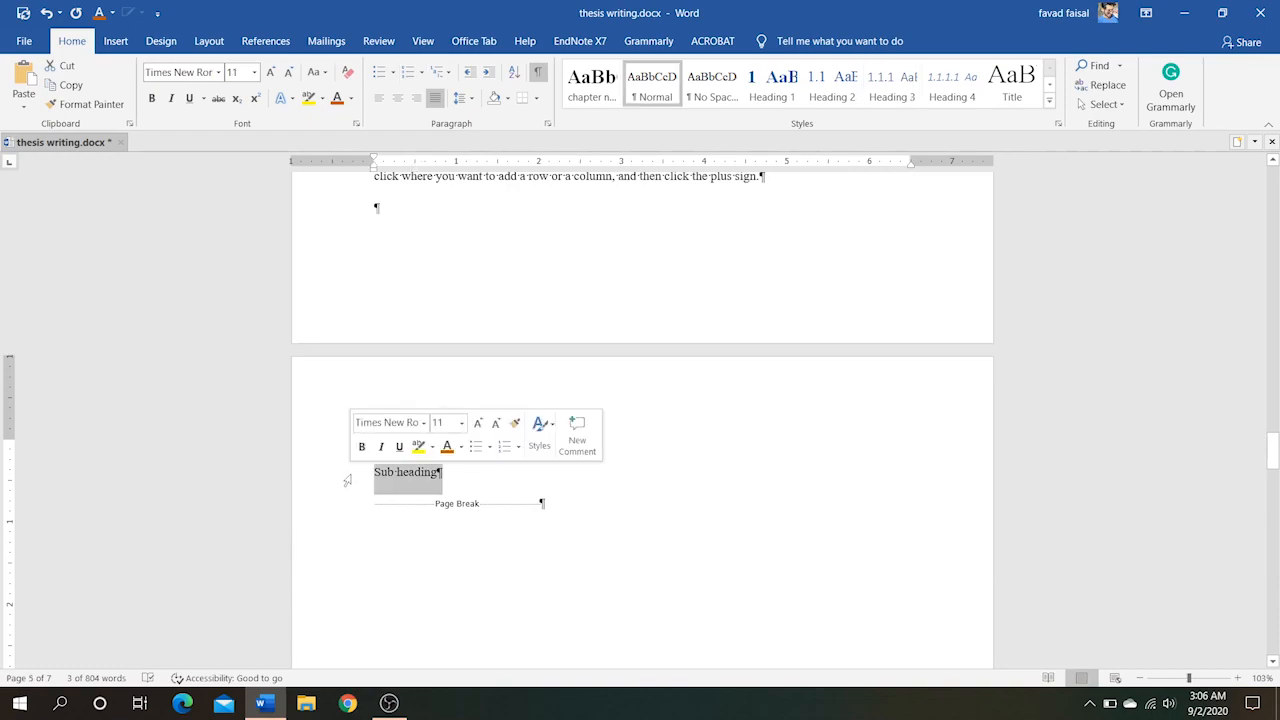
pyautogui.scroll(4, 381, 268)
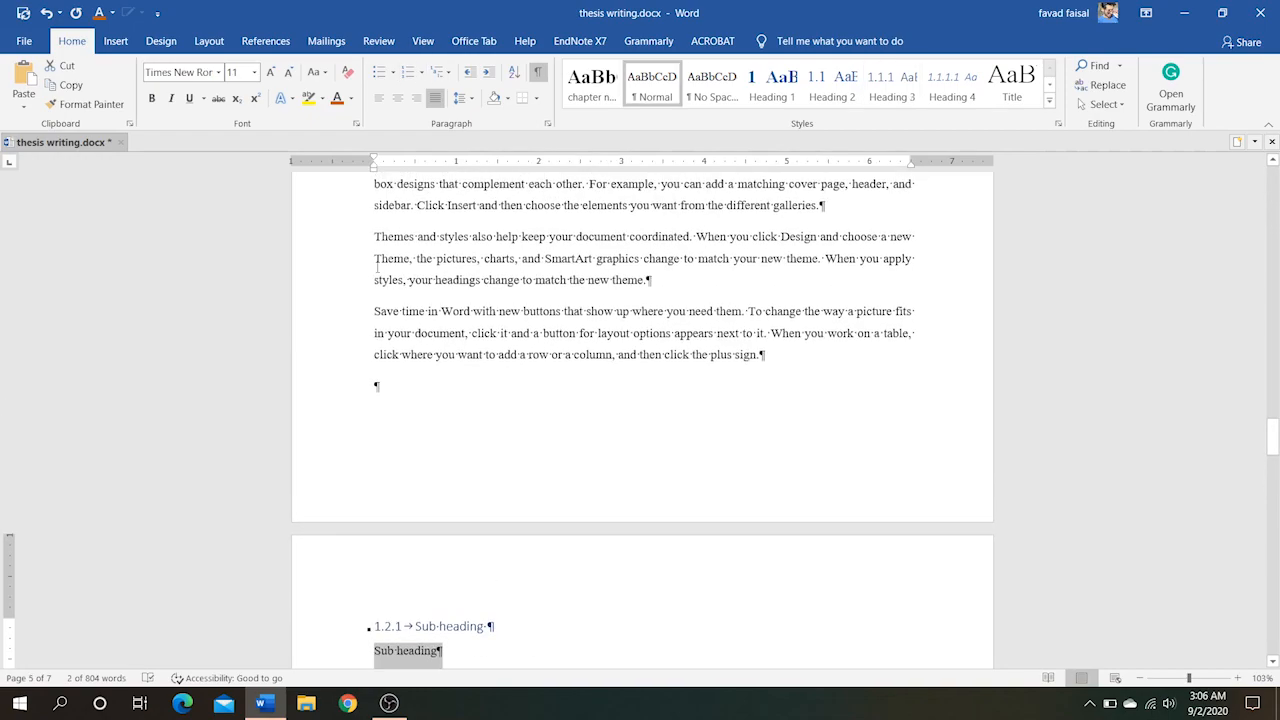
pyautogui.scroll(-3, 381, 464)
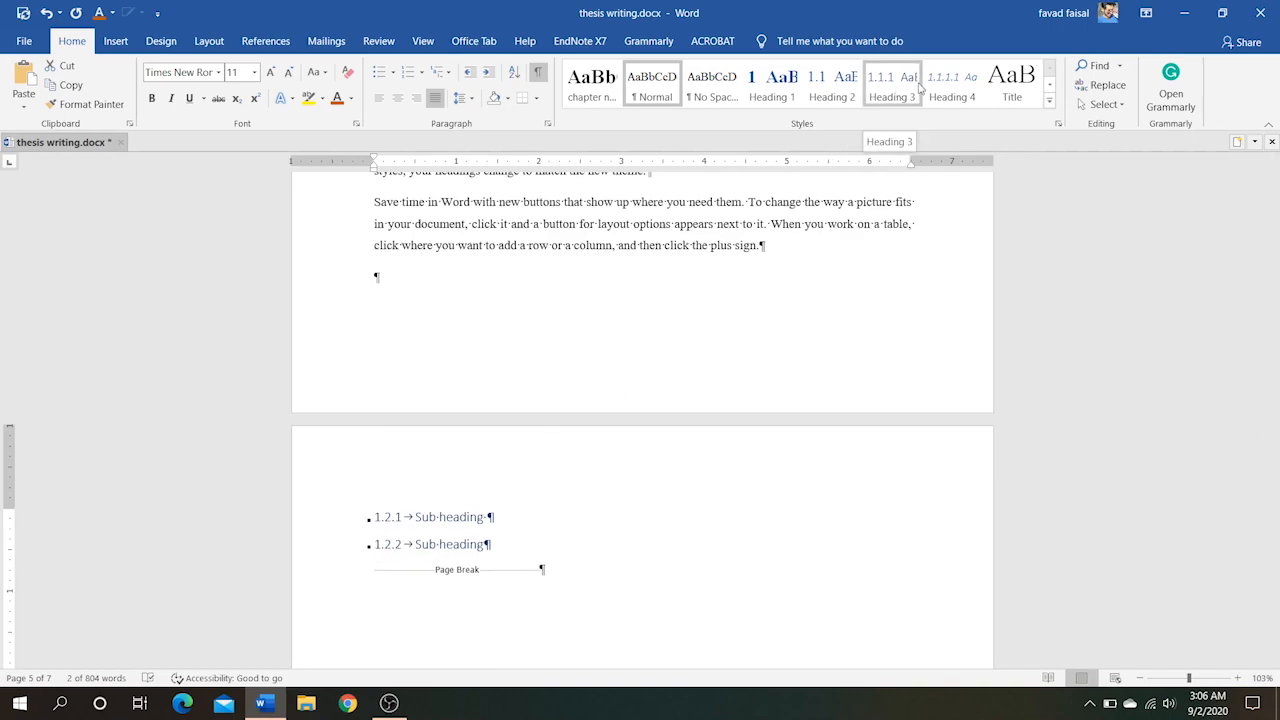
pyautogui.click(892, 80)
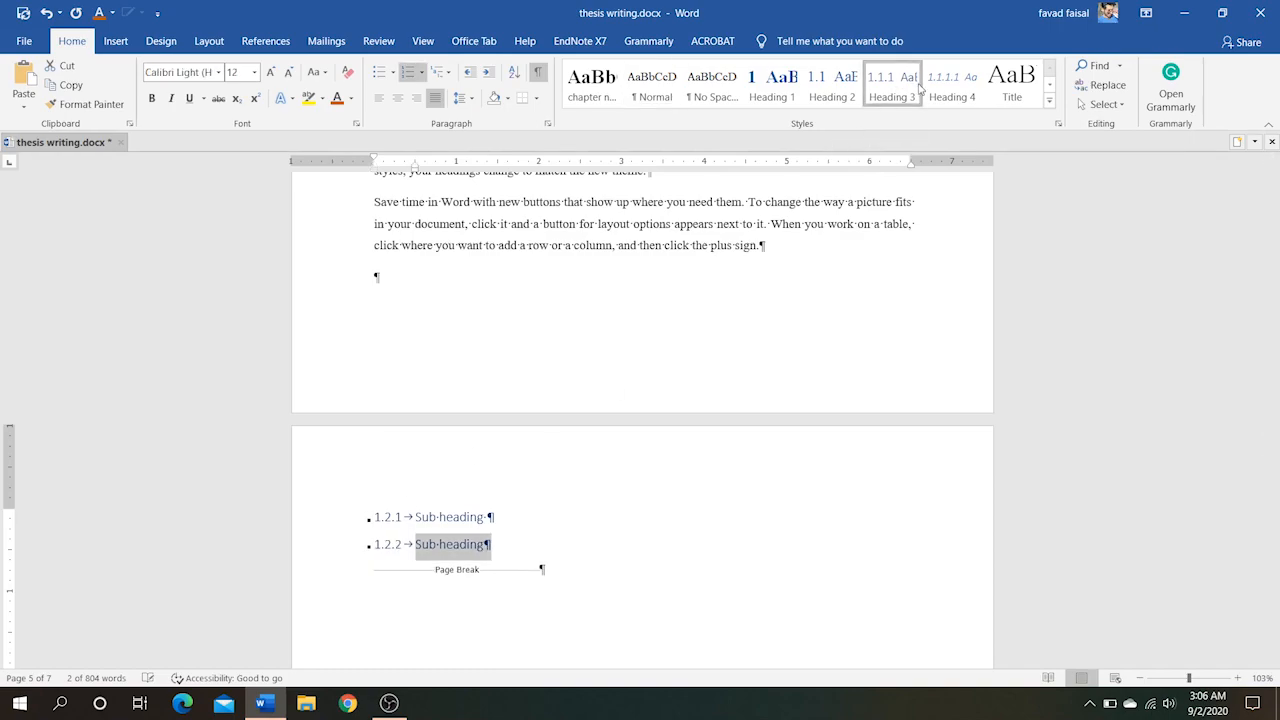
# - Set the font of sub heading 1.2.1 to Times New Roman and update the Heading 3 style to match it
pyautogui.scroll(-2, 638, 329)
pyautogui.scroll(3, 638, 327)
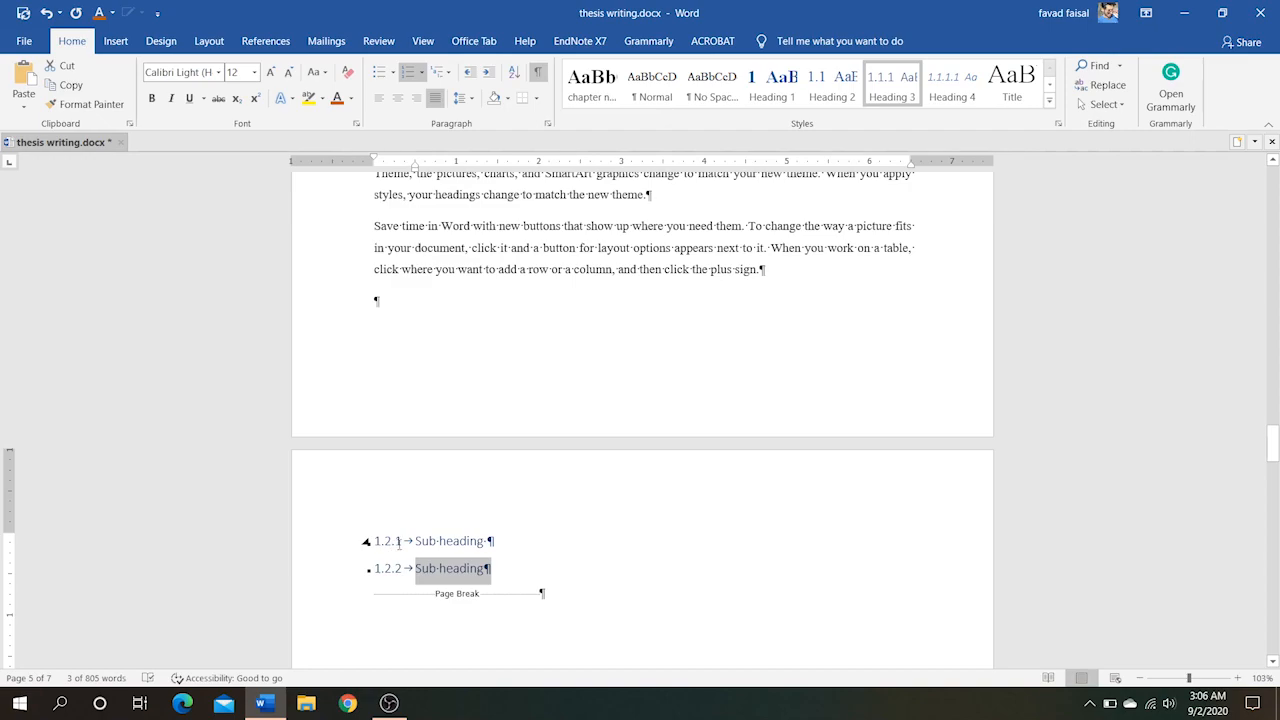
pyautogui.scroll(2, 412, 458)
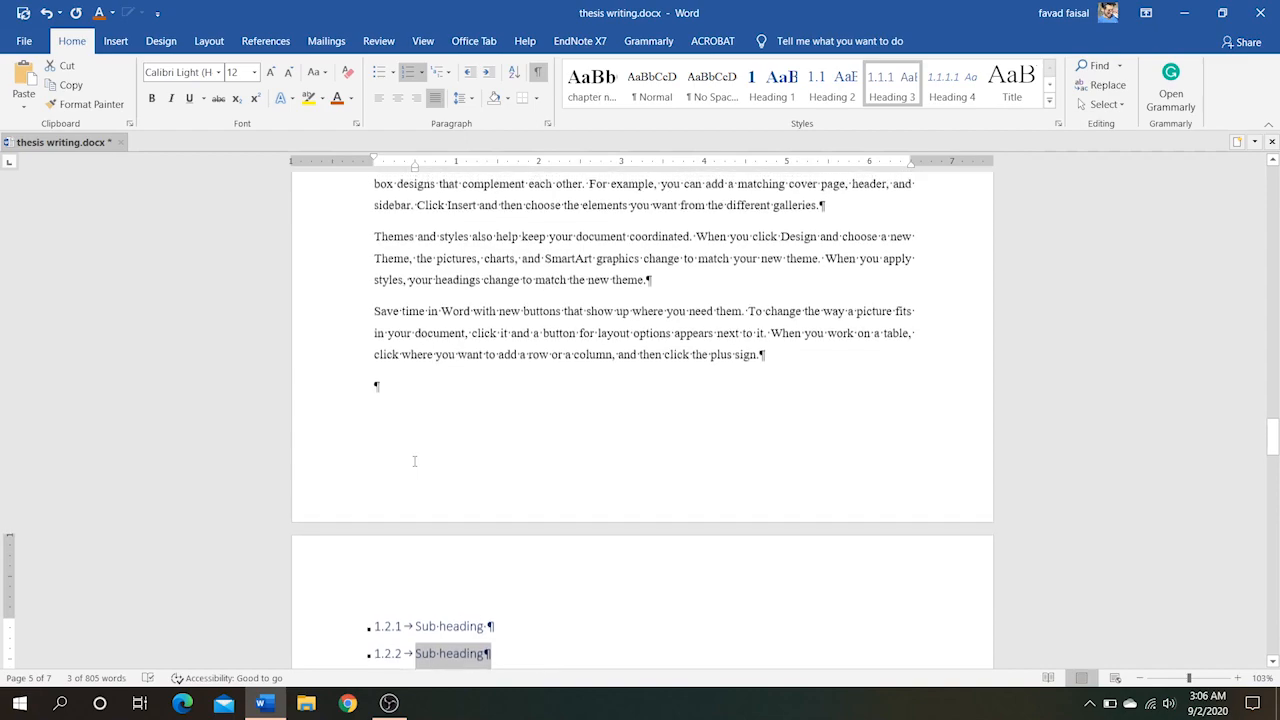
pyautogui.scroll(-4, 414, 458)
pyautogui.click(510, 470)
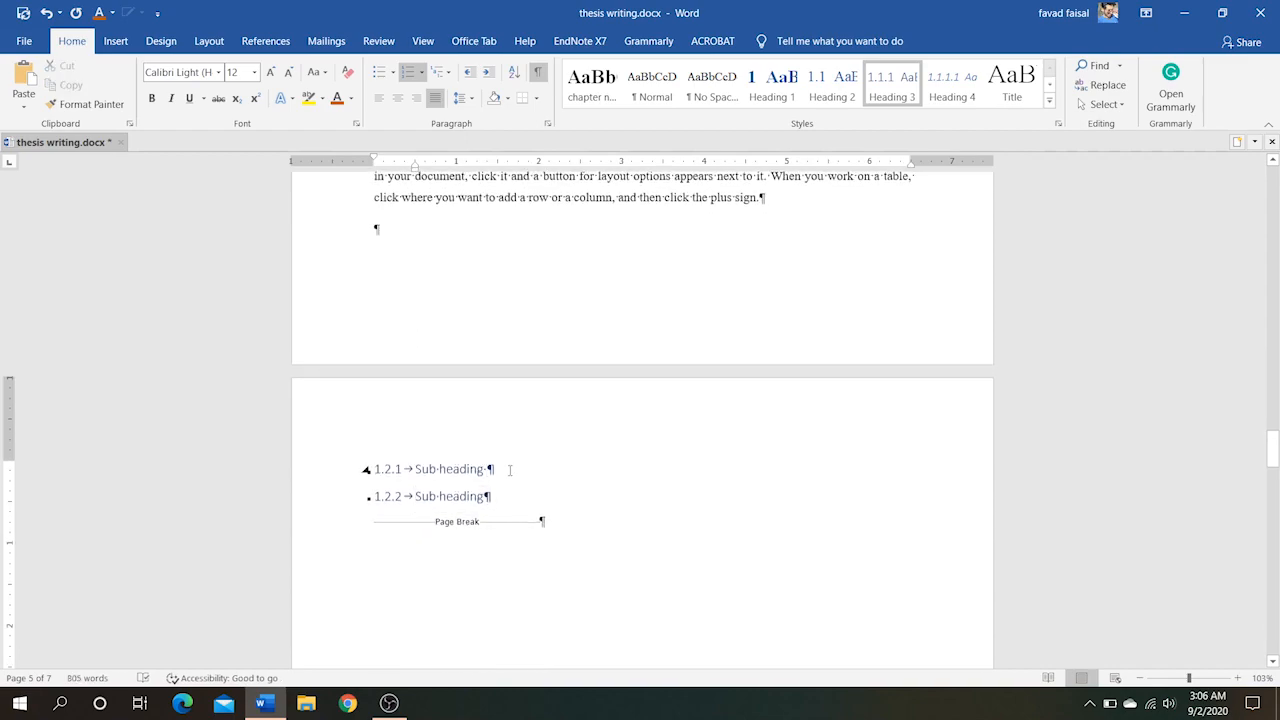
pyautogui.click(329, 470)
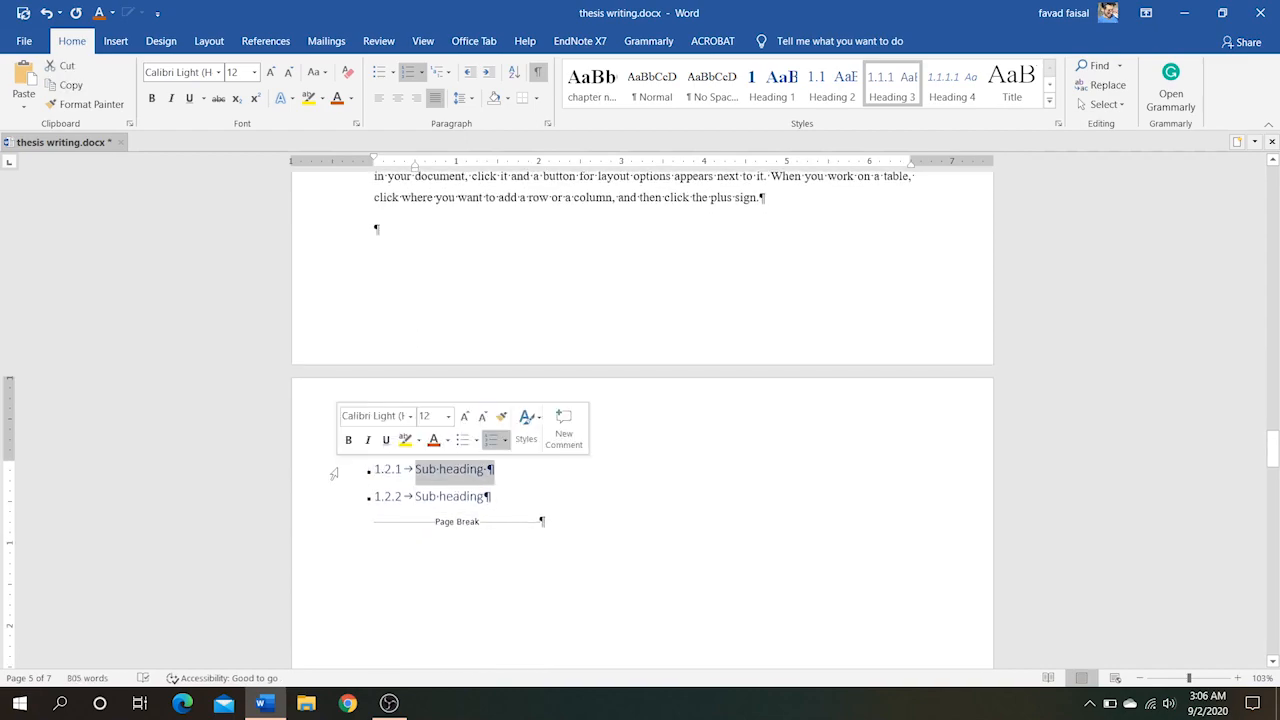
pyautogui.click(218, 72)
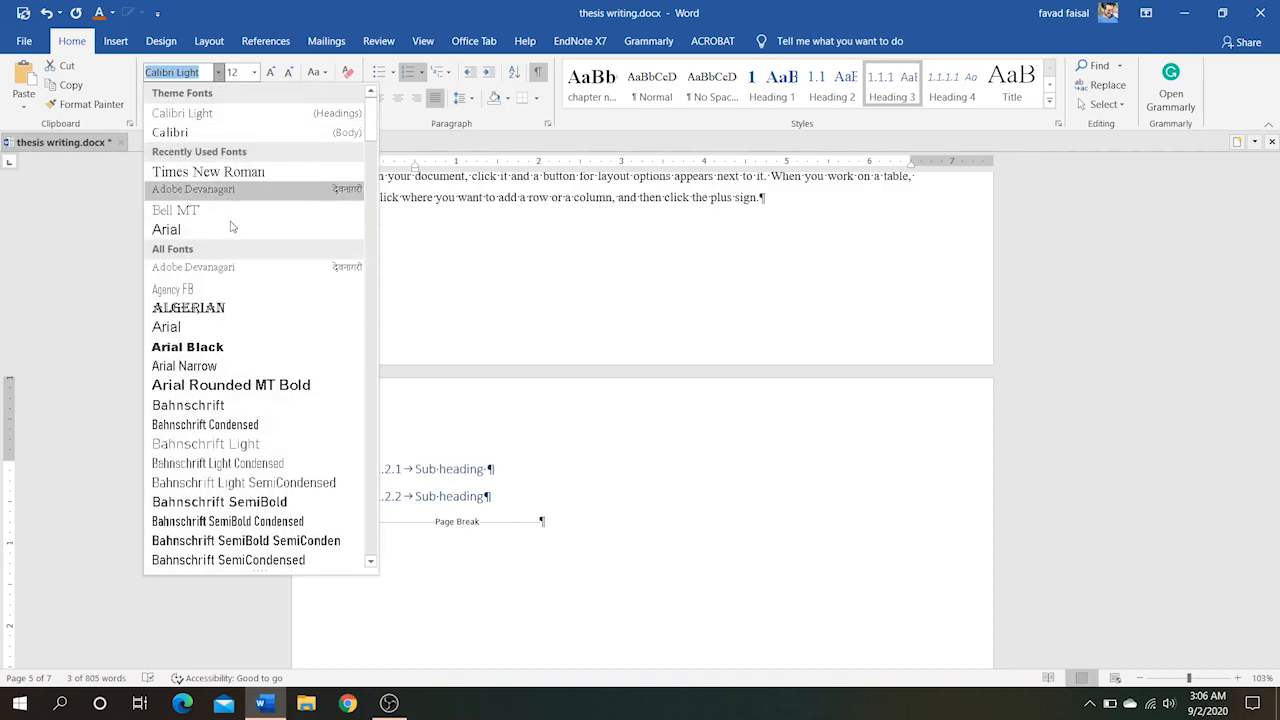
pyautogui.click(212, 167)
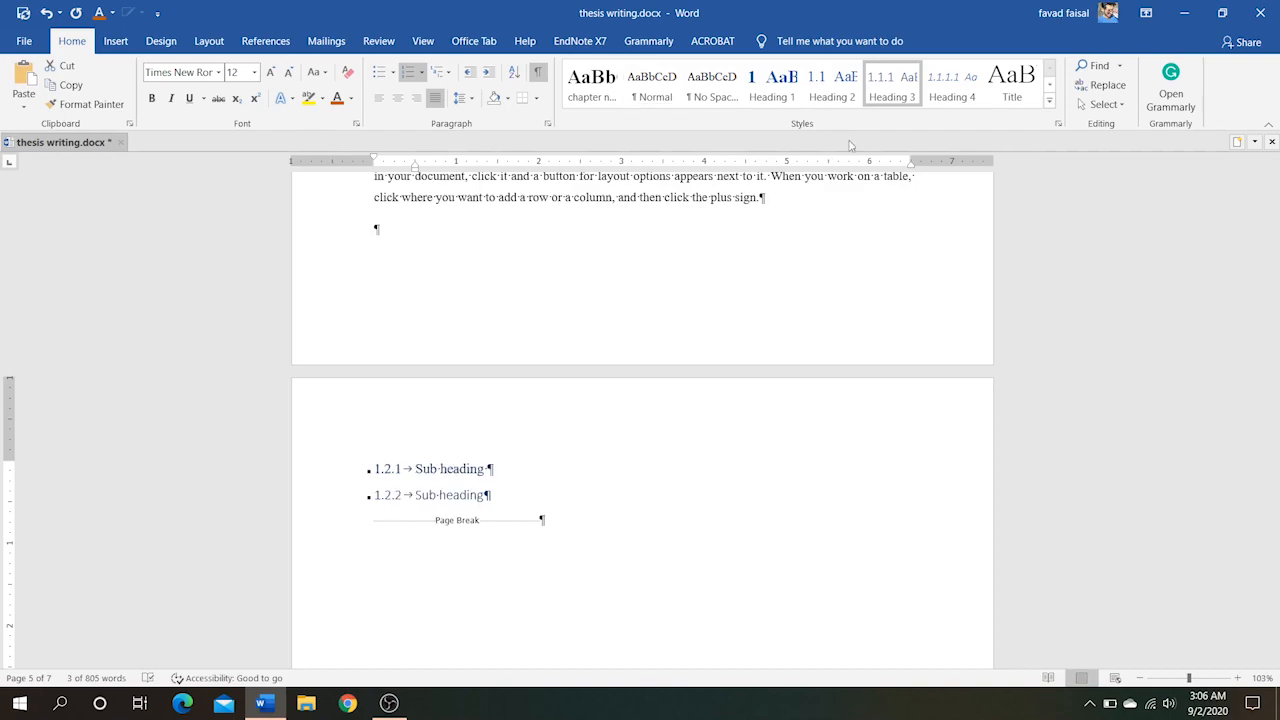
pyautogui.rightClick(899, 89)
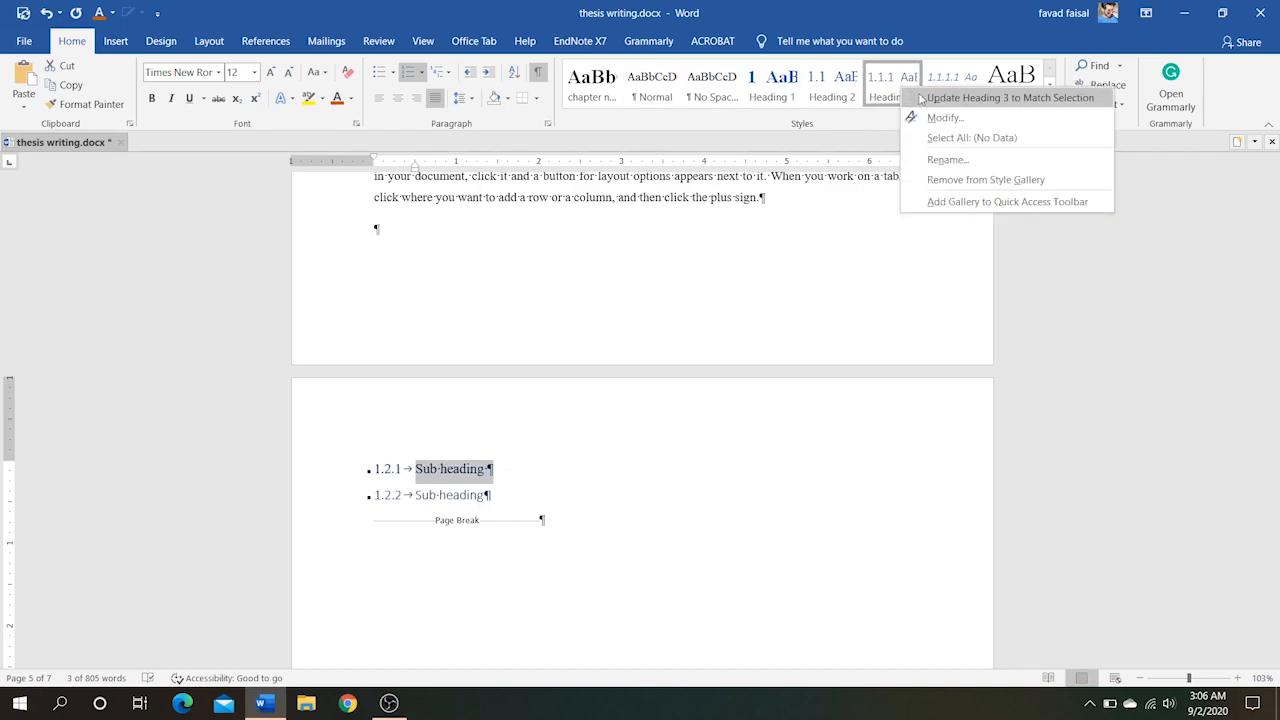
pyautogui.click(921, 98)
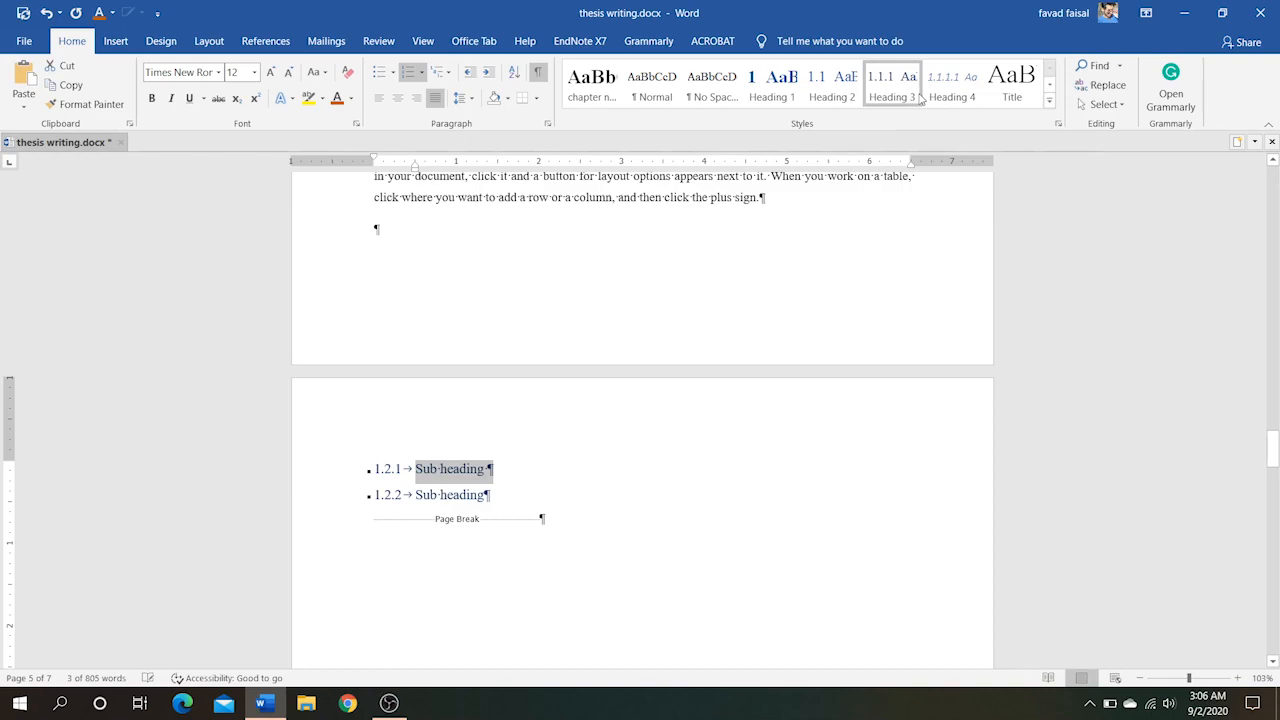
# - Insert four paragraphs of sample text starting "Video provides a powerful way" below each of the sub headings 1.2.1 and 1.2.2
pyautogui.click(504, 472)
pyautogui.press('Return')
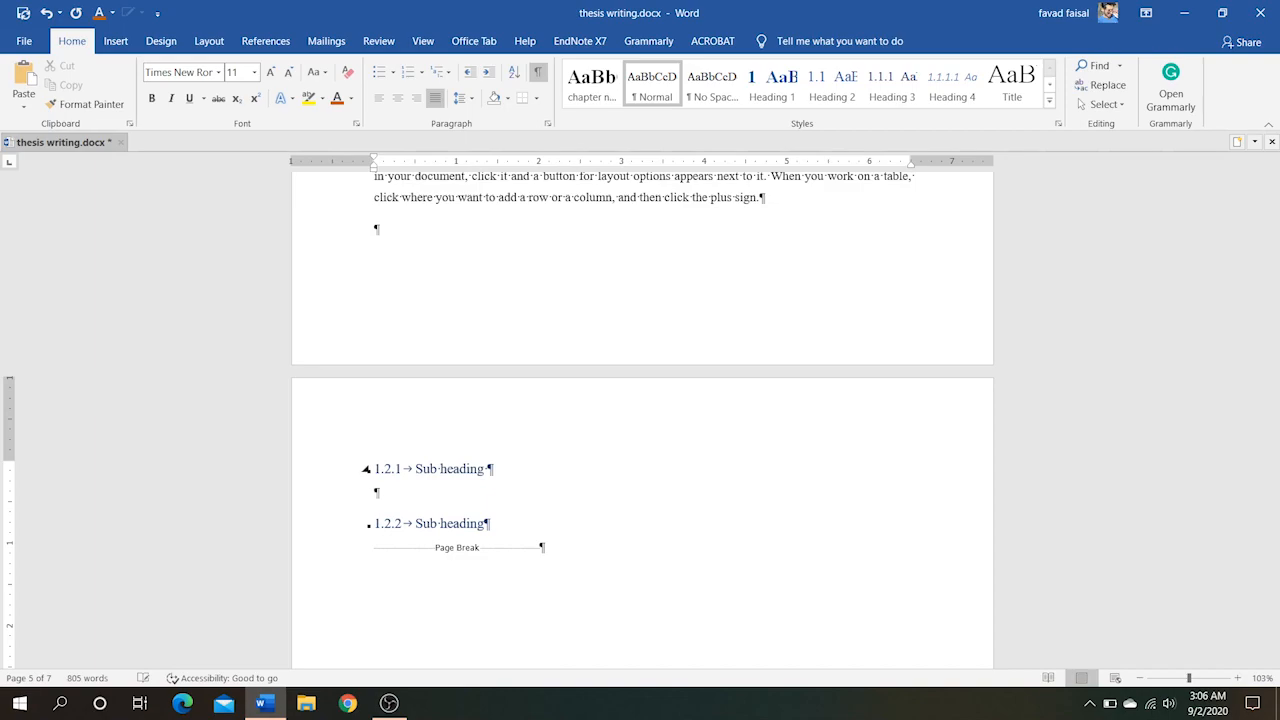
pyautogui.write('Video provides a powerful way to help you prove your point. When you click Online Video, you can paste in the embed code for the video you want to add. You can also type a keyword to search online for the video that best fits your document. To make your document look professionally produced, Word provides header, footer, cover page, and text box designs that complement each other. For example, you can add a matching cover page, header, and sidebar. Click Insert and then choose the elements you want from the different galleries. Themes and styles also help keep your document coordinated. When you click Design and choose a new Theme, the pictures, charts, and SmartArt graphics change to match your new theme. When you apply styles, your headings change to match the new theme. Save time in Word with new buttons that show up where you need them. To change the way a picture fits in your document, click it and a button for layout options appears next to it. When you work on a table, click where you want to add a row or a column, and then click the plus sign.')
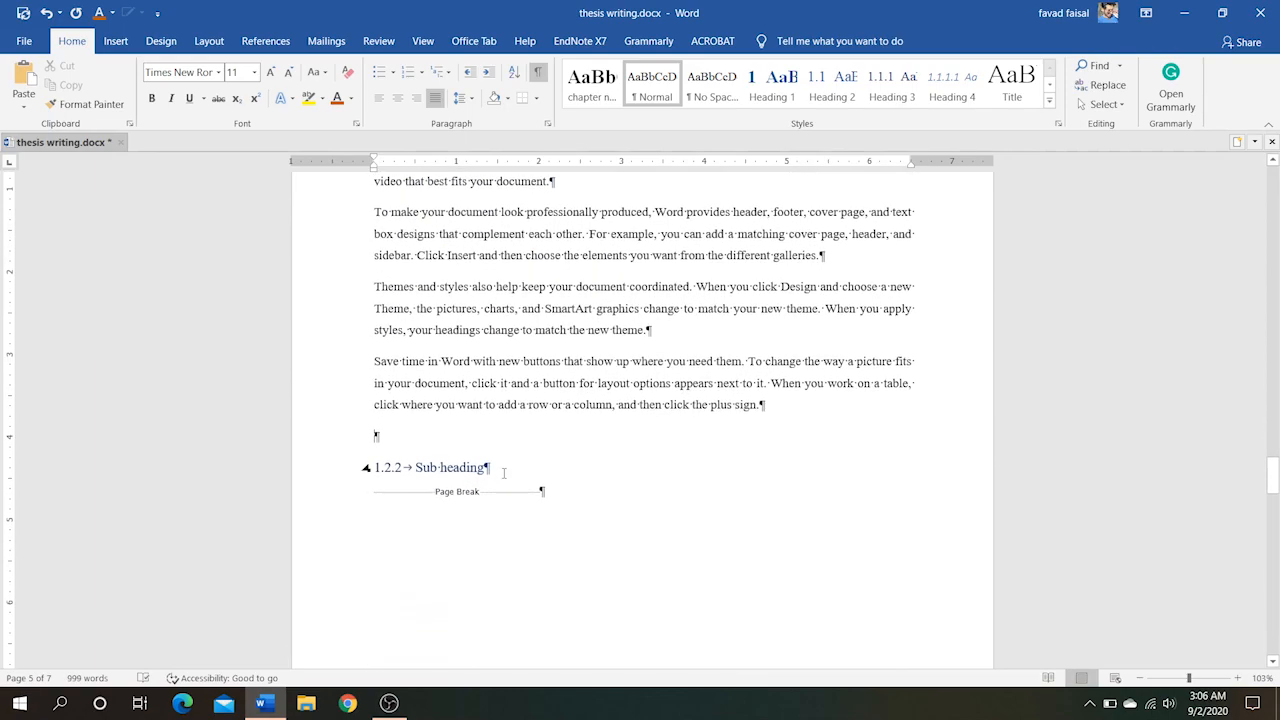
pyautogui.press('Return')
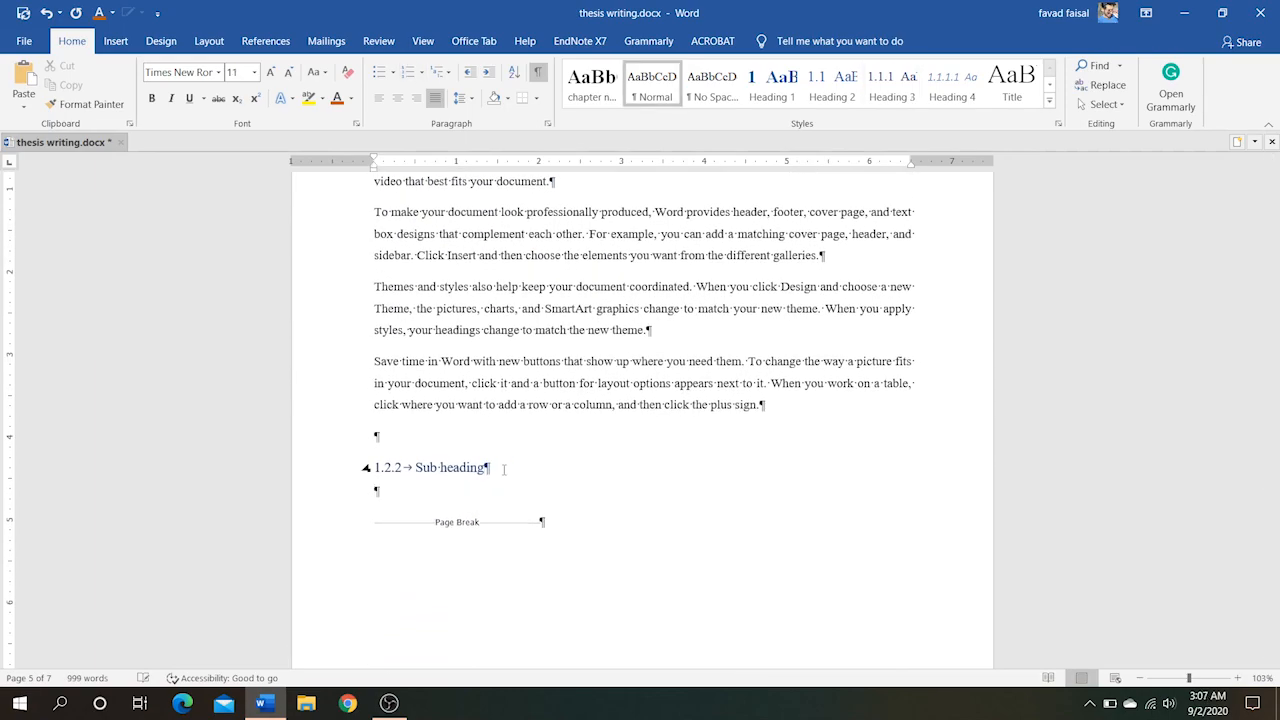
pyautogui.write('Video provides a powerful way to help you prove your point. When you click Online Video, you can paste in the embed code for the video you want to add. You can also type a keyword to search online for the video that best fits your document. To make your document look professionally produced, Word provides header, footer, cover page, and text box designs that complement each other. For example, you can add a matching cover page, header, and sidebar. Click Insert and then choose the elements you want from the different galleries. Themes and styles also help keep your document coordinated. When you click Design and choose a new Theme, the pictures, charts, and SmartArt graphics change to match your new theme. When you apply styles, your headings change to match the new theme. Save time in Word with new buttons that show up where you need them. To change the way a picture fits in your document, click it and a button for layout options appears next to it. When you work on a table, click where you want to add a row or a column, and then click the plus sign.')
# - Delete the empty lines above sub heading 1.2.2 and above the page break that ends the Introduction chapter
pyautogui.scroll(-5, 504, 470)
pyautogui.scroll(7, 504, 470)
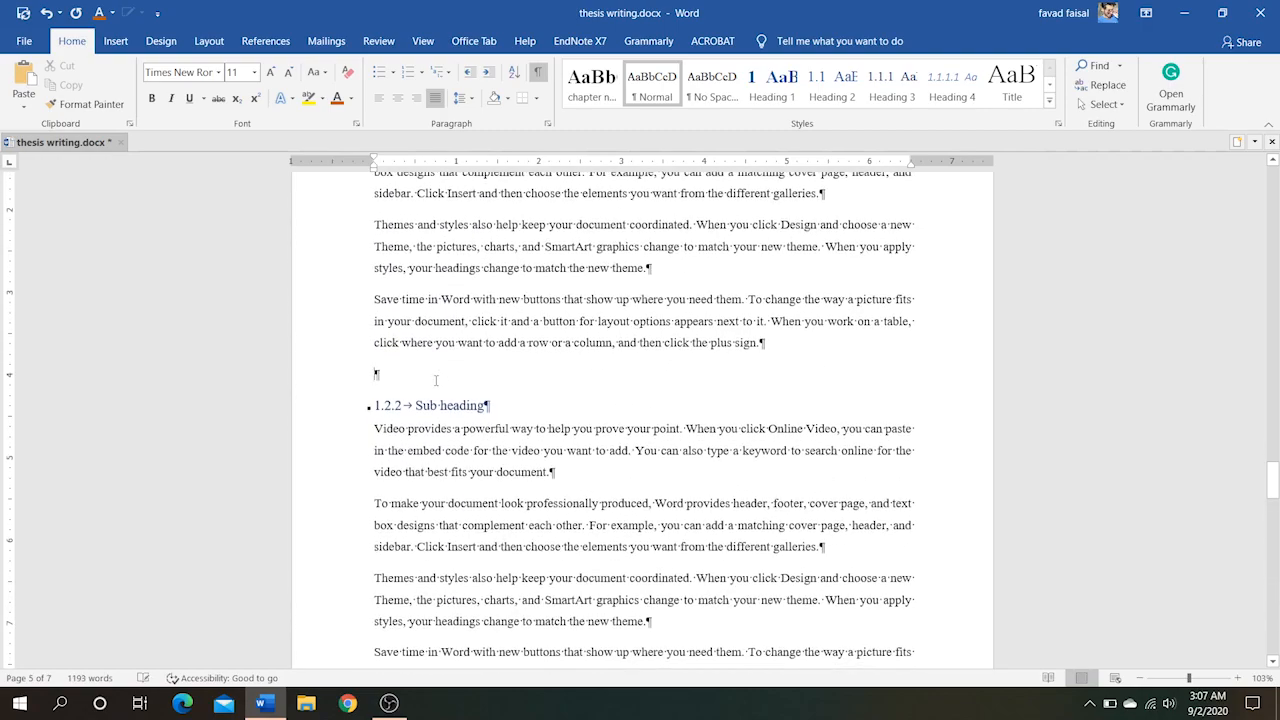
pyautogui.press('Delete')
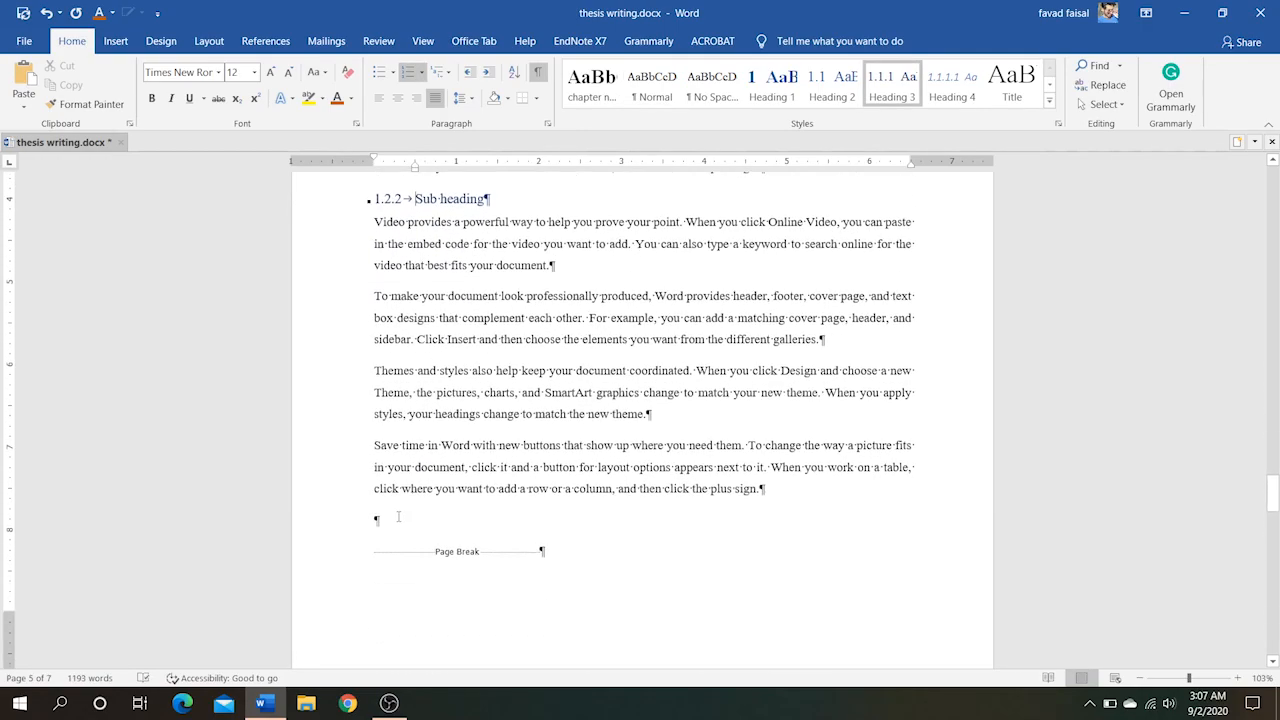
pyautogui.click(391, 522)
pyautogui.press('Delete')
# - Apply the Heading 2 style to the "Heading 1" line below the Methodology heading in chapter 2
pyautogui.scroll(-5, 397, 518)
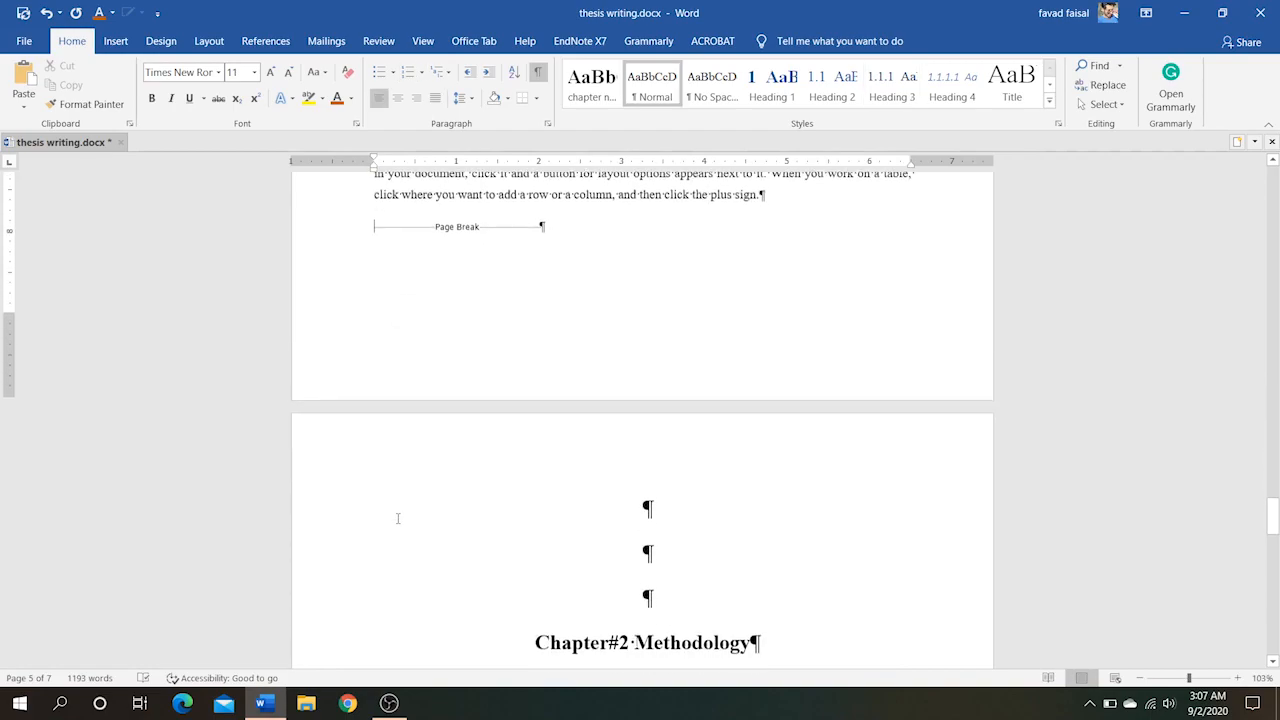
pyautogui.scroll(10, 397, 518)
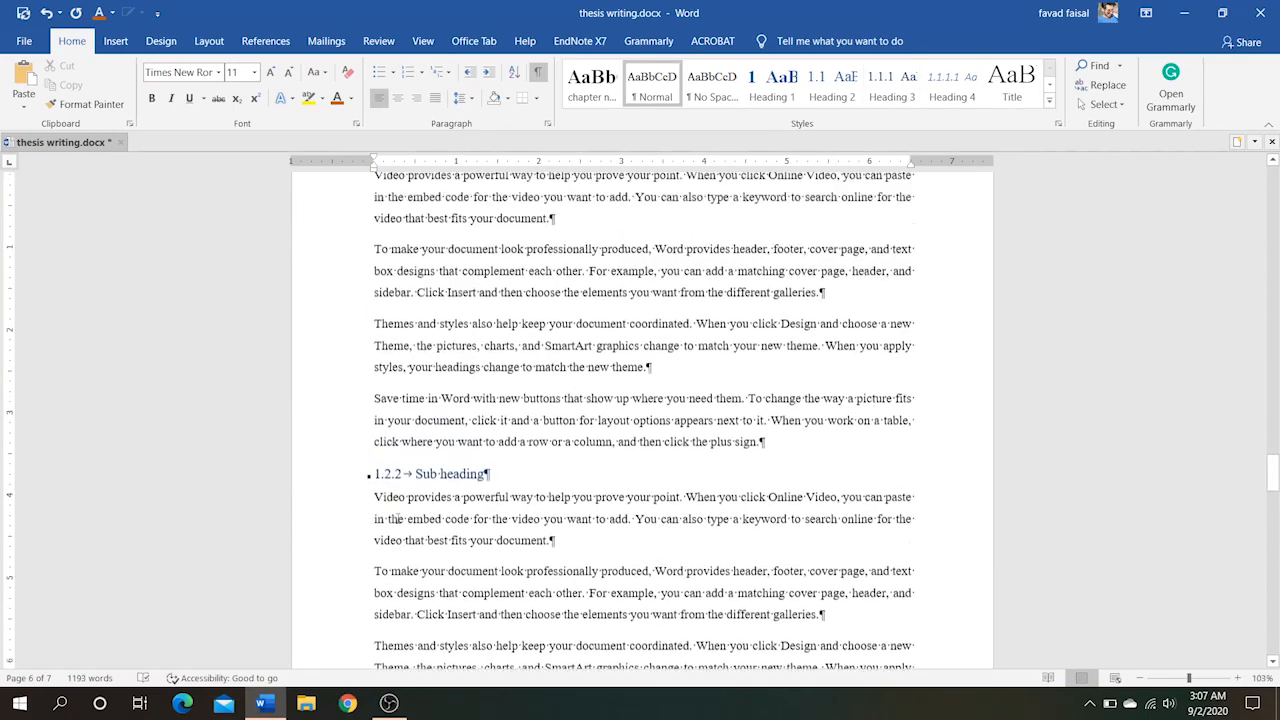
pyautogui.scroll(5, 398, 518)
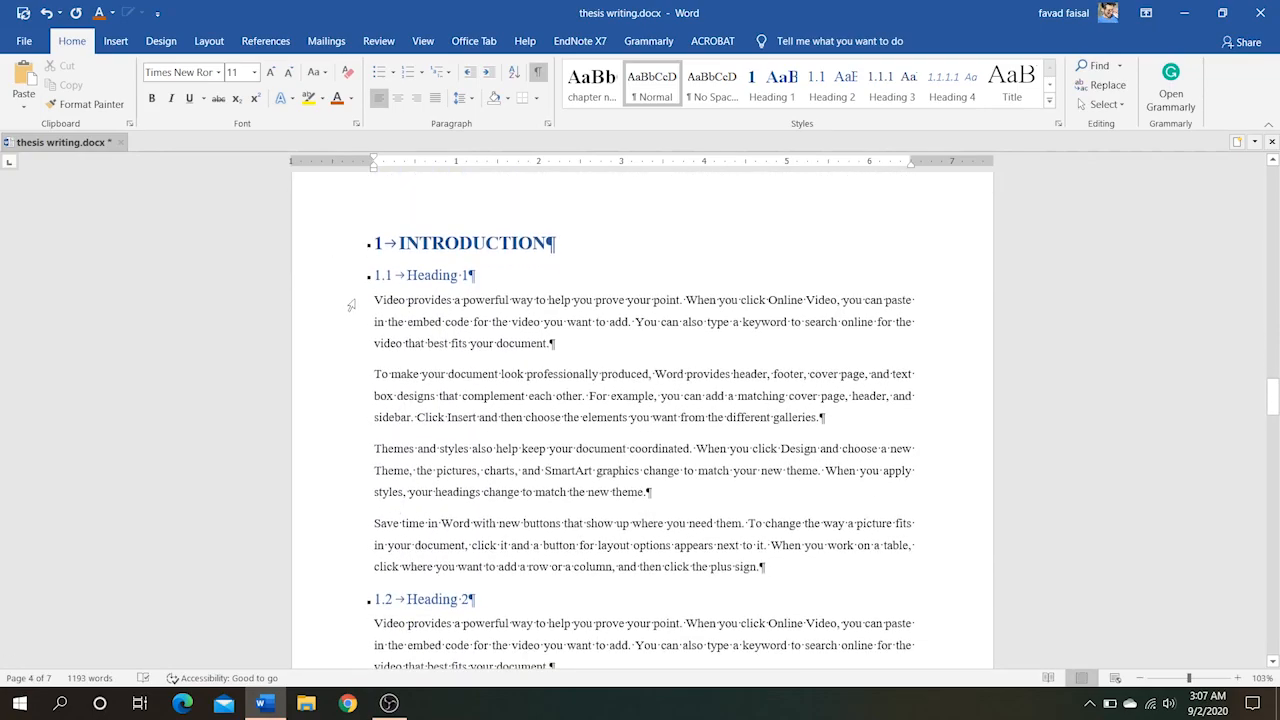
pyautogui.scroll(-10, 419, 410)
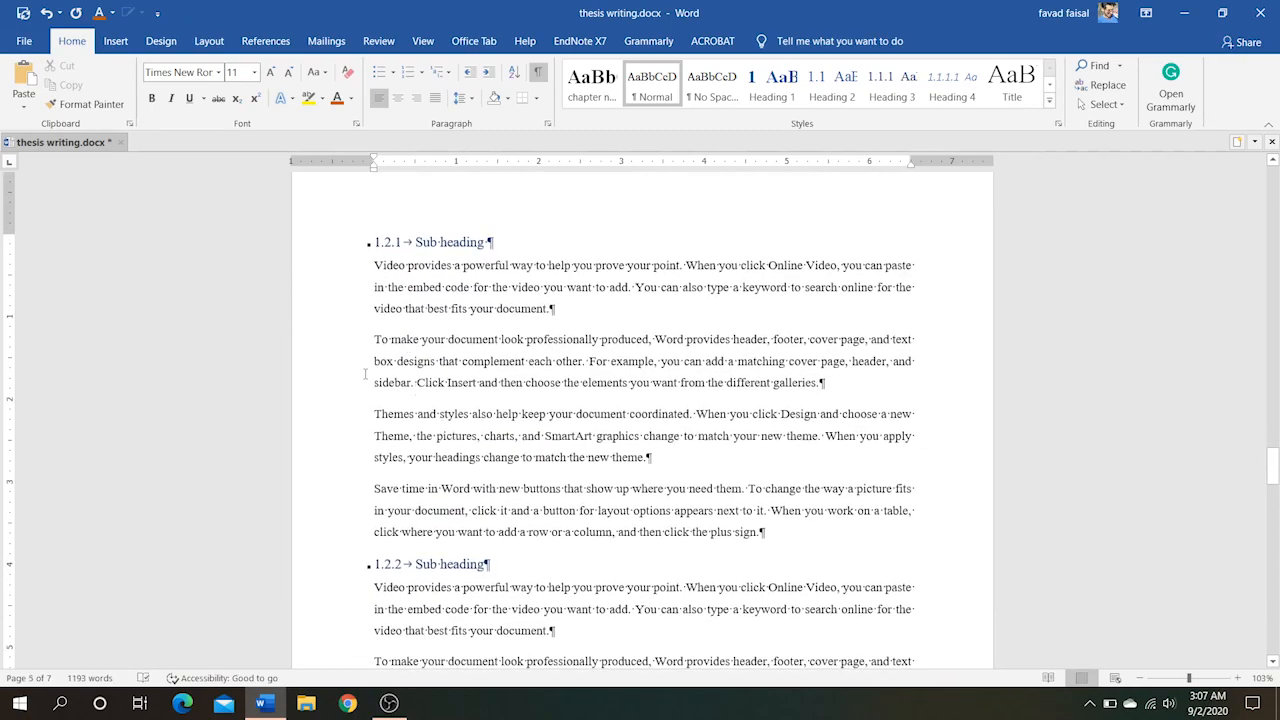
pyautogui.scroll(-8, 380, 549)
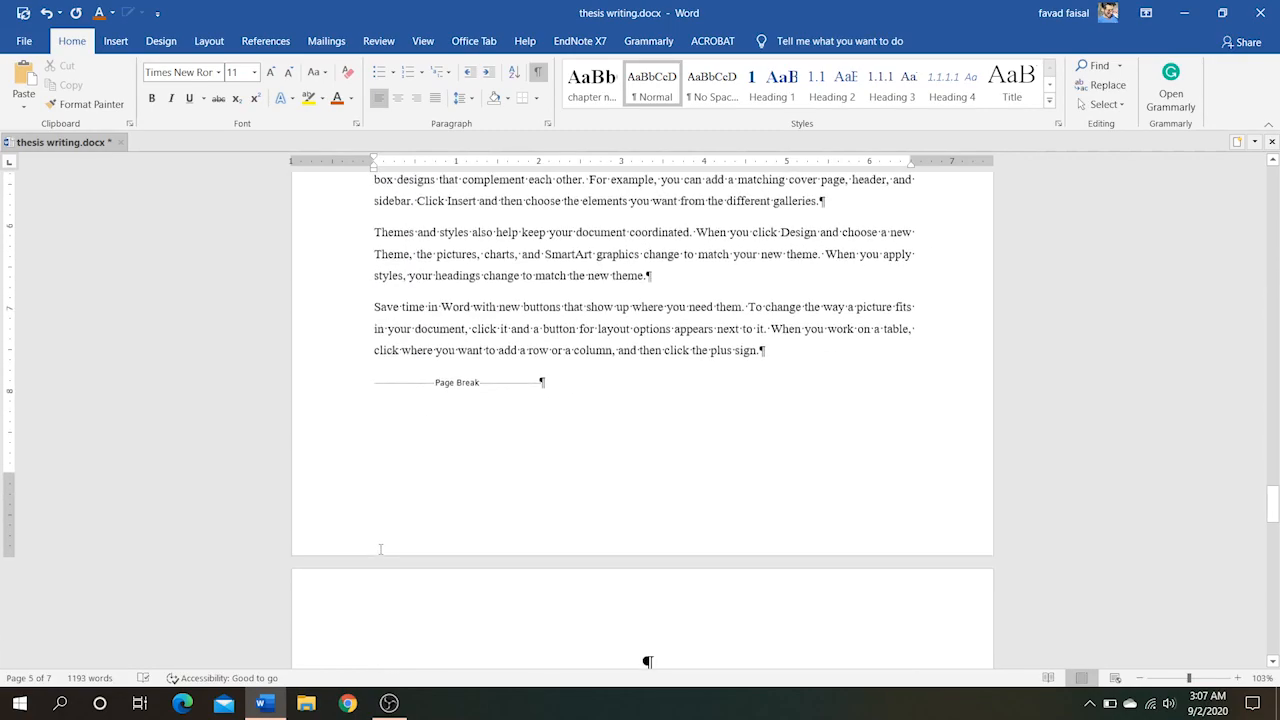
pyautogui.scroll(-8, 380, 549)
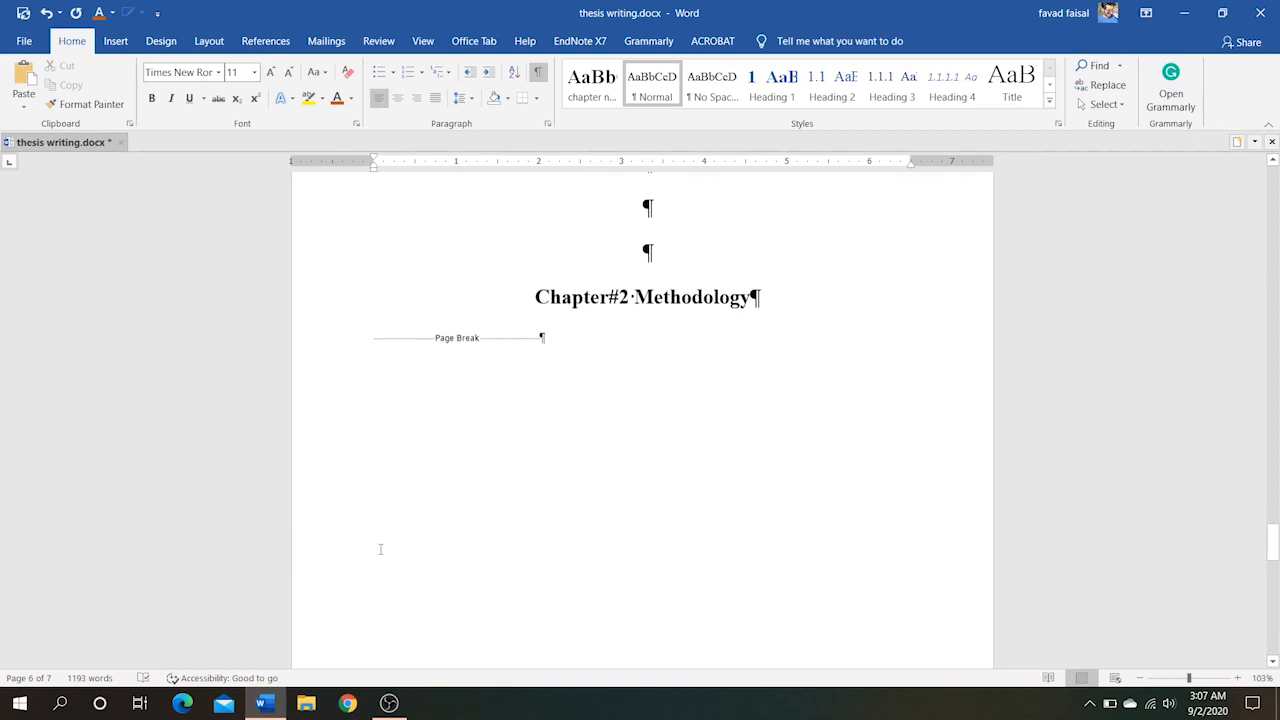
pyautogui.scroll(-8, 380, 549)
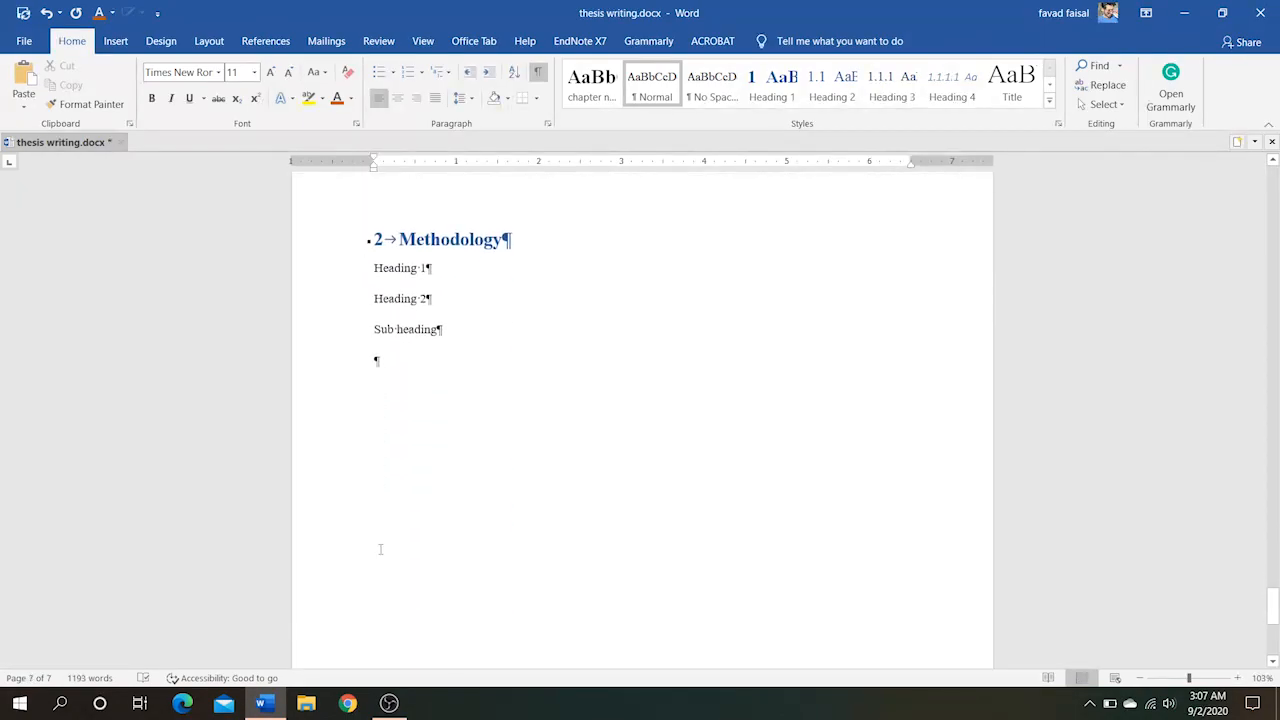
pyautogui.click(322, 278)
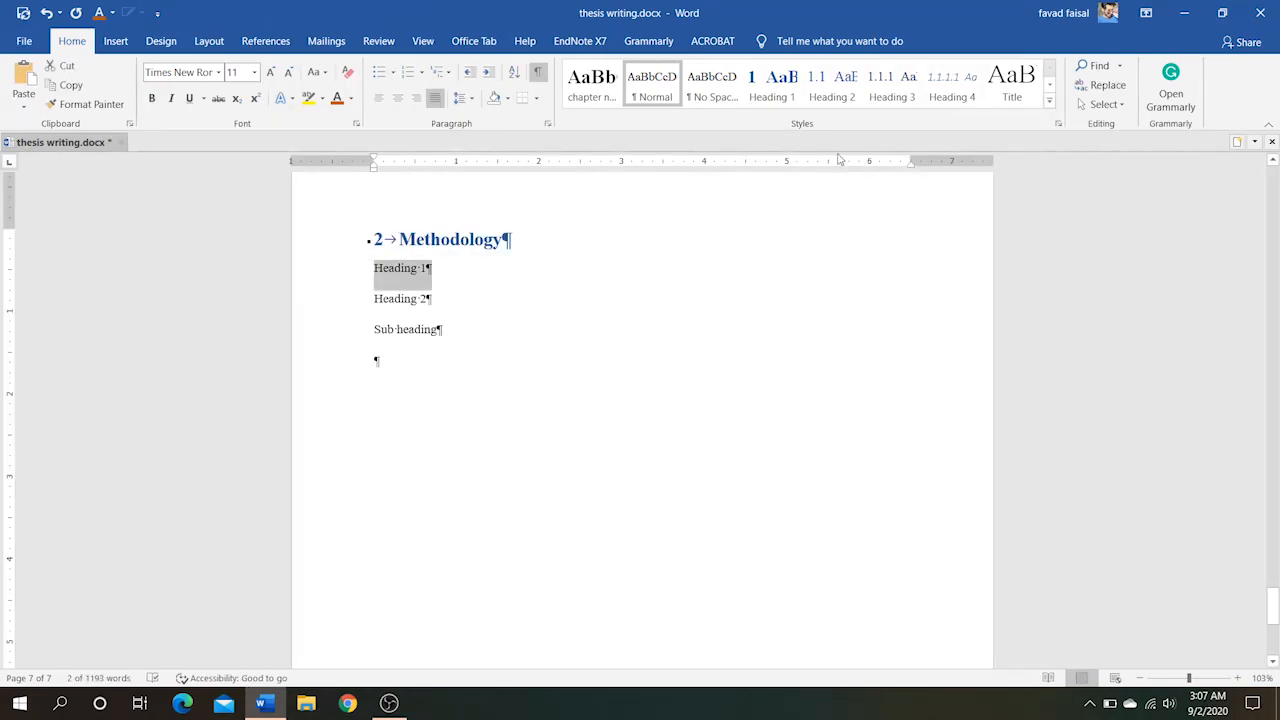
pyautogui.click(845, 100)
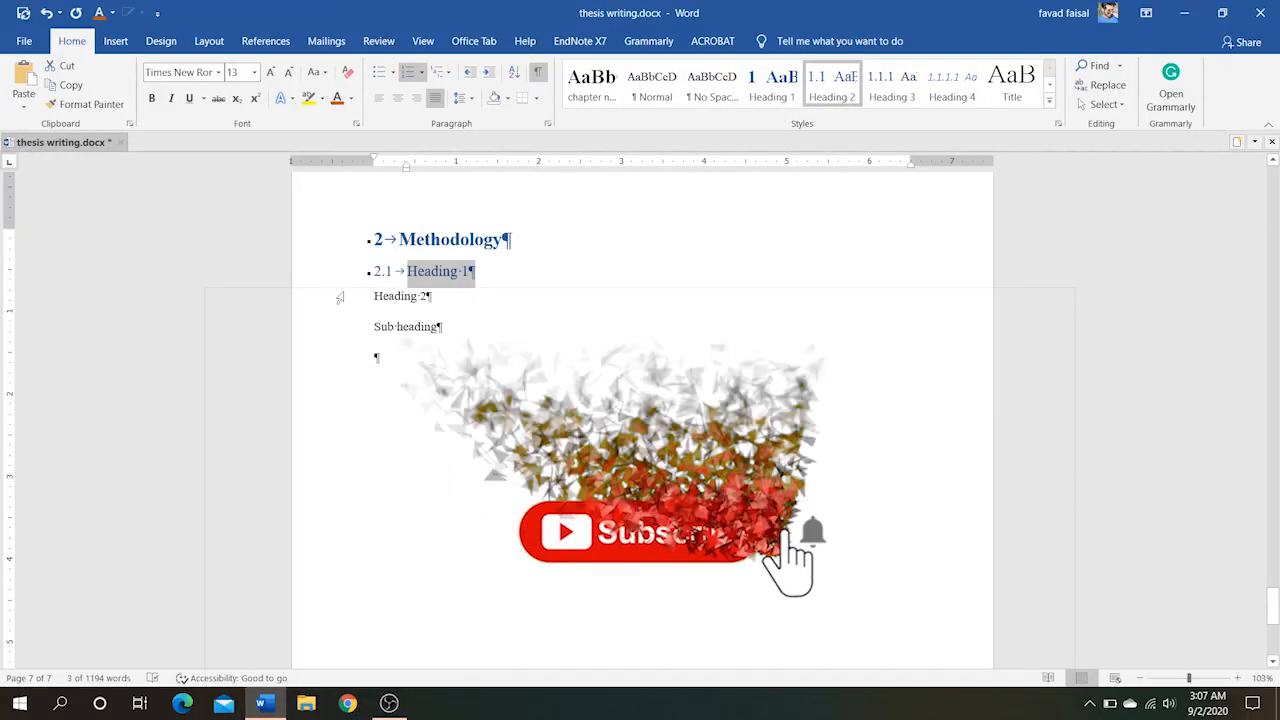
# - Apply the Heading 2 style to the "Heading 2" line and the Heading 3 style to the "Sub heading" line in chapter 2
pyautogui.click(341, 297)
pyautogui.click(832, 85)
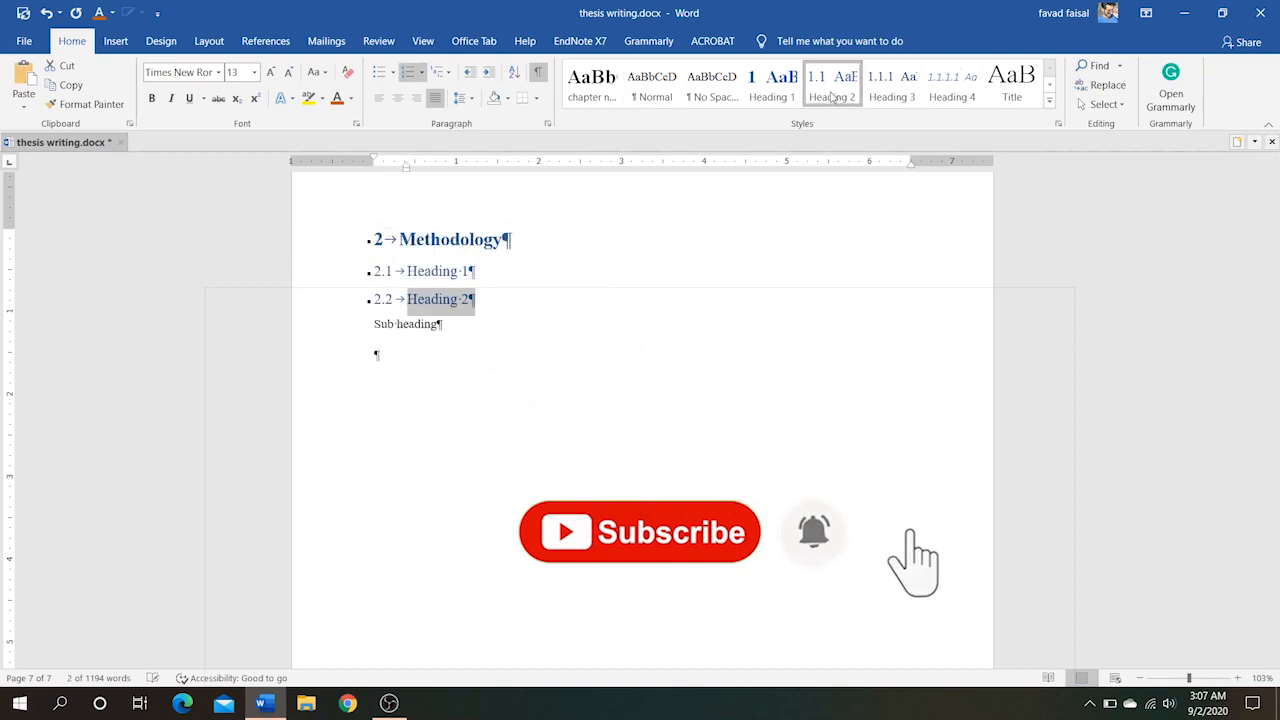
pyautogui.click(331, 340)
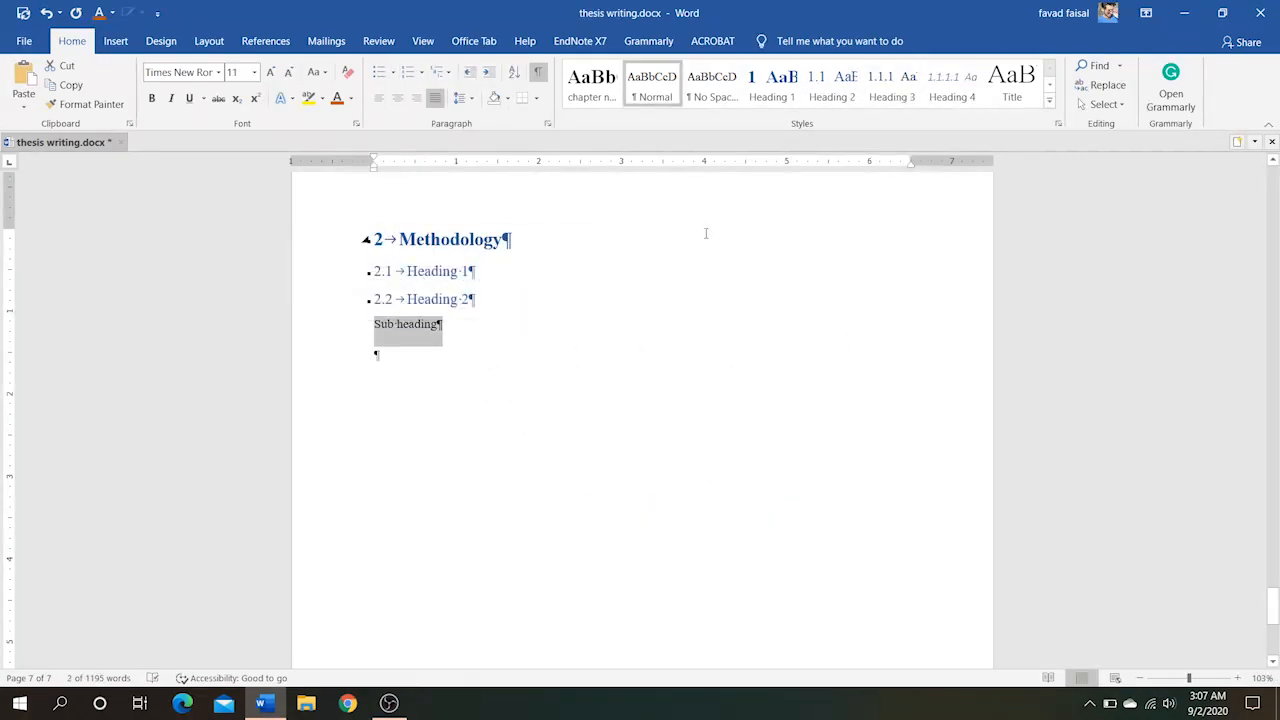
pyautogui.click(906, 82)
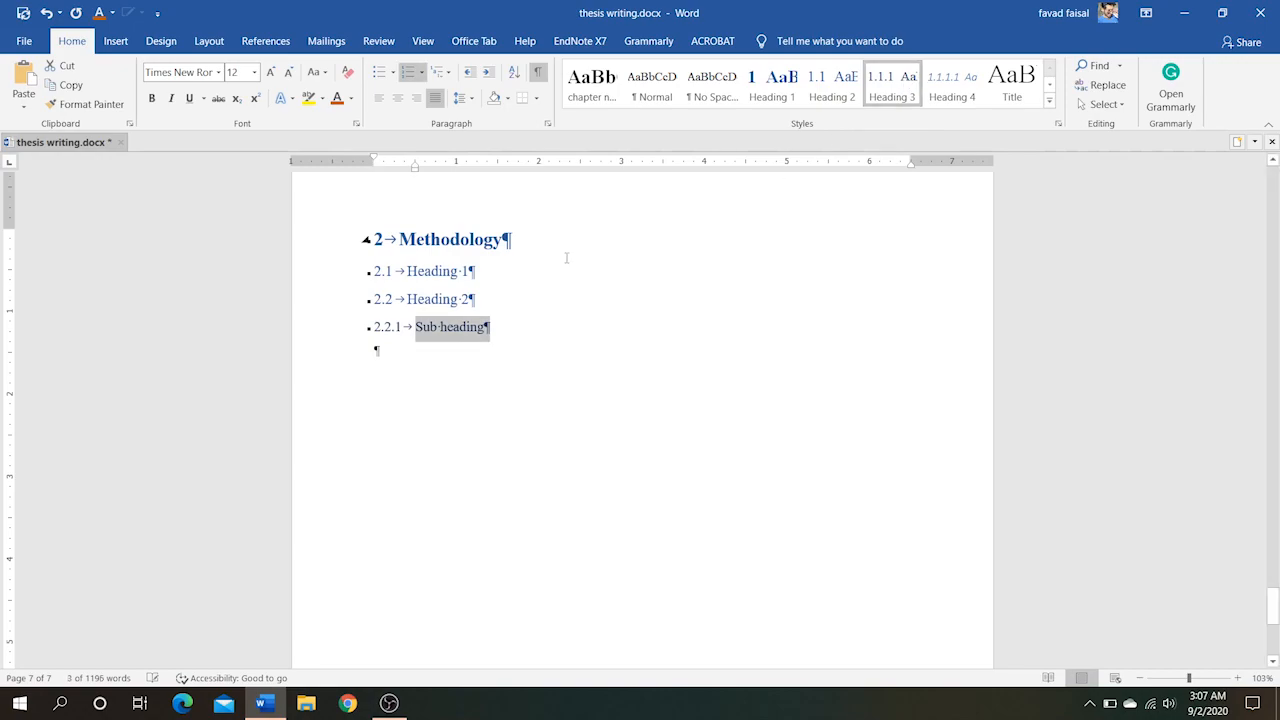
# - Insert four paragraphs of sample text starting "Video provides a powerful way" below heading 2.1 and delete the empty line above heading 2.2
pyautogui.click(486, 277)
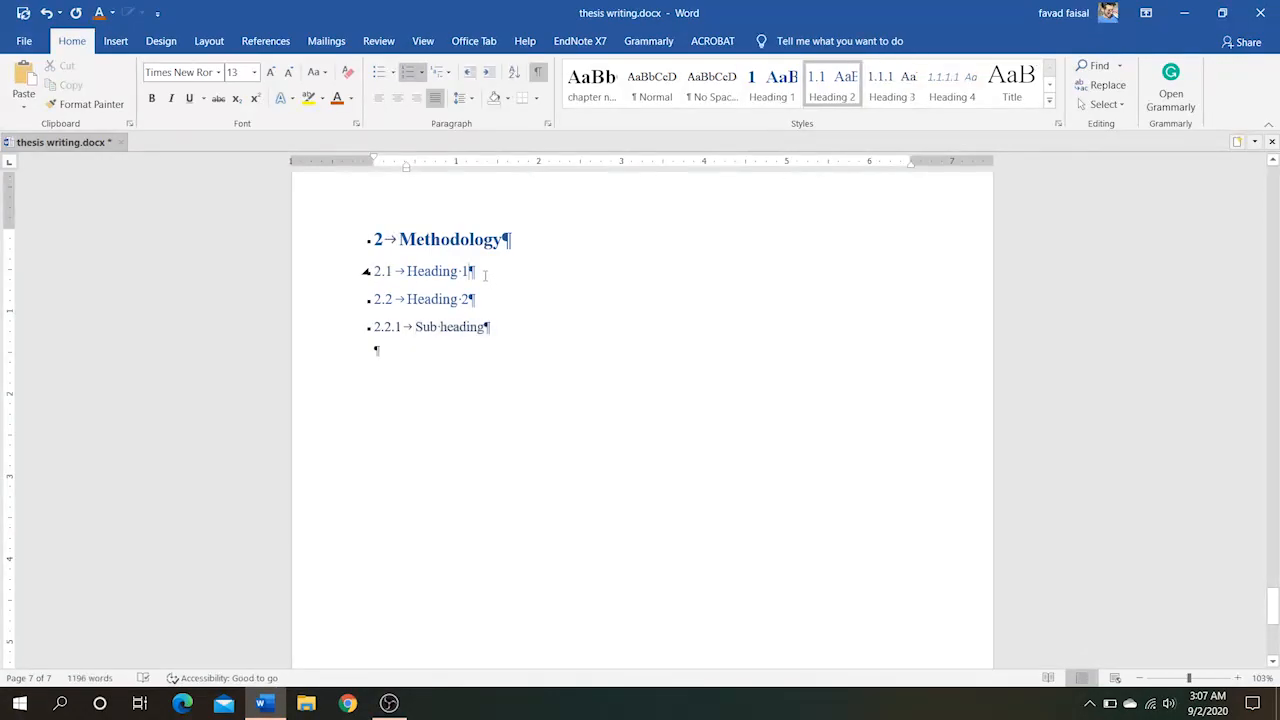
pyautogui.press('Return')
pyautogui.write('Video provides a powerful way to help you prove your point. When you click Online Video, you can paste in the embed code for the video you want to add. You can also type a keyword to search online for the video that best fits your document. To make your document look professionally produced, Word provides header, footer, cover page, and text box designs that complement each other. For example, you can add a matching cover page, header, and sidebar. Click Insert and then choose the elements you want from the different galleries. Themes and styles also help keep your document coordinated. When you click Design and choose a new Theme, the pictures, charts, and SmartArt graphics change to match your new theme. When you apply styles, your headings change to match the new theme. Save time in Word with new buttons that show up where you need them. To change the way a picture fits in your document, click it and a button for layout options appears next to it. When you work on a table, click where you want to add a row or a column, and then click the plus sign.')
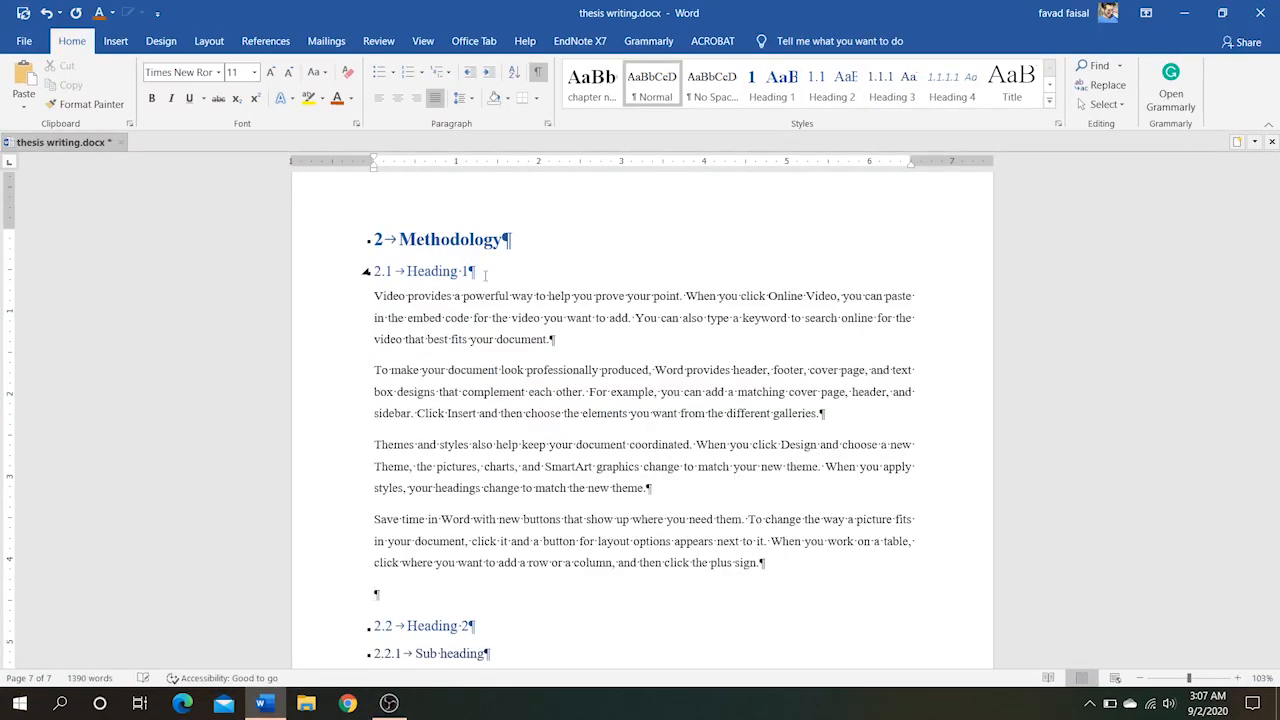
pyautogui.press('Delete')
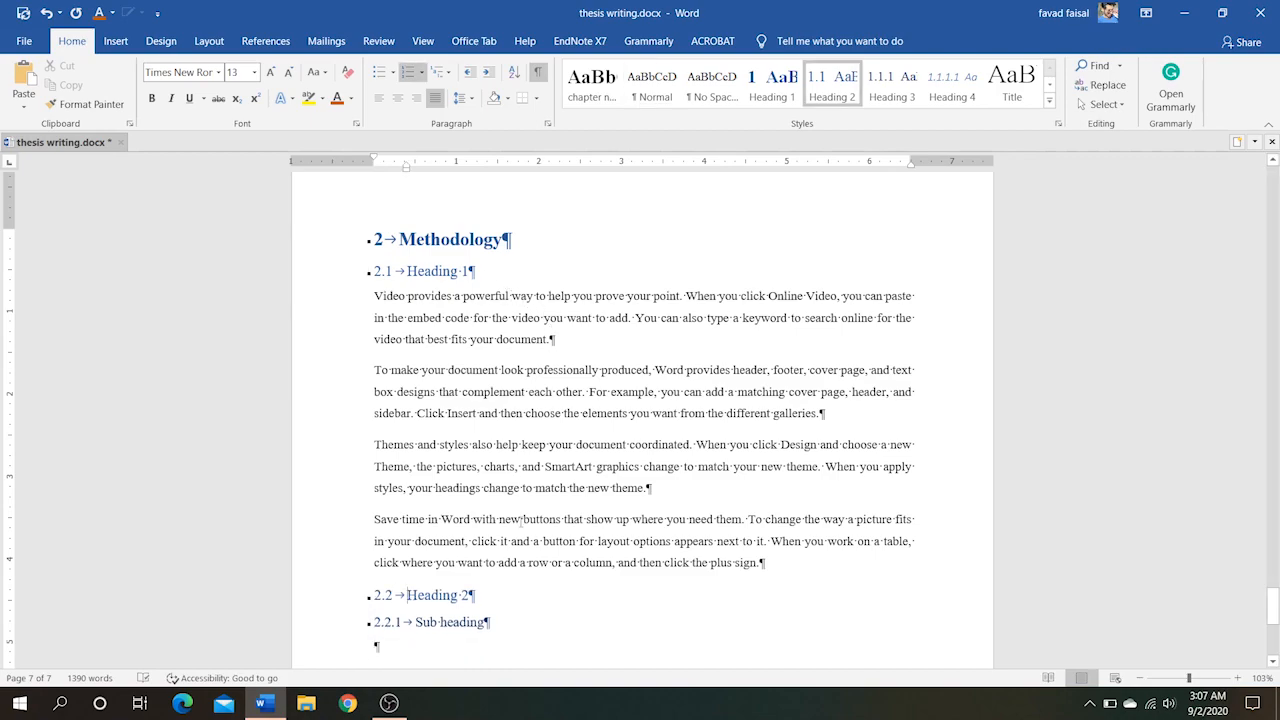
# - Insert the same four paragraphs of sample text below heading 2.2 and below sub heading 2.2.1 in the Methodology chapter
pyautogui.press('Return')
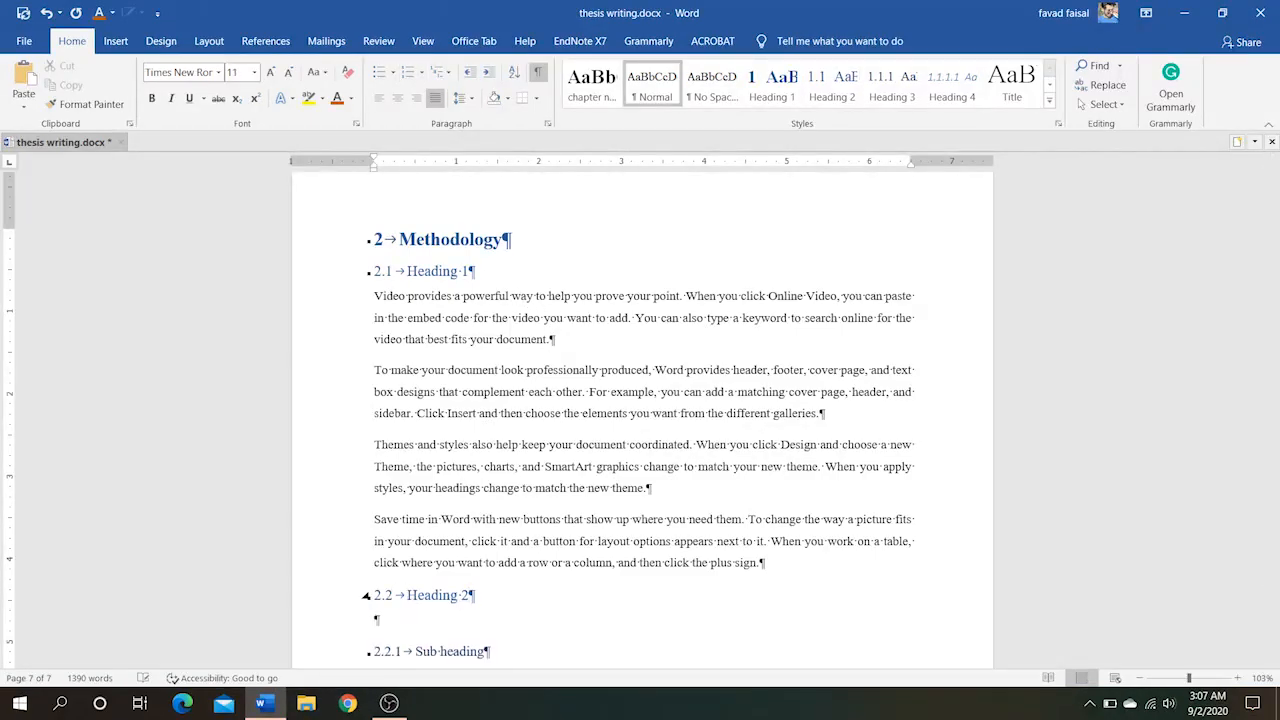
pyautogui.write('Video provides a powerful way to help you prove your point. When you click Online Video, you can paste in the embed code for the video you want to add. You can also type a keyword to search online for the video that best fits your document. To make your document look professionally produced, Word provides header, footer, cover page, and text box designs that complement each other. For example, you can add a matching cover page, header, and sidebar. Click Insert and then choose the elements you want from the different galleries. Themes and styles also help keep your document coordinated. When you click Design and choose a new Theme, the pictures, charts, and SmartArt graphics change to match your new theme. When you apply styles, your headings change to match the new theme. Save time in Word with new buttons that show up where you need them. To change the way a picture fits in your document, click it and a button for layout options appears next to it. When you work on a table, click where you want to add a row or a column, and then click the plus sign.')
pyautogui.scroll(-3, 509, 597)
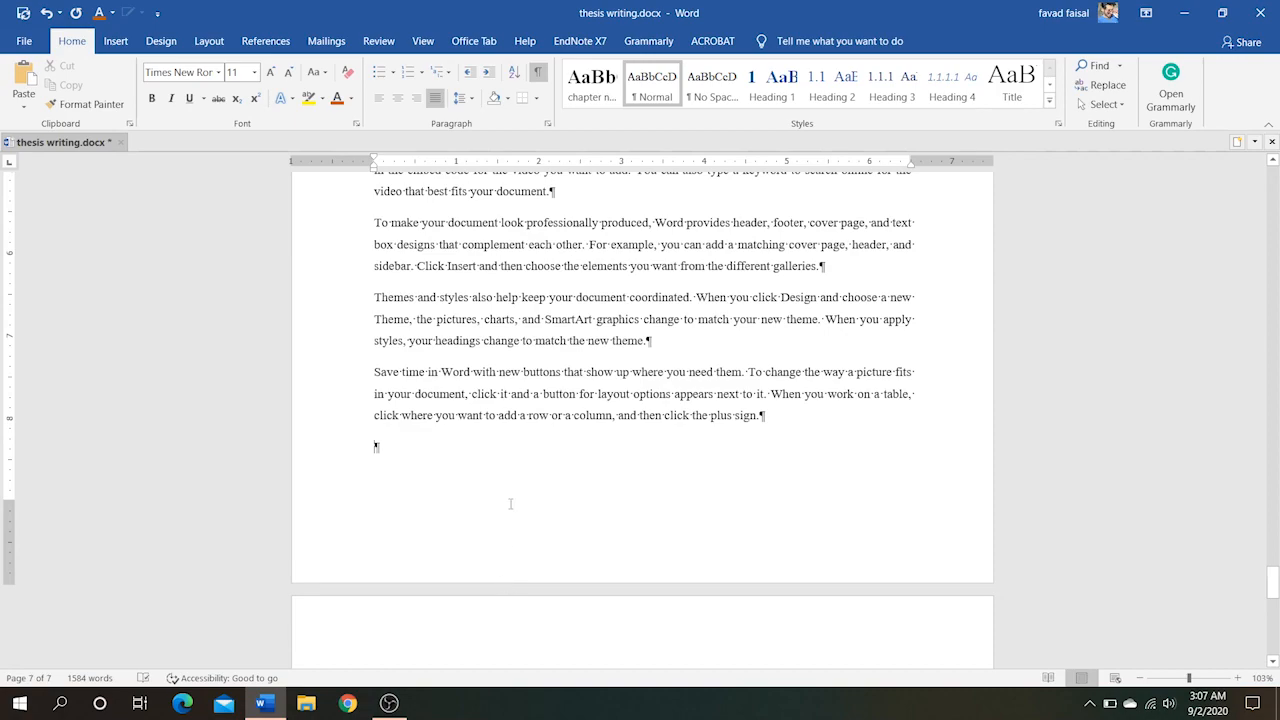
pyautogui.scroll(-3, 510, 503)
pyautogui.click(508, 463)
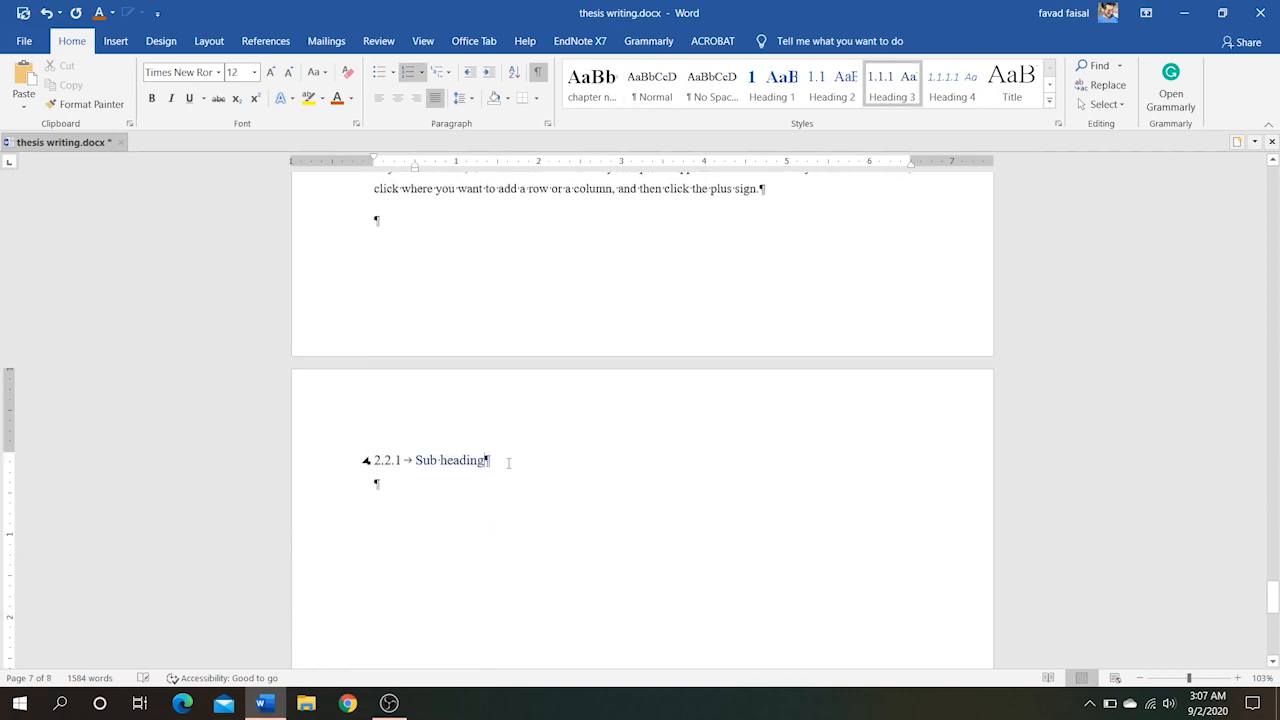
pyautogui.click(449, 487)
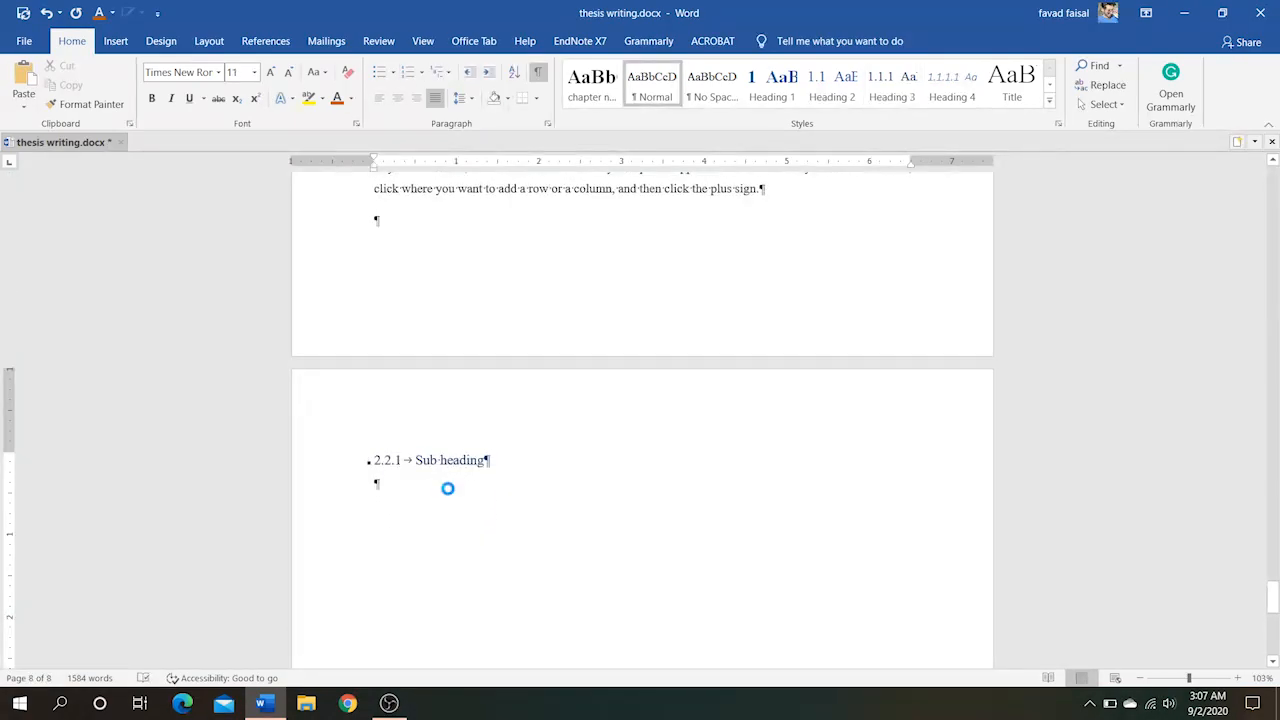
pyautogui.write('Video provides a powerful way to help you prove your point. When you click Online Video, you can paste in the embed code for the video you want to add. You can also type a keyword to search online for the video that best fits your document. To make your document look professionally produced, Word provides header, footer, cover page, and text box designs that complement each other. For example, you can add a matching cover page, header, and sidebar. Click Insert and then choose the elements you want from the different galleries. Themes and styles also help keep your document coordinated. When you click Design and choose a new Theme, the pictures, charts, and SmartArt graphics change to match your new theme. When you apply styles, your headings change to match the new theme. Save time in Word with new buttons that show up where you need them. To change the way a picture fits in your document, click it and a button for layout options appears next to it. When you work on a table, click where you want to add a row or a column, and then click the plus sign.')
# - Review the whole document, from the Acknowledgment page through the chapter title pages to the numbered headings and body text of both chapters
pyautogui.scroll(-8, 449, 488)
pyautogui.scroll(5, 449, 488)
pyautogui.scroll(-5, 449, 488)
pyautogui.scroll(7, 449, 488)
pyautogui.scroll(20, 449, 488)
pyautogui.scroll(5, 449, 488)
pyautogui.scroll(-5, 449, 488)
pyautogui.scroll(5, 449, 488)
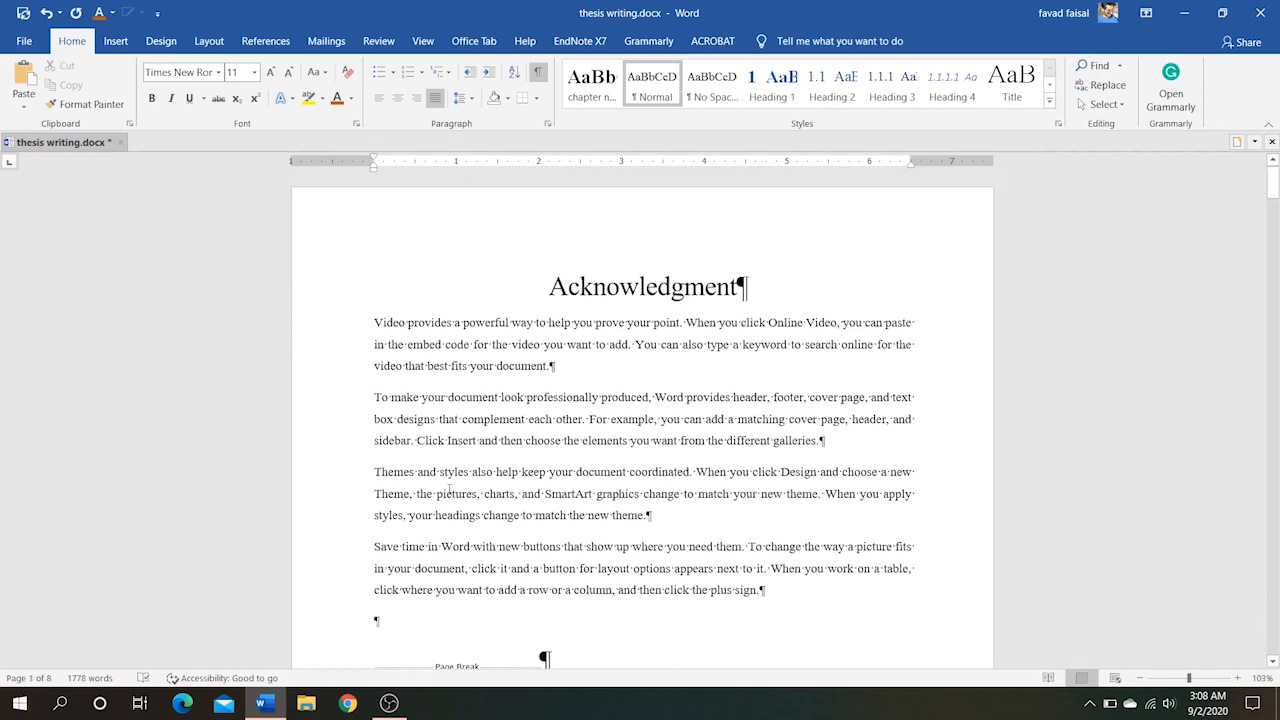
pyautogui.scroll(-10, 449, 488)
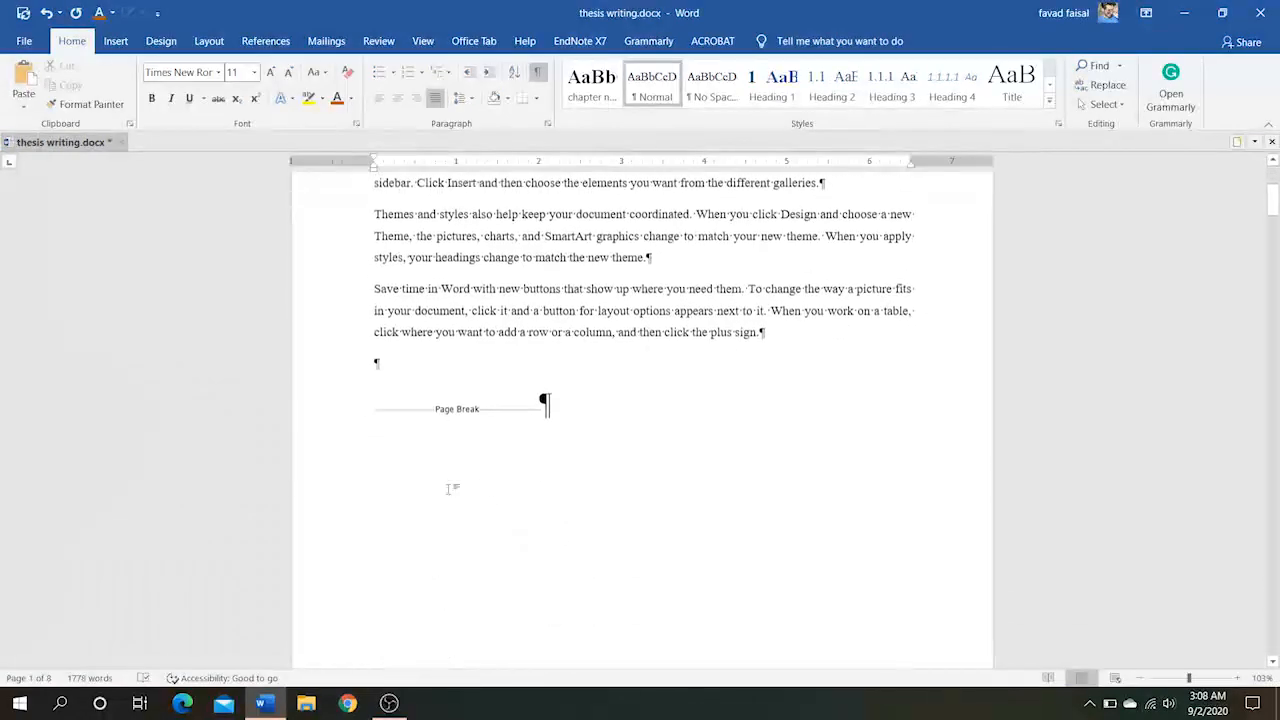
pyautogui.scroll(-12, 449, 488)
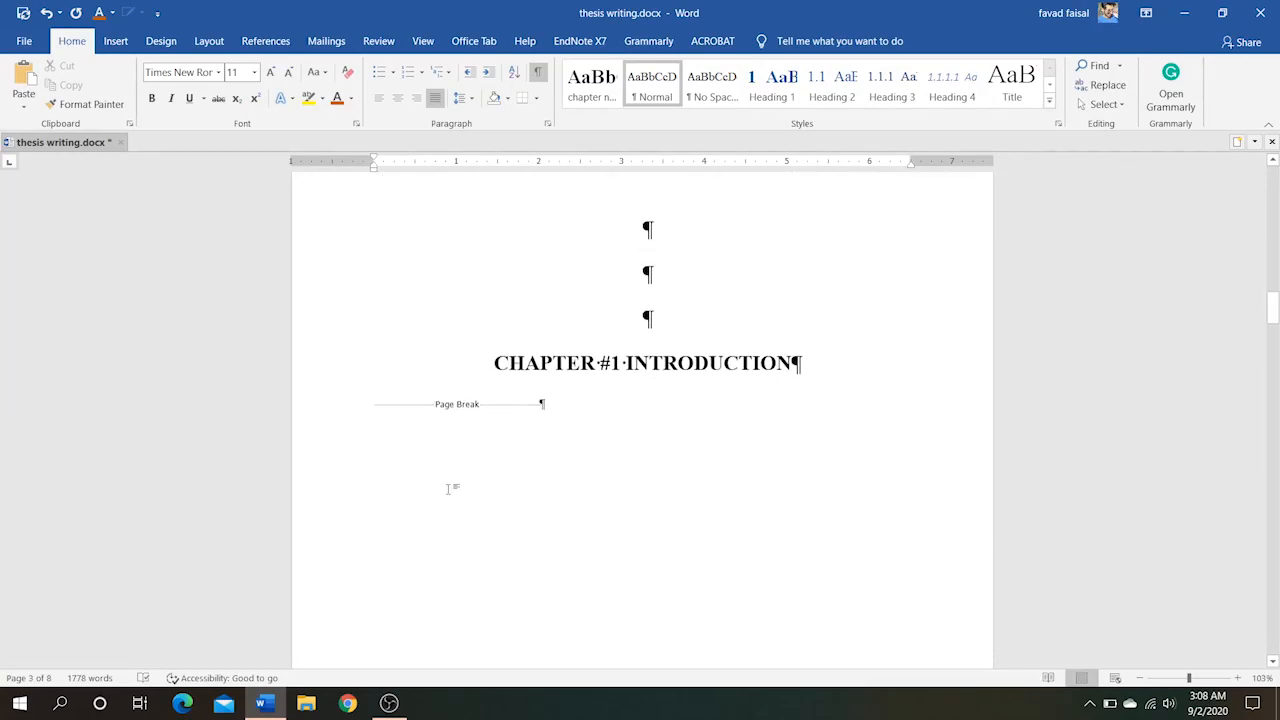
pyautogui.scroll(-10, 449, 488)
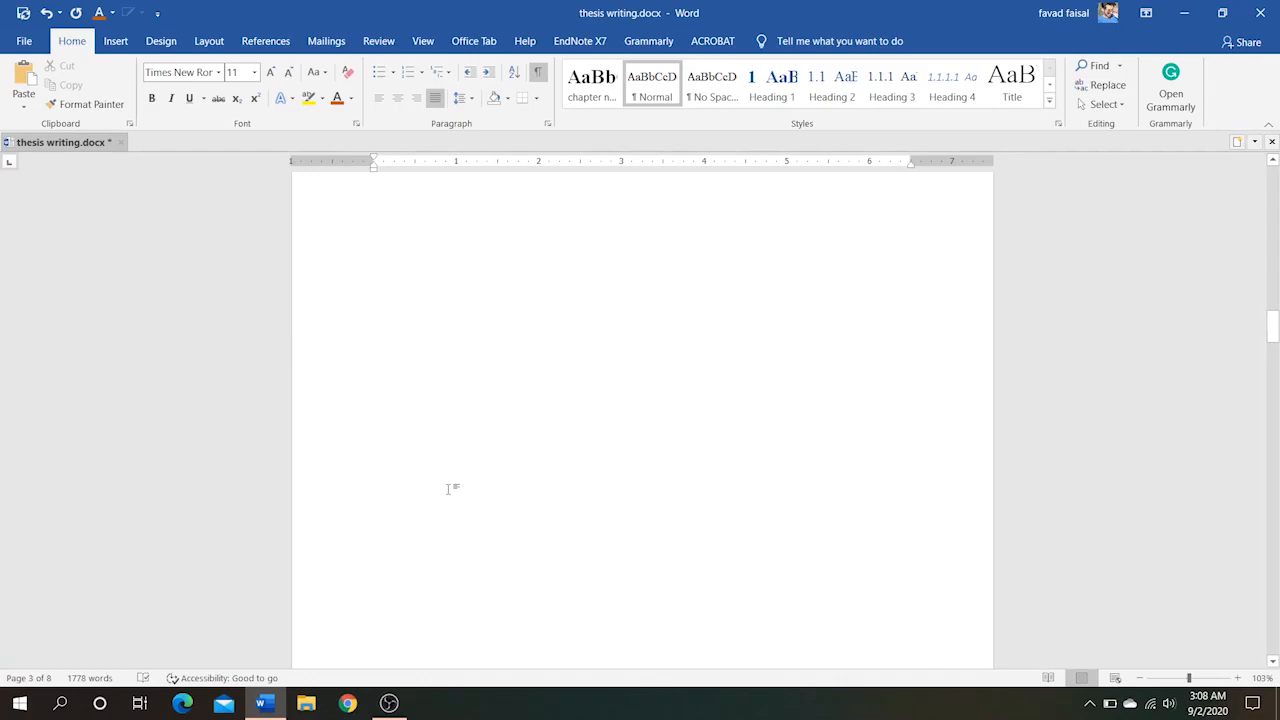
pyautogui.scroll(-4, 449, 488)
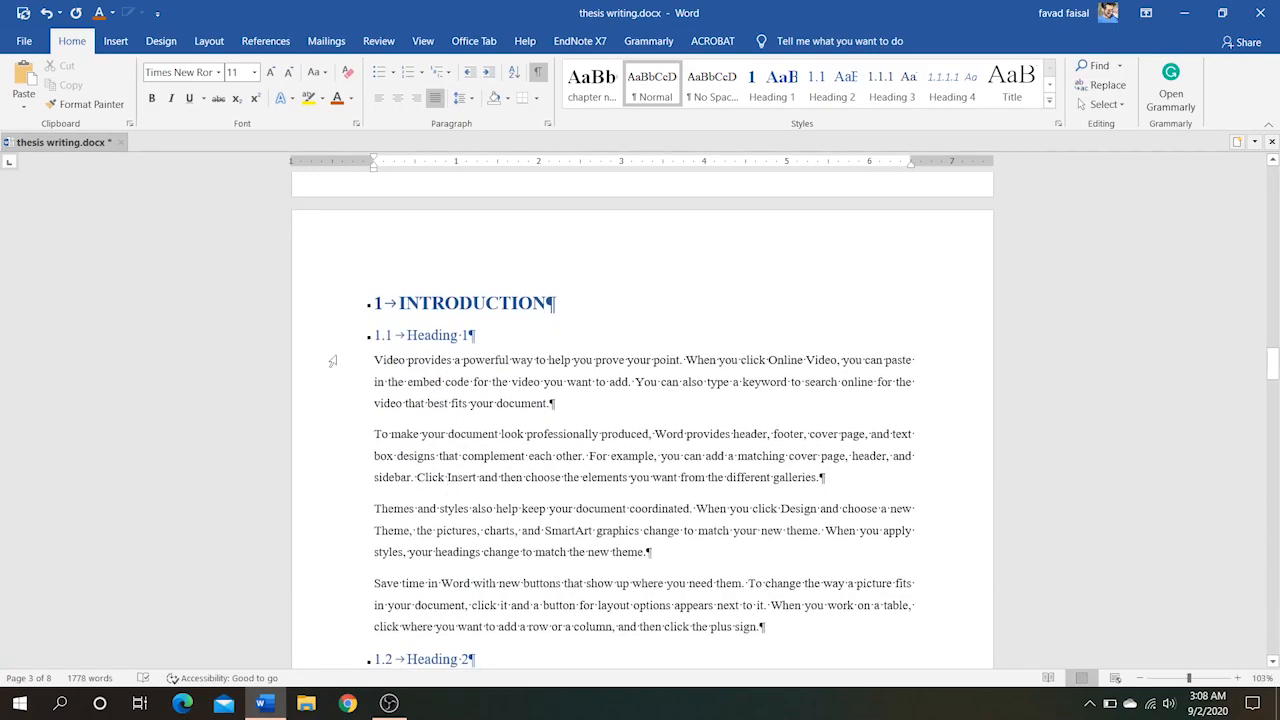
pyautogui.scroll(-6, 380, 456)
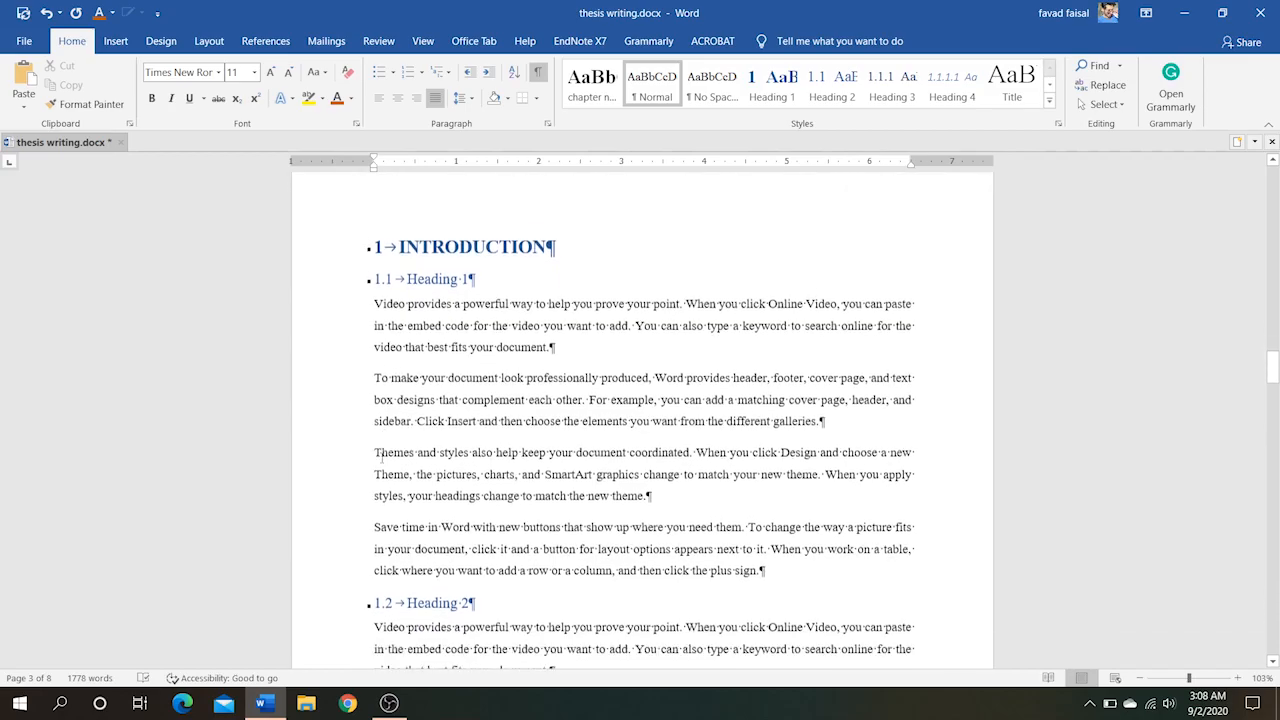
pyautogui.scroll(-20, 381, 458)
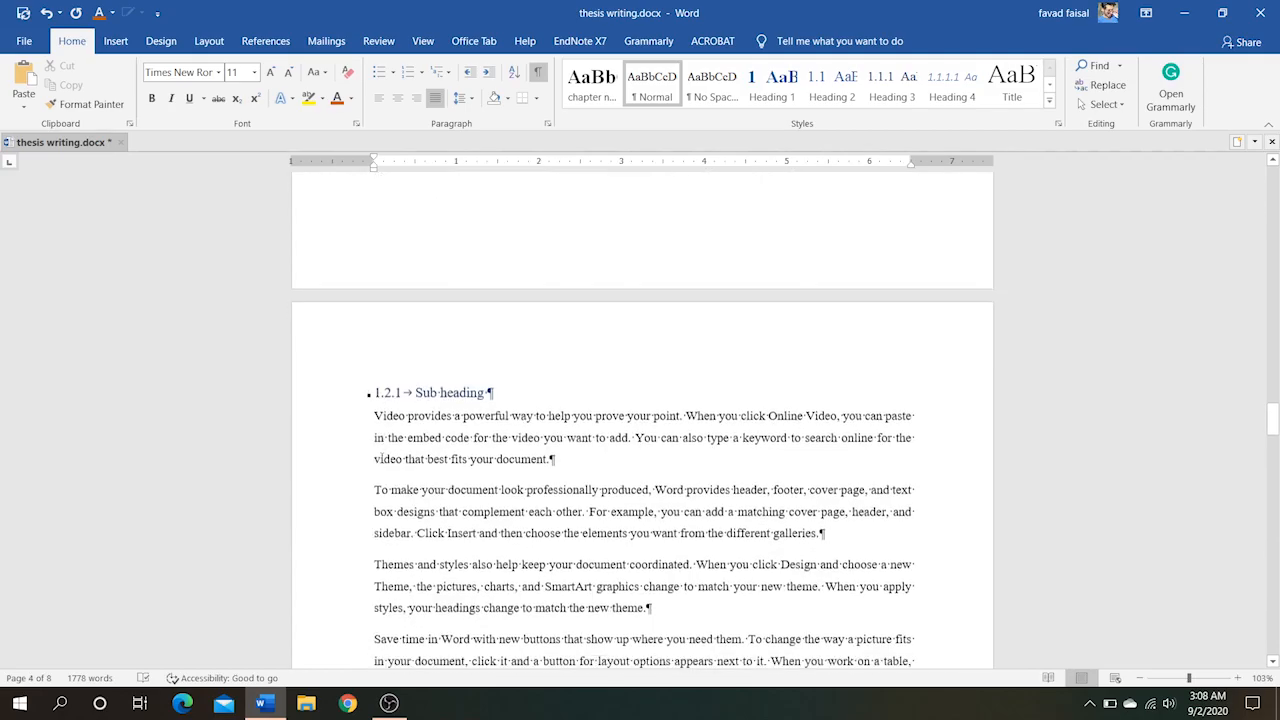
pyautogui.scroll(-10, 381, 458)
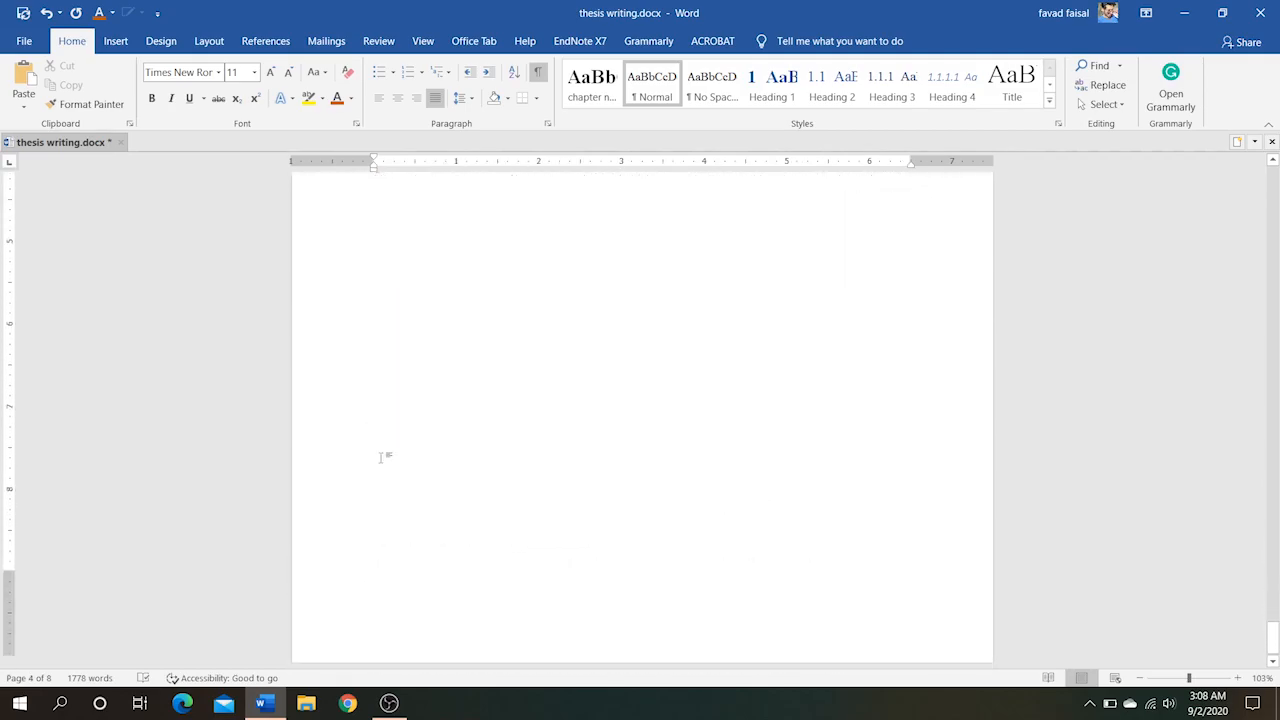
pyautogui.scroll(20, 381, 457)
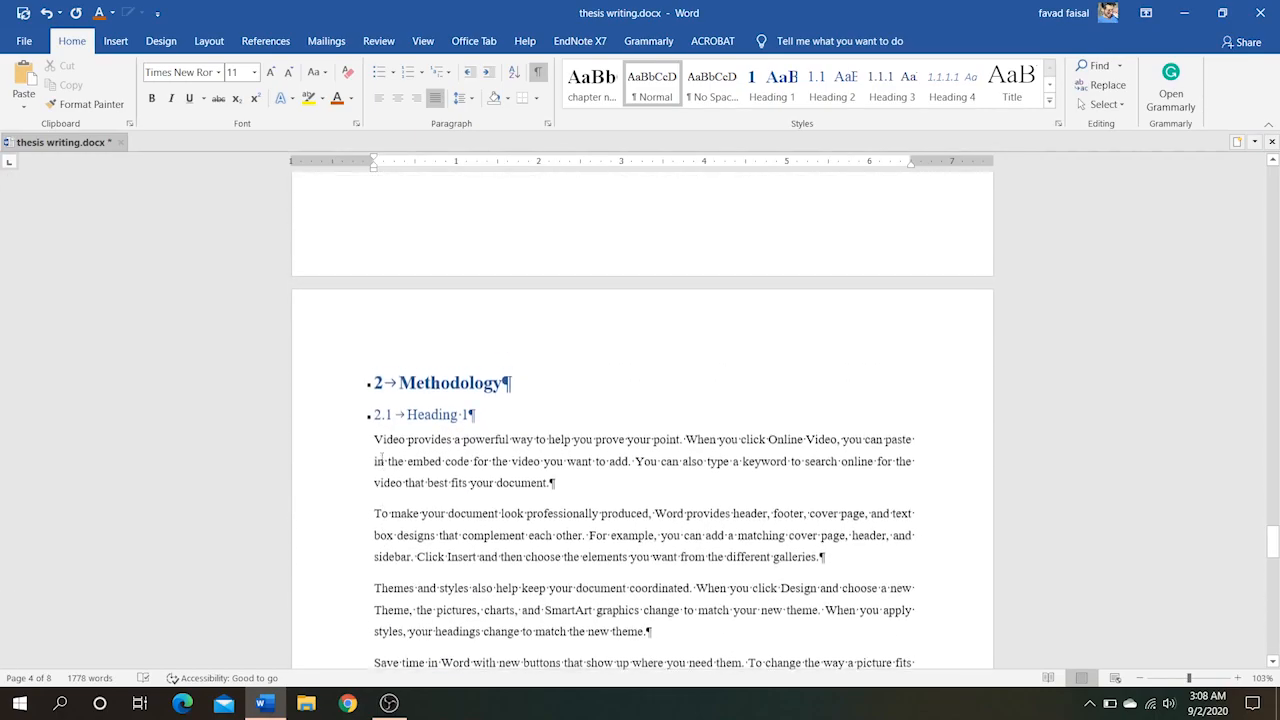
pyautogui.scroll(20, 381, 457)
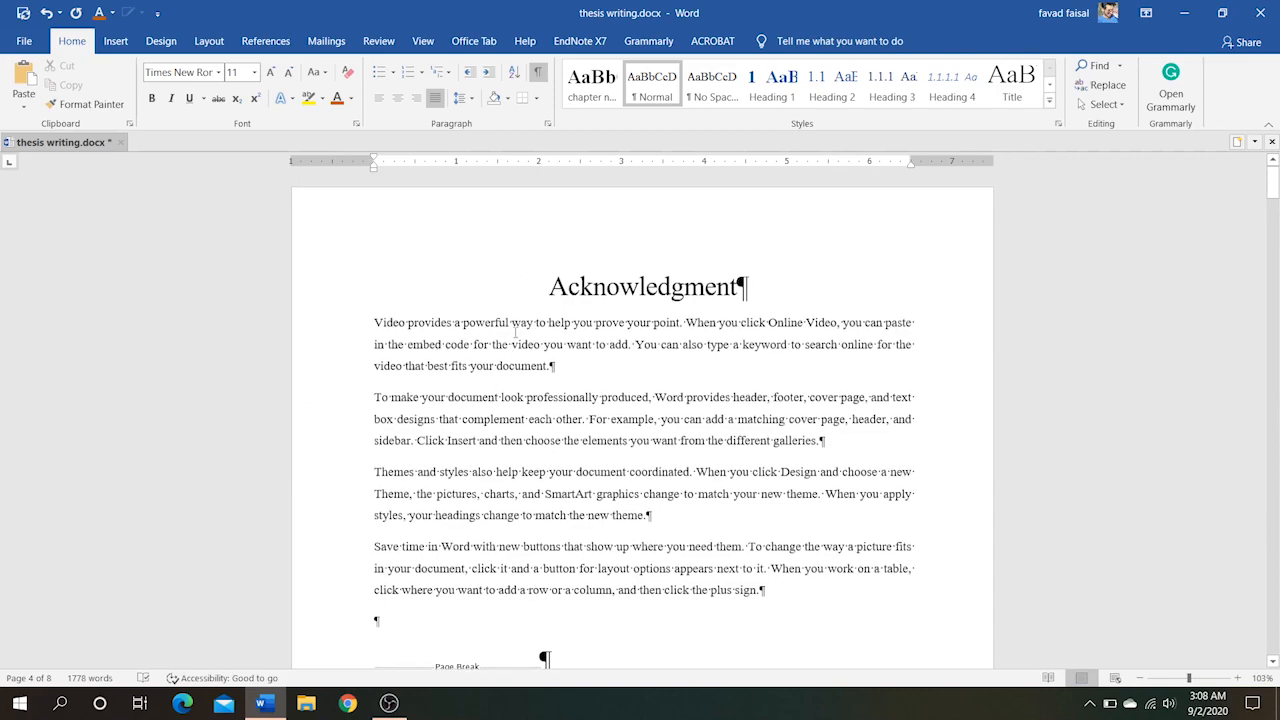
# - Insert a page break before the Acknowledgment title and add an empty line above the break on the new first page
pyautogui.click(548, 286)
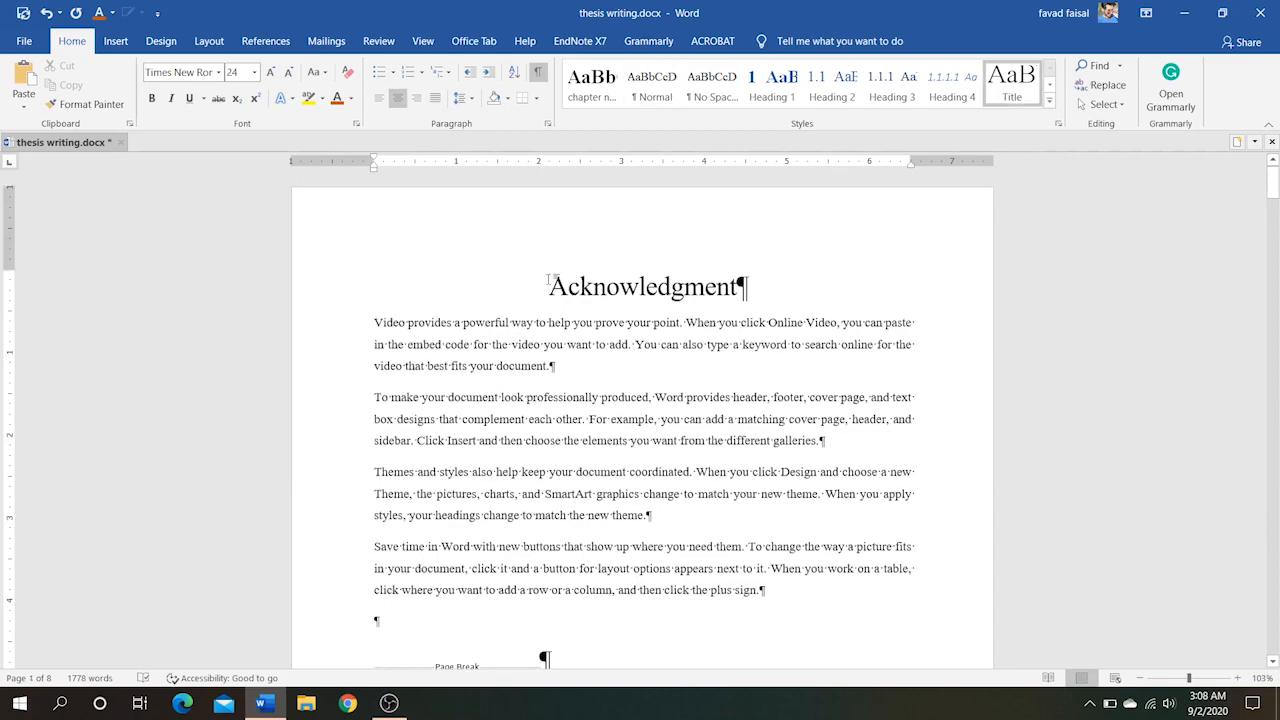
pyautogui.hotkey('ctrl', 'Return')
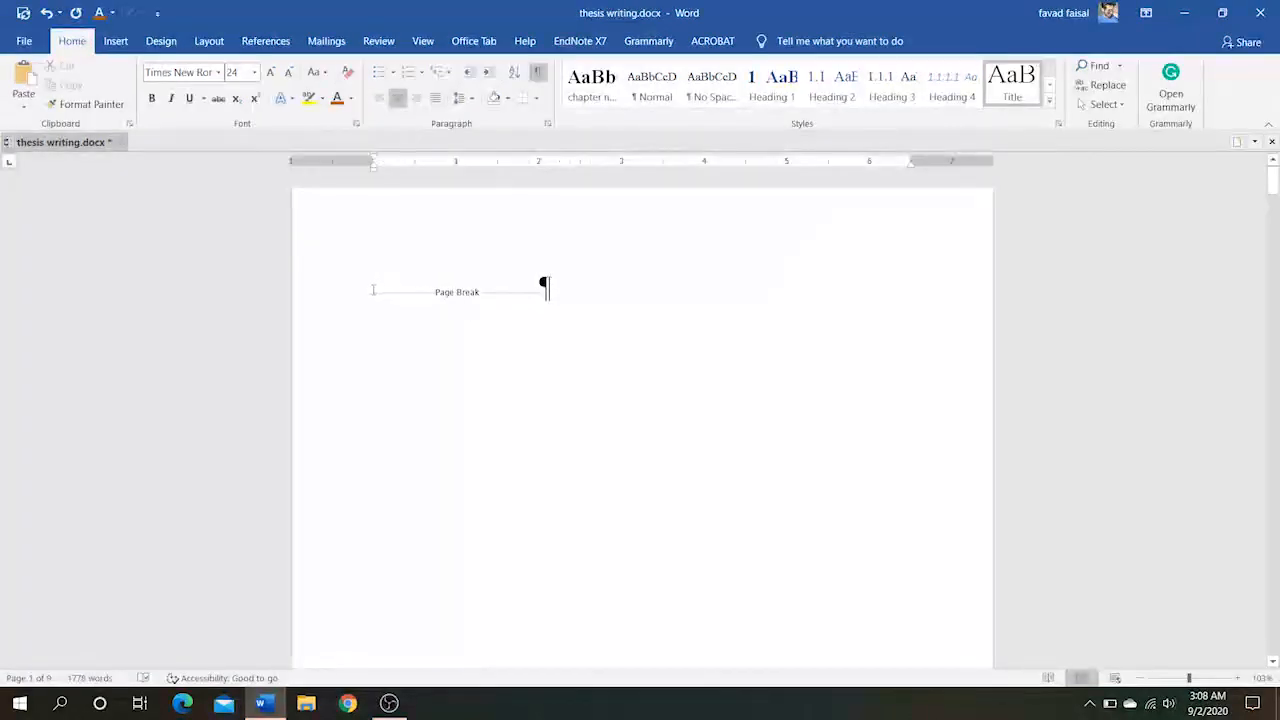
pyautogui.click(373, 290)
pyautogui.press('Return')
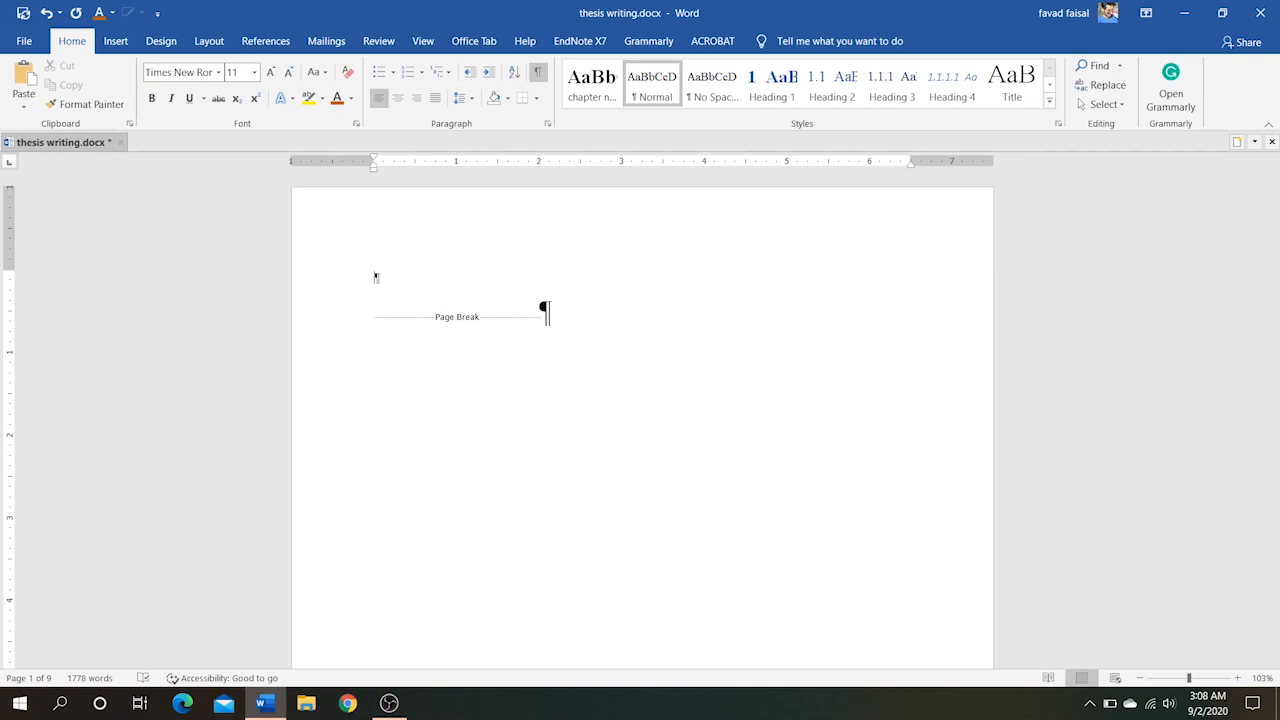
# - Insert the automatic table of contents titled "Contents" on the empty line of the first page
pyautogui.click(117, 41)
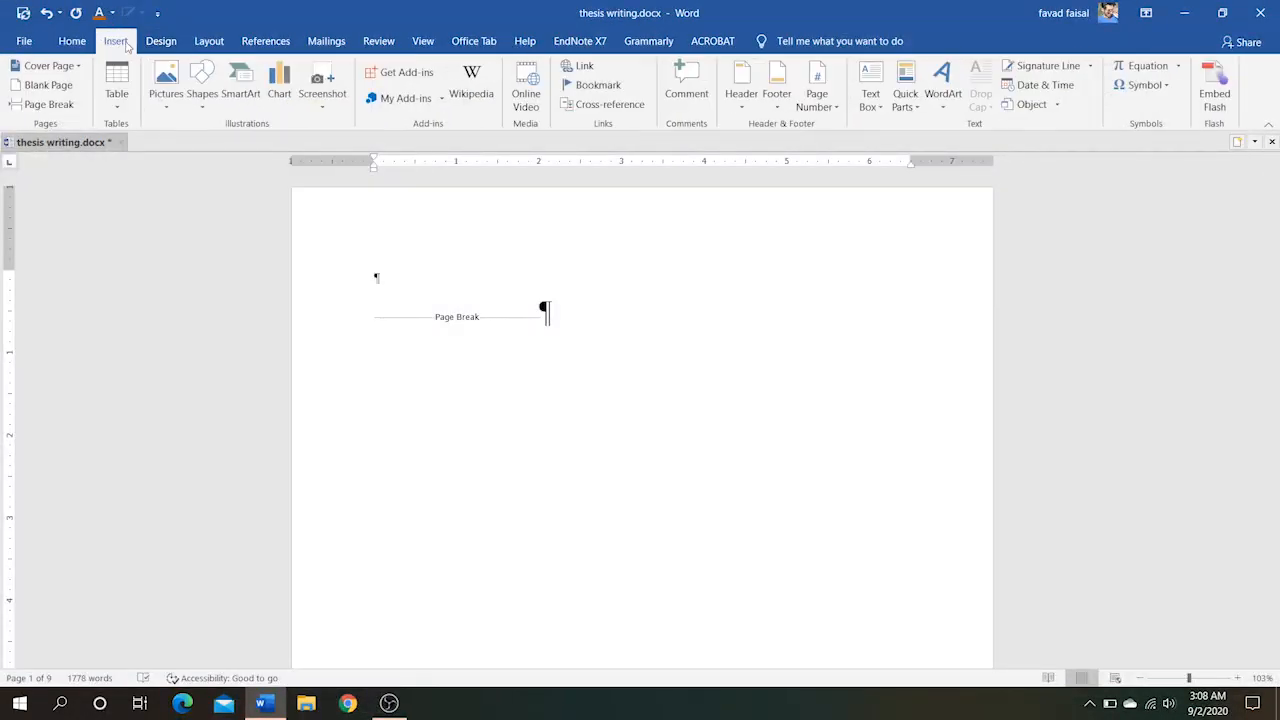
pyautogui.click(265, 41)
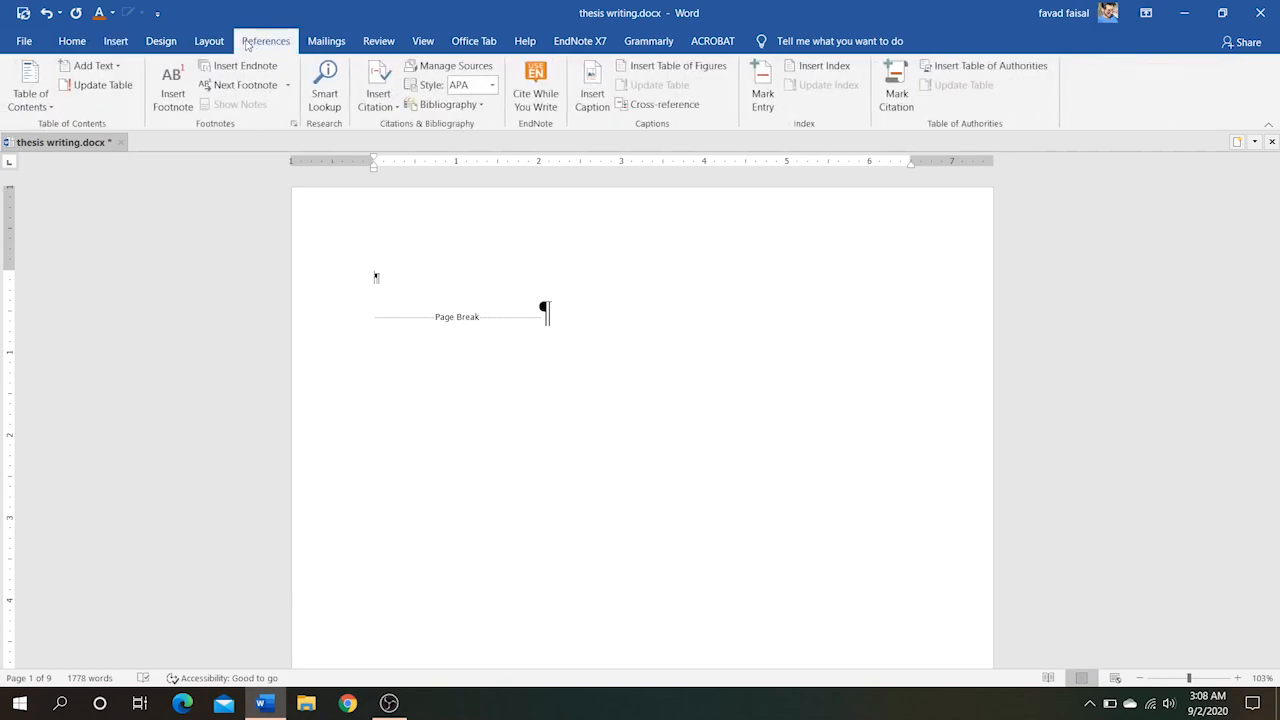
pyautogui.click(44, 106)
pyautogui.click(89, 184)
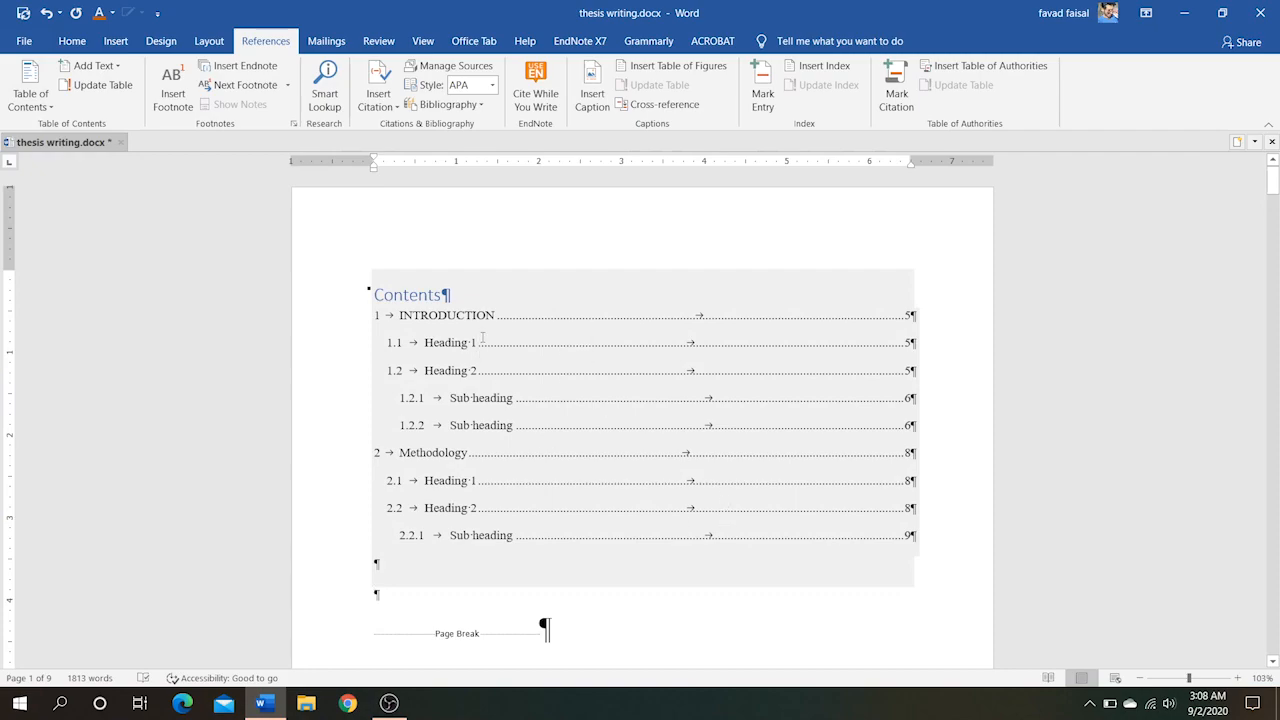
# - Change the title of the table of contents to "Table of Contents"
pyautogui.click(380, 289)
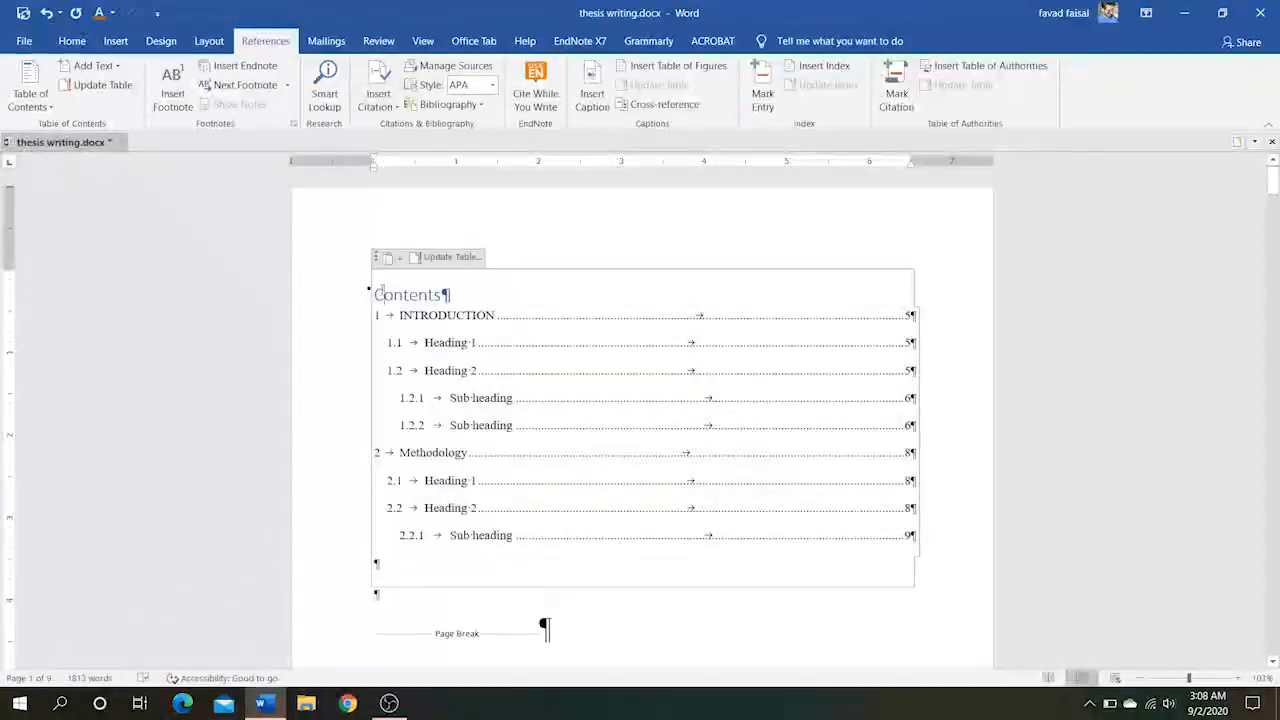
pyautogui.write('Table ')
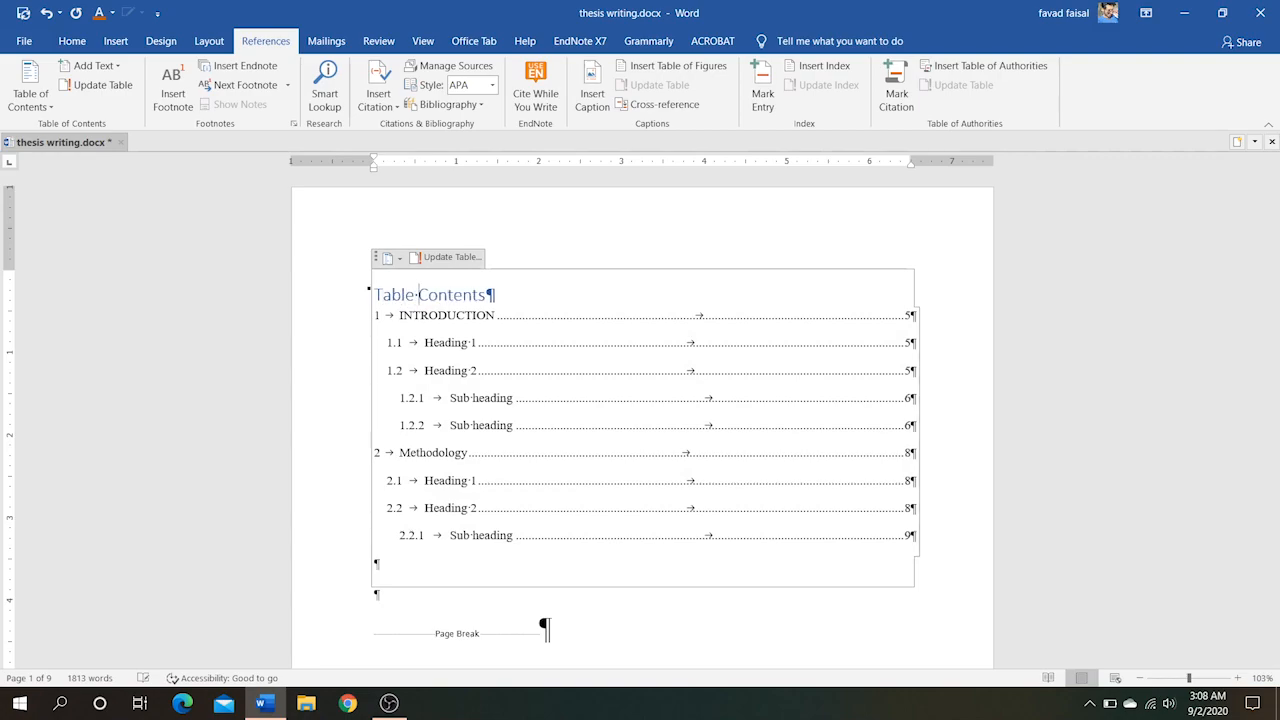
pyautogui.write('of')
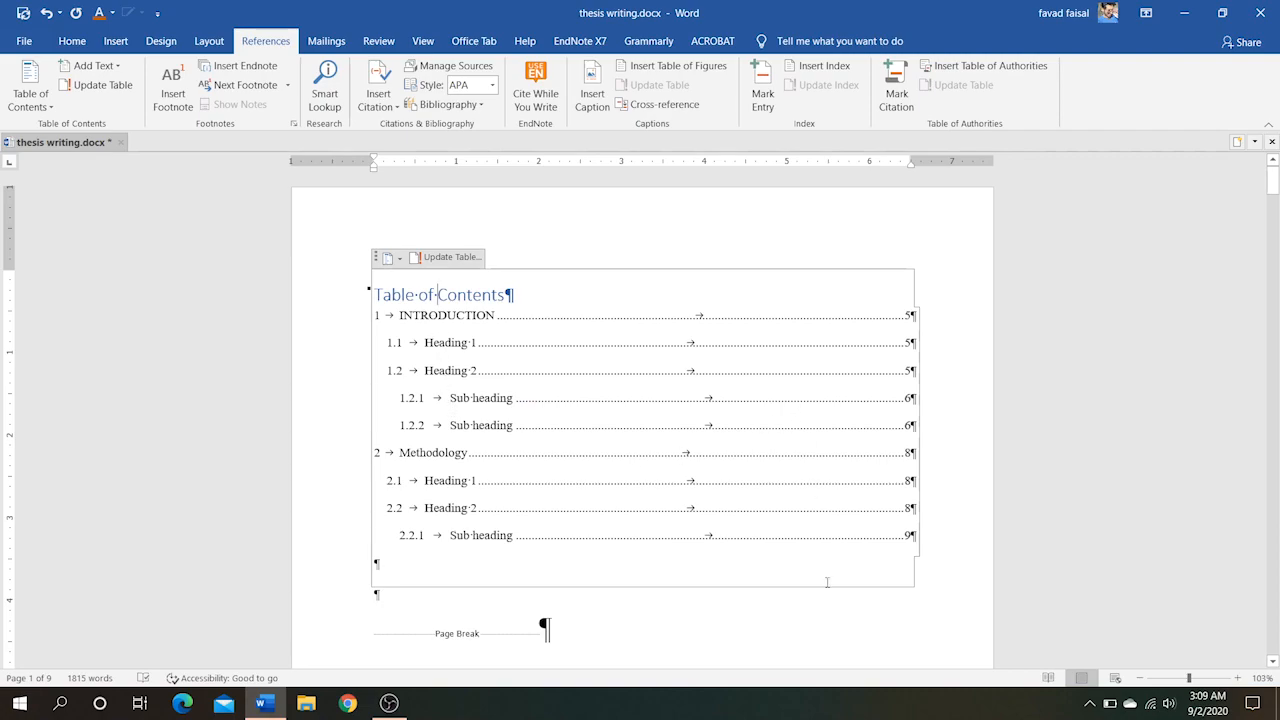
# - Examine the pages following the table of contents, including the Acknowledgment, the Abstract and the numbered headings of the Introduction chapter
pyautogui.scroll(-15, 828, 586)
pyautogui.scroll(-15, 776, 543)
pyautogui.scroll(-15, 776, 543)
pyautogui.scroll(-15, 776, 543)
pyautogui.scroll(-15, 776, 543)
pyautogui.scroll(20, 776, 543)
pyautogui.scroll(-20, 776, 543)
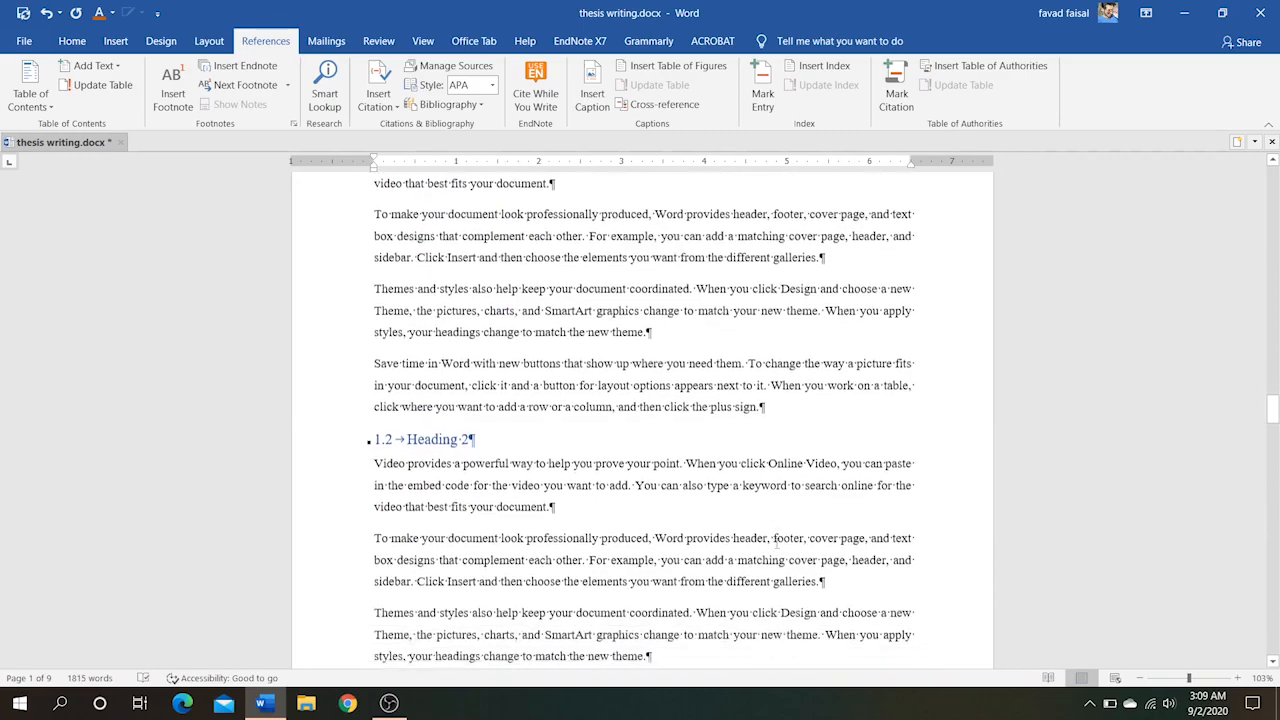
pyautogui.scroll(-1, 776, 543)
pyautogui.scroll(15, 633, 407)
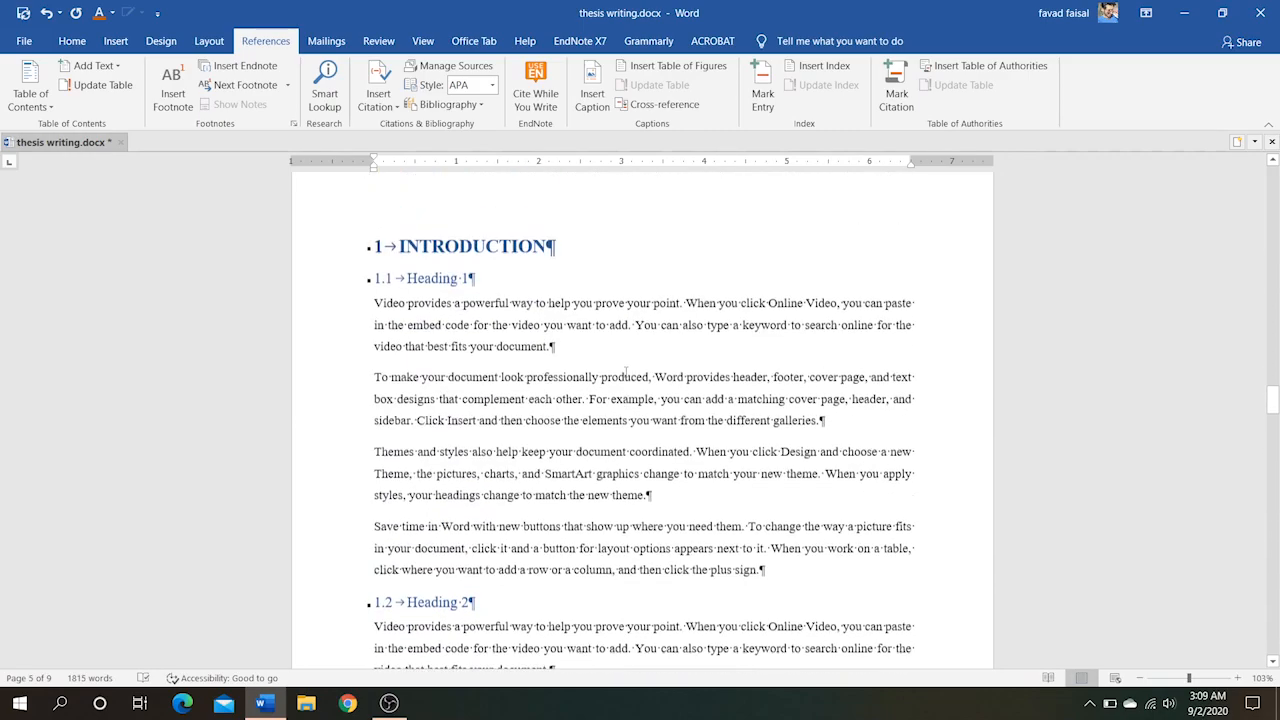
pyautogui.scroll(10, 626, 372)
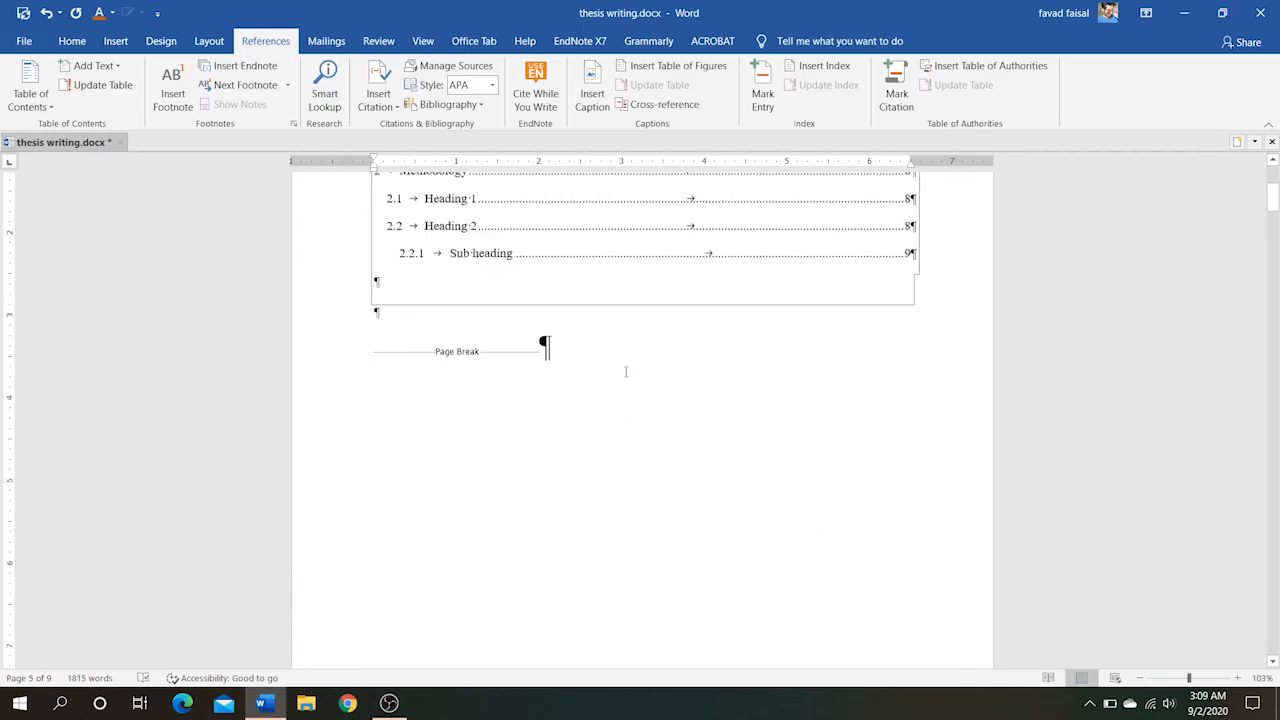
pyautogui.scroll(-10, 626, 372)
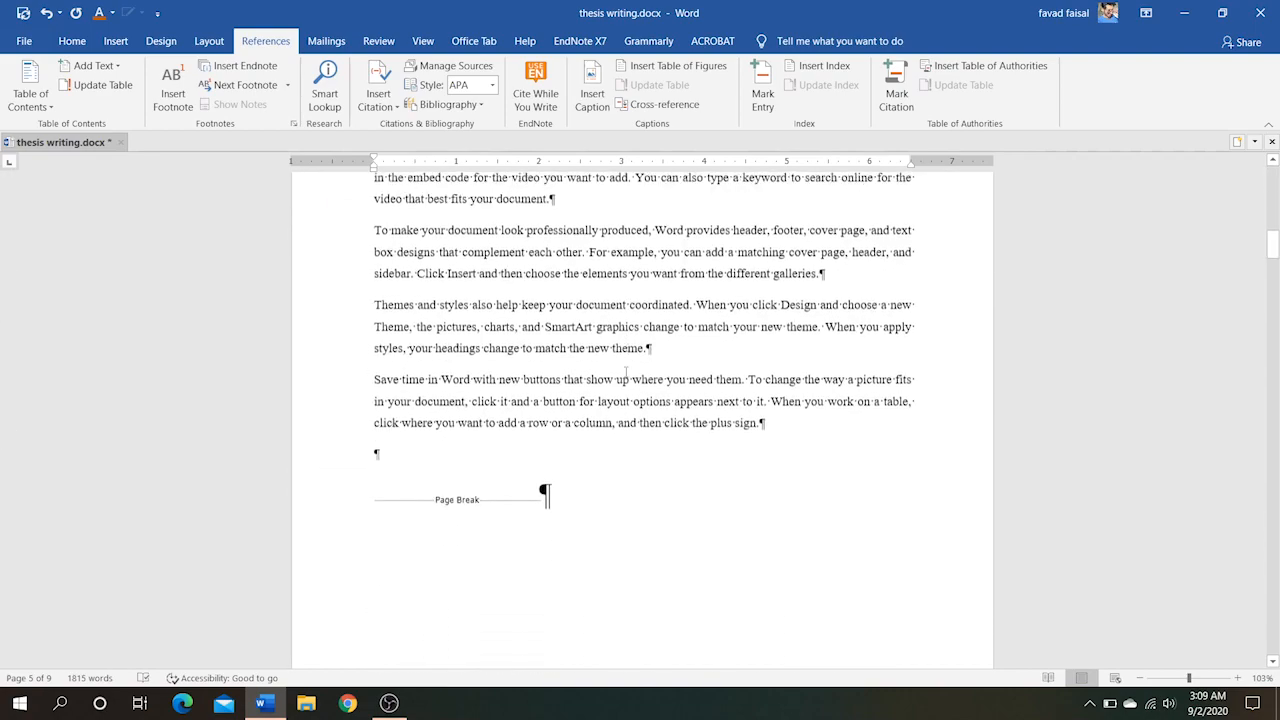
pyautogui.scroll(-10, 626, 372)
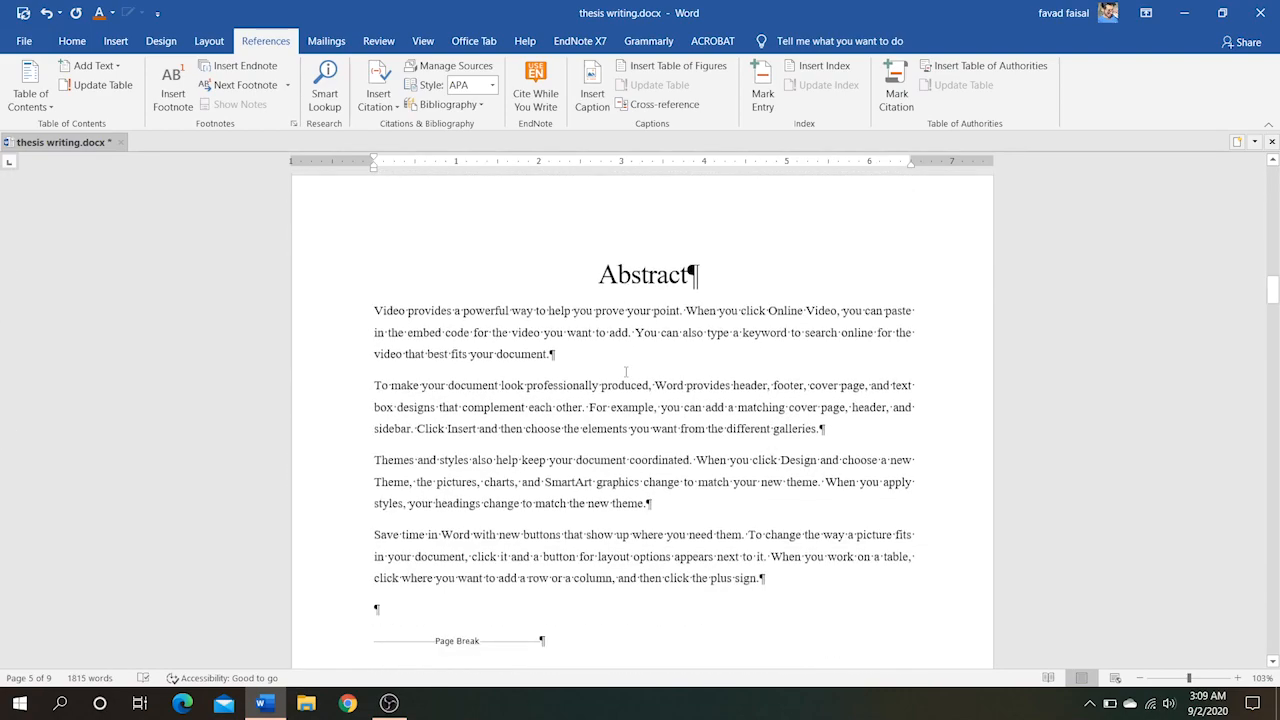
pyautogui.scroll(-10, 626, 372)
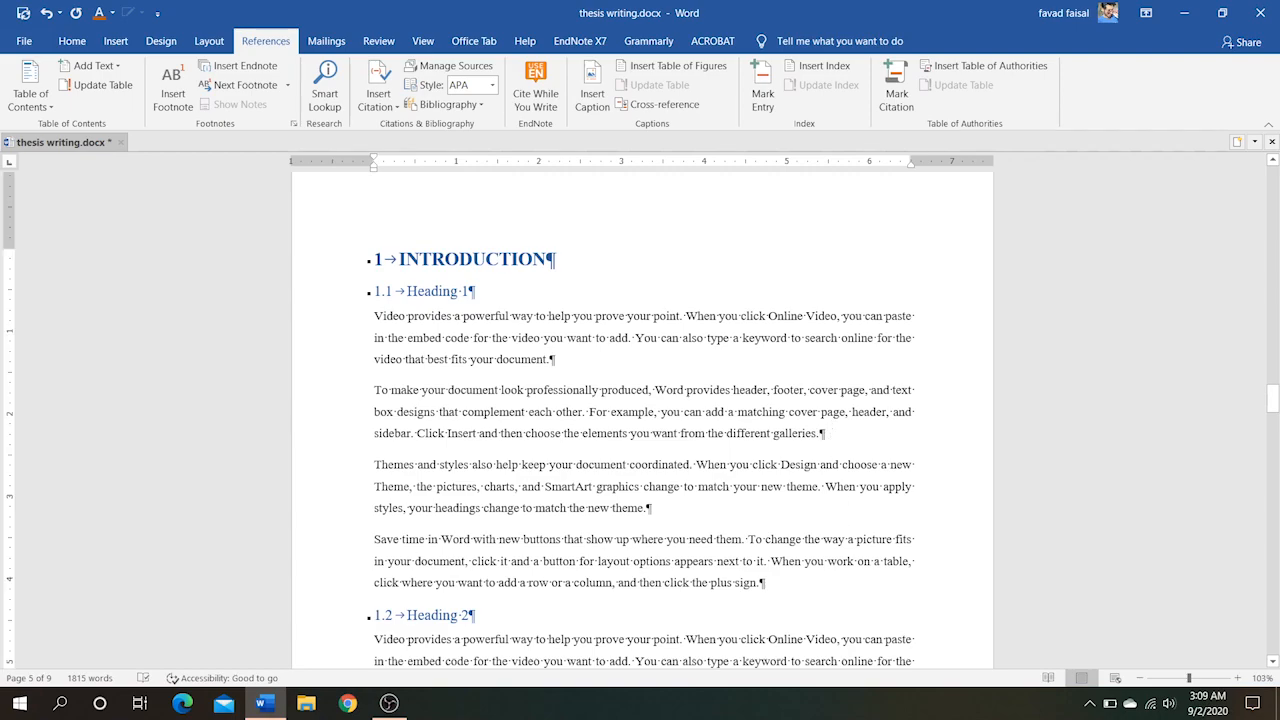
# - Add an empty line after the second and after the third paragraph of section 1.1
pyautogui.press('Return')
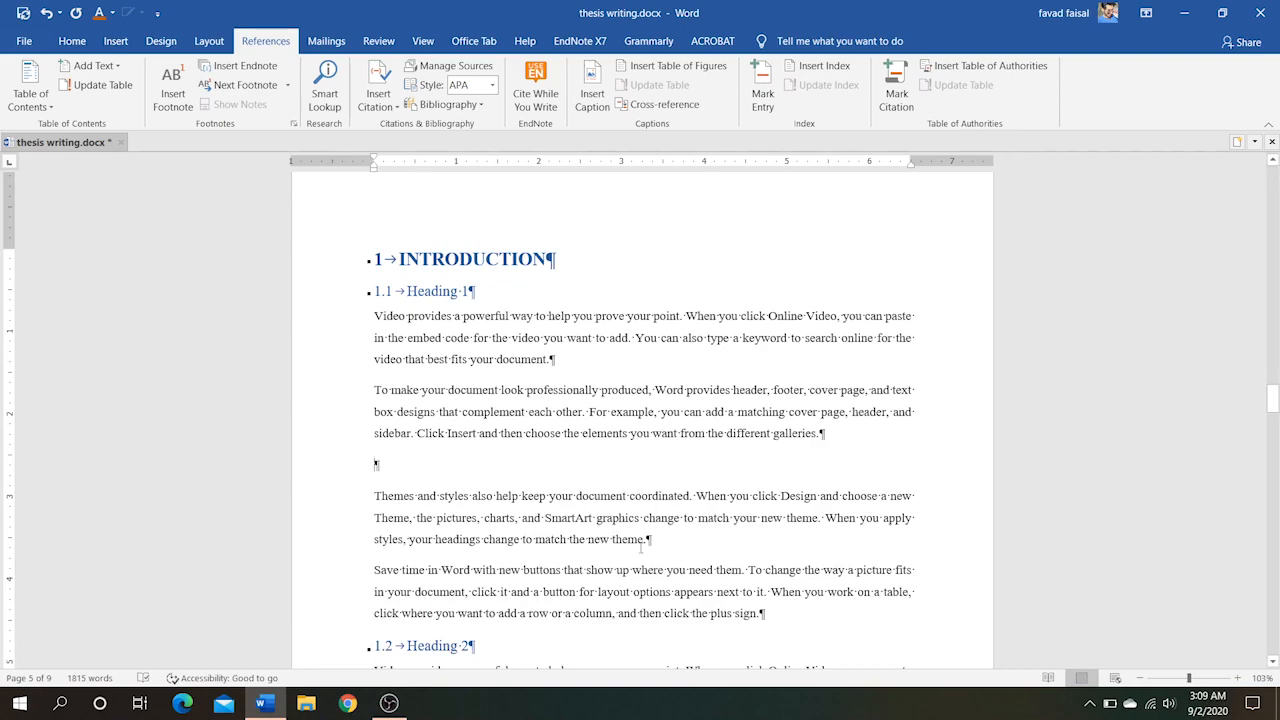
pyautogui.press('Return')
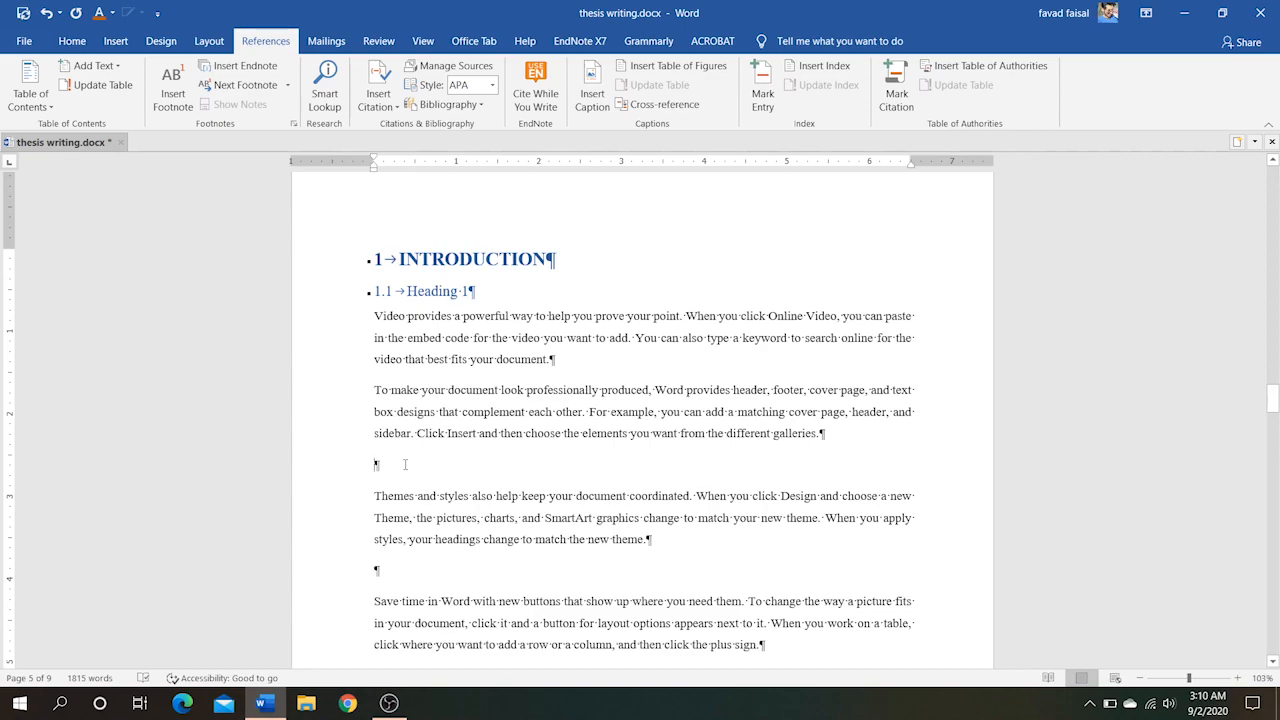
# - Insert a one-row, three-column table on the first empty line of section 1.1 and narrow its outer columns to widen the middle one
pyautogui.click(111, 46)
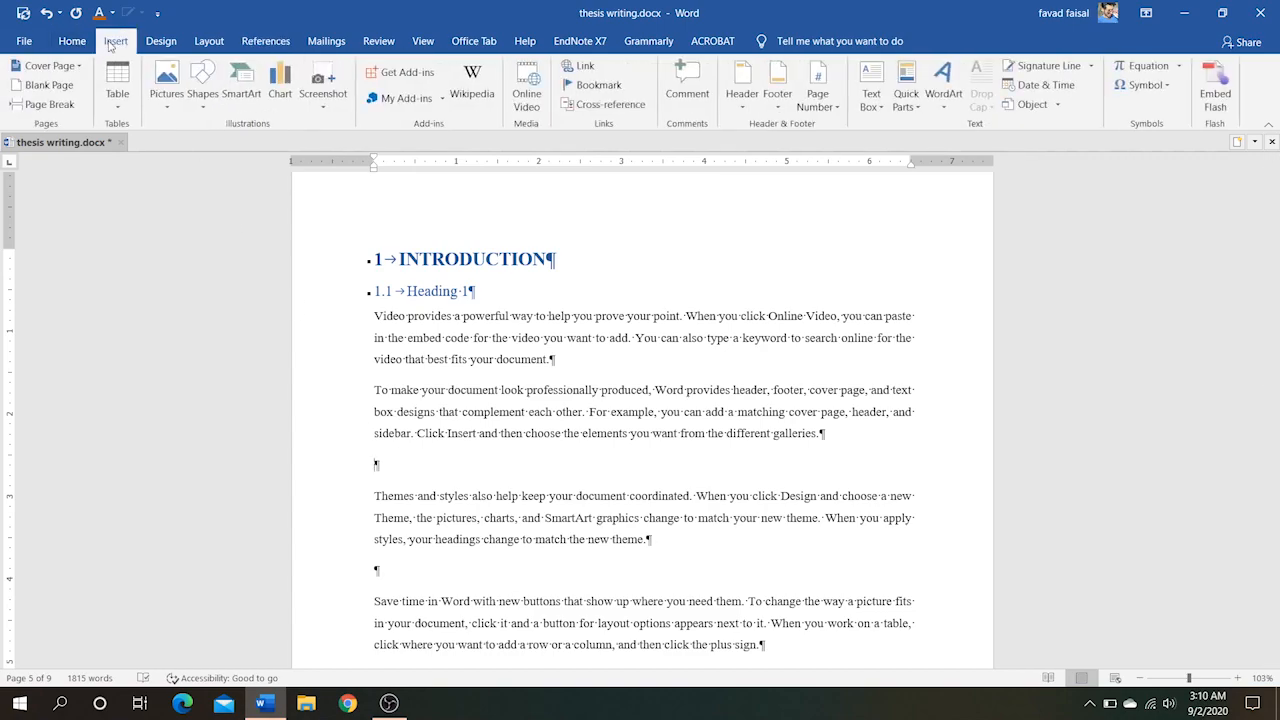
pyautogui.click(118, 100)
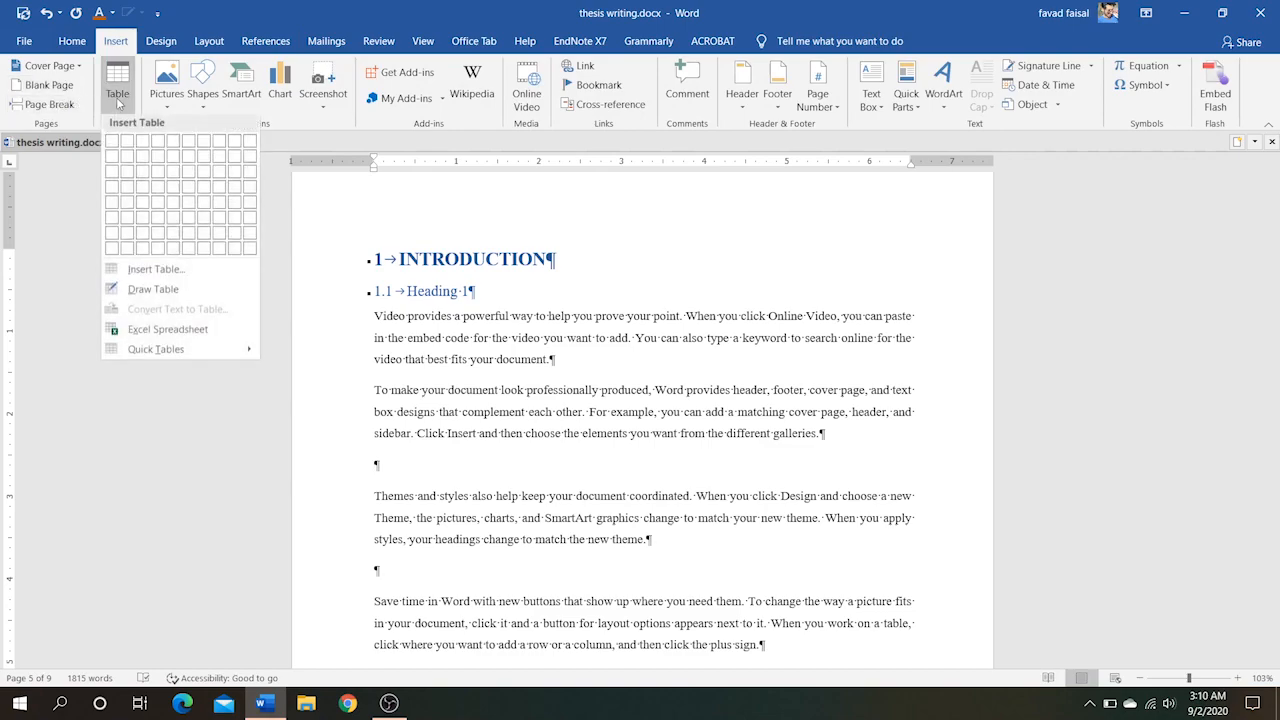
pyautogui.click(143, 148)
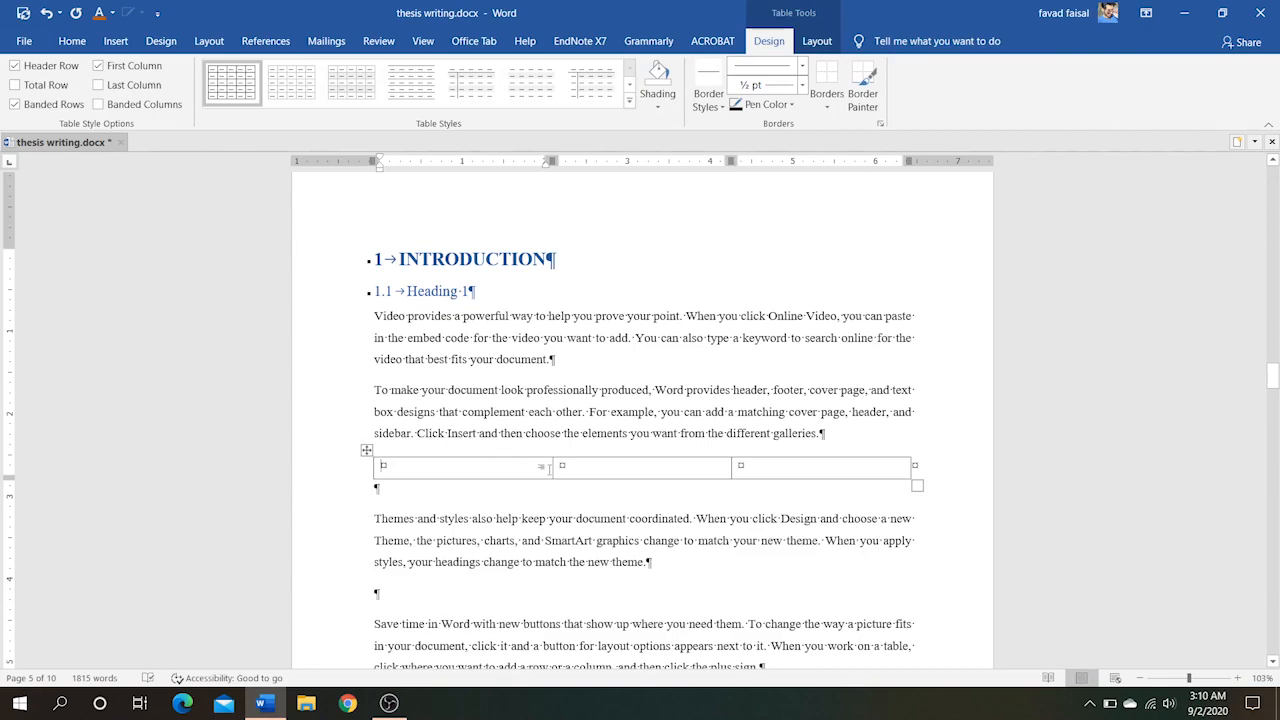
pyautogui.moveTo(551, 468); pyautogui.dragTo(430, 474)
pyautogui.moveTo(730, 466); pyautogui.dragTo(853, 465)
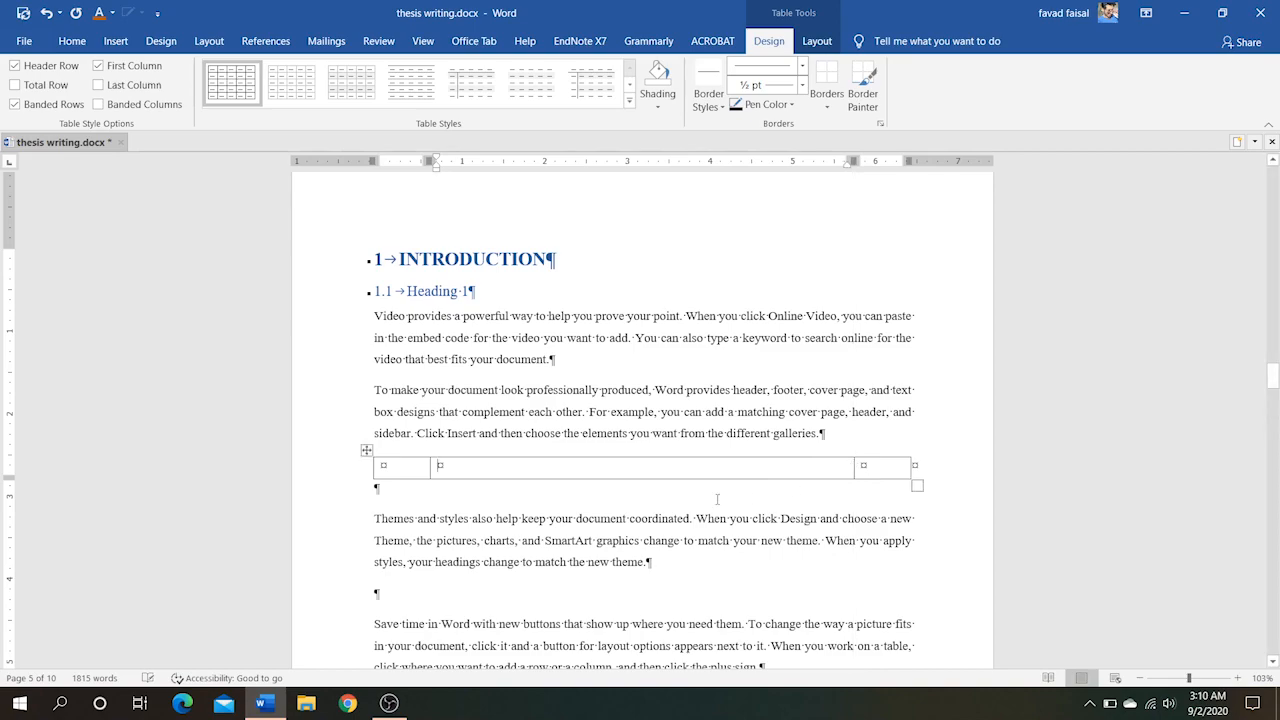
# - Write "Eq()" on the line below the table and set up an Equation caption inside the parentheses with the label excluded
pyautogui.click(573, 491)
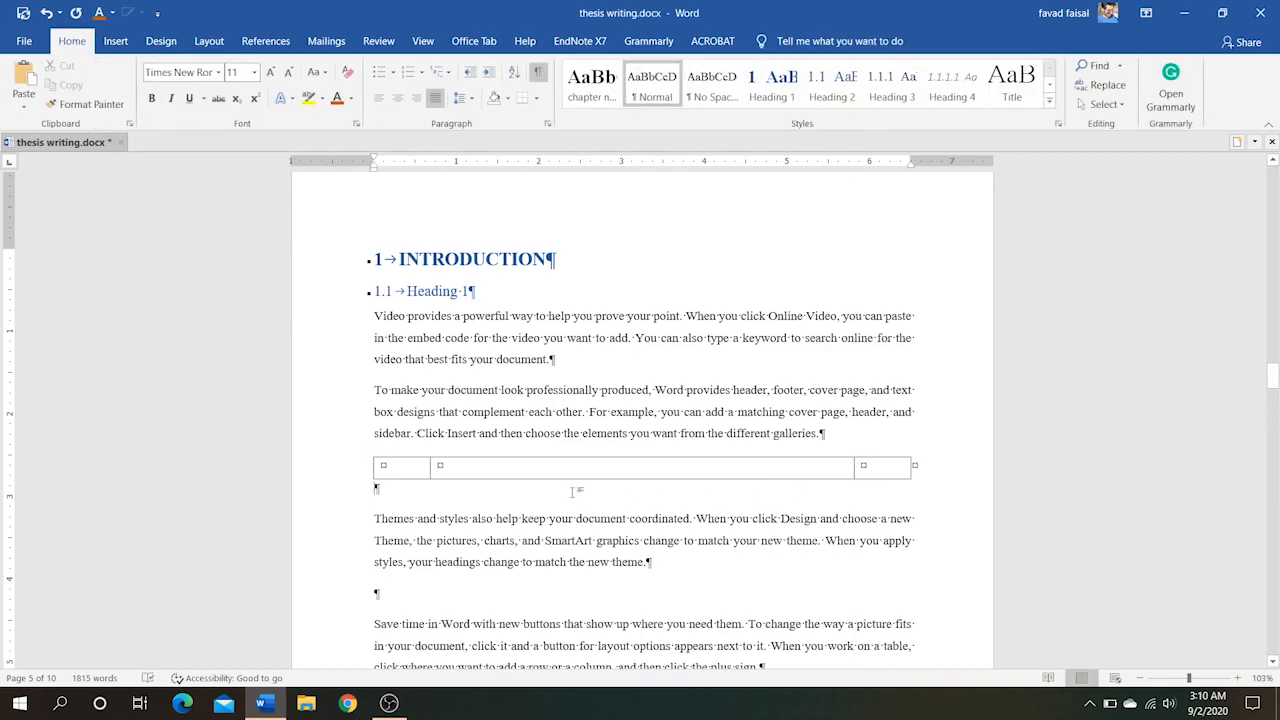
pyautogui.write('eq()')
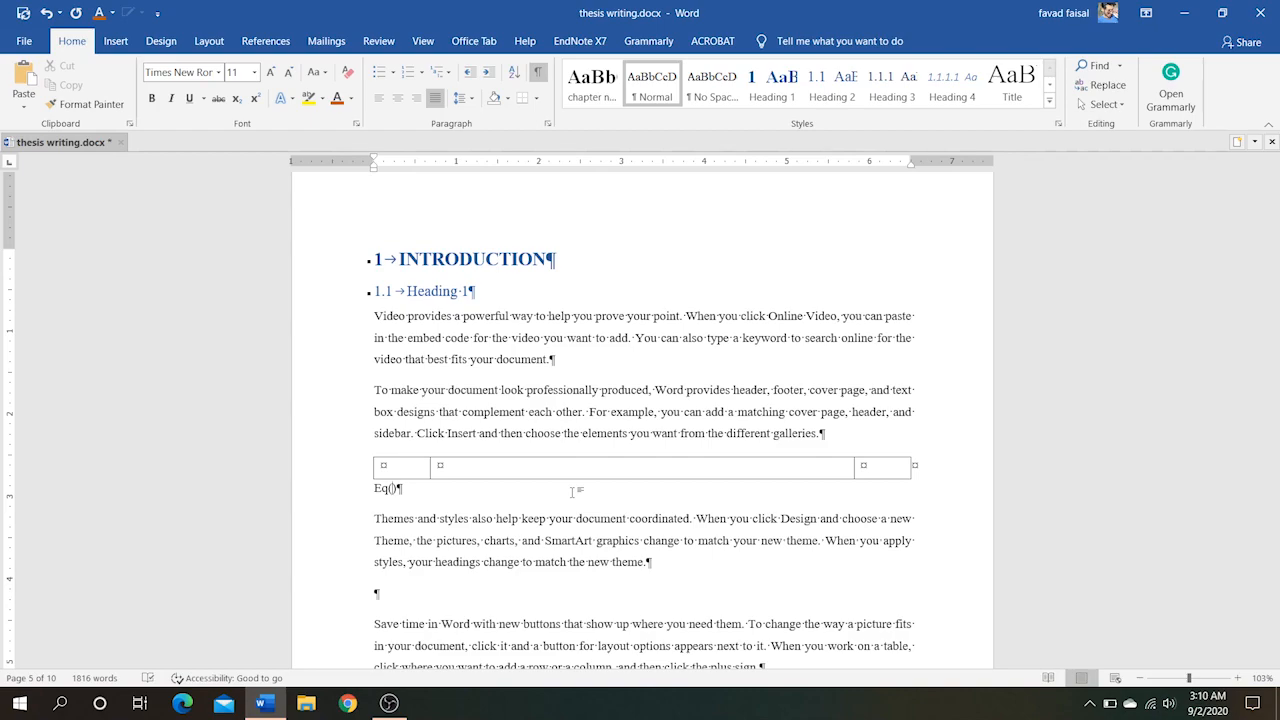
pyautogui.click(266, 45)
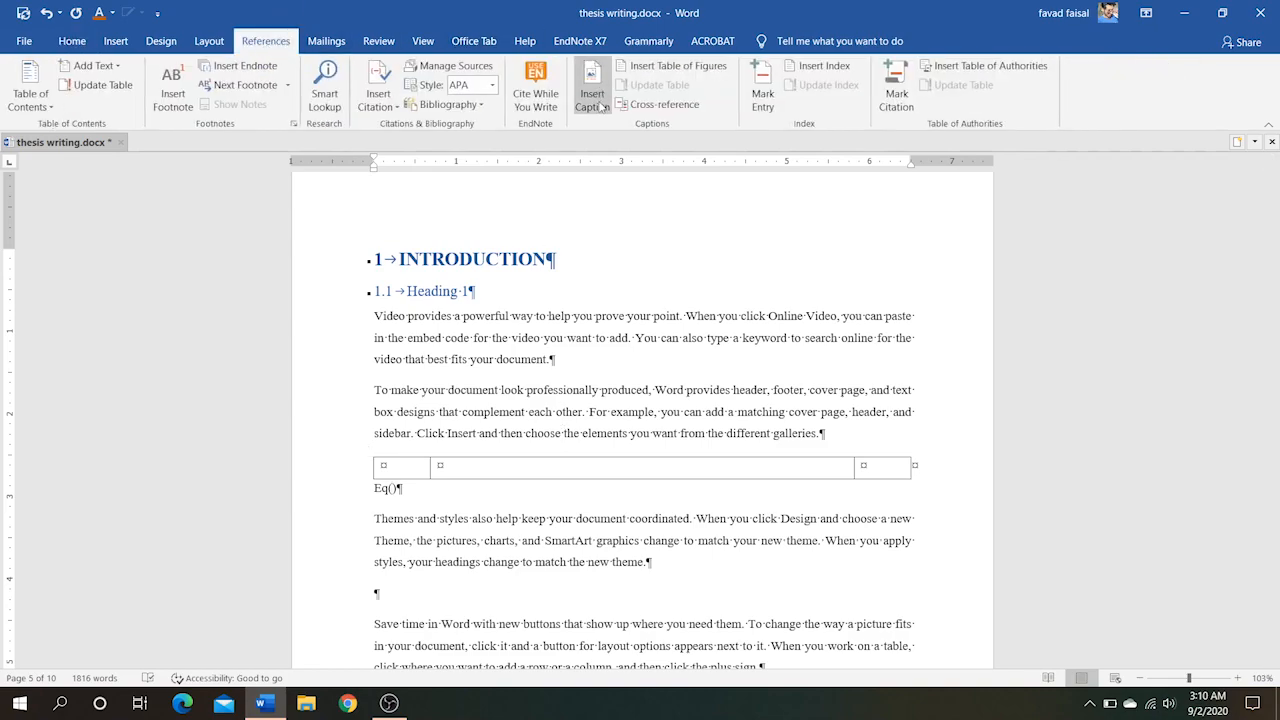
pyautogui.click(598, 100)
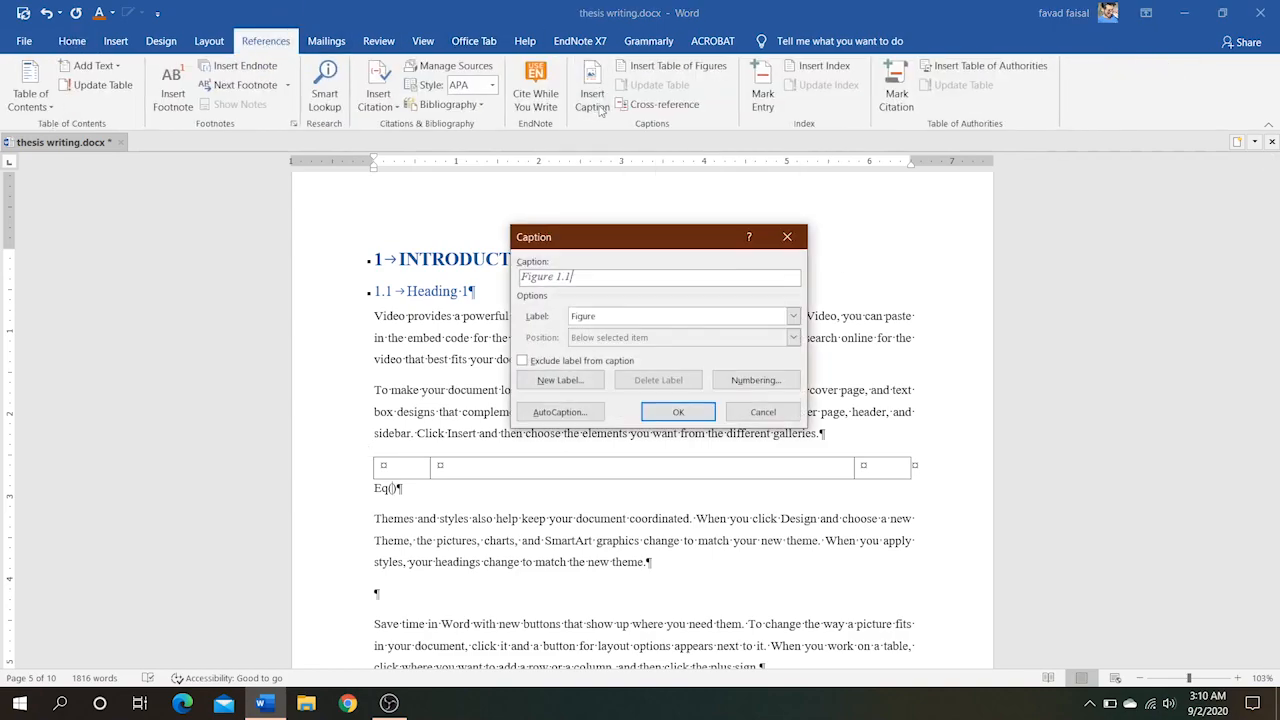
pyautogui.click(607, 318)
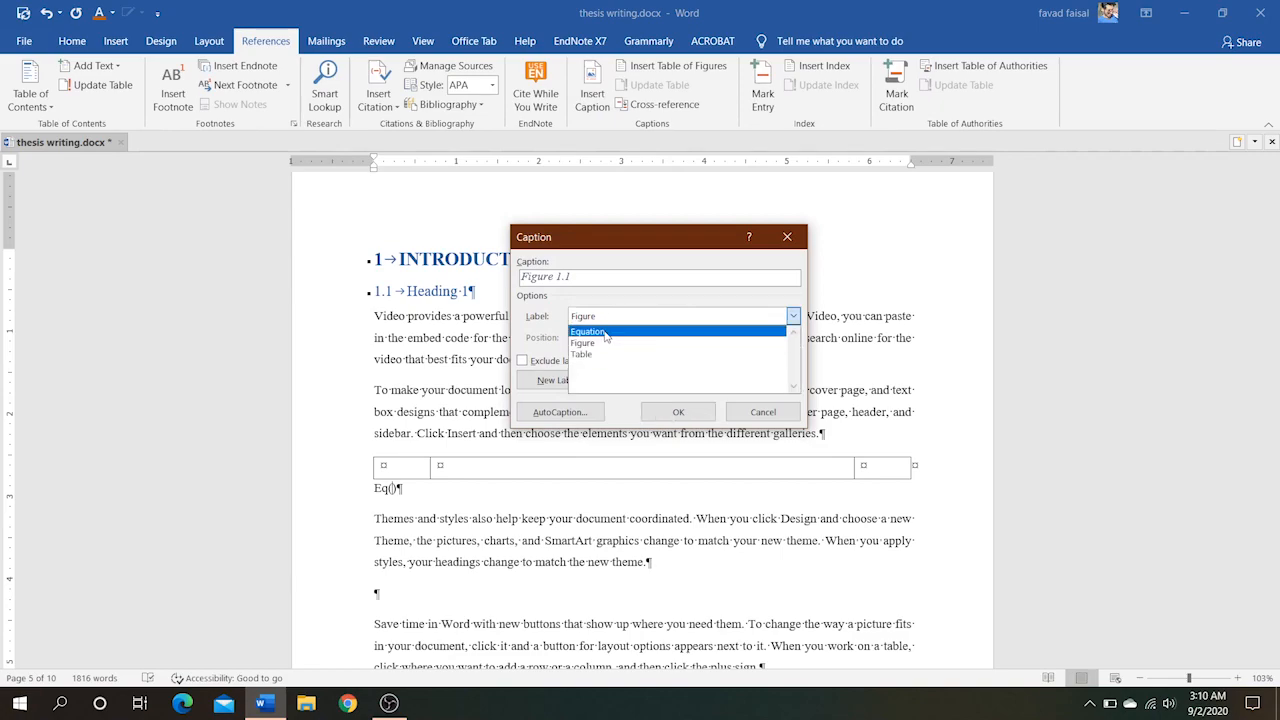
pyautogui.click(605, 332)
pyautogui.click(523, 361)
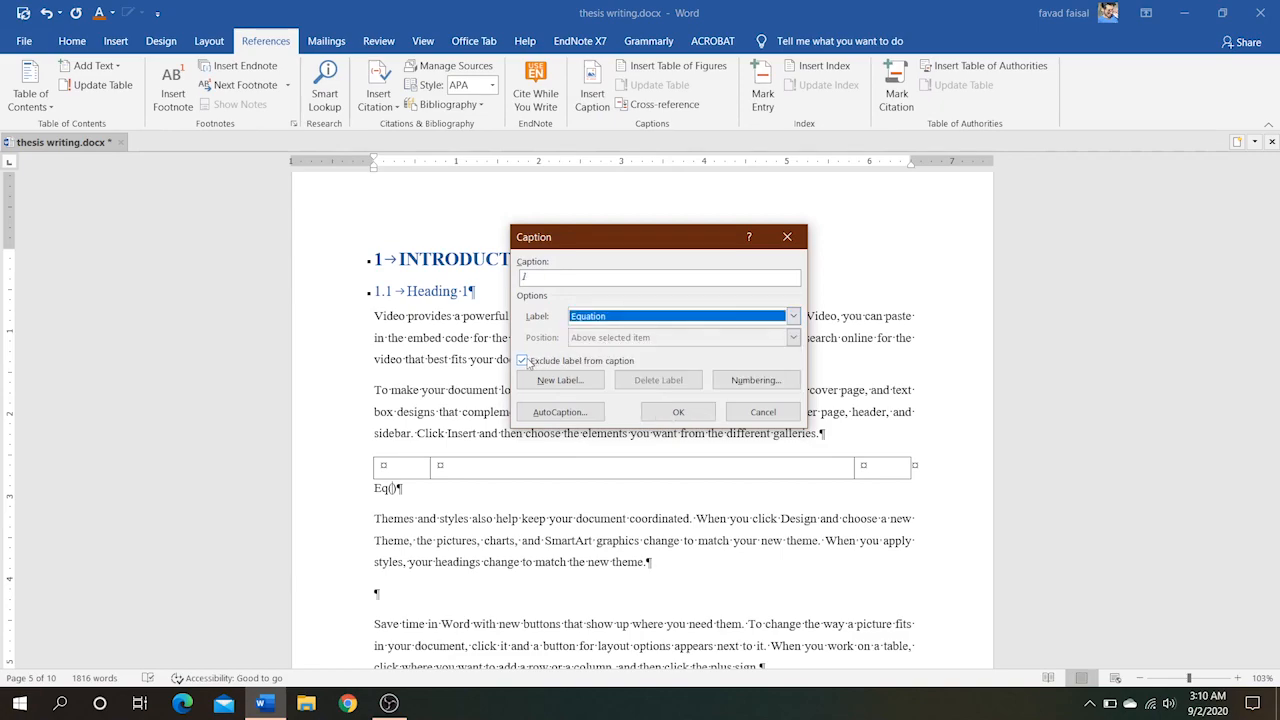
pyautogui.click(523, 361)
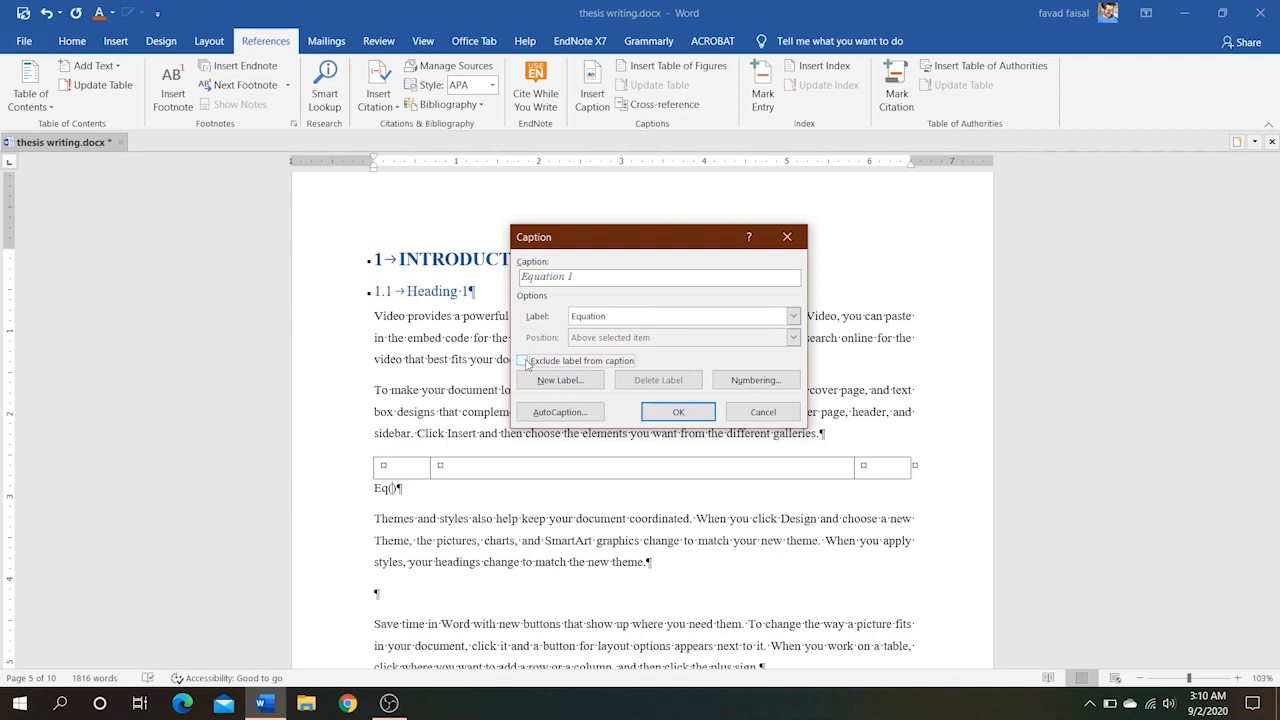
pyautogui.click(523, 361)
# - Include the chapter number from Heading 1 with a period separator in the caption numbering and insert the caption
pyautogui.click(773, 380)
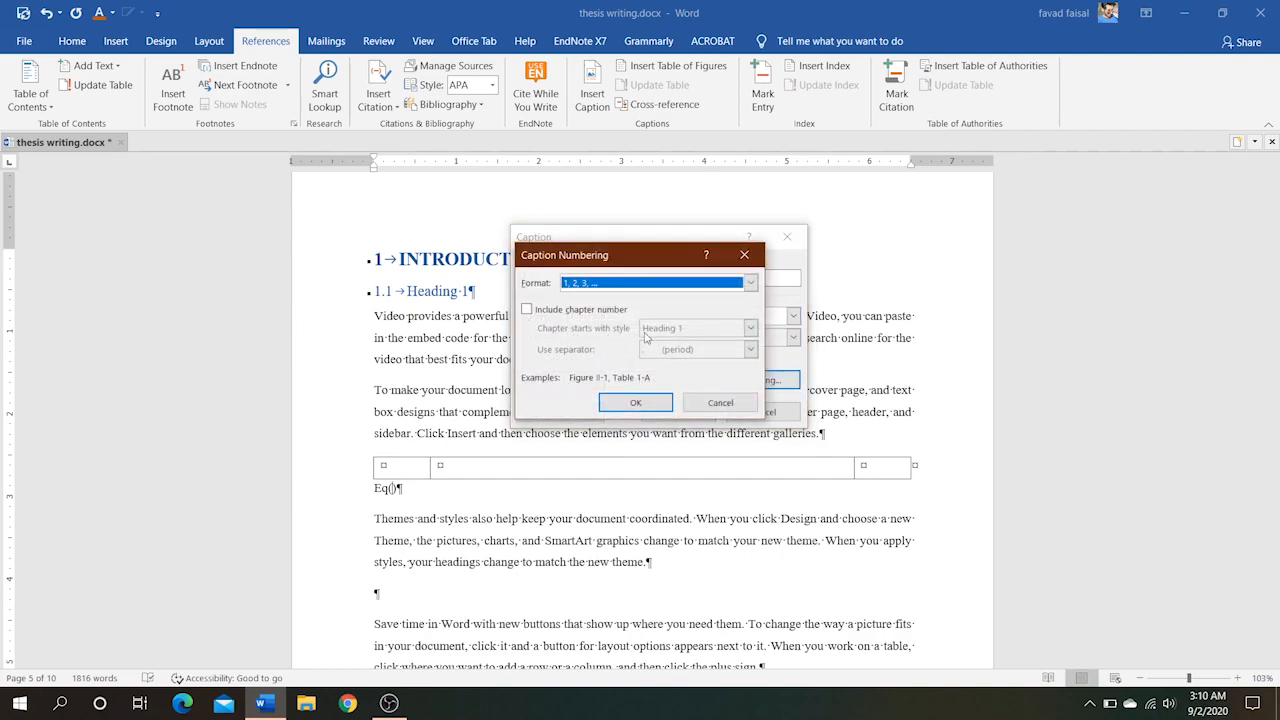
pyautogui.click(527, 311)
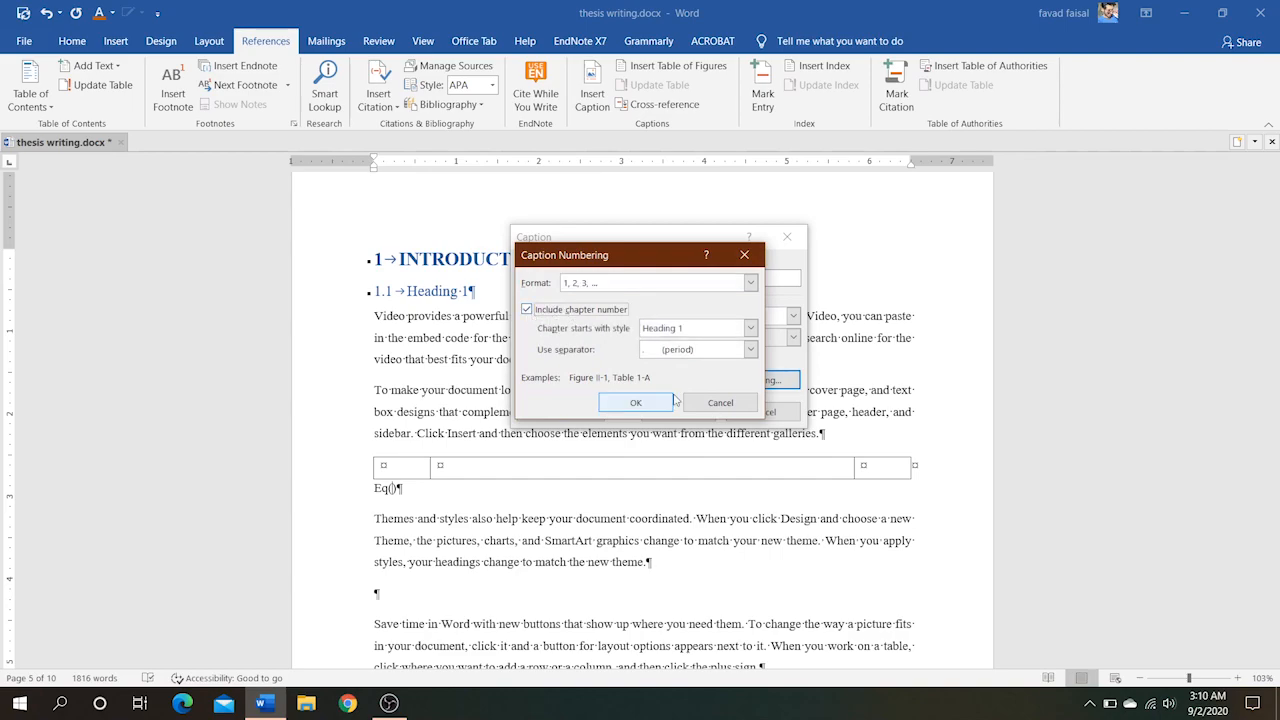
pyautogui.click(636, 403)
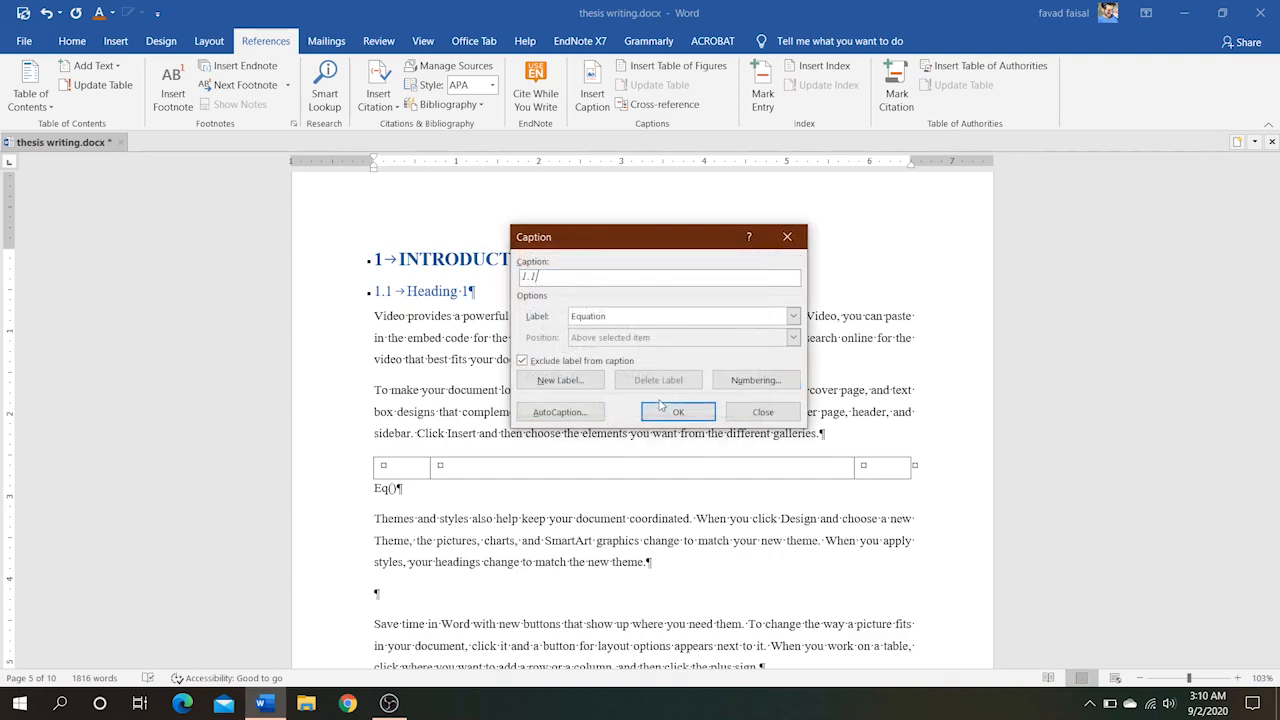
pyautogui.click(660, 418)
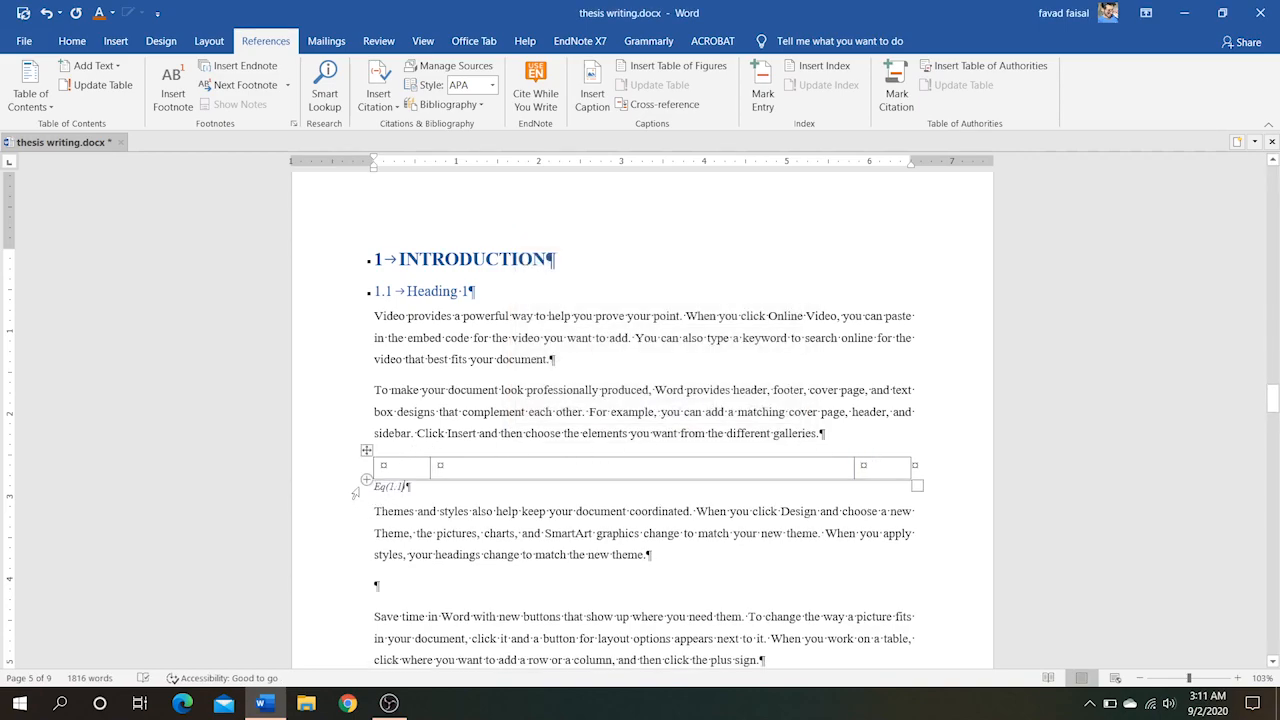
# - Move the equation number Eq(1.1) from below the table into its third cell and remove the extra line in that cell
pyautogui.moveTo(373, 486); pyautogui.dragTo(419, 493)
pyautogui.hotkey('ctrl', 'c')
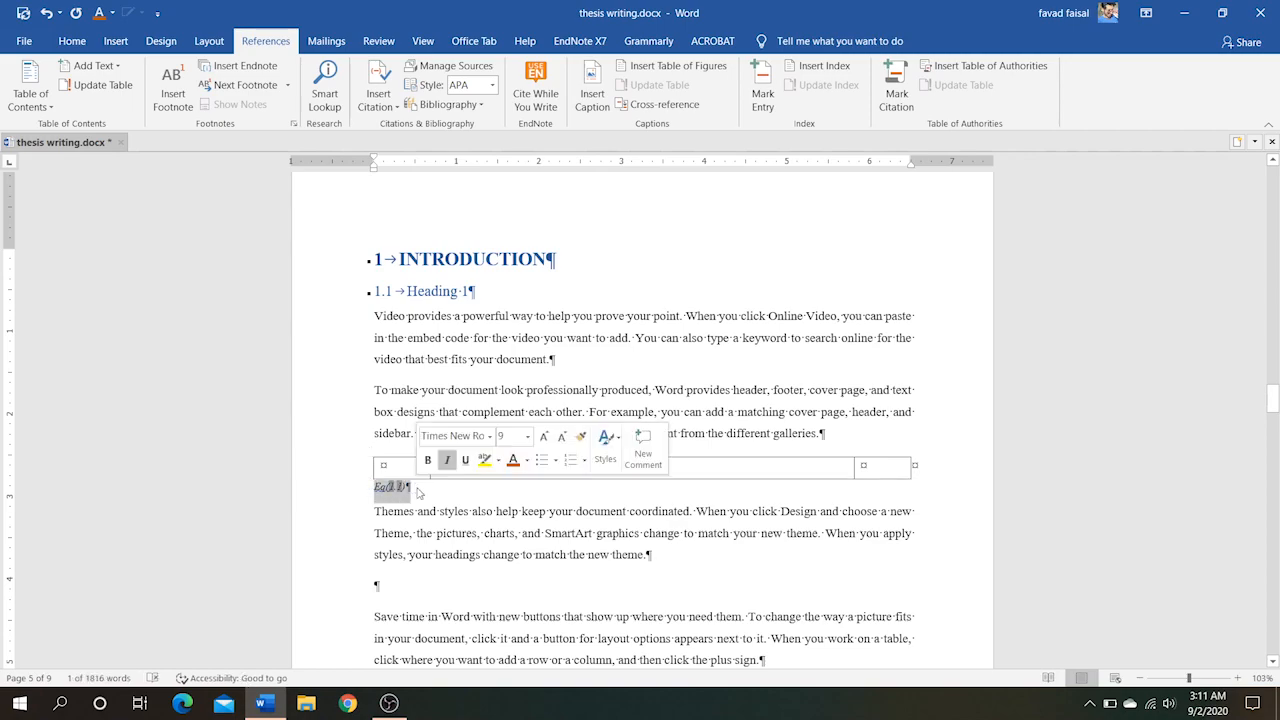
pyautogui.press('Delete')
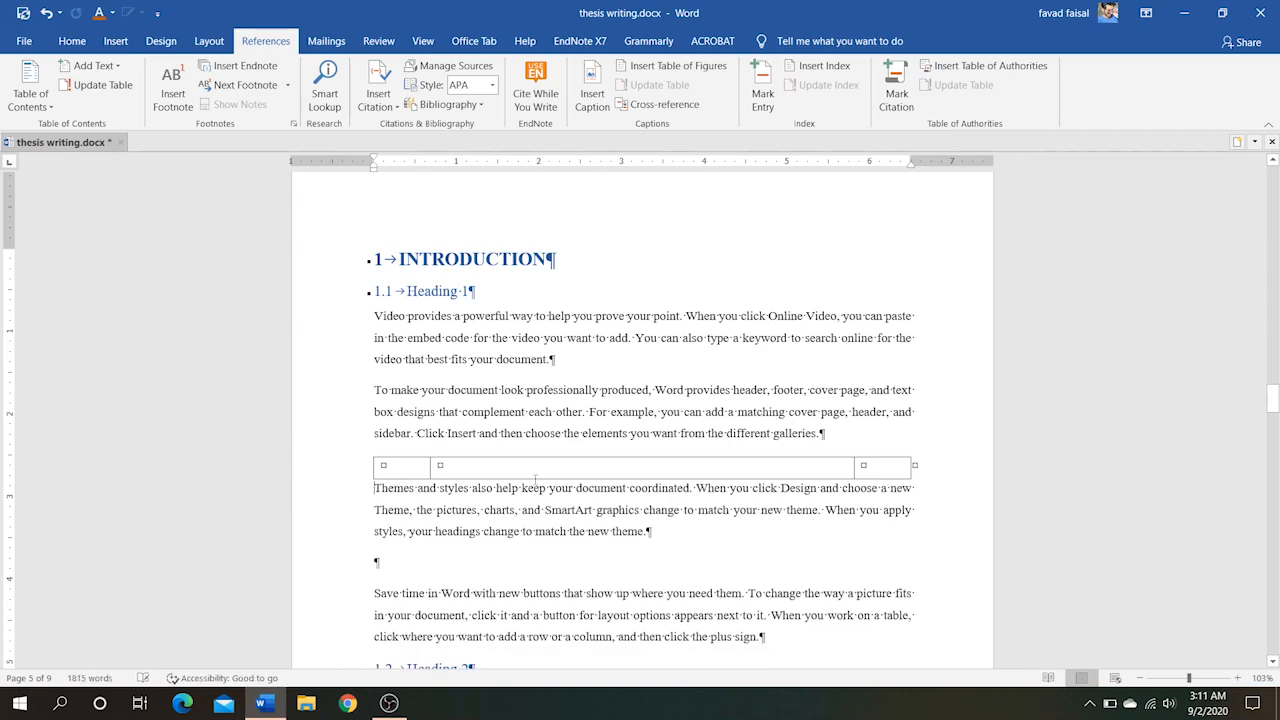
pyautogui.click(871, 468)
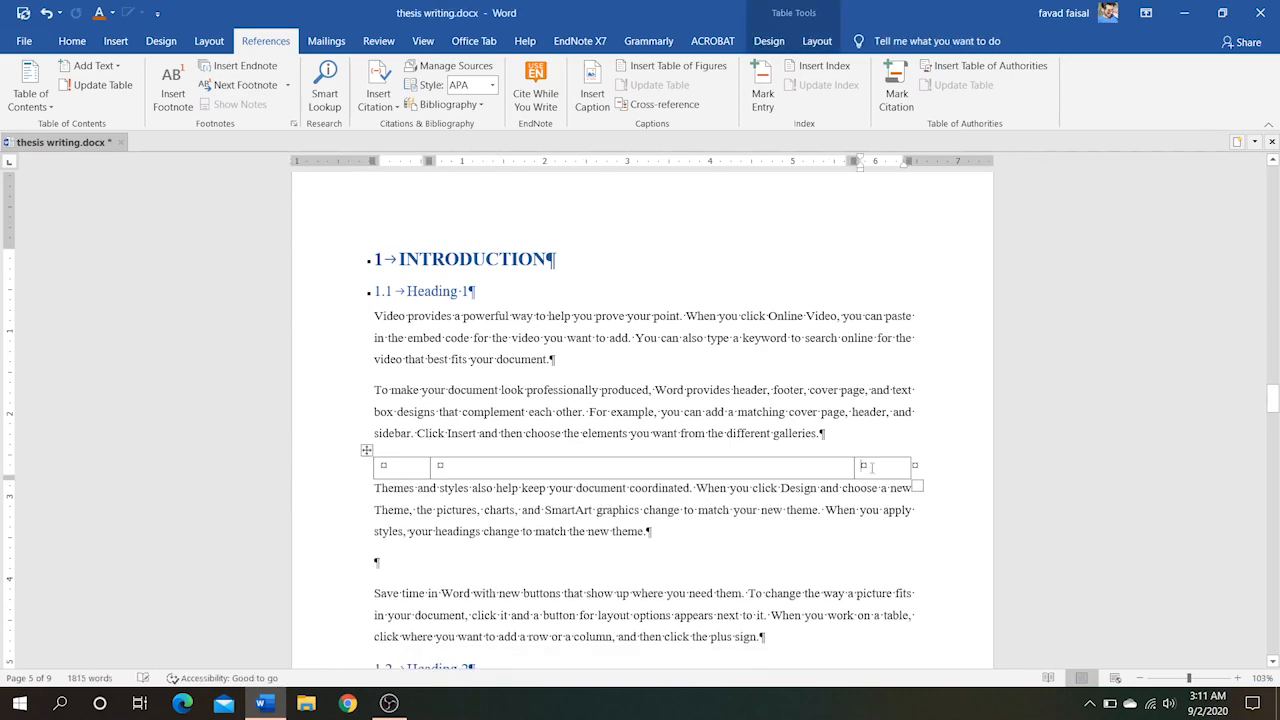
pyautogui.hotkey('ctrl', 'v')
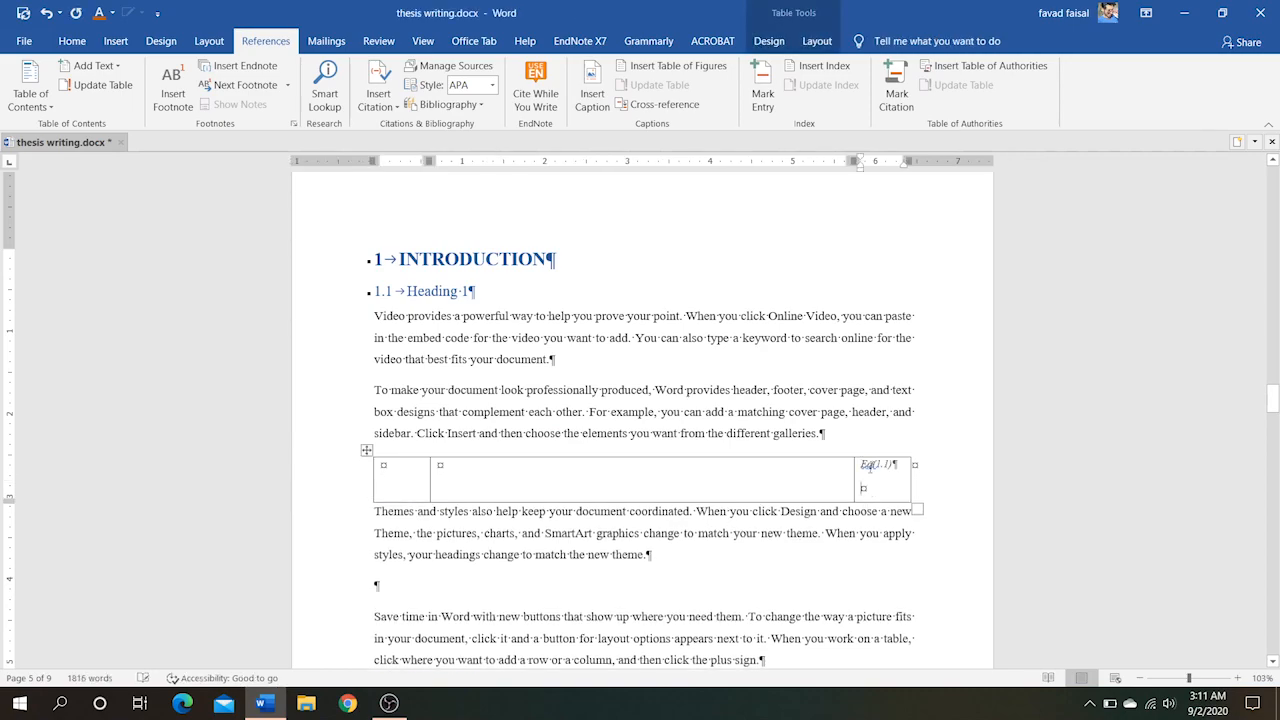
pyautogui.press('BackSpace')
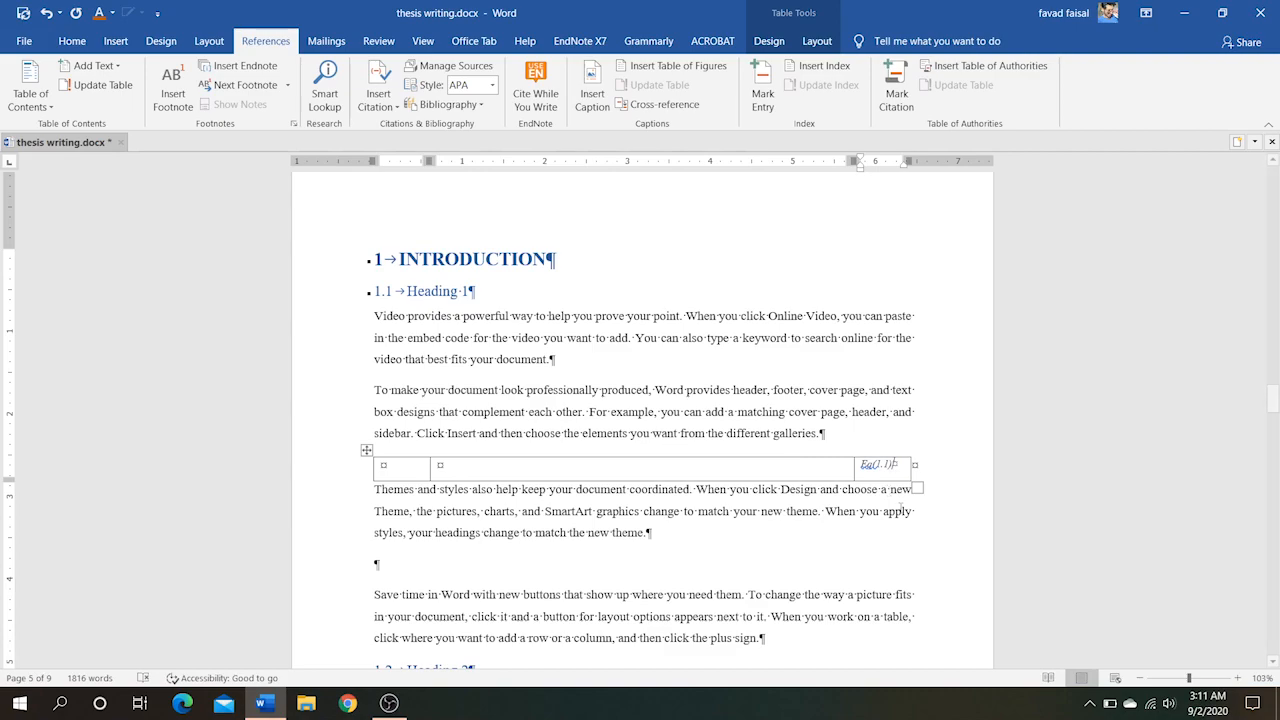
# - Make the equation number Eq(1.1) in the table's third cell bold
pyautogui.tripleClick(877, 463)
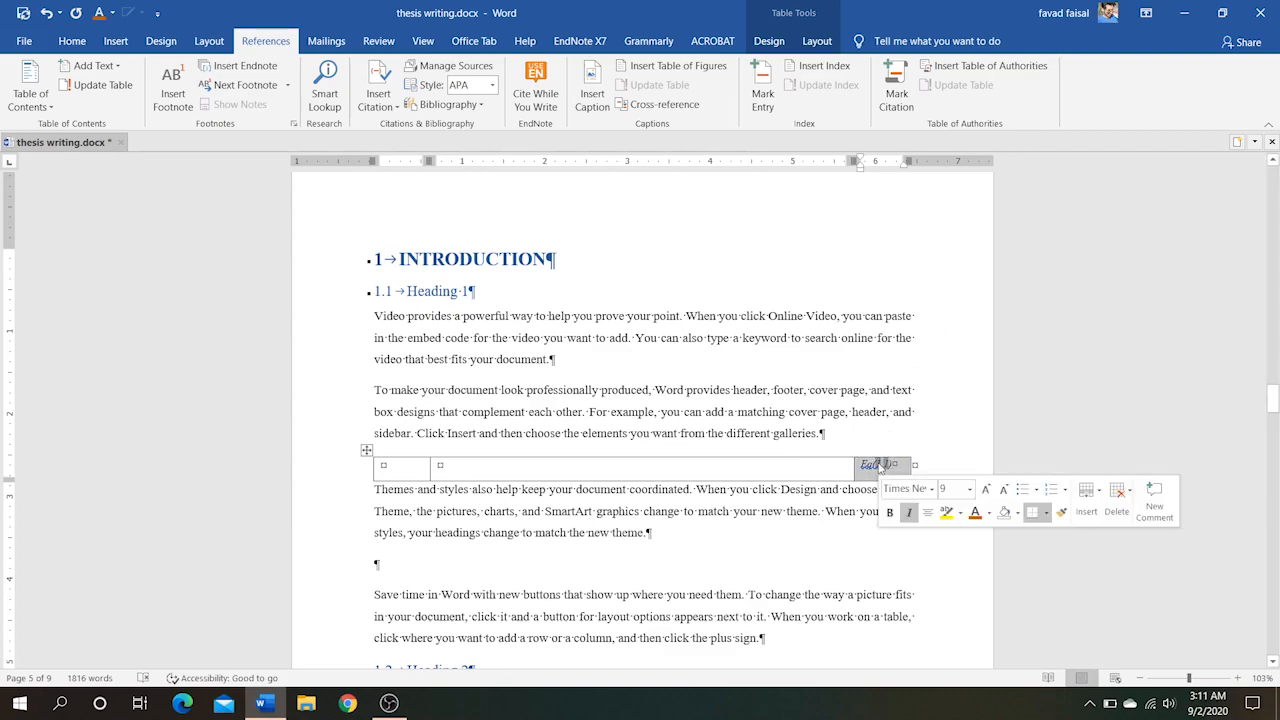
pyautogui.click(71, 41)
pyautogui.click(152, 99)
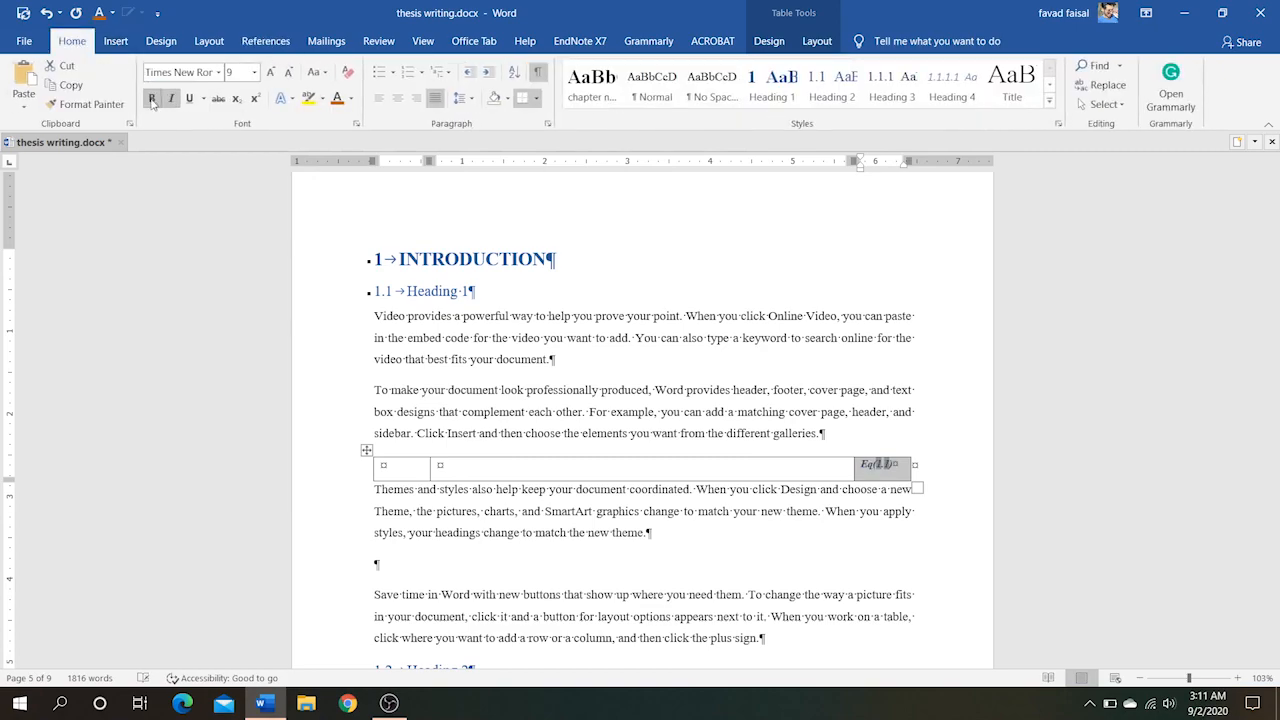
# - Increase the font size of the equation label in the table's last cell to 12
pyautogui.click(271, 74)
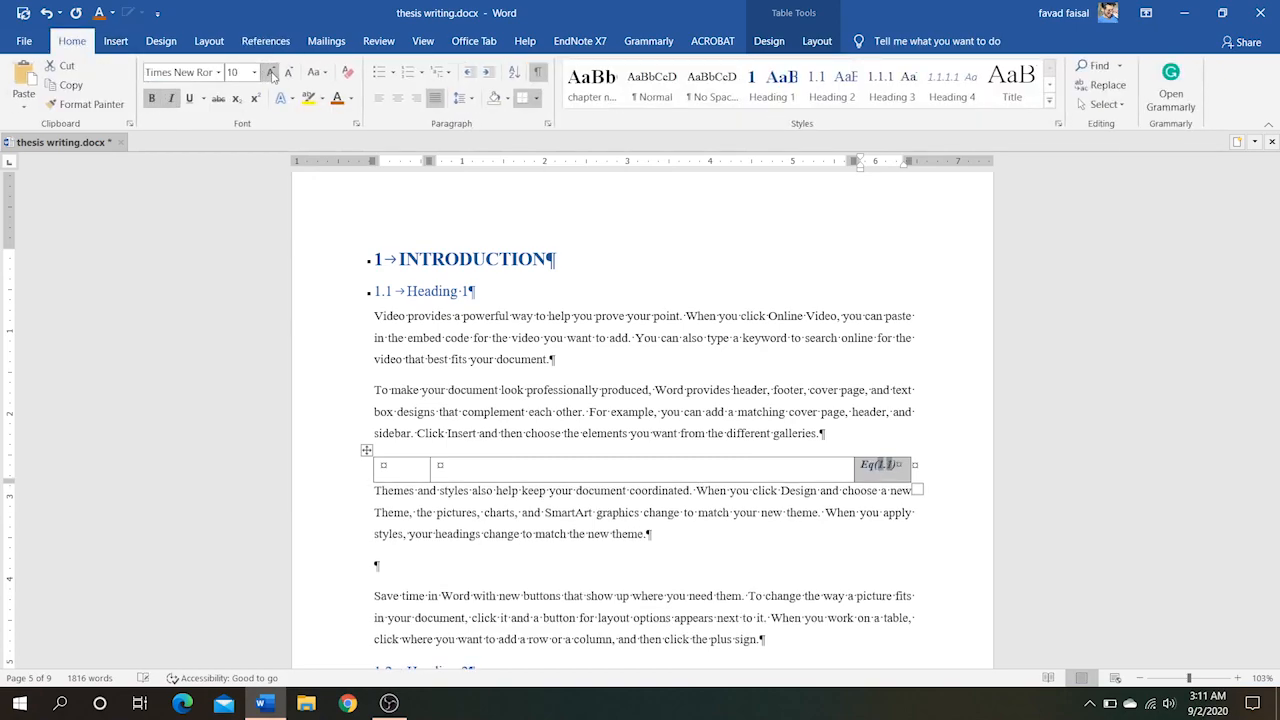
pyautogui.click(271, 74)
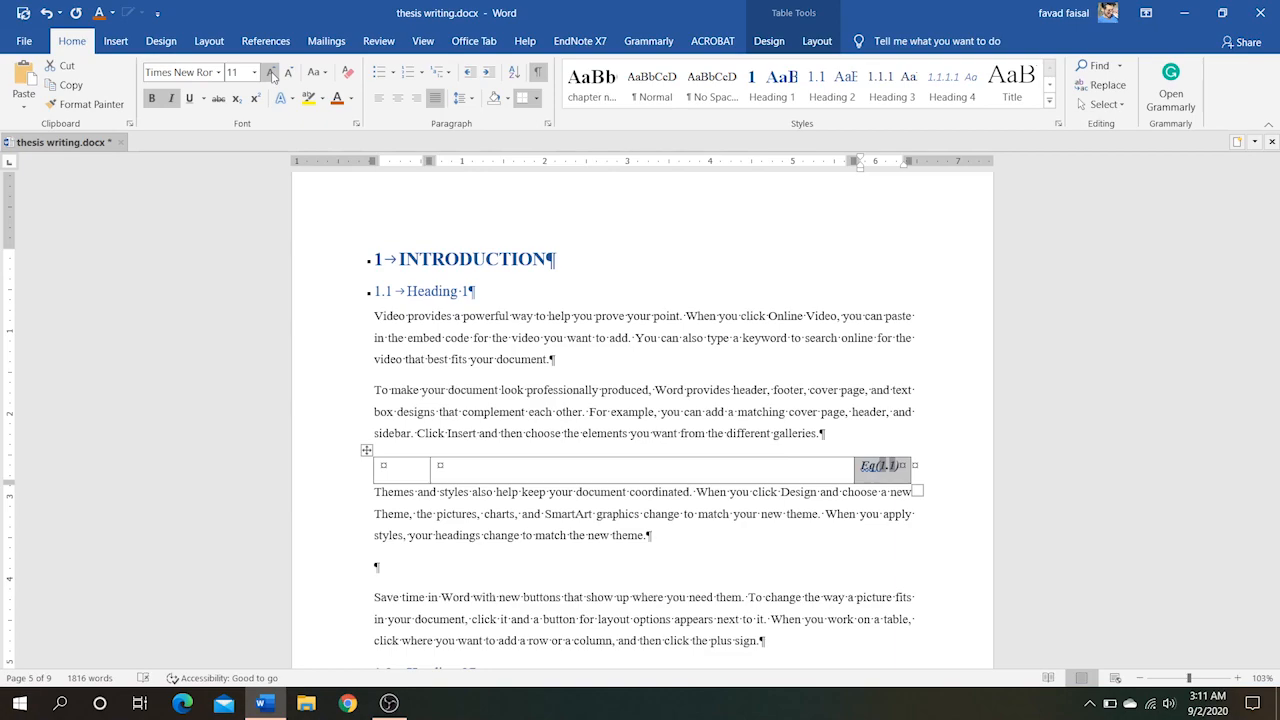
pyautogui.click(271, 74)
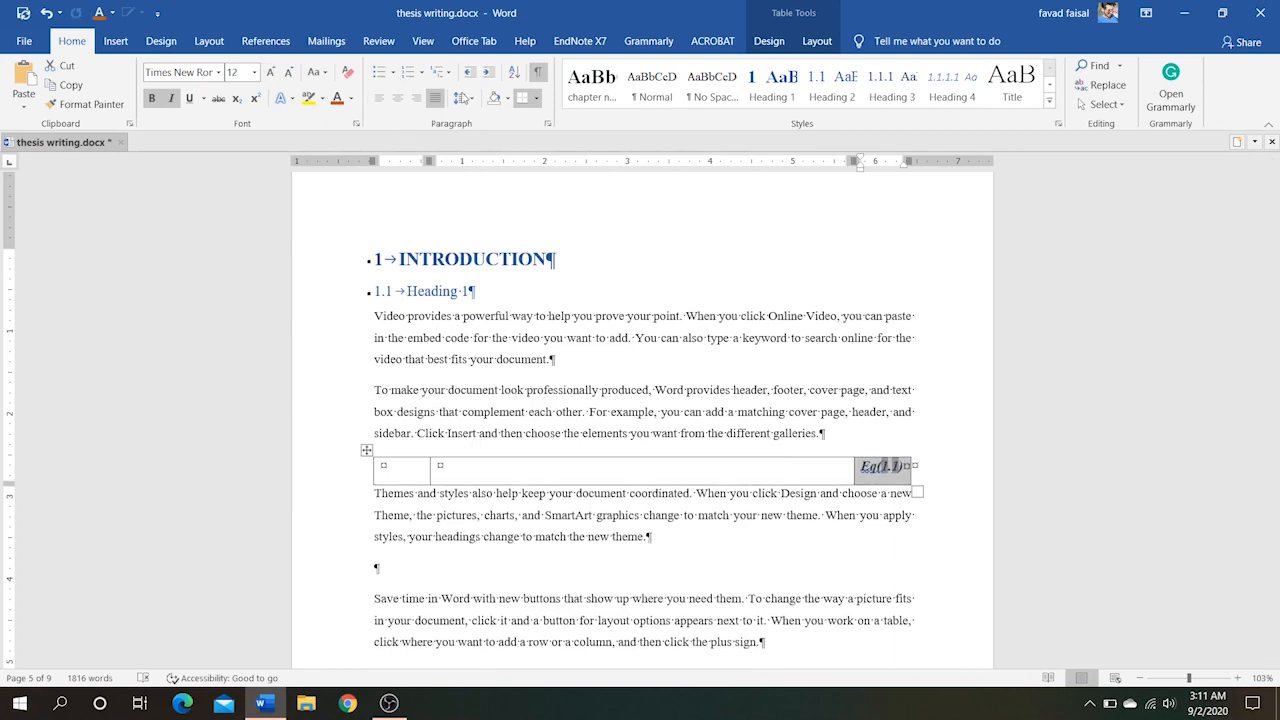
pyautogui.click(472, 104)
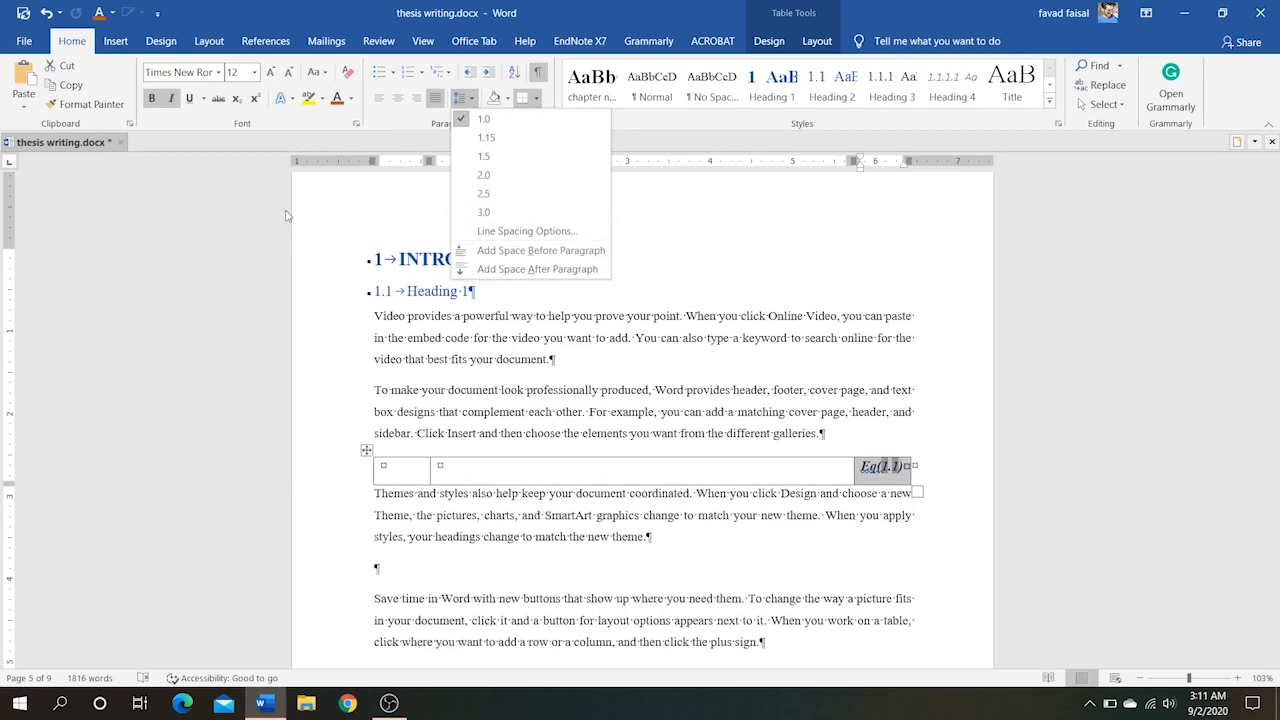
# - Center the contents of all cells in the equation table both horizontally and vertically
pyautogui.click(816, 41)
pyautogui.click(854, 85)
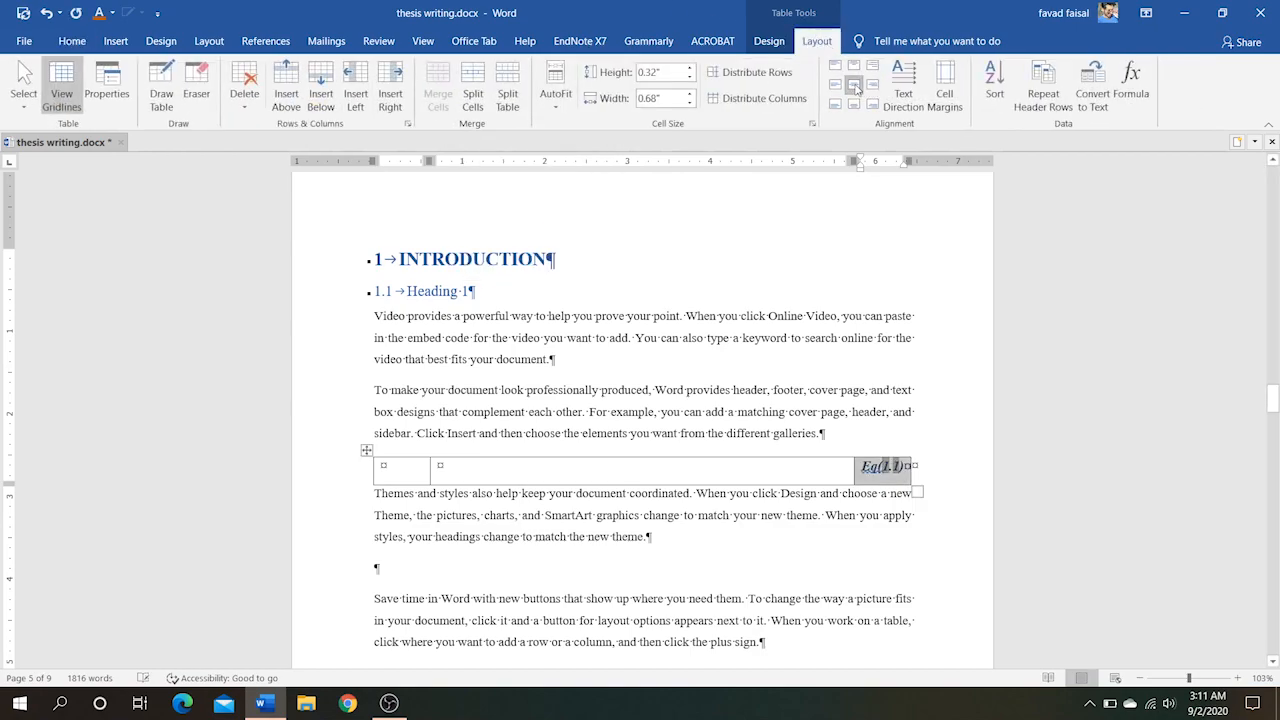
pyautogui.click(367, 468)
pyautogui.click(855, 86)
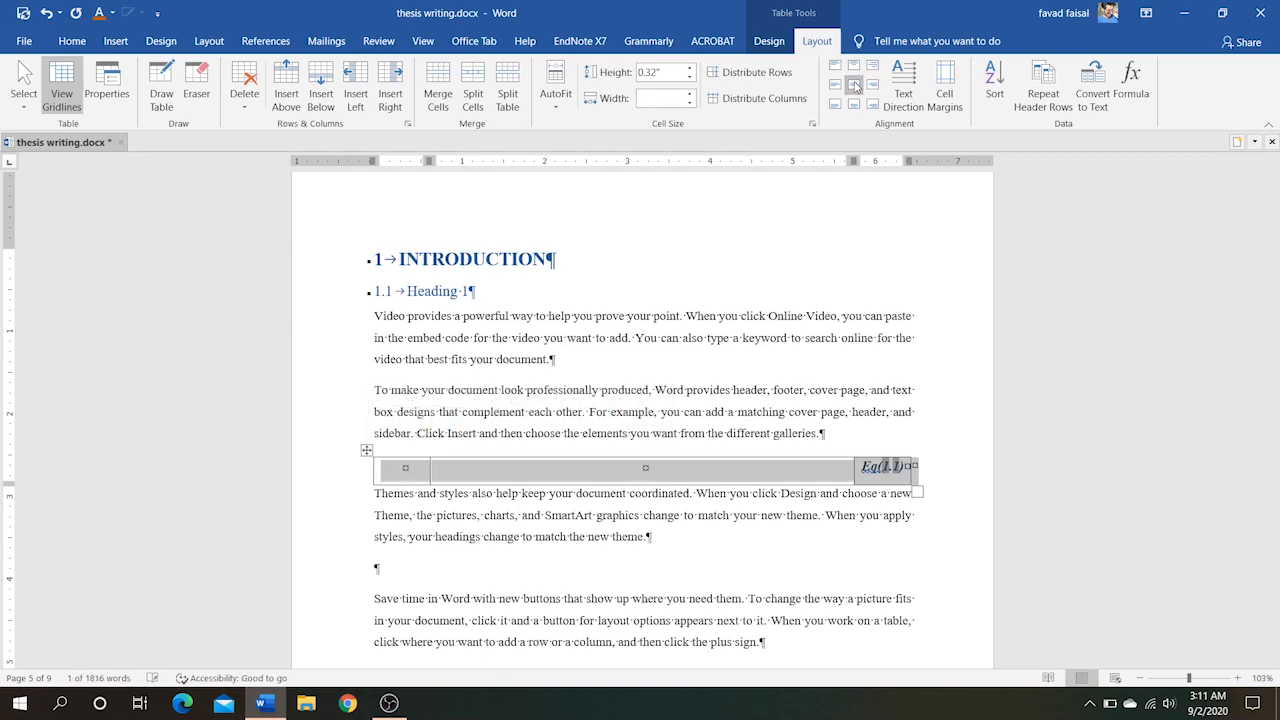
# - Remove the space after the equation label's paragraph in the table's last cell
pyautogui.click(883, 466)
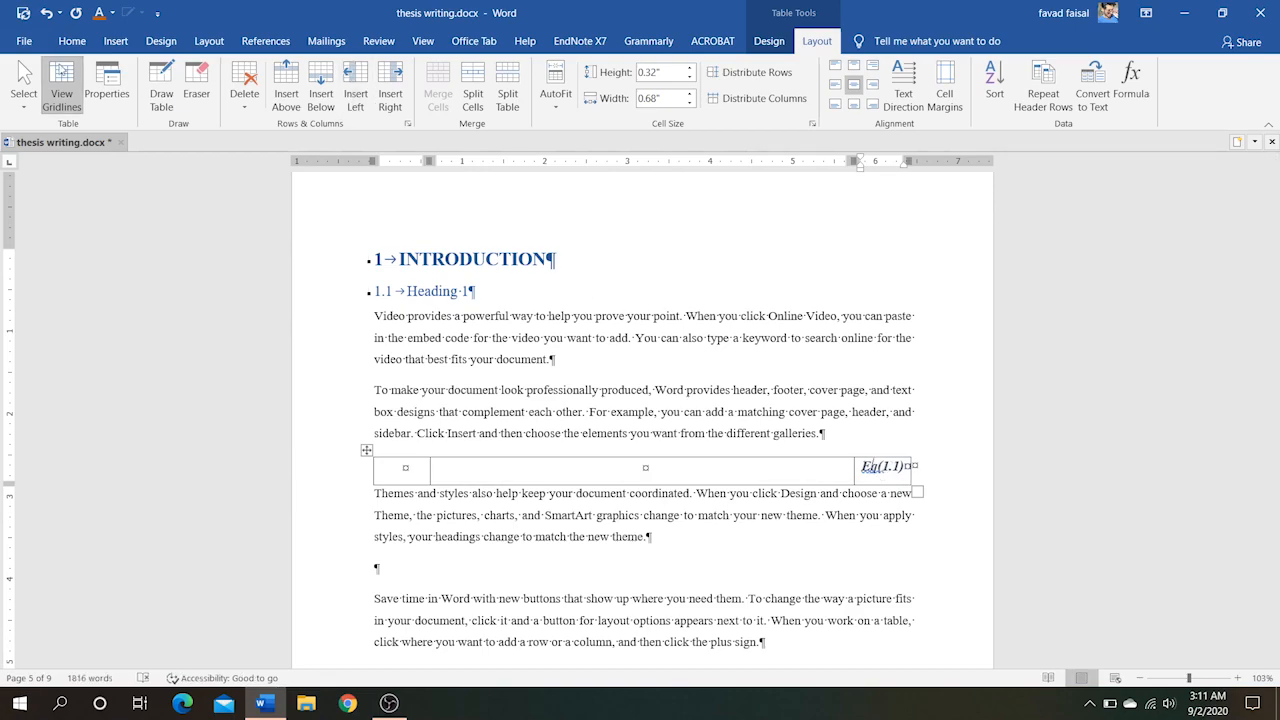
pyautogui.click(72, 41)
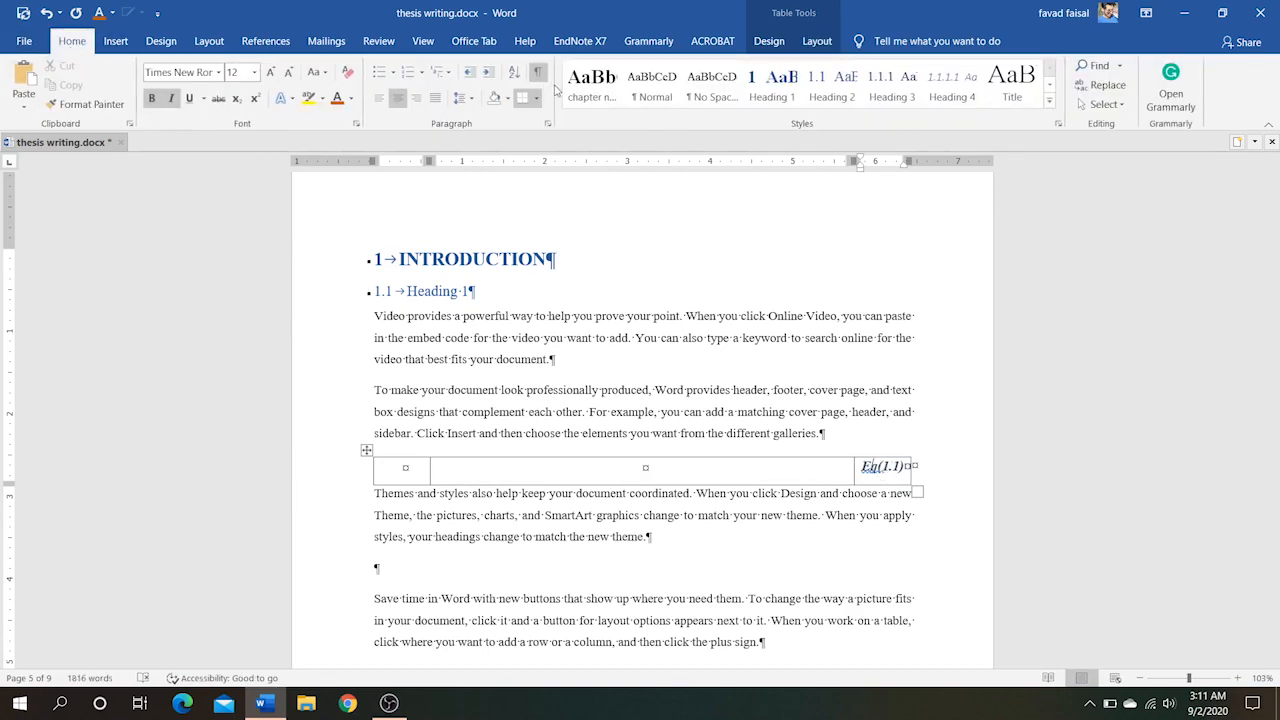
pyautogui.click(472, 98)
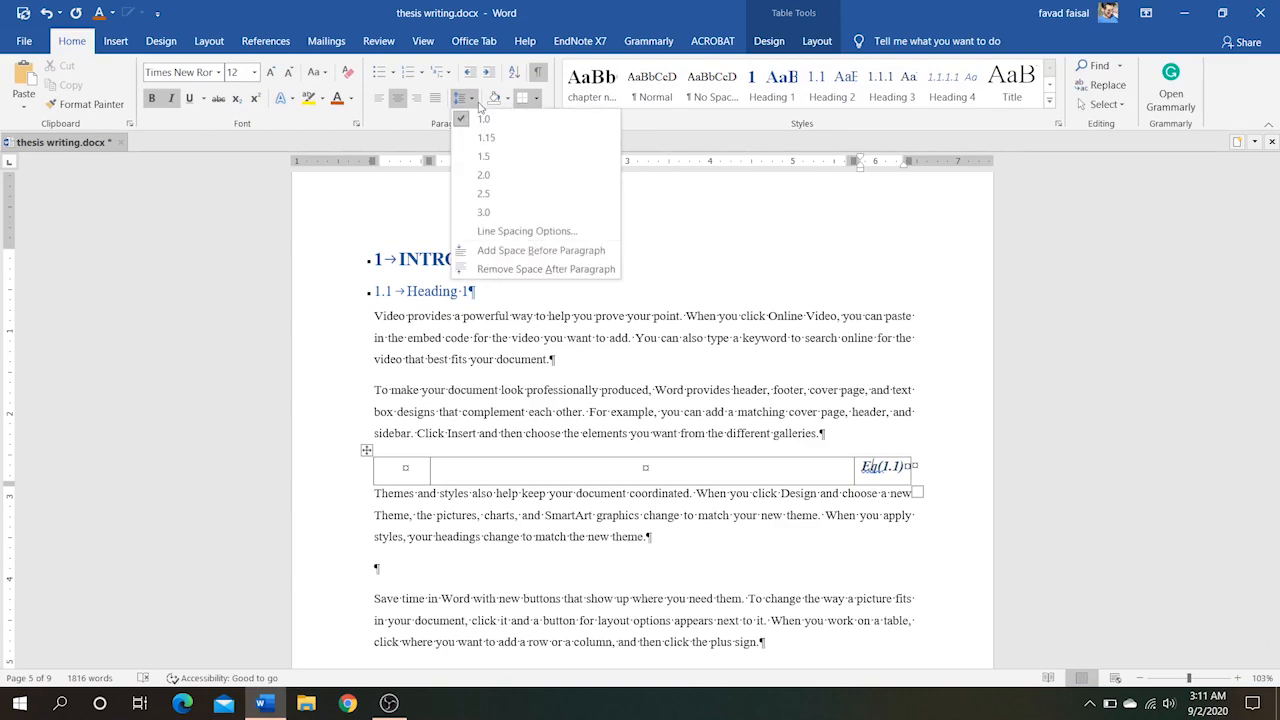
pyautogui.click(518, 269)
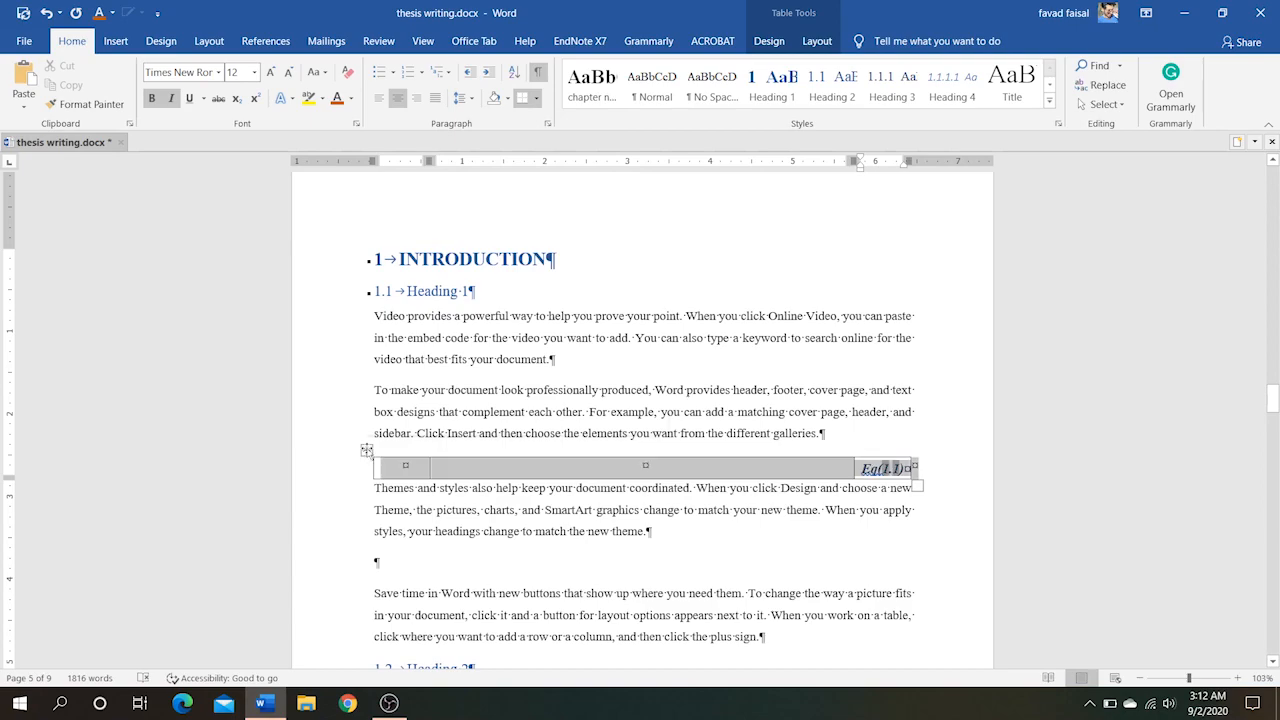
# - Insert an empty equation placeholder in the middle cell of the equation table
pyautogui.click(366, 451)
pyautogui.click(646, 468)
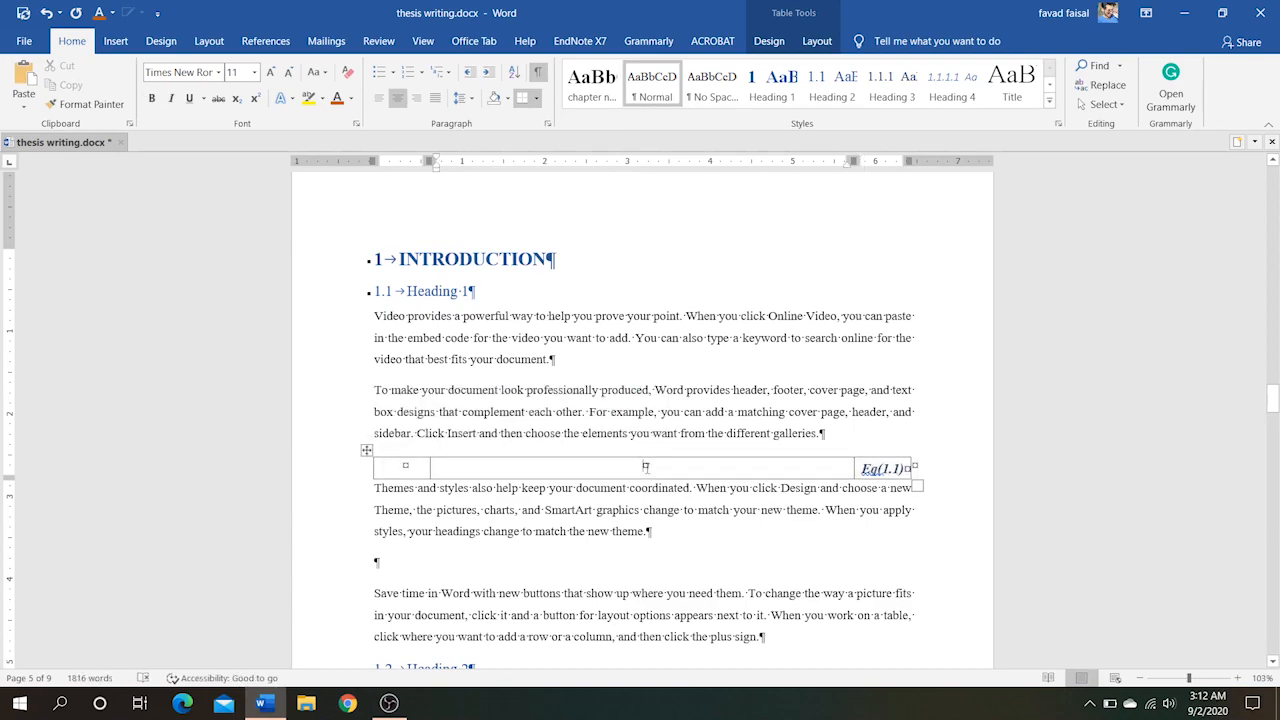
pyautogui.hotkey('alt', '=')
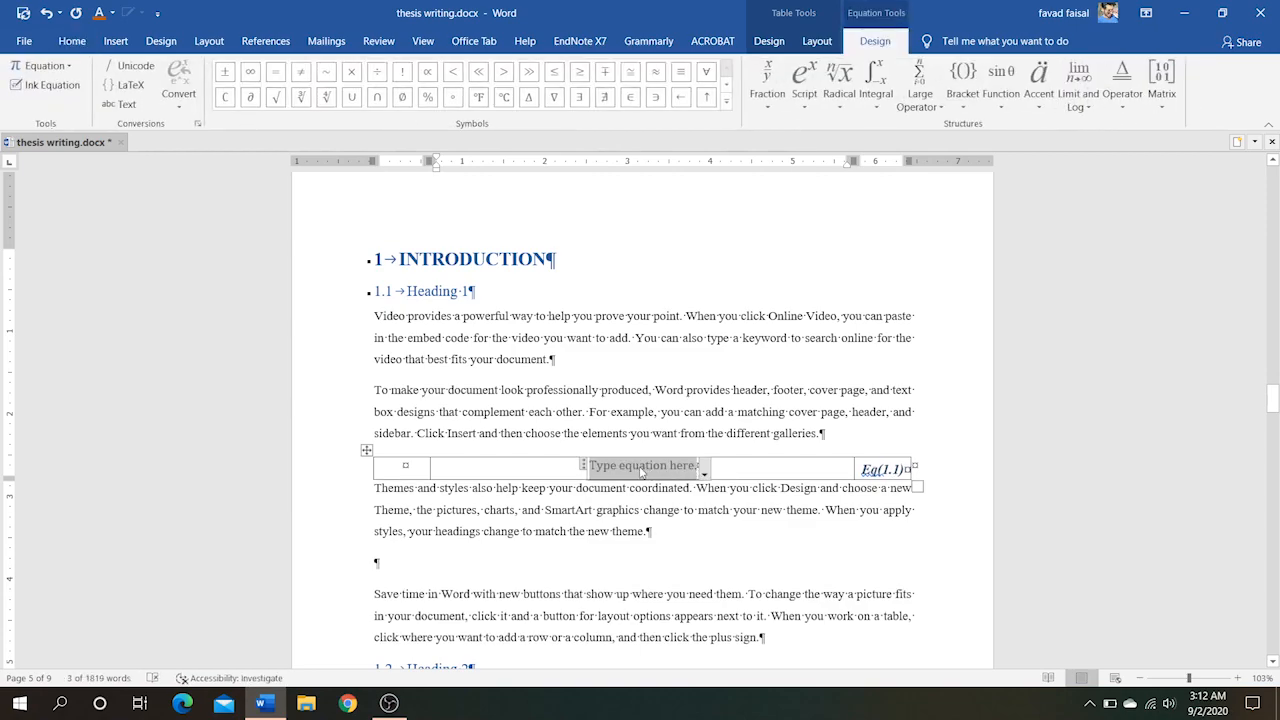
# - Save the whole equation table to the Quick Parts gallery as a building block named "my eq num"
pyautogui.click(366, 449)
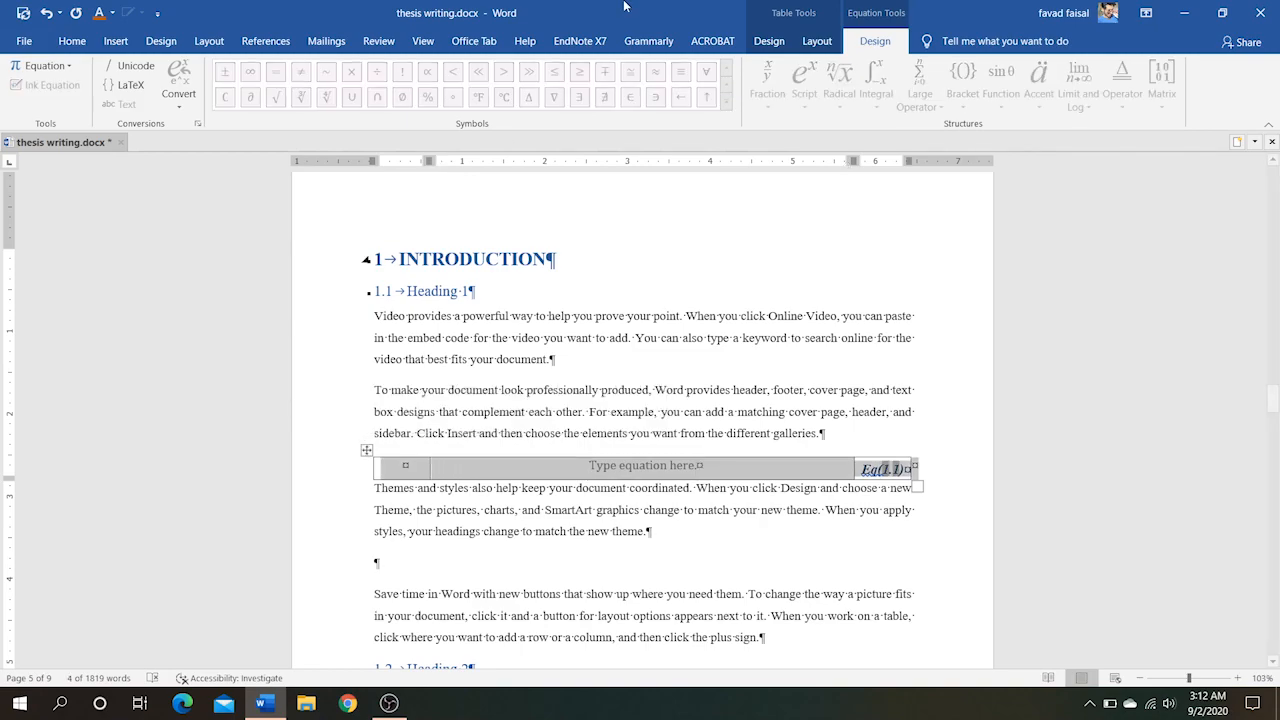
pyautogui.click(817, 41)
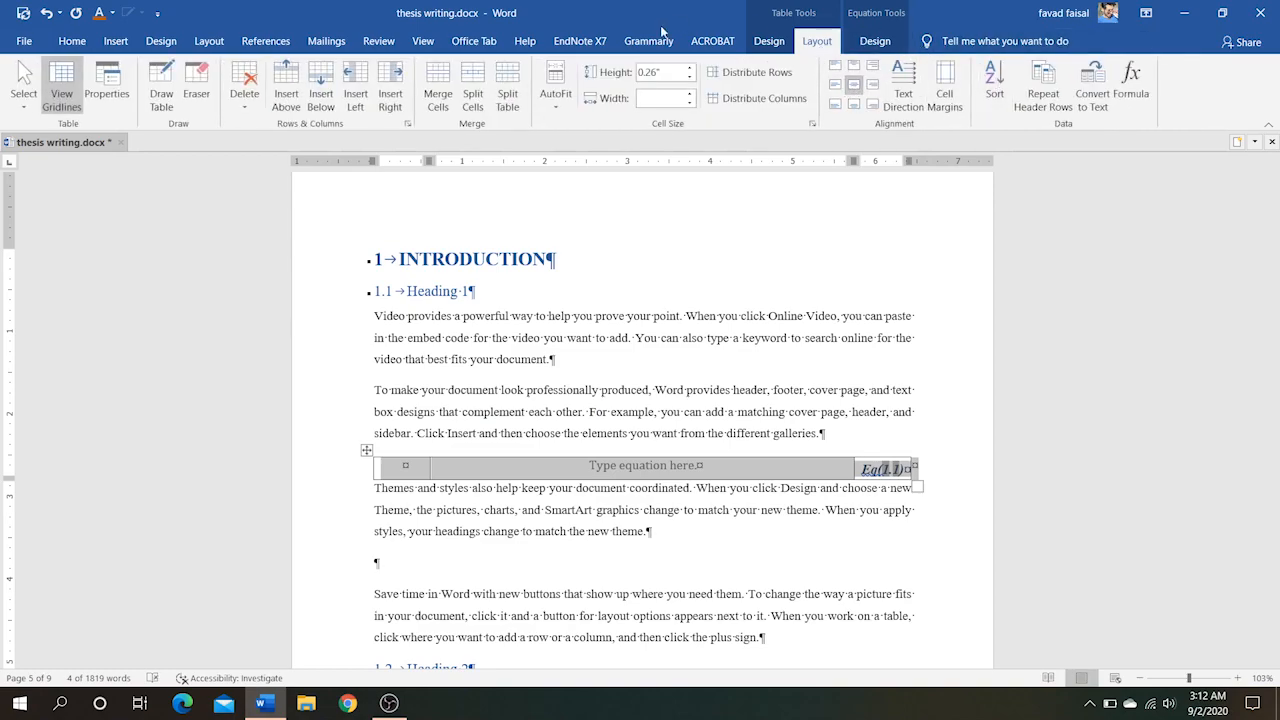
pyautogui.click(115, 44)
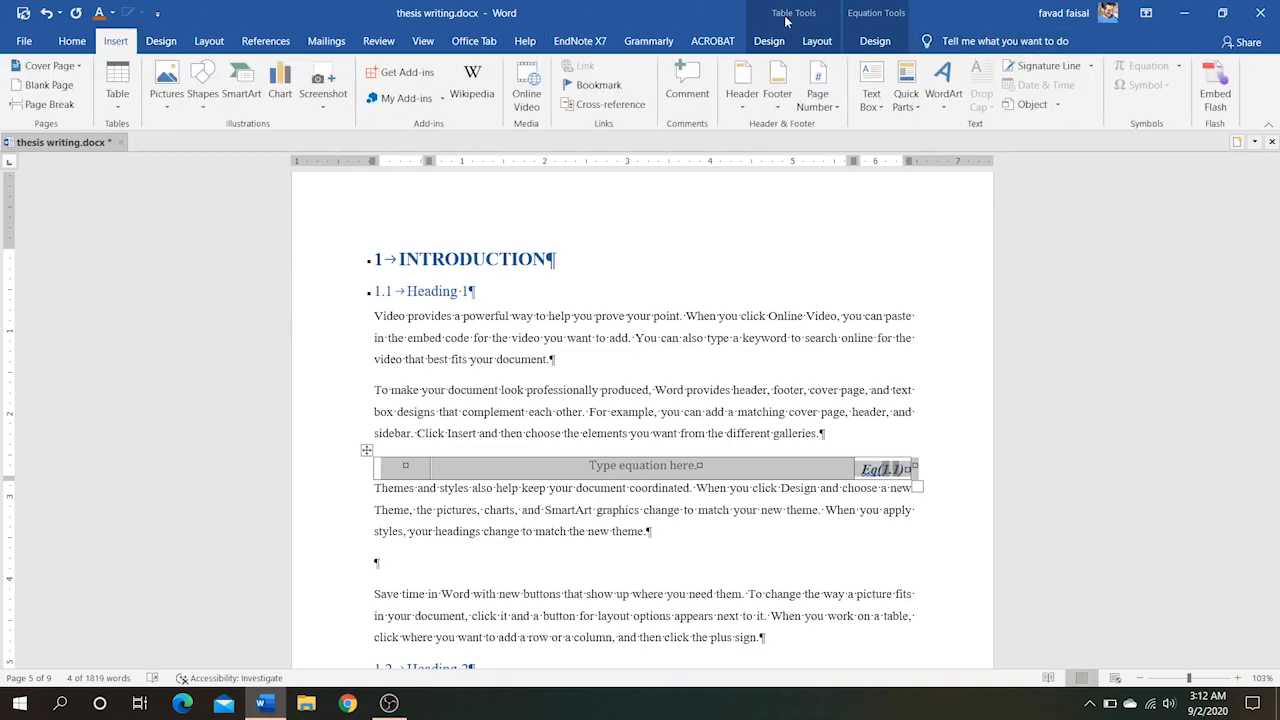
pyautogui.click(907, 100)
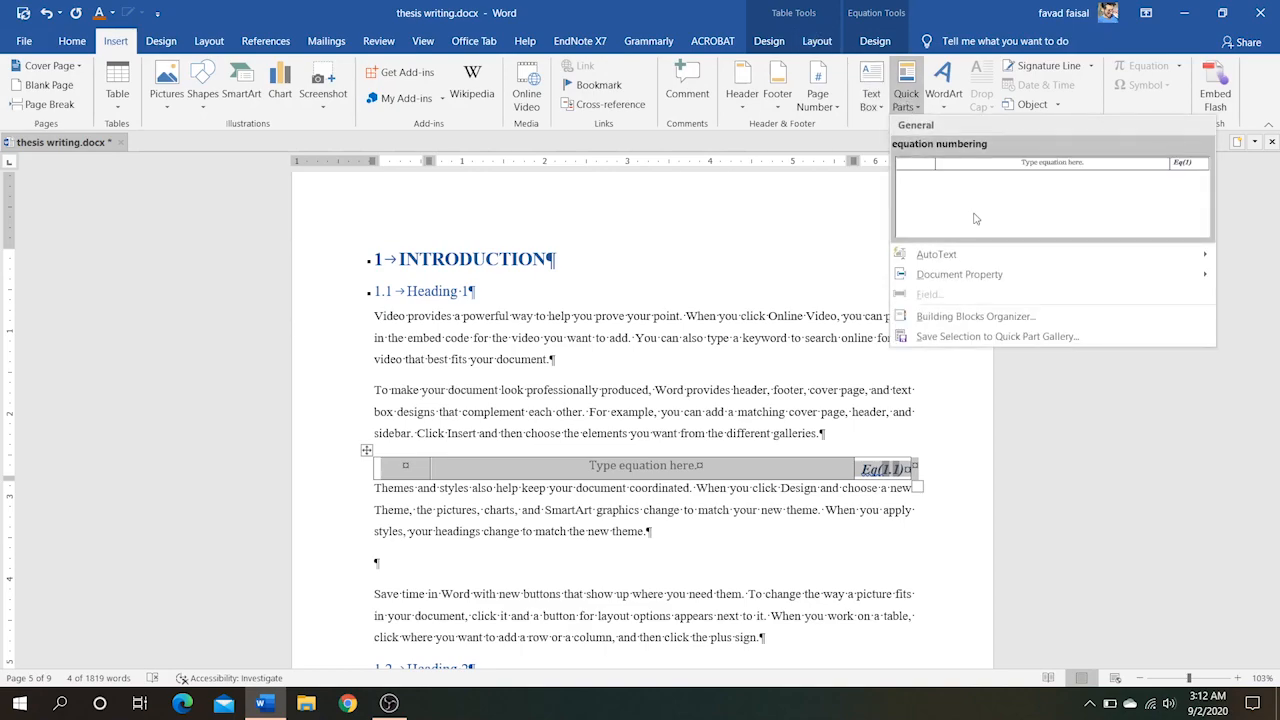
pyautogui.moveTo(985, 286)
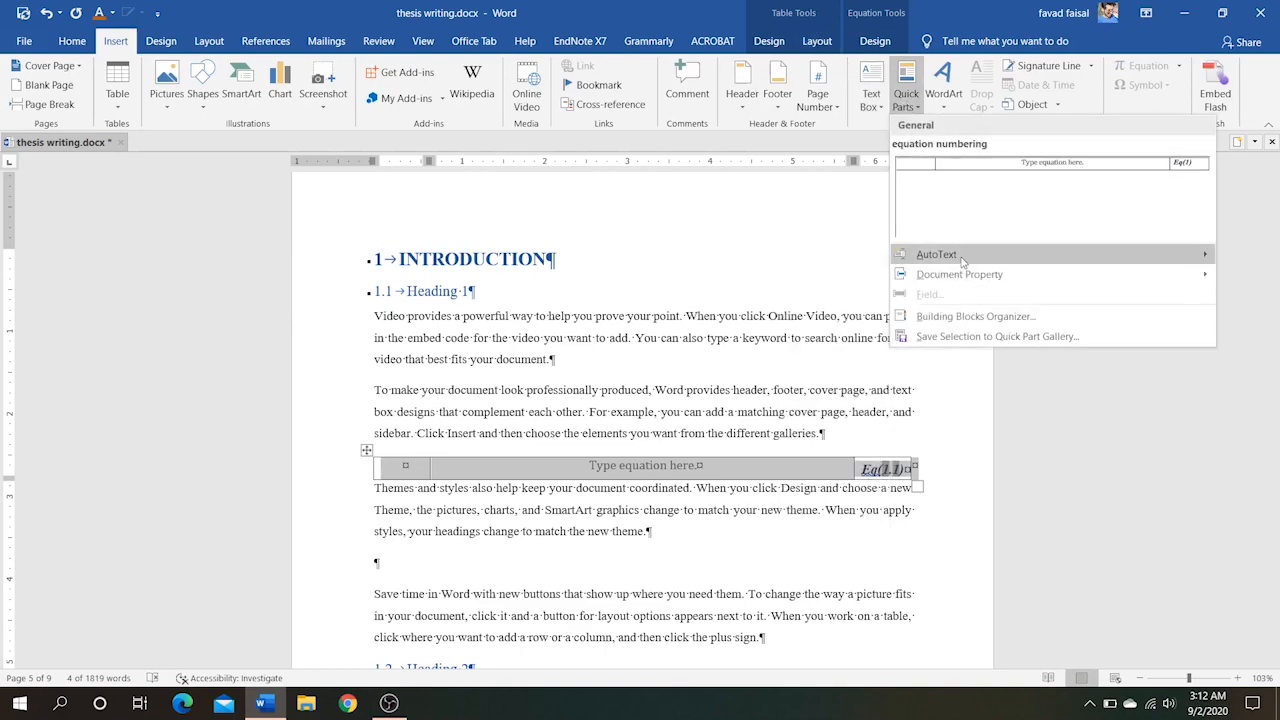
pyautogui.click(943, 337)
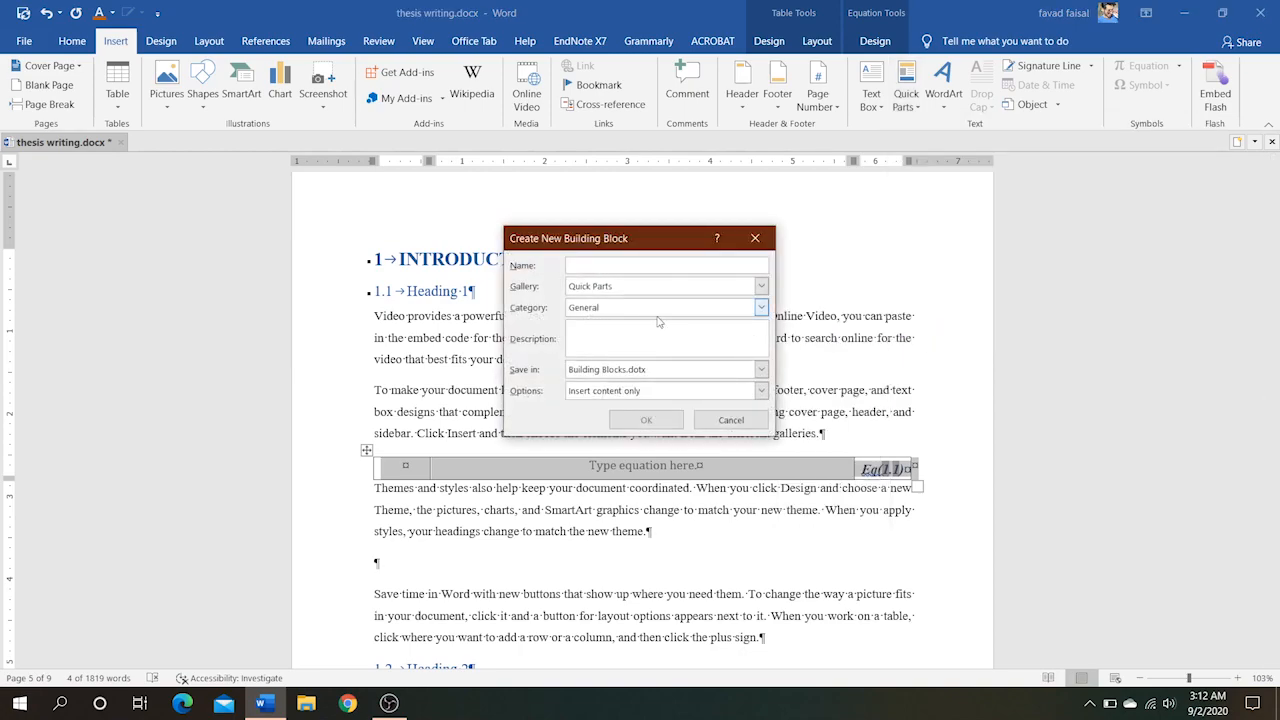
pyautogui.write('my eq num')
pyautogui.click(646, 420)
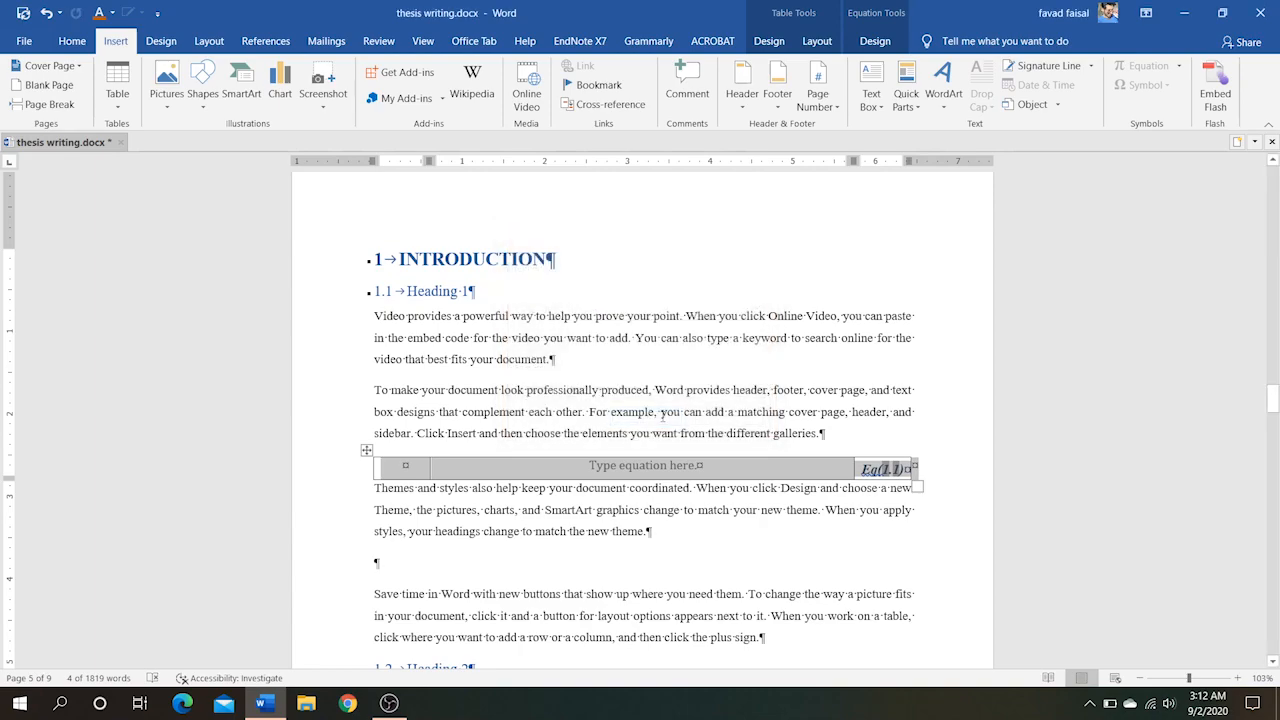
# - Enter the equation F = ma in the placeholder of the first equation table
pyautogui.click(643, 475)
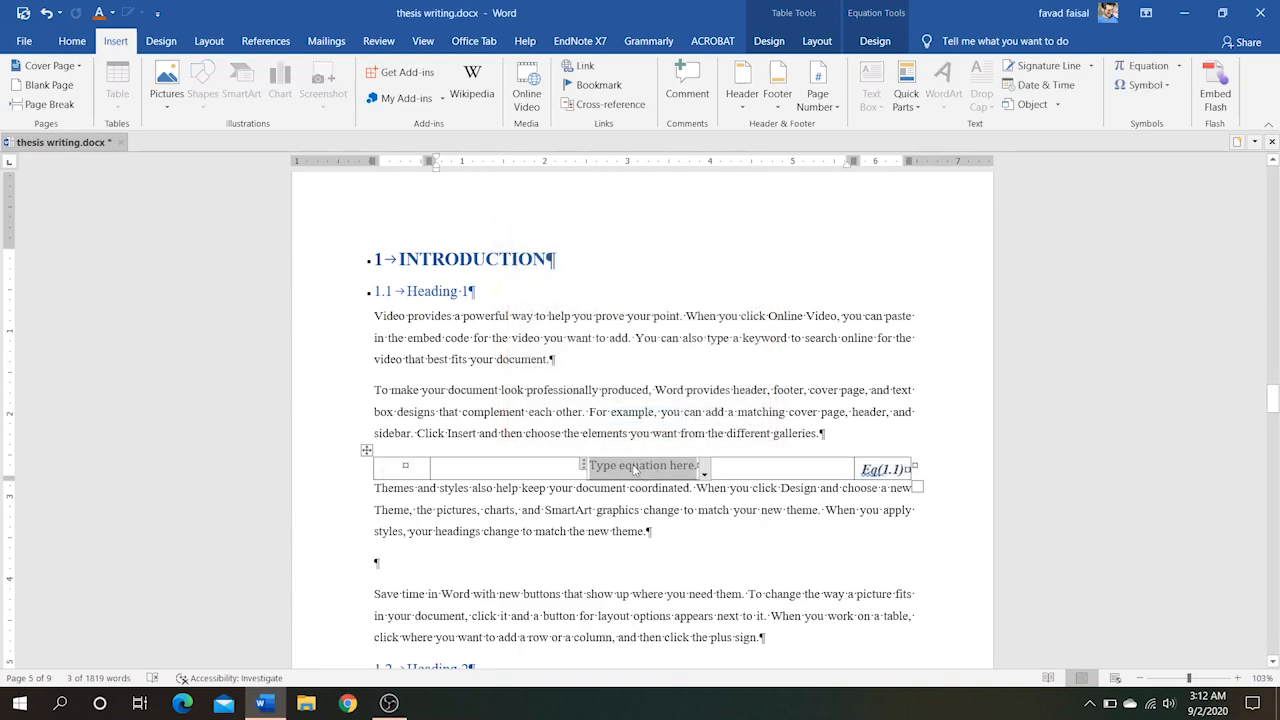
pyautogui.write('F=ma')
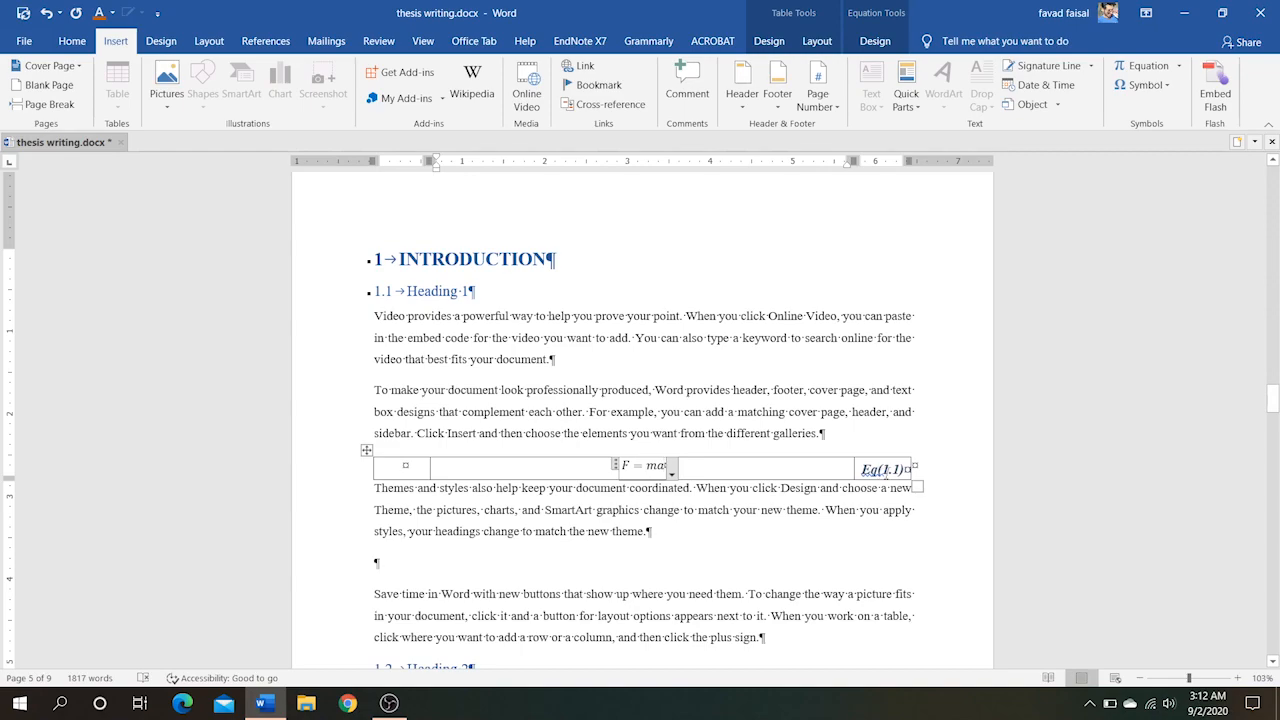
# - Insert the "my eq num" quick part at the empty paragraph under Heading 1 and enter P = F/A as its equation
pyautogui.click(546, 567)
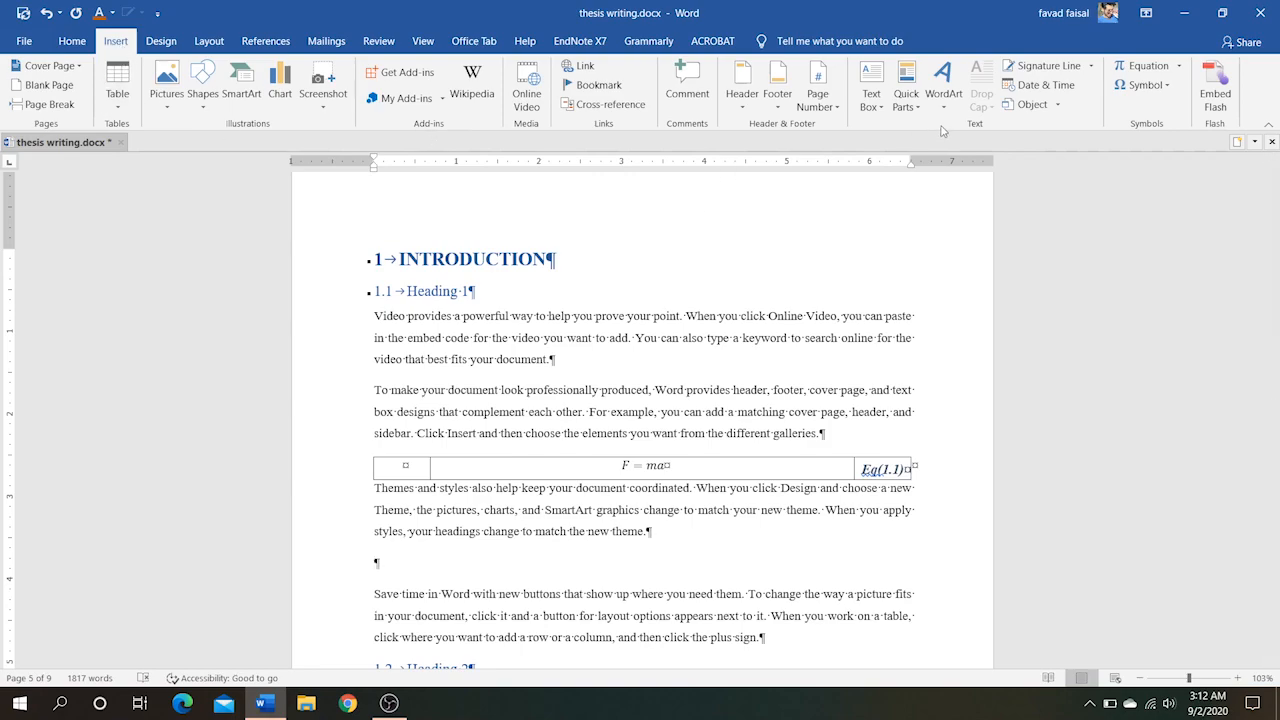
pyautogui.click(917, 106)
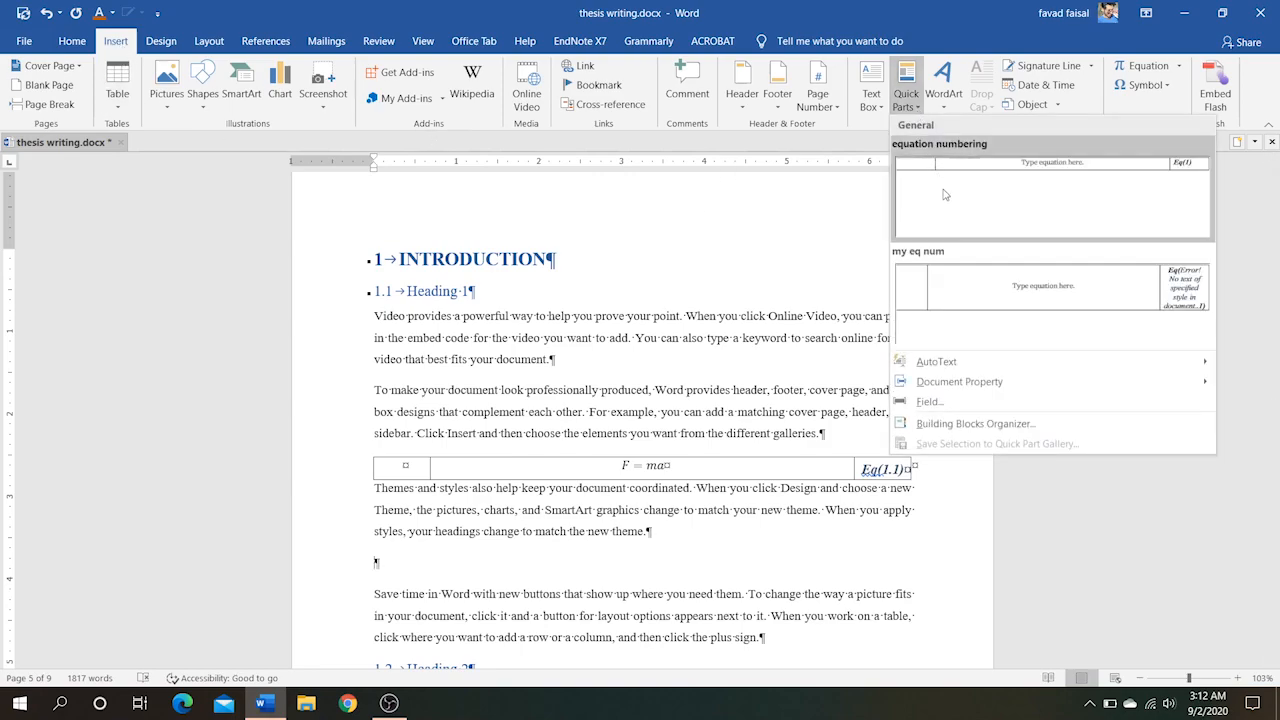
pyautogui.click(984, 271)
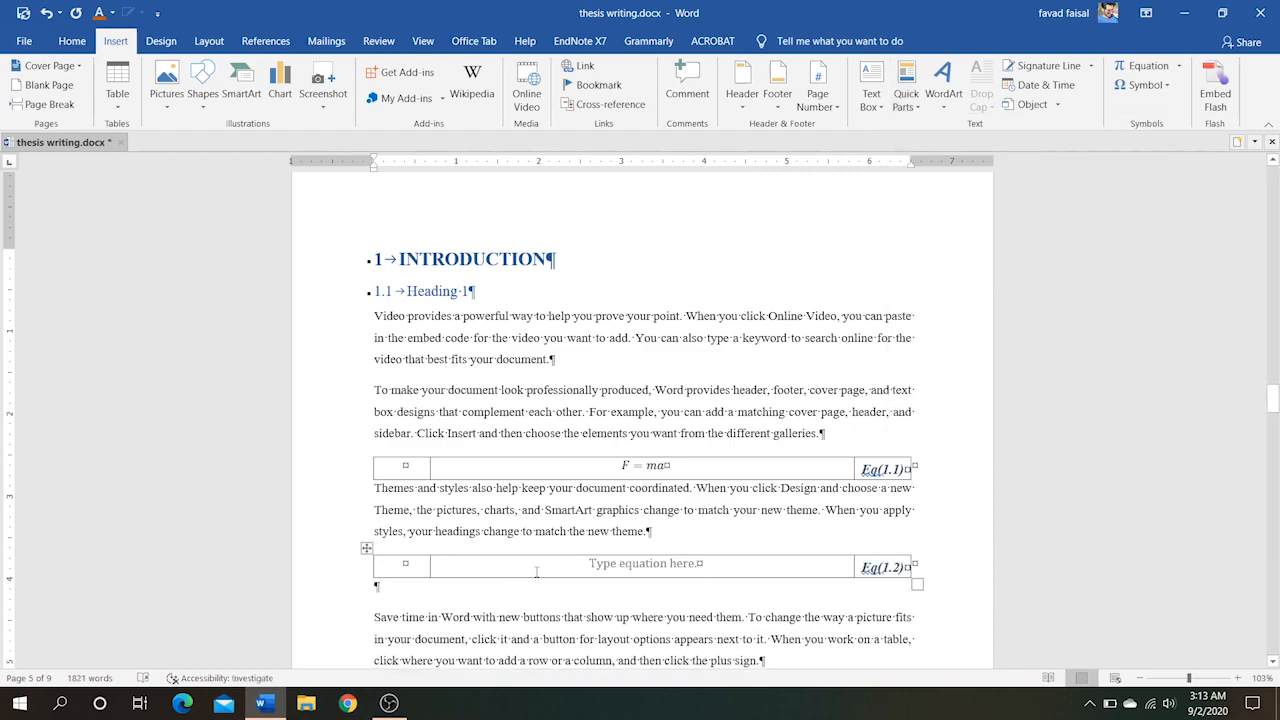
pyautogui.click(623, 568)
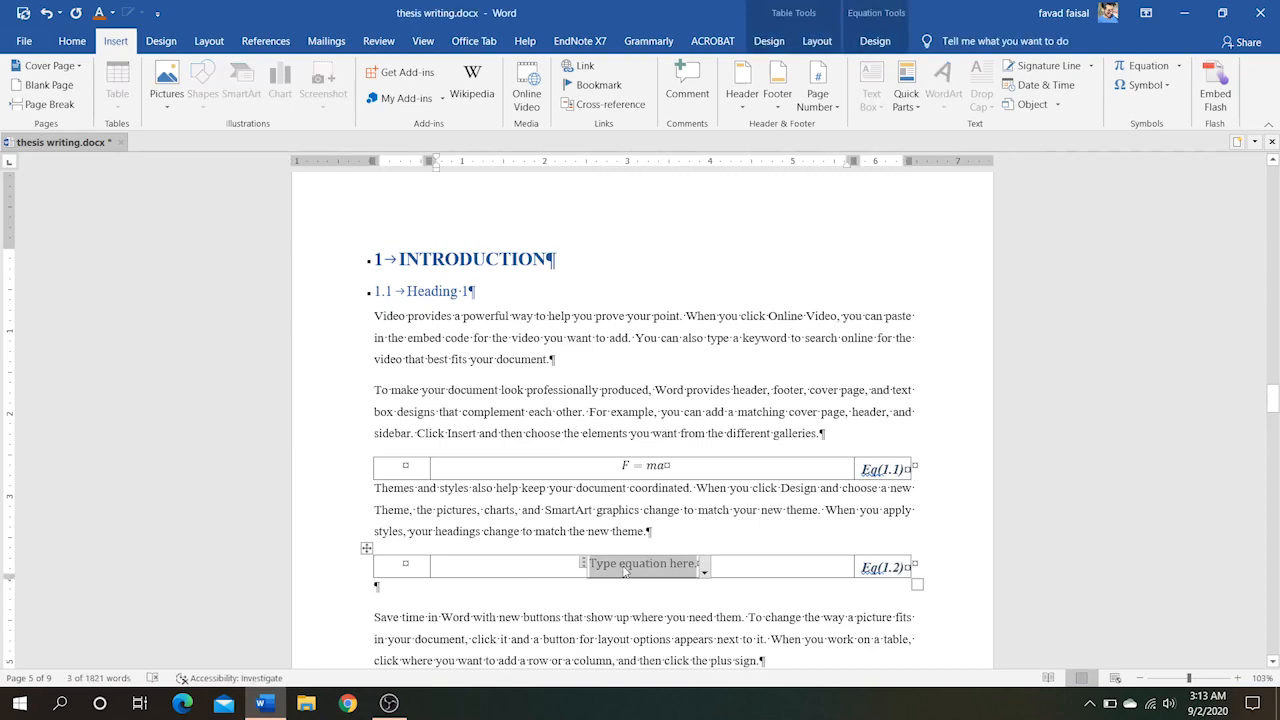
pyautogui.write('P = ')
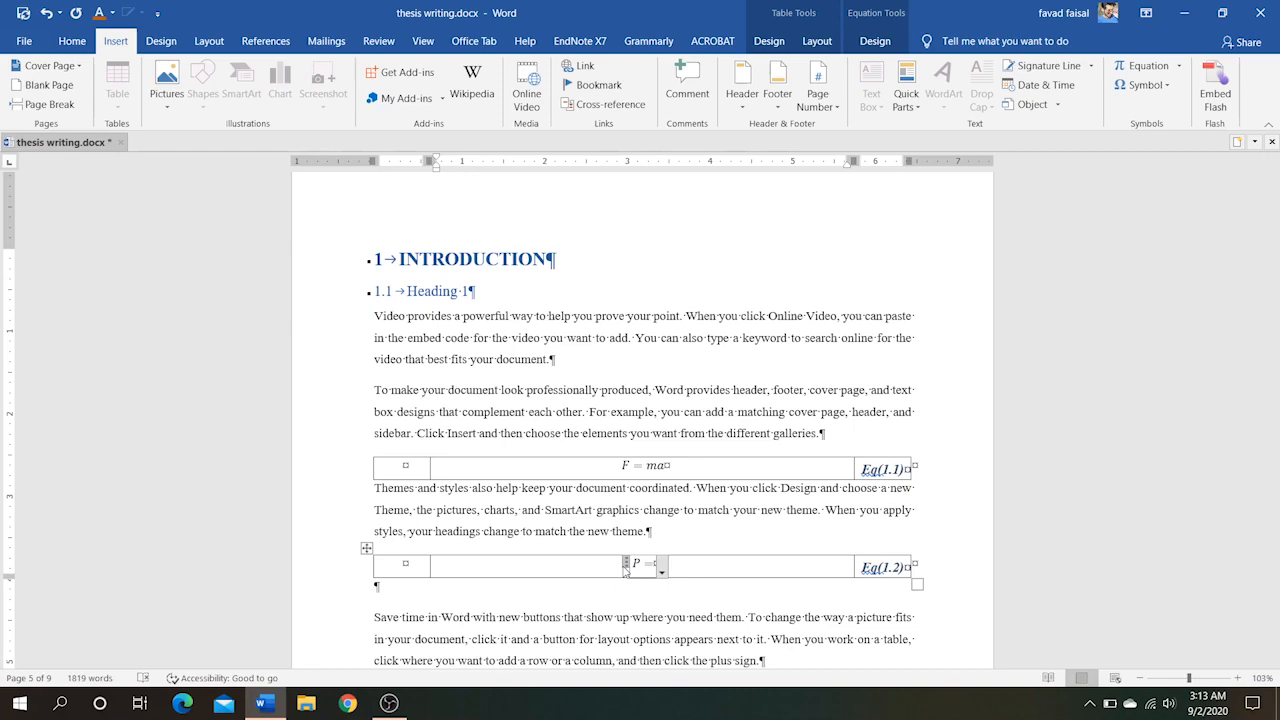
pyautogui.write('F/A')
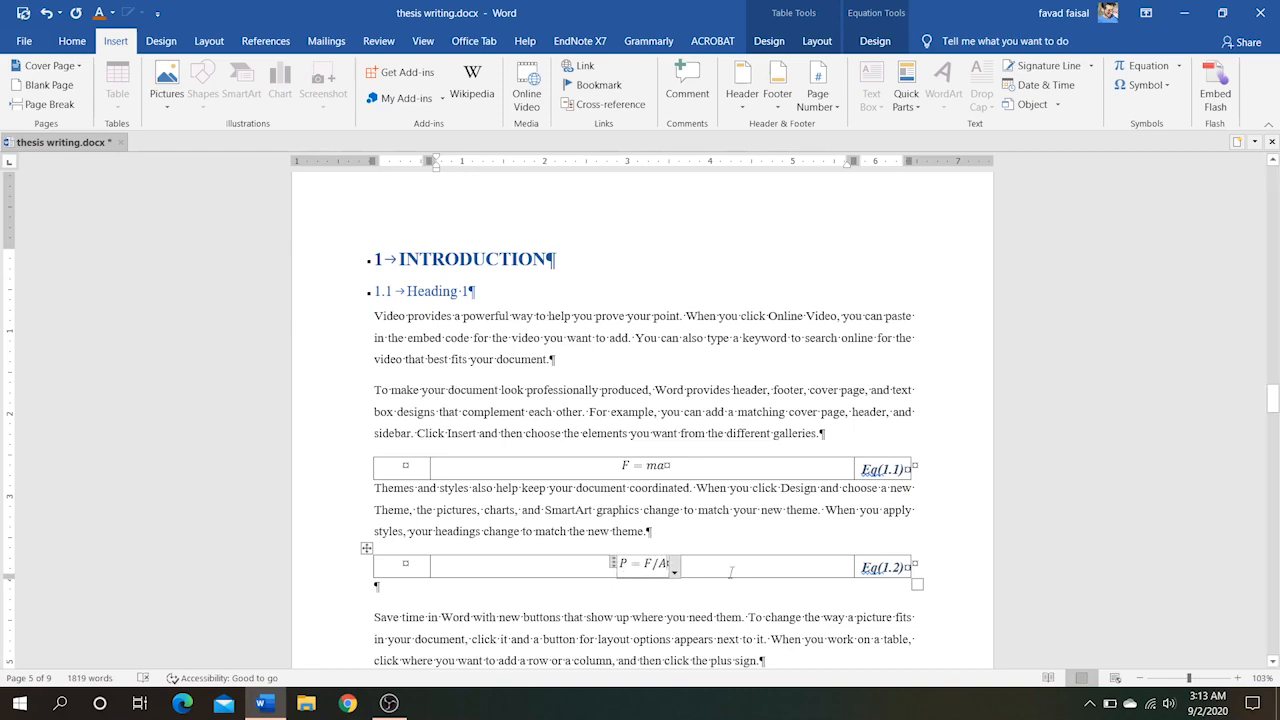
# - Add a new paragraph after the first paragraph of section 1.2.2 and insert the "my eq num" quick part there
pyautogui.scroll(-5, 772, 598)
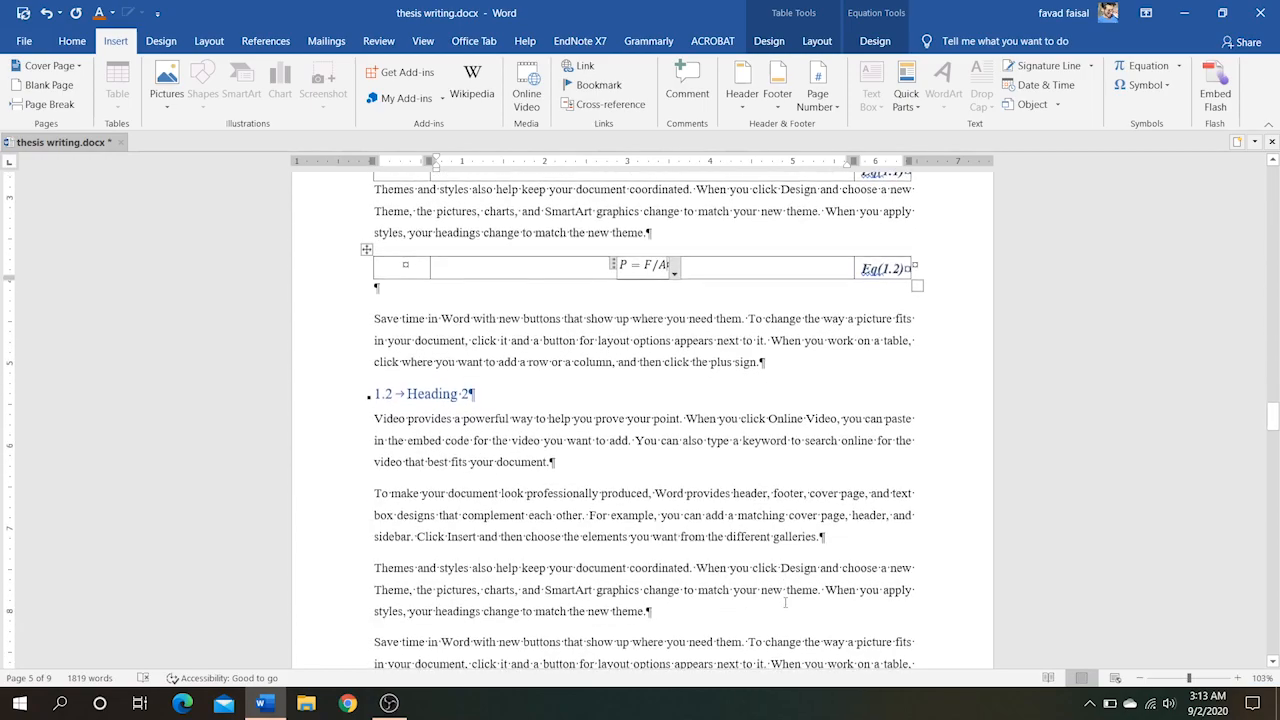
pyautogui.scroll(-8, 785, 602)
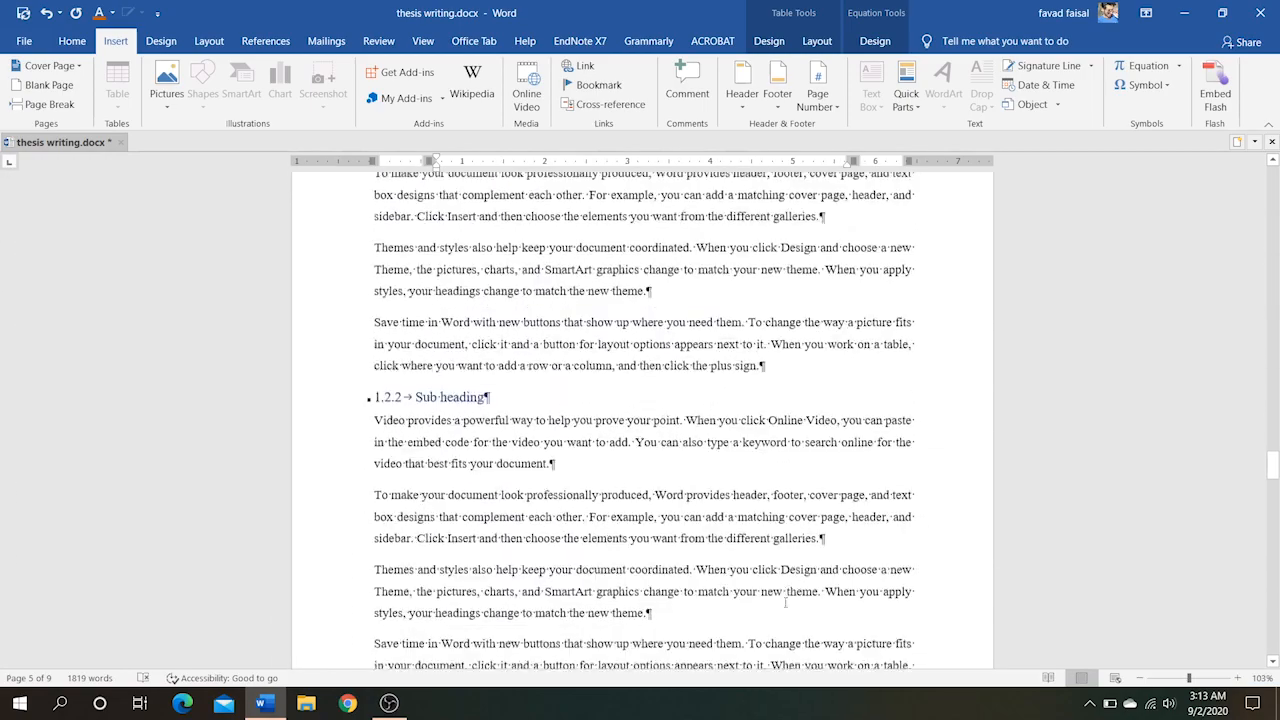
pyautogui.click(593, 428)
pyautogui.press('Return')
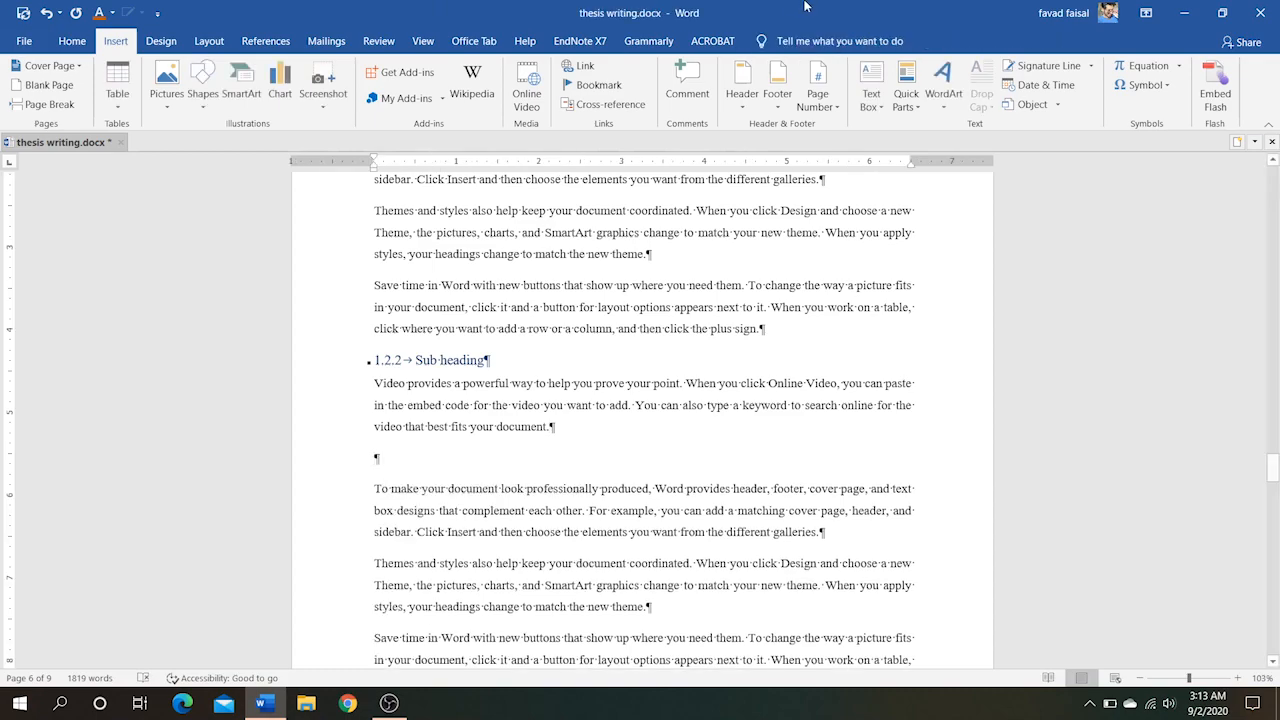
pyautogui.click(913, 108)
pyautogui.click(1002, 297)
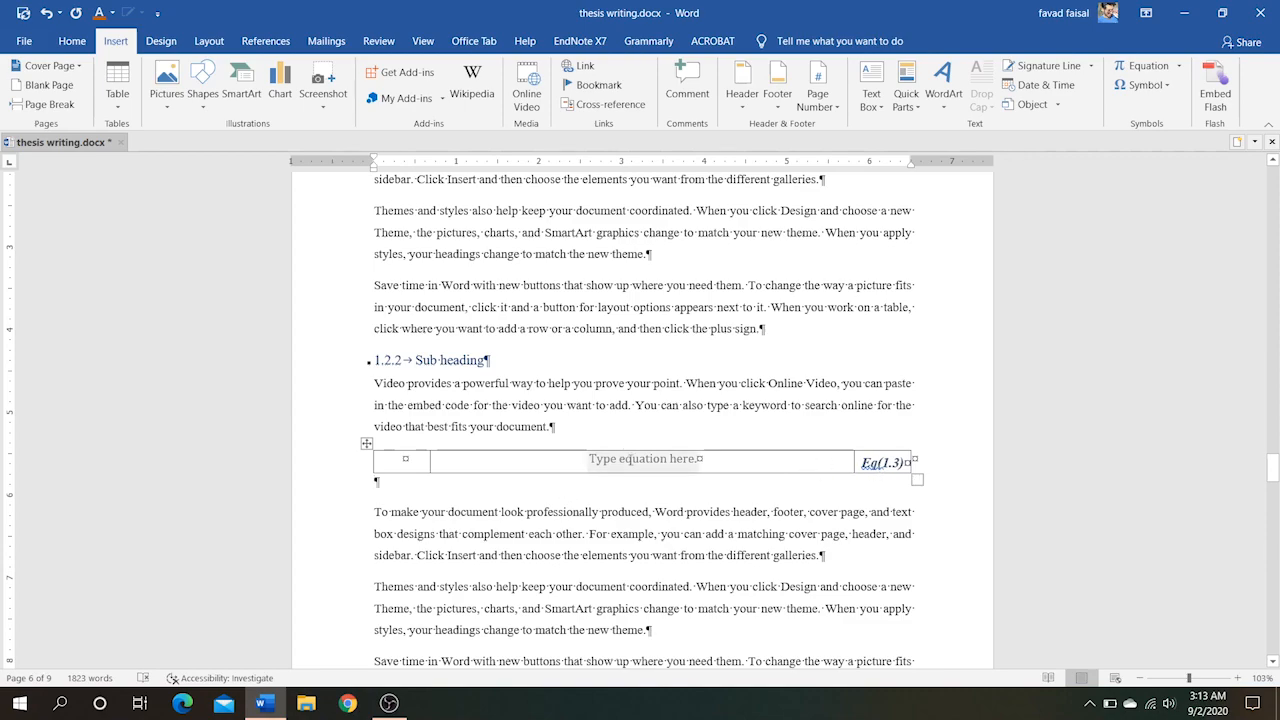
# - Enter the equation e = mc^2 in the placeholder of the equation table in section 1.2.2
pyautogui.click(632, 462)
pyautogui.write('e=m')
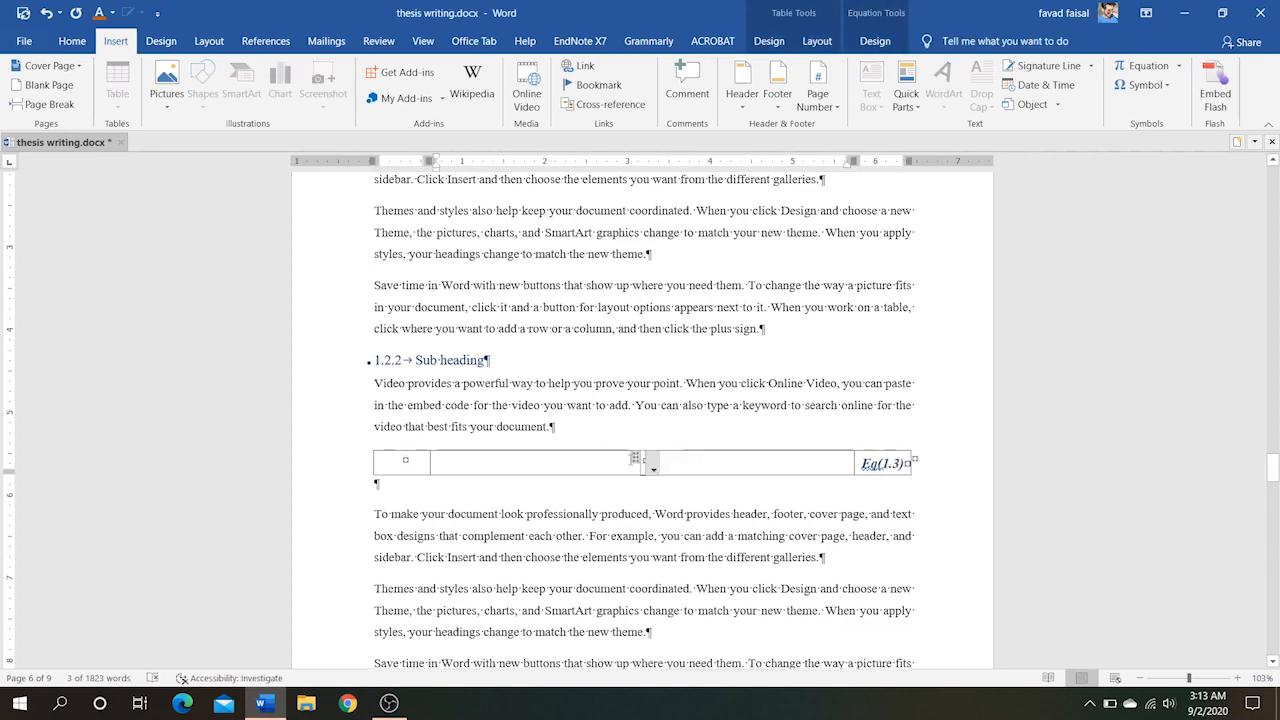
pyautogui.write('c')
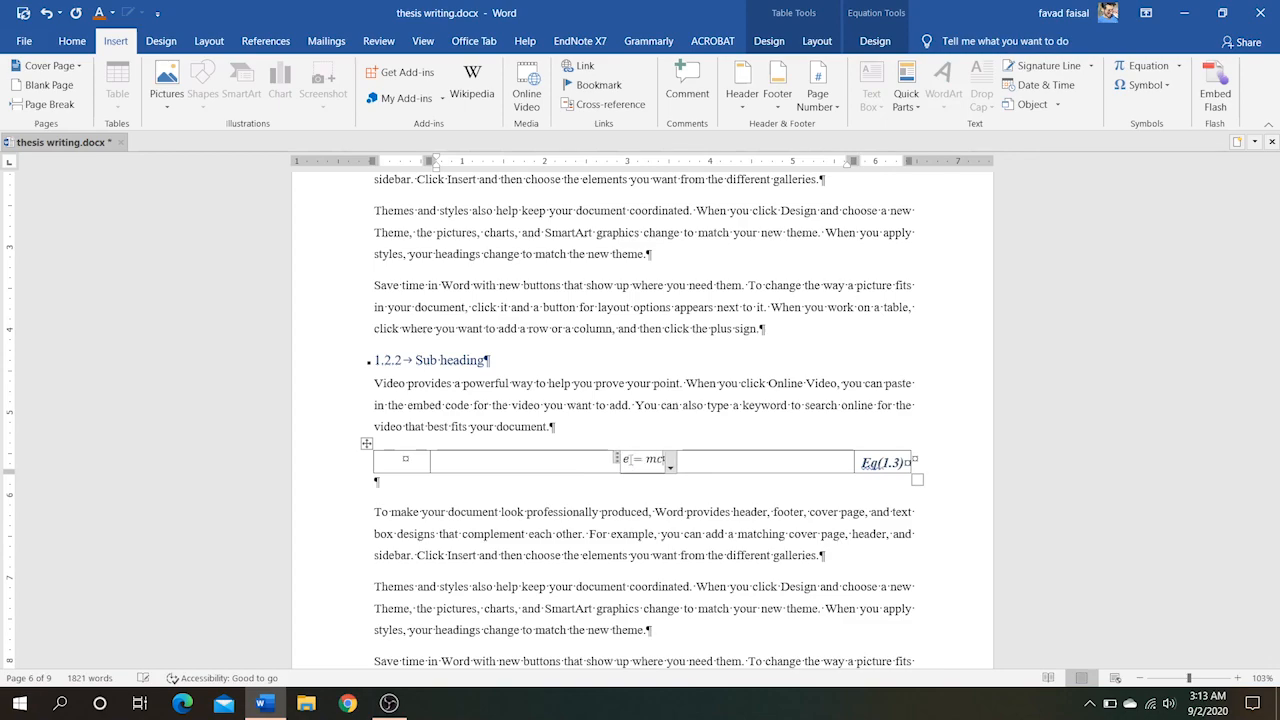
pyautogui.write('^2')
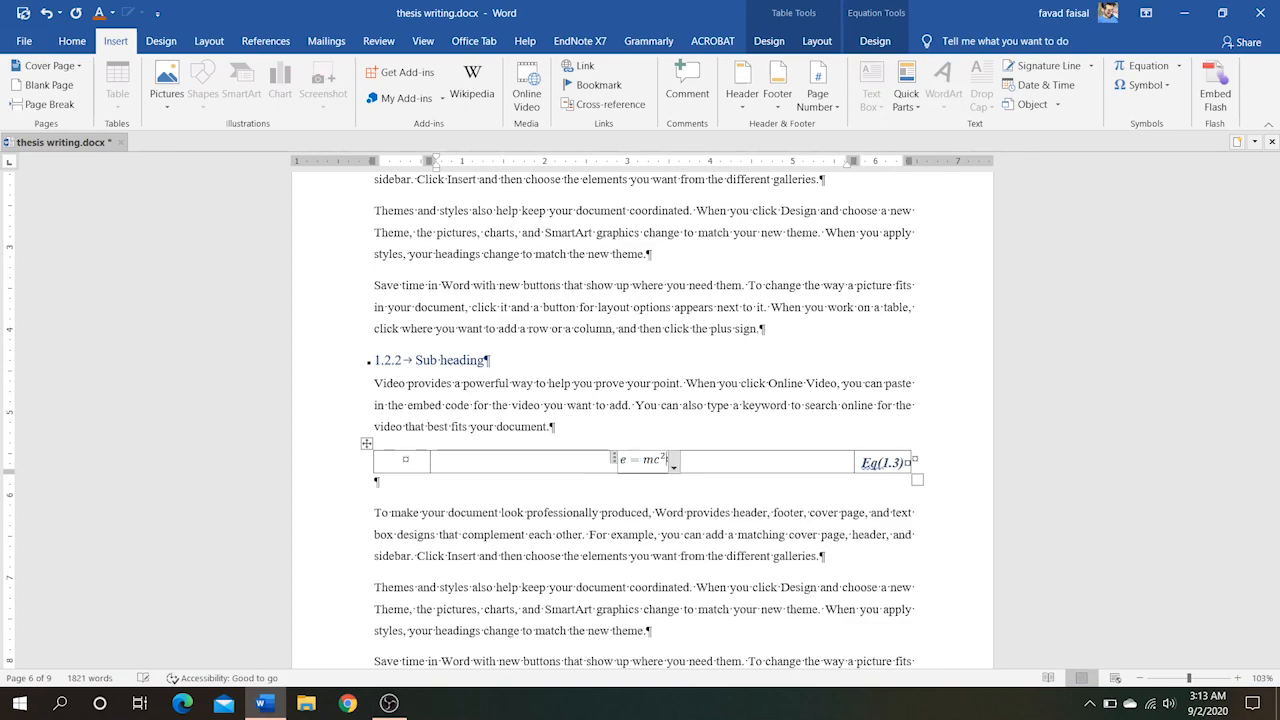
pyautogui.scroll(-6, 663, 580)
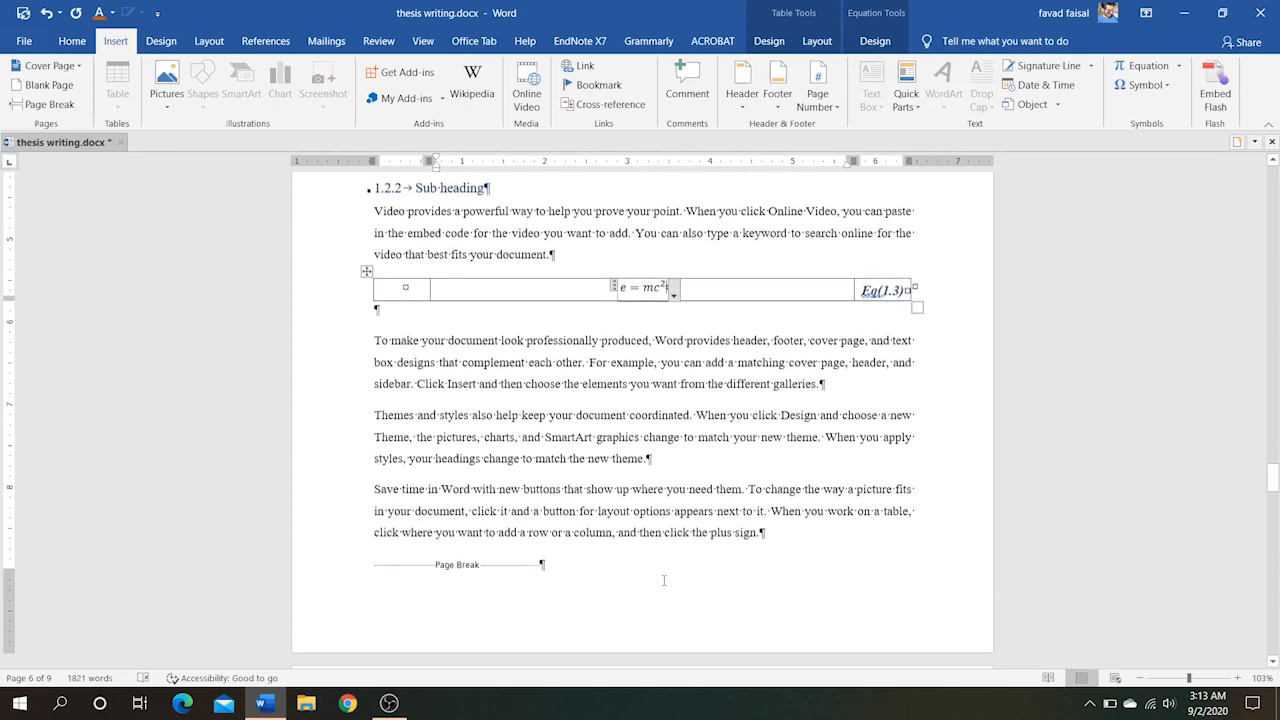
# - Add a new paragraph after the third paragraph of section 2.1 and insert the "my eq num" quick part there
pyautogui.scroll(-9, 663, 580)
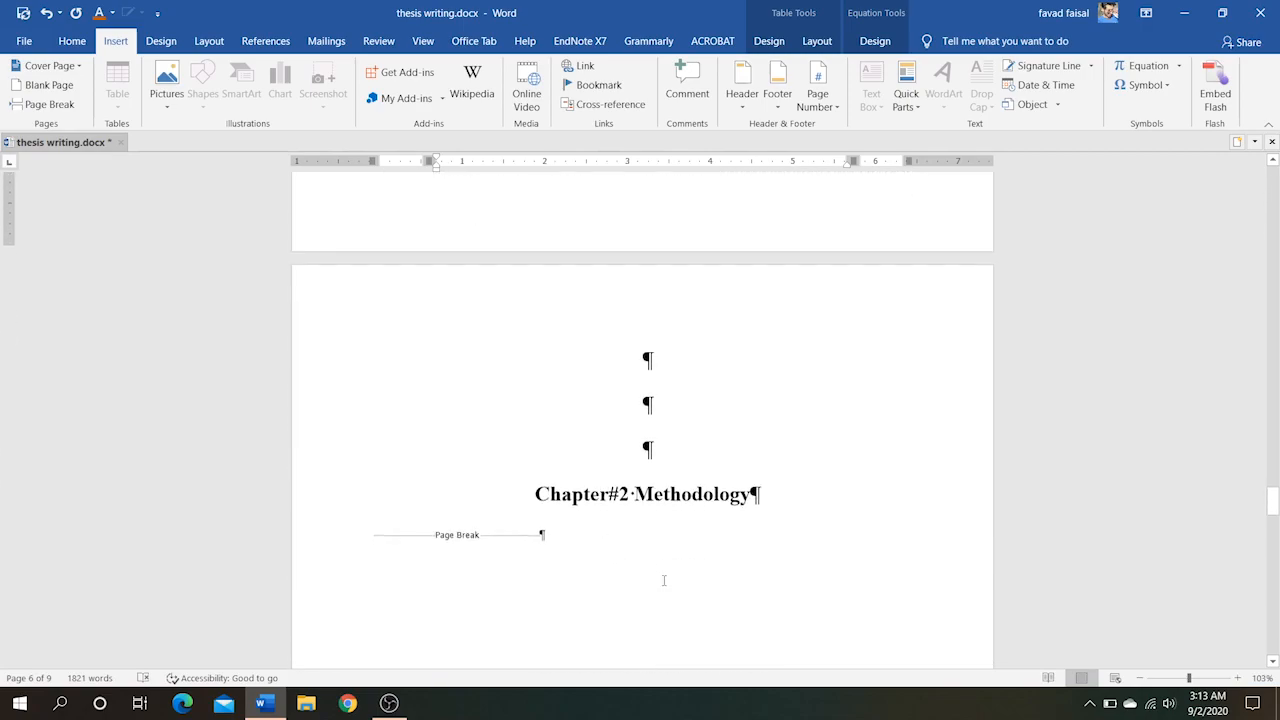
pyautogui.scroll(-20, 663, 580)
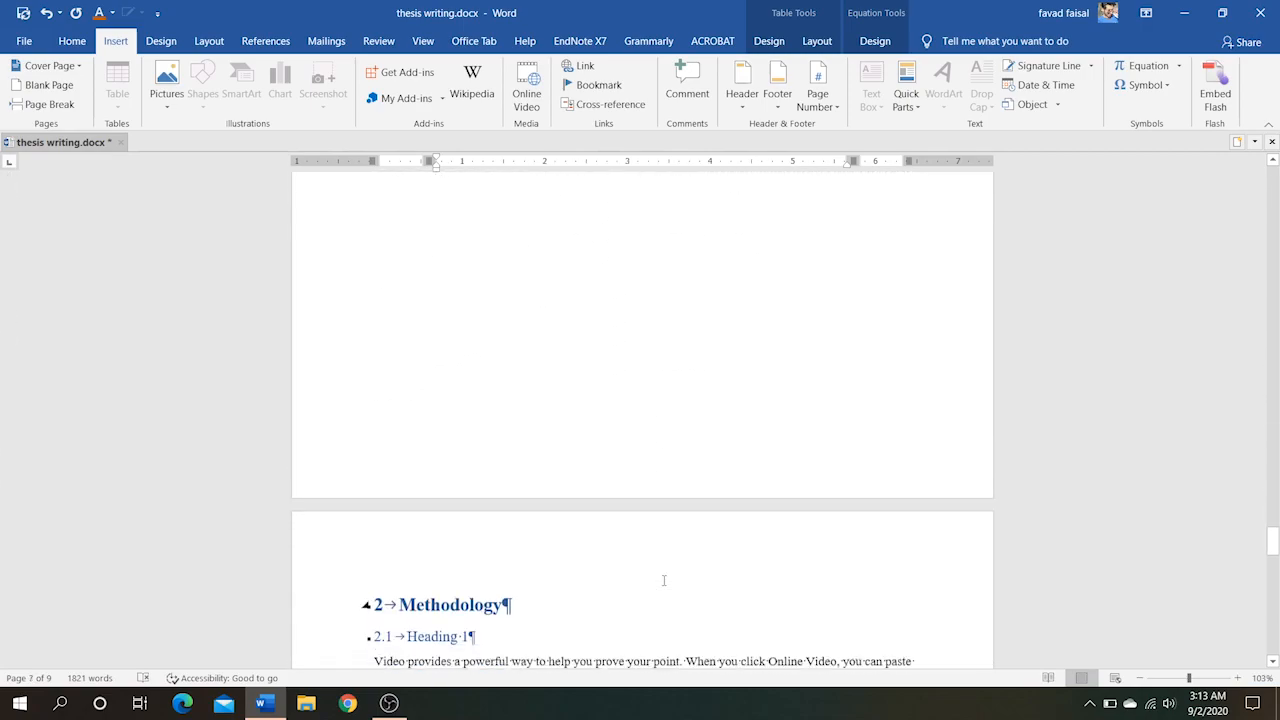
pyautogui.scroll(-20, 663, 580)
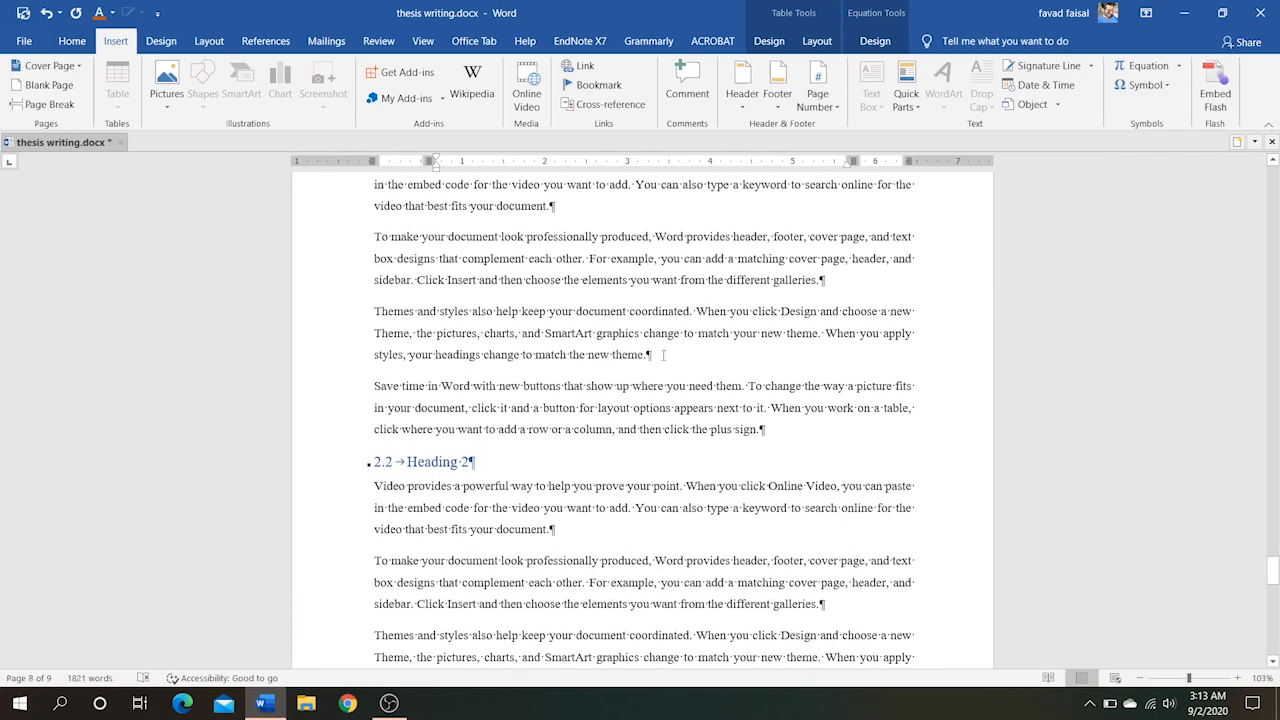
pyautogui.click(663, 355)
pyautogui.press('Return')
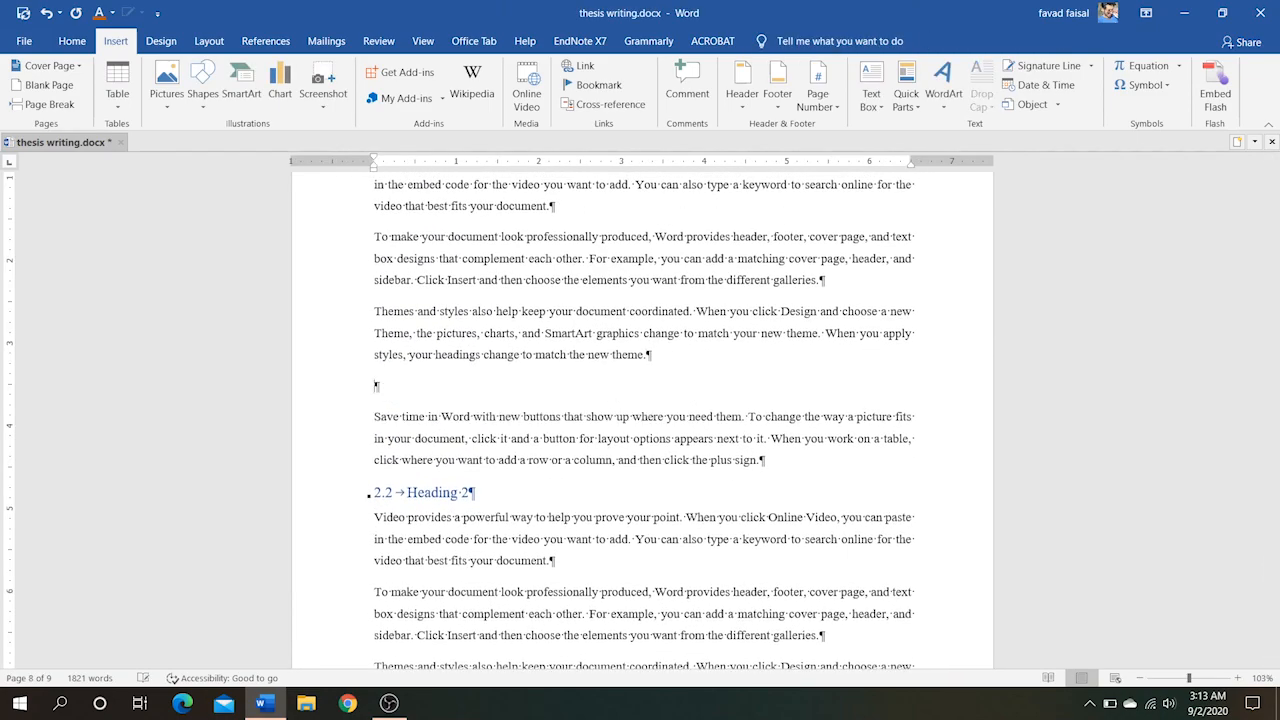
pyautogui.click(905, 93)
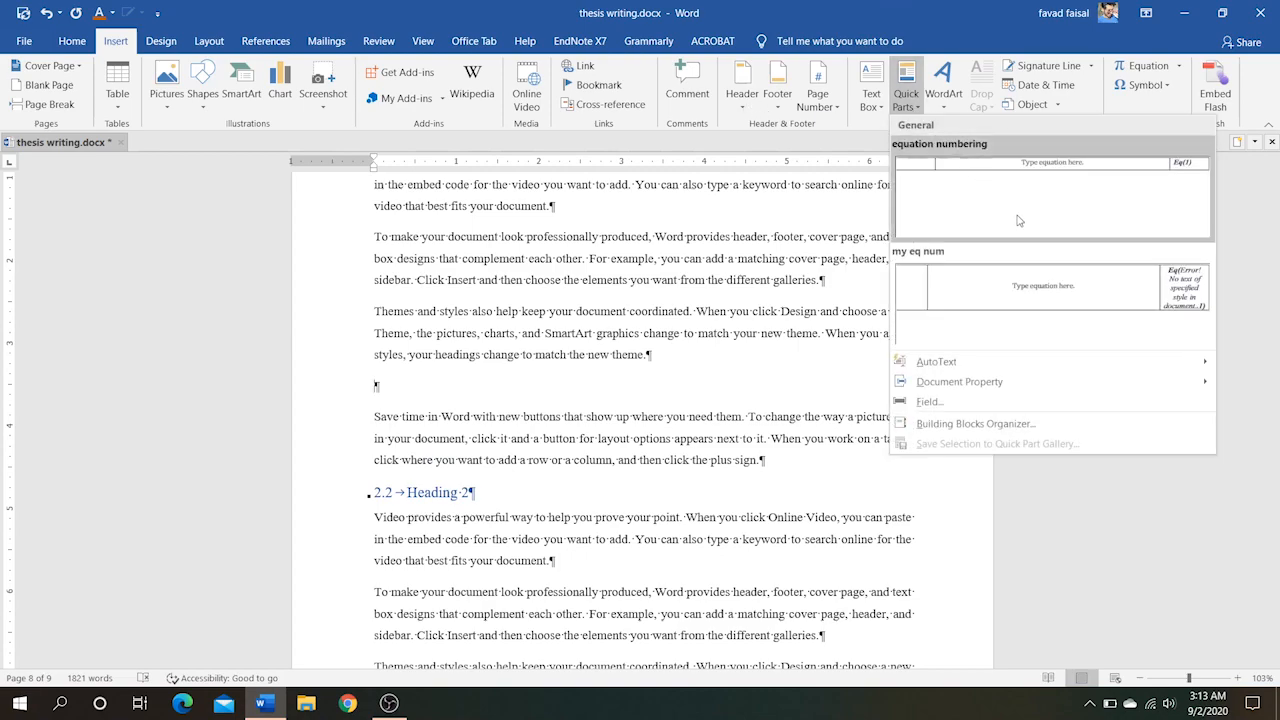
pyautogui.click(1043, 286)
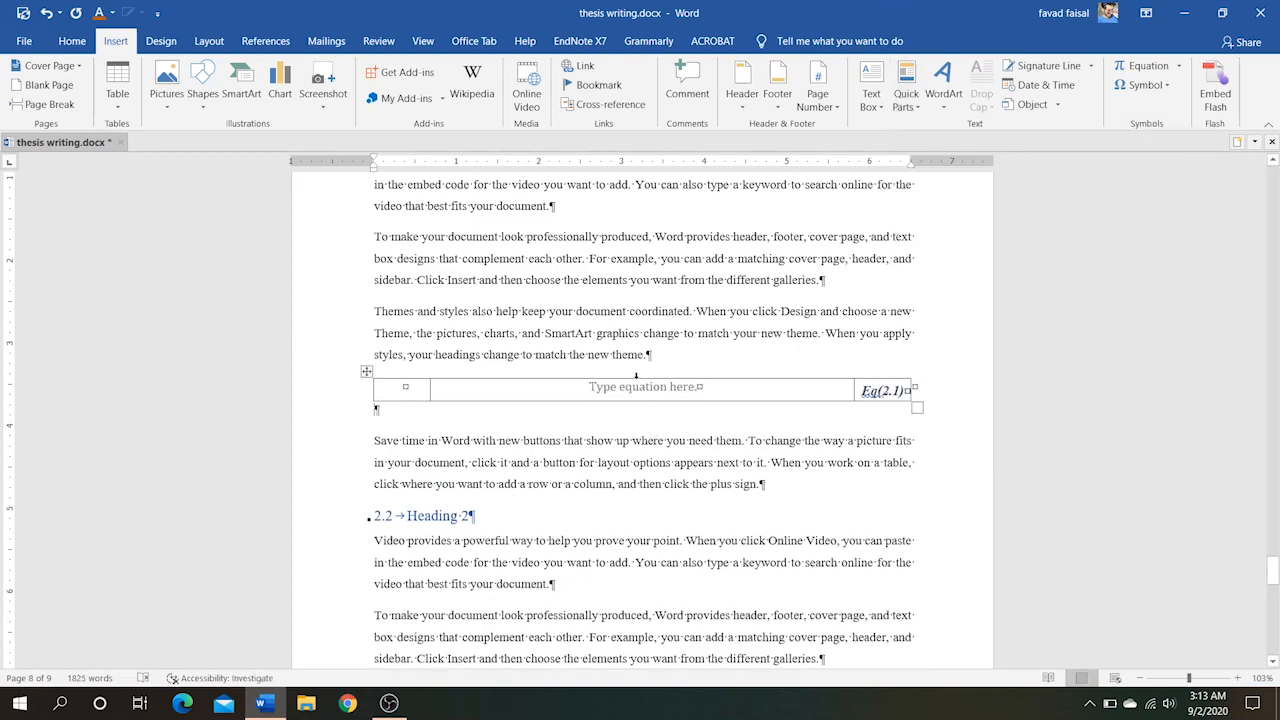
# - Enter the equation 2x + 3y = z in the placeholder of the equation table in section 2.1
pyautogui.click(640, 391)
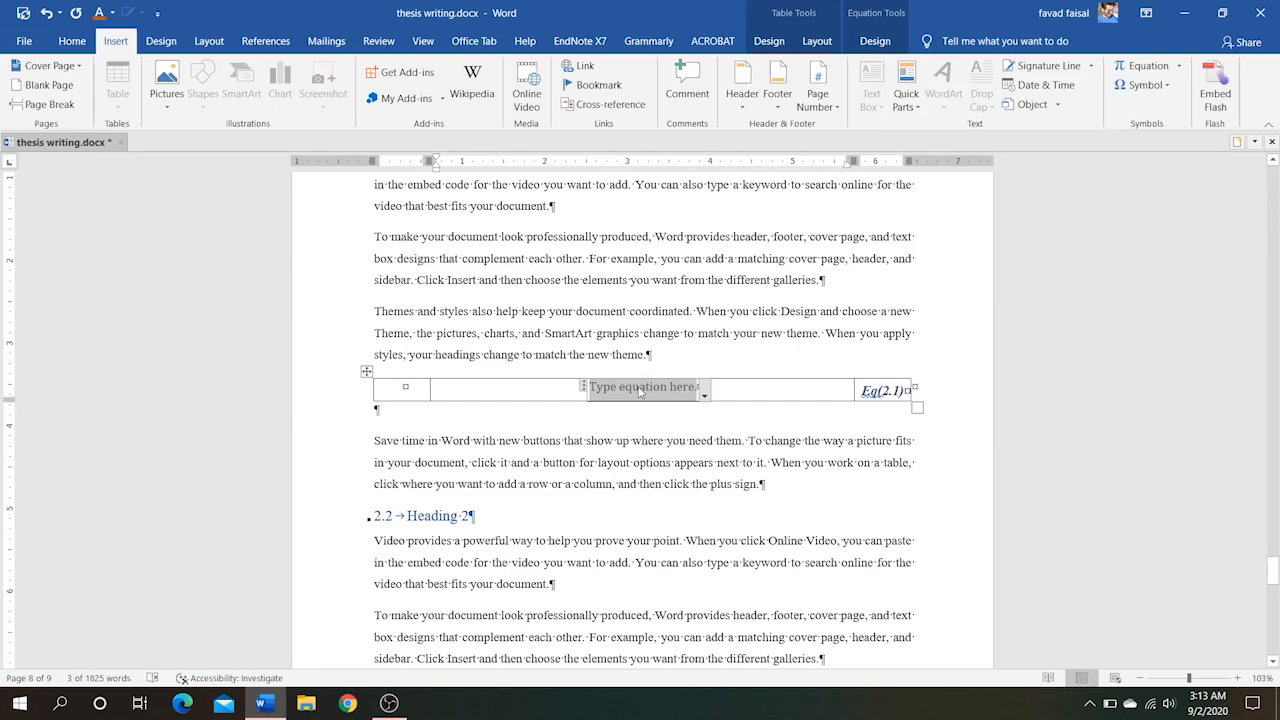
pyautogui.write('2x ')
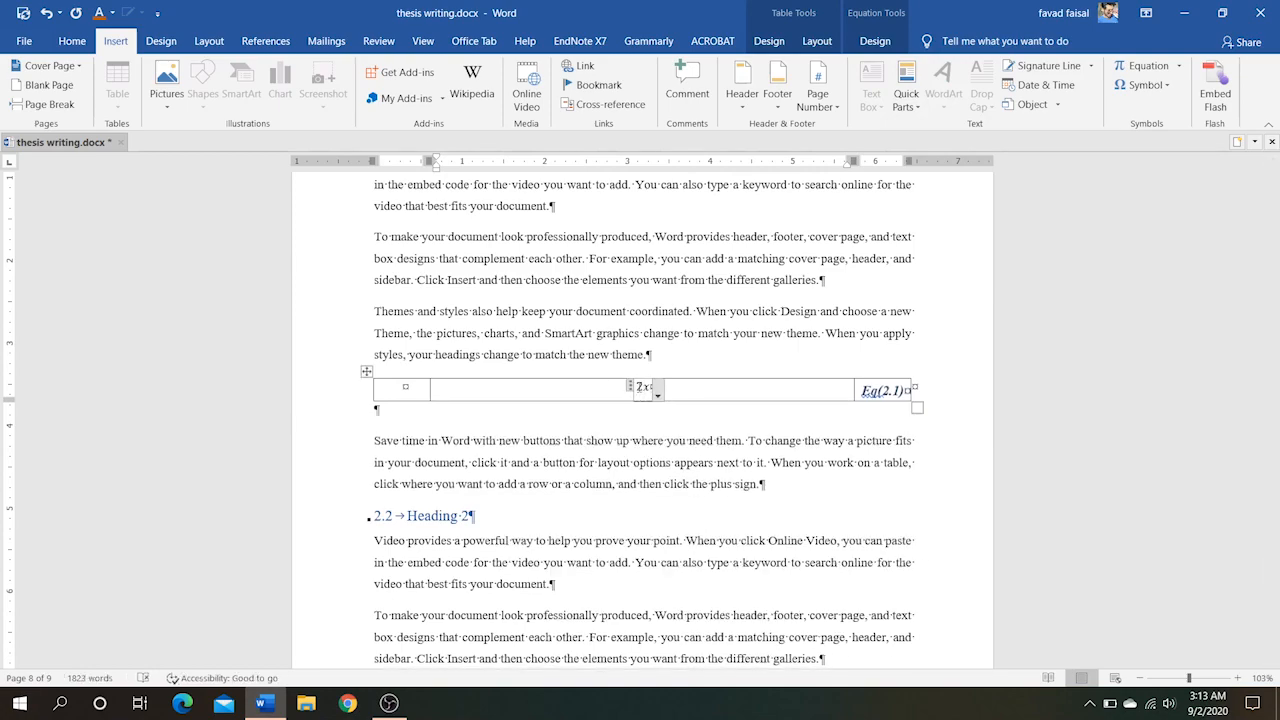
pyautogui.write('+ 3y = z')
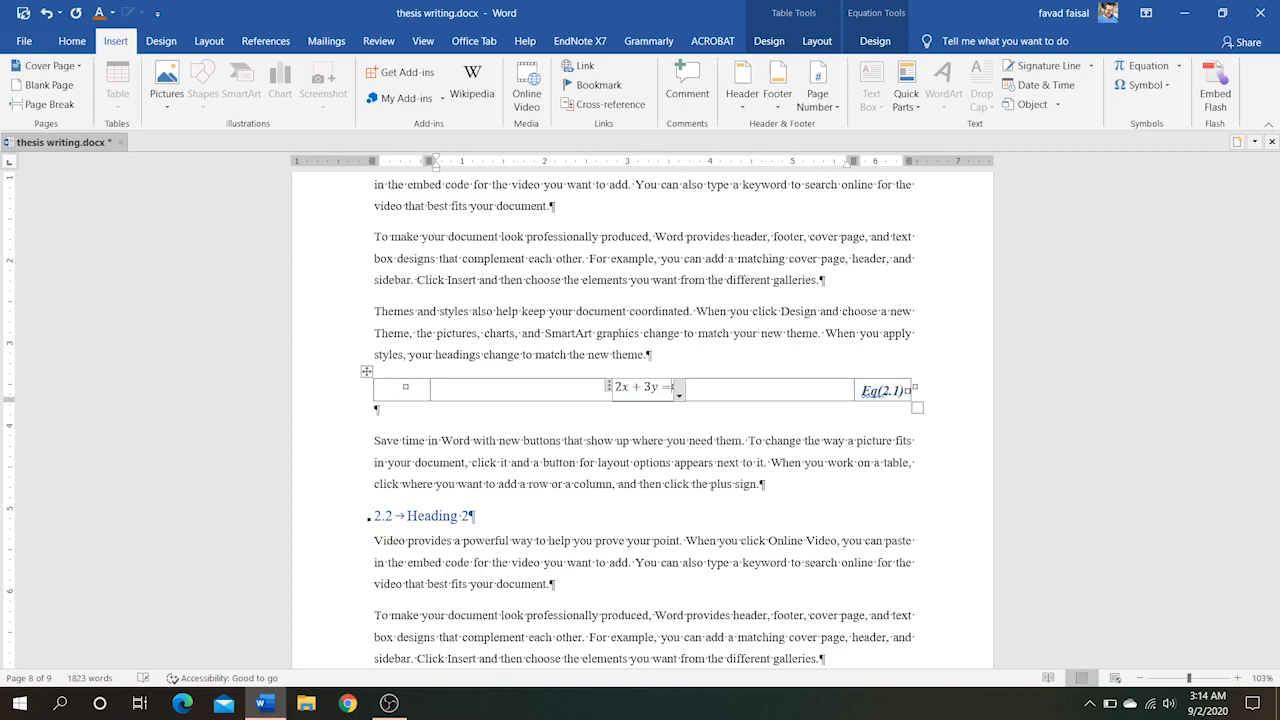
pyautogui.click(734, 411)
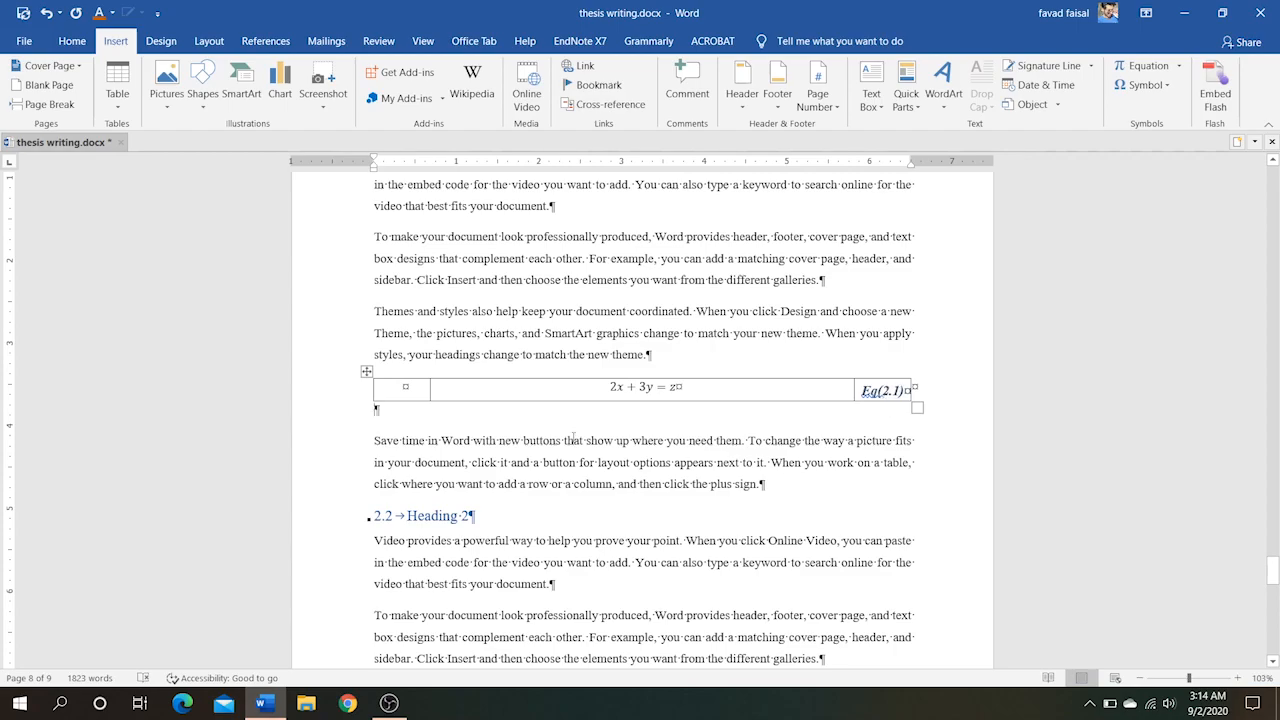
# - Look through the numbered equations and headings of chapters 1 and 2
pyautogui.scroll(-20, 573, 437)
pyautogui.scroll(20, 573, 437)
pyautogui.scroll(-15, 573, 437)
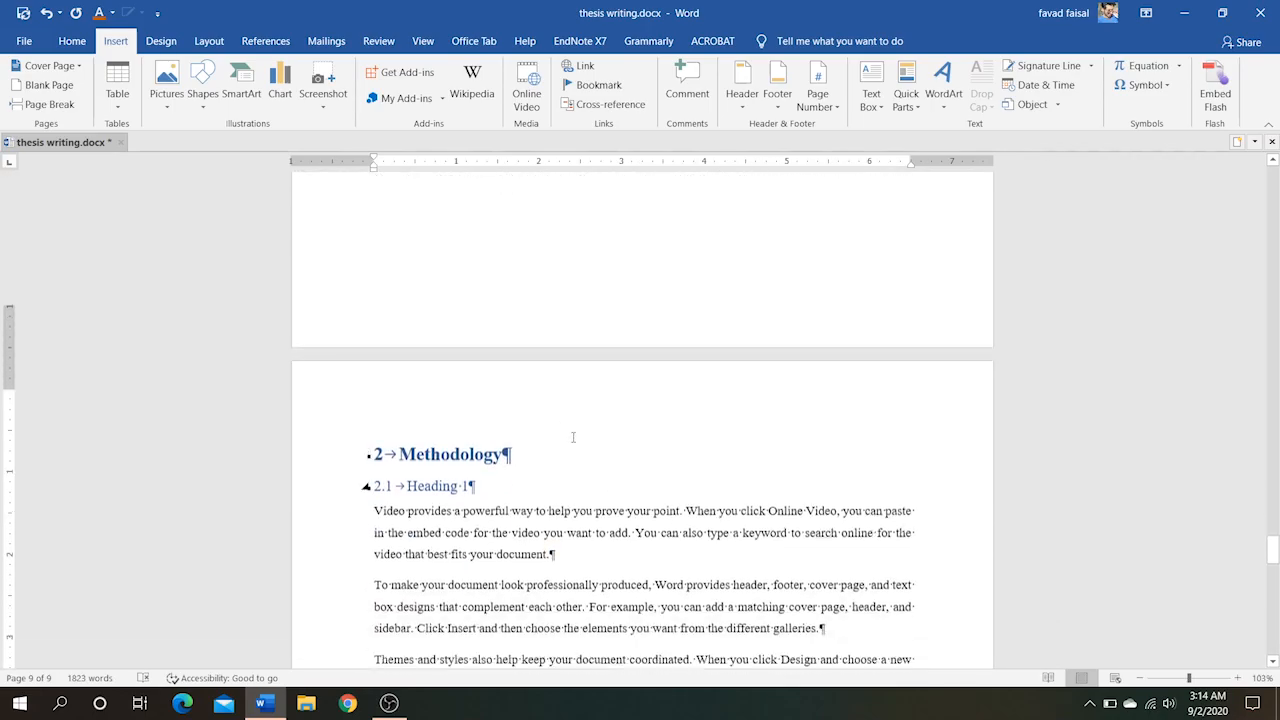
pyautogui.scroll(-15, 573, 437)
pyautogui.scroll(13, 573, 437)
pyautogui.scroll(15, 573, 437)
pyautogui.scroll(-2, 575, 437)
pyautogui.scroll(-15, 573, 437)
pyautogui.scroll(17, 573, 437)
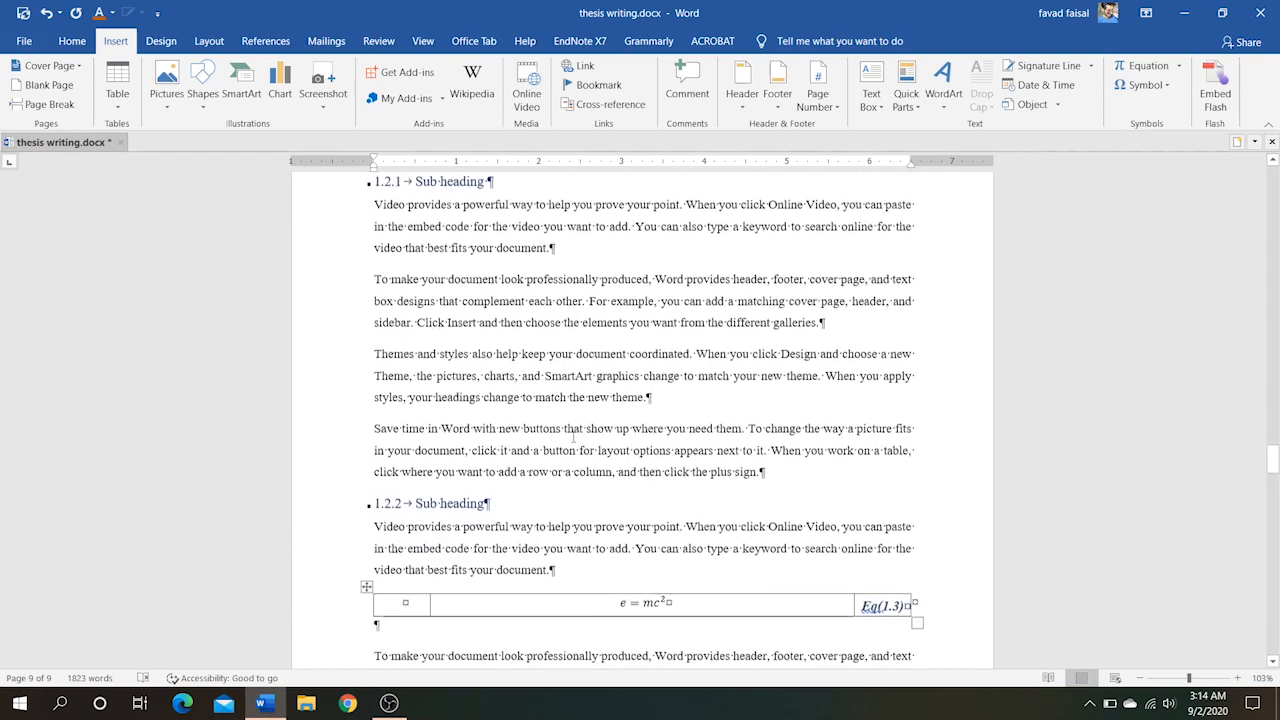
# - Insert the picture pic 4.jpg in a new paragraph after the first paragraph of section 1.2.1 and centre it
pyautogui.scroll(1, 657, 259)
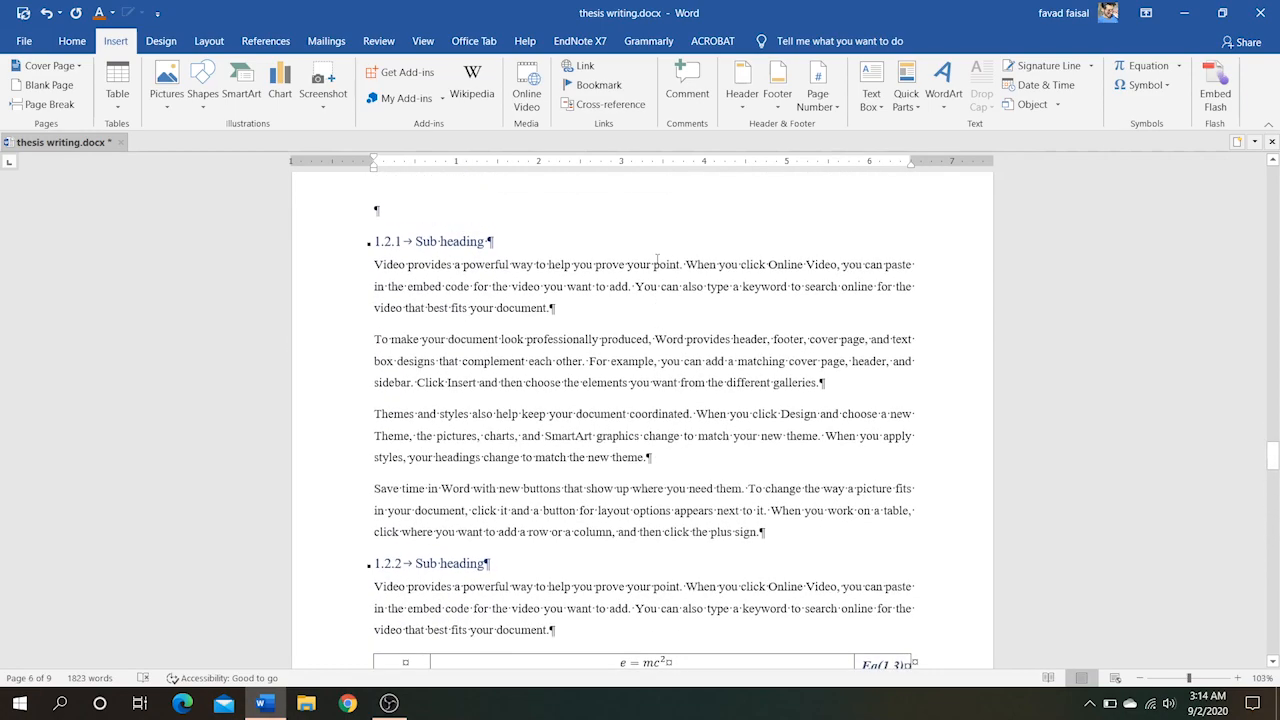
pyautogui.click(578, 307)
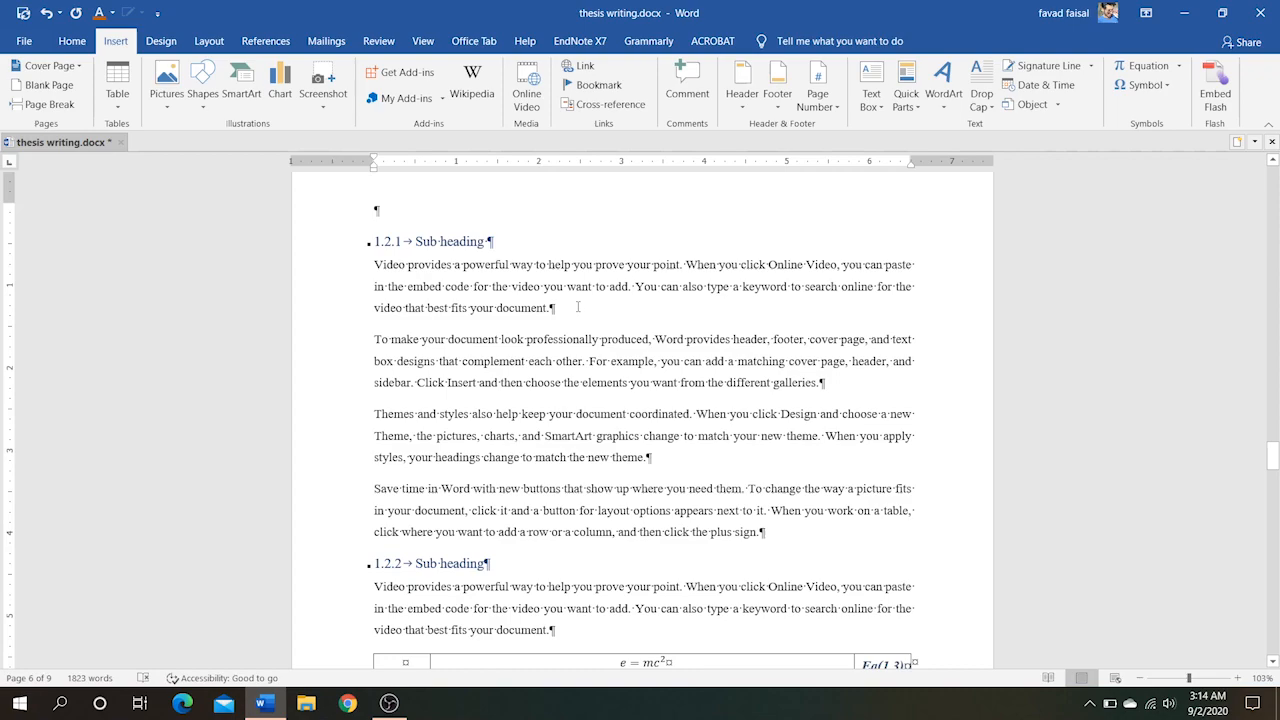
pyautogui.press('Return')
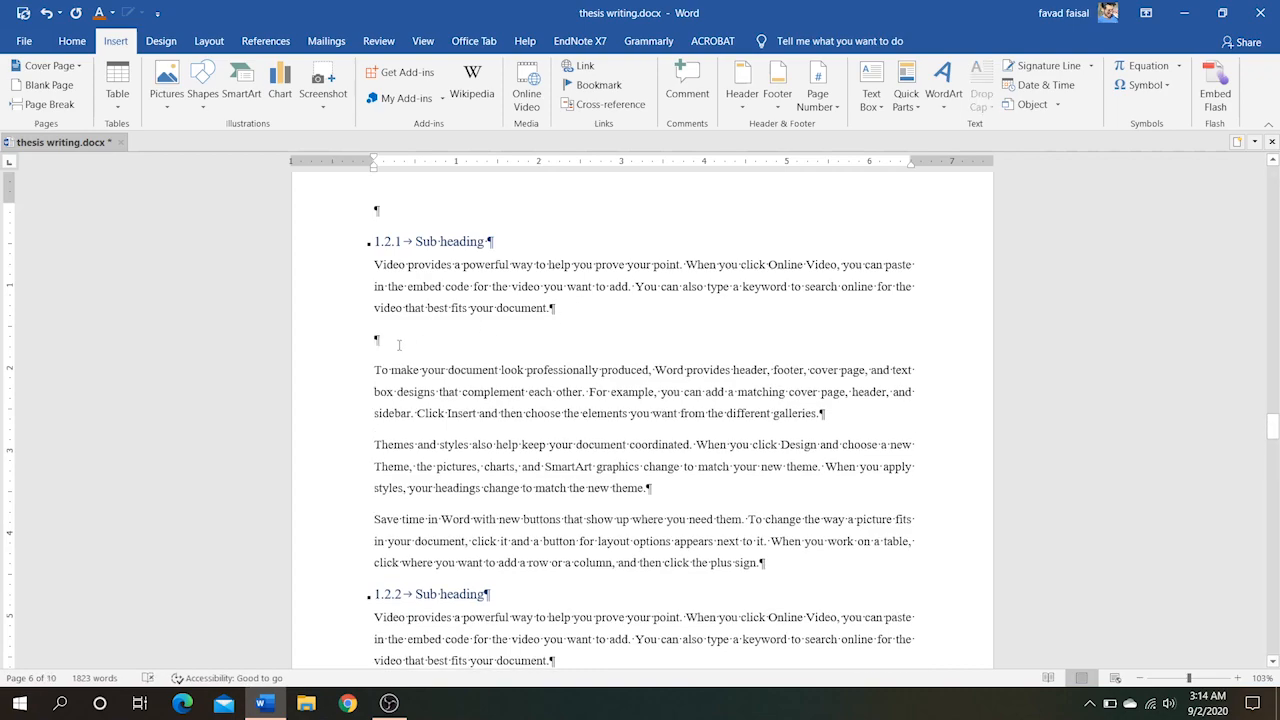
pyautogui.click(166, 107)
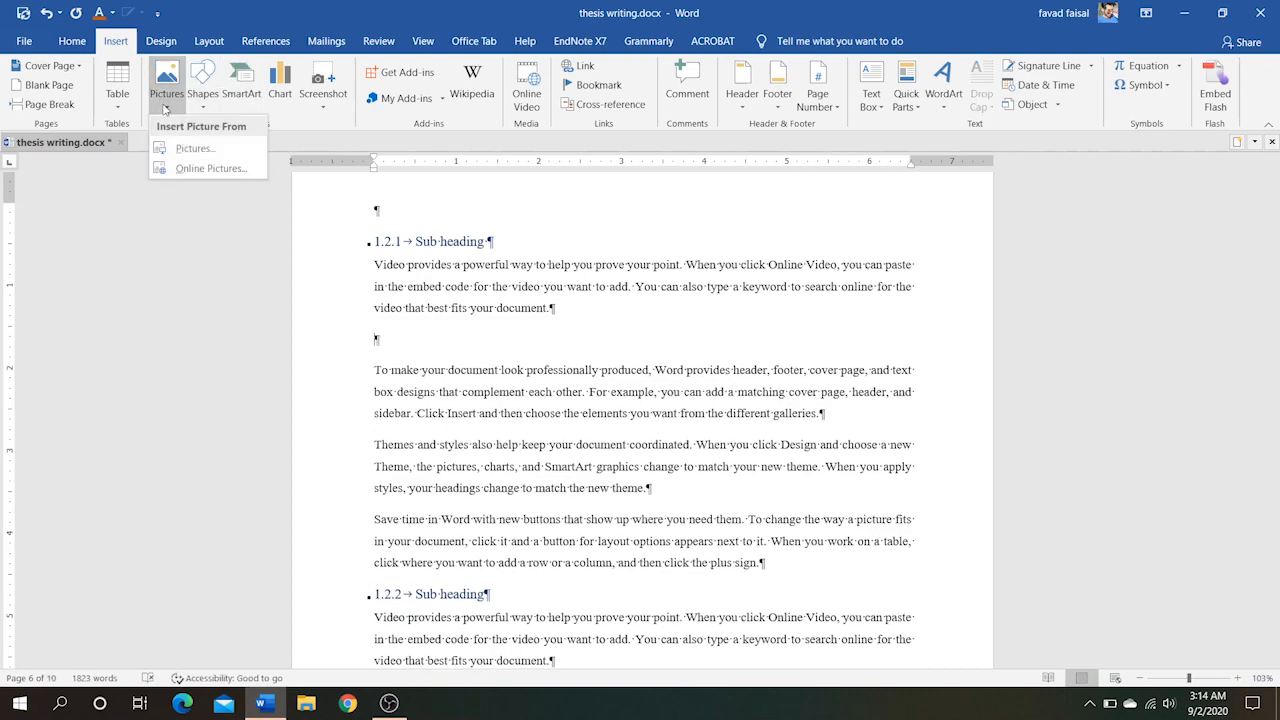
pyautogui.click(190, 148)
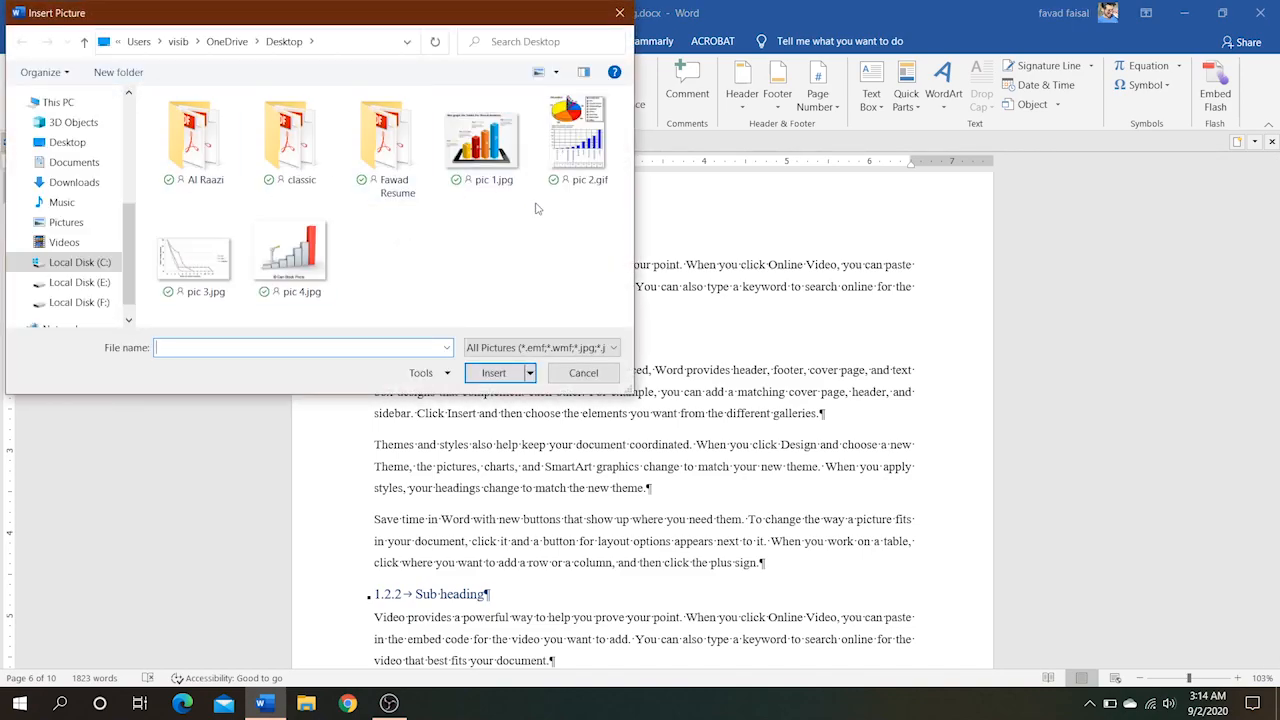
pyautogui.click(308, 252)
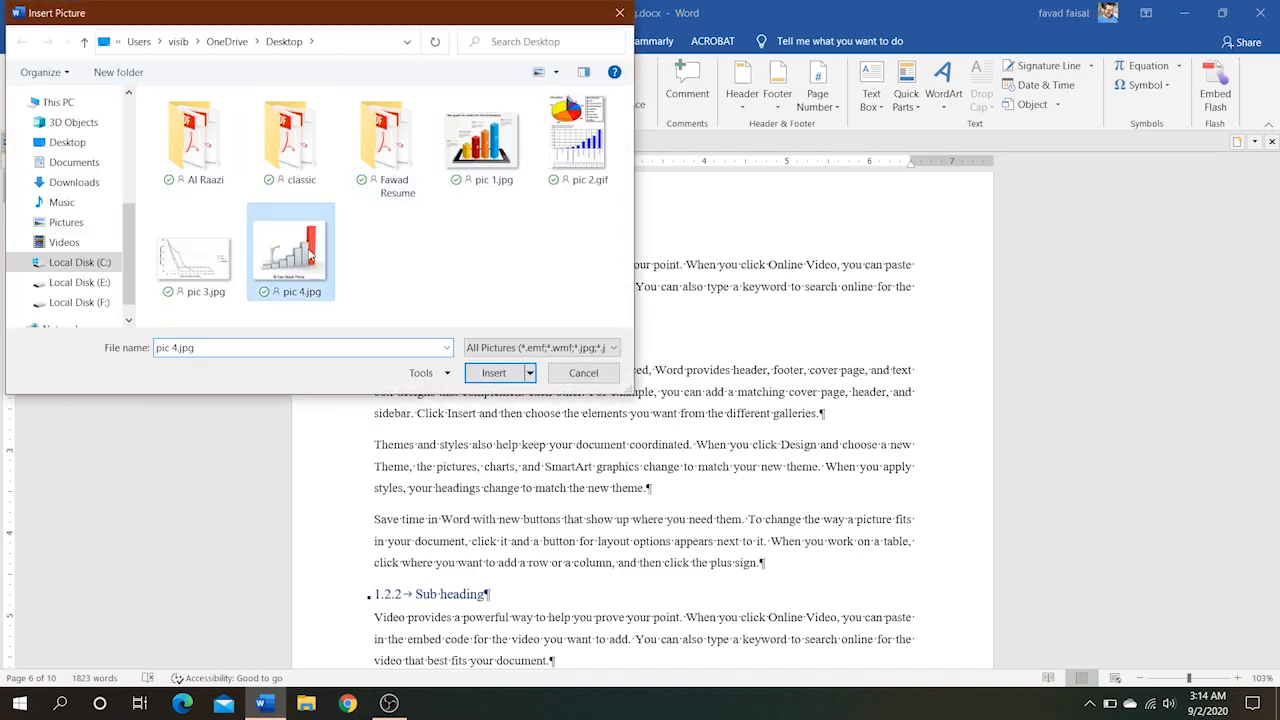
pyautogui.click(493, 373)
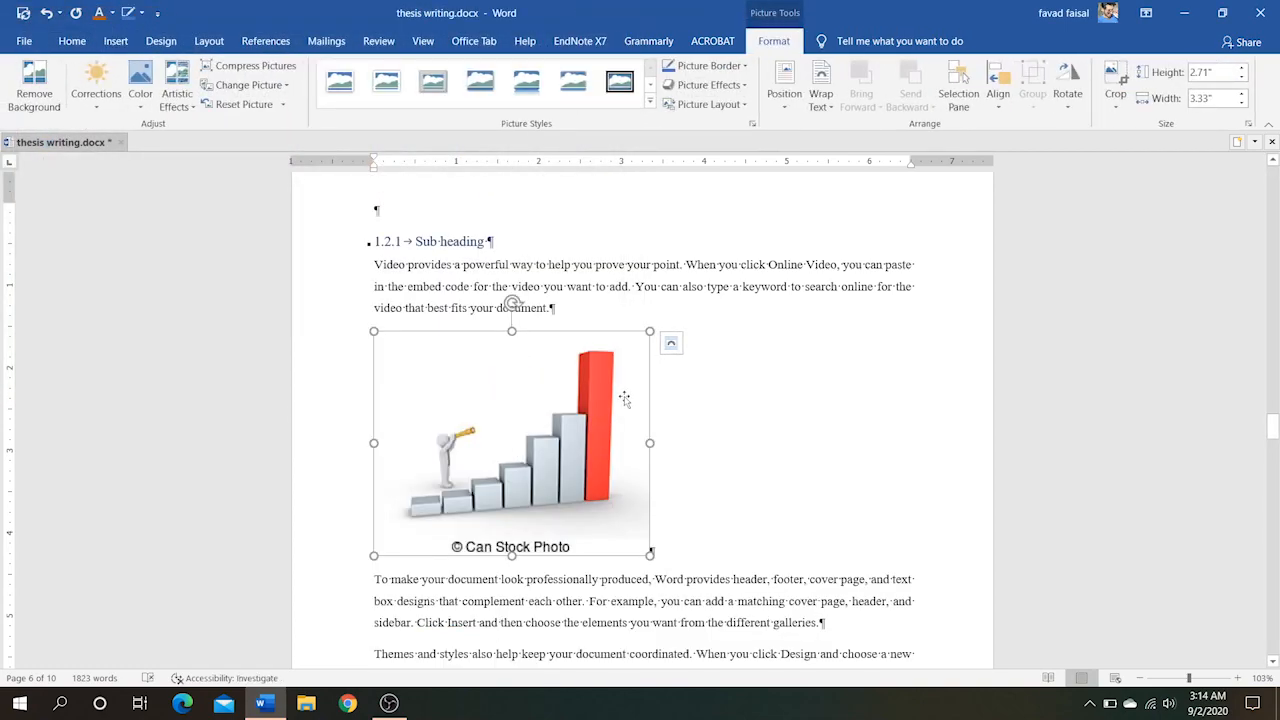
pyautogui.hotkey('ctrl', 'e')
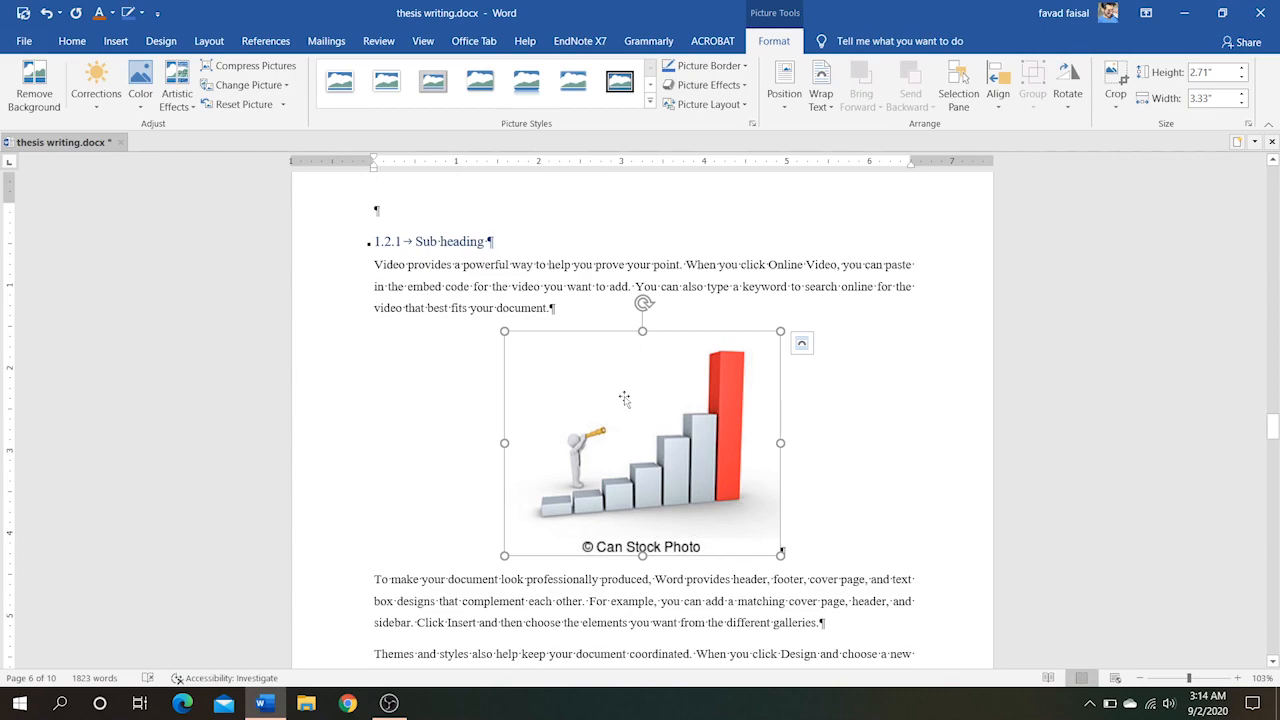
# - Check the layout options of the inserted picture
pyautogui.click(802, 343)
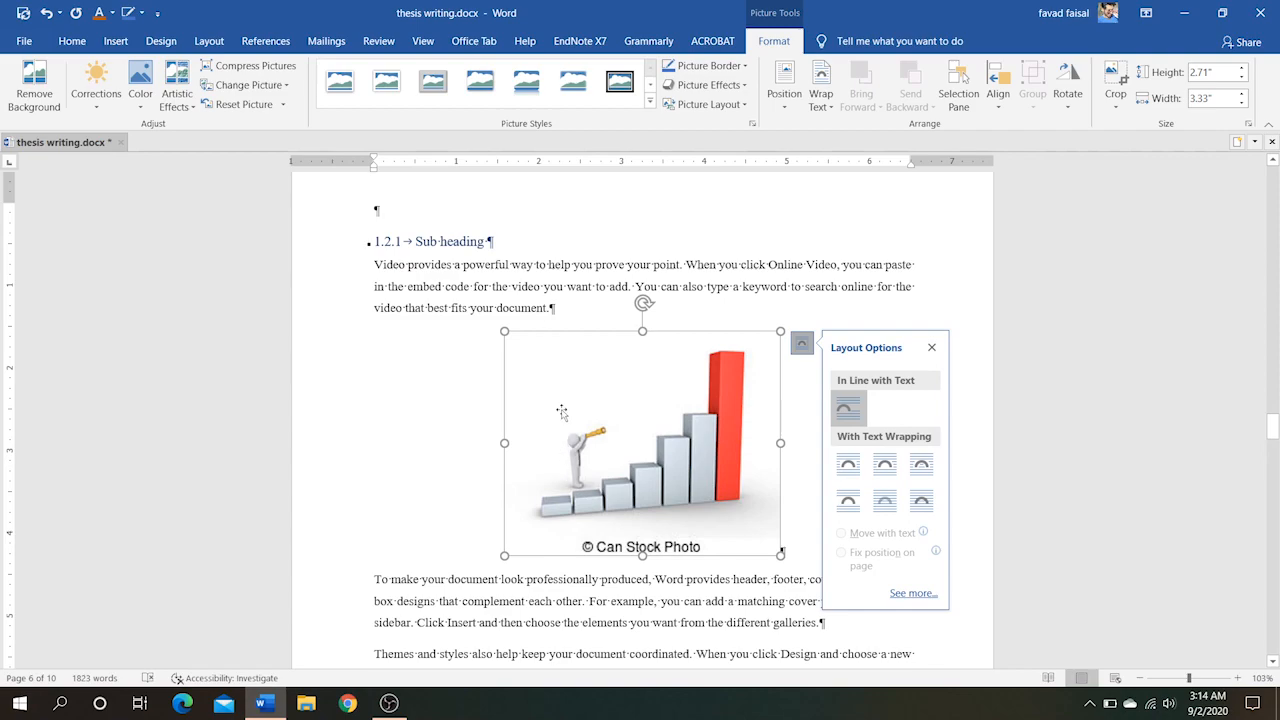
pyautogui.click(377, 461)
pyautogui.click(622, 445)
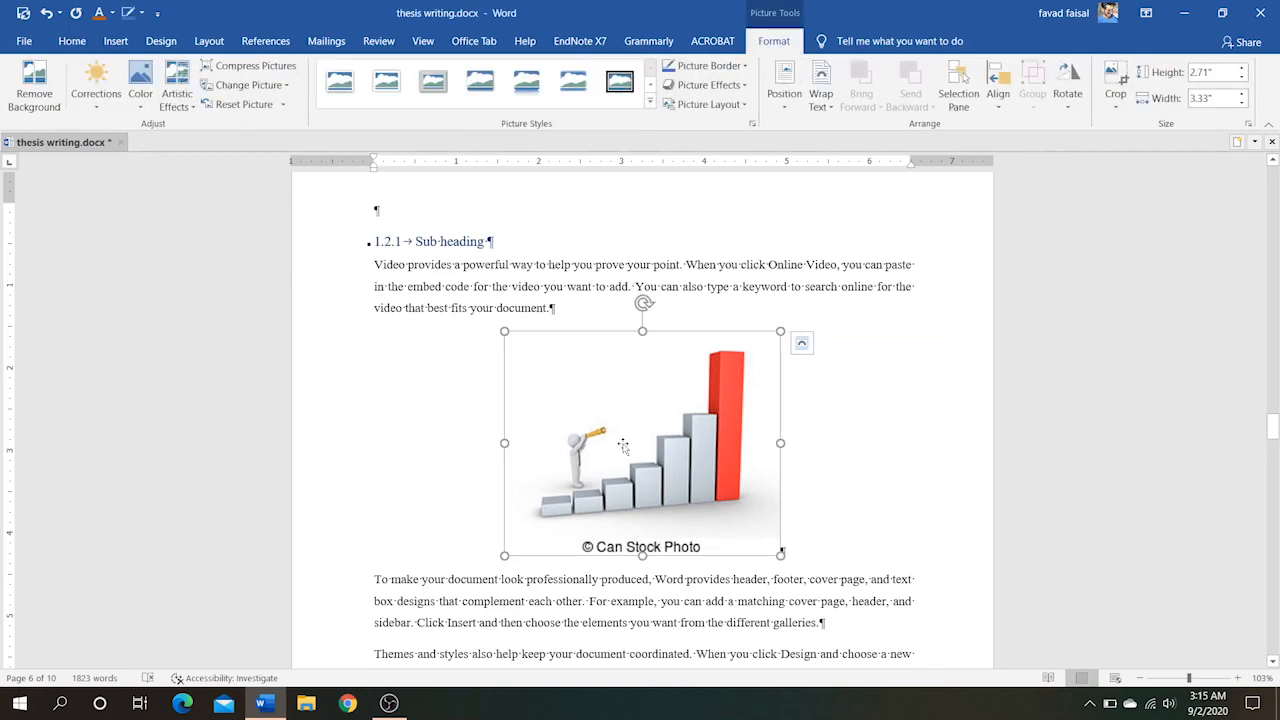
# - Insert a caption below the picture with the Figure label included and the text "stock markeet result"
pyautogui.rightClick(622, 445)
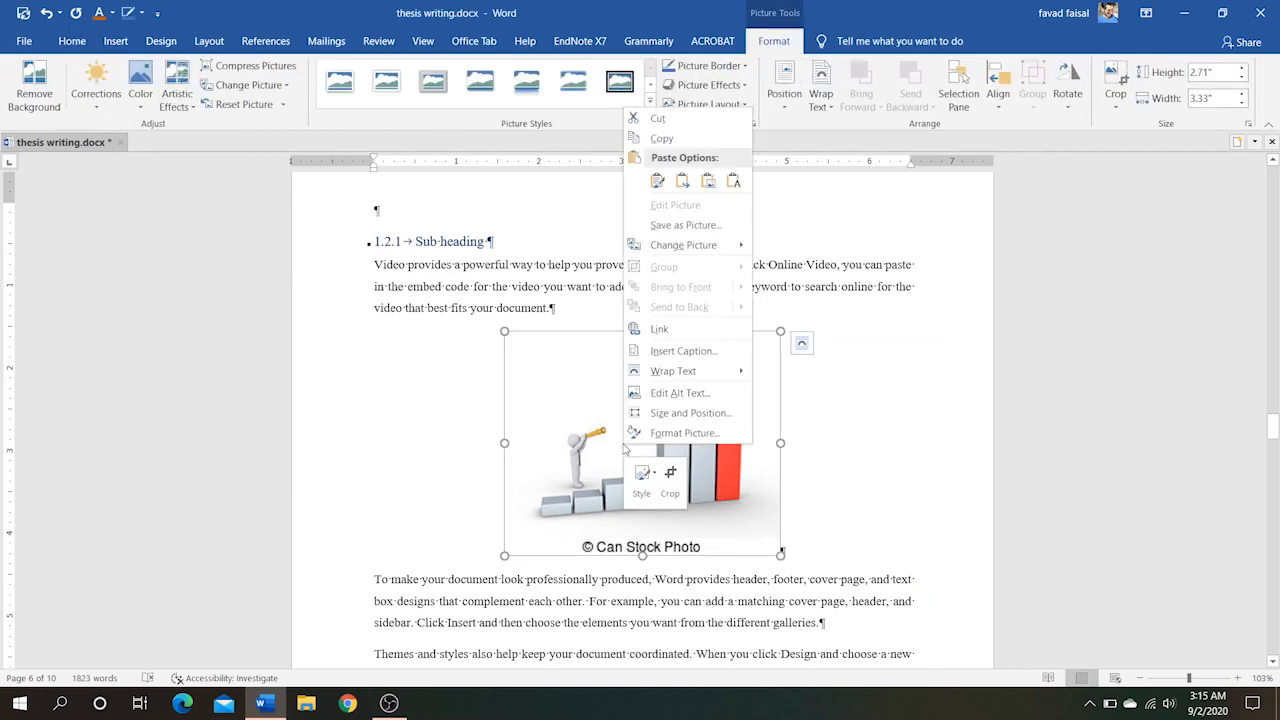
pyautogui.click(667, 352)
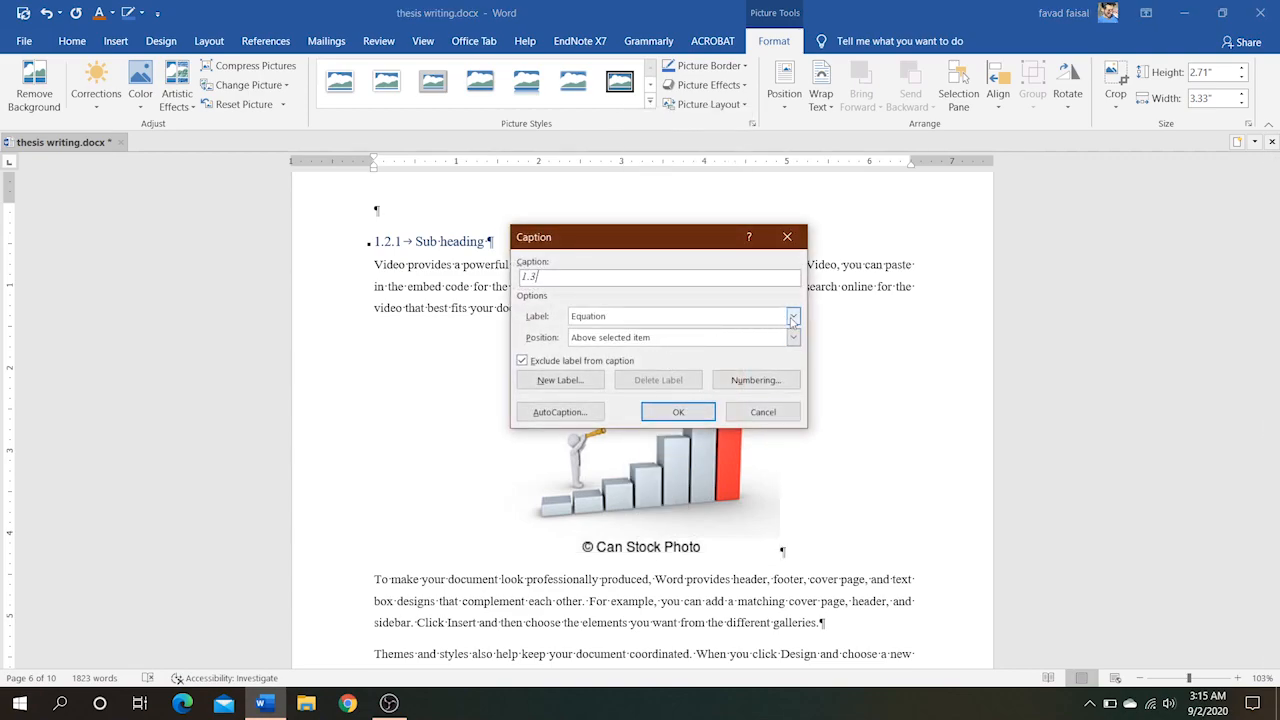
pyautogui.click(793, 317)
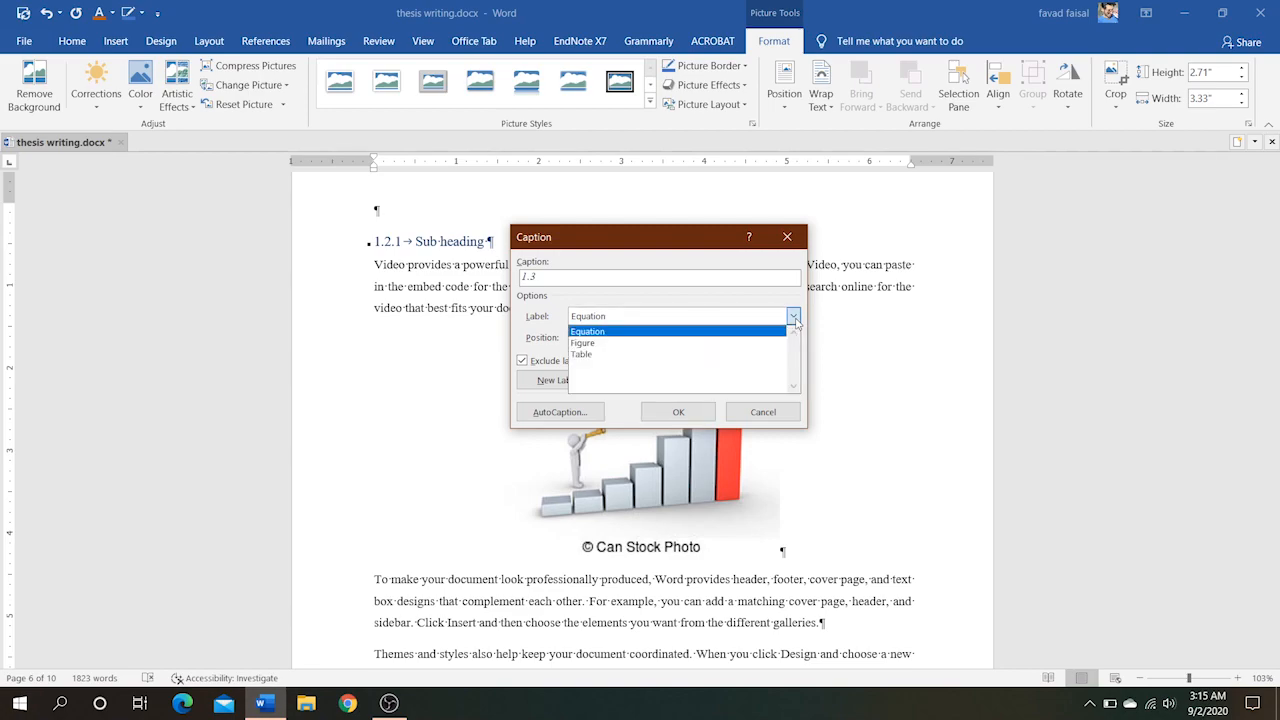
pyautogui.click(703, 343)
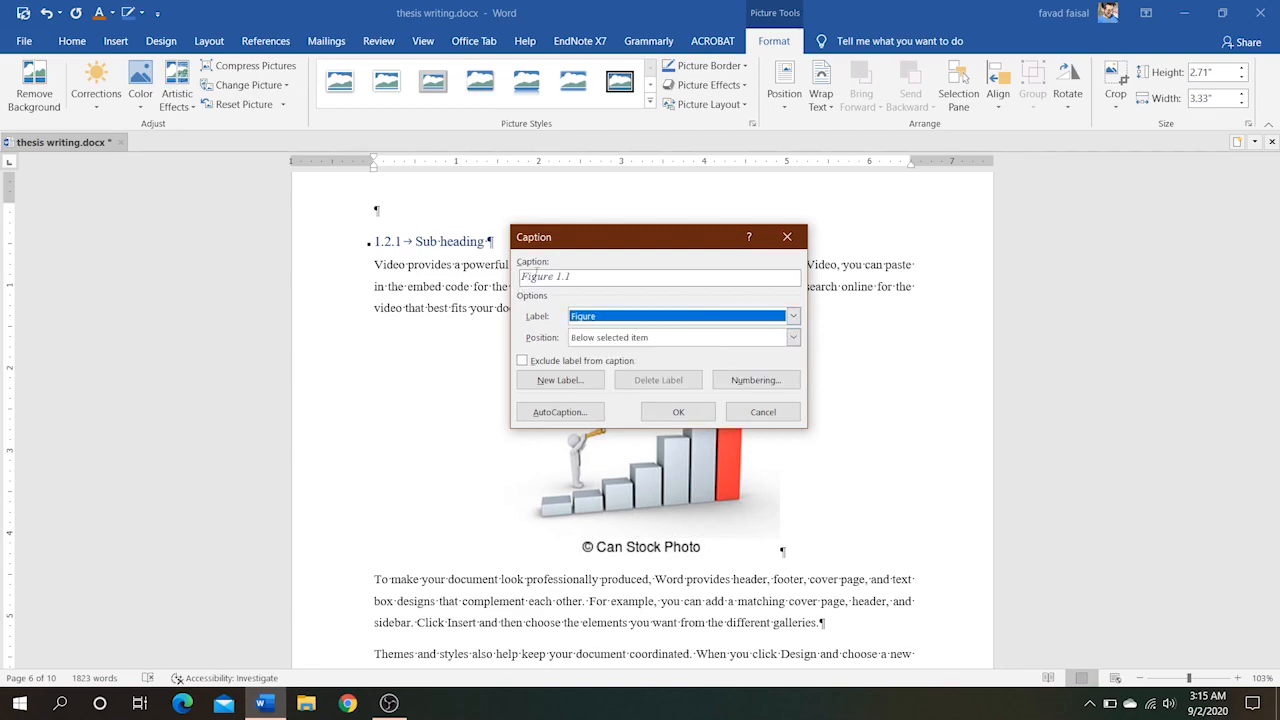
pyautogui.click(592, 277)
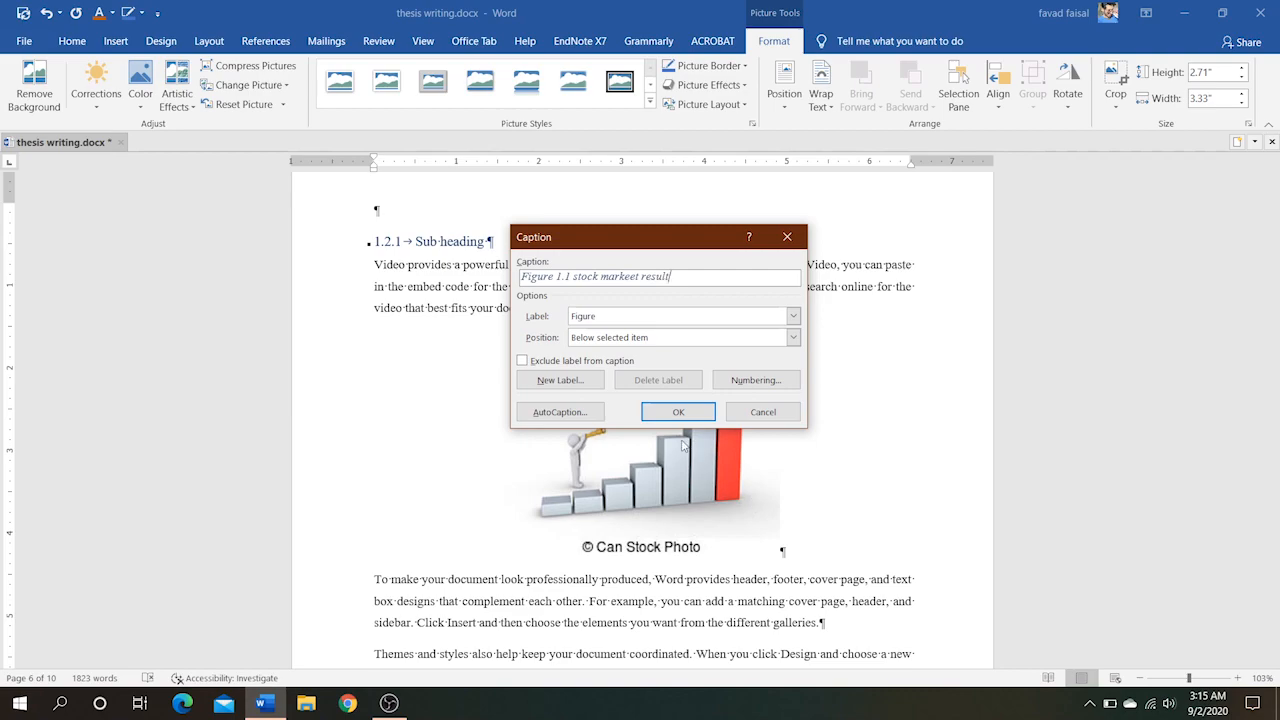
pyautogui.click(521, 361)
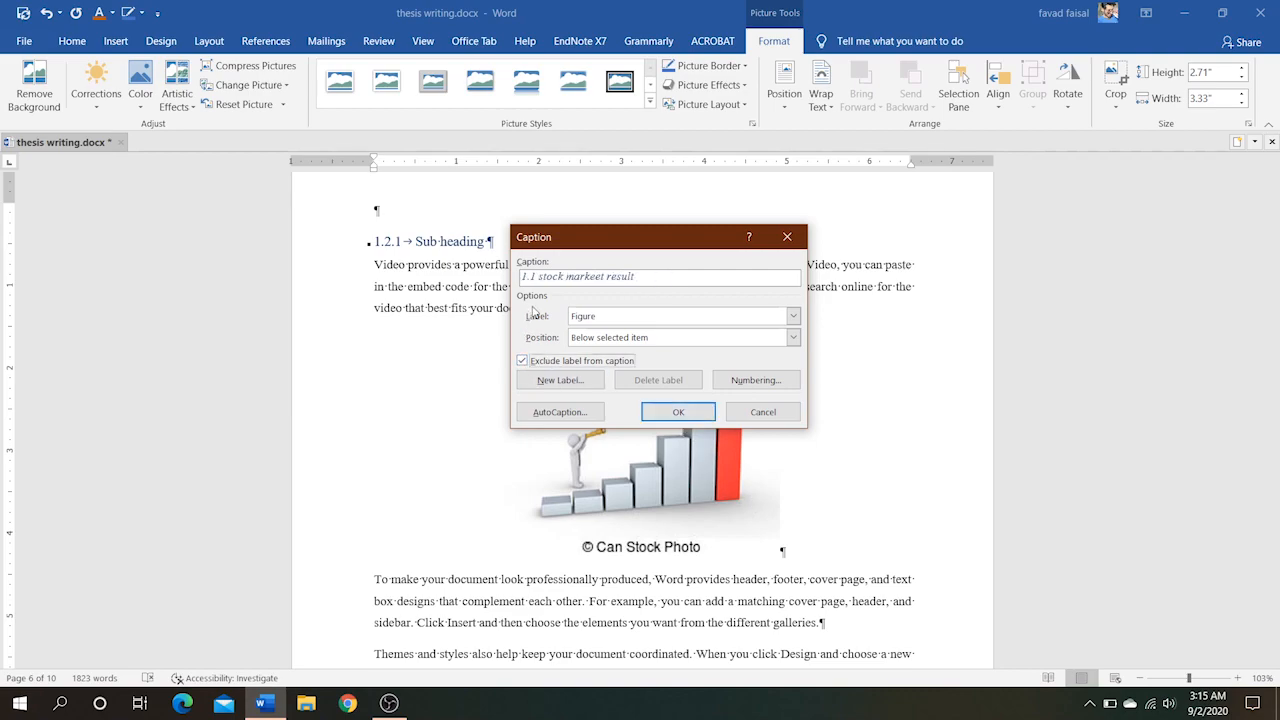
pyautogui.click(522, 362)
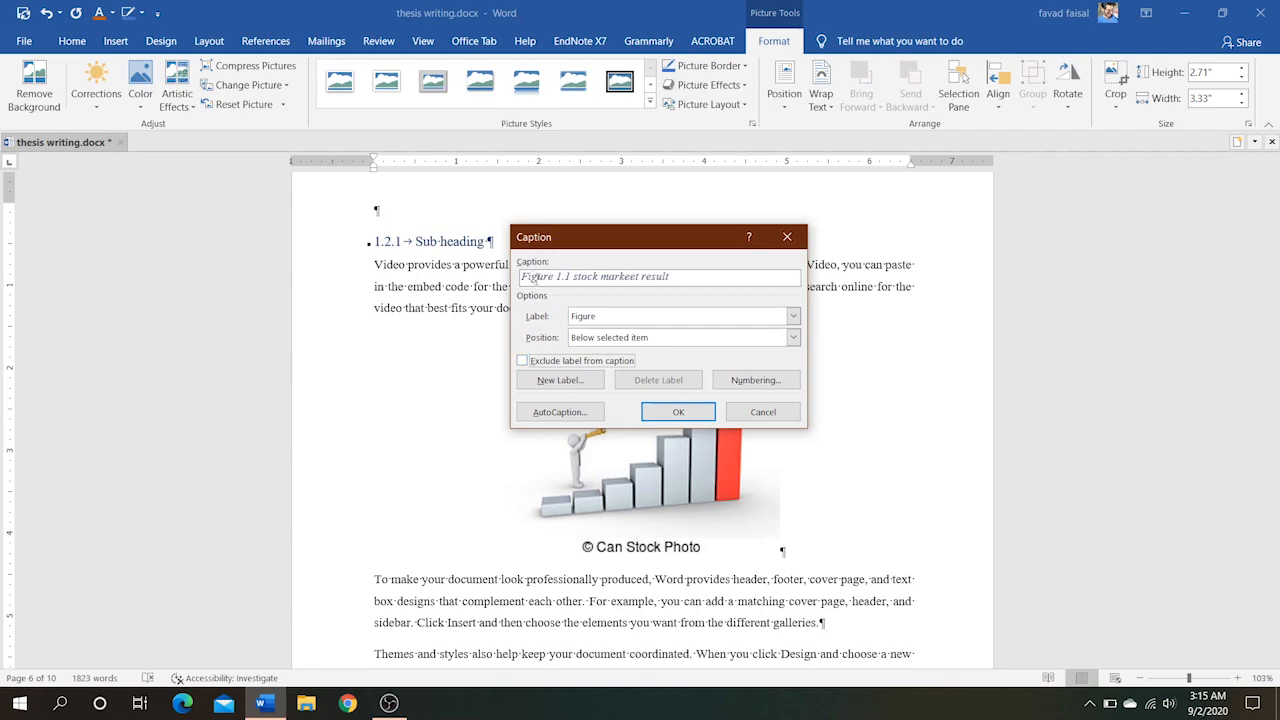
pyautogui.click(668, 412)
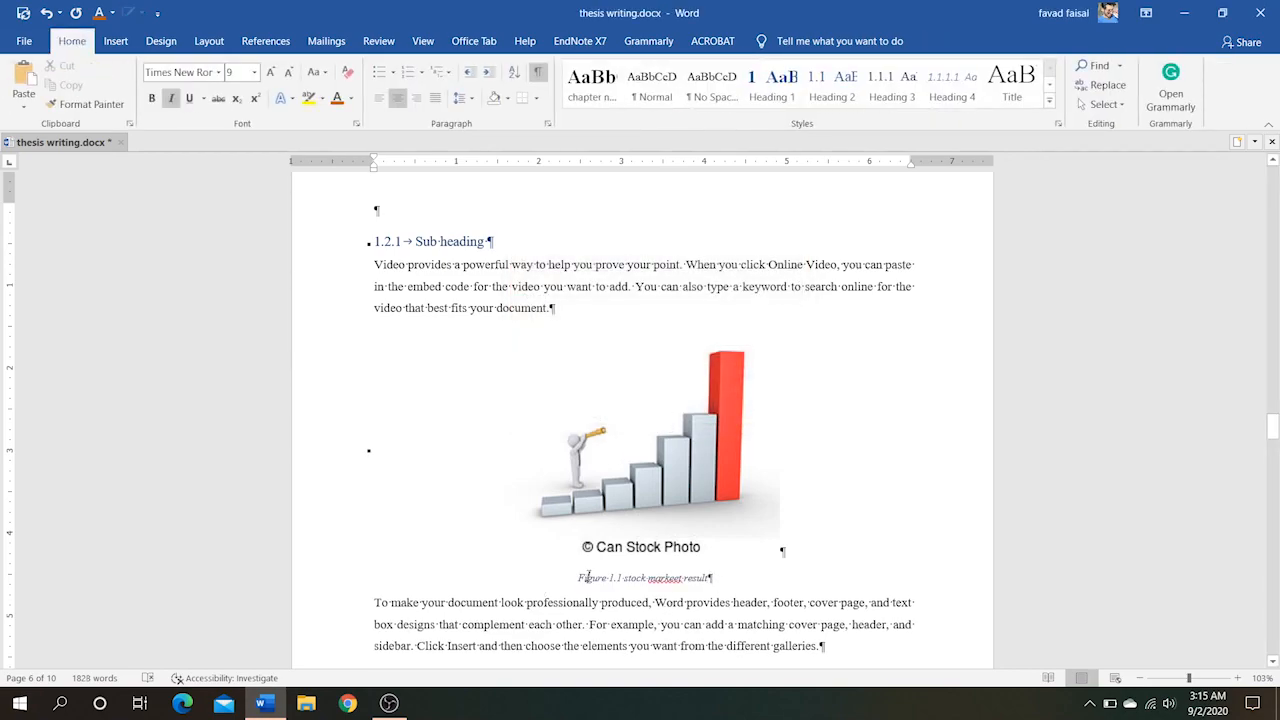
# - Format the whole figure caption as bold at 12 pt
pyautogui.tripleClick(588, 577)
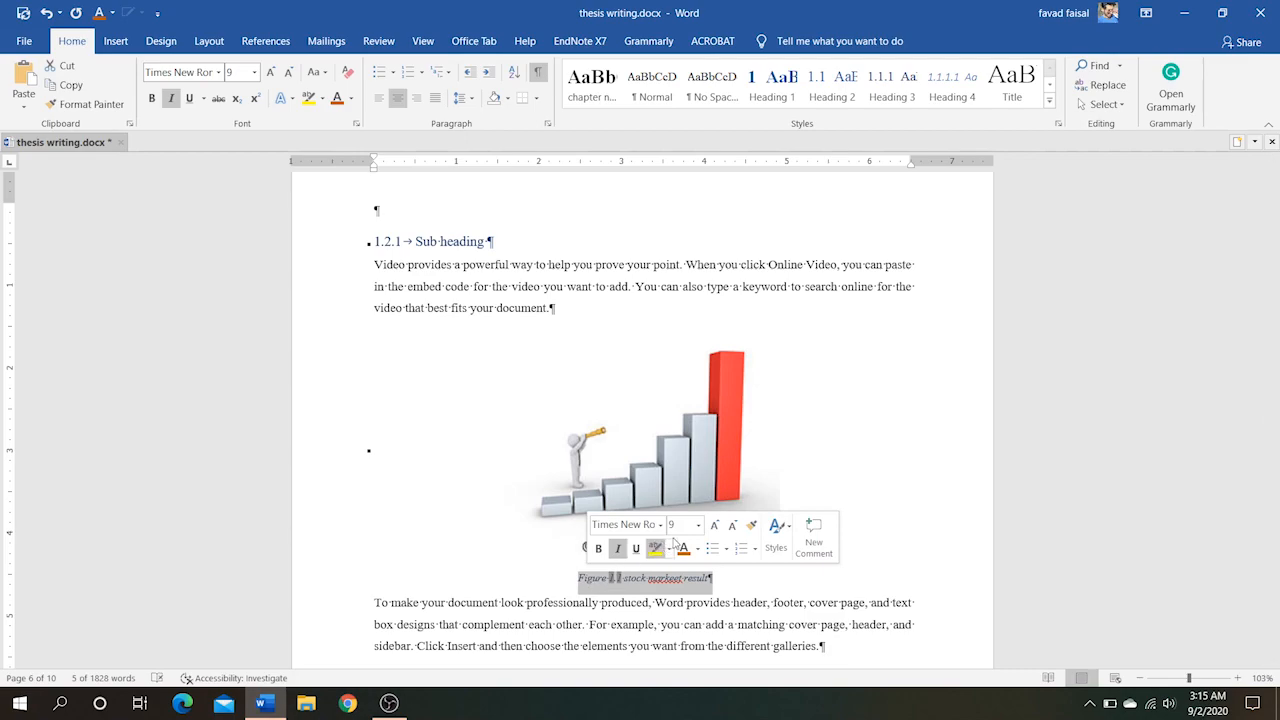
pyautogui.click(714, 525)
pyautogui.click(714, 525)
pyautogui.click(599, 549)
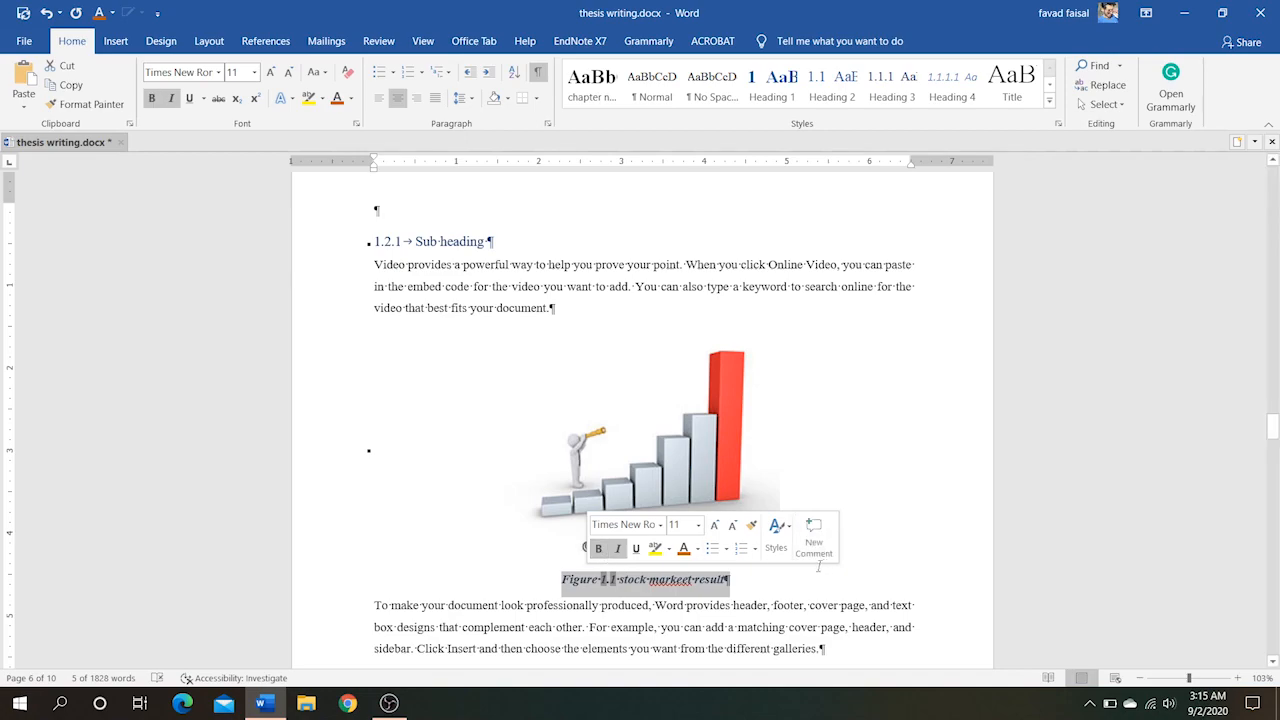
pyautogui.click(716, 525)
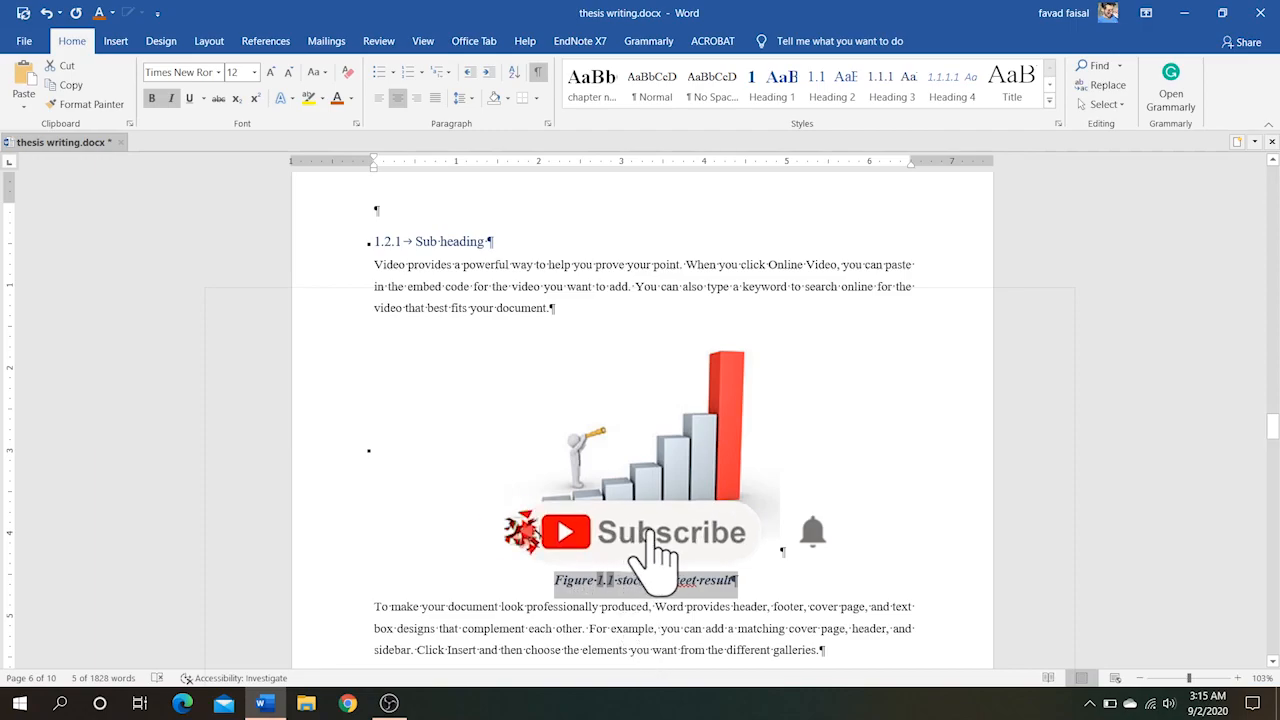
# - Update the Caption style to match the formatting of the selected figure caption
pyautogui.click(1050, 101)
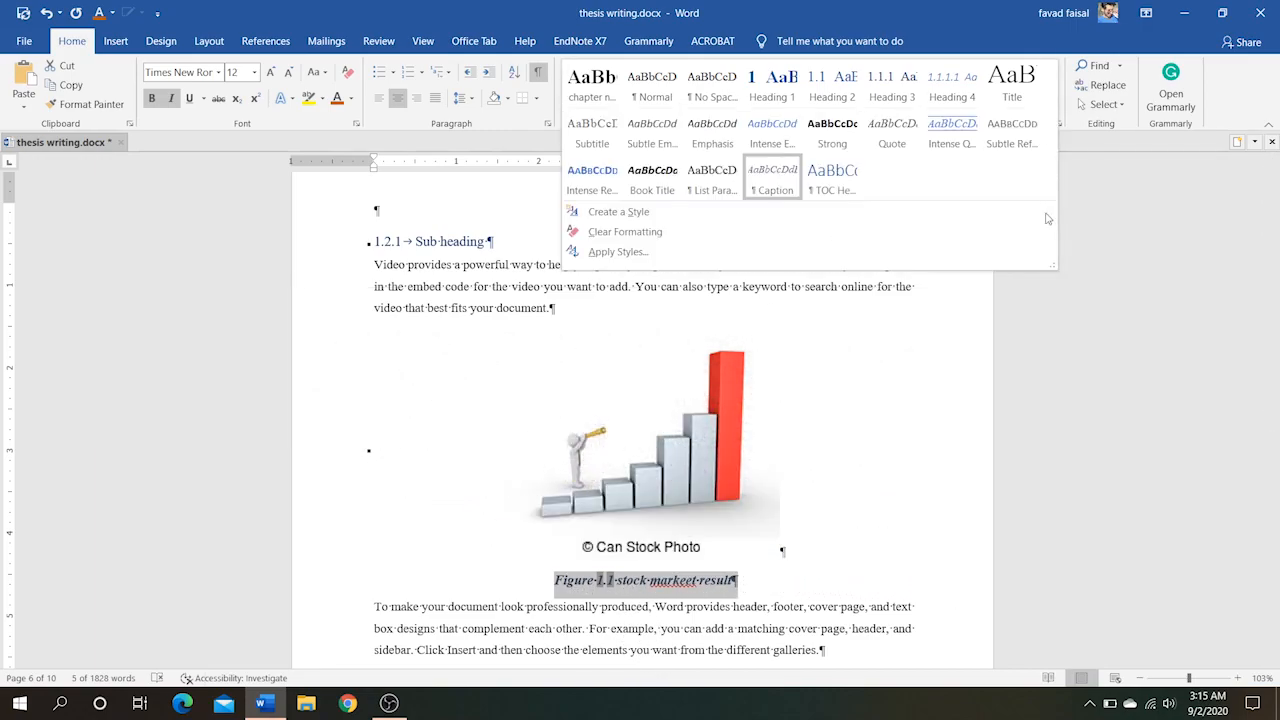
pyautogui.rightClick(777, 197)
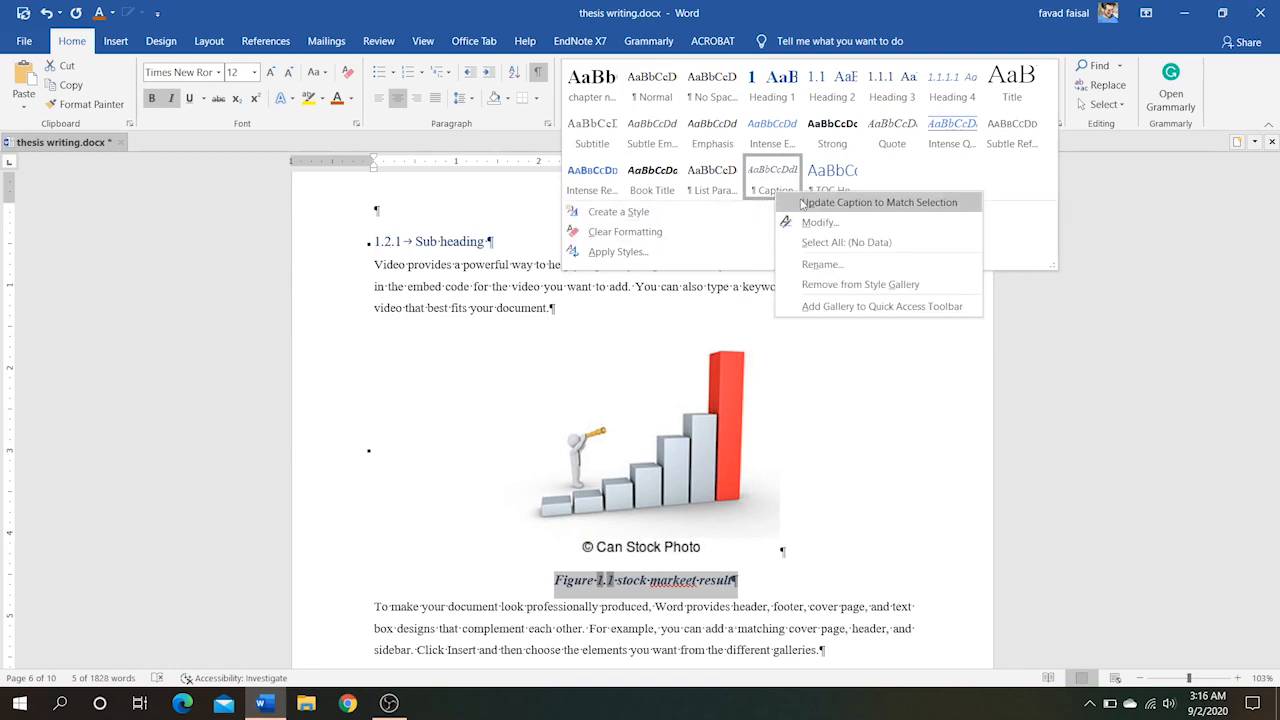
pyautogui.click(860, 202)
# - Insert the picture pic 3.jpg in a new paragraph after the first paragraph of section 2.2.1
pyautogui.scroll(-3, 780, 617)
pyautogui.scroll(-1, 797, 570)
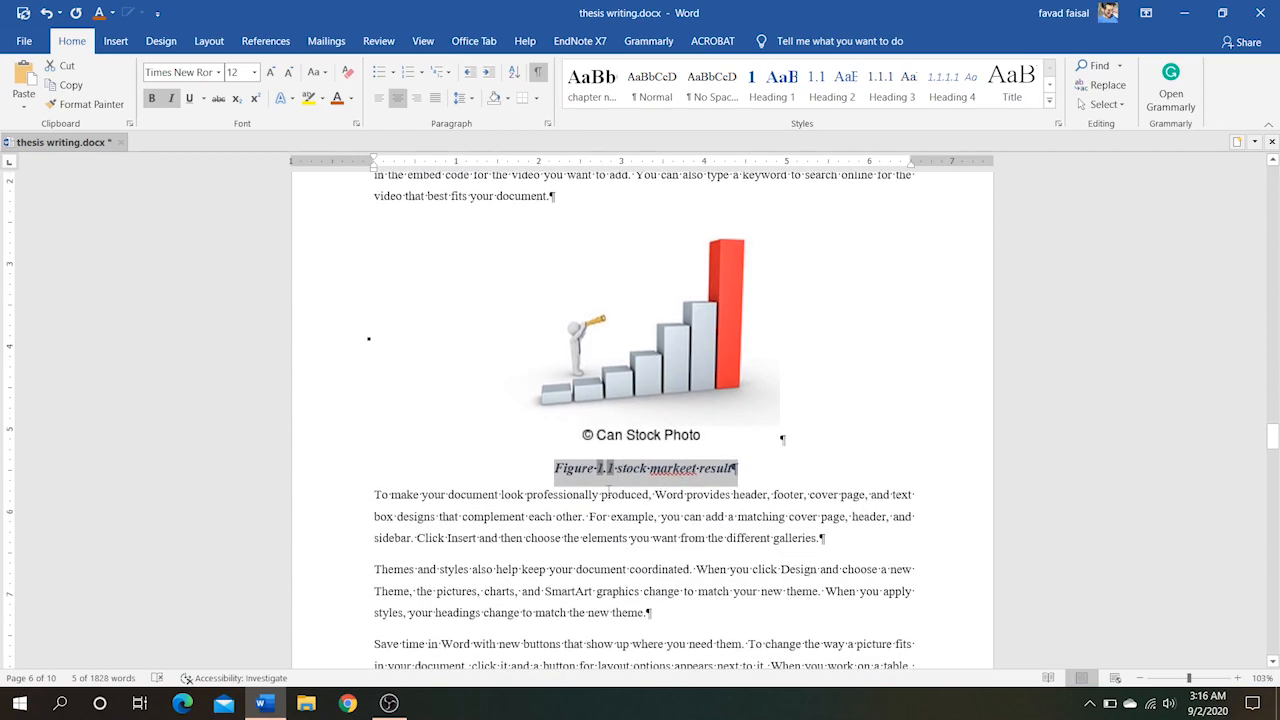
pyautogui.scroll(-3, 680, 453)
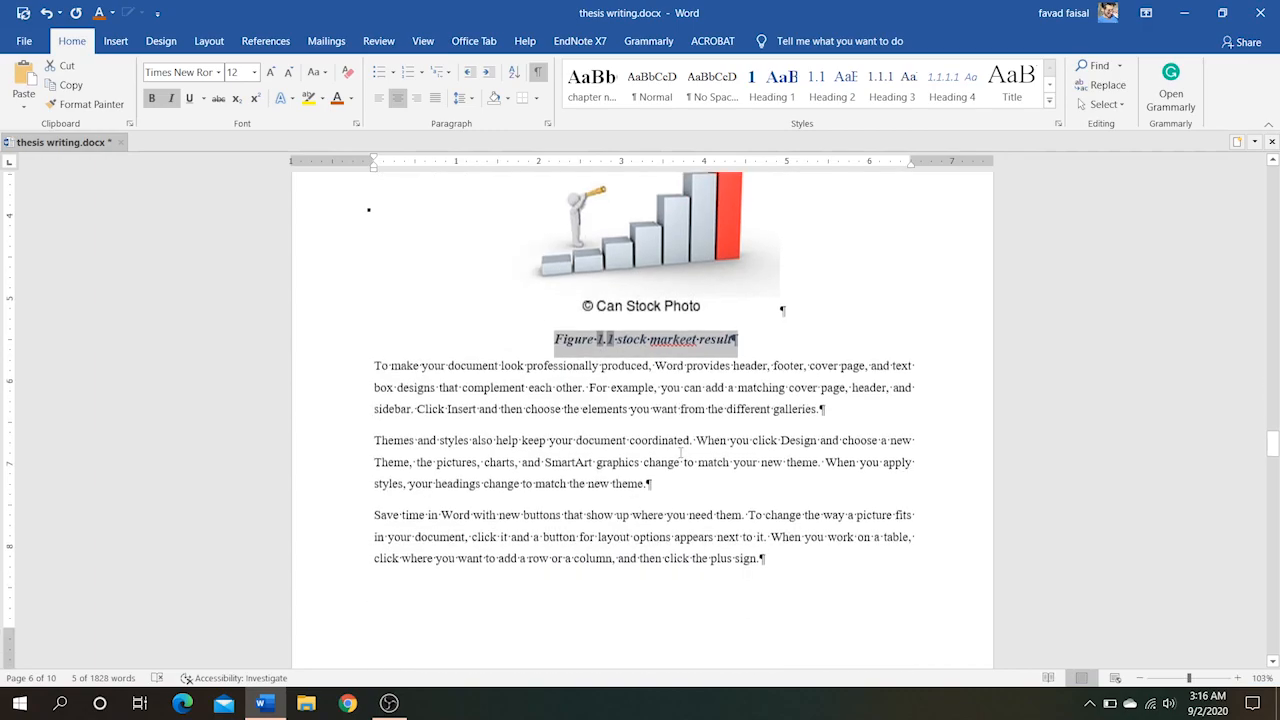
pyautogui.scroll(-20, 680, 453)
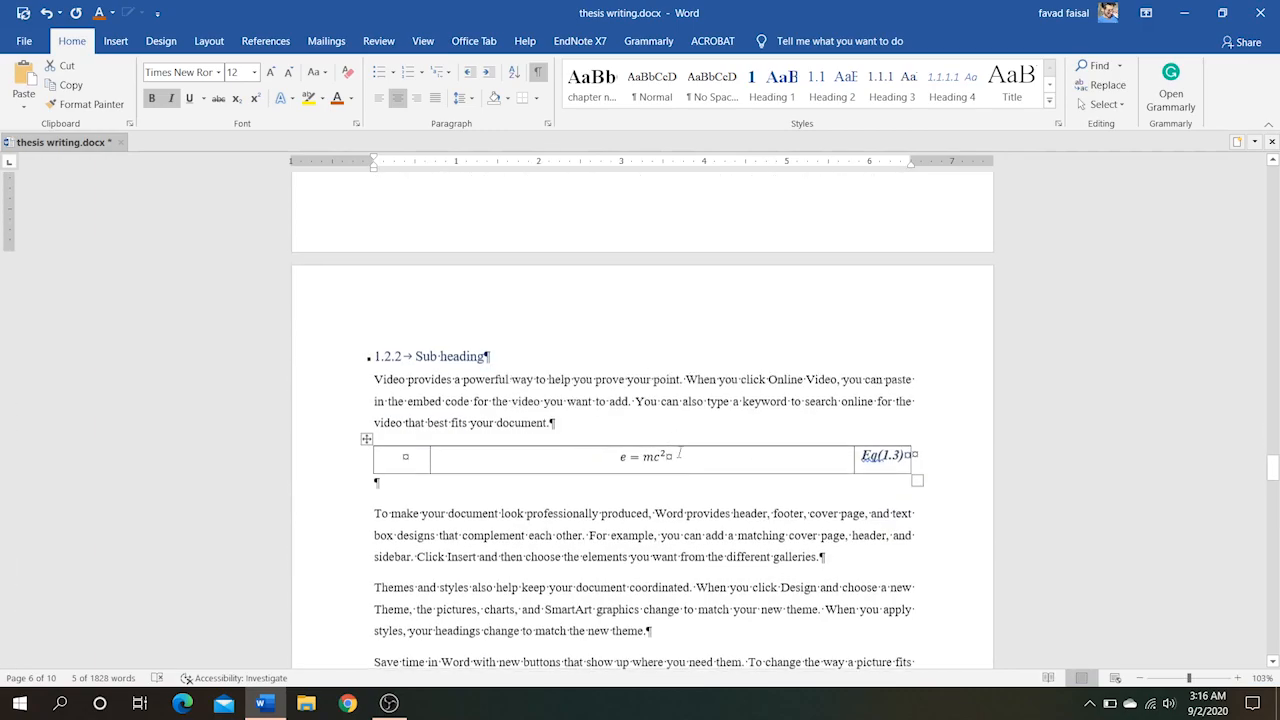
pyautogui.scroll(-15, 680, 453)
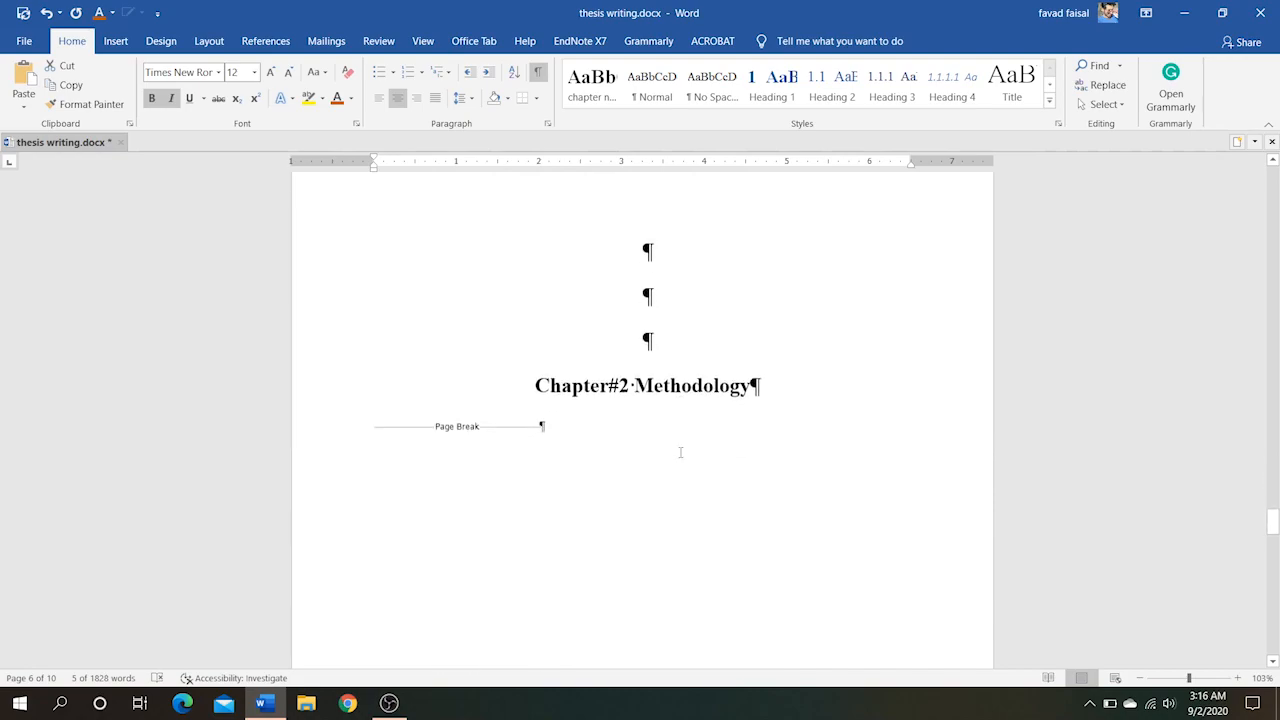
pyautogui.scroll(-10, 680, 453)
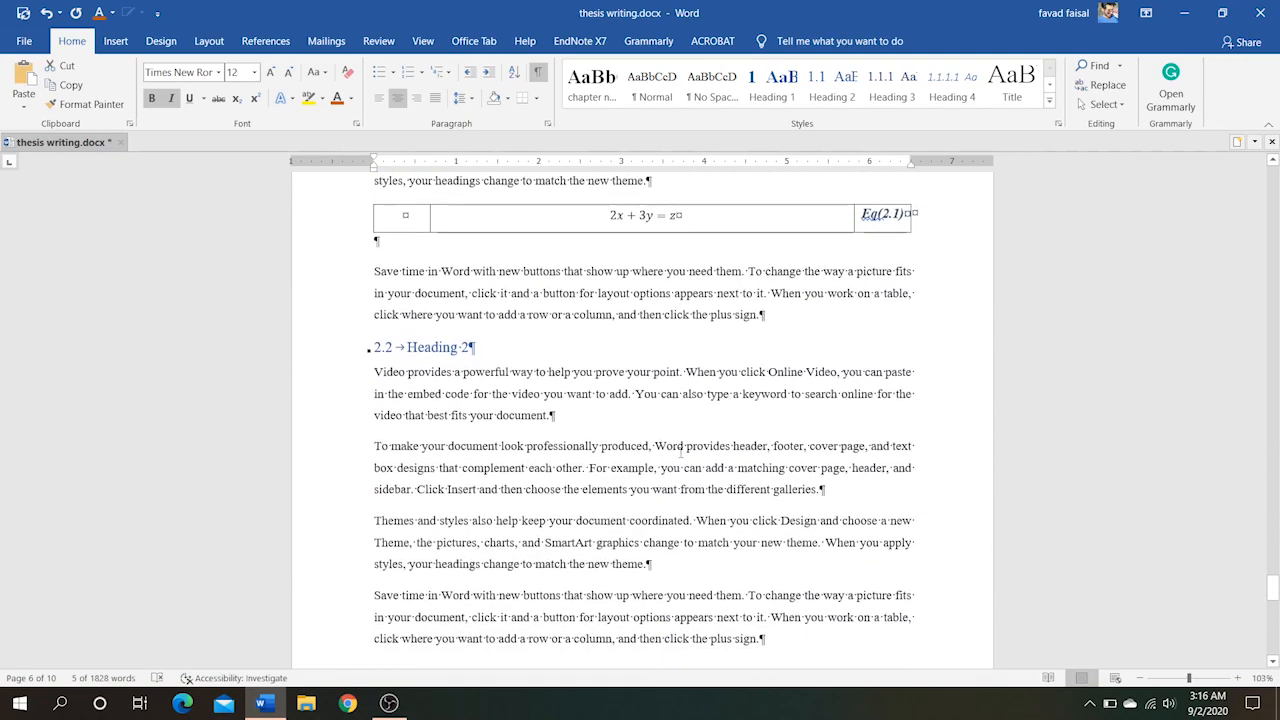
pyautogui.scroll(-8, 567, 346)
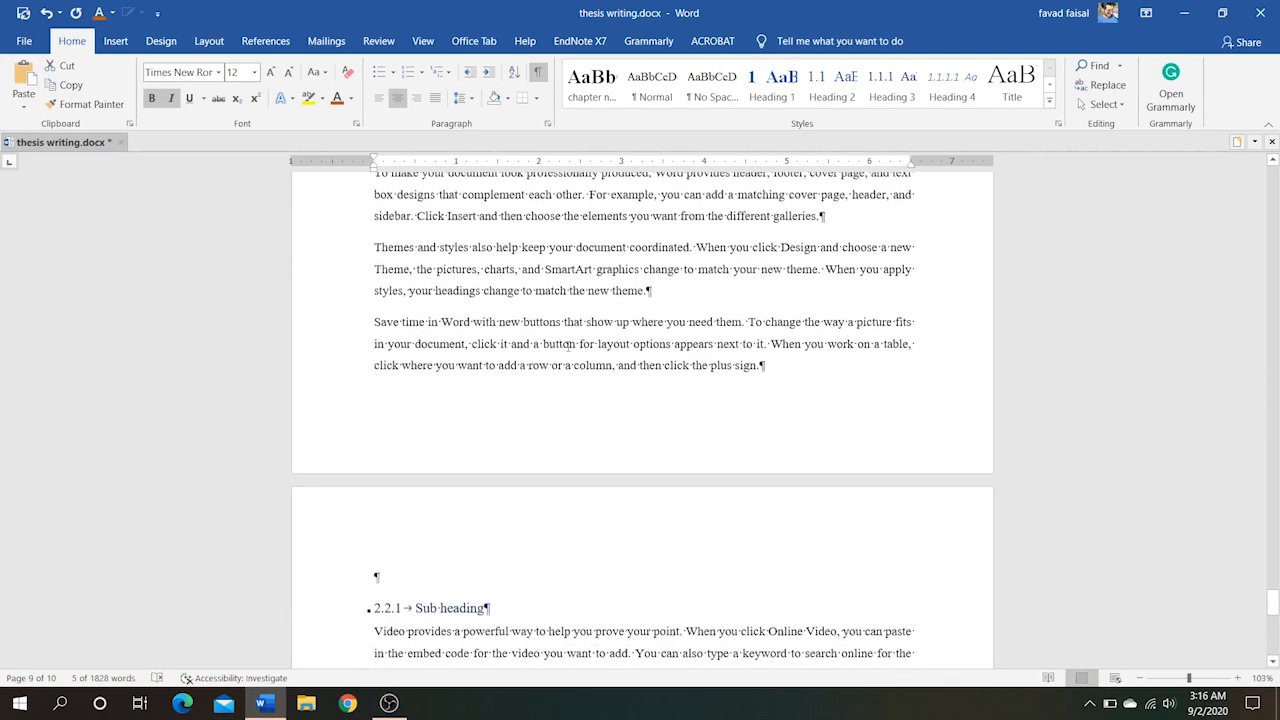
pyautogui.scroll(1, 600, 425)
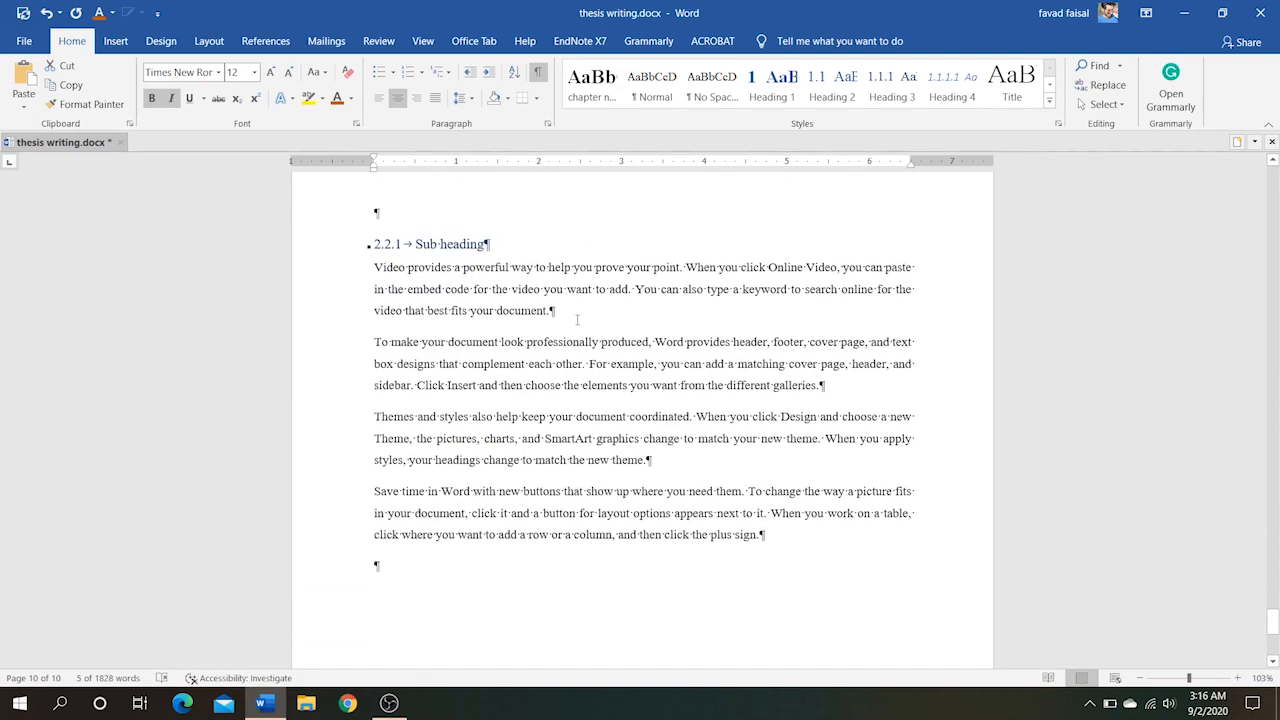
pyautogui.click(576, 317)
pyautogui.press('Return')
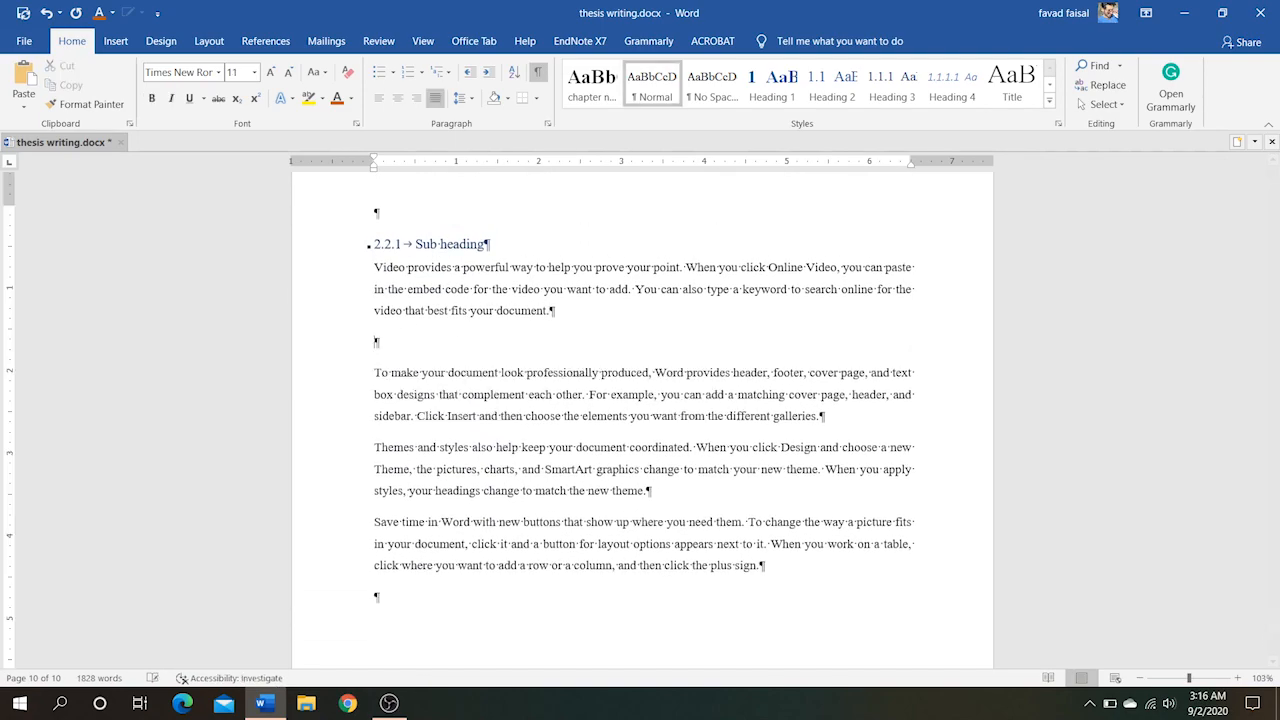
pyautogui.click(115, 41)
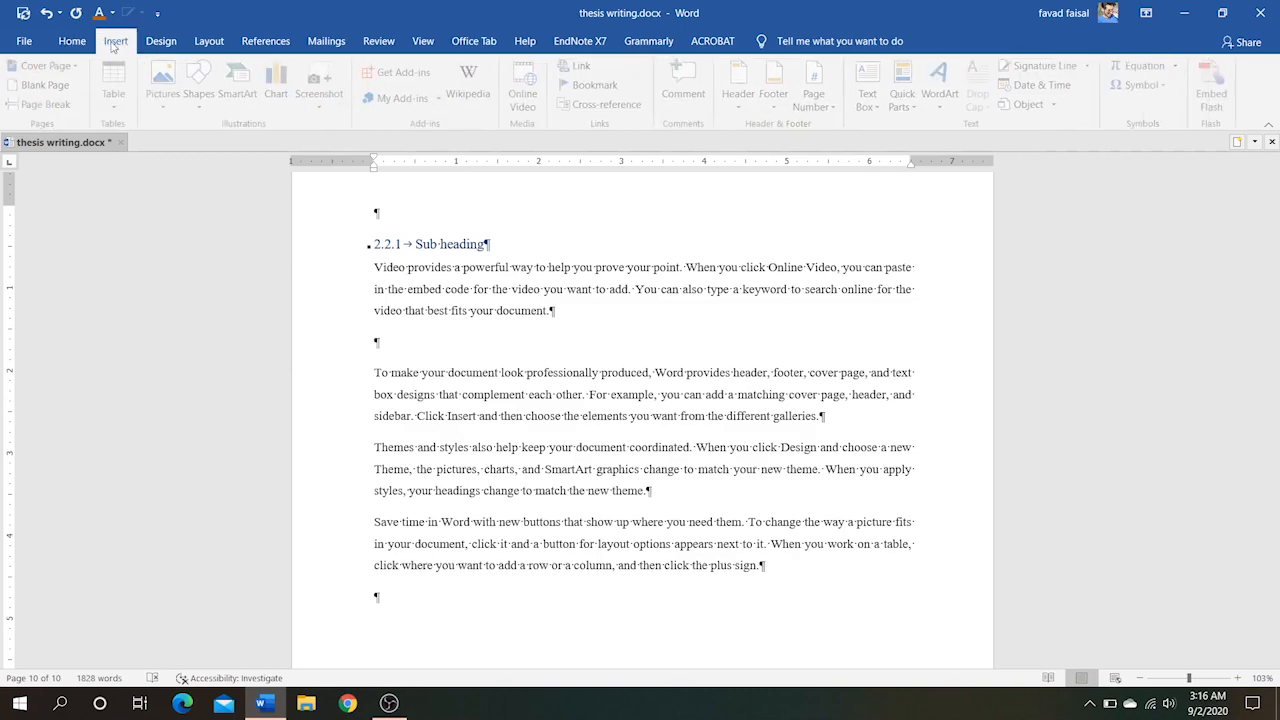
pyautogui.click(173, 106)
pyautogui.click(185, 146)
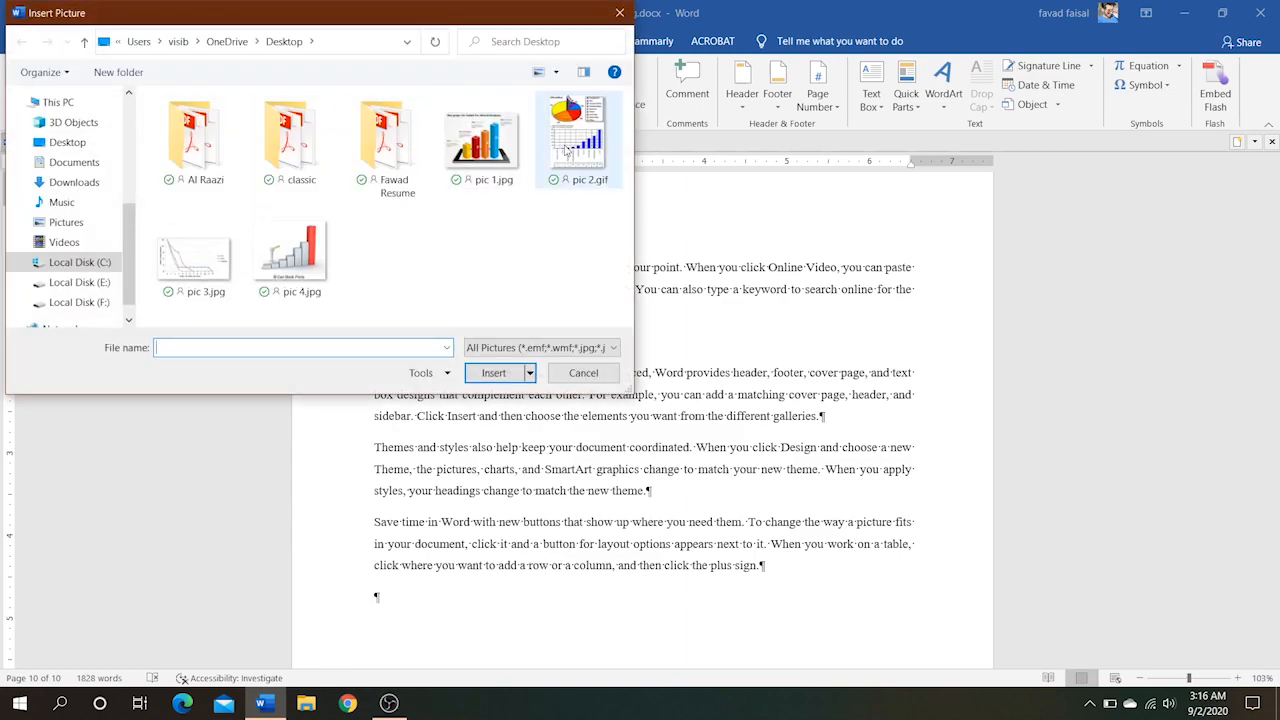
pyautogui.click(193, 258)
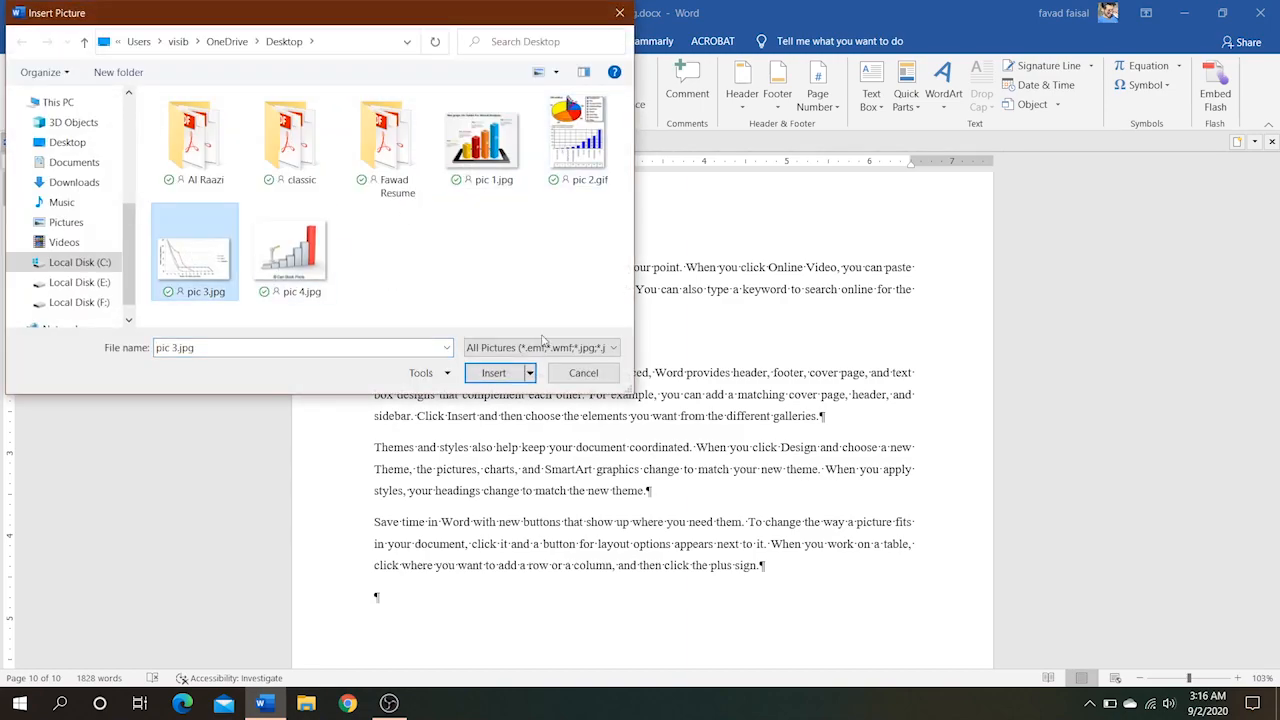
pyautogui.click(494, 373)
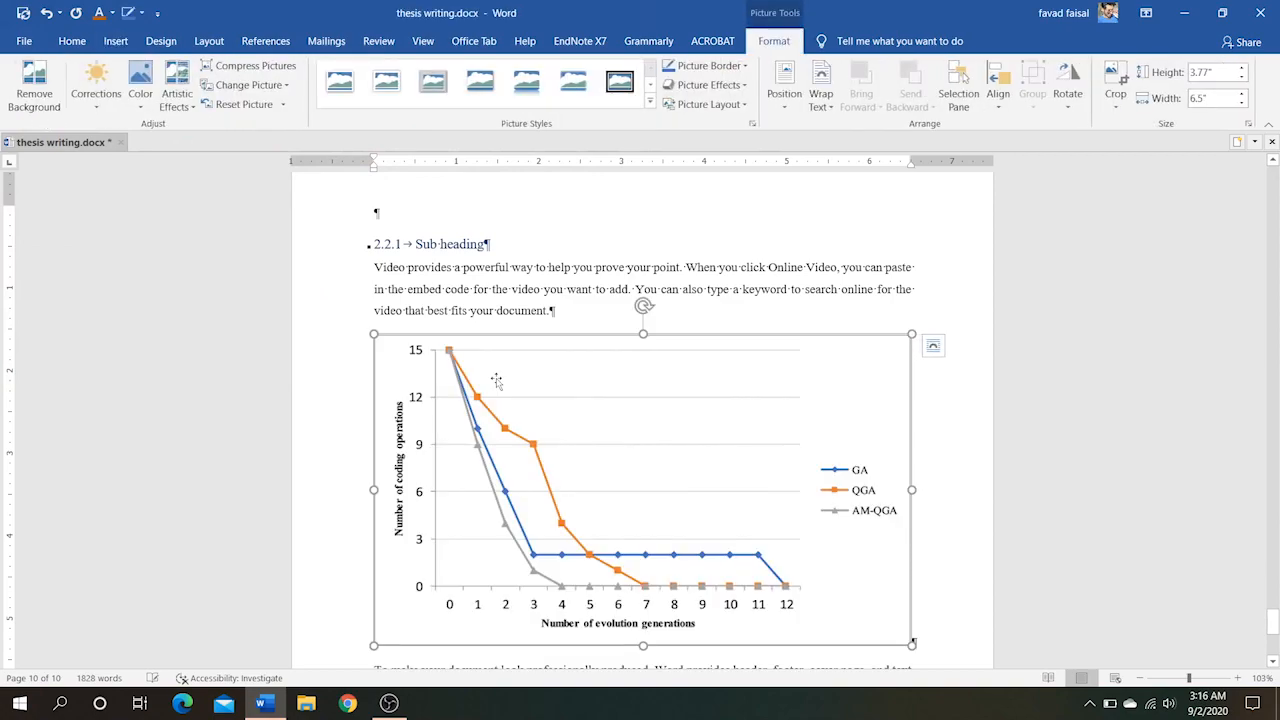
# - Insert a Figure caption below the line chart picture, reading "This is my 2nd picture of ch 2" with a capital T
pyautogui.scroll(-3, 748, 424)
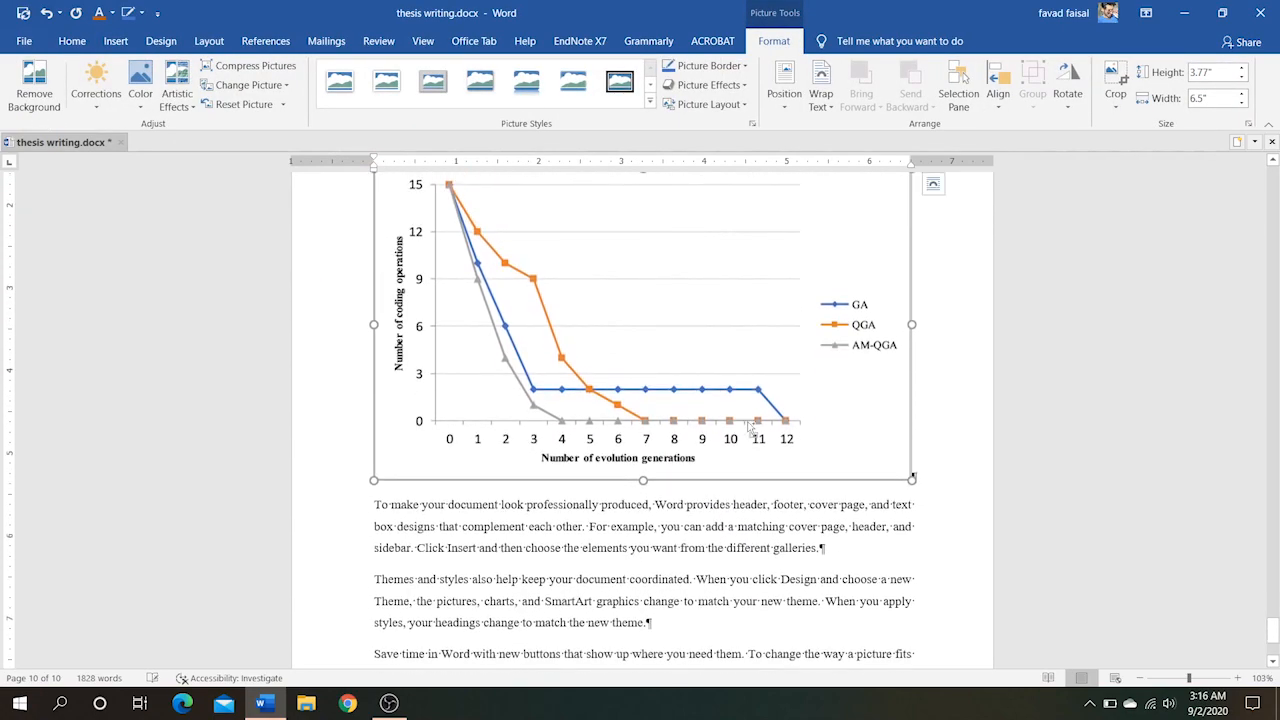
pyautogui.rightClick(713, 289)
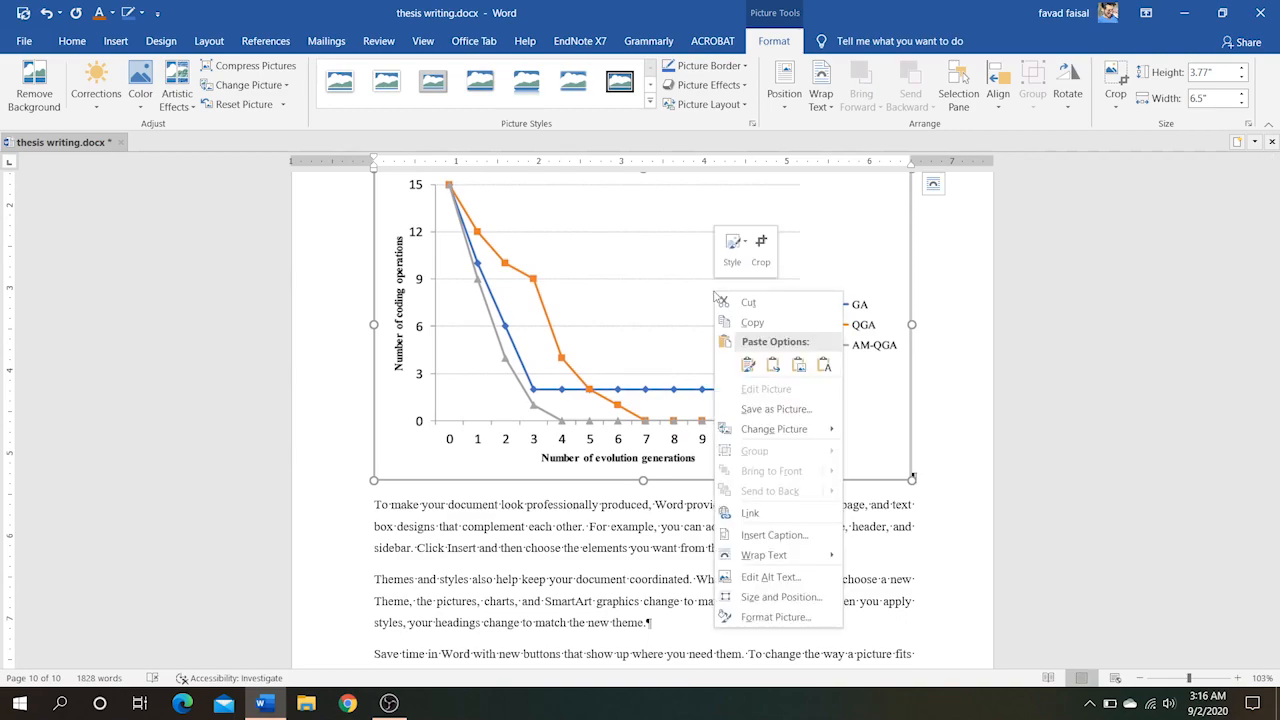
pyautogui.click(795, 538)
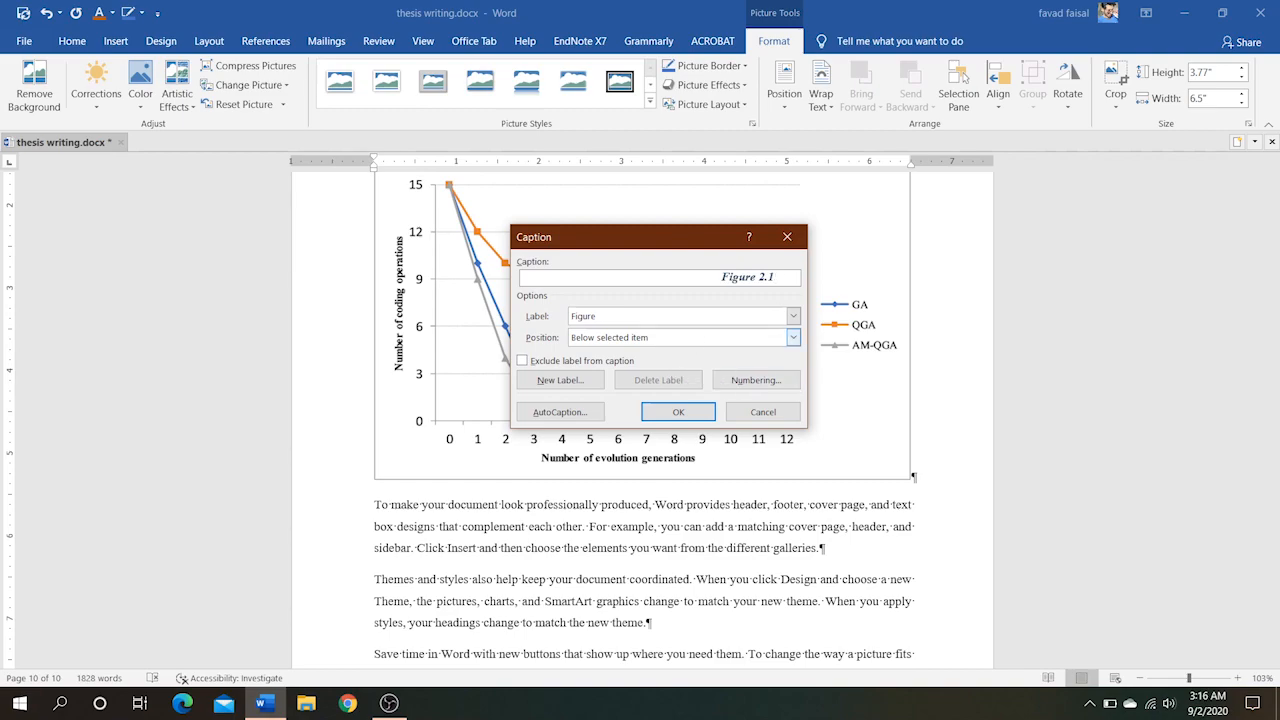
pyautogui.write('this is my 2nd p')
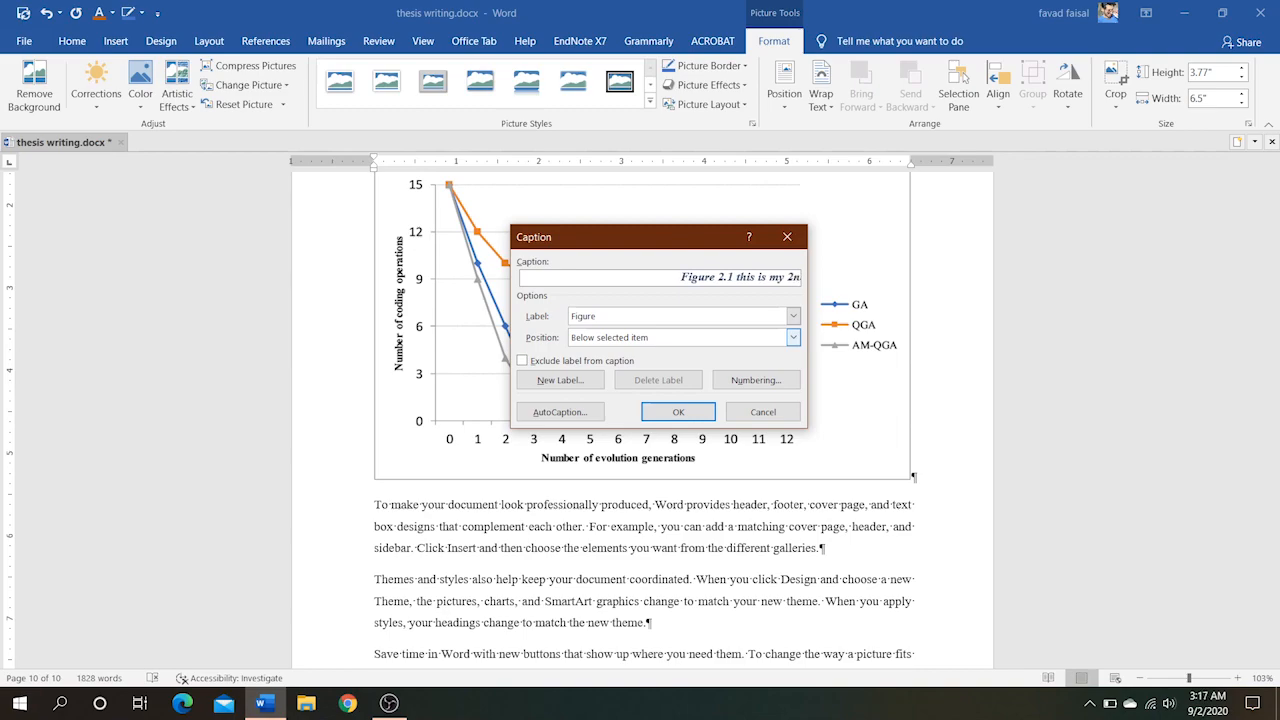
pyautogui.write('ictu')
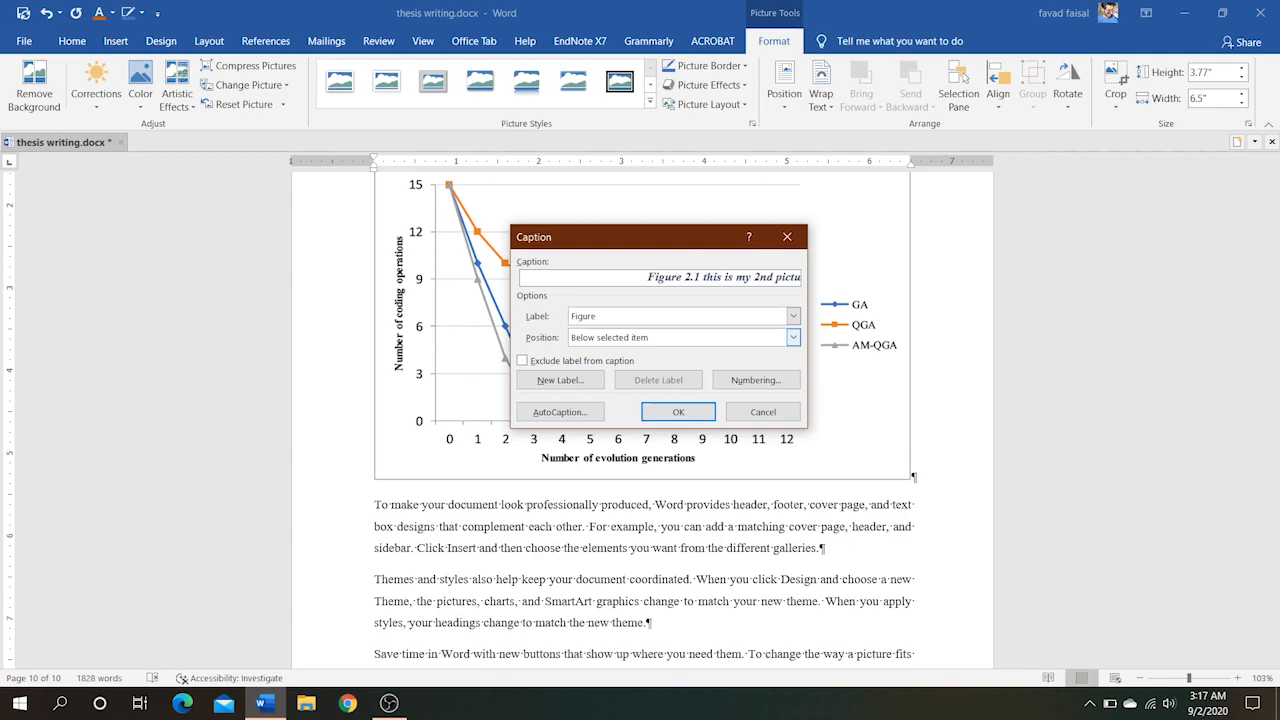
pyautogui.click(678, 413)
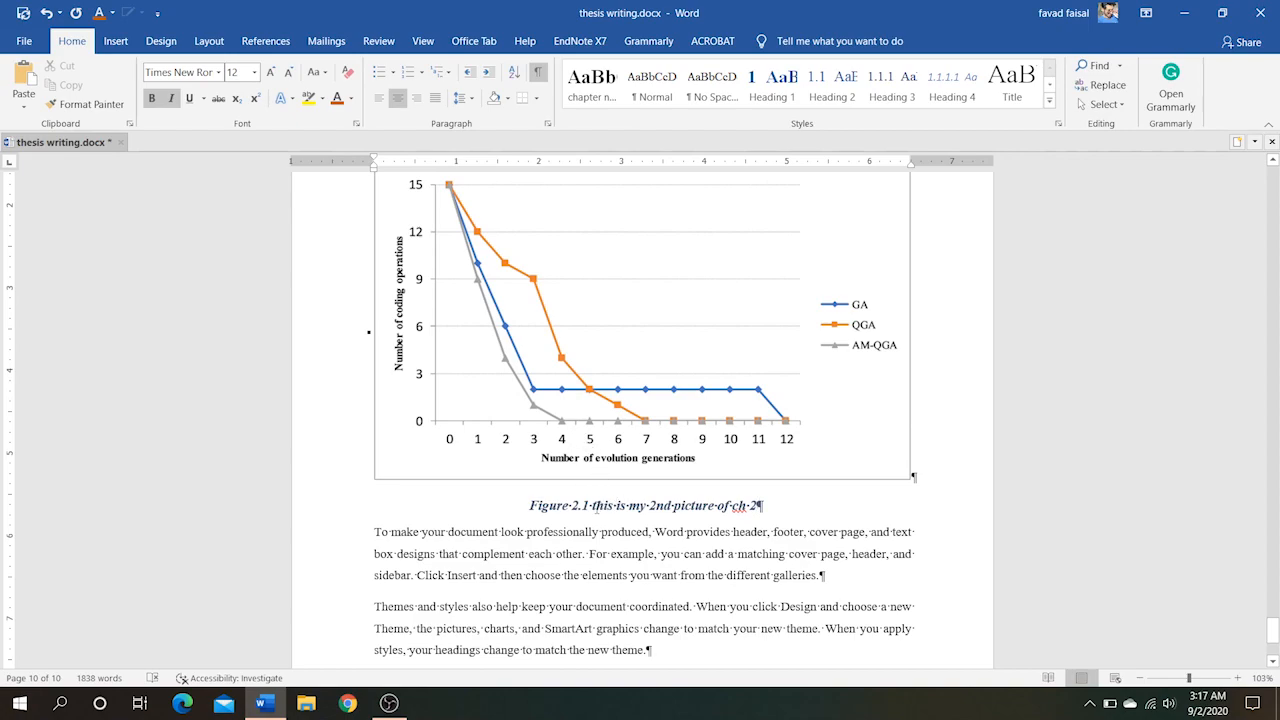
pyautogui.click(592, 506)
pyautogui.press('Delete')
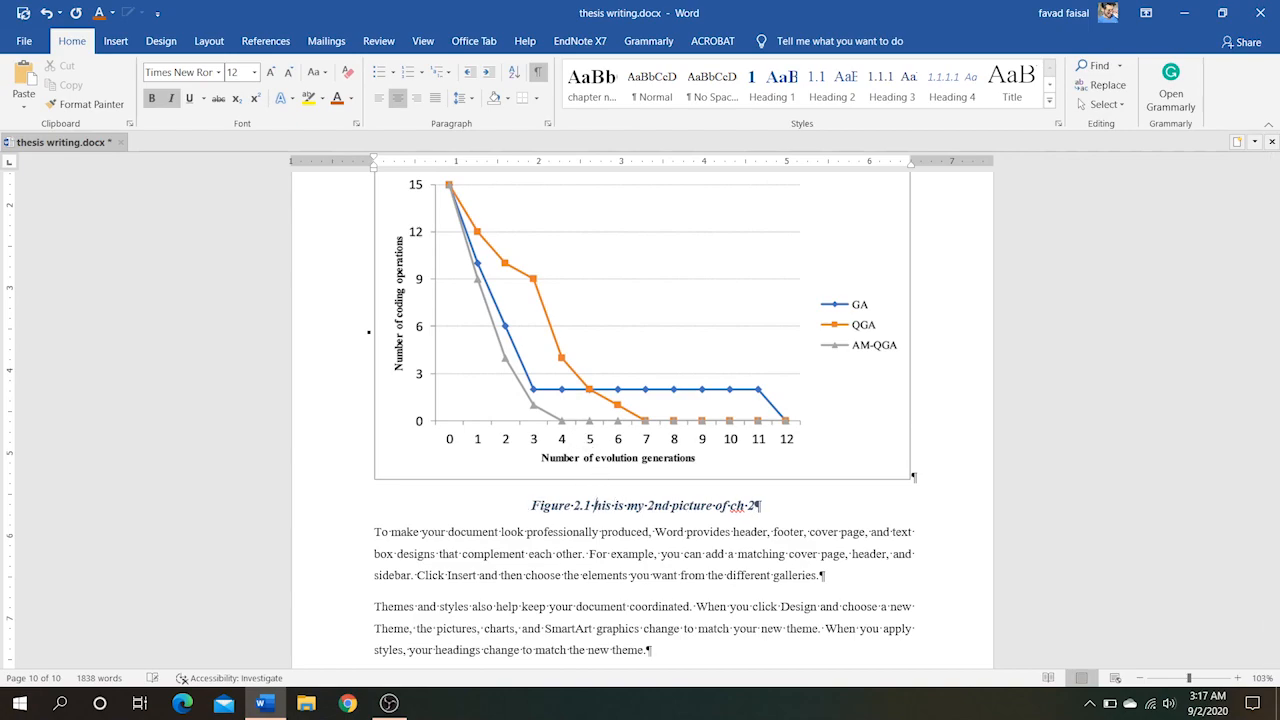
# - Replace the full stop ending the third paragraph of section 2.2 with ", as shown in "
pyautogui.scroll(-4, 690, 500)
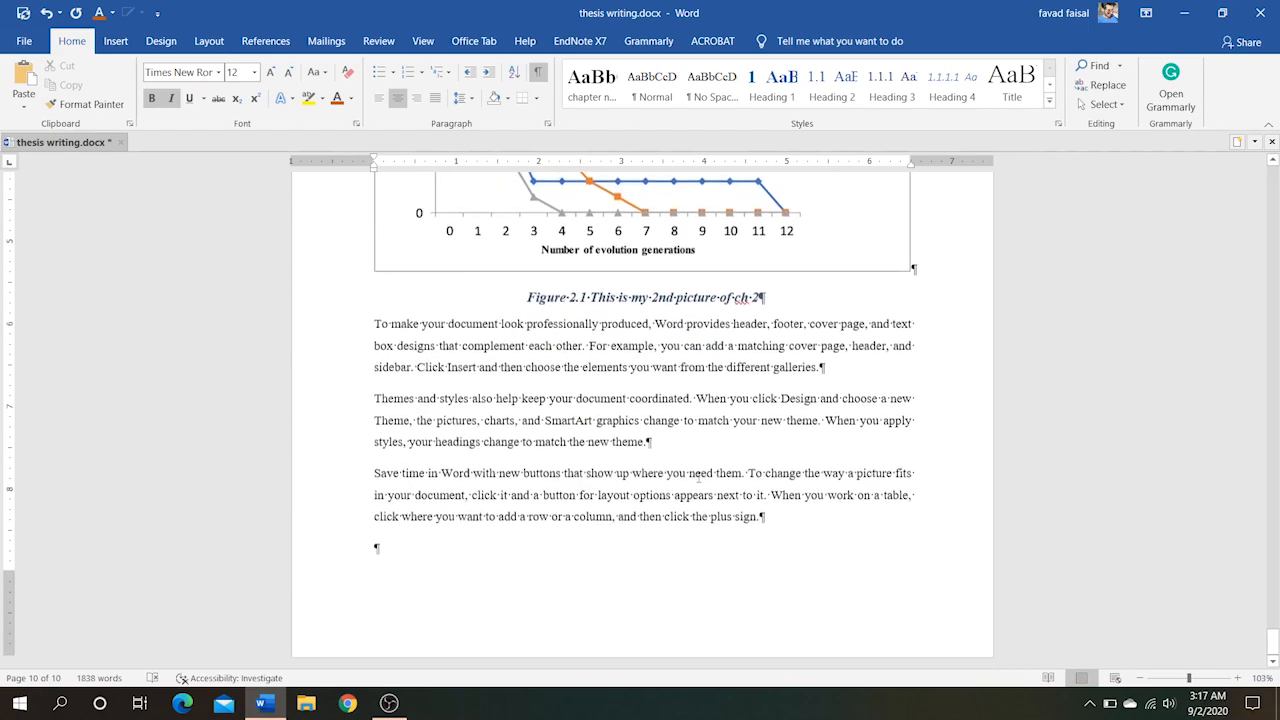
pyautogui.scroll(20, 698, 477)
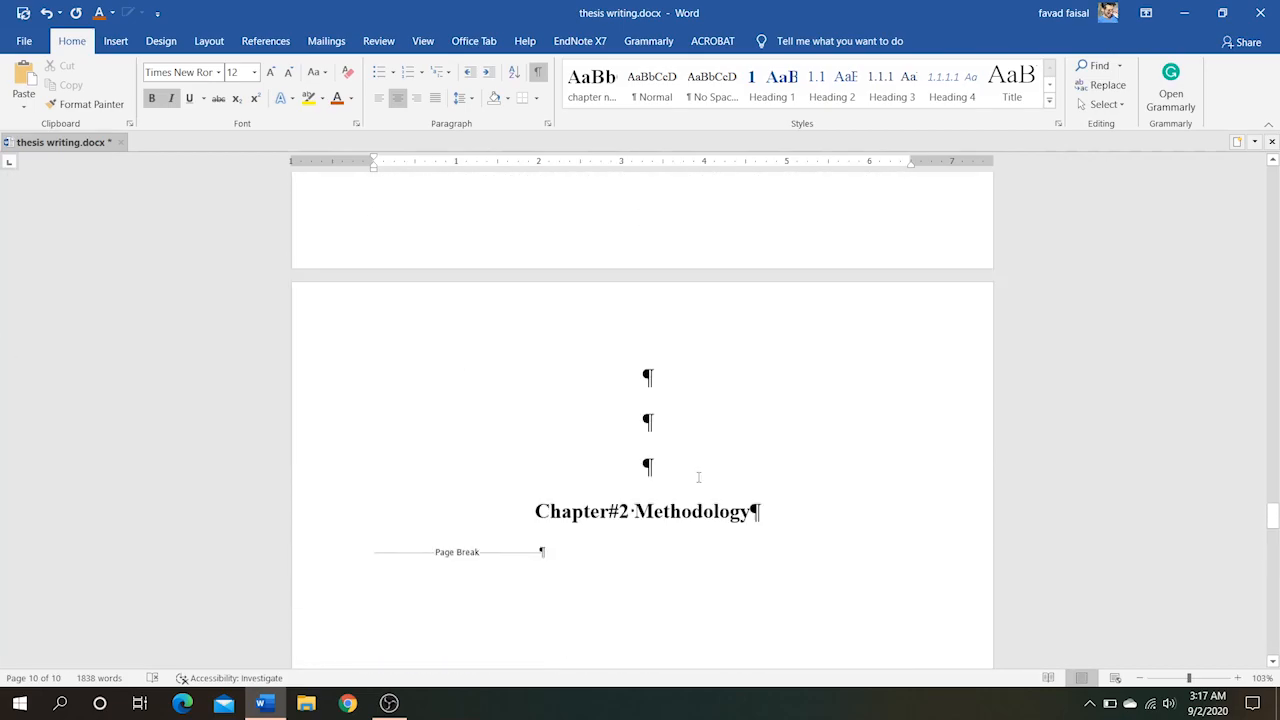
pyautogui.scroll(-20, 698, 477)
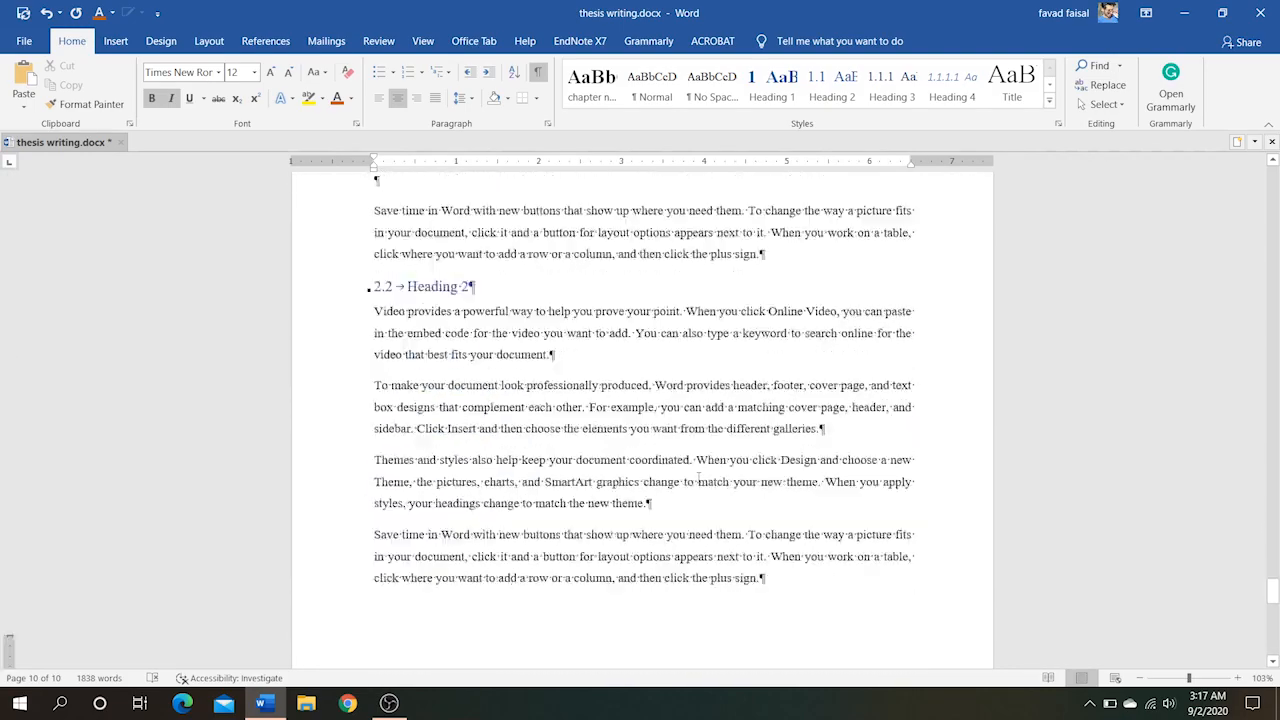
pyautogui.scroll(20, 698, 477)
pyautogui.scroll(-3, 698, 477)
pyautogui.scroll(3, 698, 477)
pyautogui.scroll(6, 698, 479)
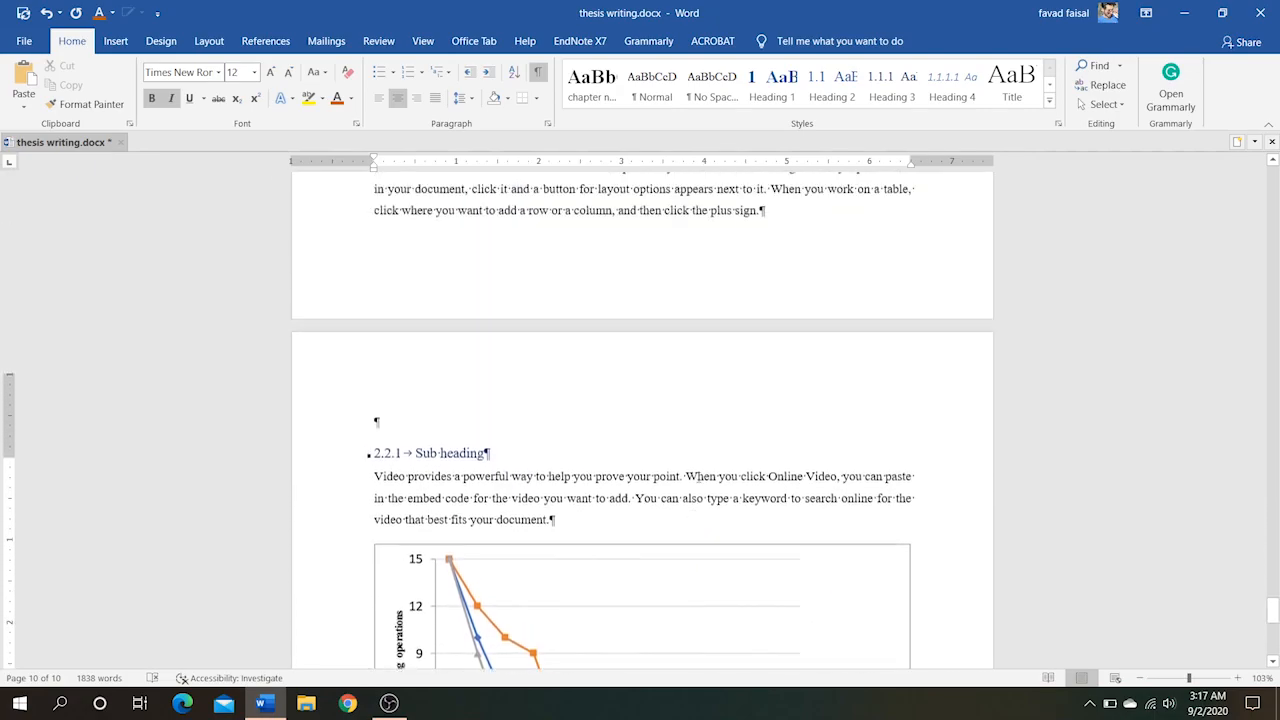
pyautogui.scroll(2, 698, 477)
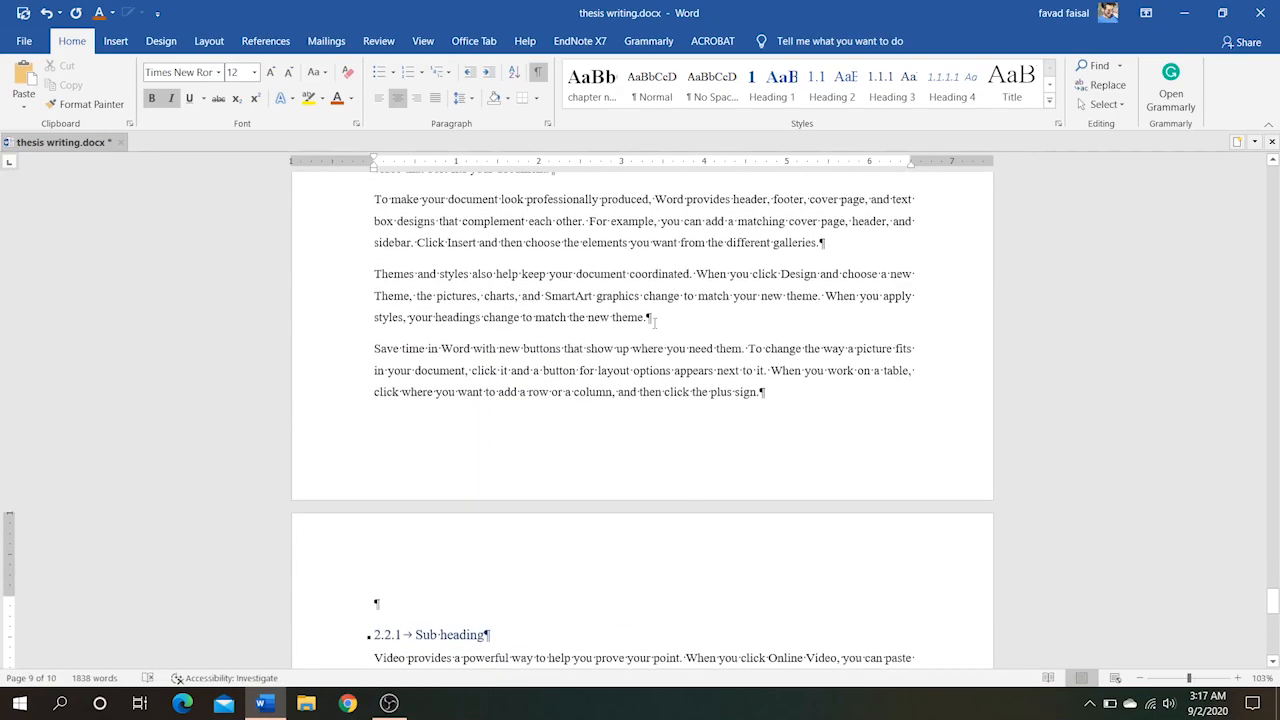
pyautogui.scroll(2, 654, 321)
pyautogui.click(659, 410)
pyautogui.scroll(-9, 660, 410)
pyautogui.scroll(-1, 659, 566)
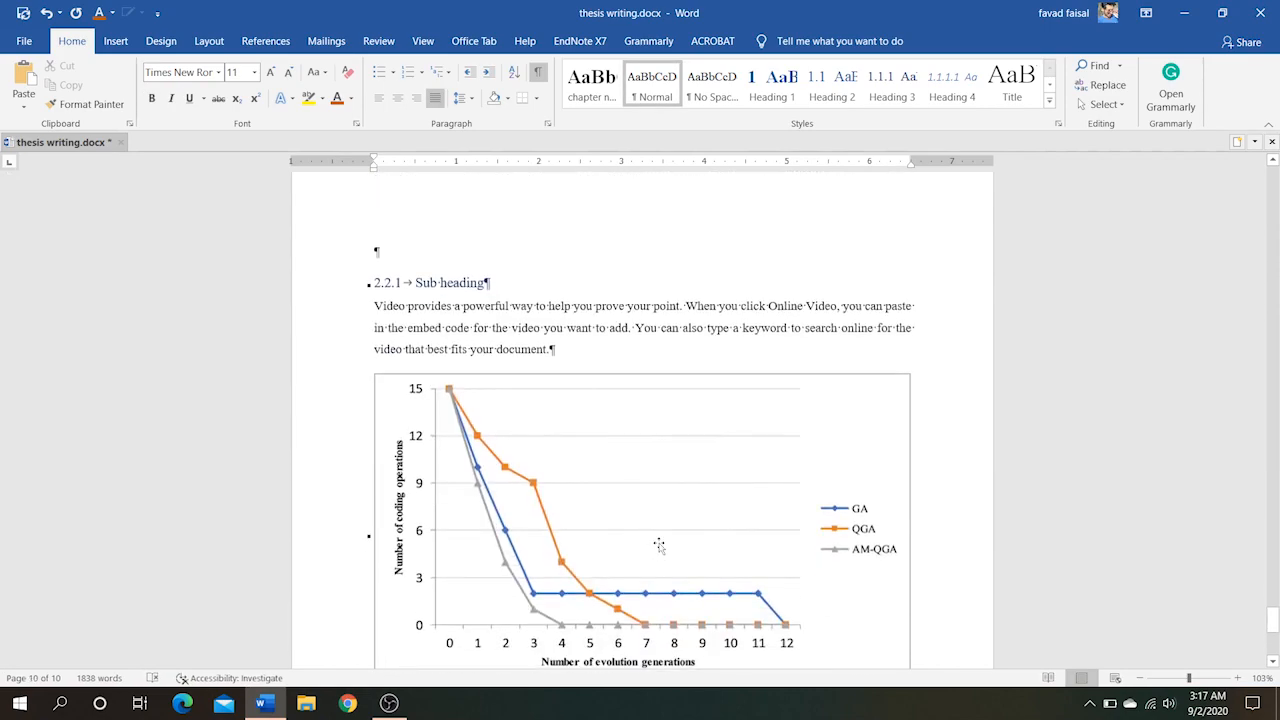
pyautogui.scroll(10, 659, 545)
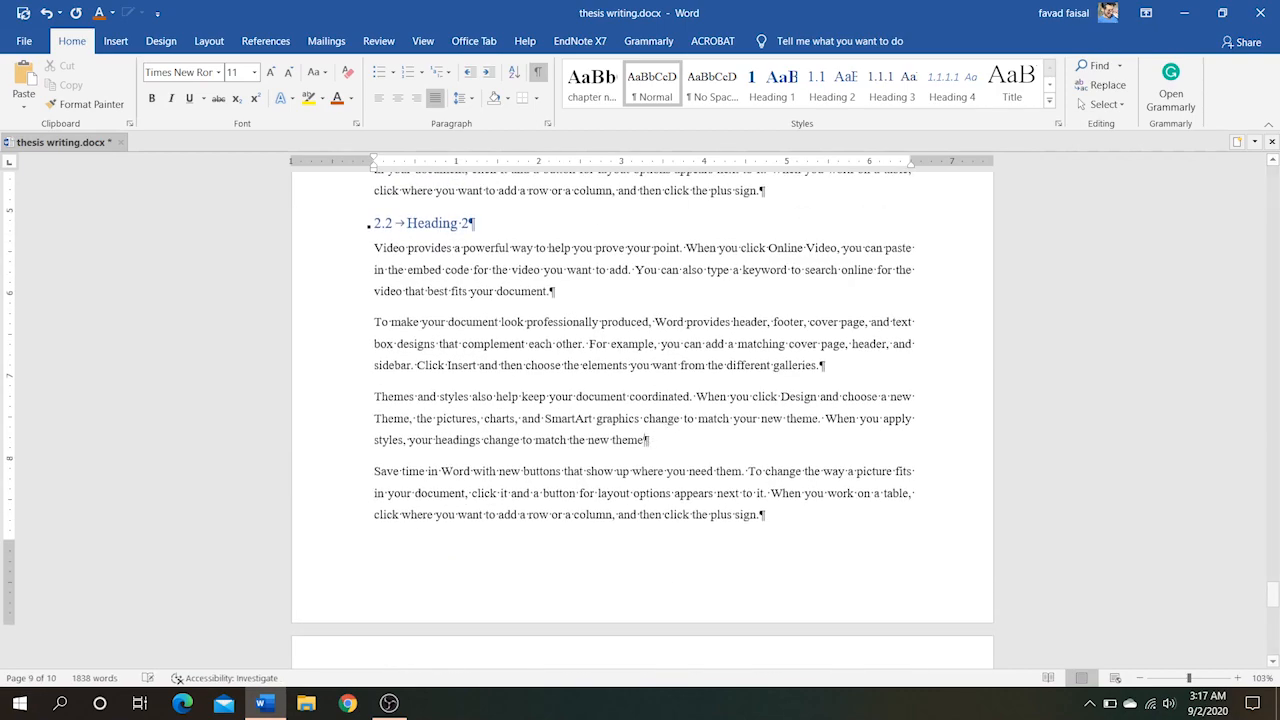
pyautogui.write('as shown')
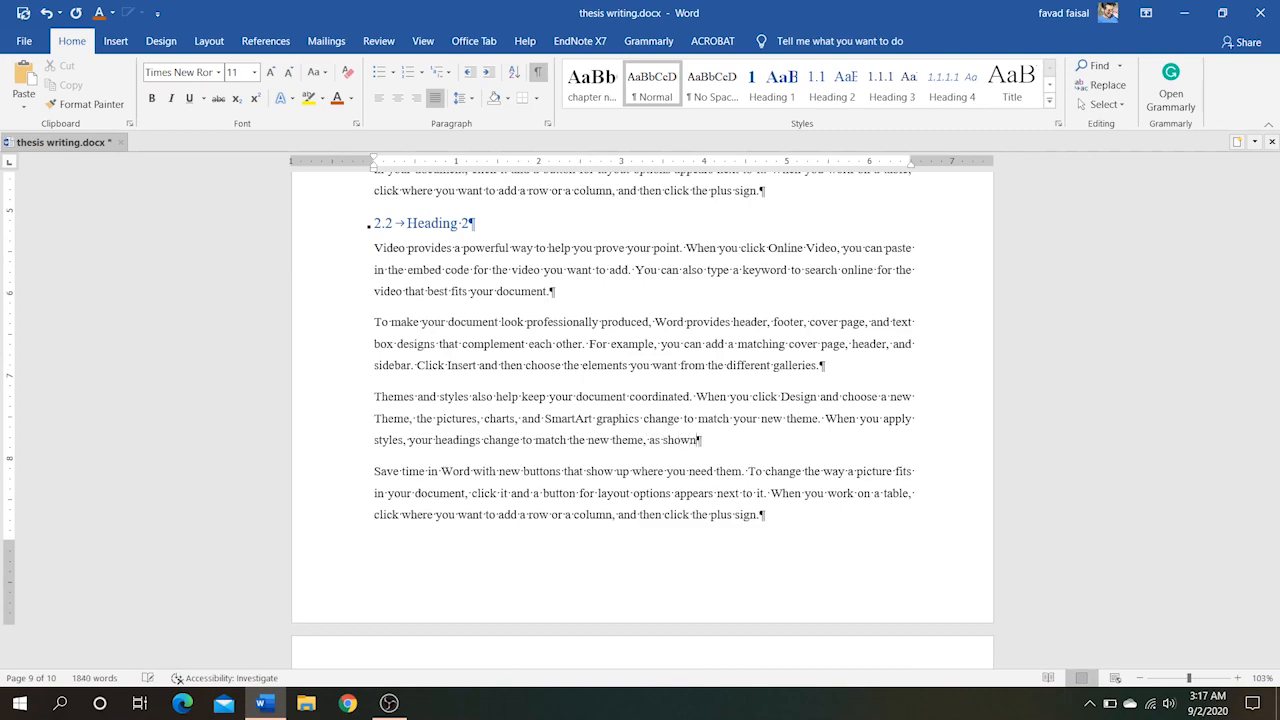
pyautogui.write(' in')
# - Insert a hyperlinked cross-reference to Figure 1.1, only label and number, after "as shown in" in section 2.2
pyautogui.click(115, 41)
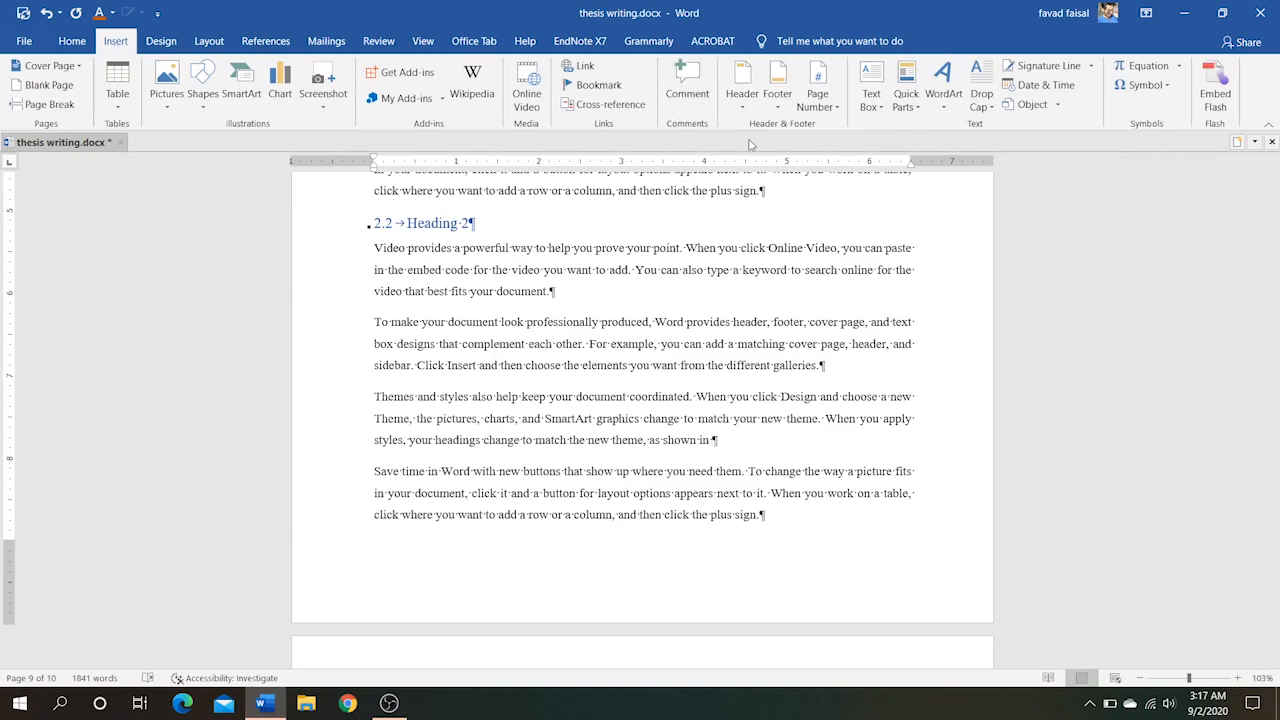
pyautogui.click(610, 104)
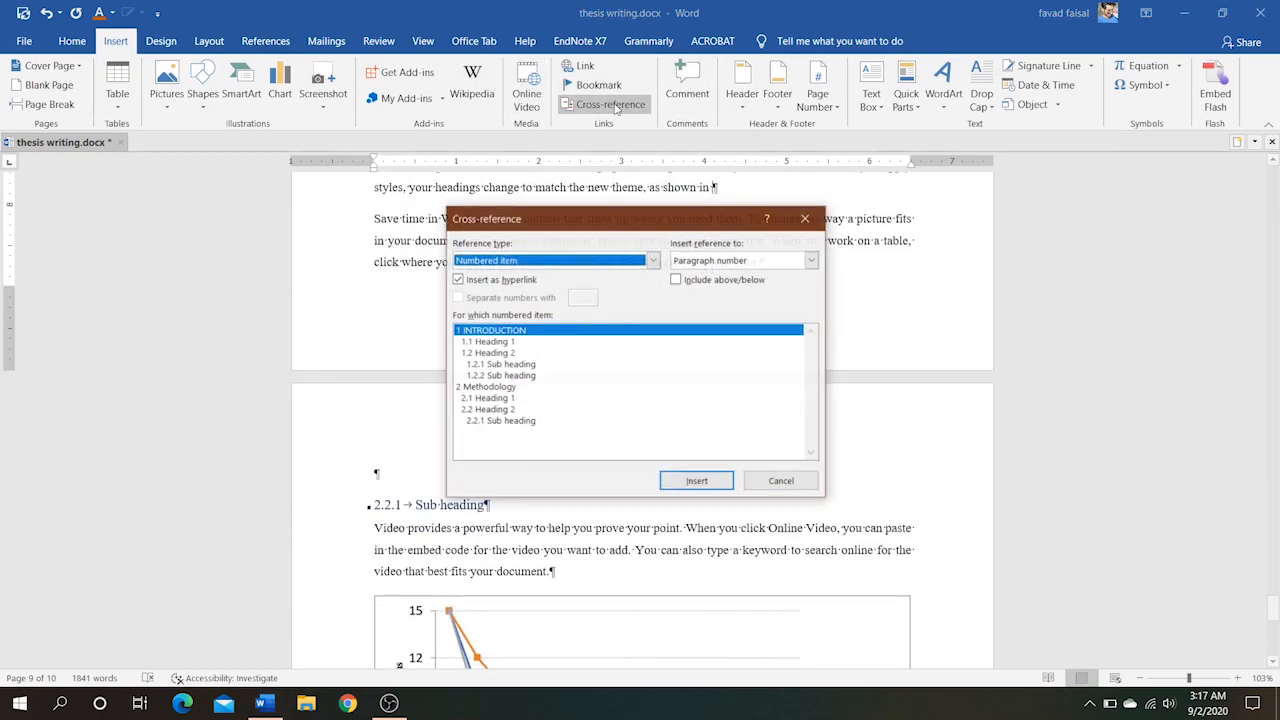
pyautogui.click(620, 266)
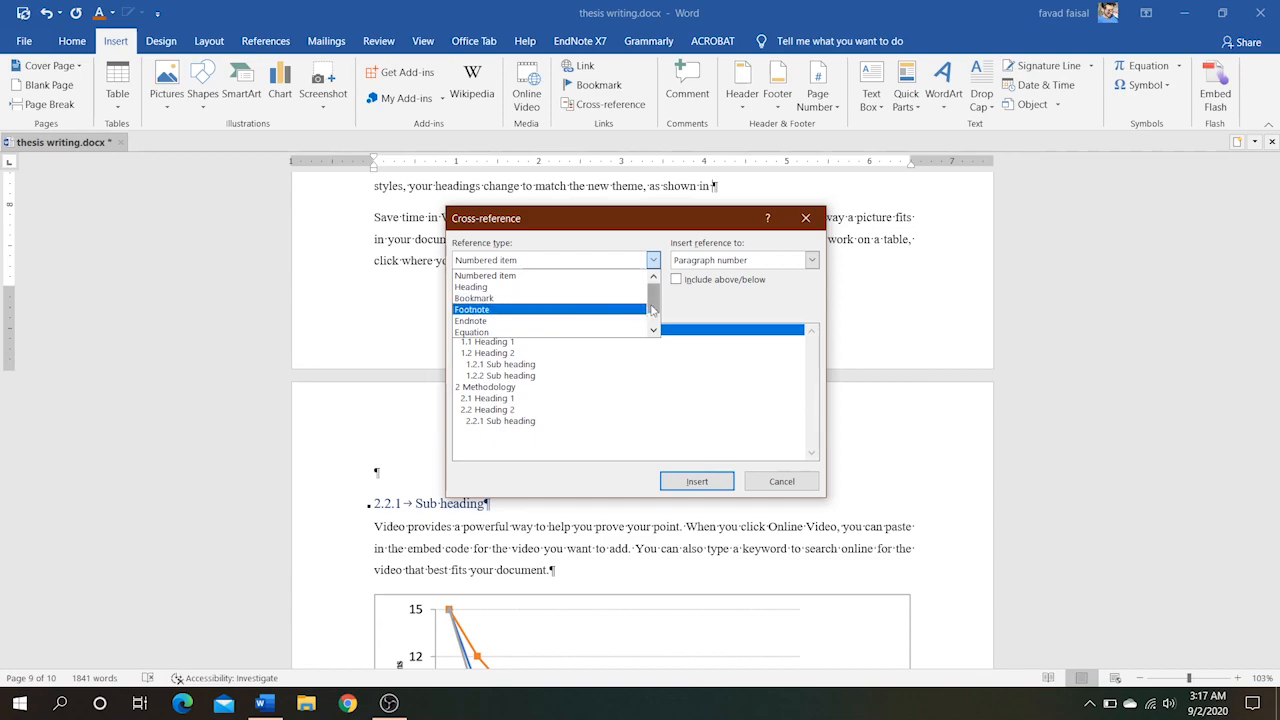
pyautogui.scroll(-1, 505, 318)
pyautogui.click(501, 320)
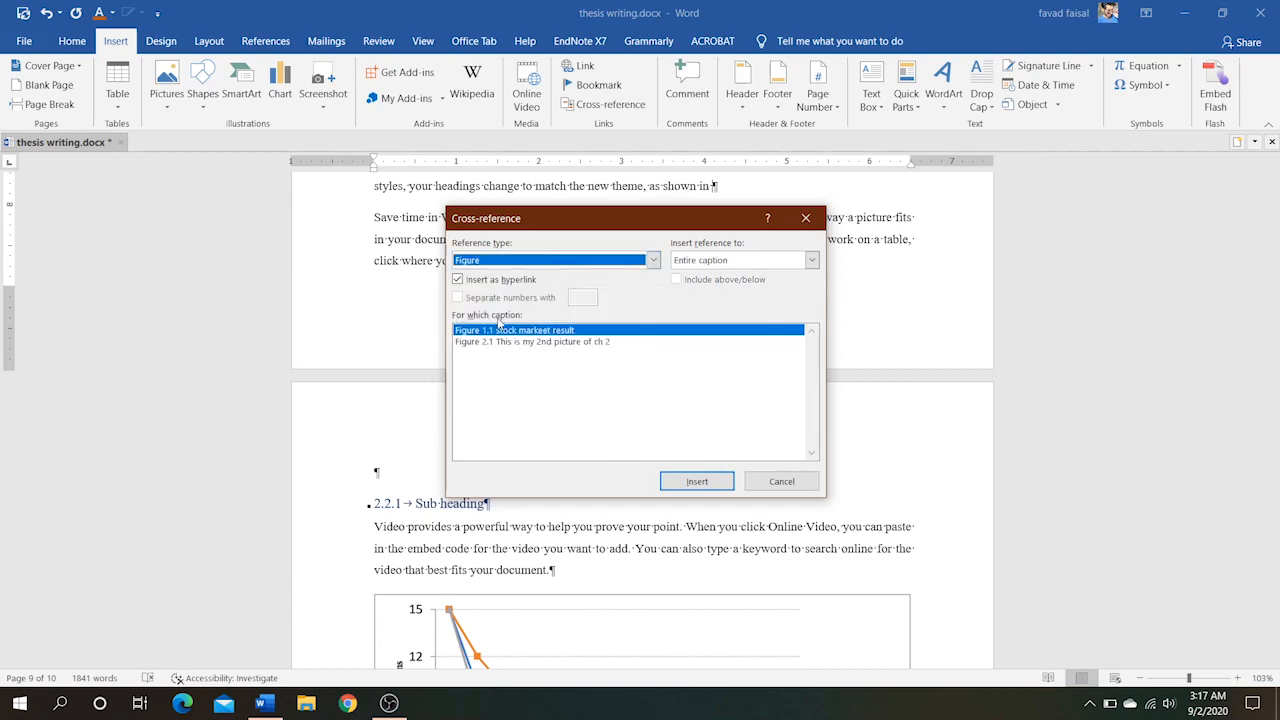
pyautogui.click(717, 264)
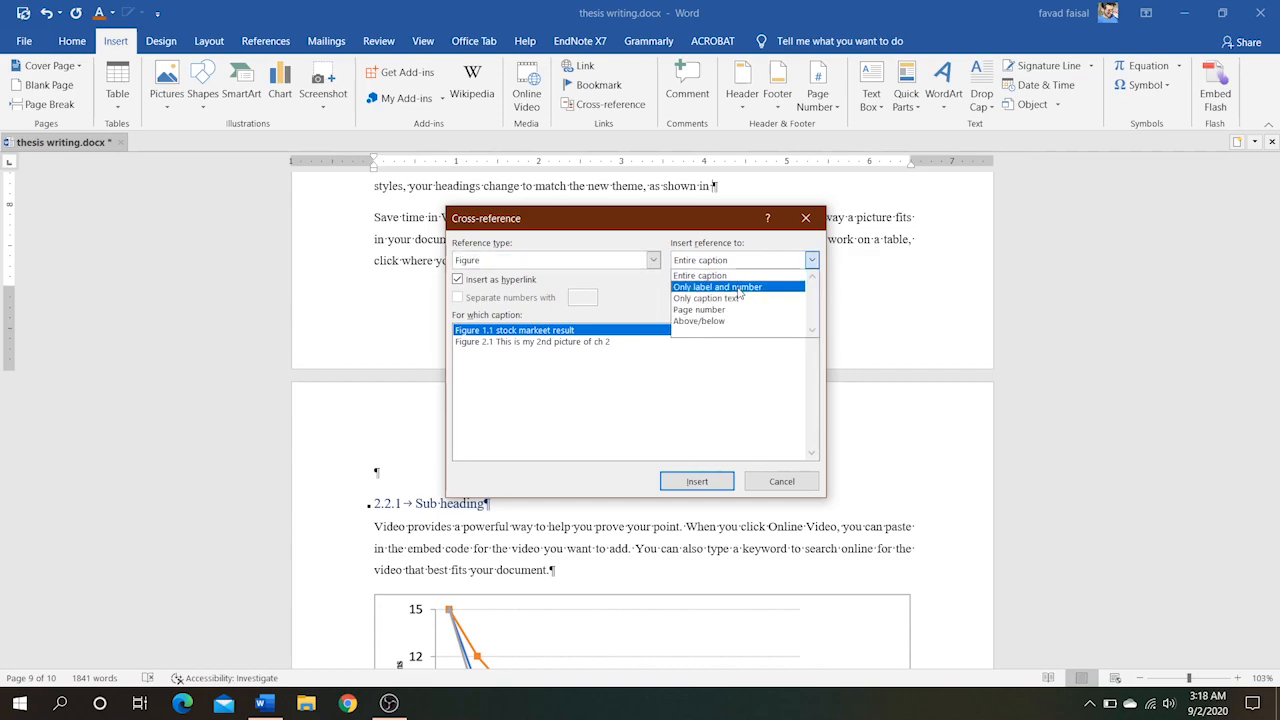
pyautogui.click(740, 288)
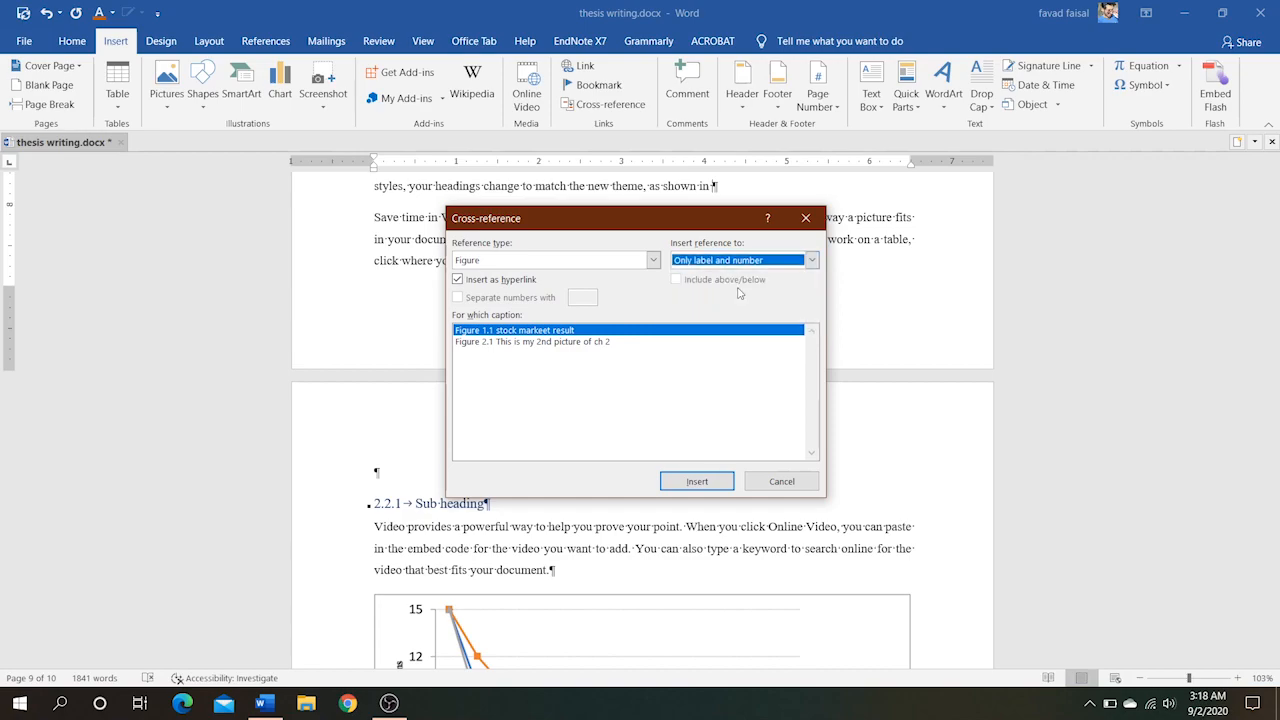
pyautogui.click(697, 482)
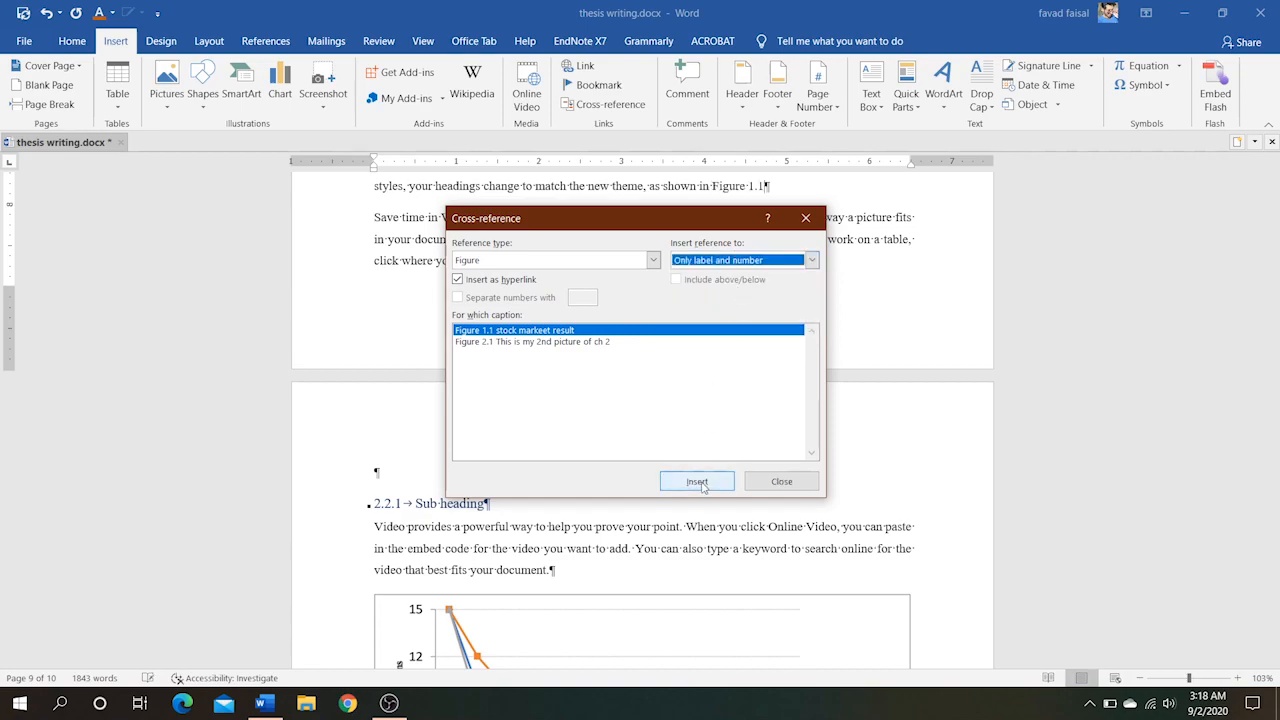
pyautogui.click(781, 482)
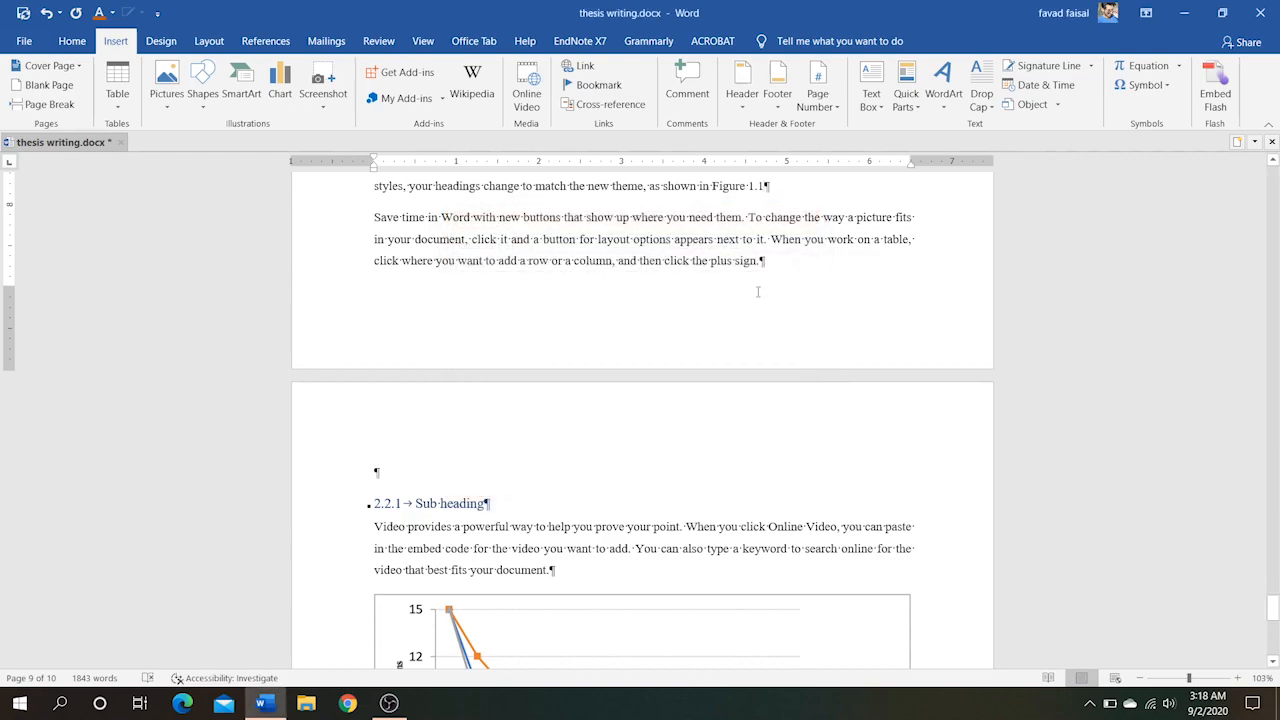
# - Follow the Figure 1.1 cross-reference in section 2.2 to check its target caption
pyautogui.scroll(3, 755, 276)
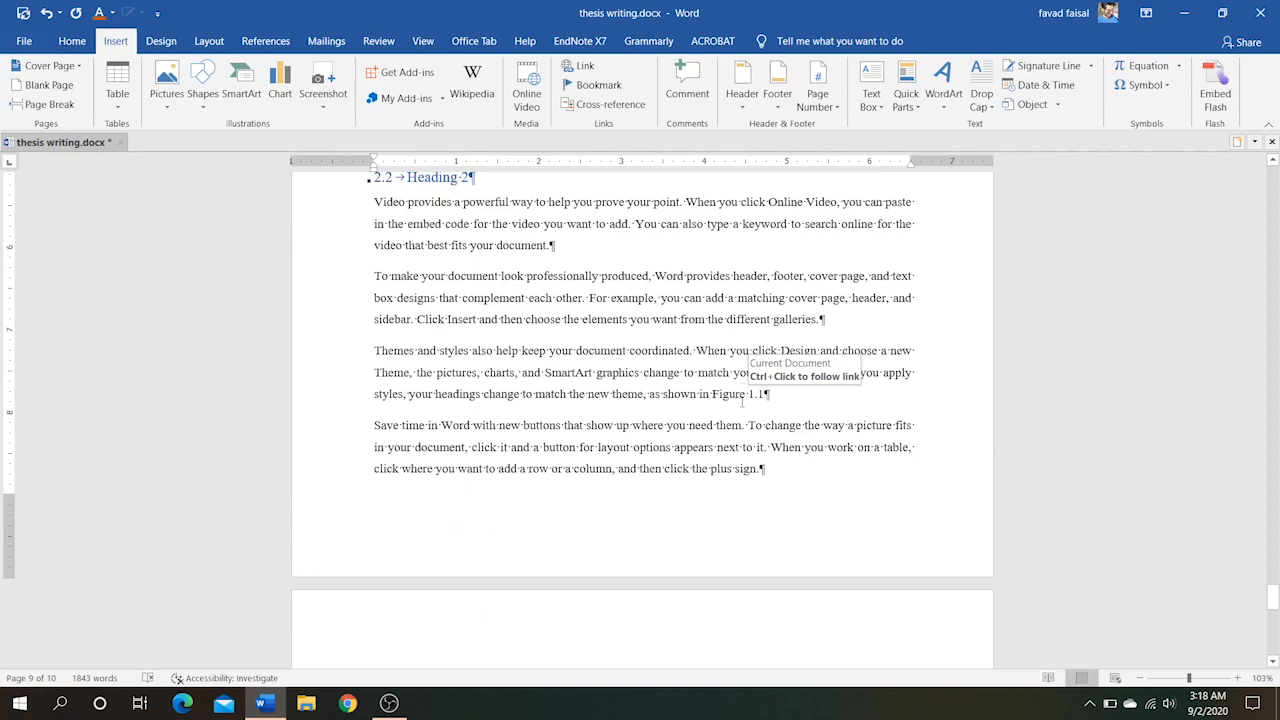
pyautogui.scroll(1, 742, 402)
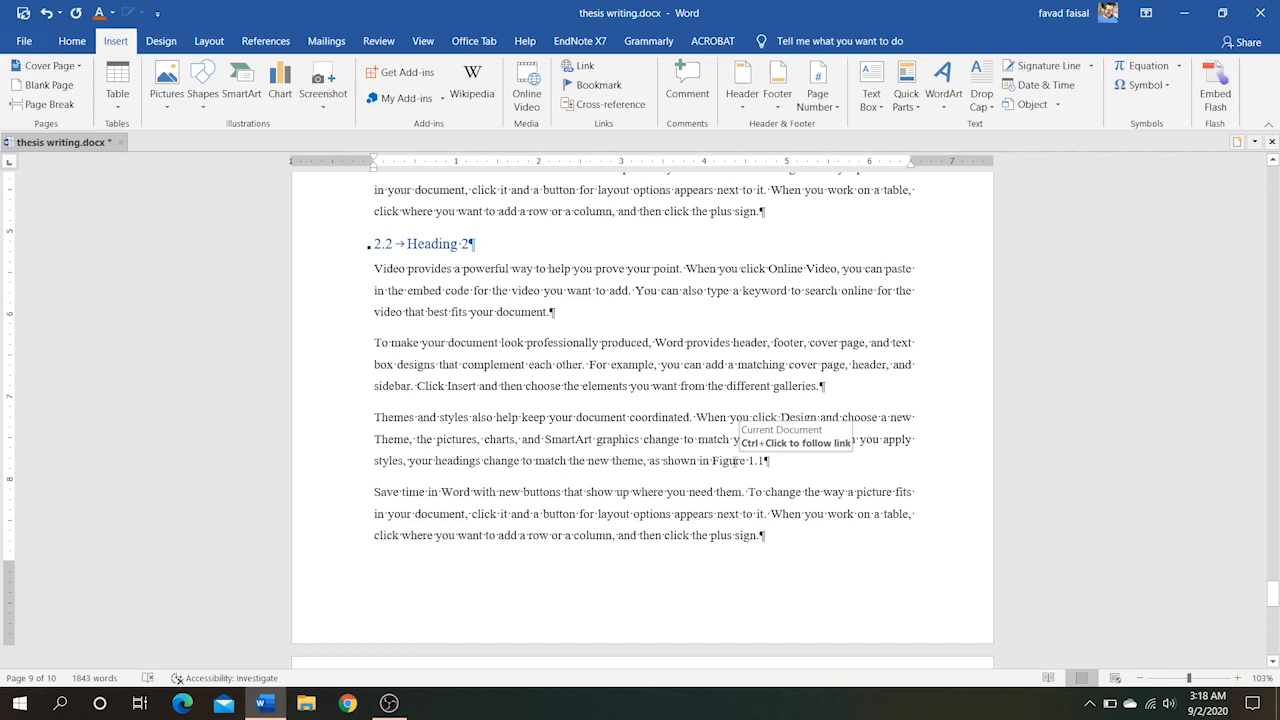
pyautogui.click(733, 461)
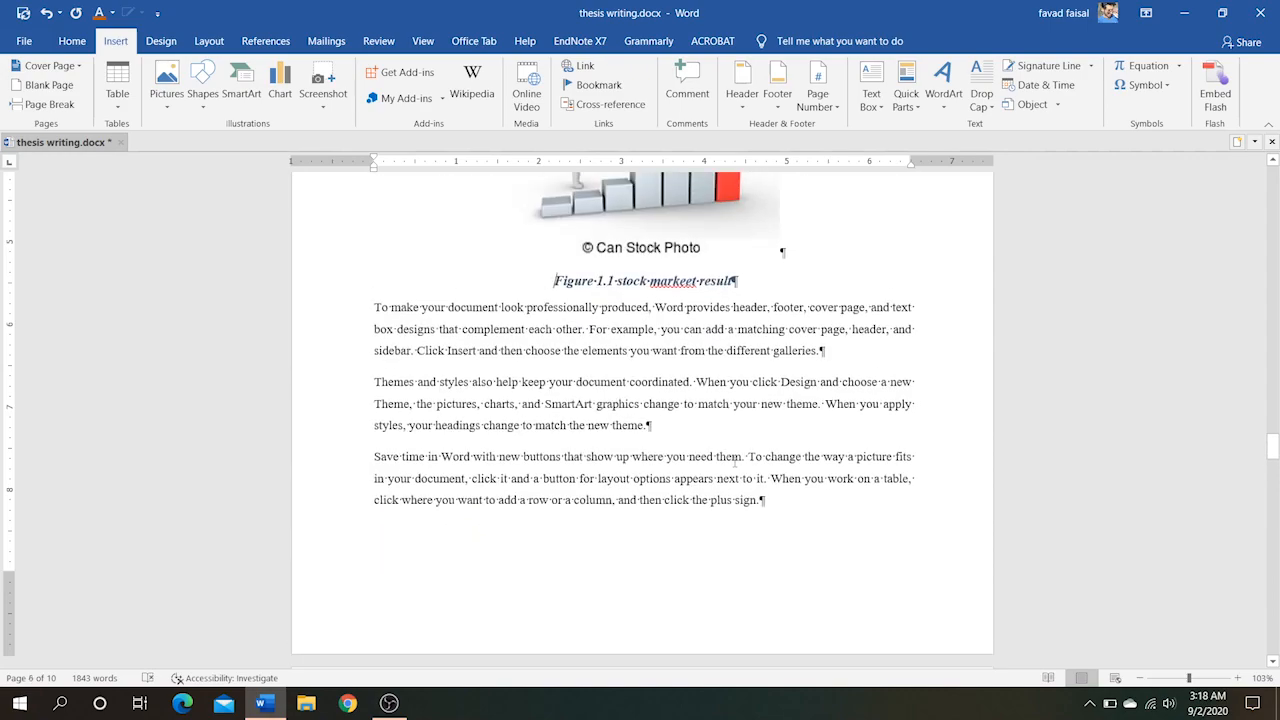
# - Add the text "as in " at the end of the first paragraph of section 1.1
pyautogui.scroll(1, 735, 462)
pyautogui.scroll(3, 620, 367)
pyautogui.scroll(3, 620, 367)
pyautogui.scroll(5, 620, 365)
pyautogui.scroll(-2, 621, 365)
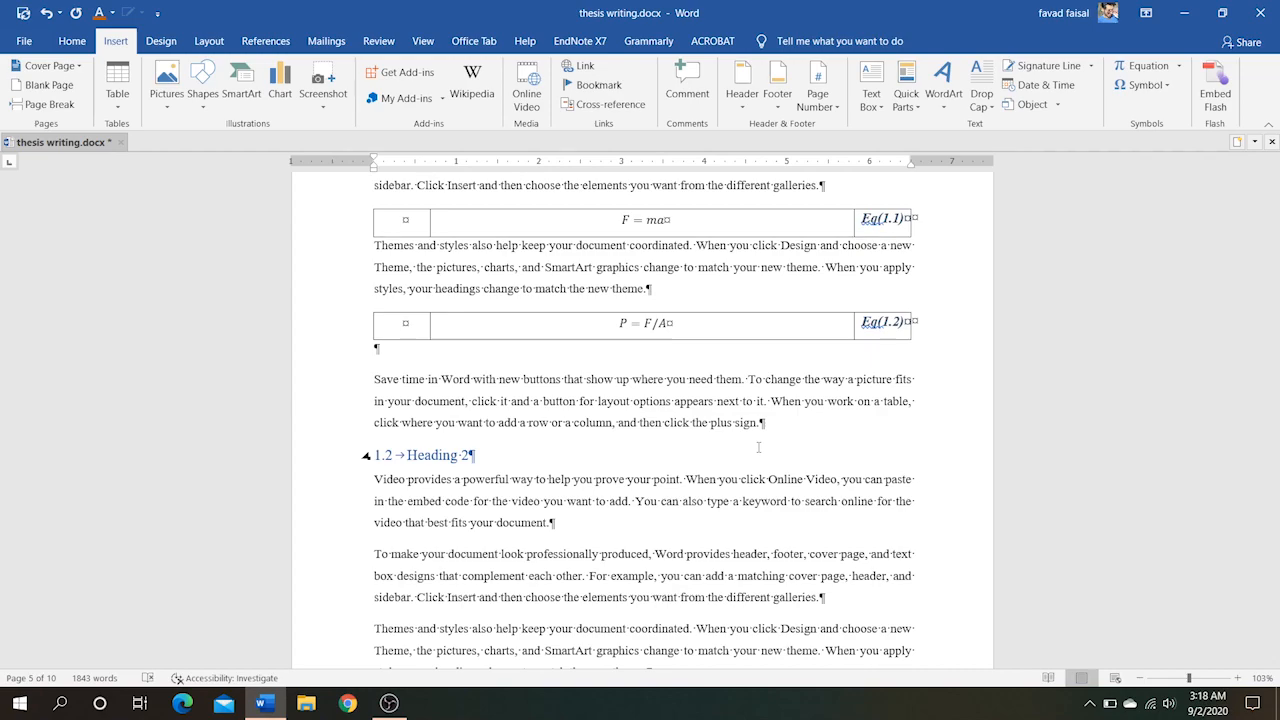
pyautogui.scroll(4, 759, 447)
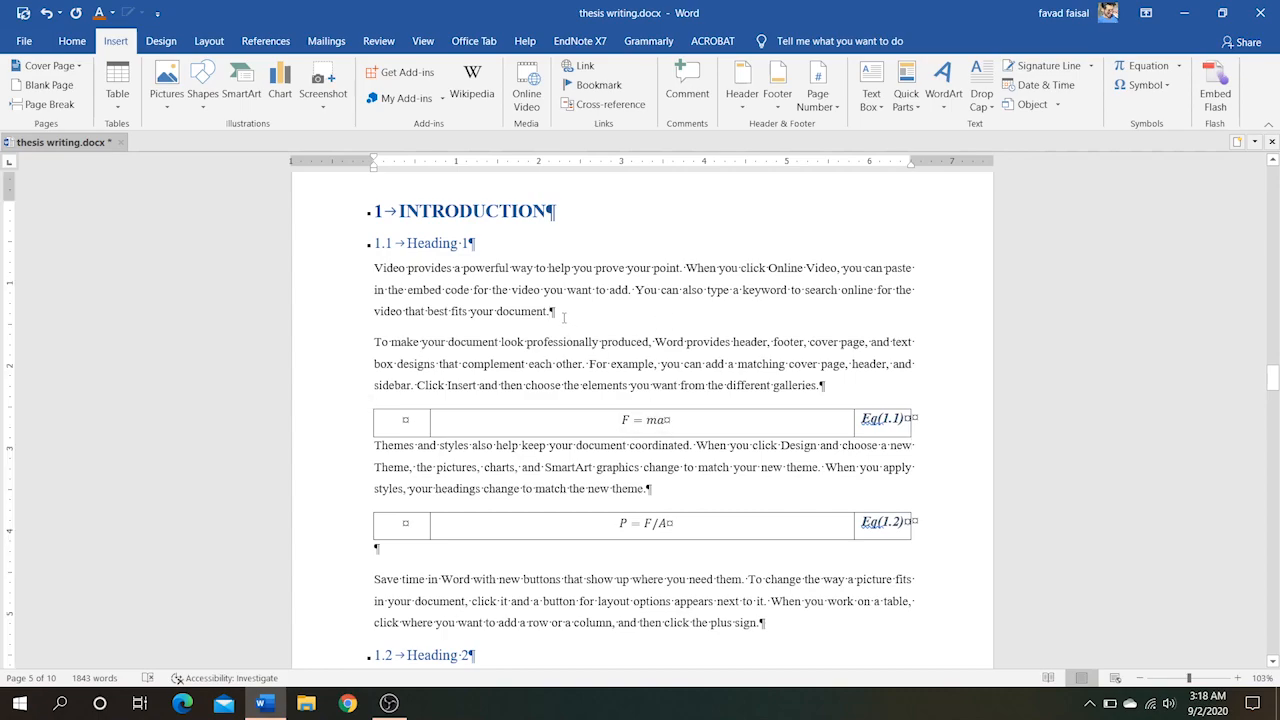
pyautogui.write('as')
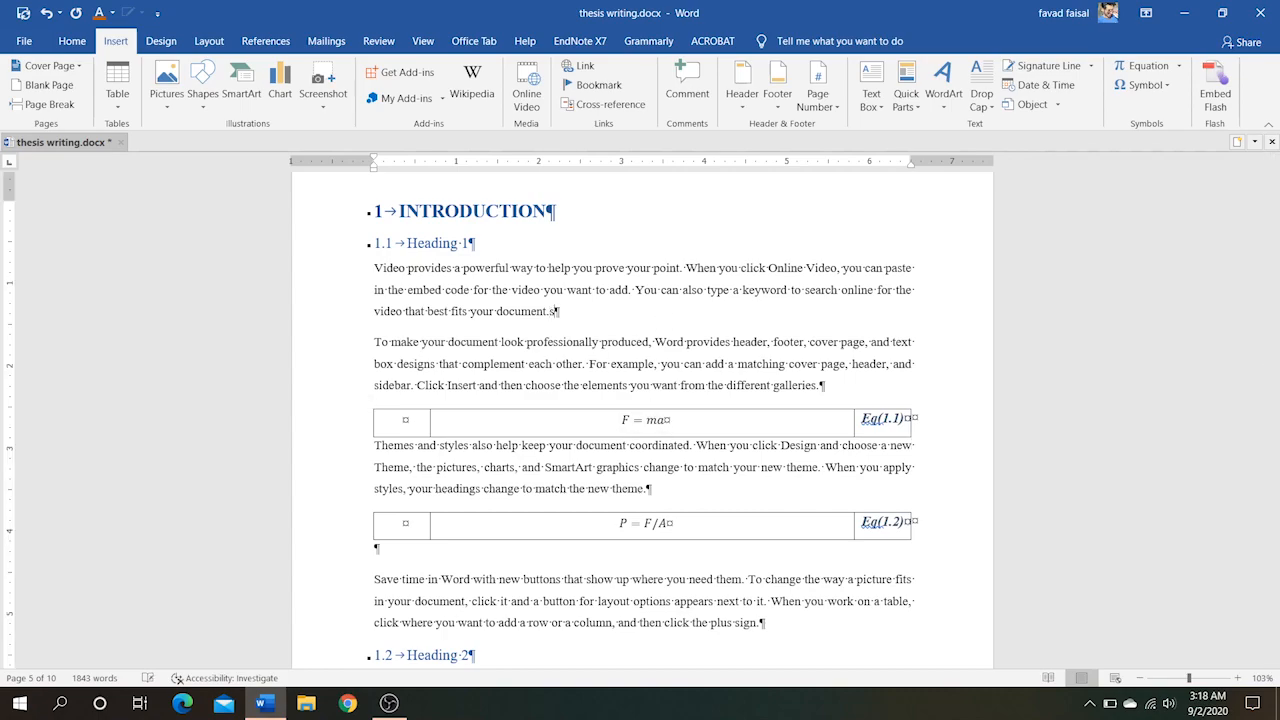
pyautogui.write(' sin')
pyautogui.press('BackSpace')
pyautogui.press('BackSpace')
pyautogui.write('in')
# - Insert a hyperlinked cross-reference to equation Eq(2.1), entire caption, after "as in" in section 1.1
pyautogui.click(592, 110)
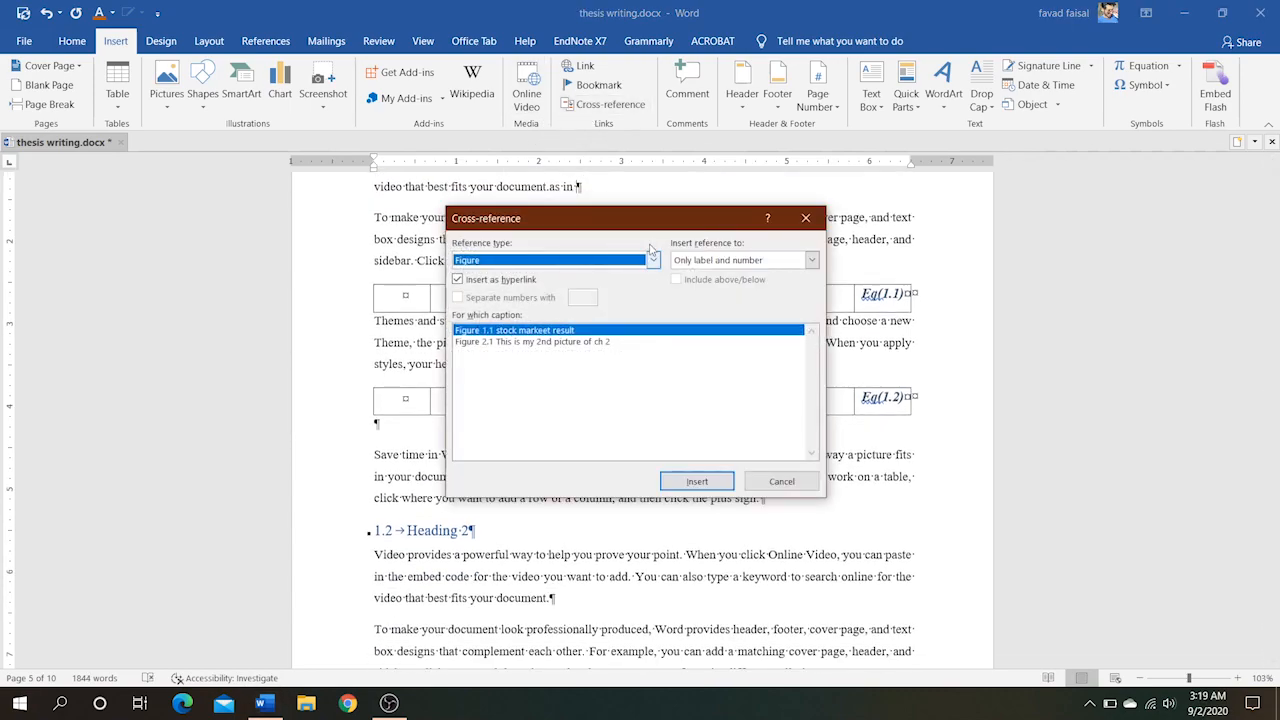
pyautogui.click(653, 260)
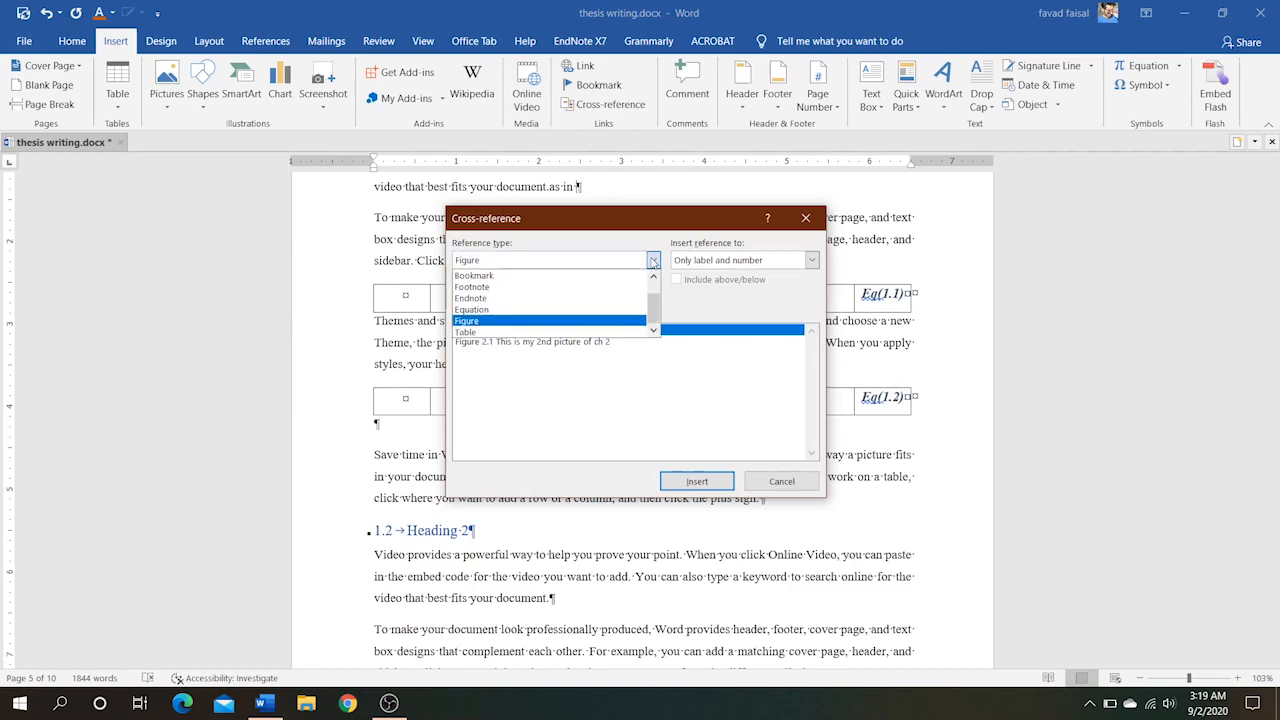
pyautogui.click(530, 310)
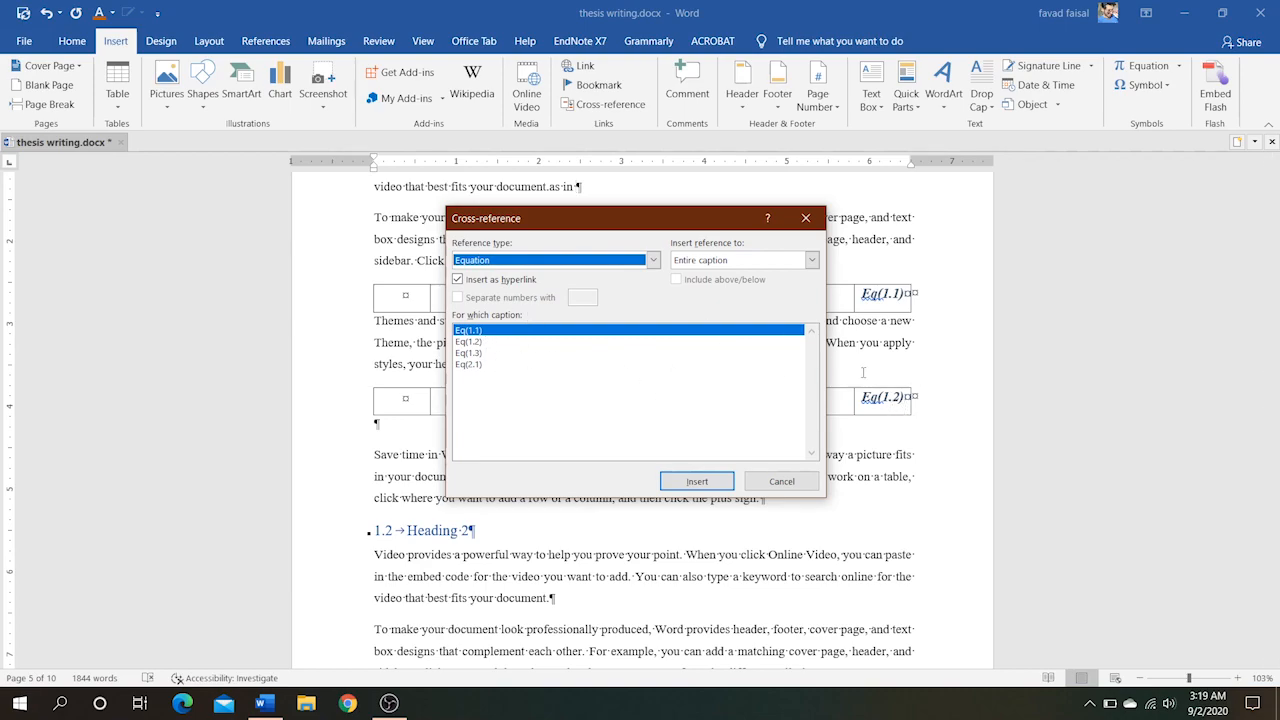
pyautogui.click(474, 365)
pyautogui.click(700, 483)
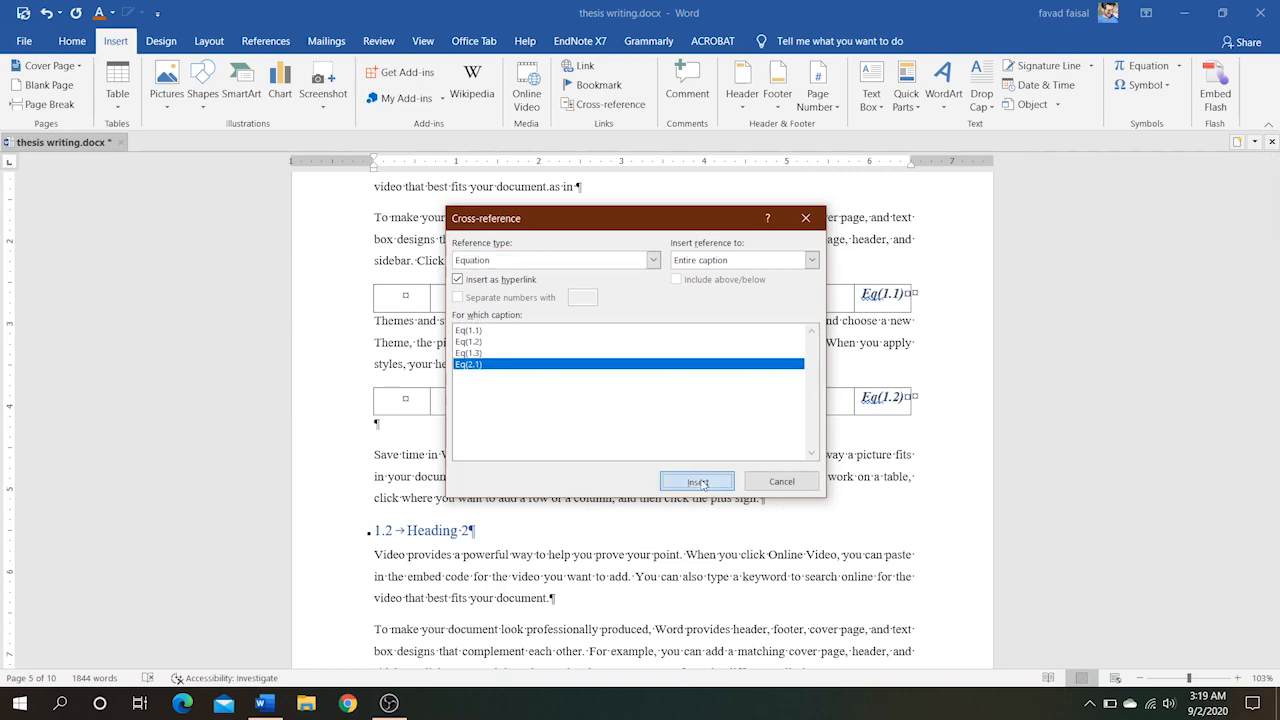
pyautogui.click(782, 482)
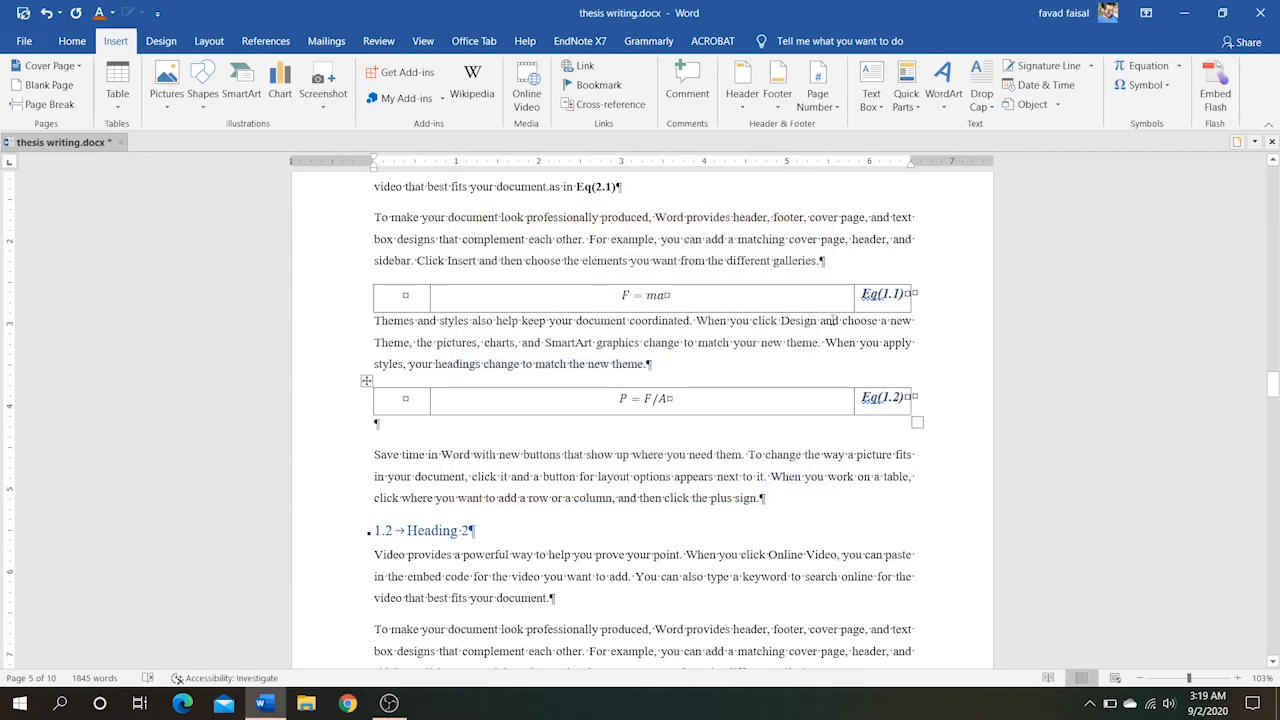
# - Follow the Eq(2.1) cross-reference in section 1.1 to check its target equation in chapter 2
pyautogui.scroll(3, 581, 334)
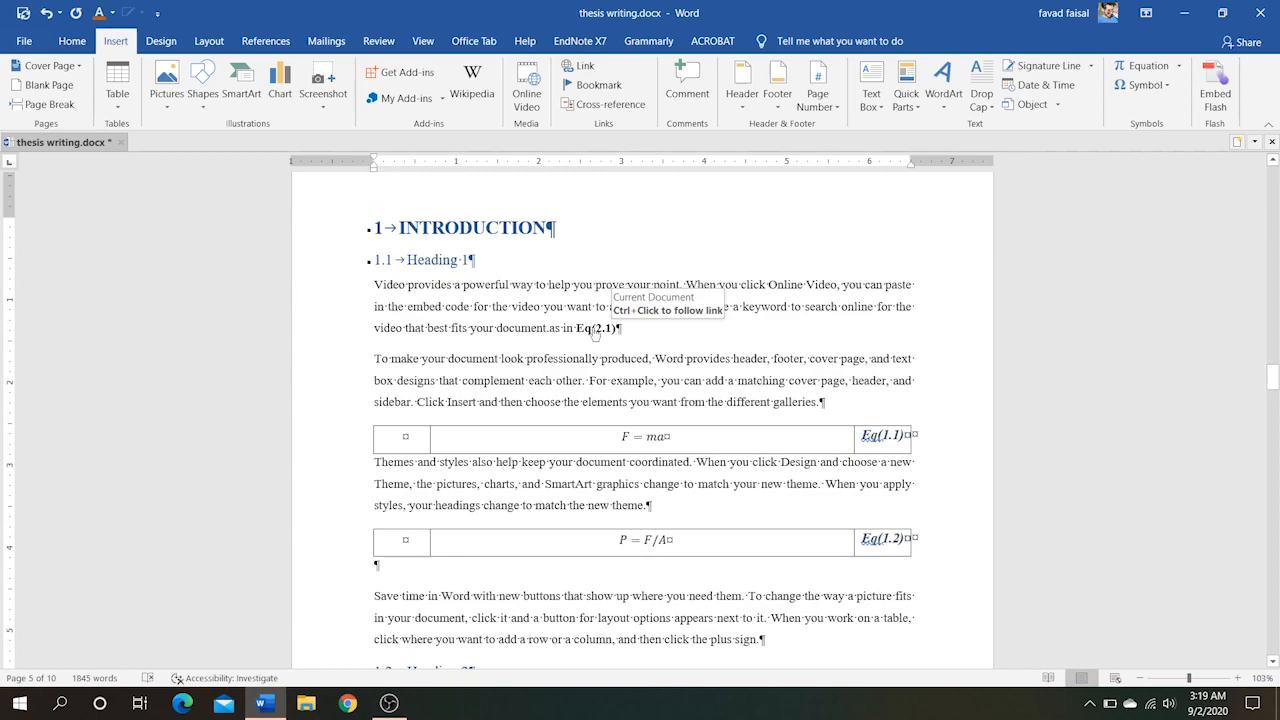
pyautogui.moveTo(636, 306); pyautogui.dragTo(663, 352)
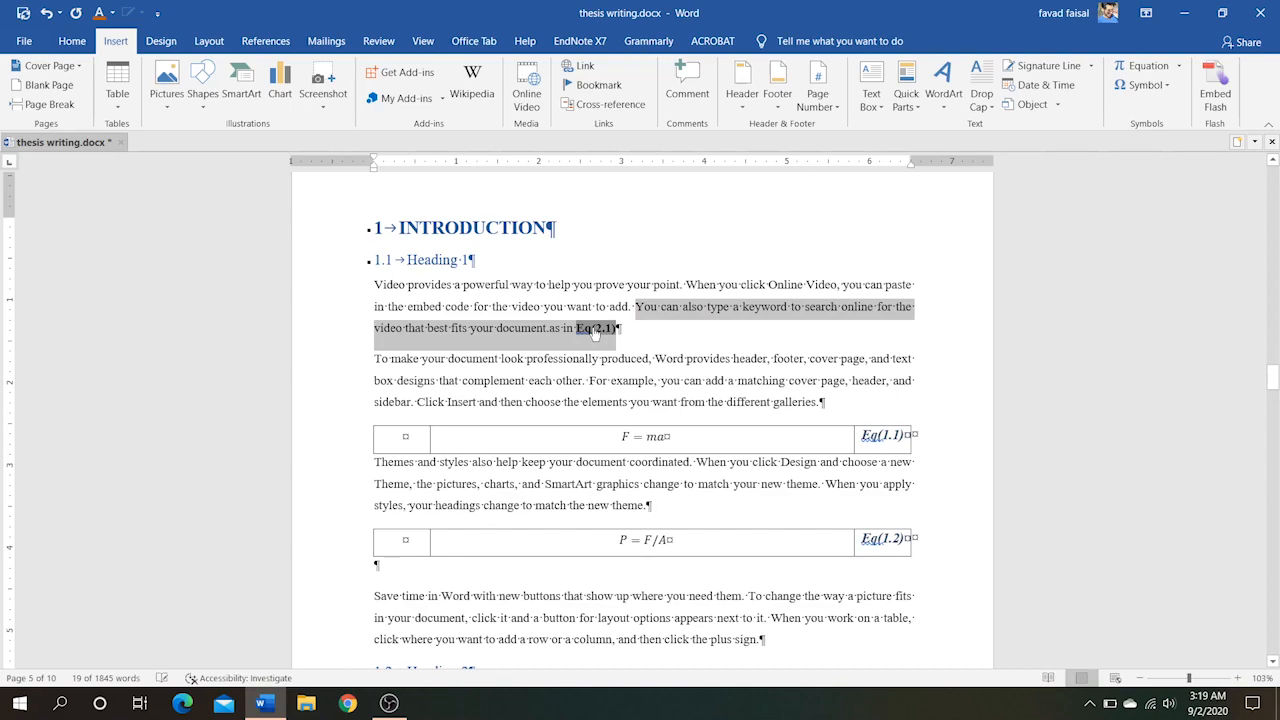
pyautogui.click(637, 334)
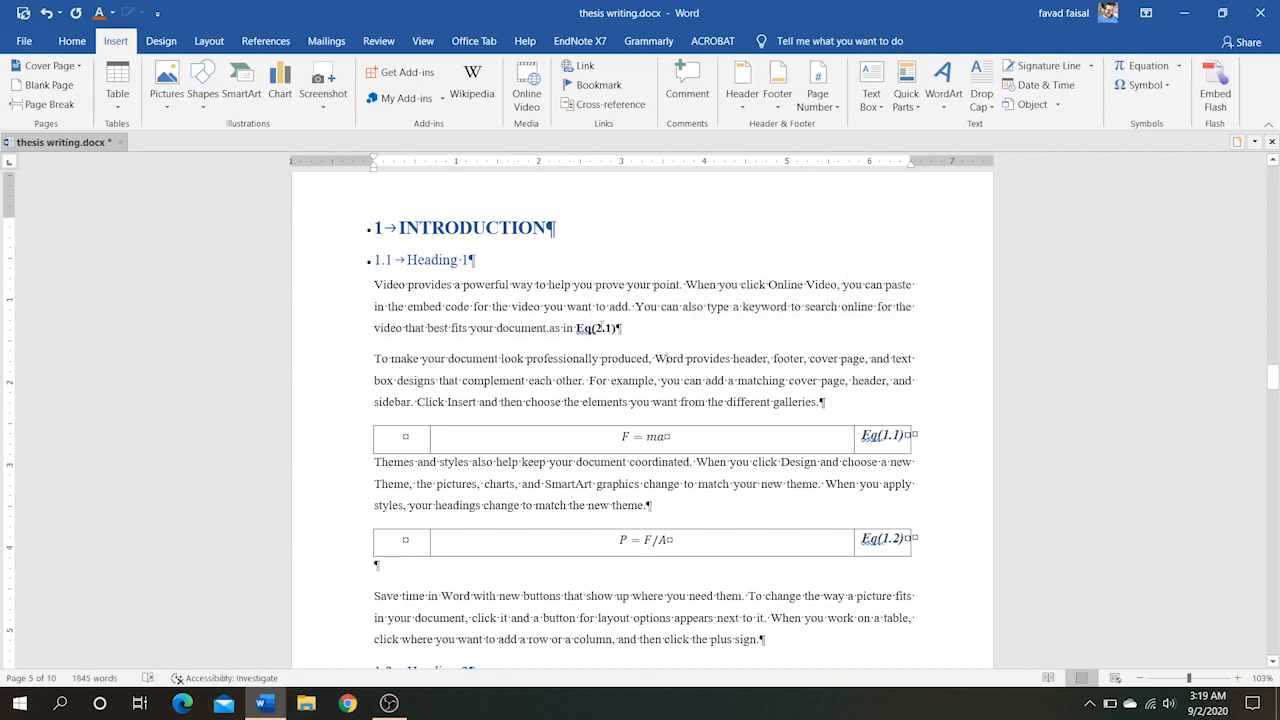
pyautogui.keyDown('ctrl'); pyautogui.click(594, 330); pyautogui.keyUp('ctrl')
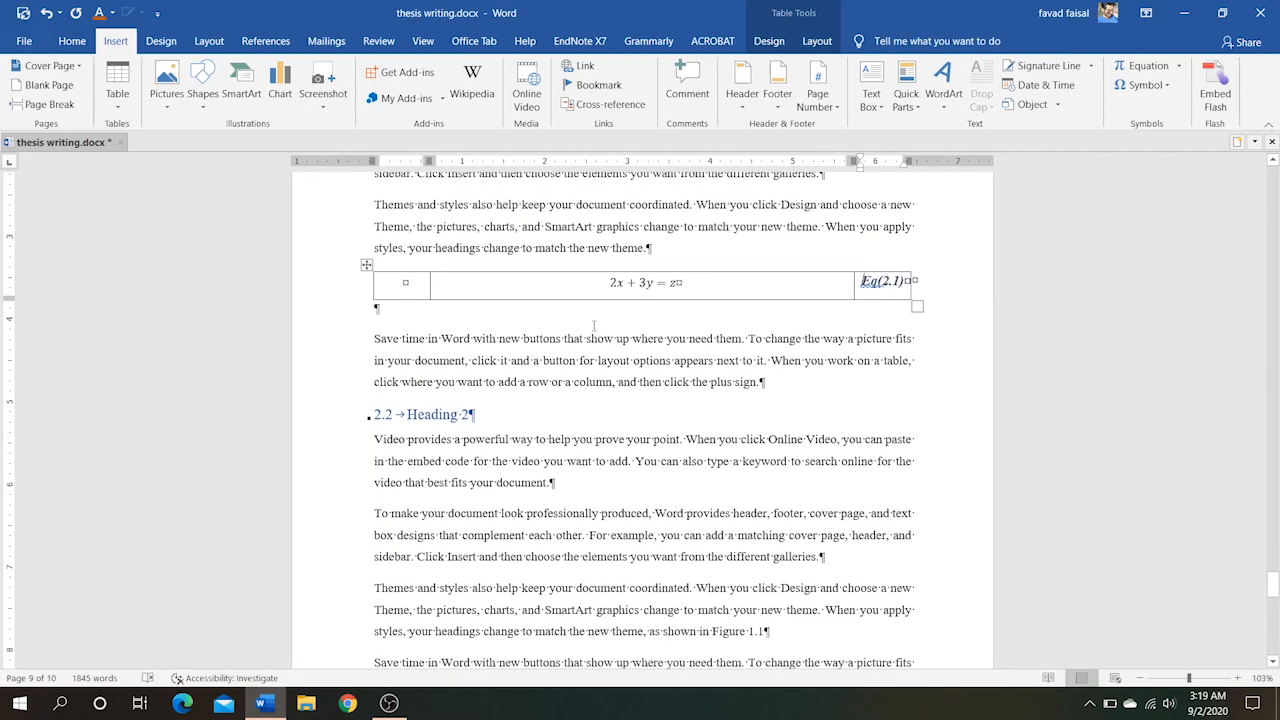
pyautogui.scroll(-1, 765, 377)
pyautogui.scroll(2, 768, 377)
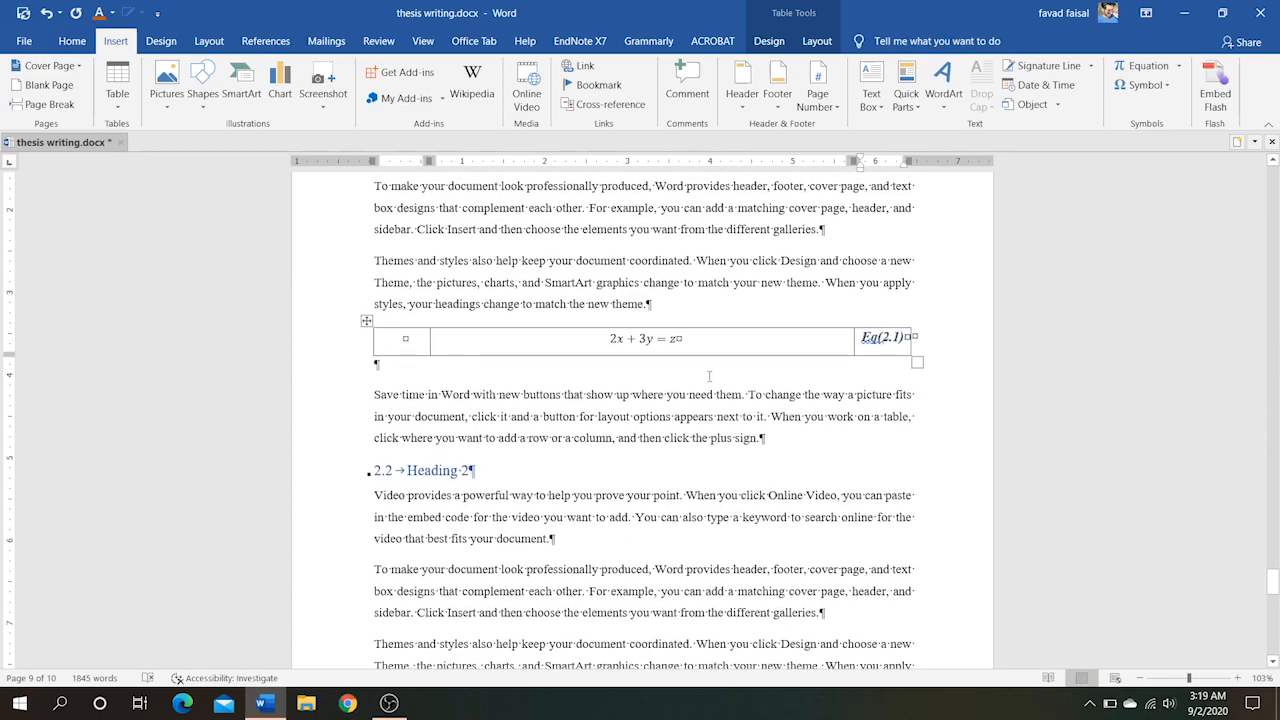
pyautogui.scroll(-4, 703, 373)
pyautogui.scroll(1, 703, 374)
# - Add a blank page between the table of contents and the Acknowledgment, and remove the empty paragraph above the Acknowledgment heading
pyautogui.scroll(15, 703, 373)
pyautogui.scroll(15, 703, 372)
pyautogui.scroll(20, 703, 373)
pyautogui.scroll(20, 703, 373)
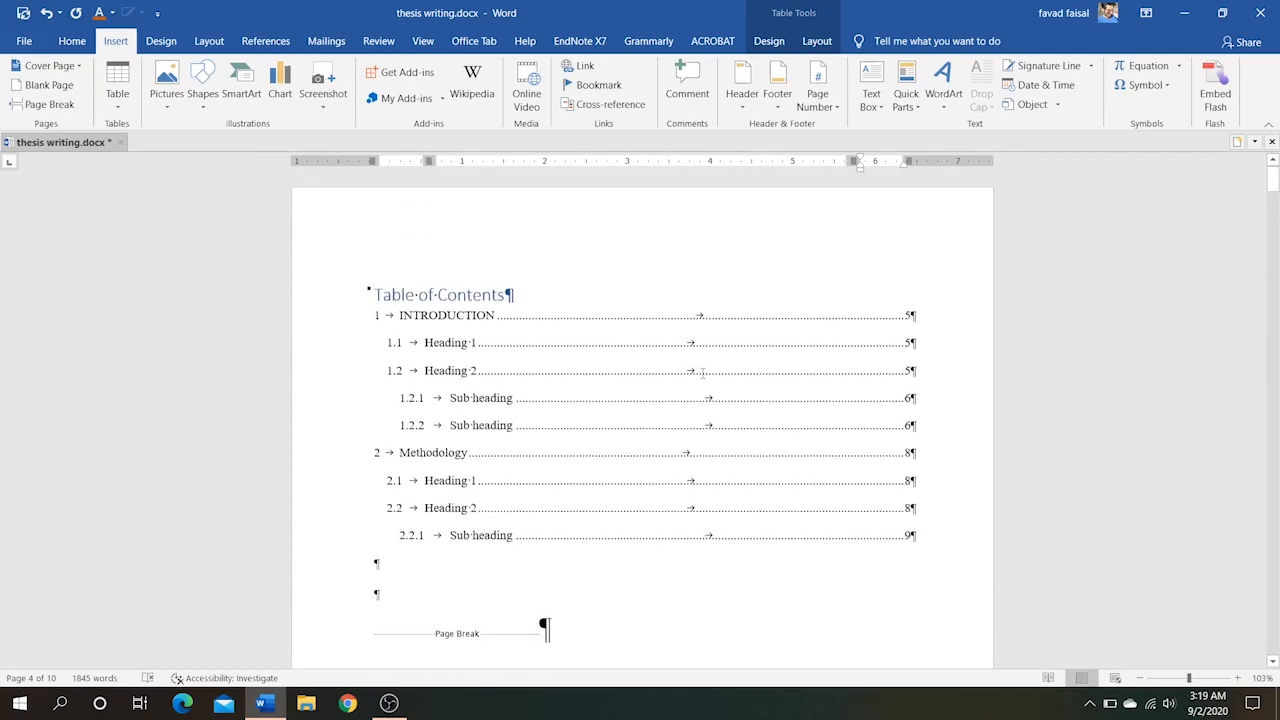
pyautogui.click(548, 628)
pyautogui.scroll(-8, 548, 628)
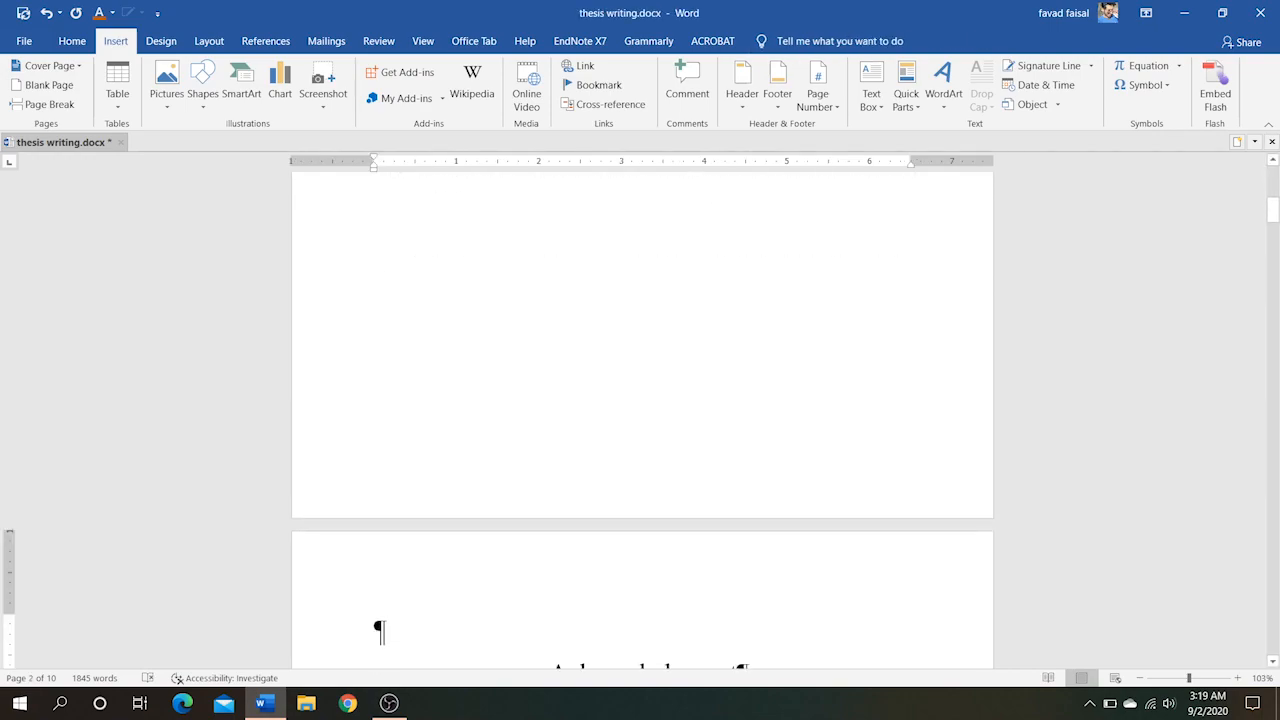
pyautogui.scroll(-3, 548, 628)
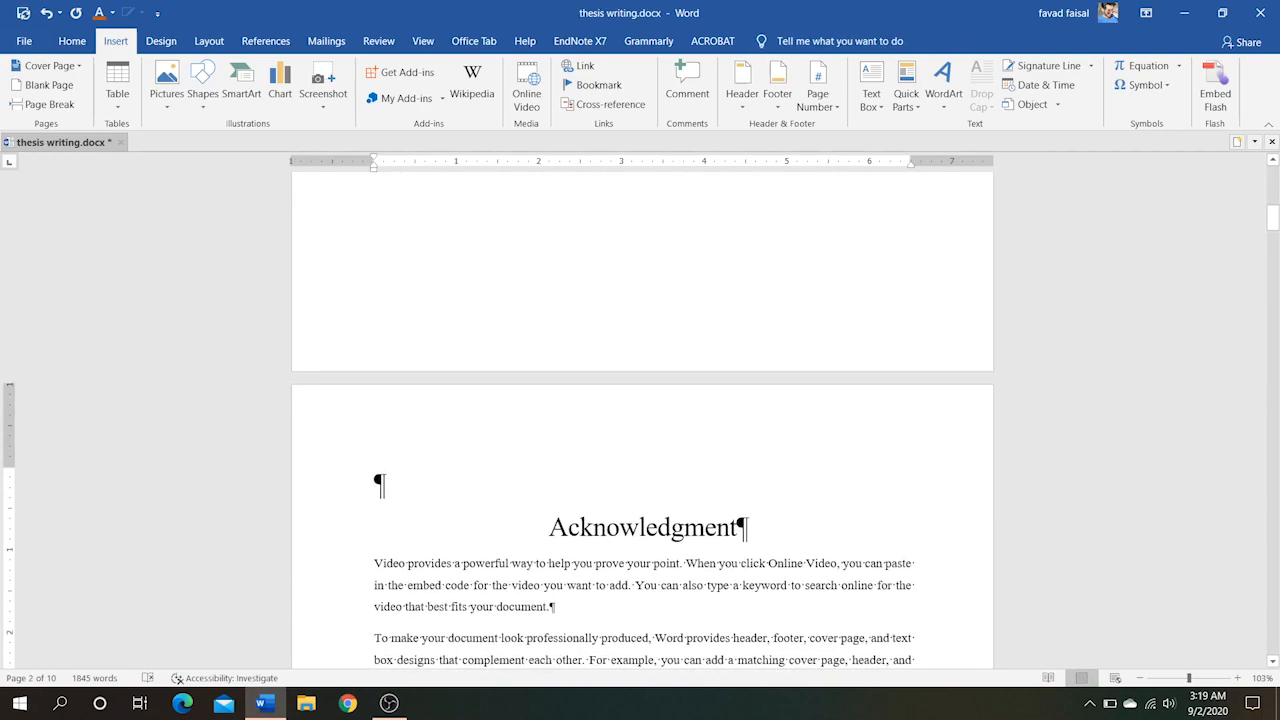
pyautogui.scroll(3, 553, 628)
pyautogui.scroll(3, 553, 628)
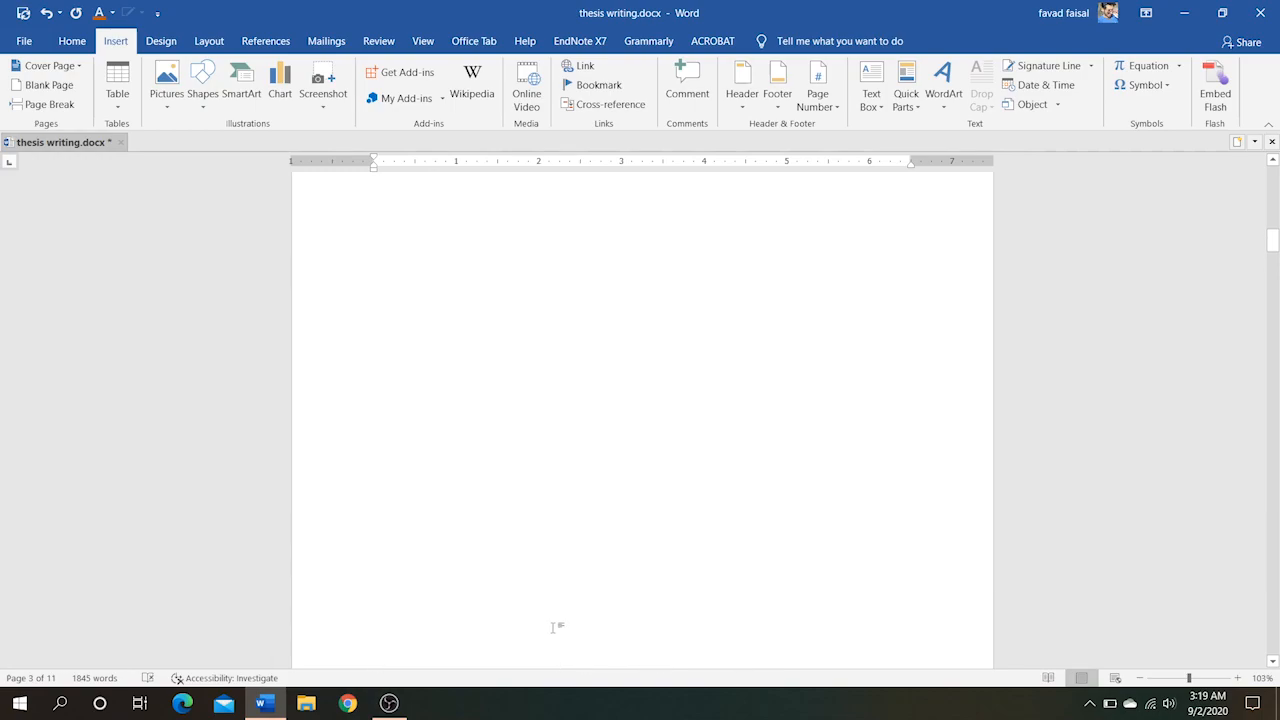
pyautogui.scroll(-6, 553, 628)
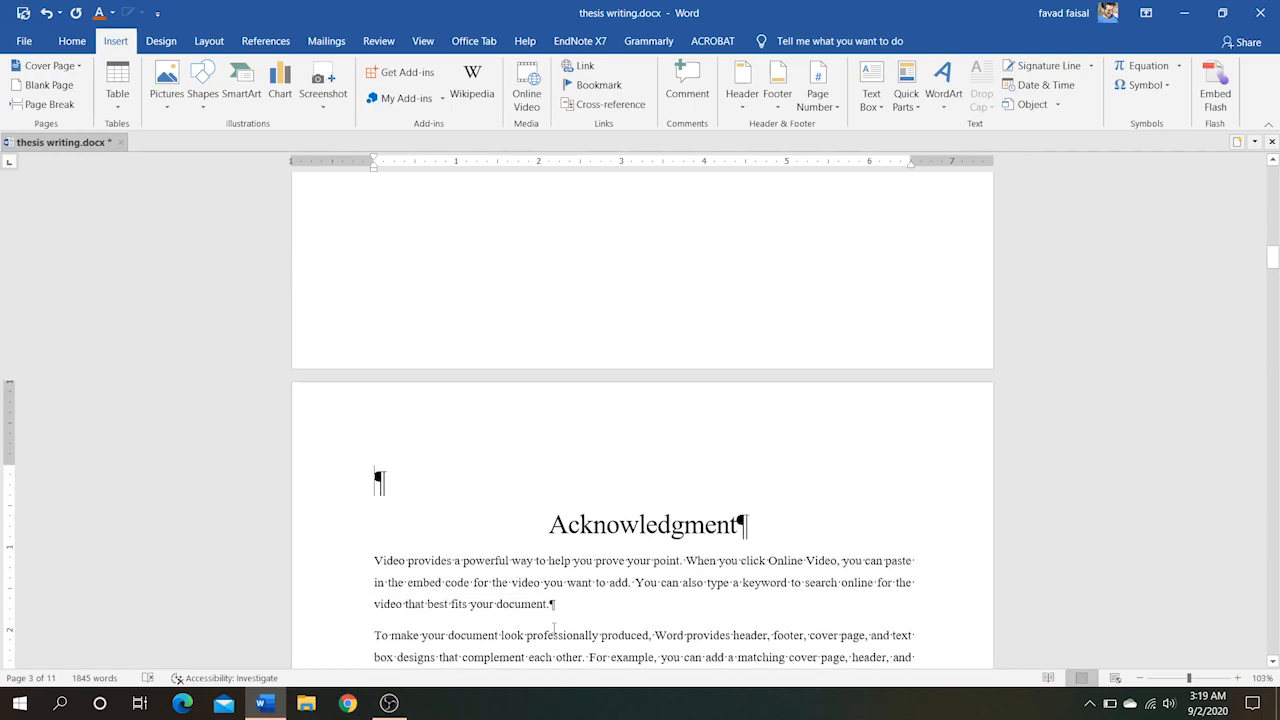
pyautogui.hotkey('ctrl', 'Return')
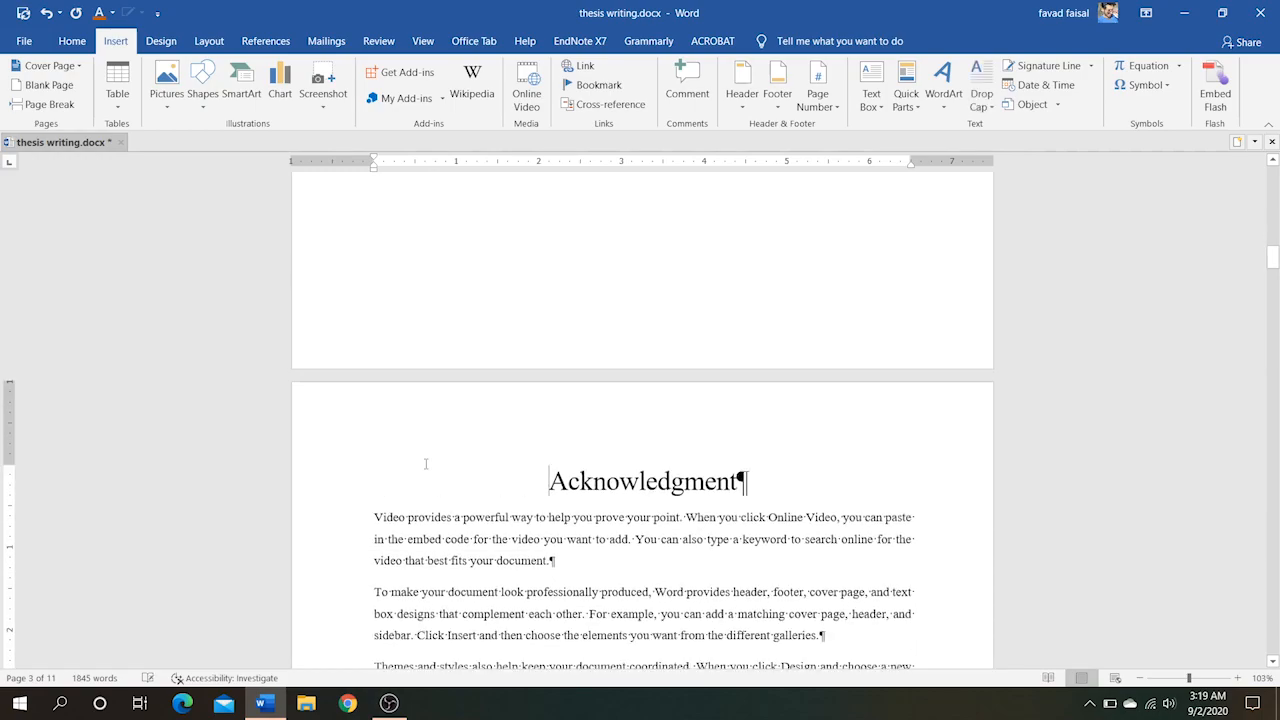
# - Insert a table of figures for the Figure caption label before the page break on the blank page after the contents
pyautogui.scroll(1, 425, 463)
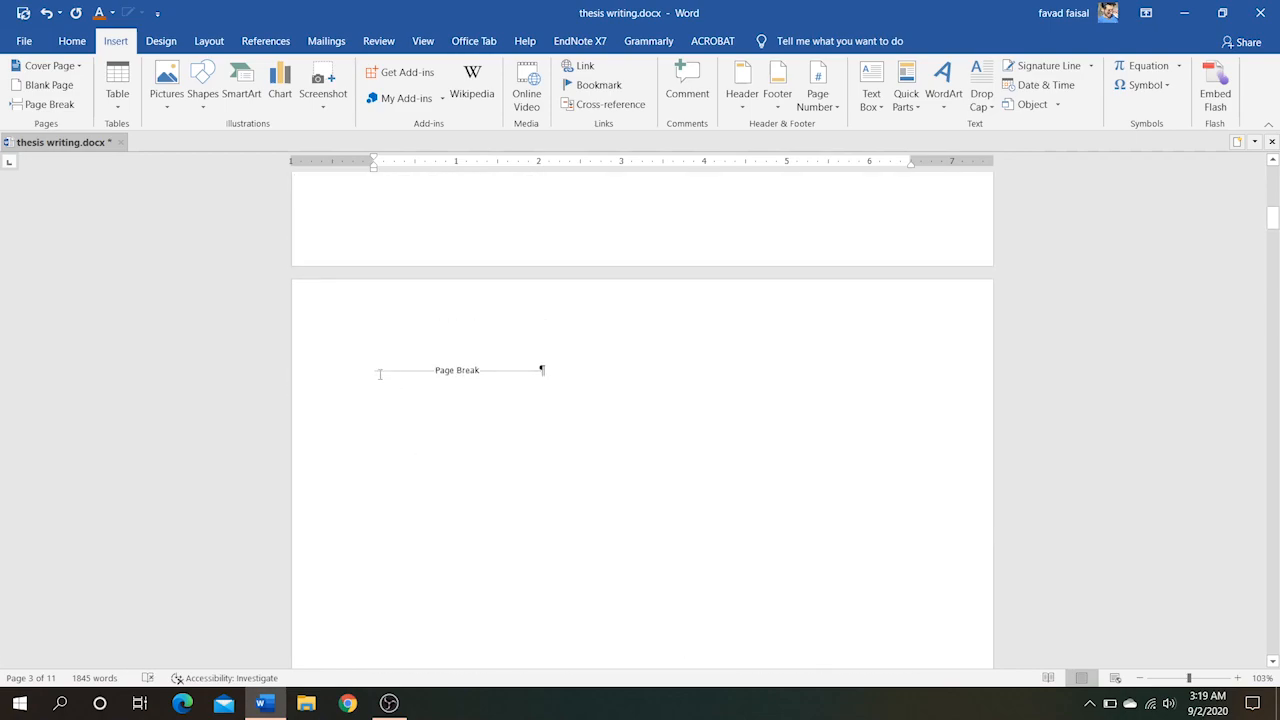
pyautogui.click(372, 367)
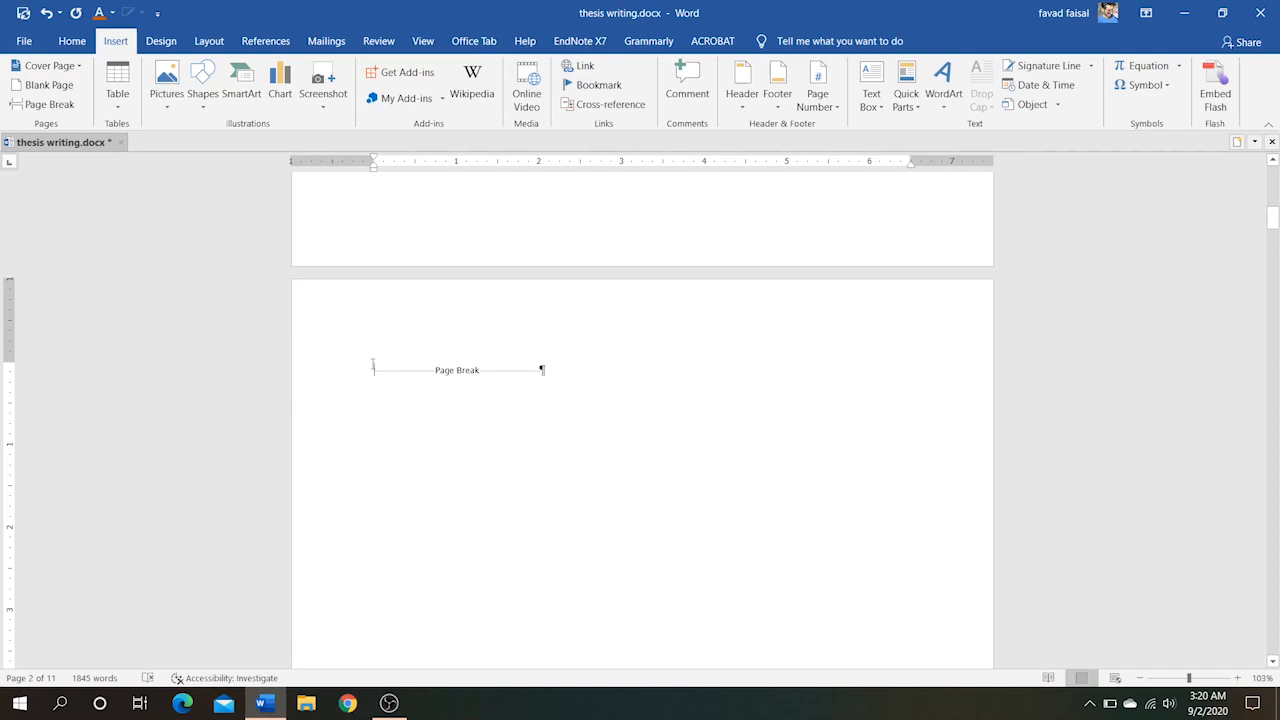
pyautogui.click(161, 41)
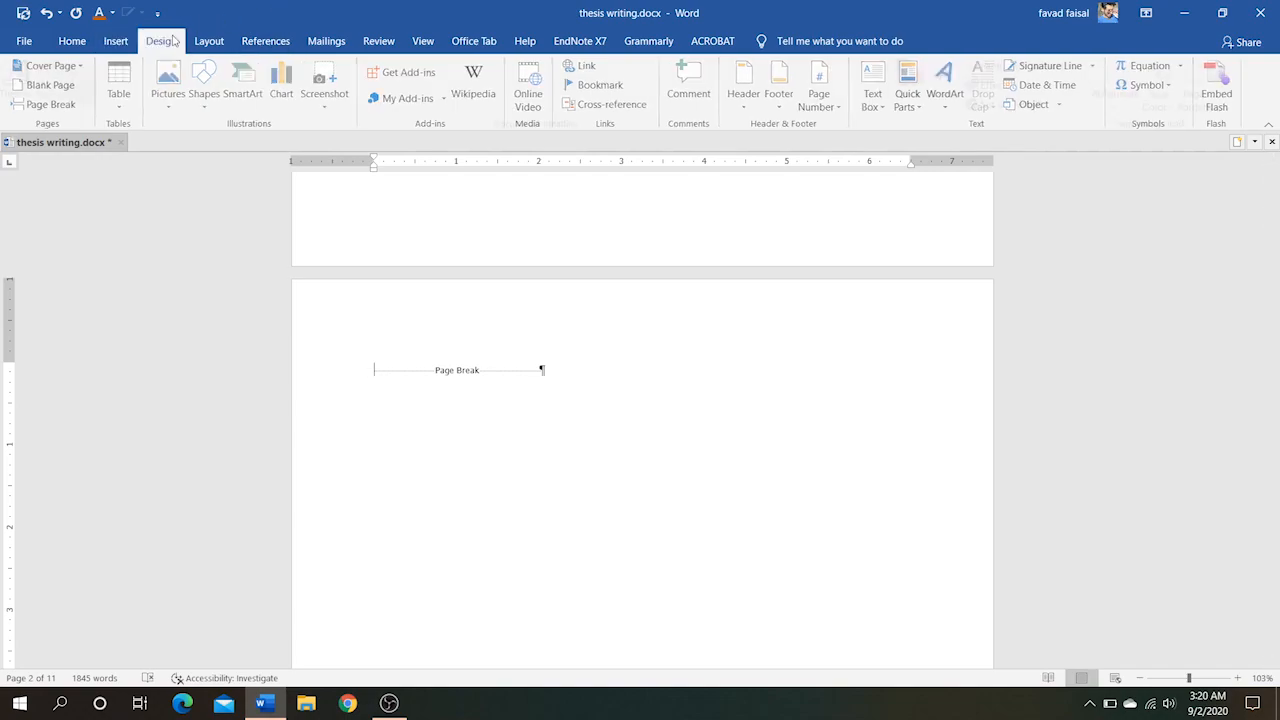
pyautogui.click(258, 41)
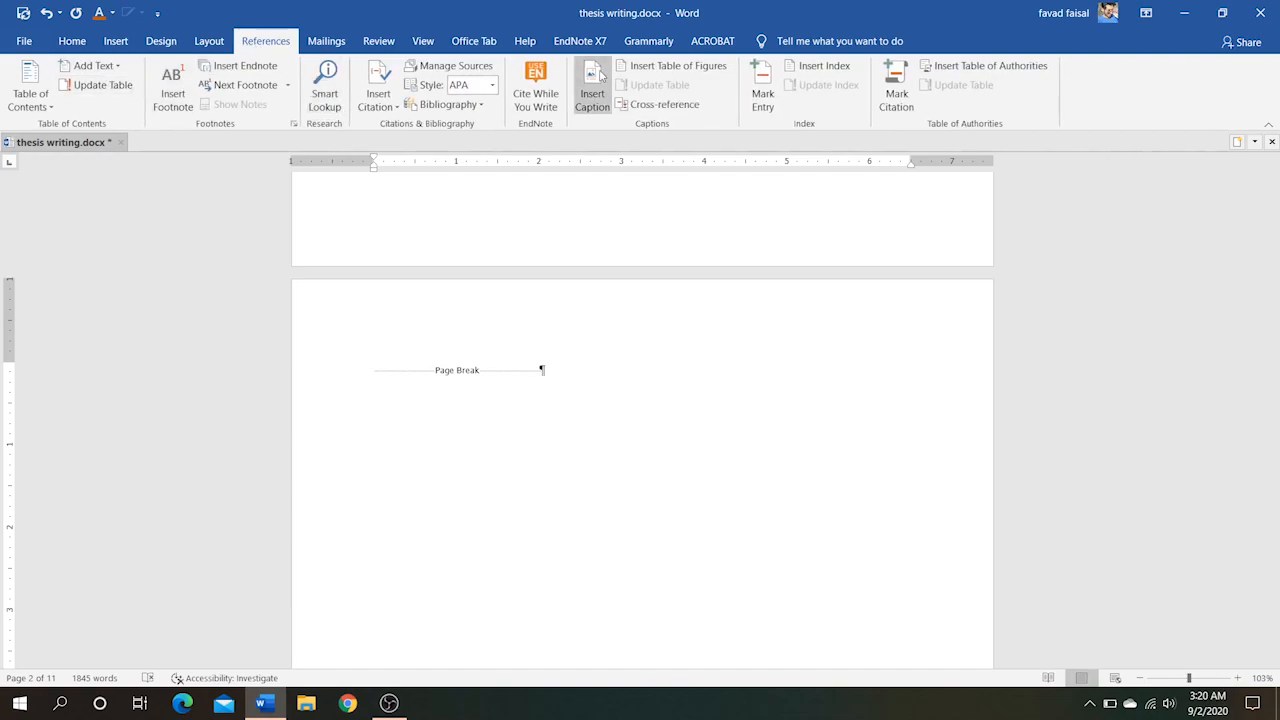
pyautogui.click(667, 73)
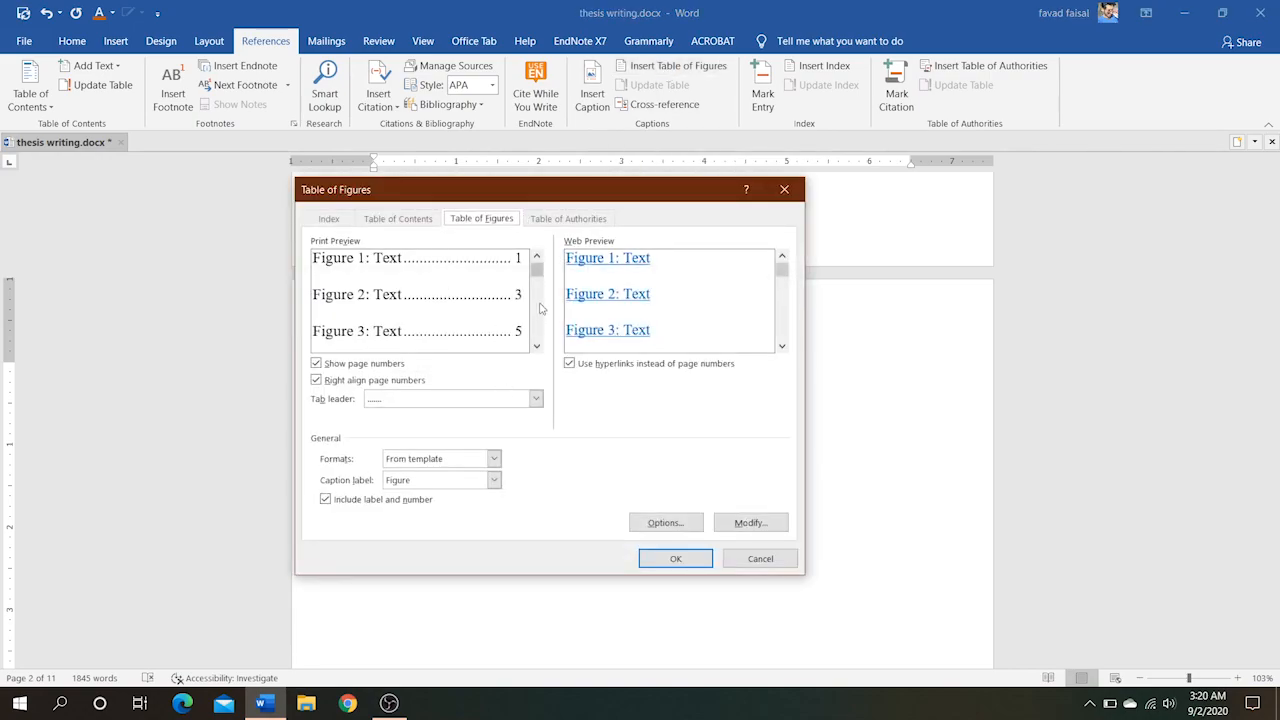
pyautogui.click(672, 560)
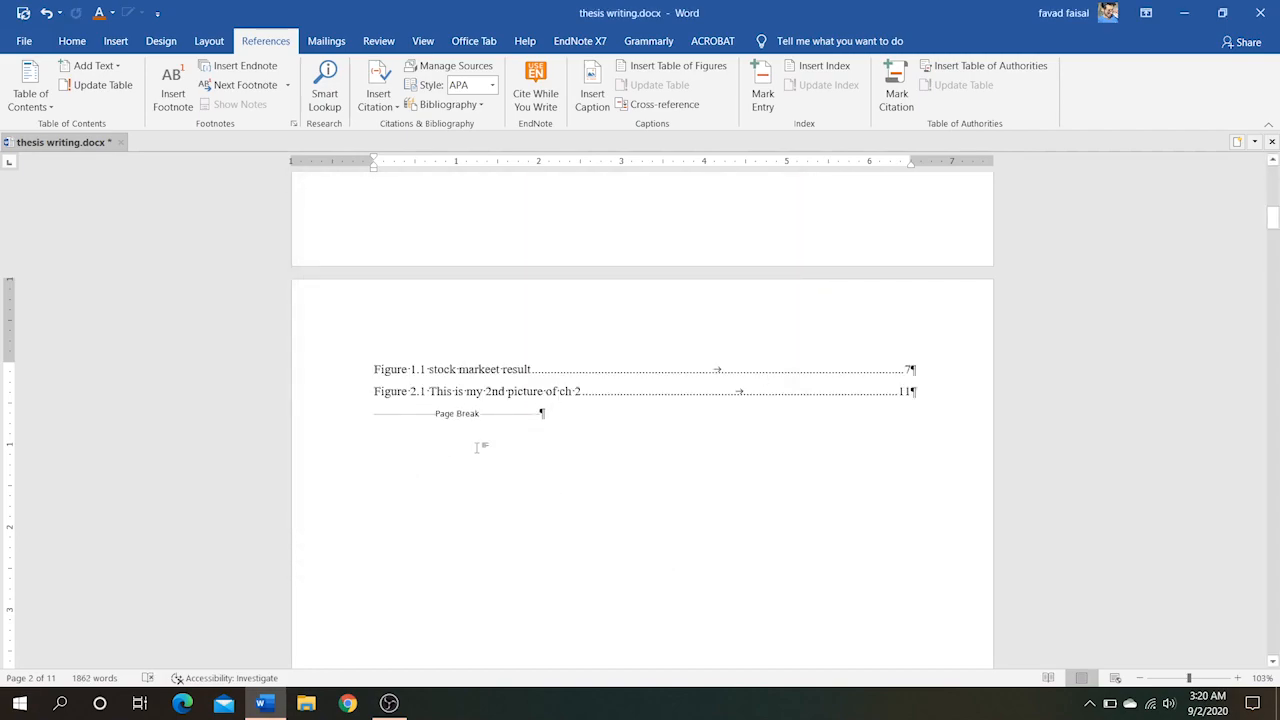
# - Add the title "List of Figures" on its own line above the table of figures
pyautogui.click(374, 369)
pyautogui.press('Return')
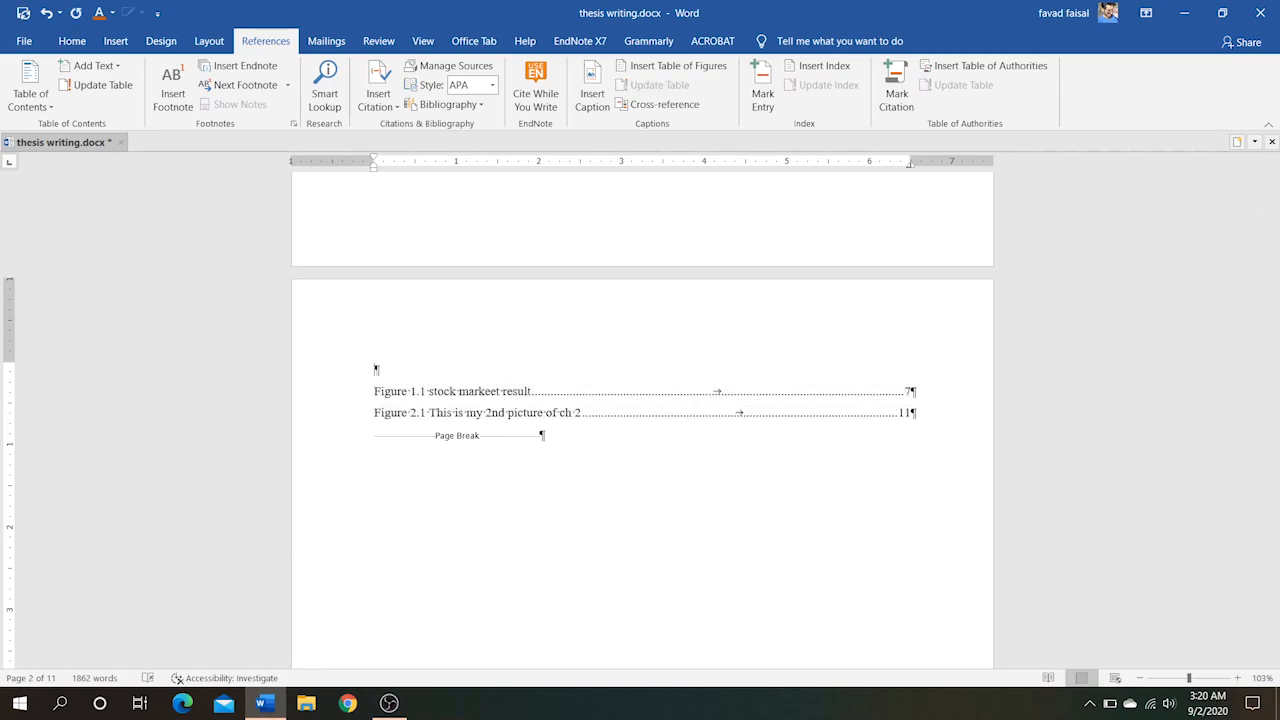
pyautogui.write('List of Figures')
pyautogui.press('Return')
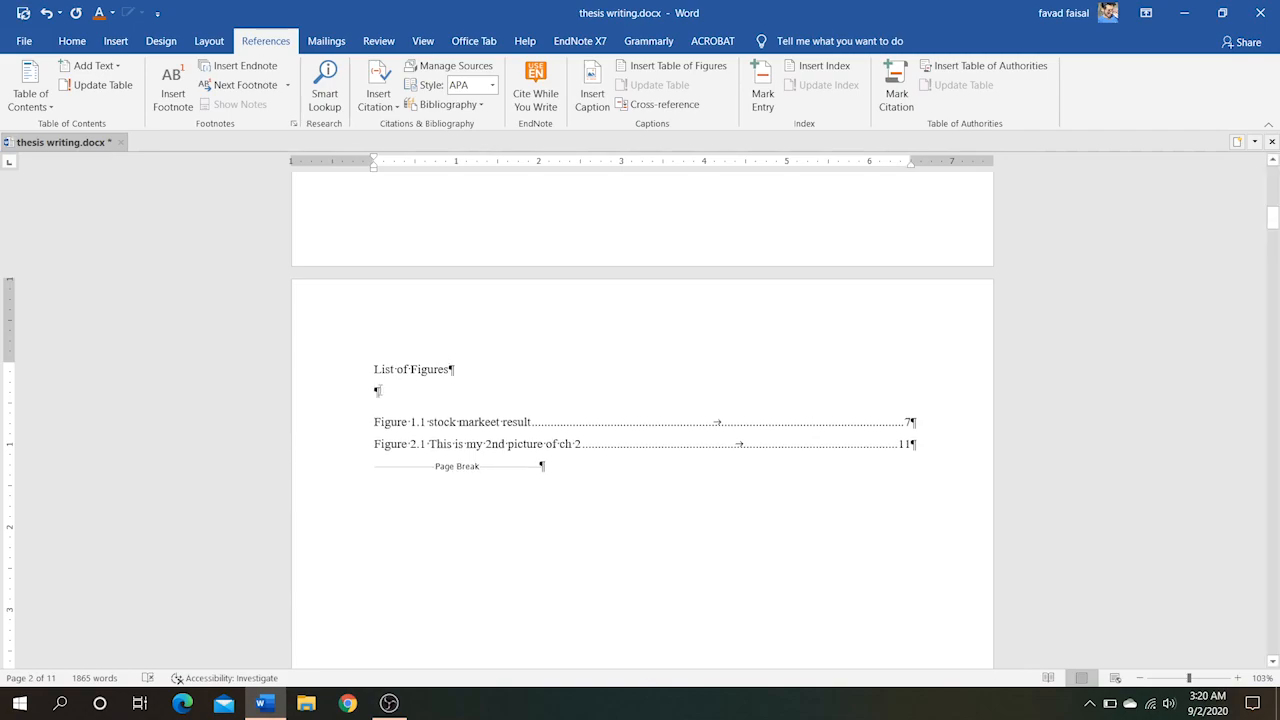
# - Make the "List of Figures" title bold and enlarge it to 18 pt
pyautogui.click(352, 374)
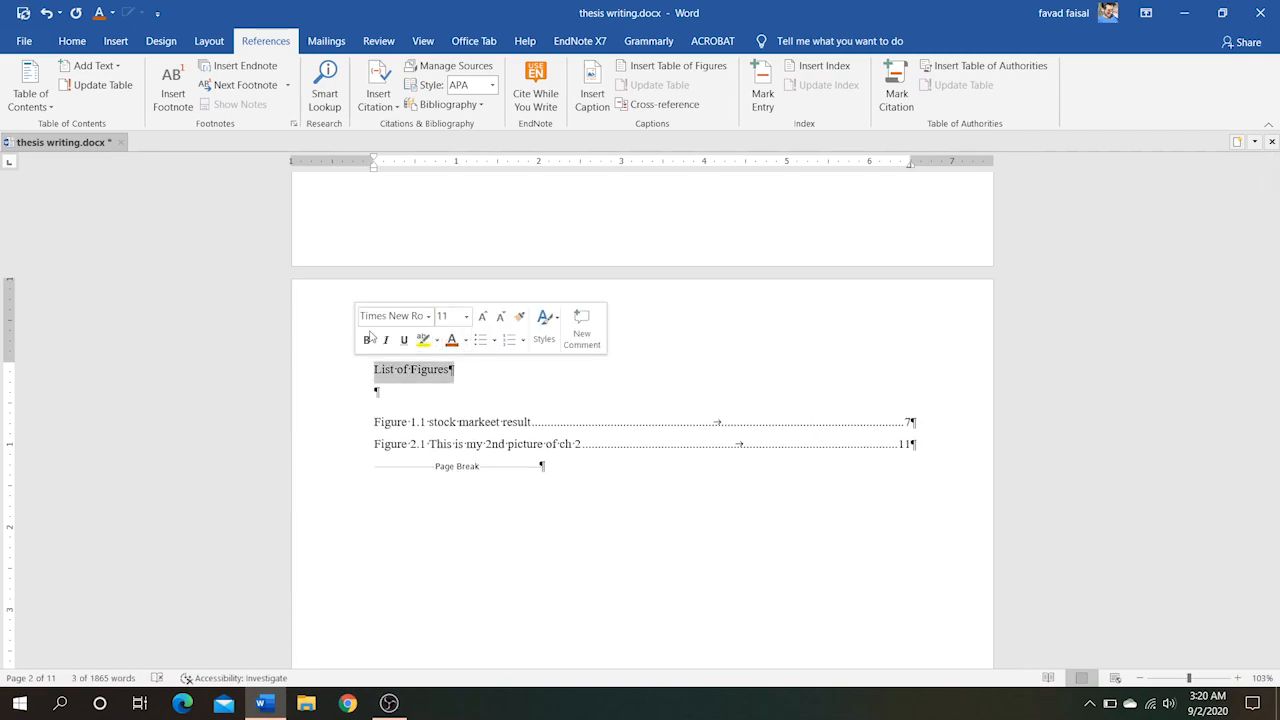
pyautogui.click(367, 340)
pyautogui.click(482, 316)
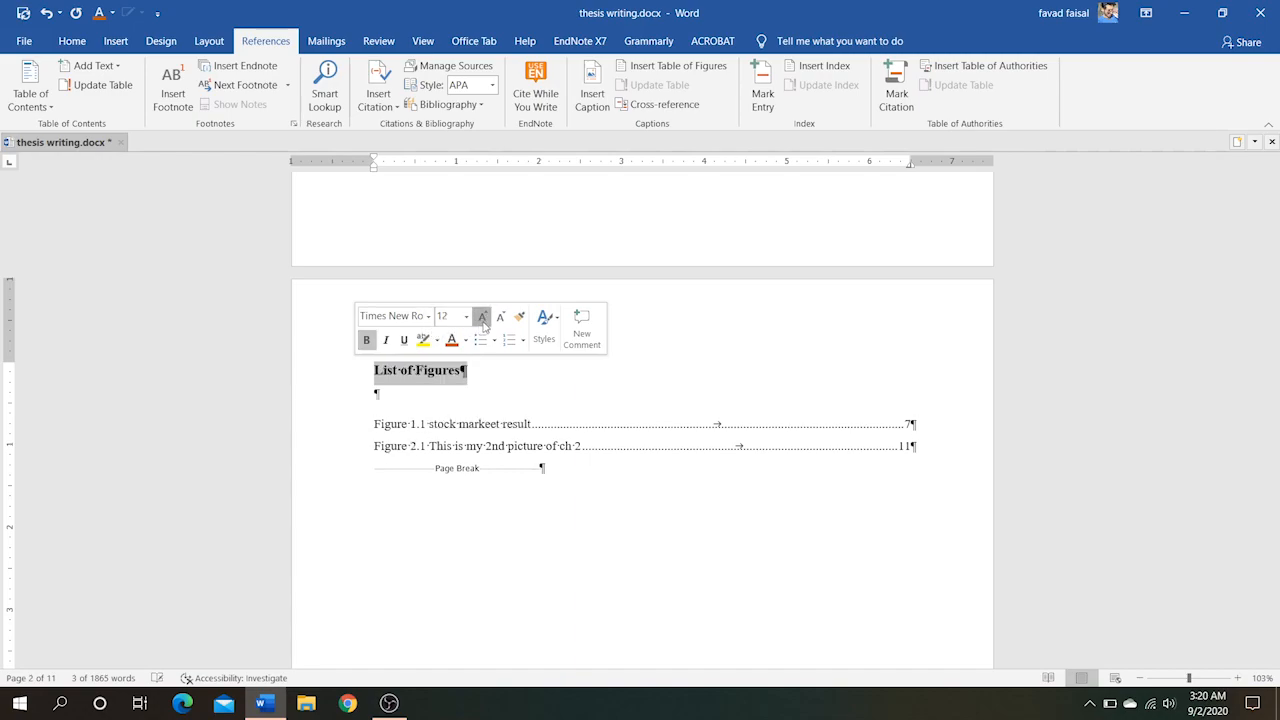
pyautogui.click(482, 316)
pyautogui.click(482, 316)
pyautogui.click(482, 316)
# - Delete the empty paragraph below the "List of Figures" title and center the title
pyautogui.click(485, 404)
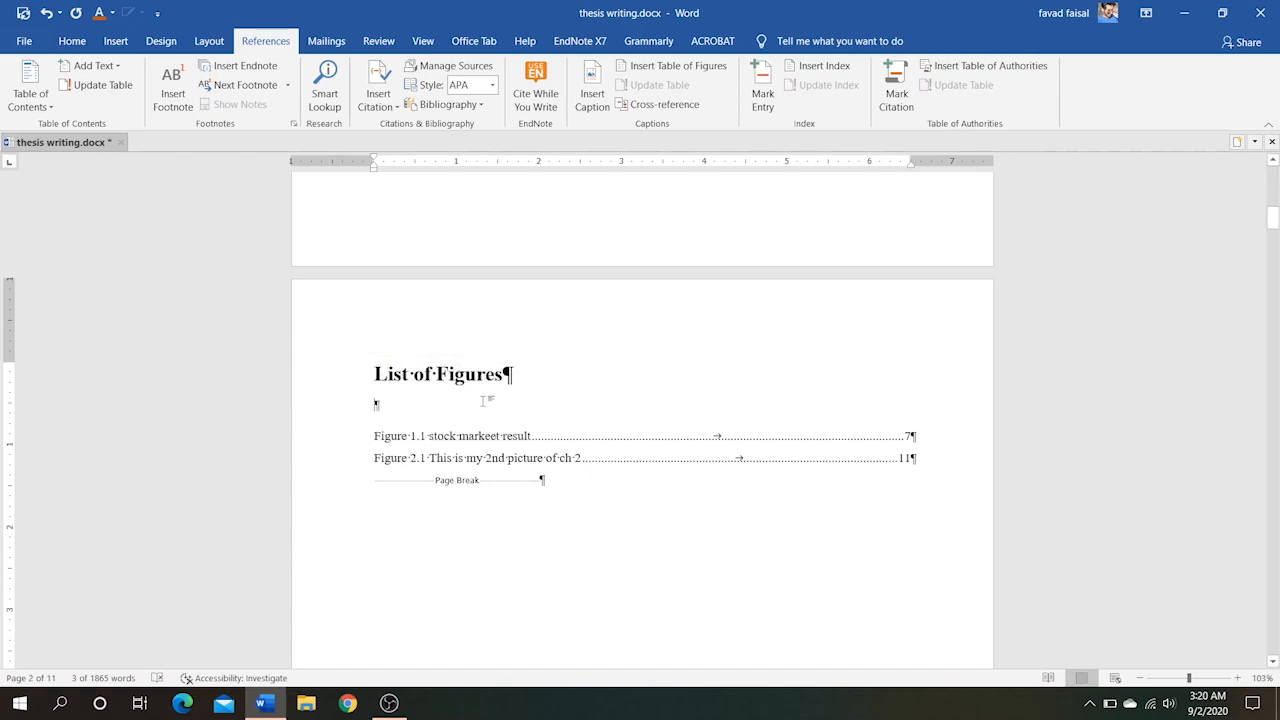
pyautogui.press('Delete')
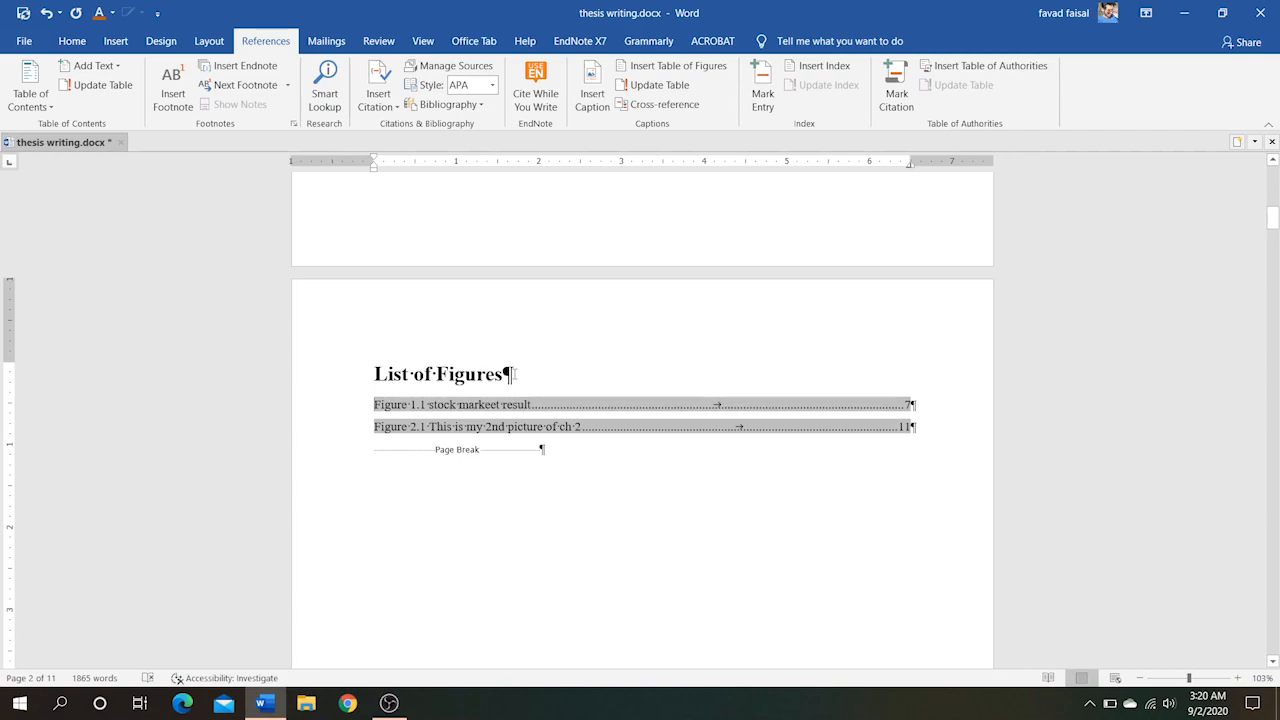
pyautogui.tripleClick(497, 374)
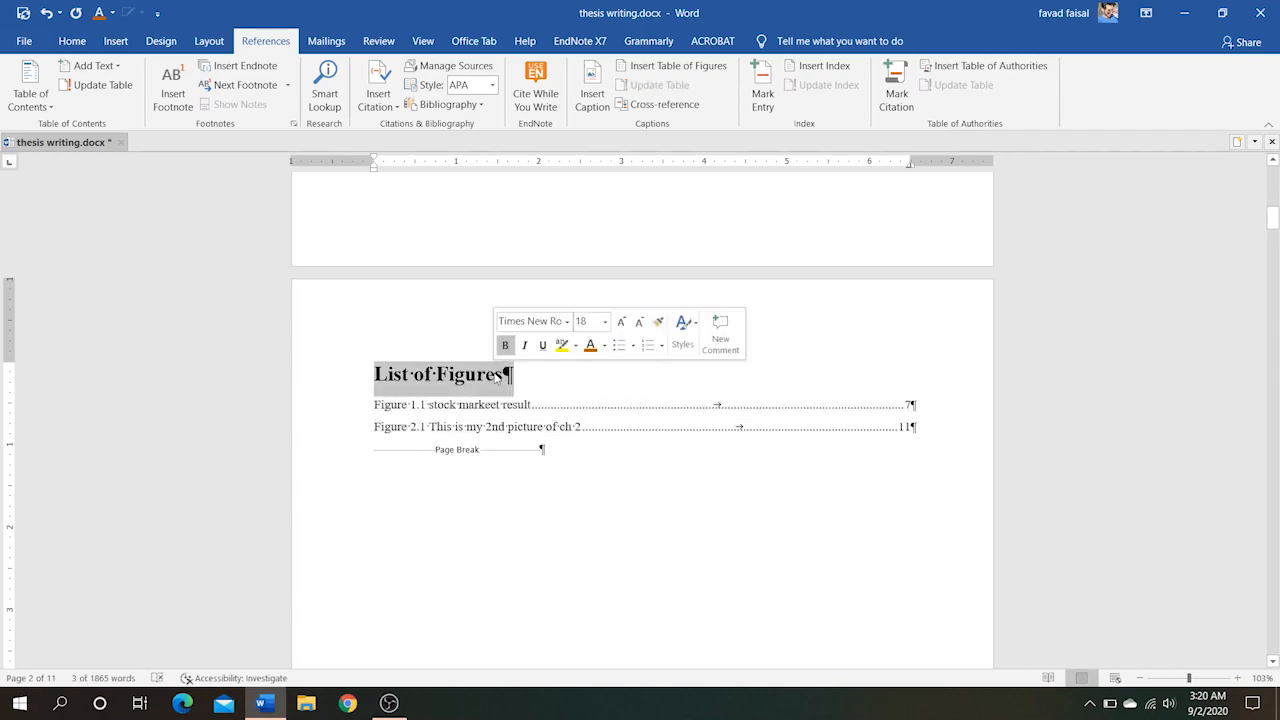
pyautogui.hotkey('ctrl', 'e')
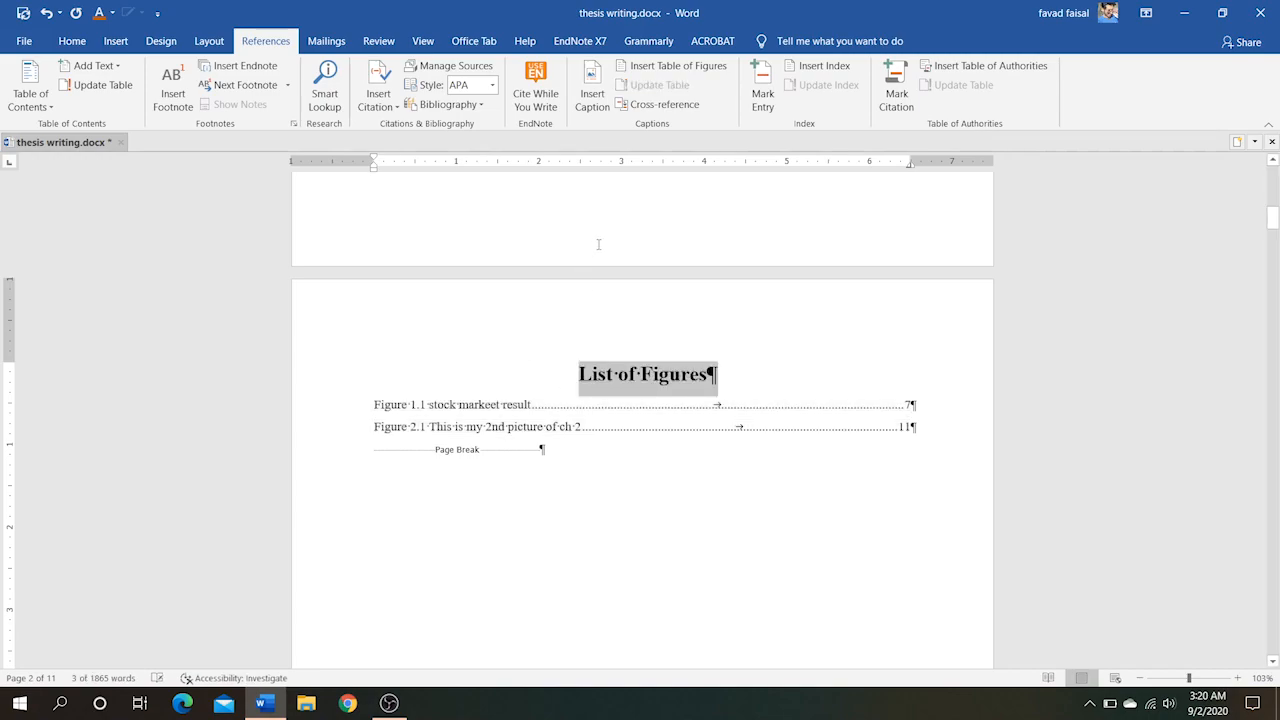
# - Copy the formatting of the "Table of Contents" heading onto the "List of Figures" title with Format Painter
pyautogui.scroll(10, 683, 408)
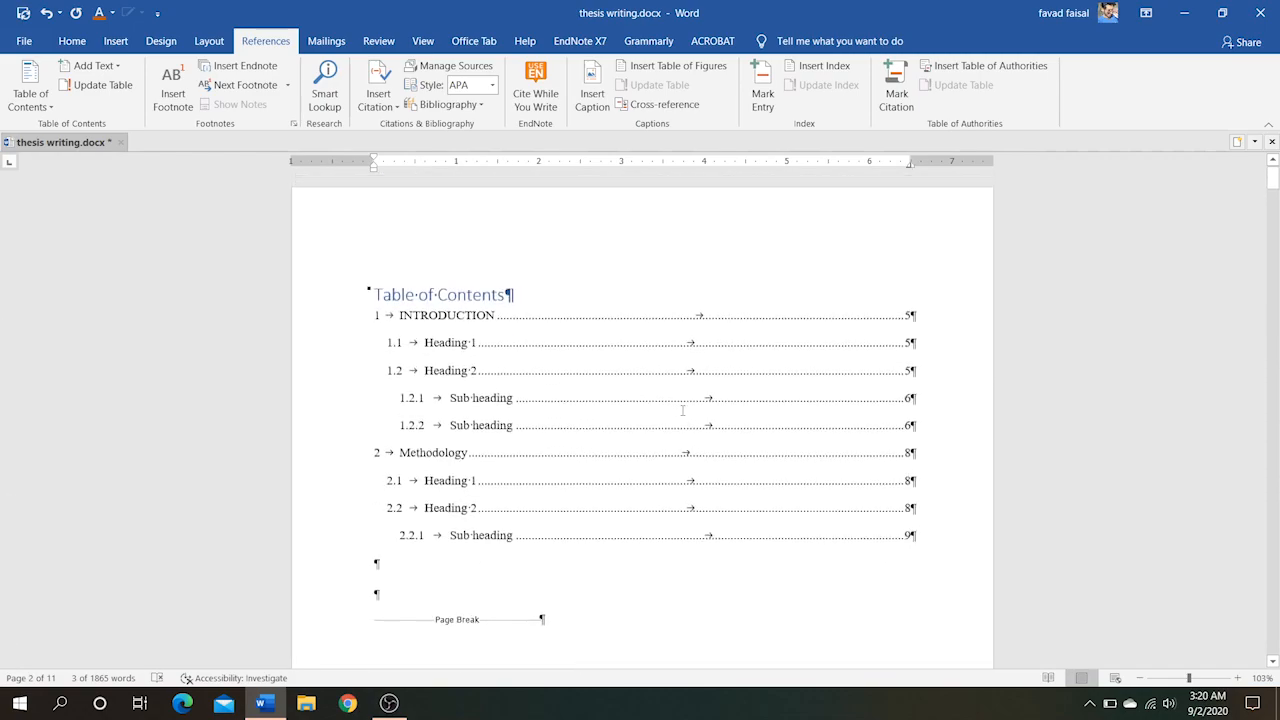
pyautogui.click(507, 285)
pyautogui.moveTo(509, 294); pyautogui.dragTo(372, 294)
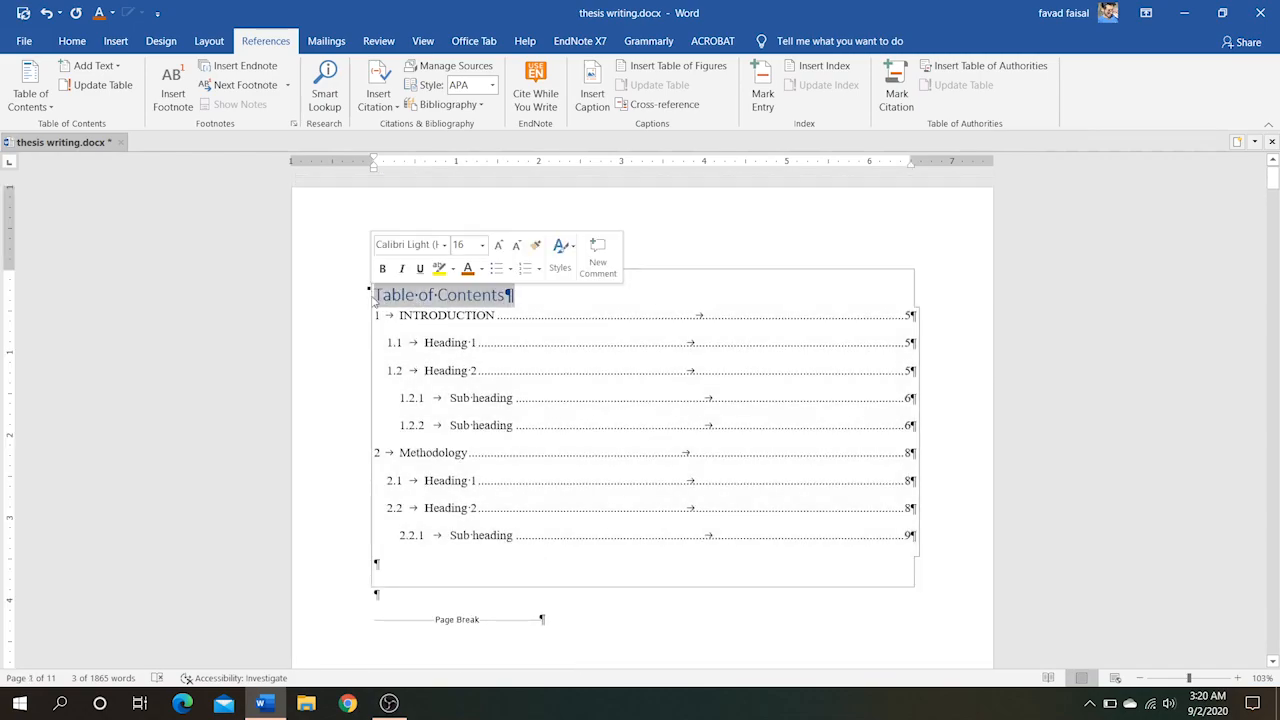
pyautogui.click(70, 41)
pyautogui.click(80, 104)
pyautogui.scroll(-12, 304, 364)
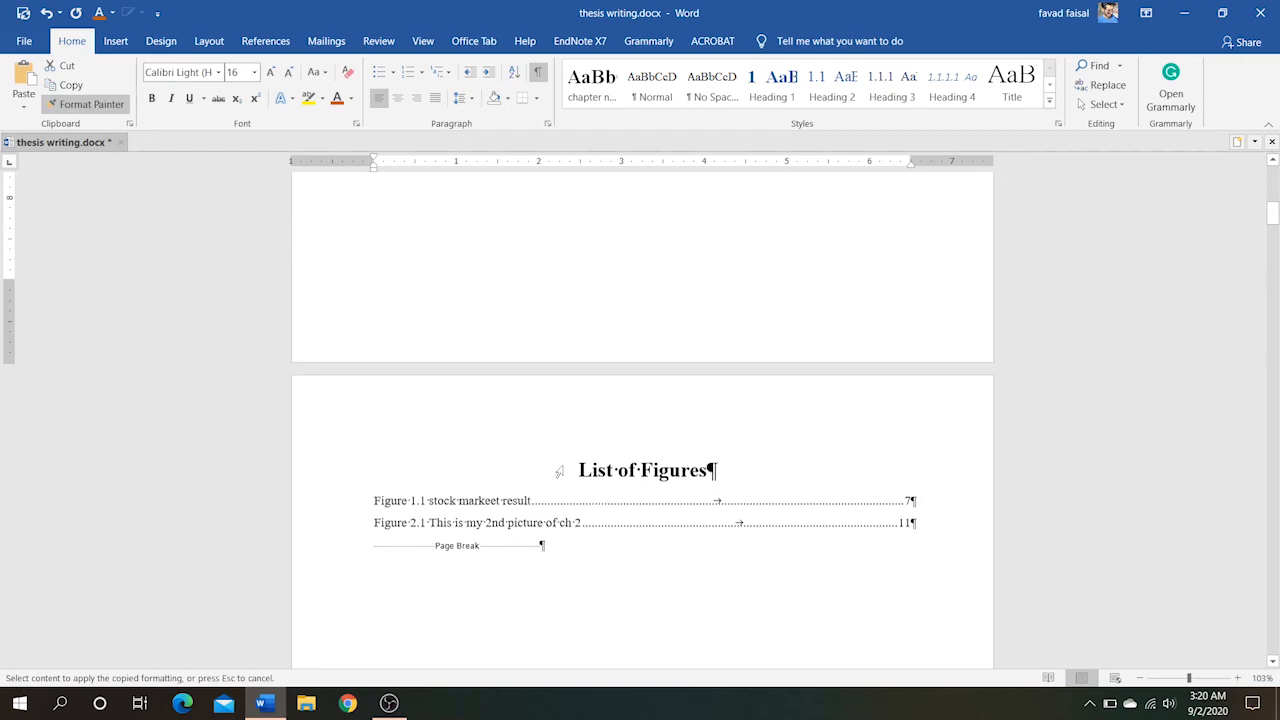
pyautogui.moveTo(573, 469); pyautogui.dragTo(728, 470)
# - Justify the "List of Figures" title so that it starts at the left margin
pyautogui.scroll(5, 537, 341)
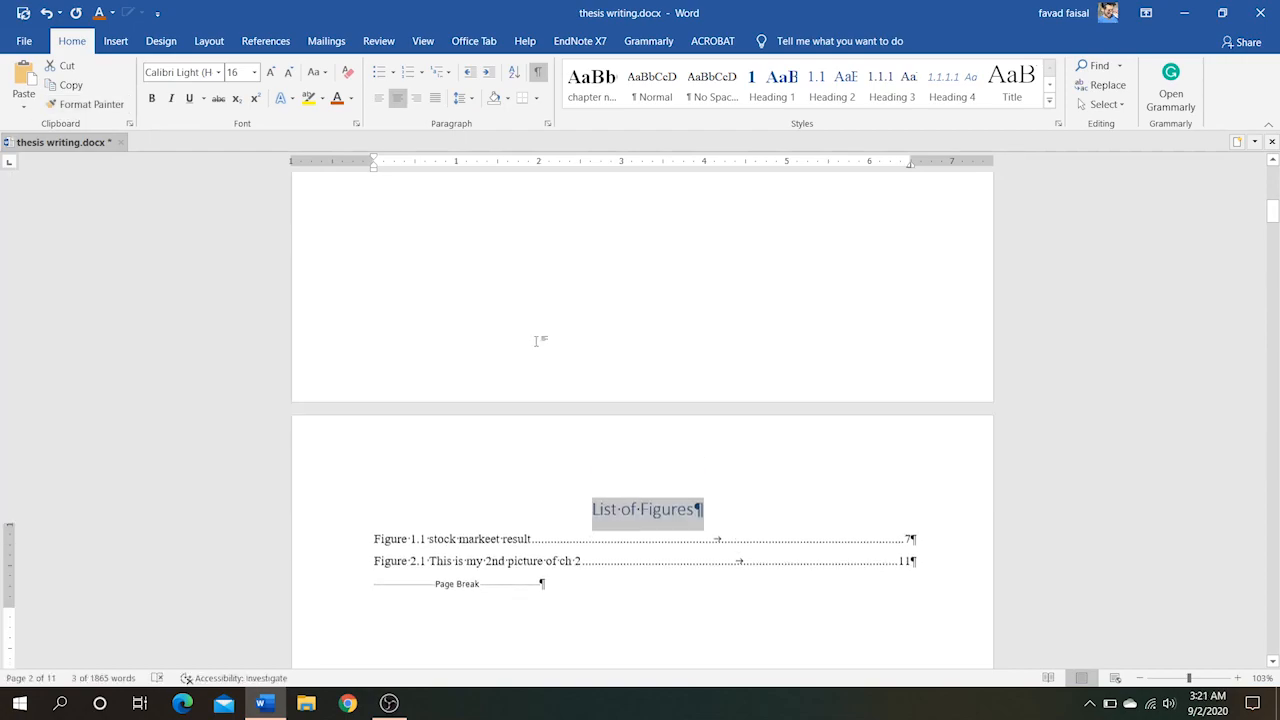
pyautogui.scroll(-5, 537, 341)
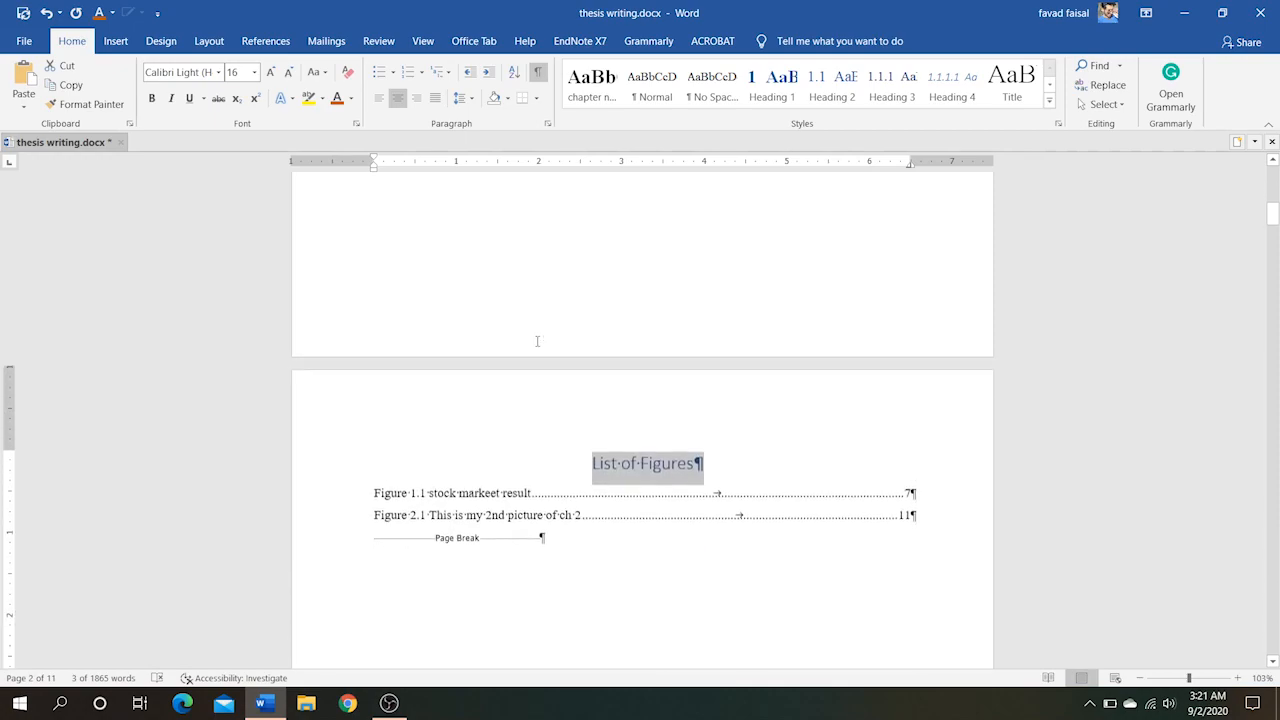
pyautogui.click(582, 467)
pyautogui.hotkey('ctrl', 'j')
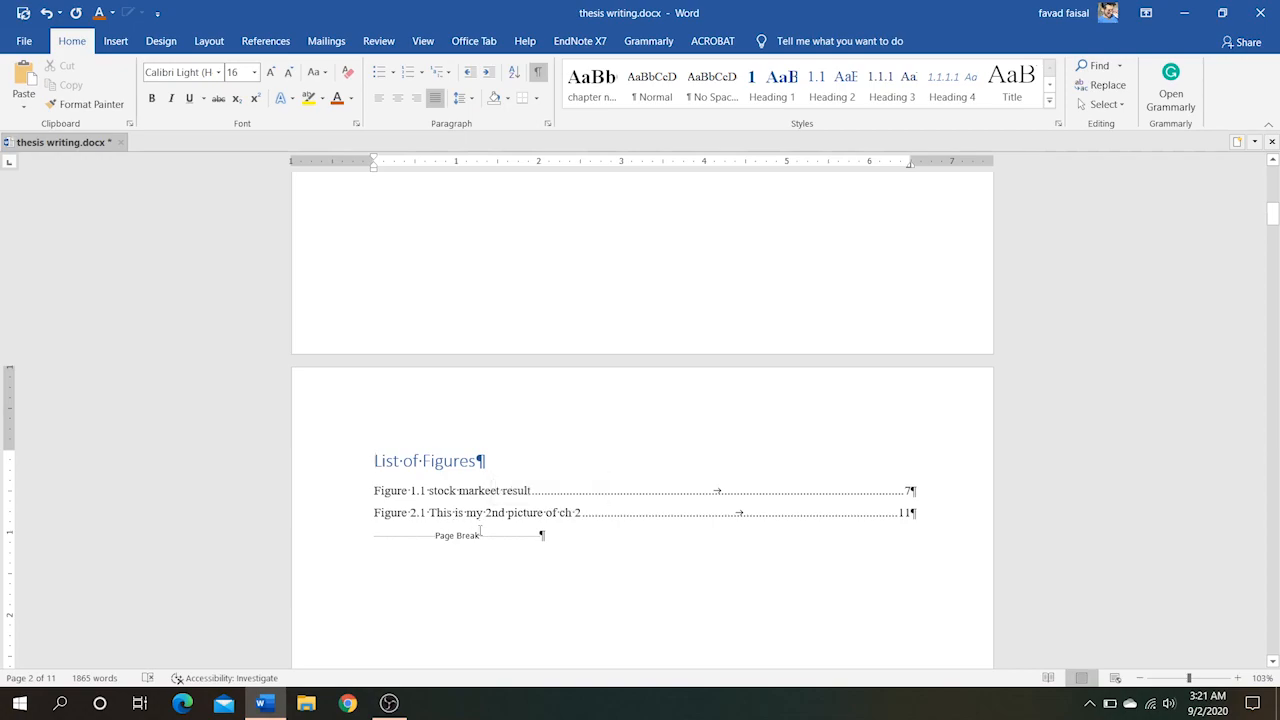
# - Open the header of the "CHAPTER #1 INTRODUCTION" title page for editing
pyautogui.scroll(-15, 460, 520)
pyautogui.scroll(-20, 479, 530)
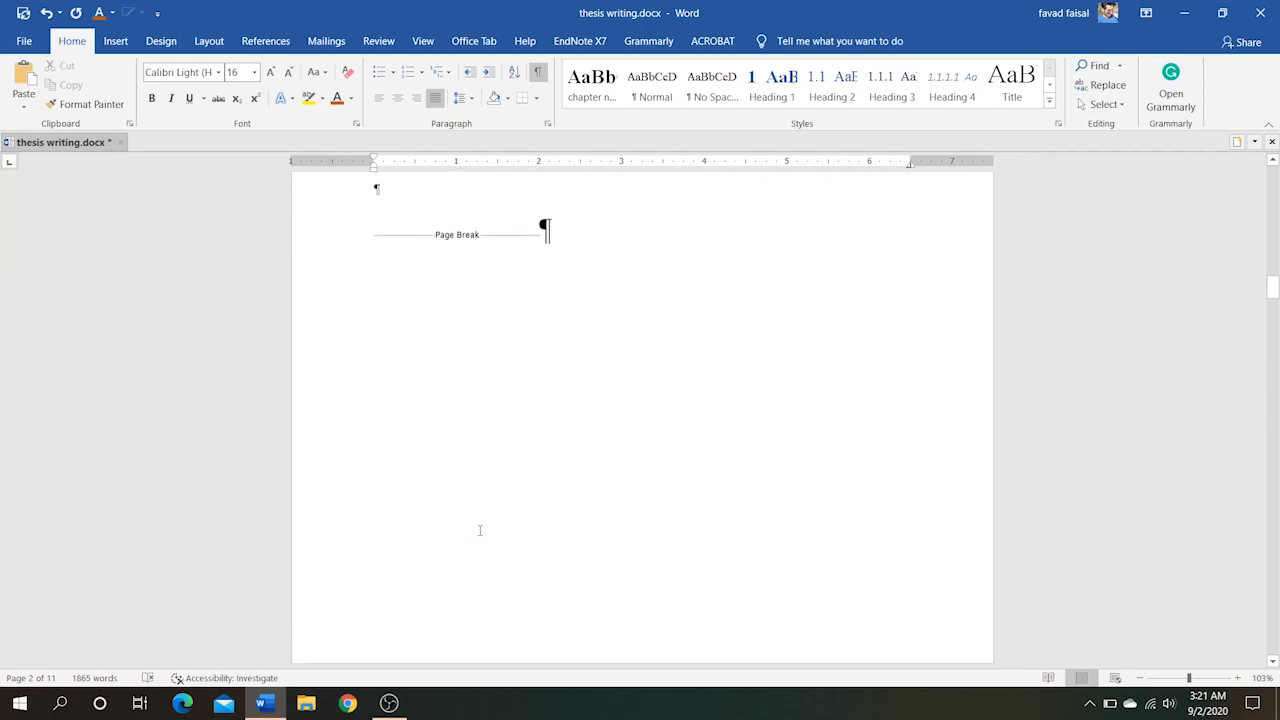
pyautogui.scroll(-20, 479, 530)
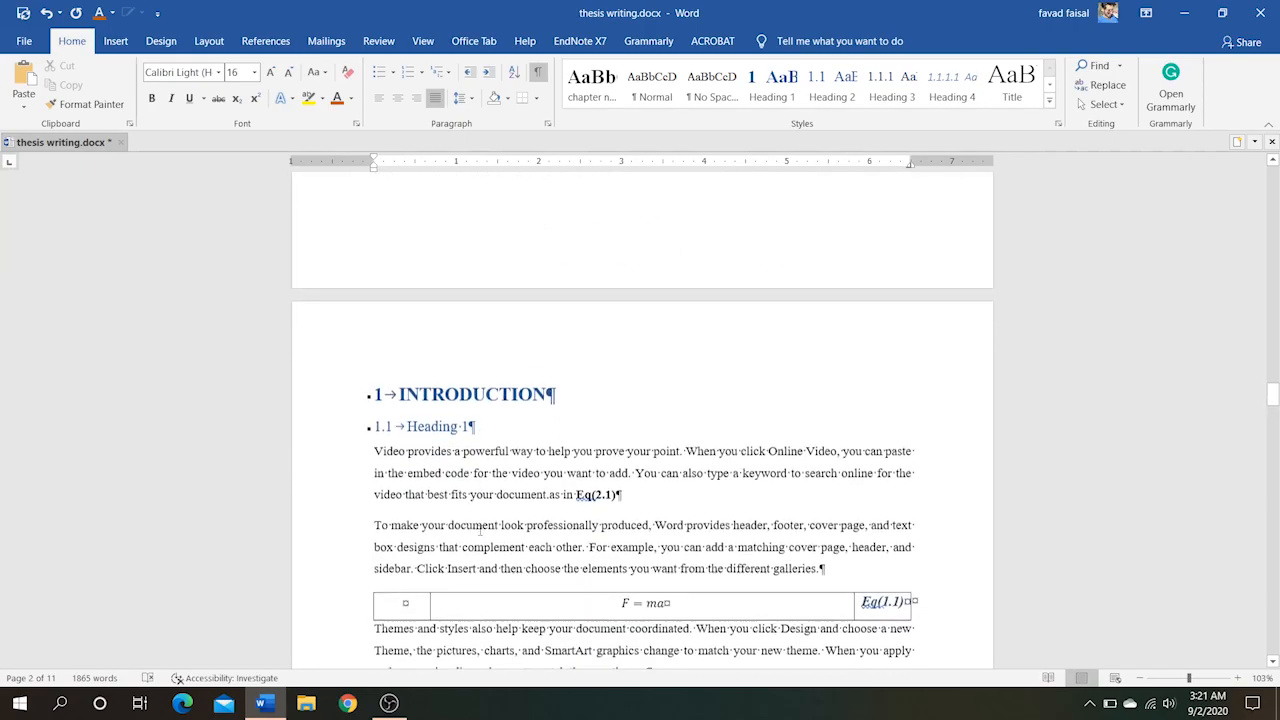
pyautogui.scroll(-15, 479, 530)
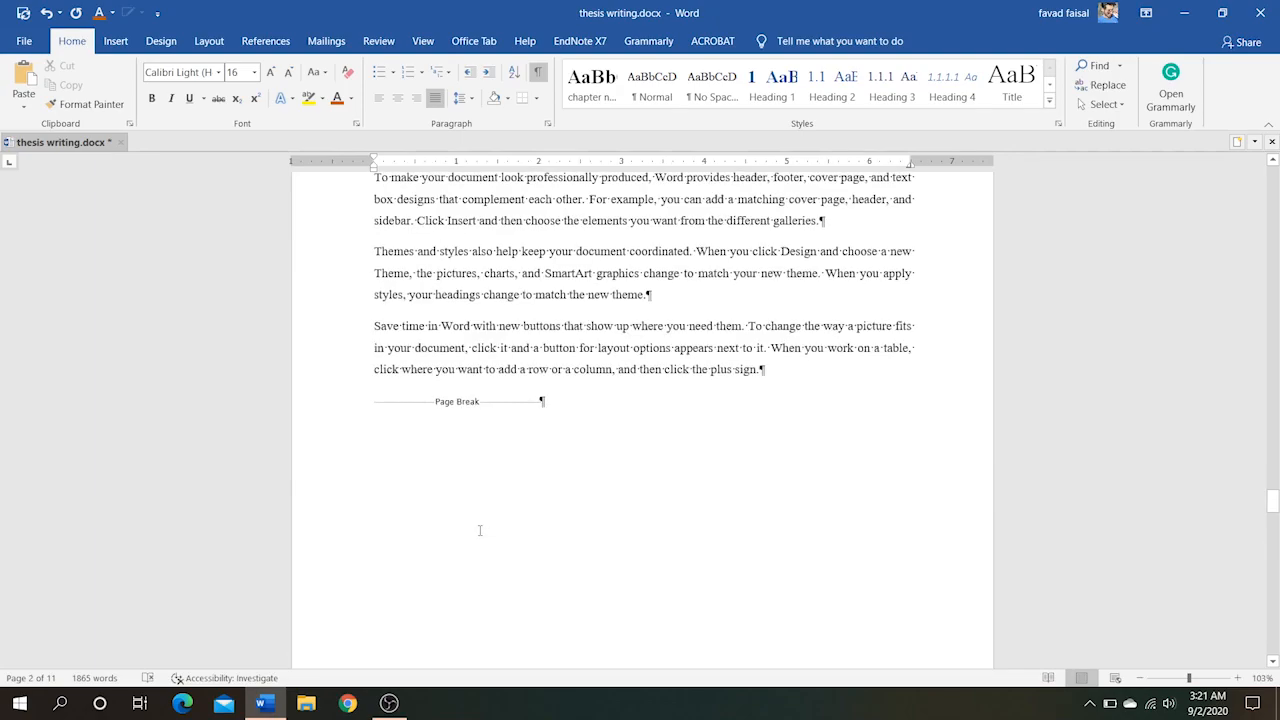
pyautogui.scroll(20, 480, 531)
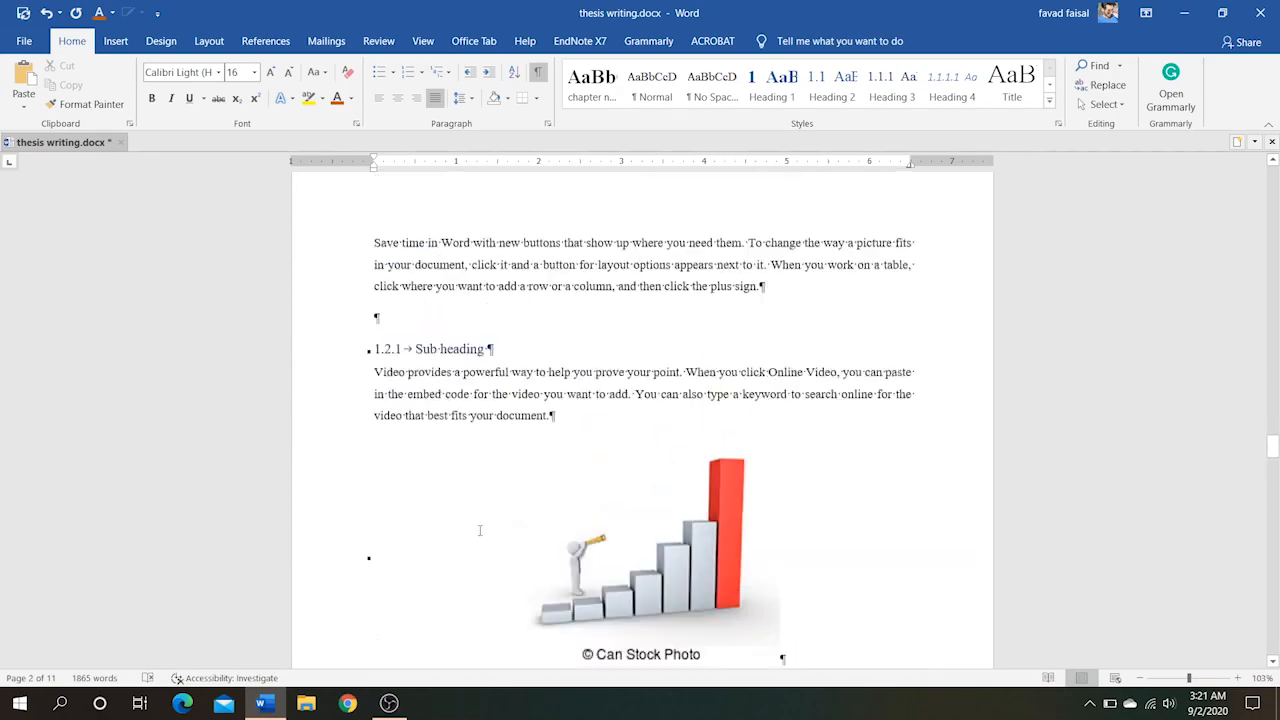
pyautogui.scroll(1, 472, 500)
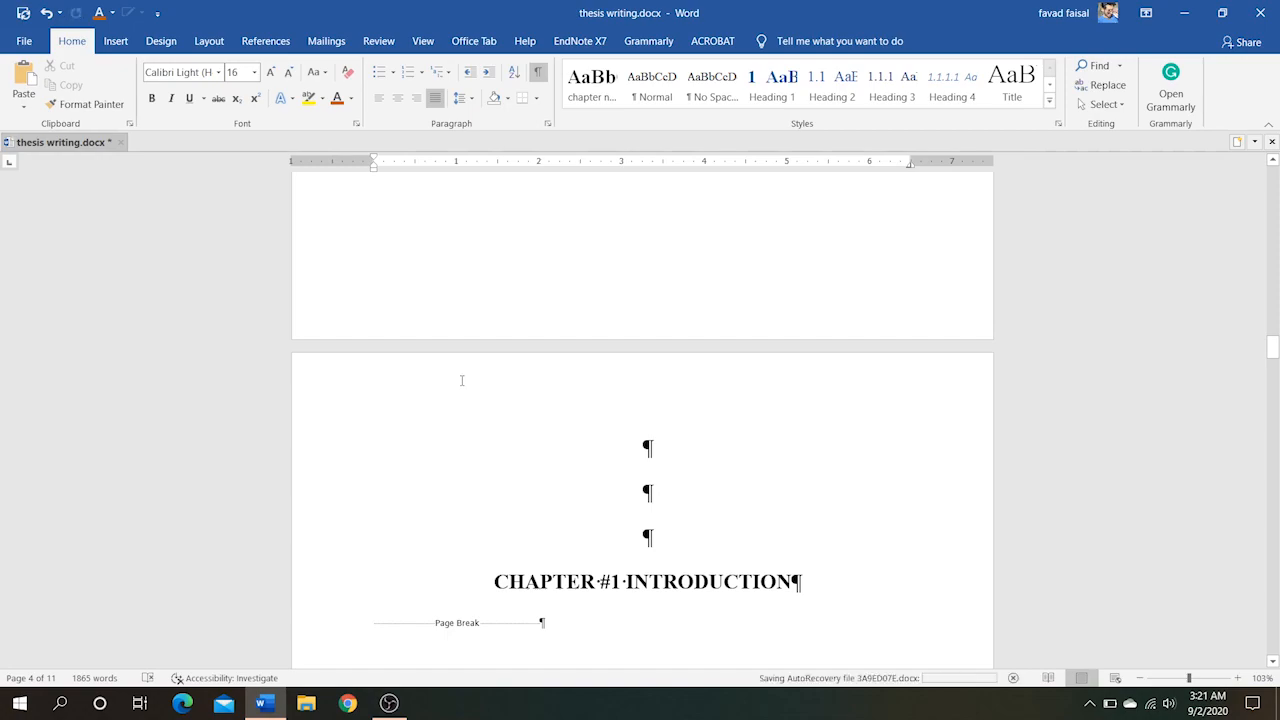
pyautogui.scroll(1, 462, 380)
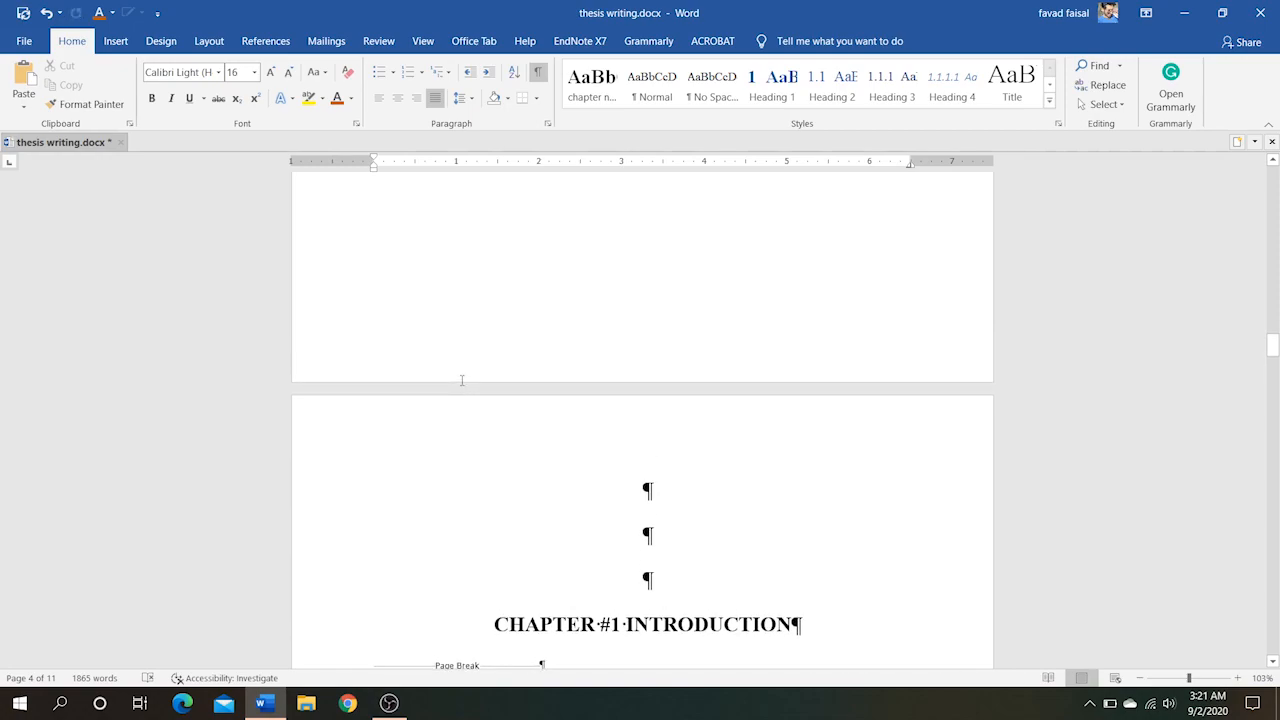
pyautogui.doubleClick(311, 426)
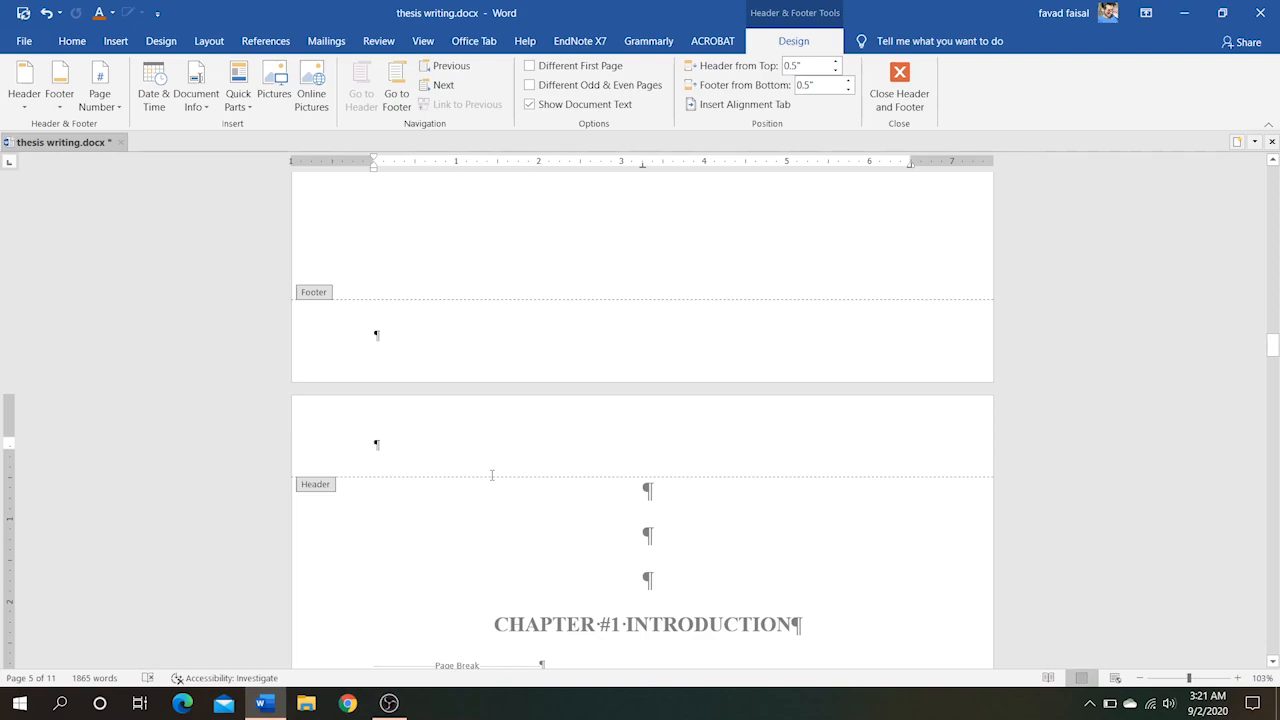
# - Check the headers and footers from the Abstract onward and select the empty header paragraph on the chapter 1 title page
pyautogui.scroll(10, 492, 475)
pyautogui.scroll(-5, 493, 481)
pyautogui.scroll(-4, 492, 481)
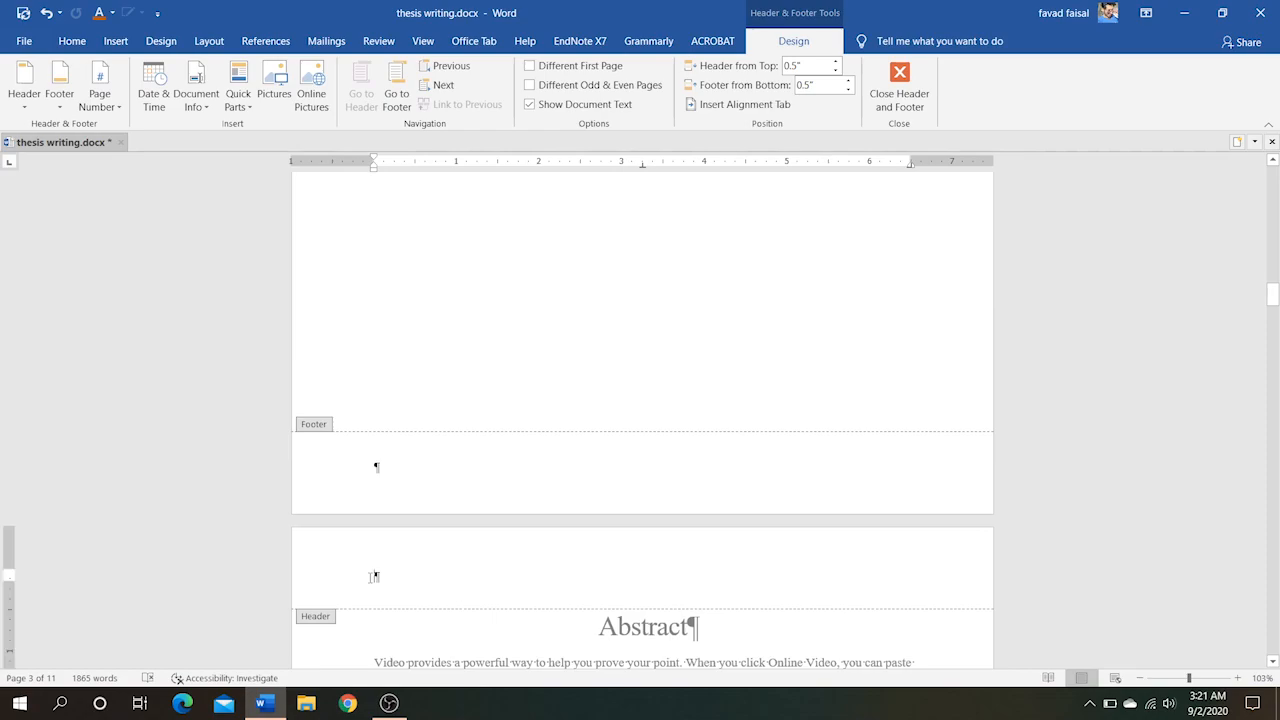
pyautogui.scroll(-20, 370, 582)
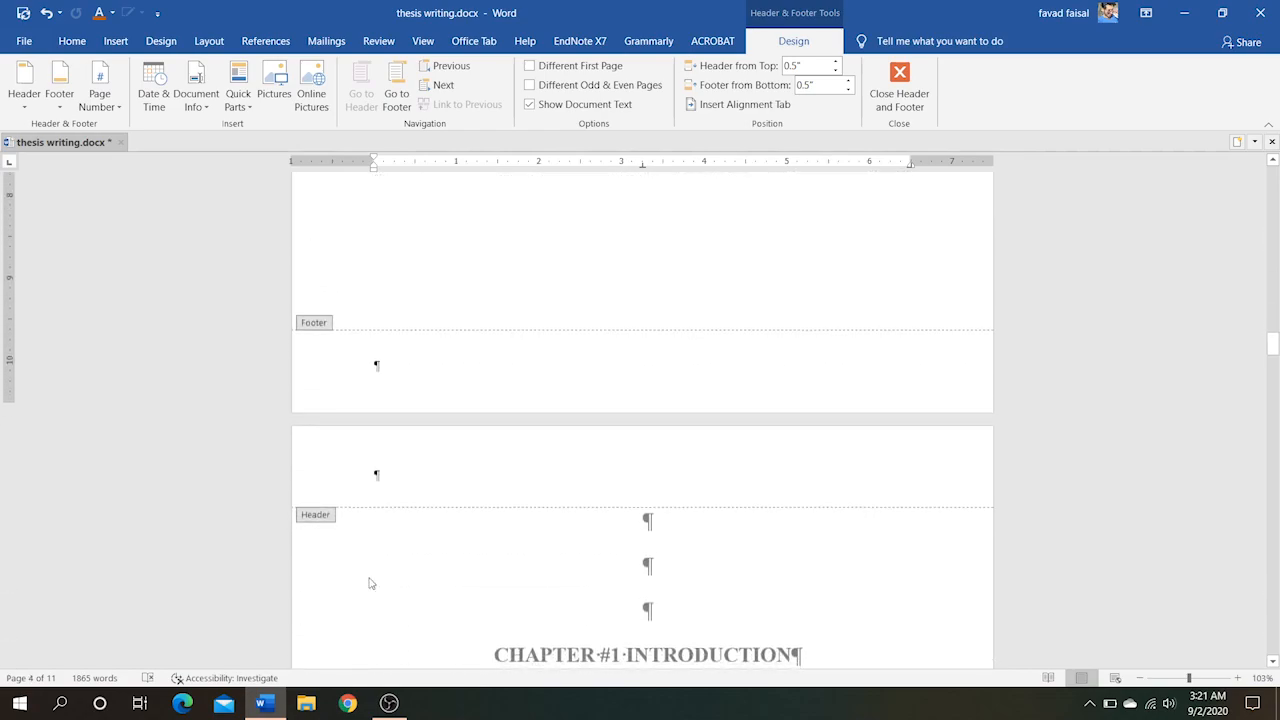
pyautogui.scroll(6, 370, 586)
pyautogui.scroll(-9, 371, 588)
pyautogui.scroll(2, 369, 580)
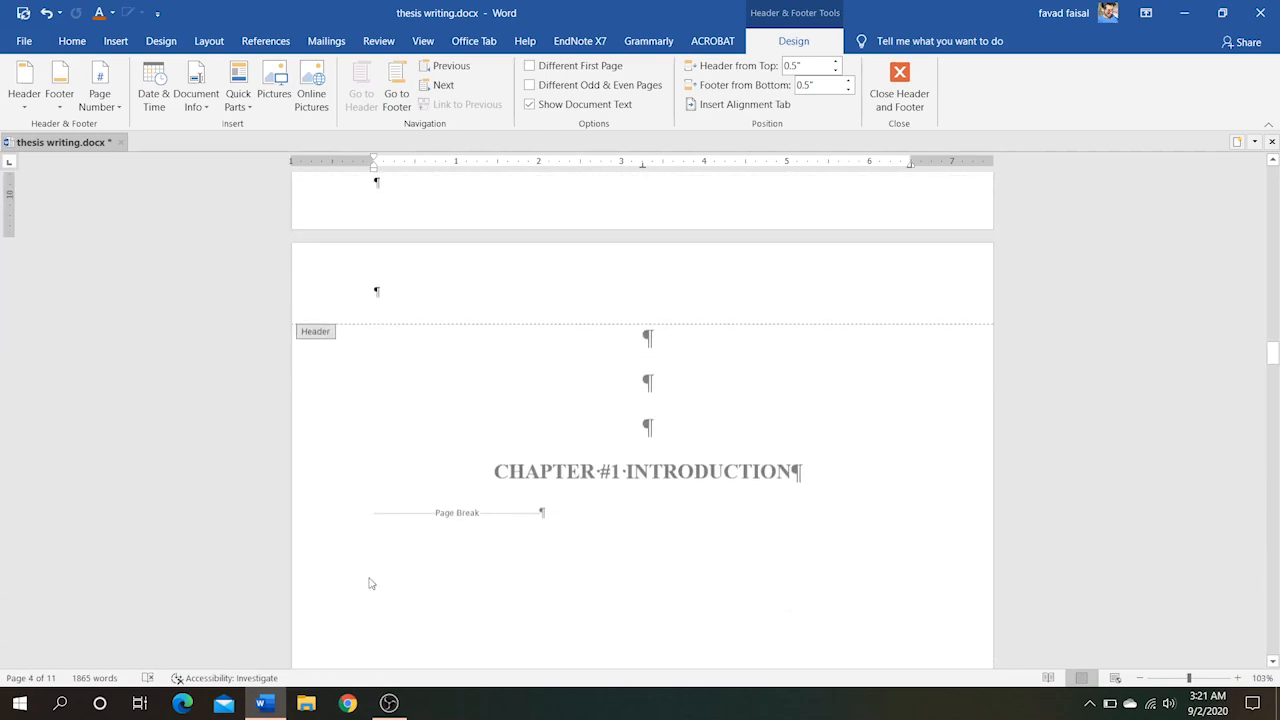
pyautogui.doubleClick(374, 297)
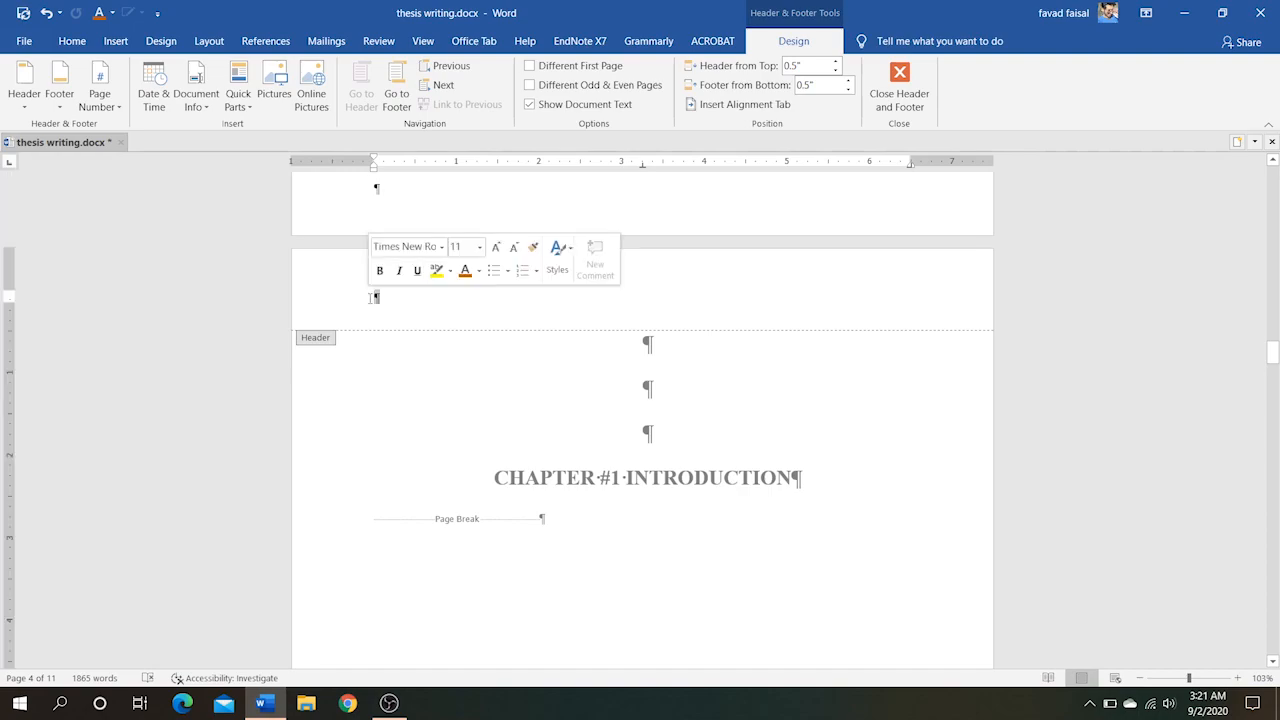
pyautogui.click(207, 107)
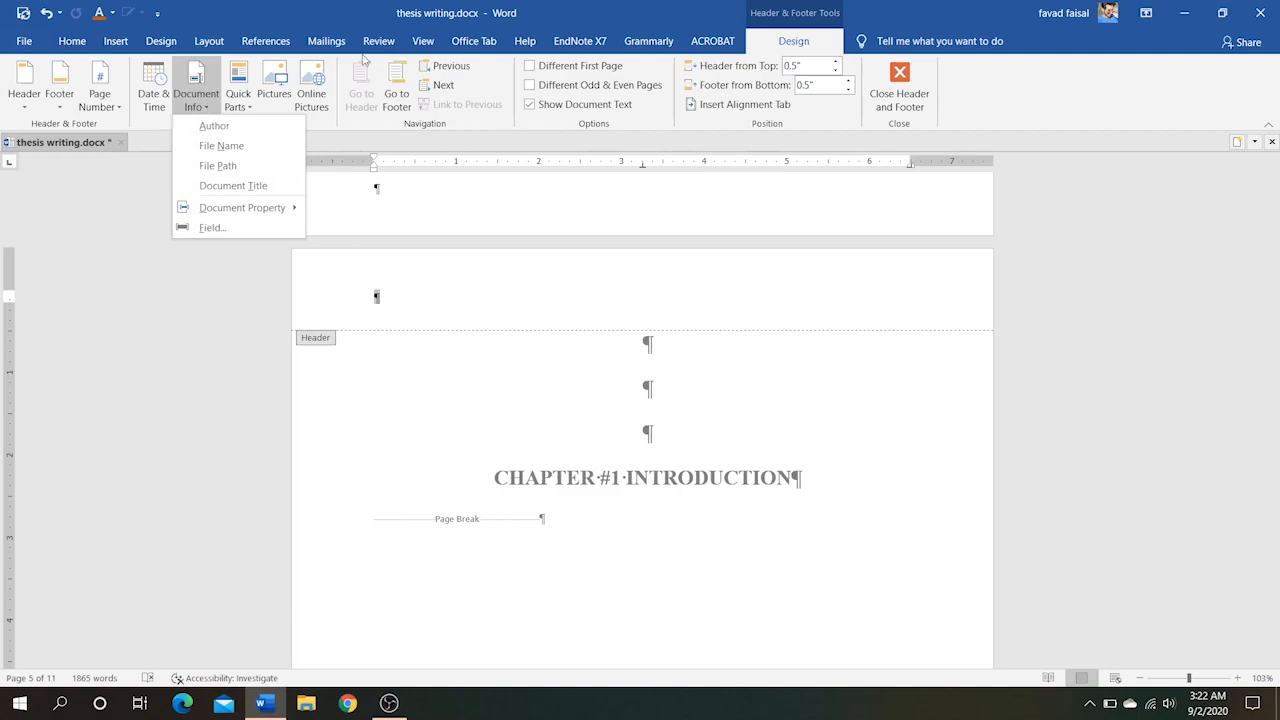
pyautogui.click(24, 44)
pyautogui.click(25, 48)
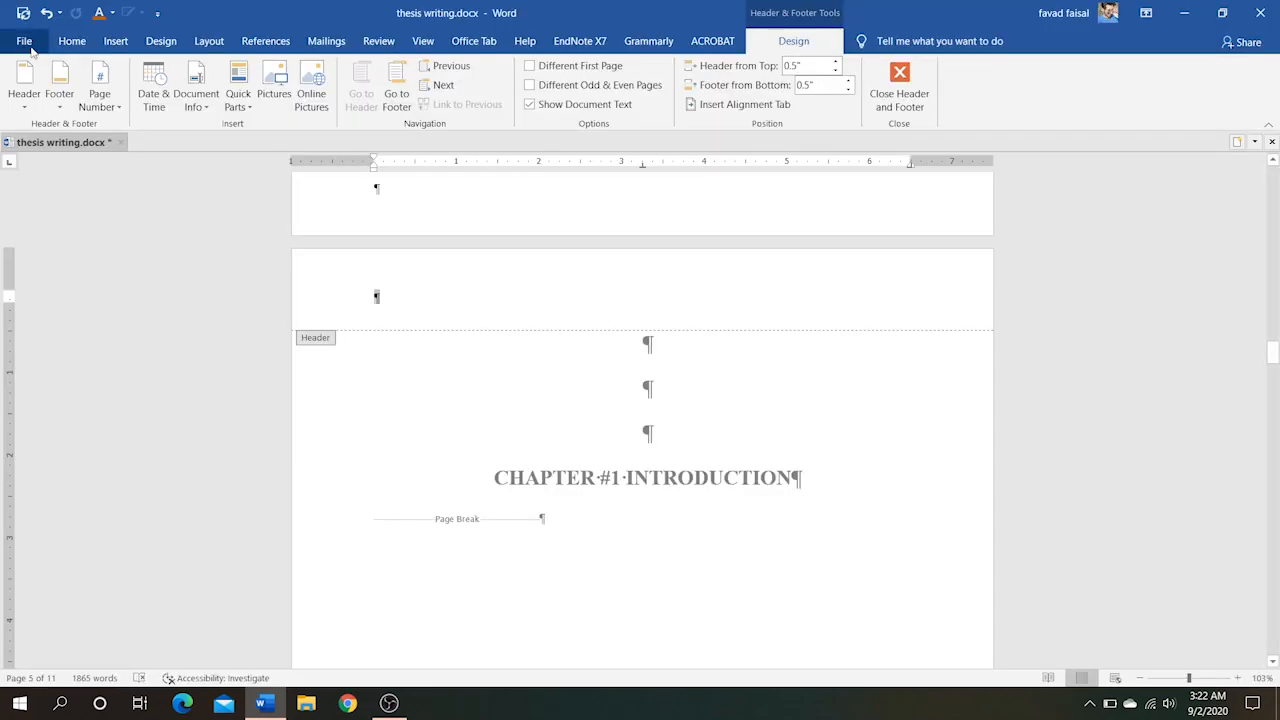
pyautogui.click(72, 41)
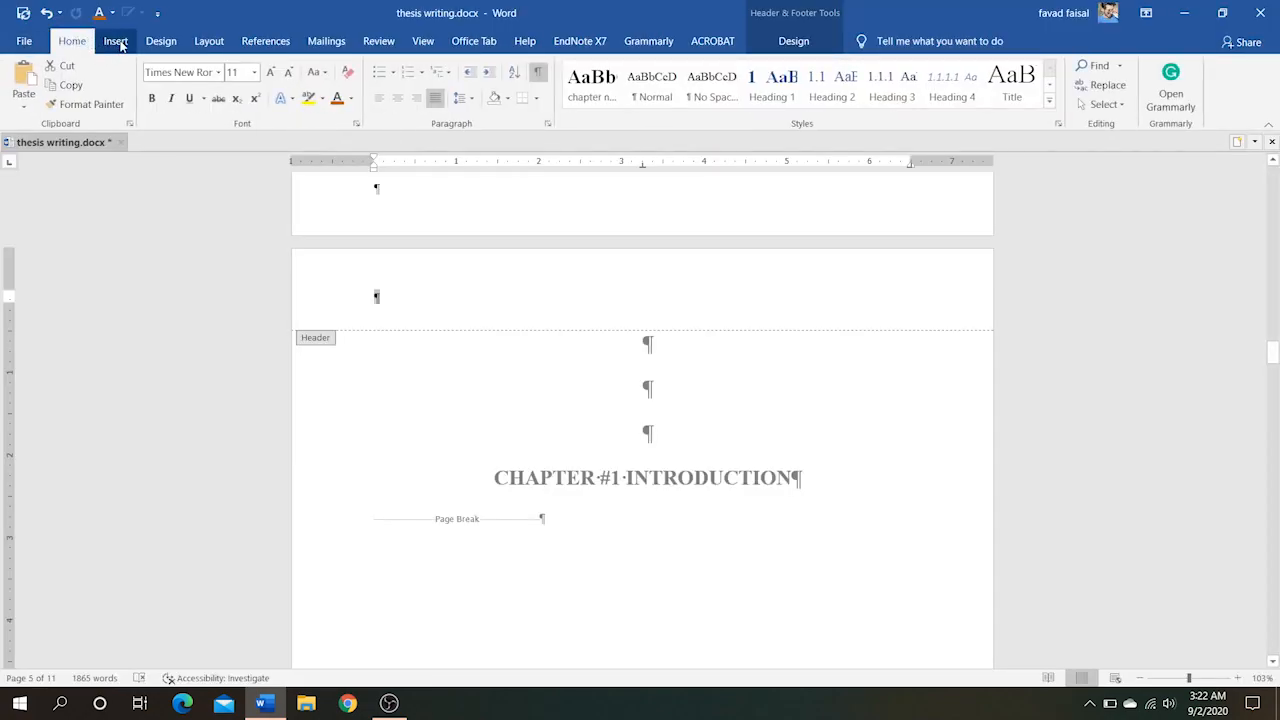
pyautogui.click(117, 43)
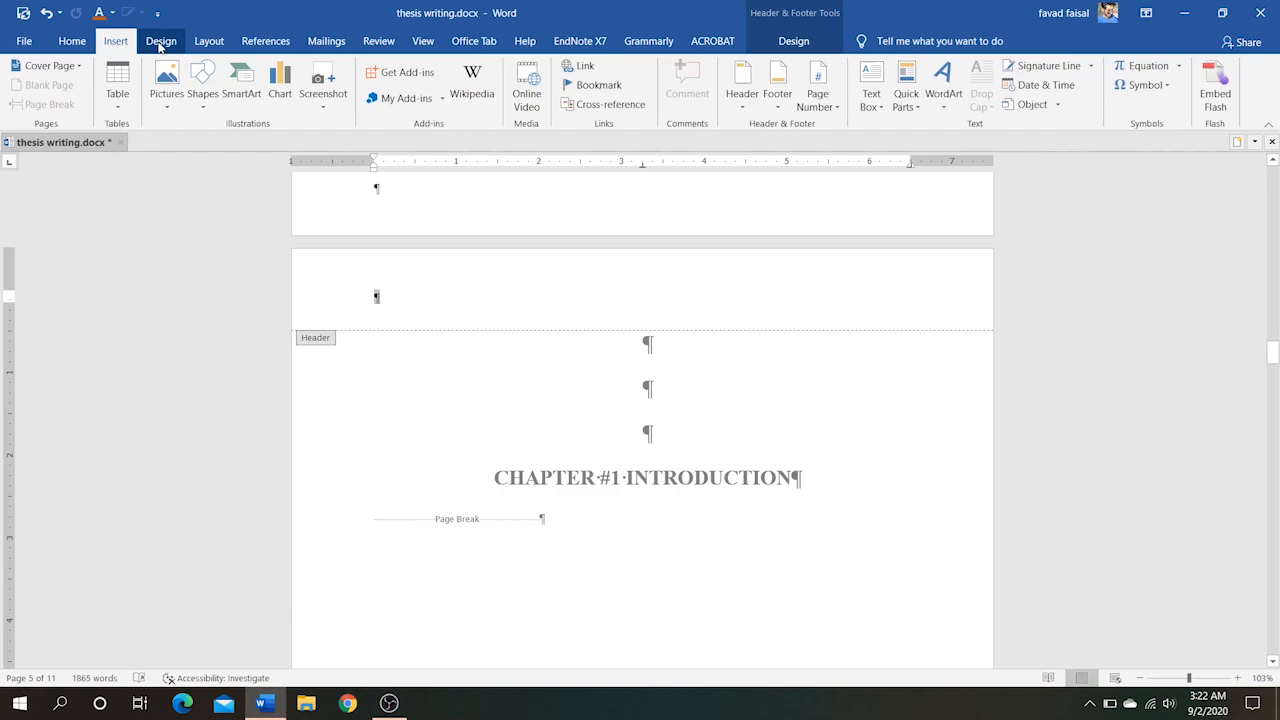
# - Insert a StyleRef field for the "chapter number" style in the header of the chapter 1 title page
pyautogui.click(161, 42)
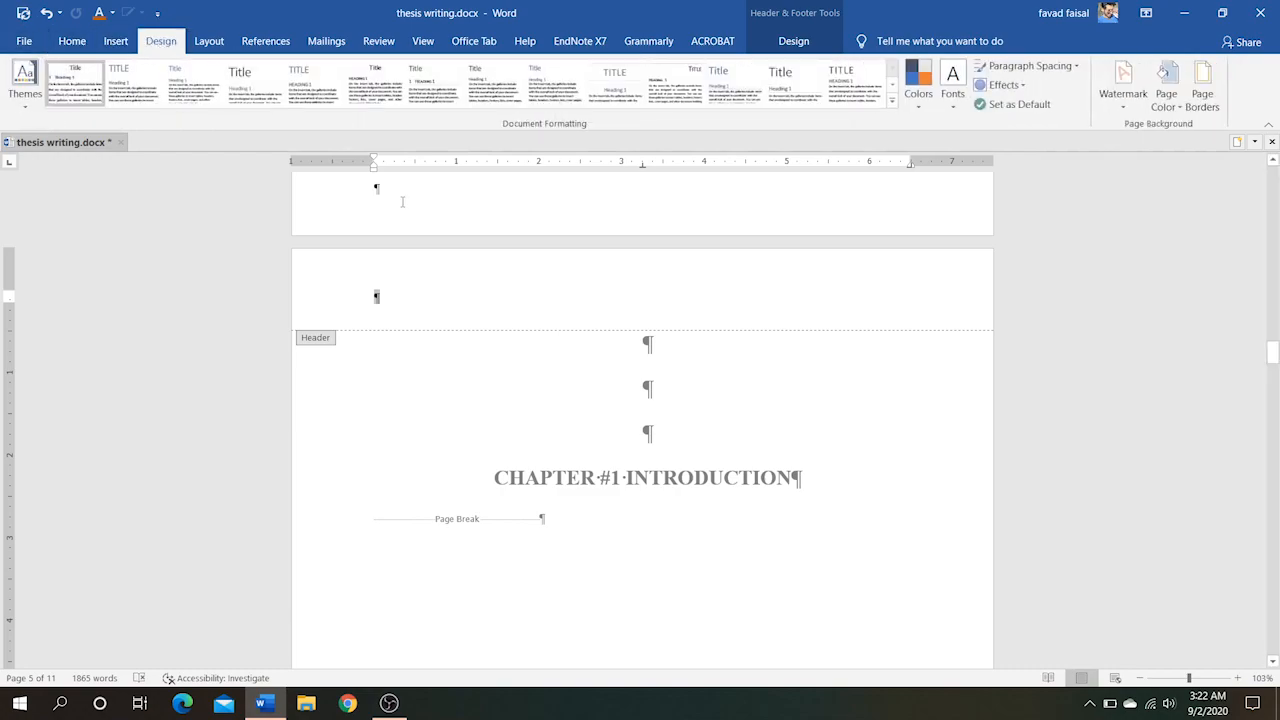
pyautogui.click(794, 41)
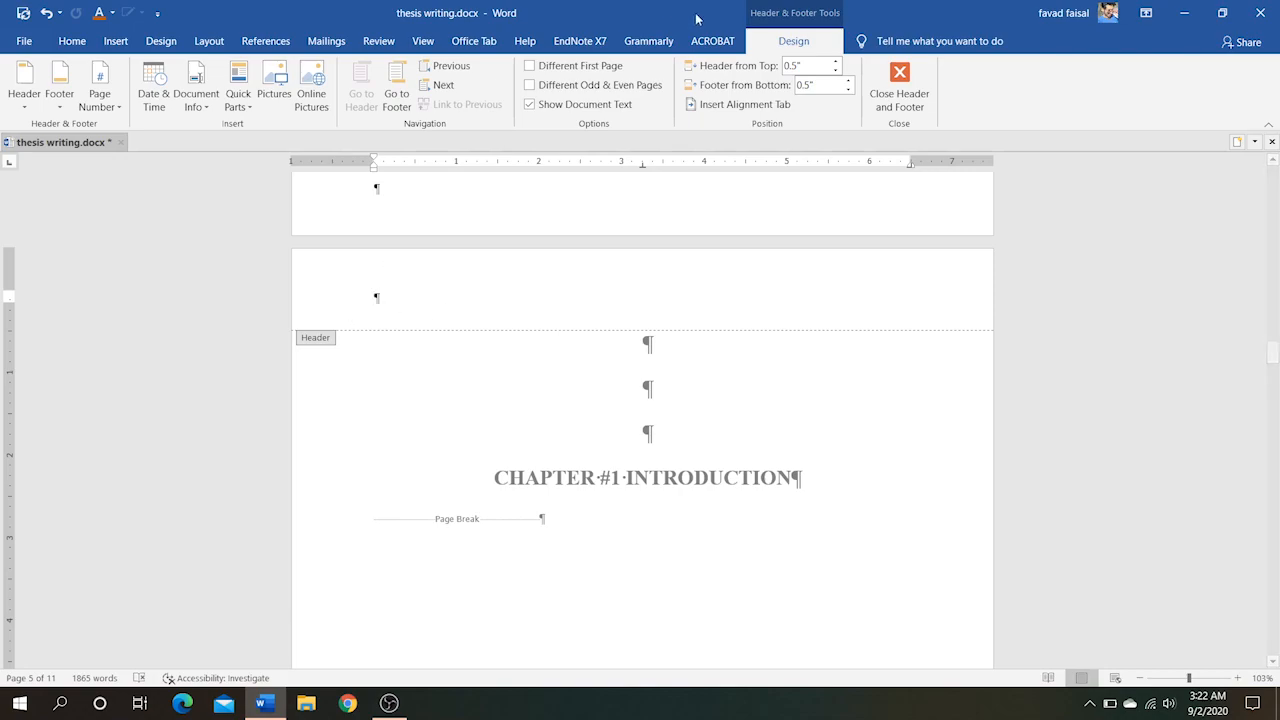
pyautogui.click(197, 108)
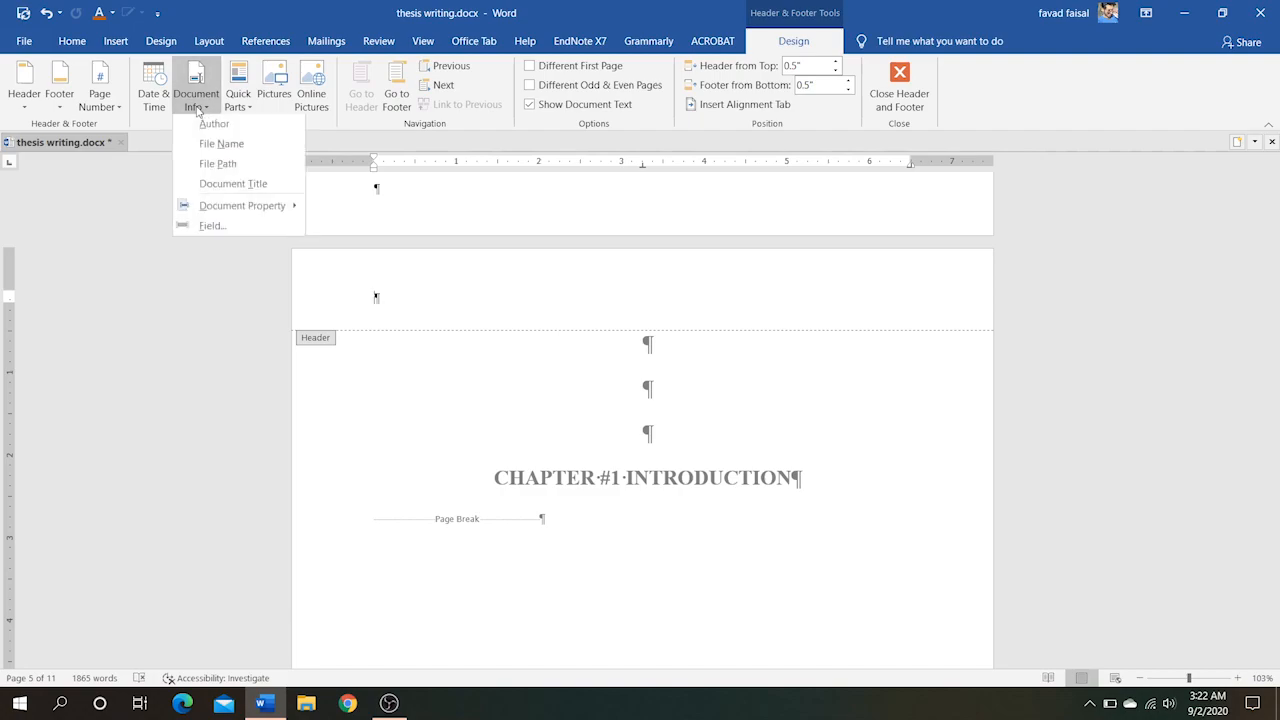
pyautogui.click(216, 225)
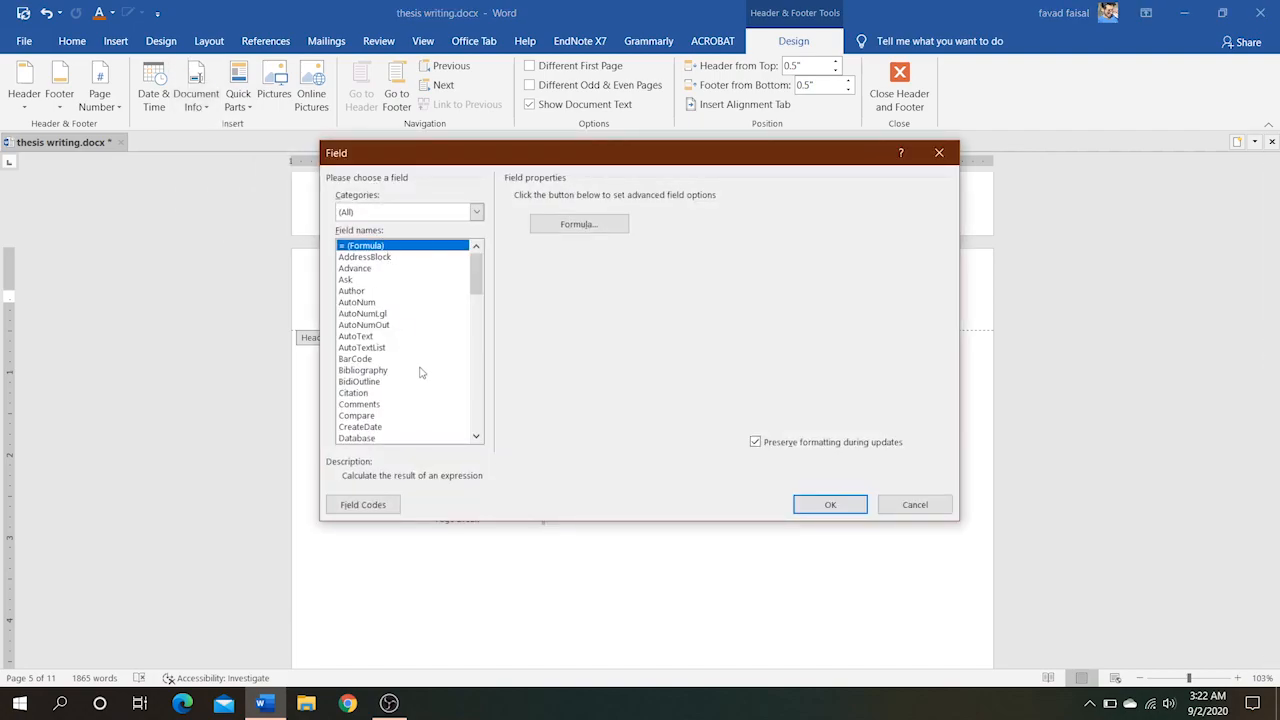
pyautogui.scroll(-20, 420, 372)
pyautogui.scroll(-1, 420, 372)
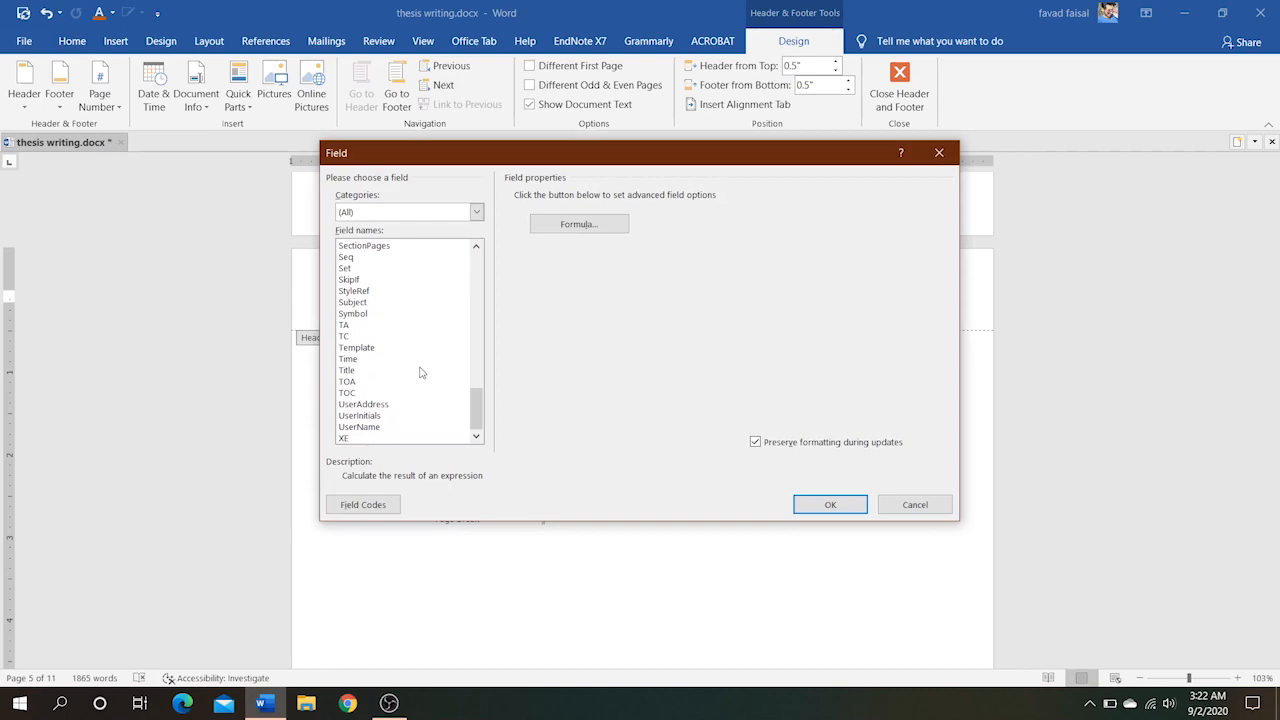
pyautogui.click(365, 292)
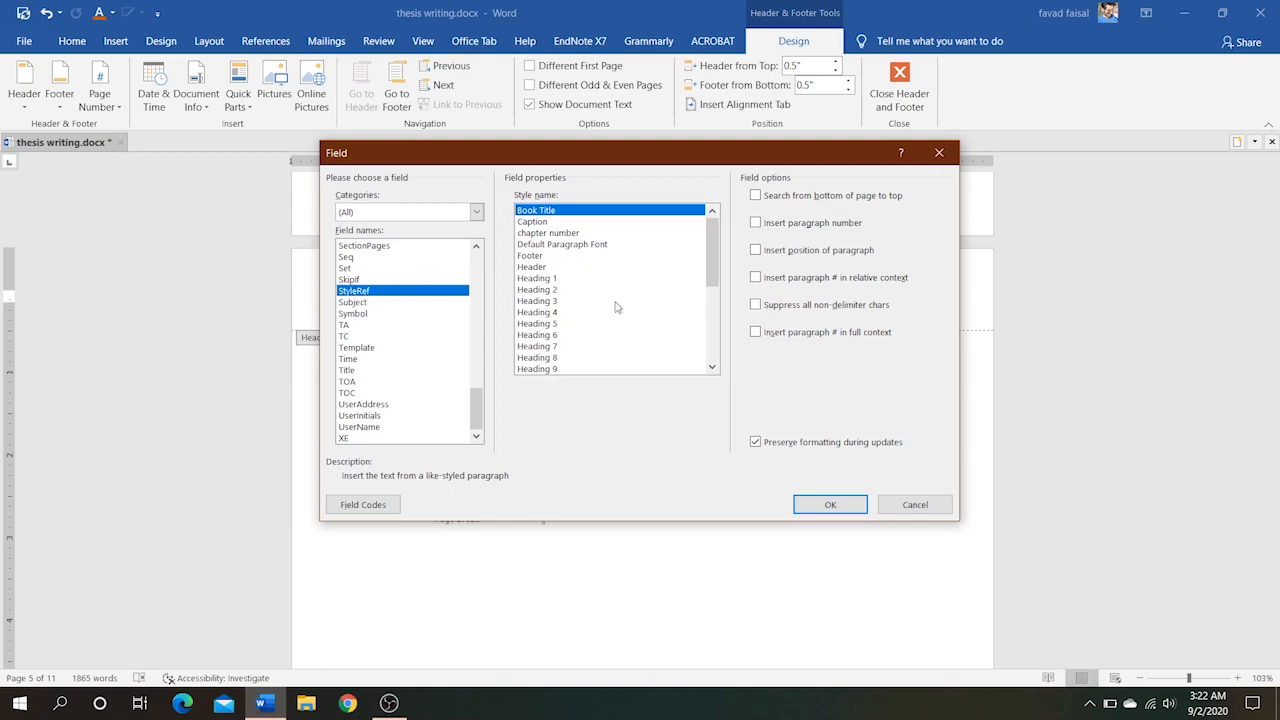
pyautogui.click(560, 233)
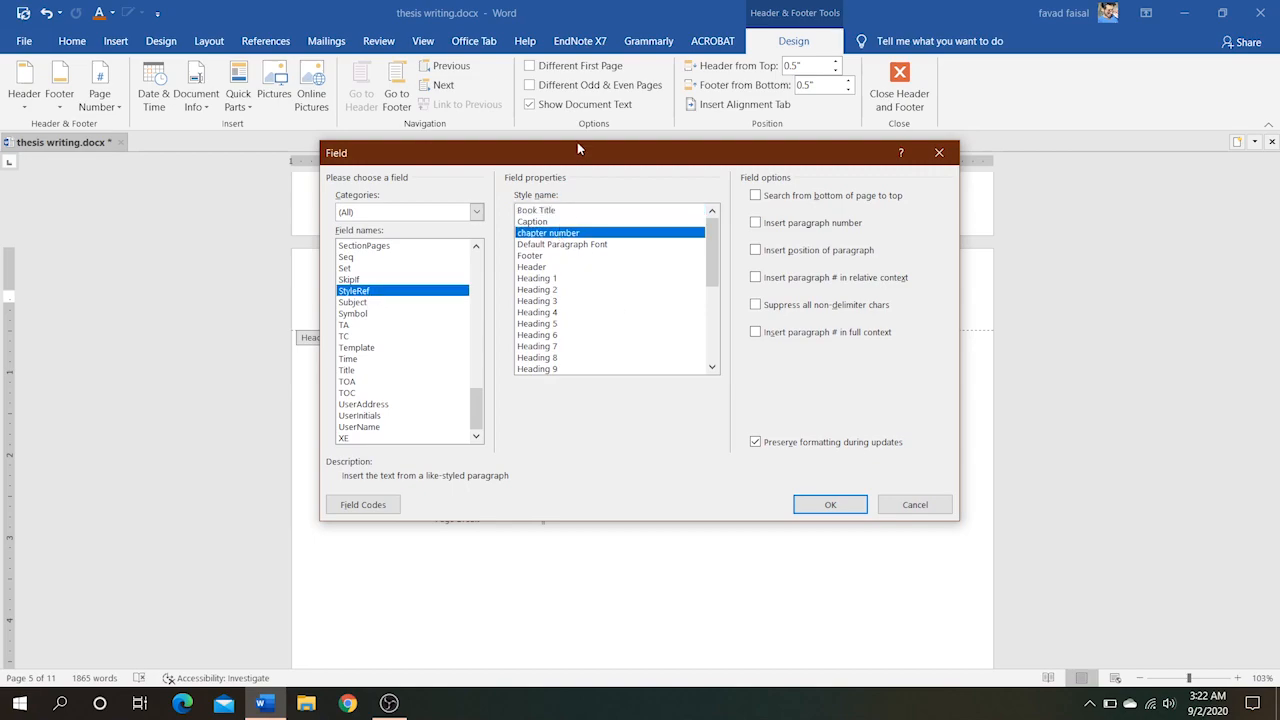
pyautogui.moveTo(577, 152); pyautogui.dragTo(921, 187)
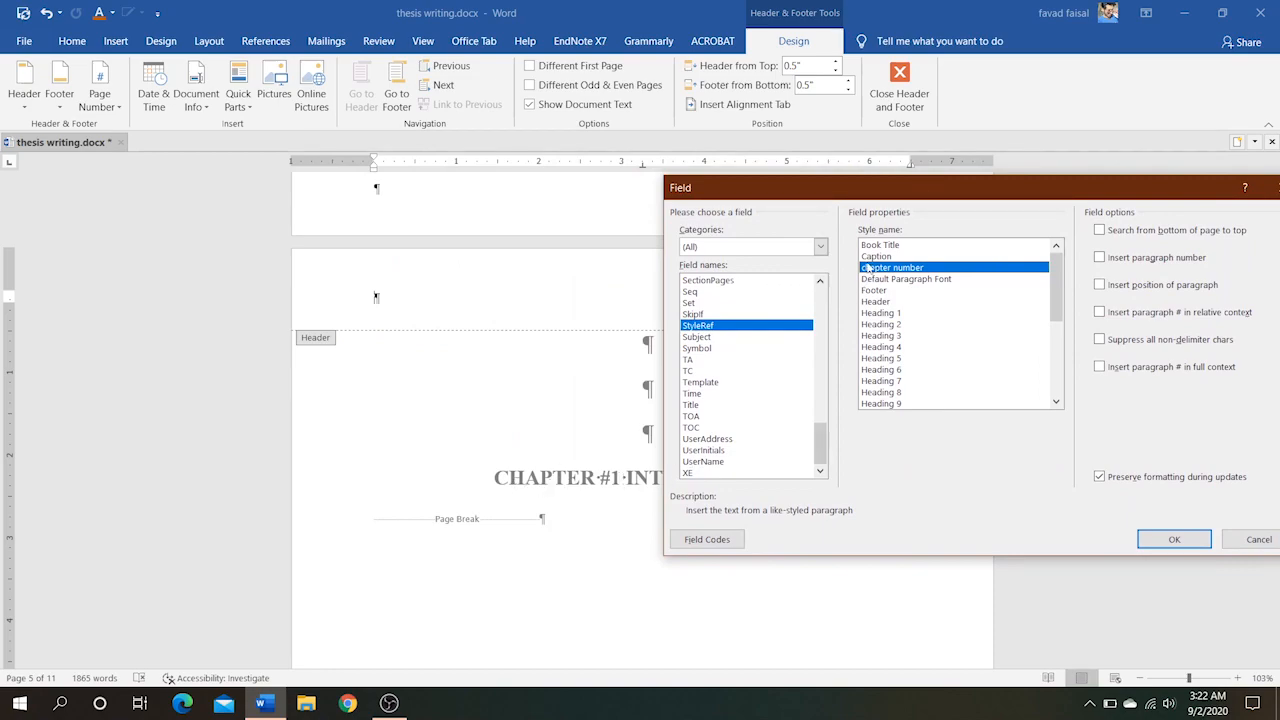
pyautogui.click(1171, 540)
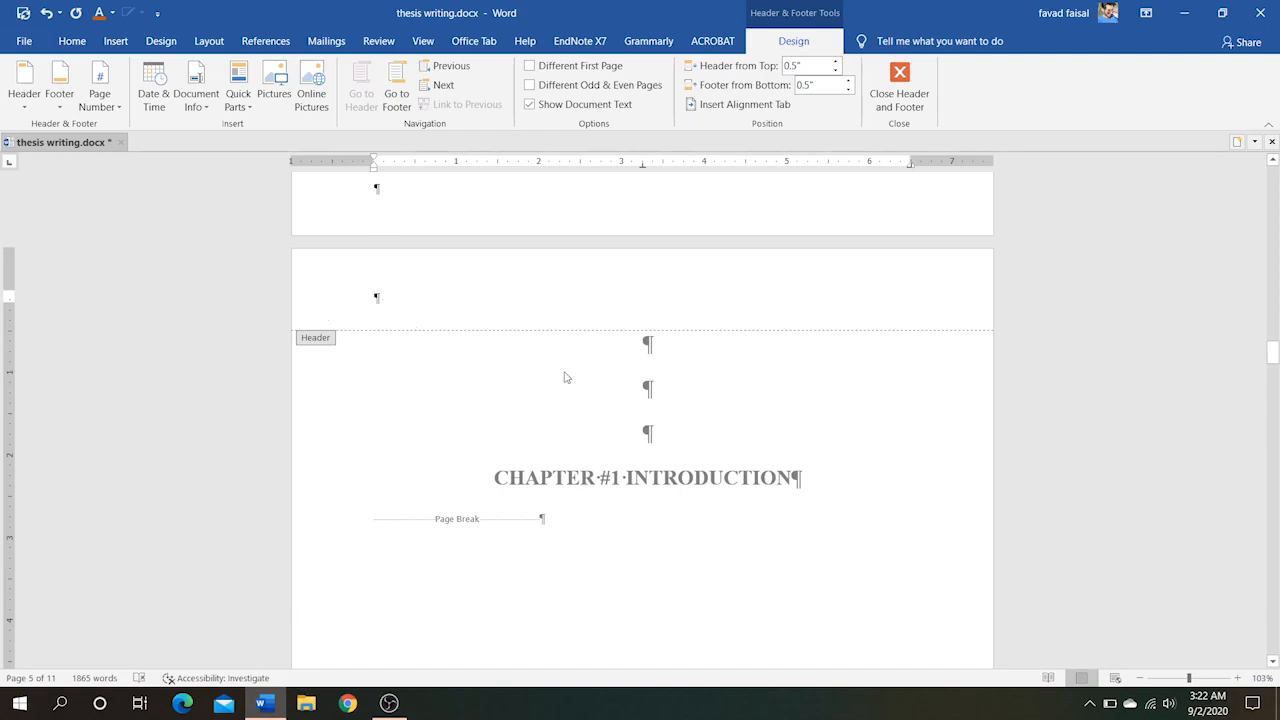
# - Leave the header and clear all formatting from the three empty paragraphs above the "CHAPTER #1 INTRODUCTION" title
pyautogui.scroll(-1, 633, 376)
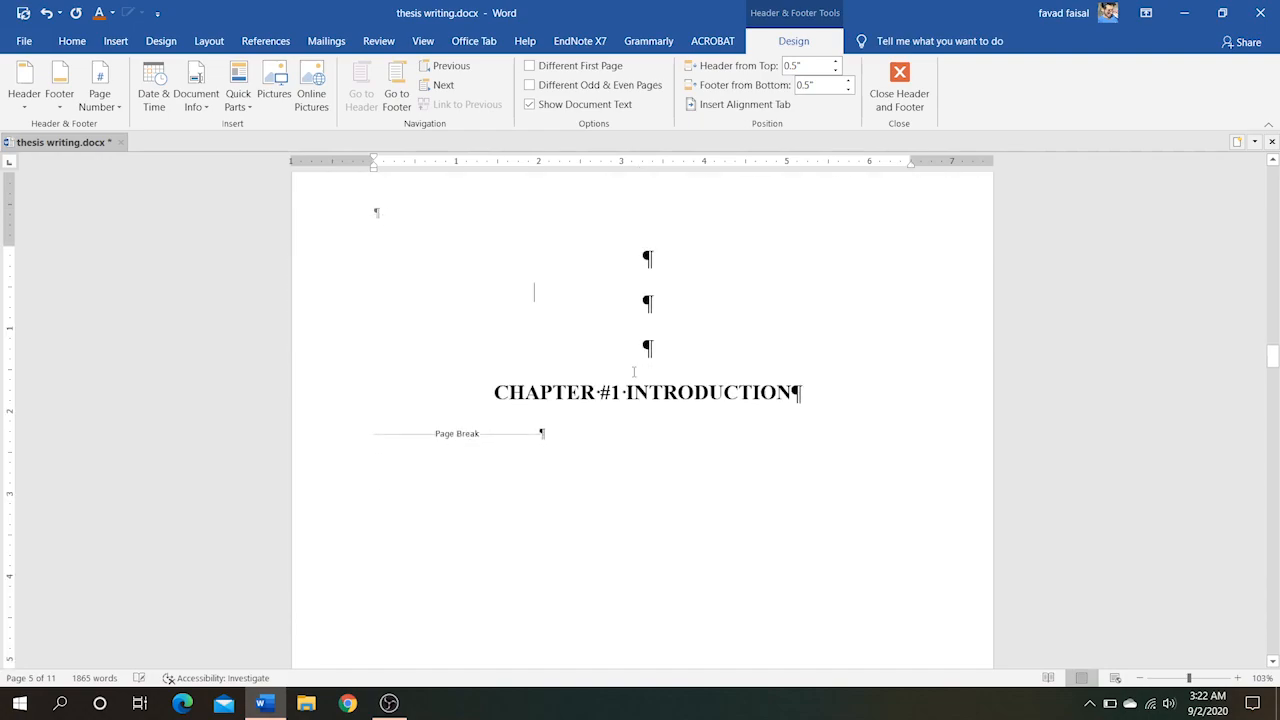
pyautogui.doubleClick(633, 376)
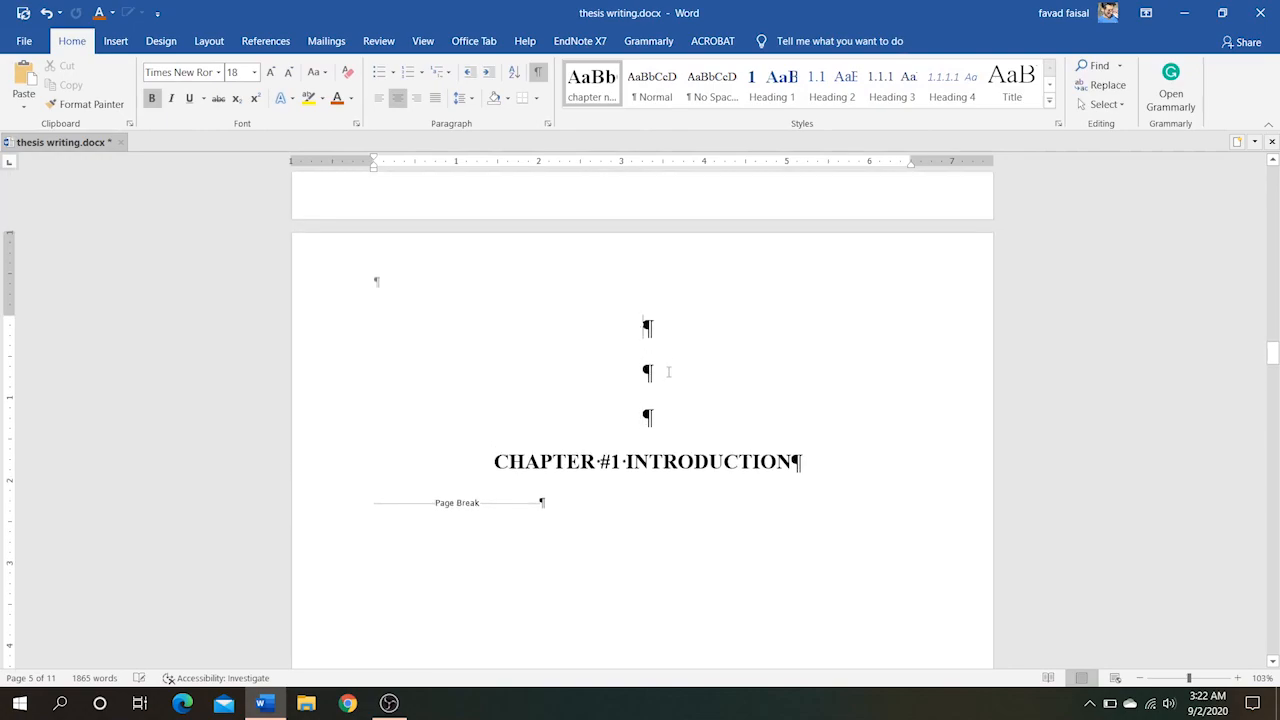
pyautogui.keyDown('shift'); pyautogui.click(686, 427); pyautogui.keyUp('shift')
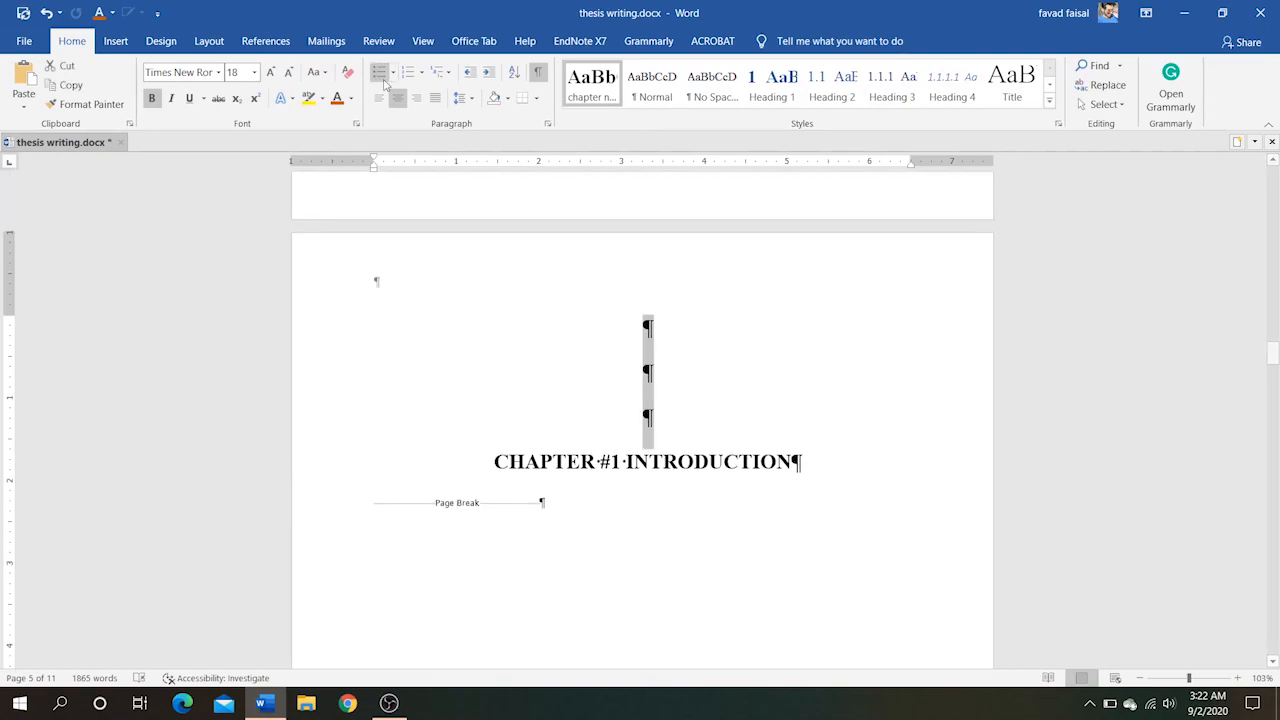
pyautogui.click(347, 73)
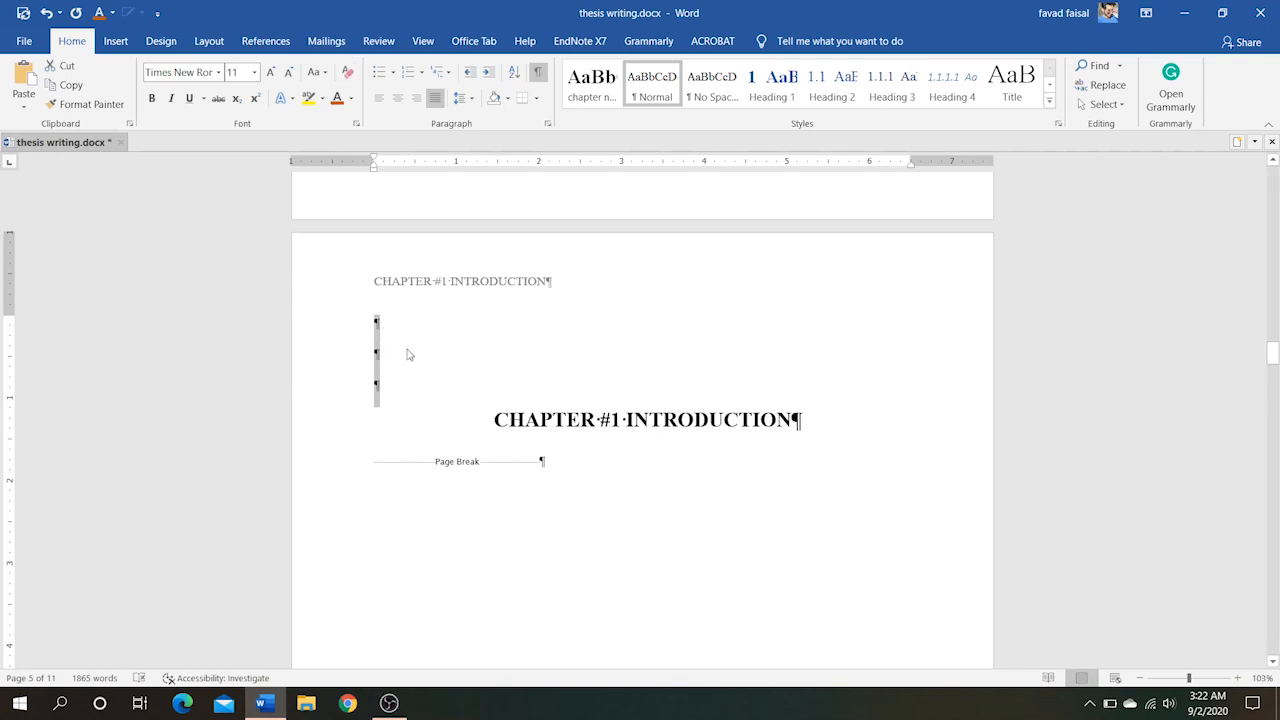
# - Reset the three empty paragraphs above the "Chapter#2 Methodology" title to the Normal style
pyautogui.scroll(-1, 471, 387)
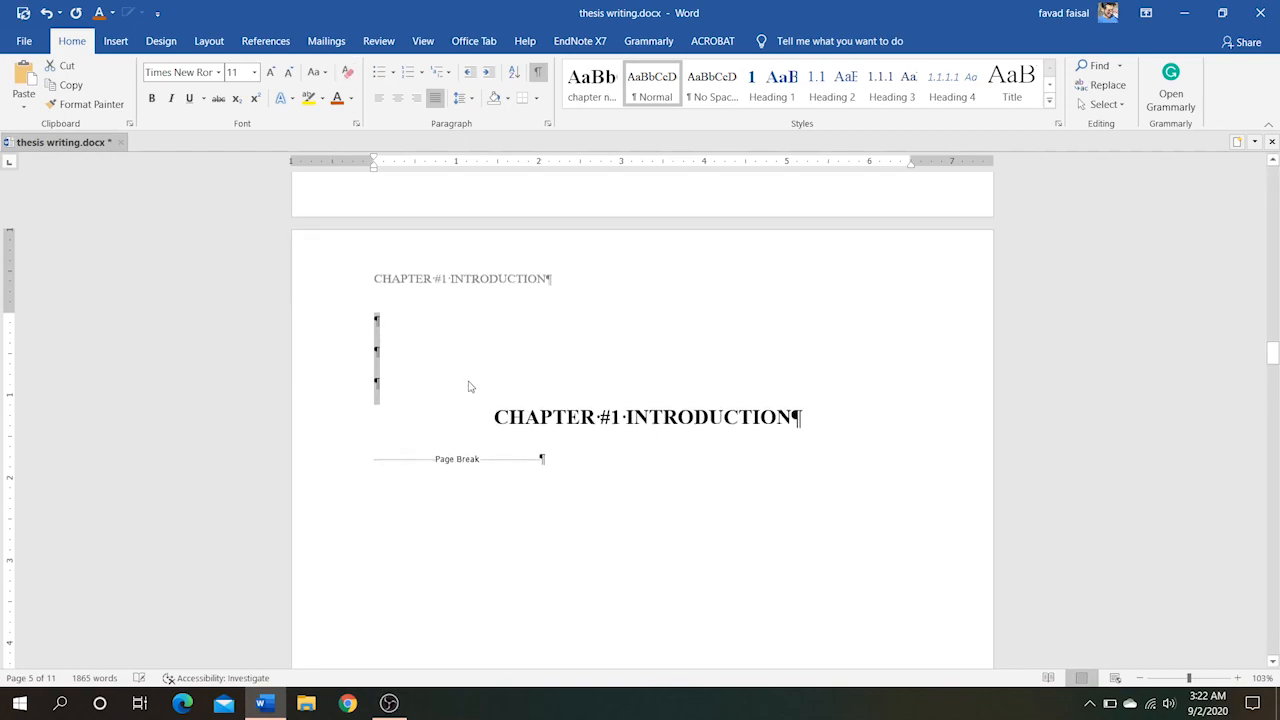
pyautogui.scroll(4, 470, 387)
pyautogui.scroll(-2, 470, 387)
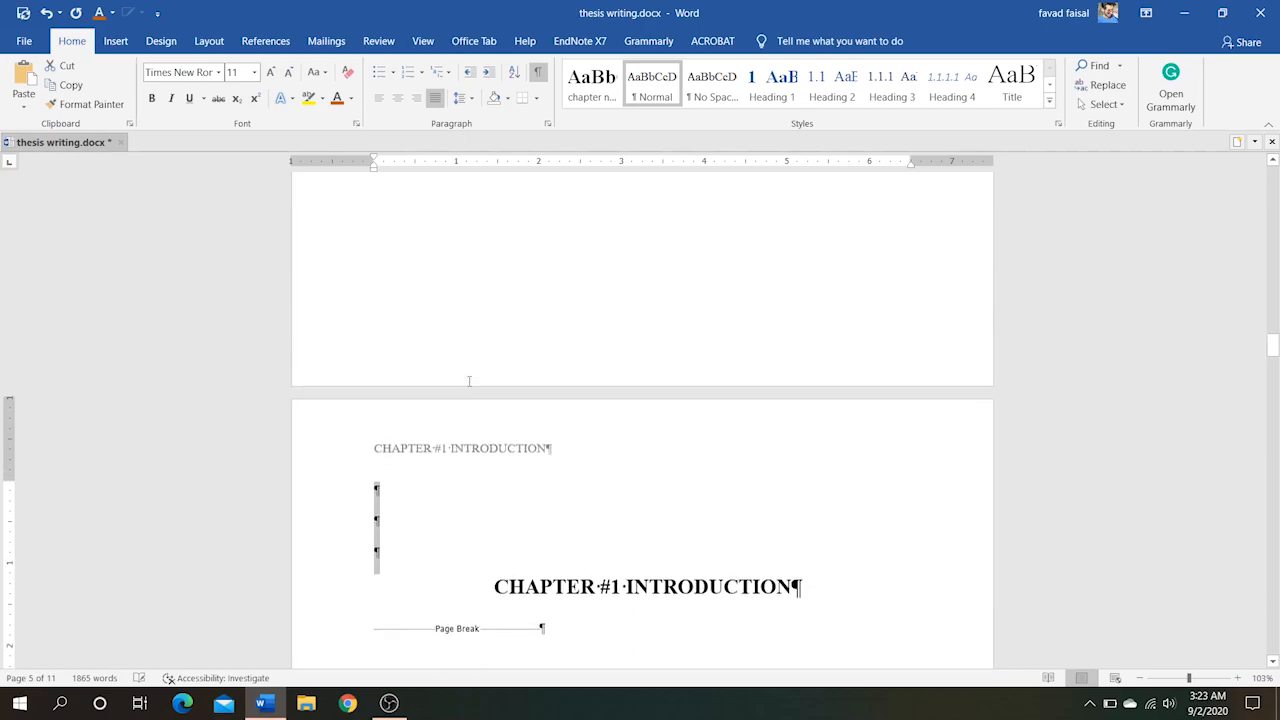
pyautogui.scroll(-20, 470, 387)
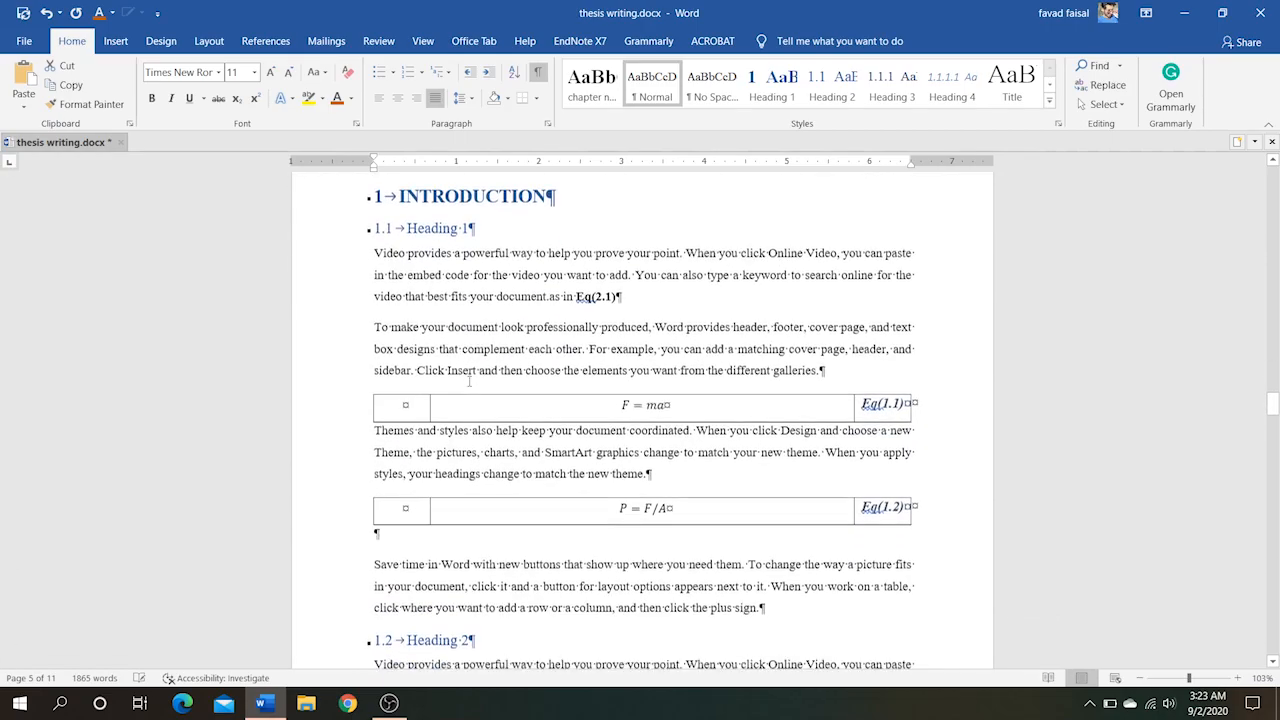
pyautogui.scroll(-15, 469, 381)
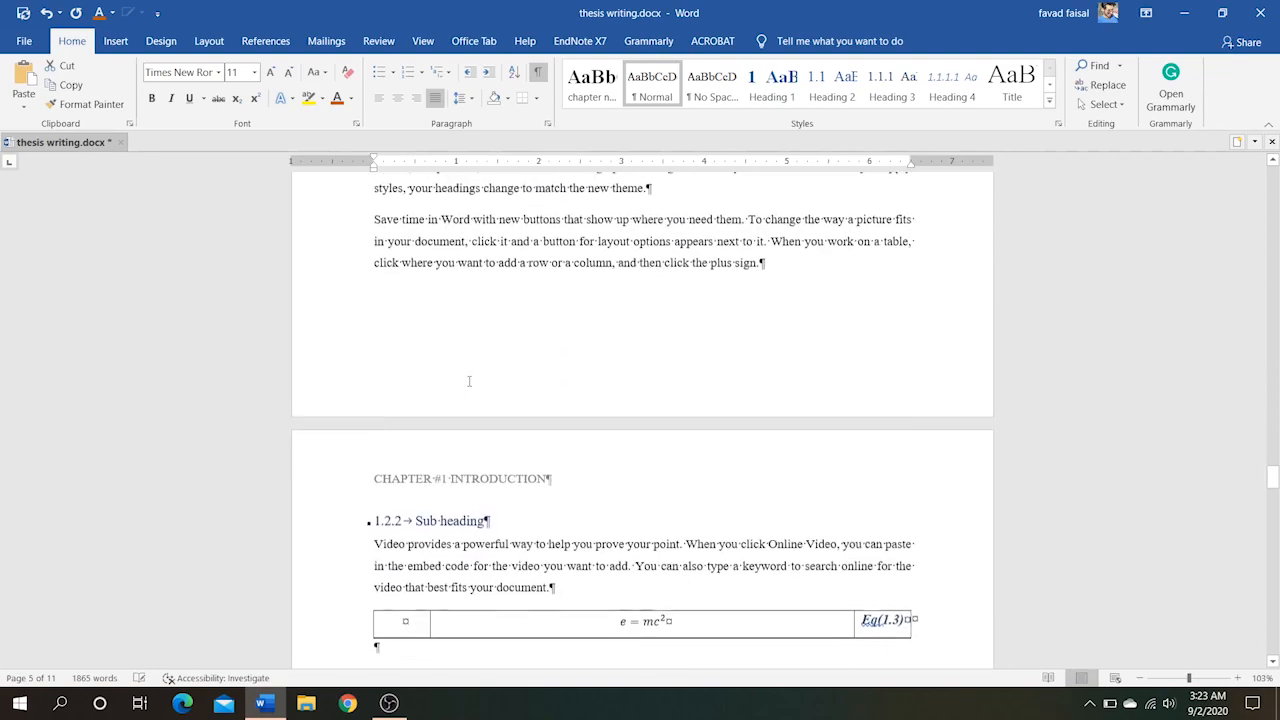
pyautogui.scroll(-10, 469, 381)
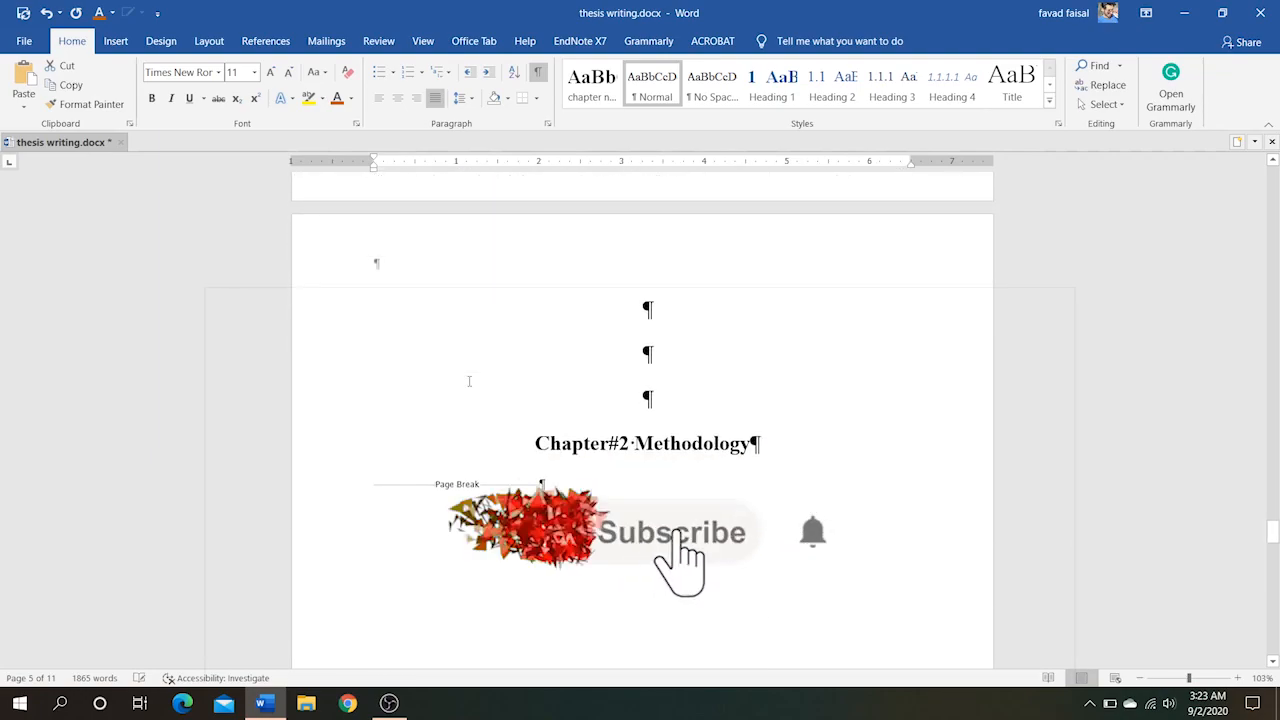
pyautogui.moveTo(645, 318); pyautogui.dragTo(652, 412)
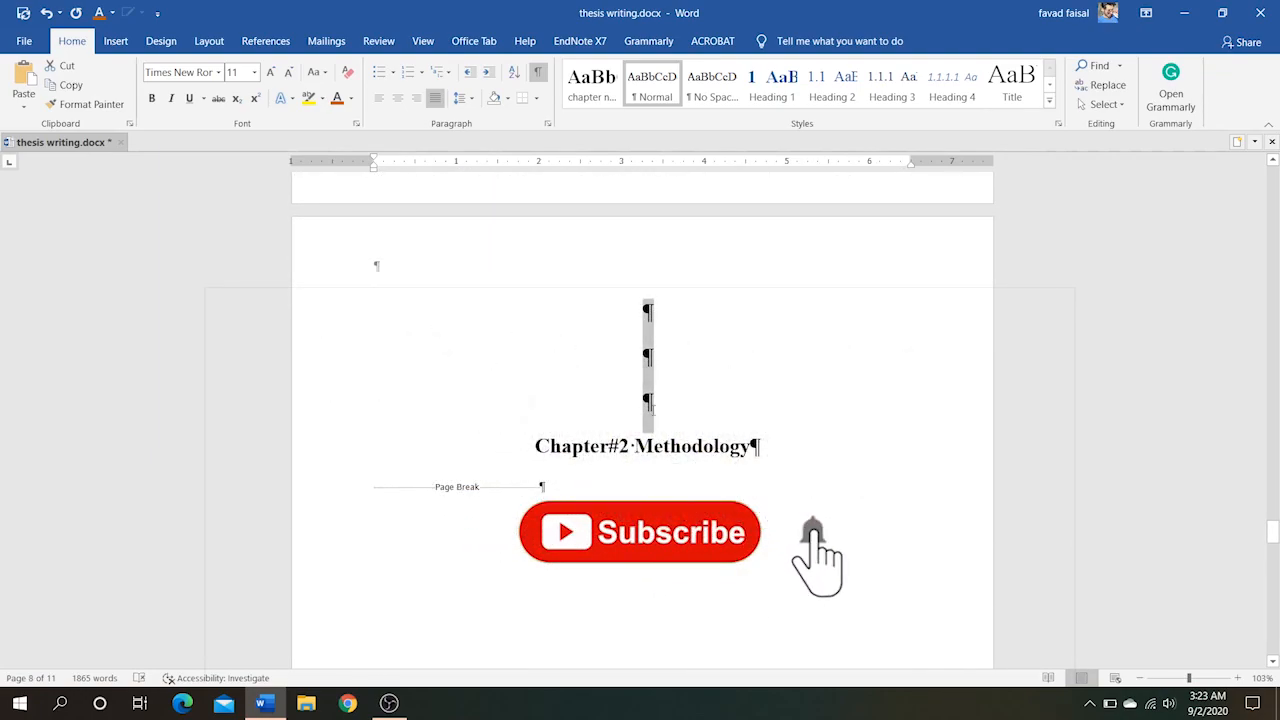
pyautogui.hotkey('ctrl', 'shift', 'n')
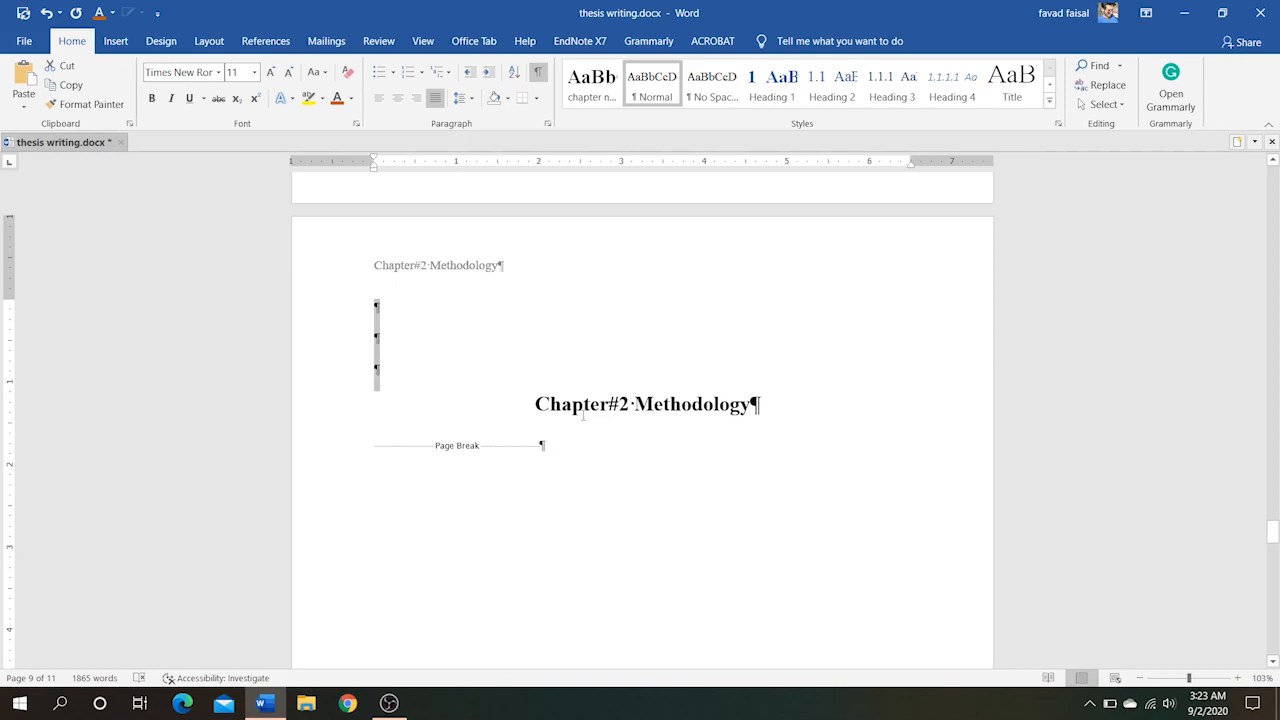
# - Open the header of the chapter 2 title page and make its chapter title text 12 pt and bold
pyautogui.click(381, 300)
pyautogui.scroll(-2, 490, 359)
pyautogui.scroll(1, 490, 359)
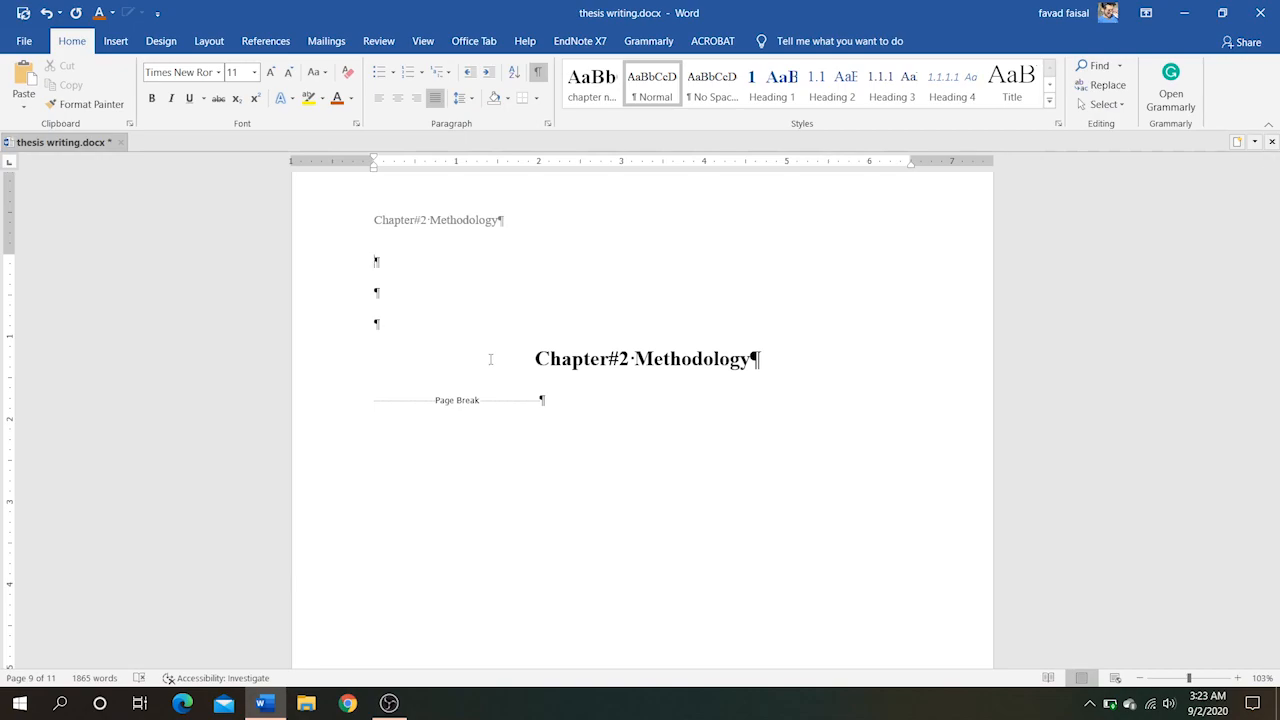
pyautogui.doubleClick(429, 227)
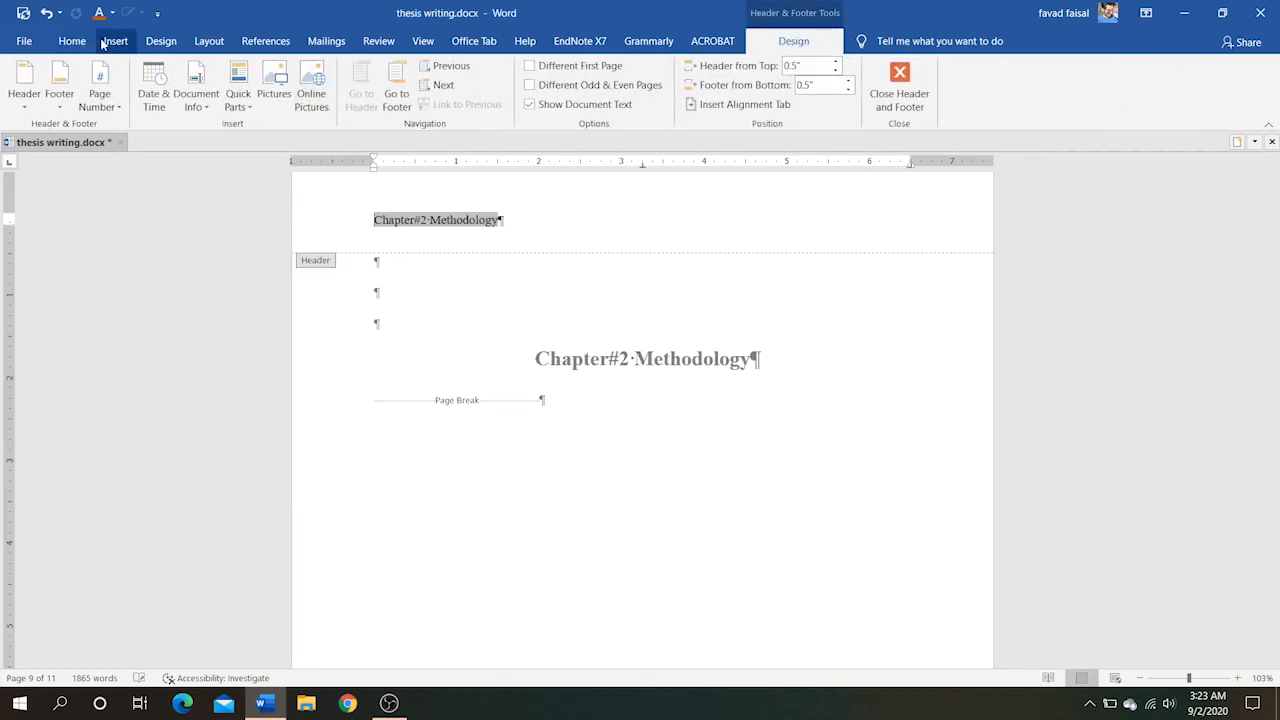
pyautogui.click(68, 41)
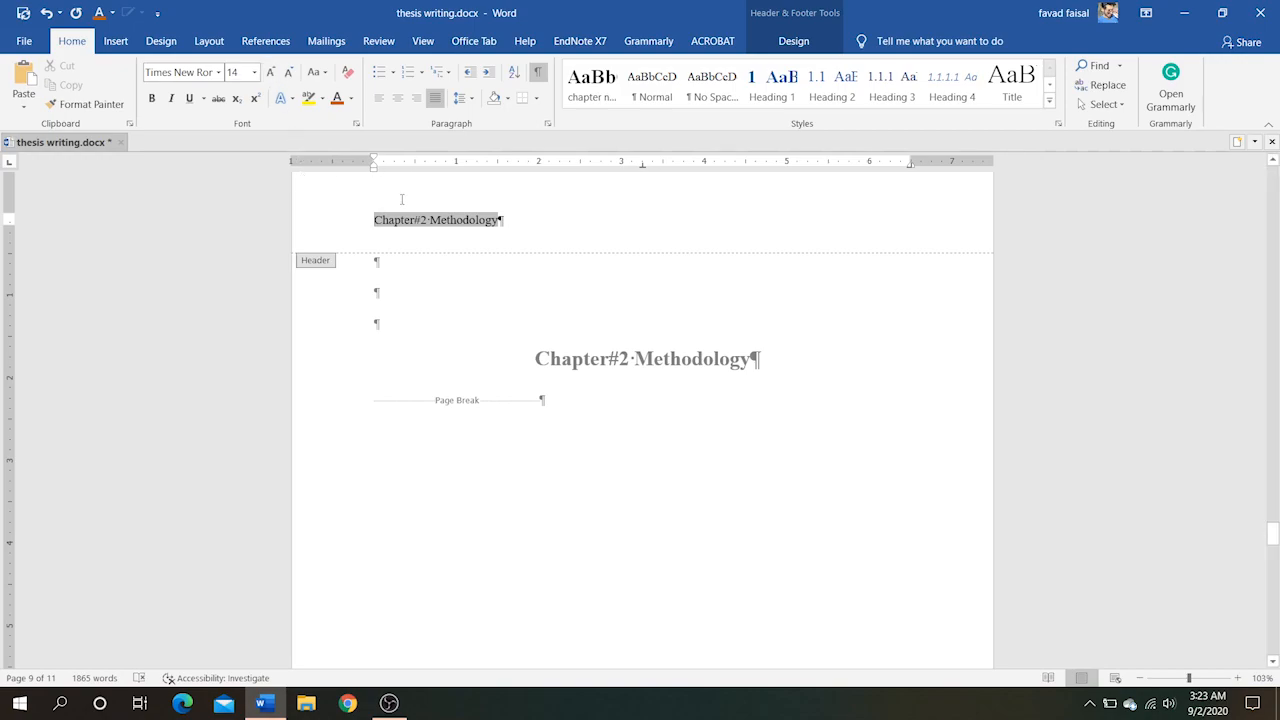
pyautogui.moveTo(372, 220); pyautogui.dragTo(500, 220)
pyautogui.click(271, 72)
pyautogui.click(273, 73)
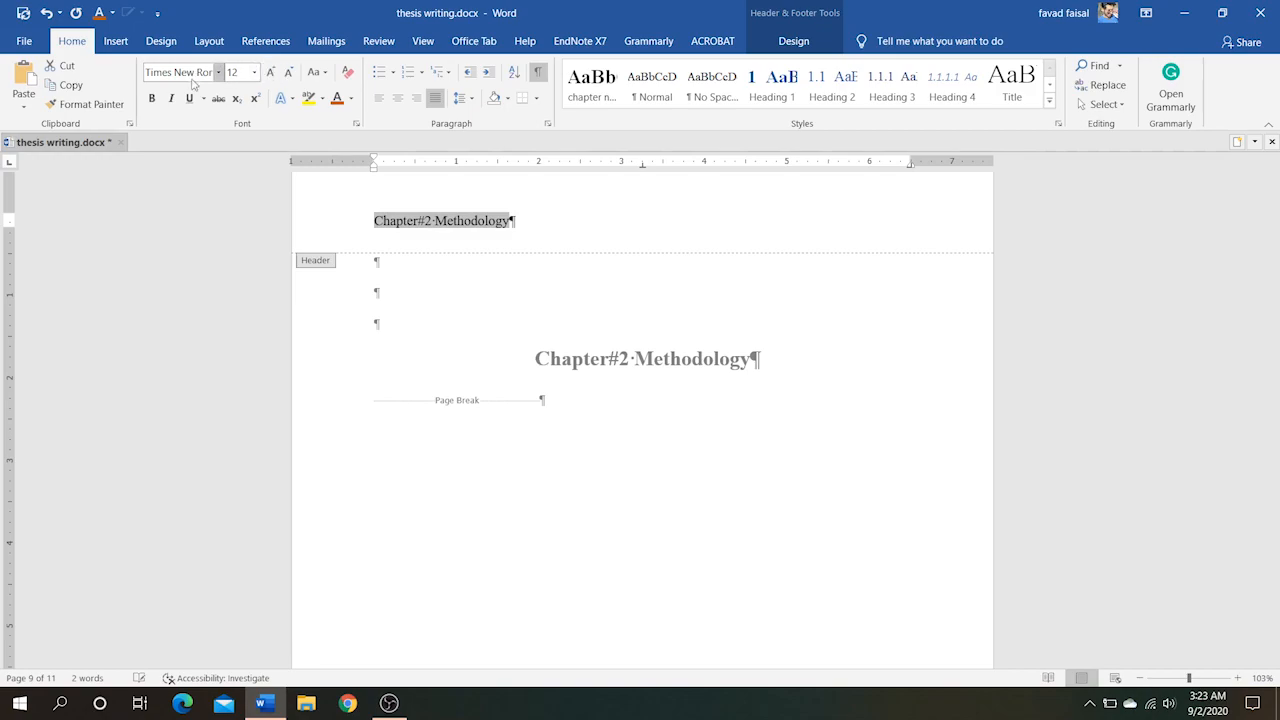
pyautogui.click(152, 98)
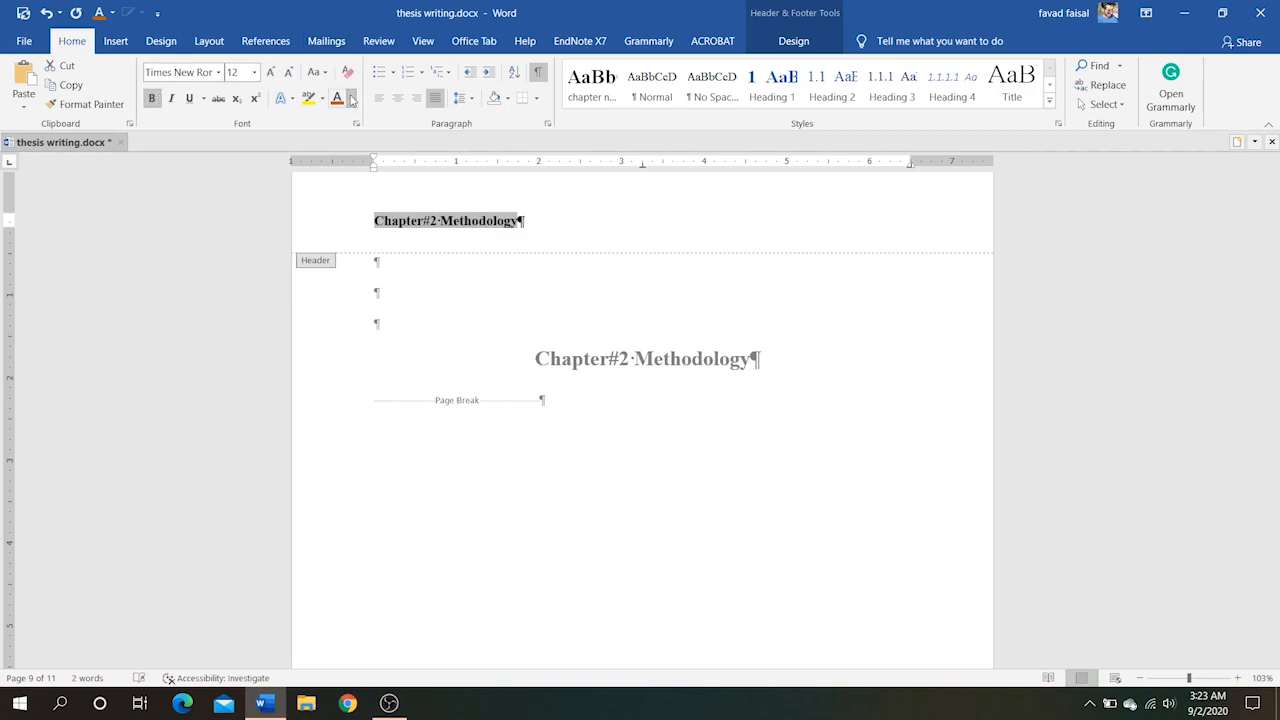
# - Color the header's chapter title dark orange, add a bottom border beneath it, and return to the document body
pyautogui.click(352, 99)
pyautogui.click(400, 215)
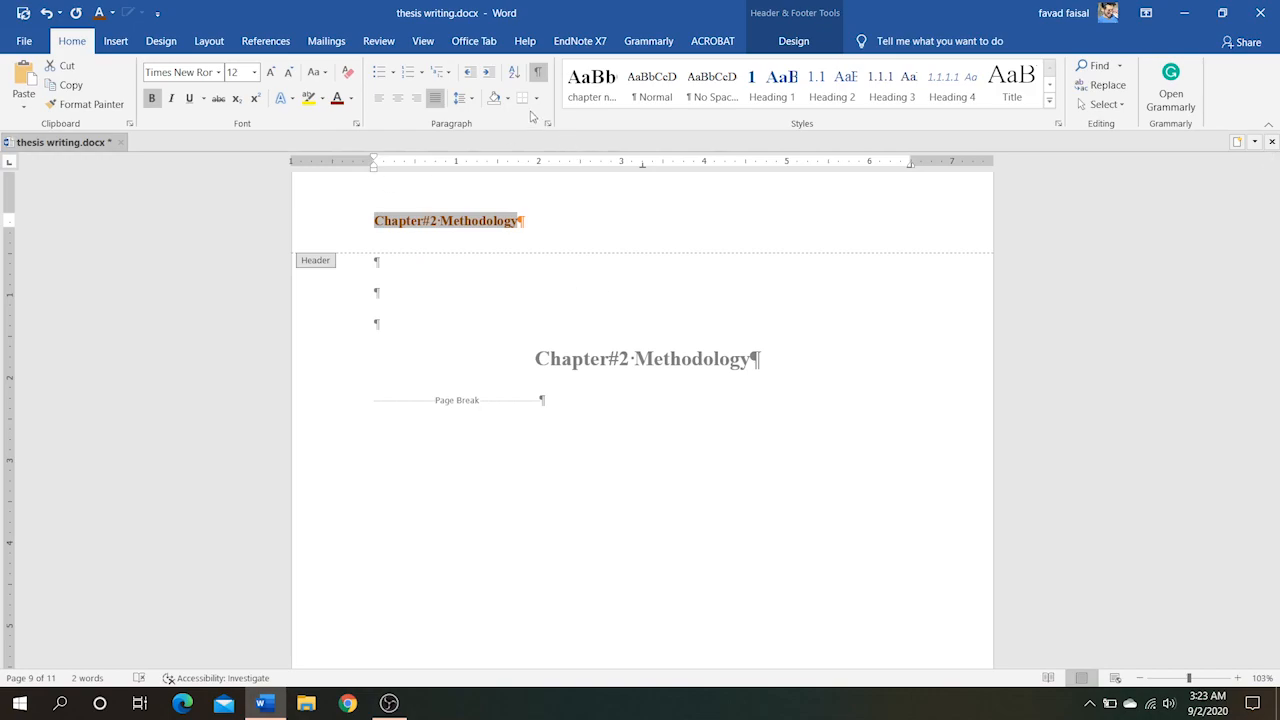
pyautogui.click(522, 100)
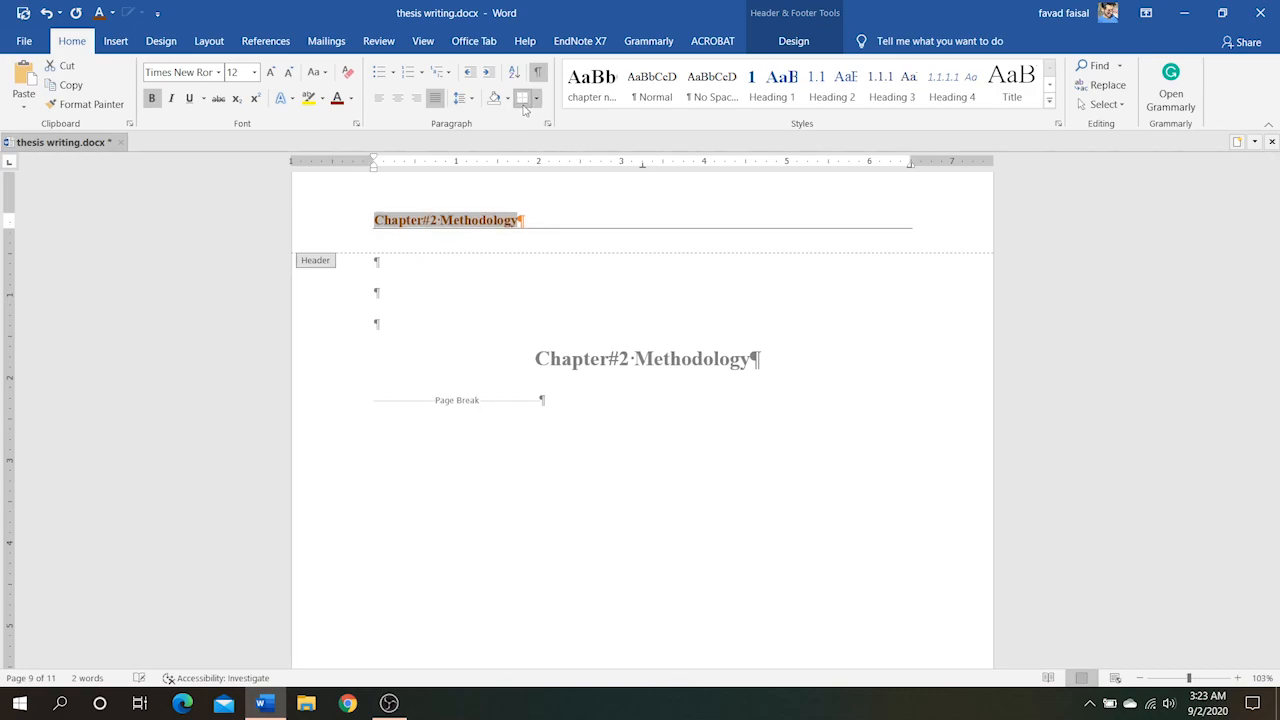
pyautogui.doubleClick(564, 278)
# - Check the formatted chapter headers on the pages of chapters 1 and 2
pyautogui.scroll(-2, 571, 271)
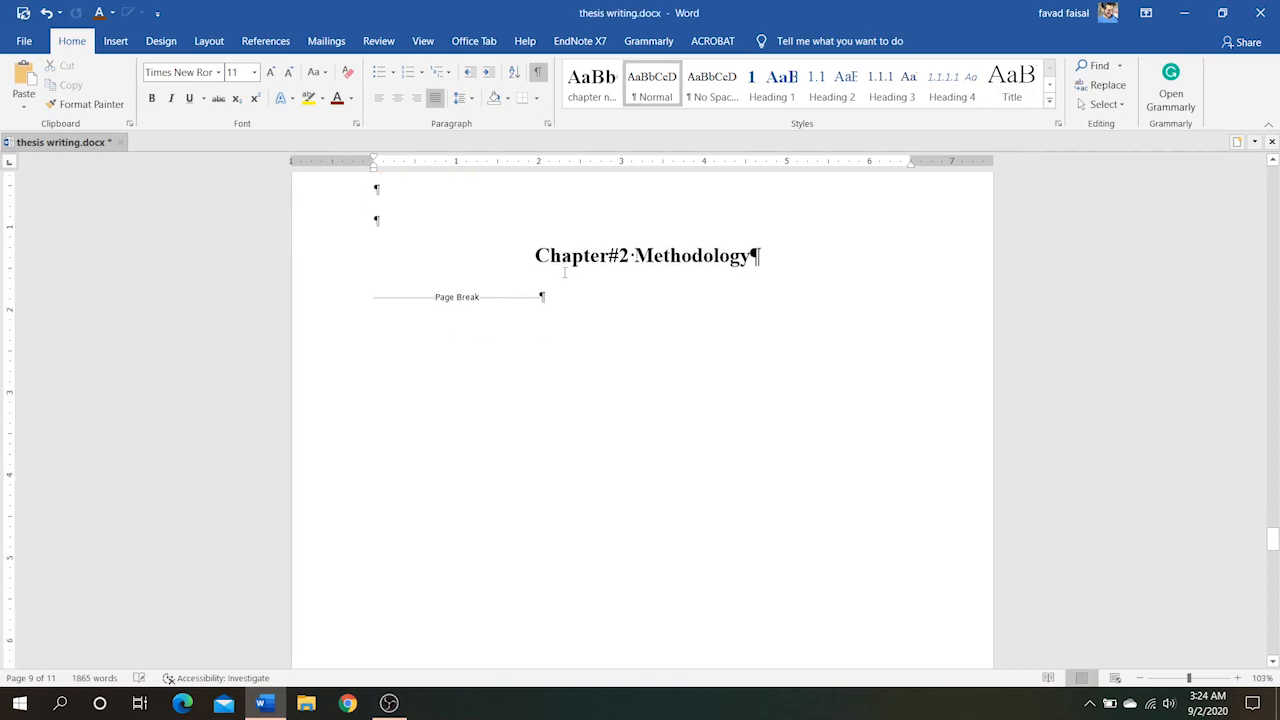
pyautogui.scroll(7, 565, 271)
pyautogui.scroll(20, 564, 271)
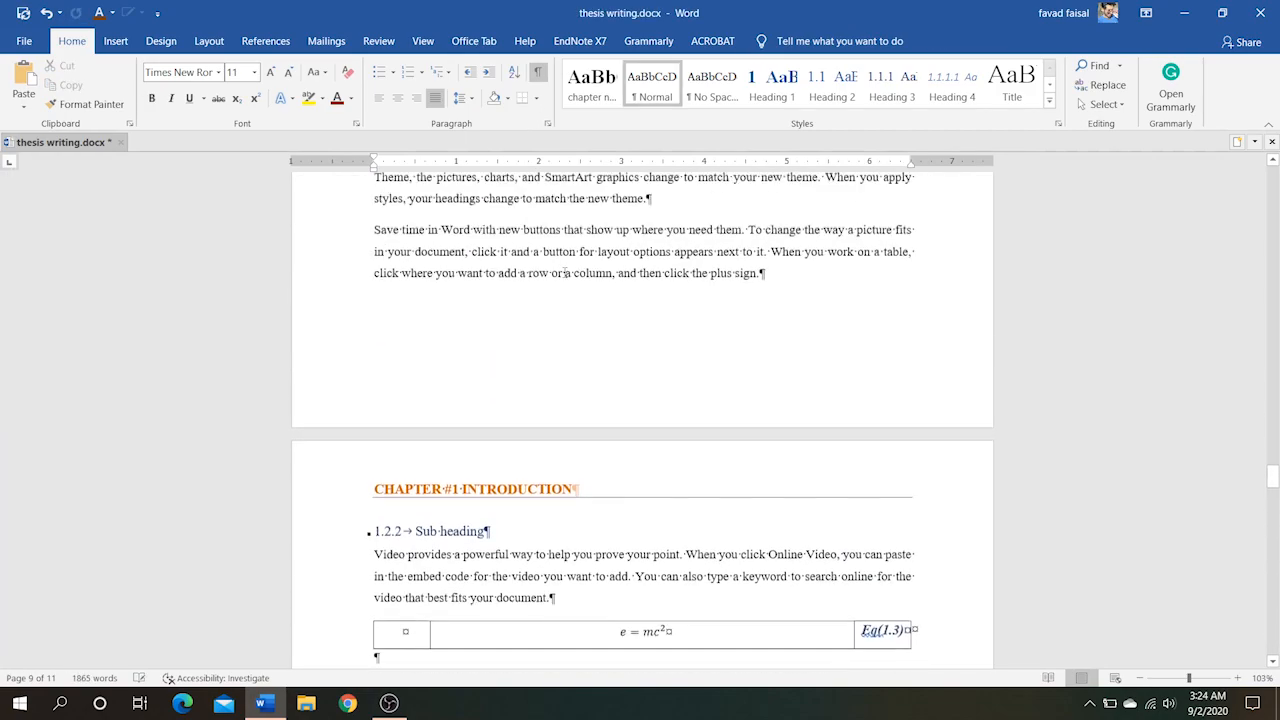
pyautogui.scroll(3, 564, 274)
pyautogui.scroll(-8, 565, 272)
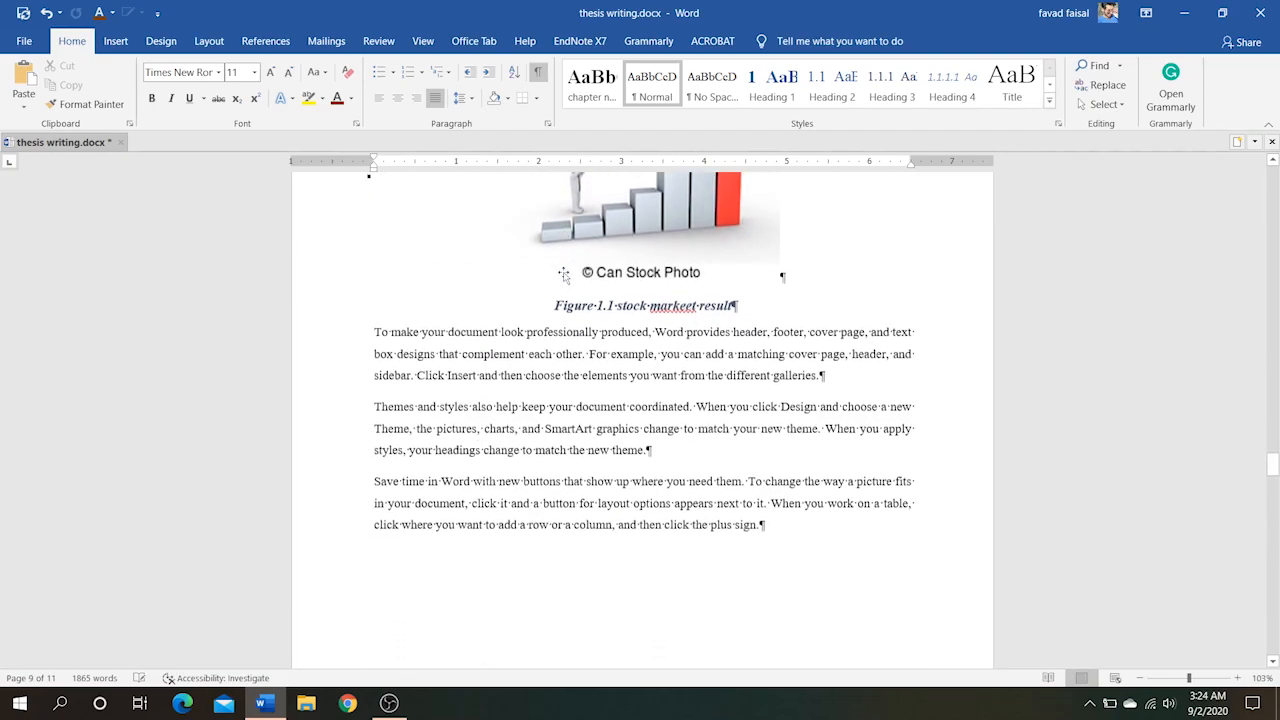
pyautogui.scroll(-1, 564, 272)
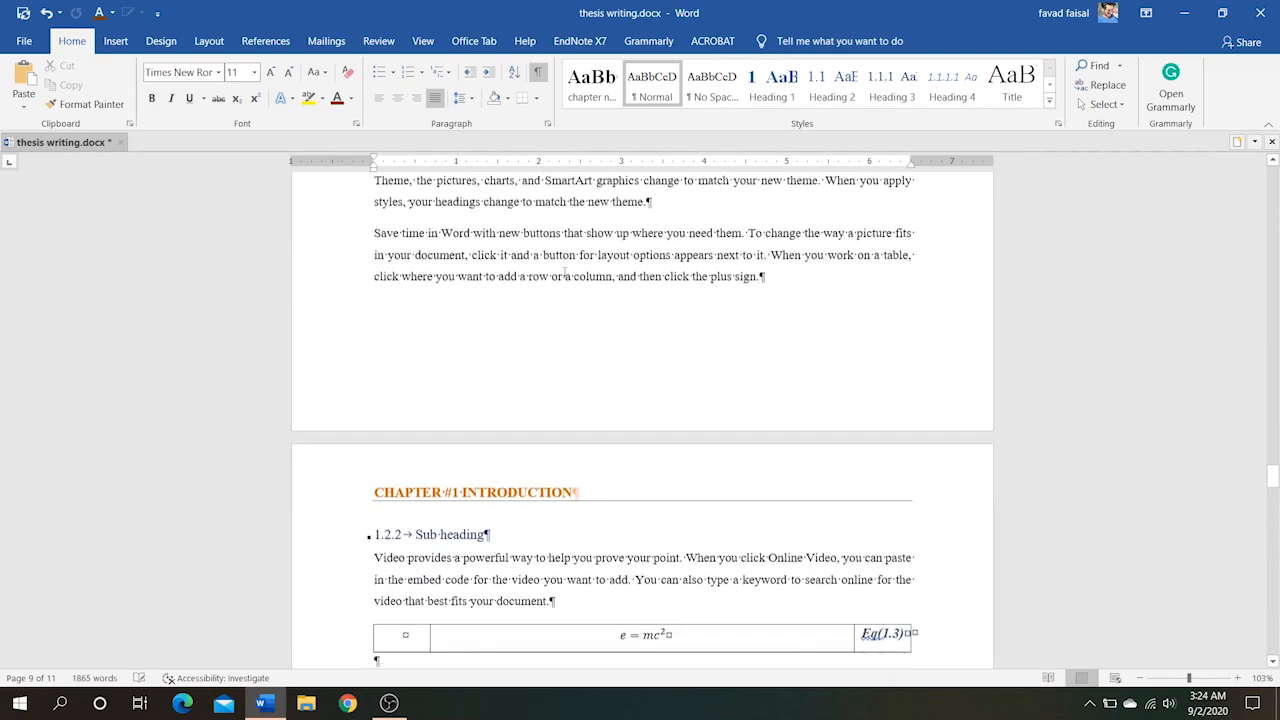
pyautogui.scroll(3, 564, 274)
pyautogui.scroll(-7, 565, 276)
pyautogui.scroll(-10, 564, 276)
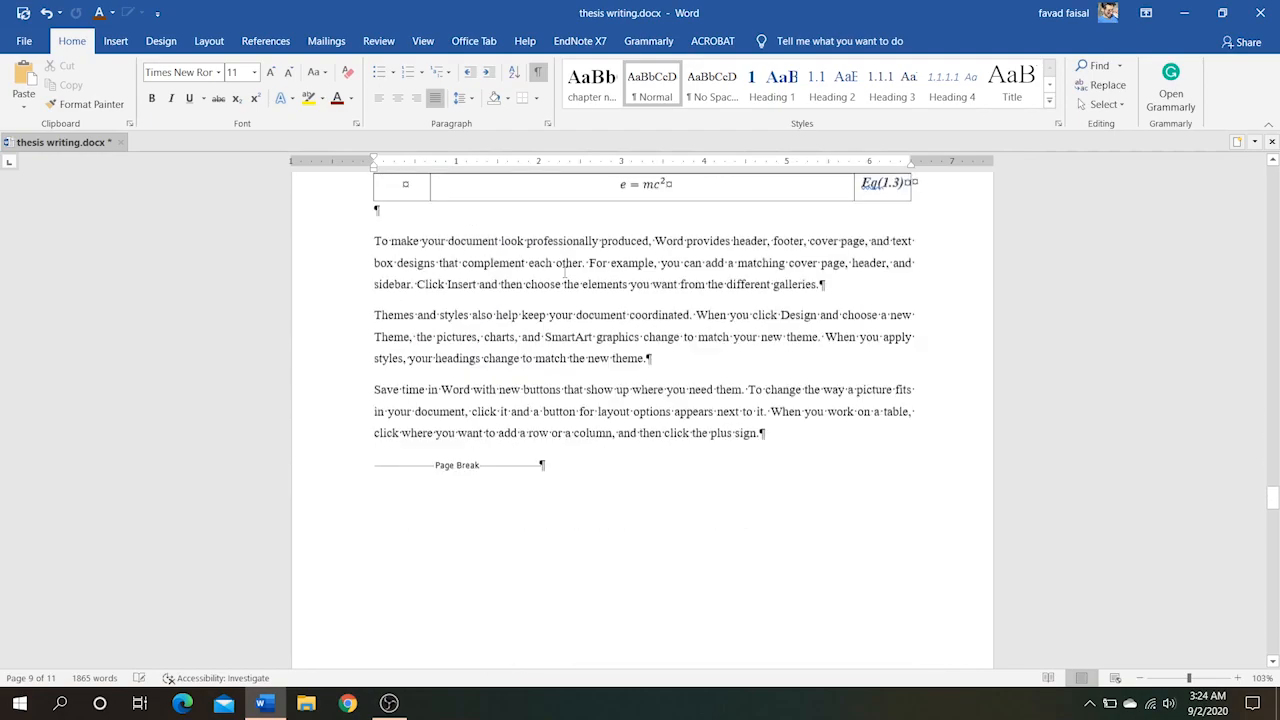
pyautogui.scroll(-10, 564, 272)
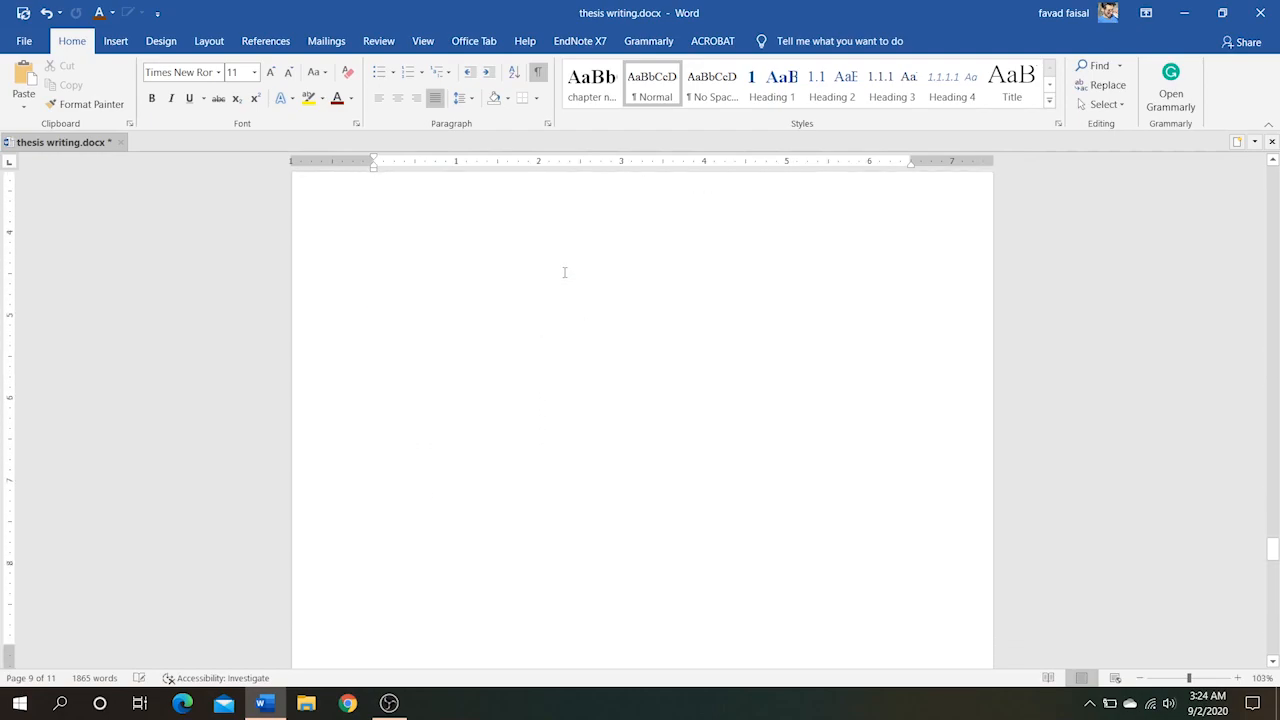
pyautogui.scroll(18, 564, 273)
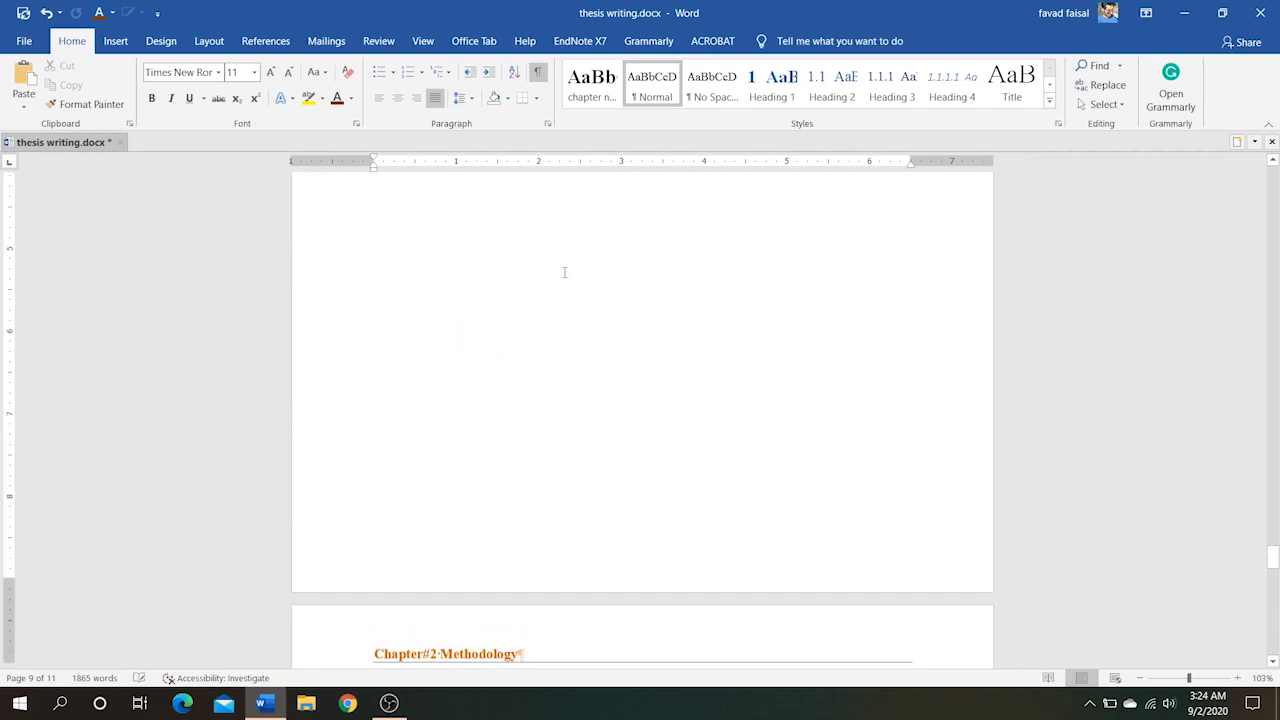
pyautogui.scroll(-16, 564, 272)
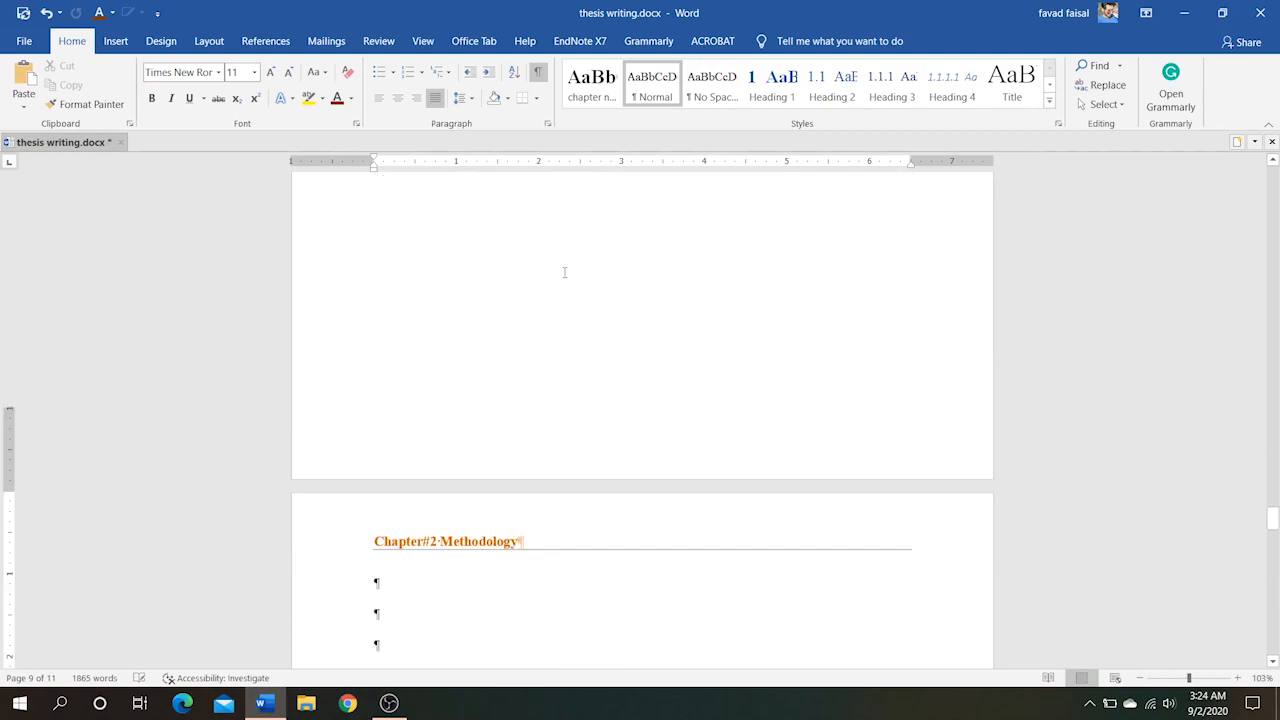
# - Change the section heading "2 Methodology" on the page after the chapter 2 title page to all capitals
pyautogui.scroll(-1, 564, 272)
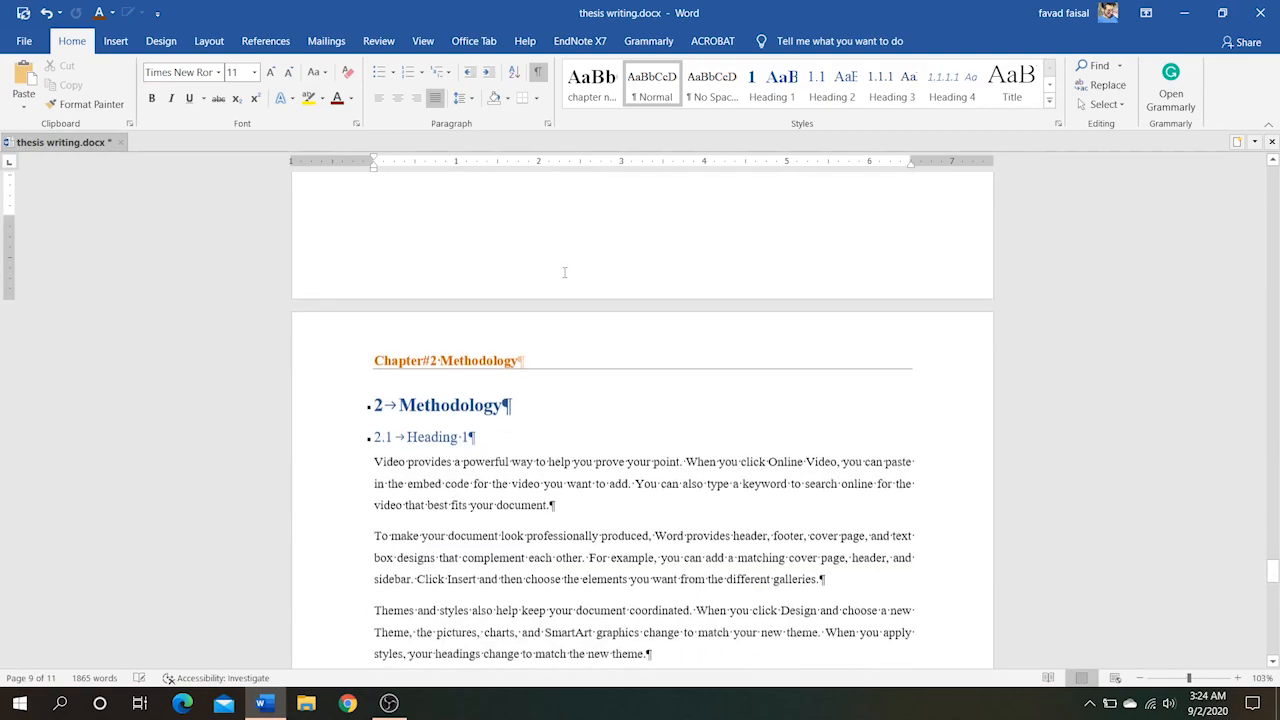
pyautogui.tripleClick(452, 405)
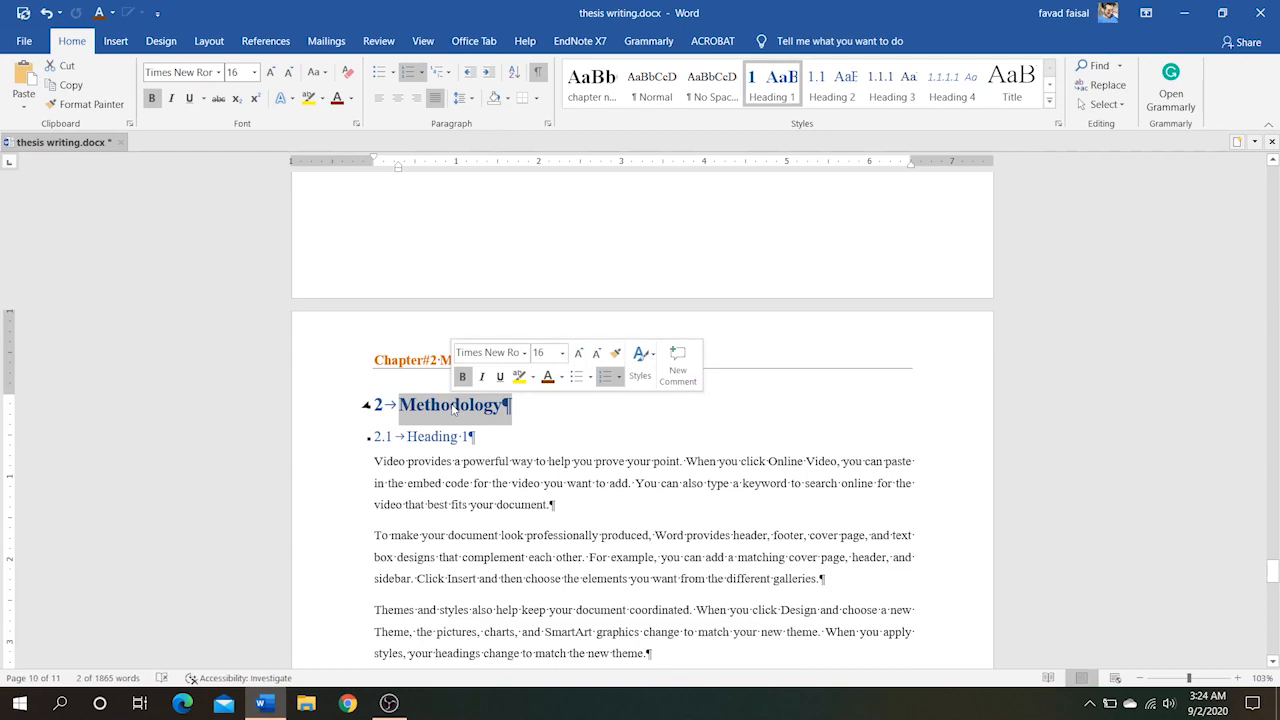
pyautogui.hotkey('ctrl', 'shift', 'a')
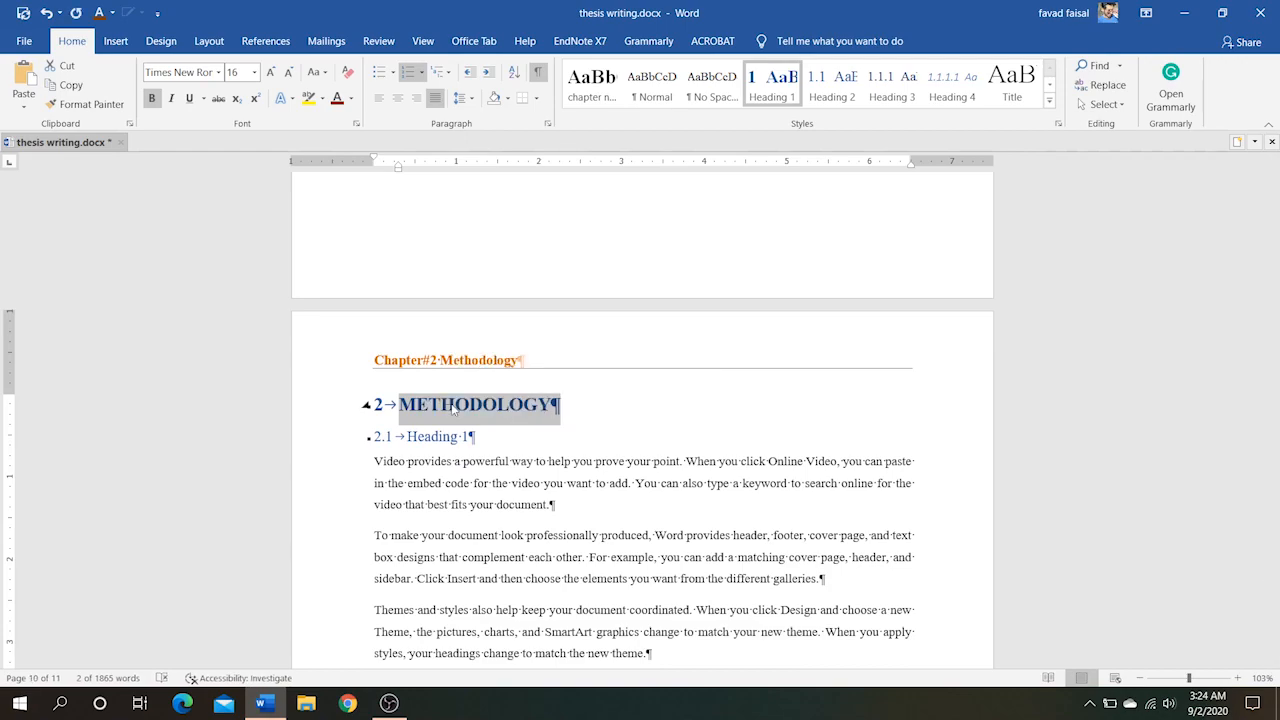
pyautogui.click(606, 422)
# - Try to update the chapter title field in the chapter 2 header so that it picks up the heading's capitals
pyautogui.doubleClick(543, 348)
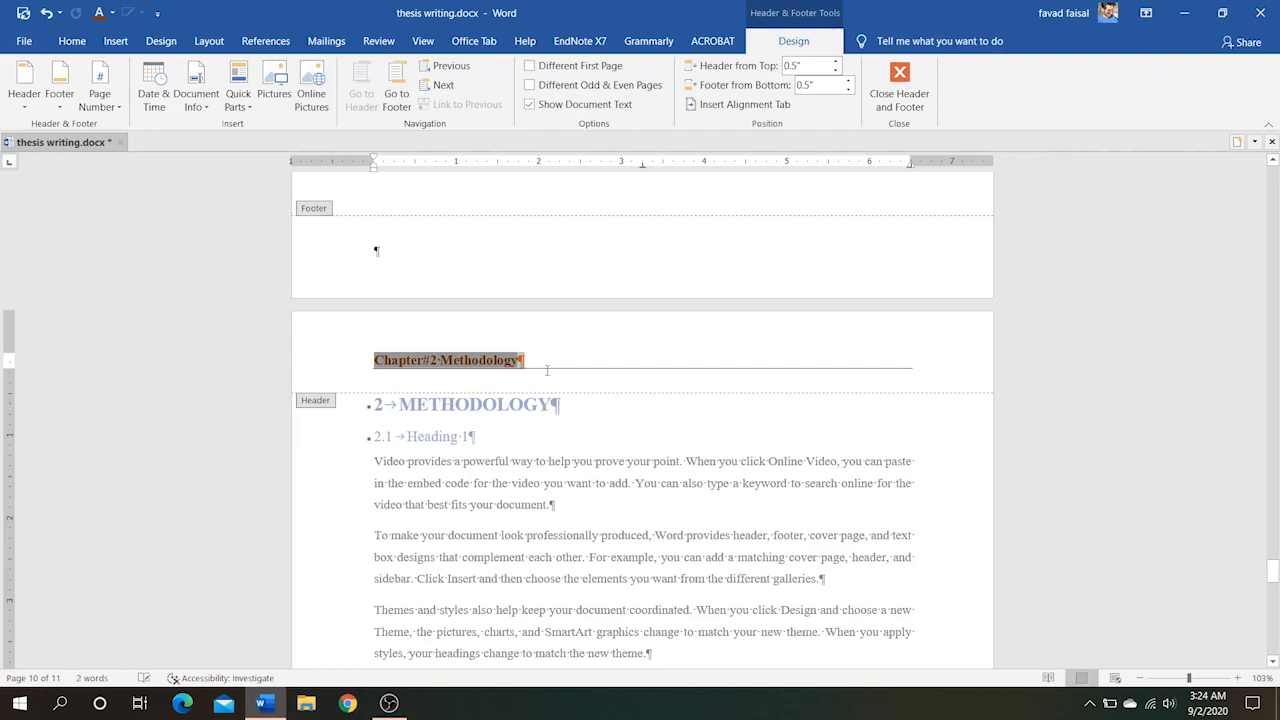
pyautogui.rightClick(493, 362)
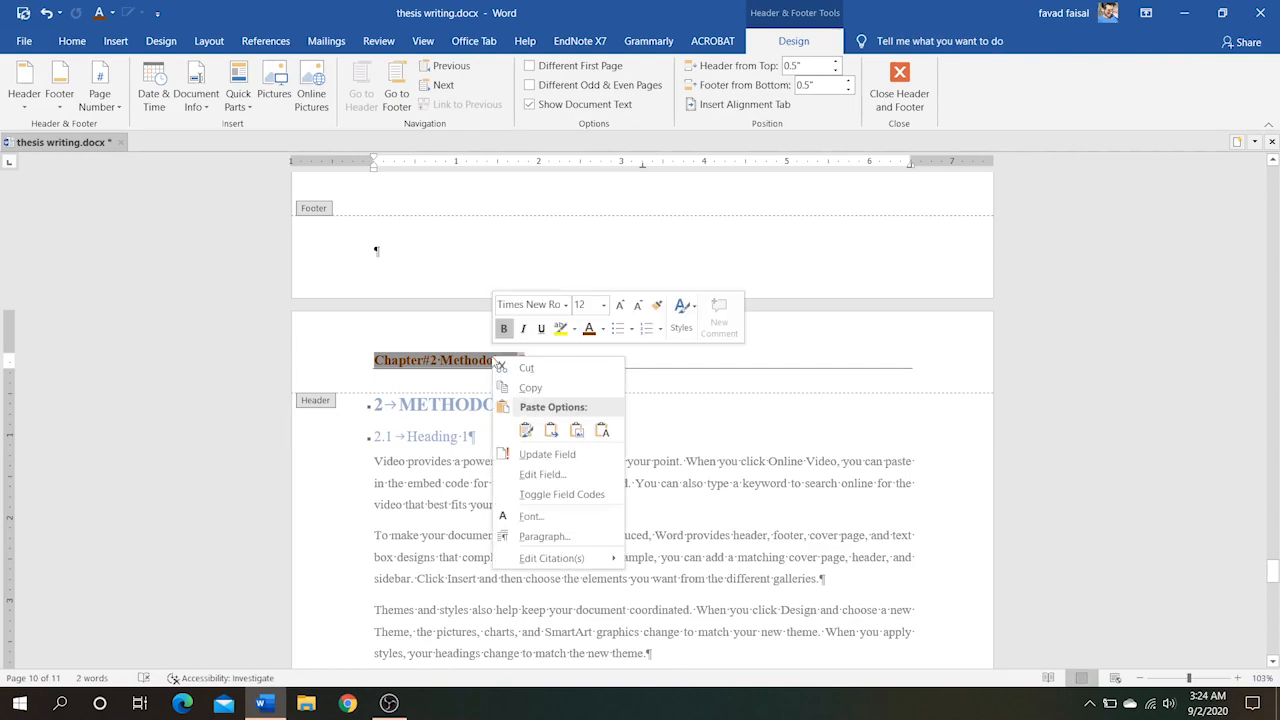
pyautogui.click(549, 463)
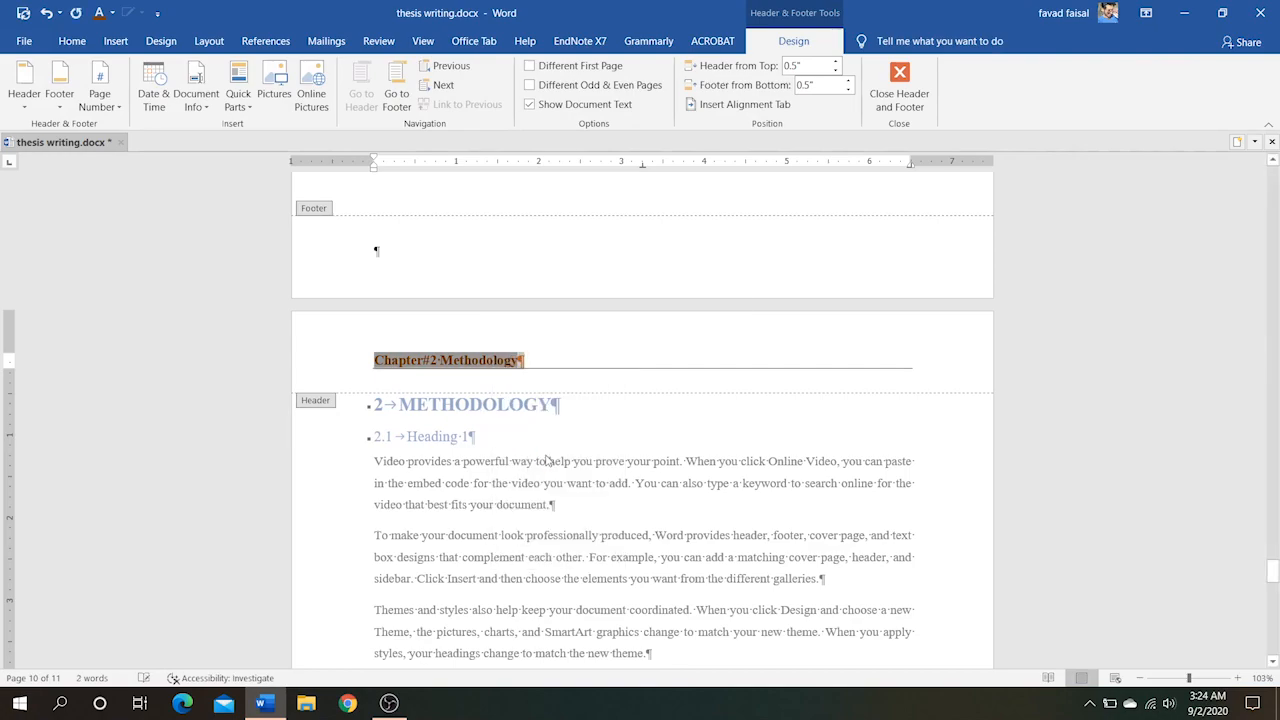
pyautogui.scroll(-8, 620, 455)
pyautogui.scroll(3, 620, 455)
pyautogui.scroll(-15, 620, 455)
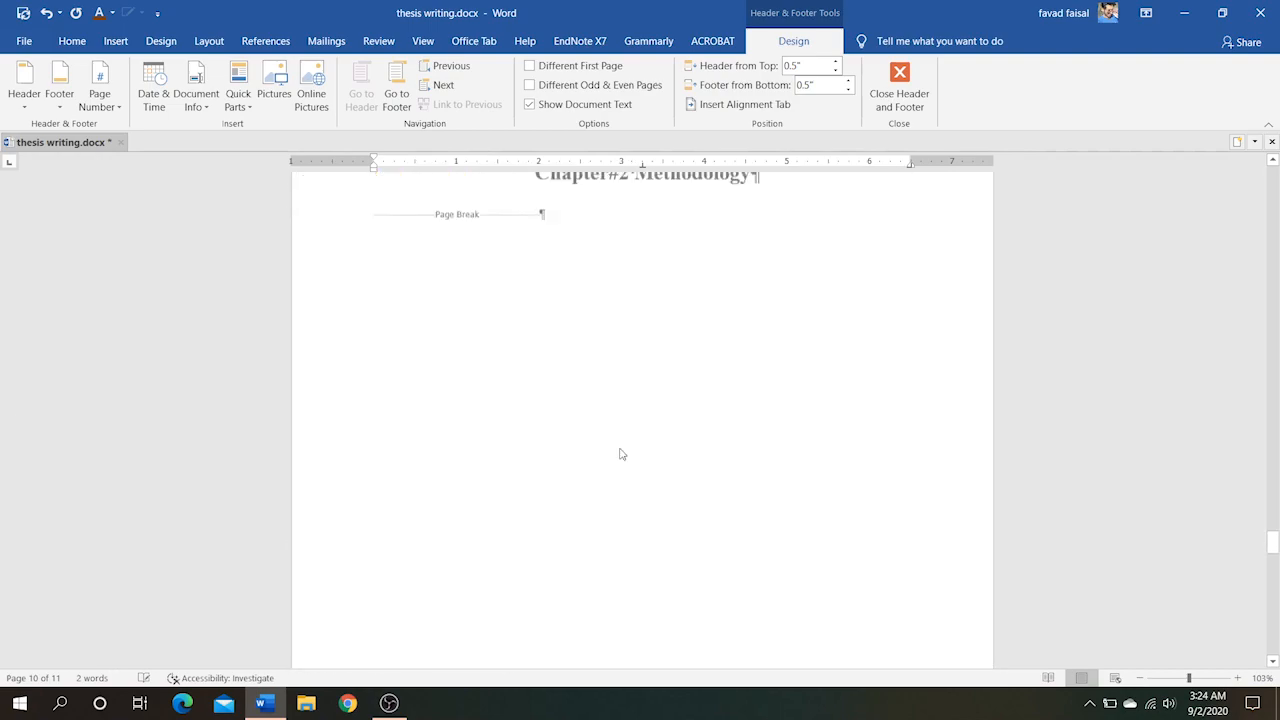
pyautogui.scroll(-11, 620, 455)
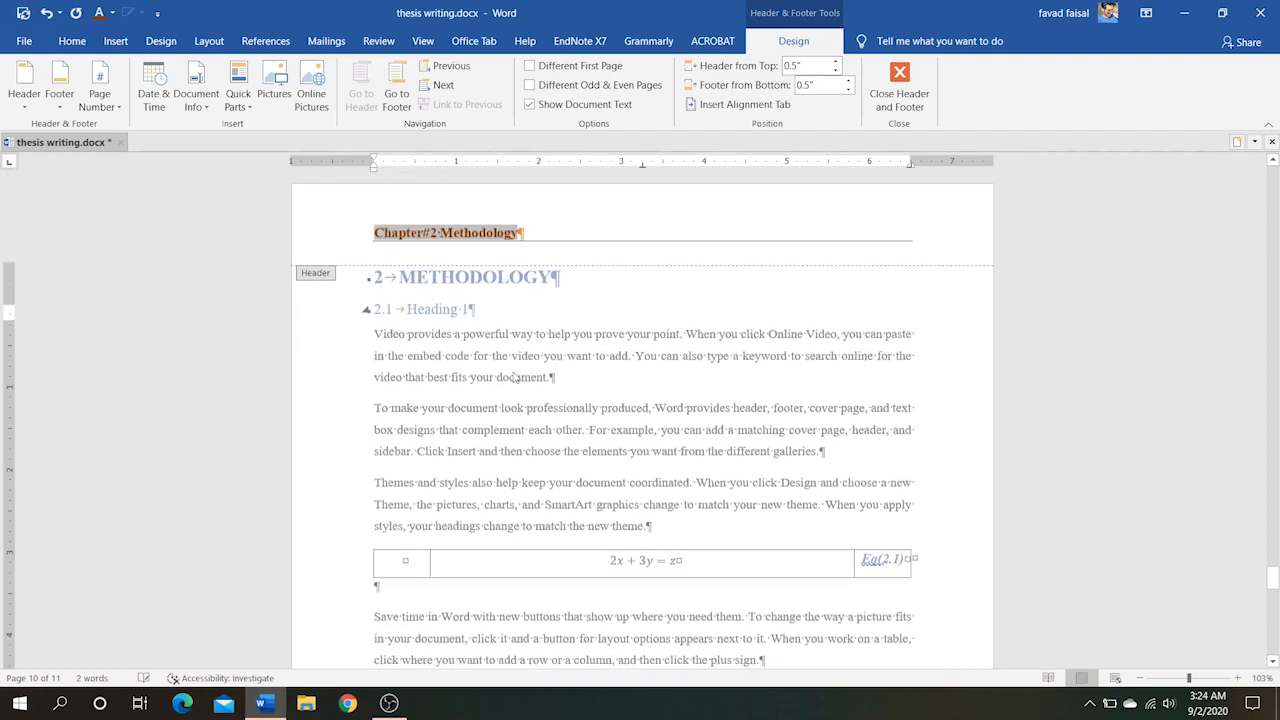
pyautogui.scroll(2, 510, 377)
pyautogui.scroll(4, 506, 386)
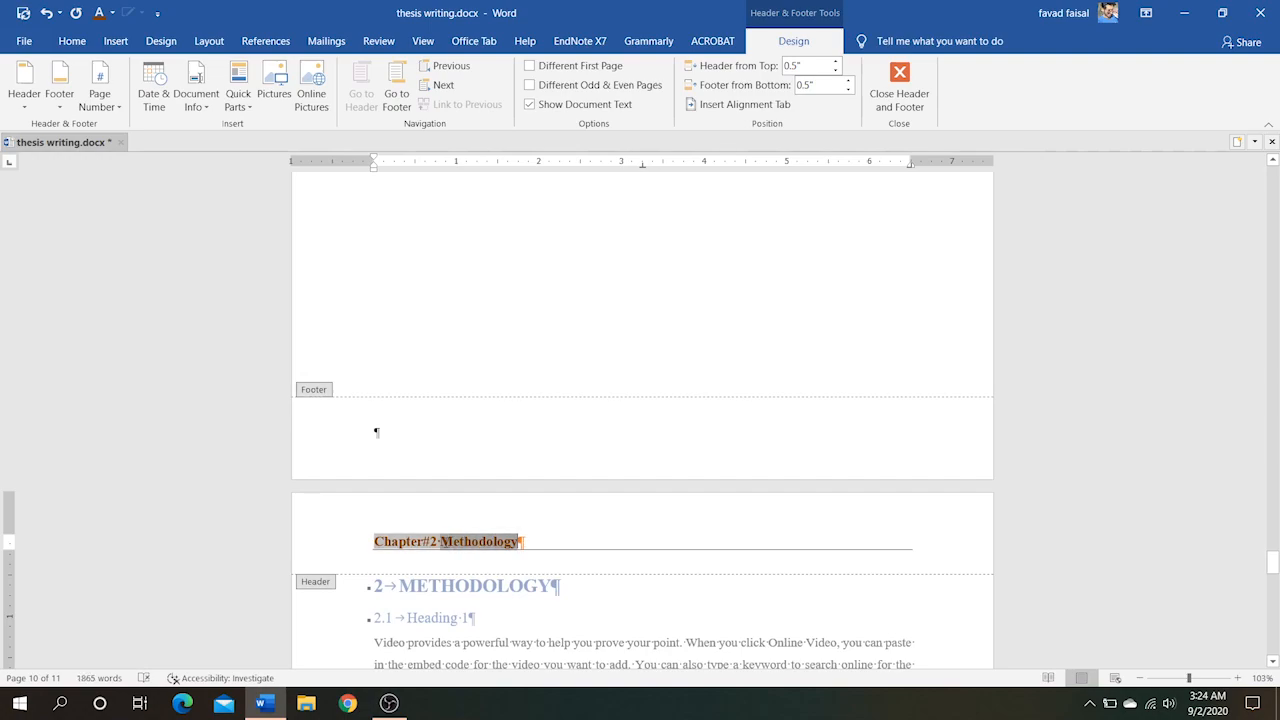
# - Update all fields in the whole document, rebuilding the entire table of contents and the entire table of figures
pyautogui.tripleClick(607, 642)
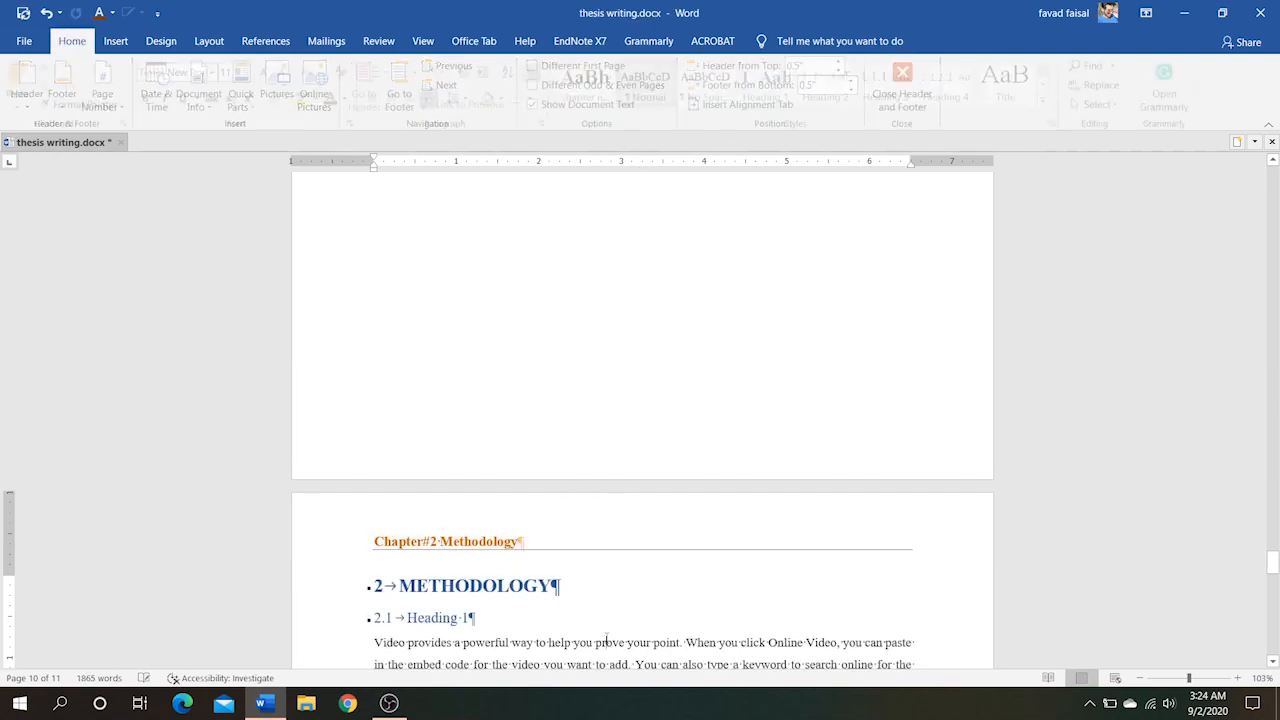
pyautogui.scroll(-1, 577, 519)
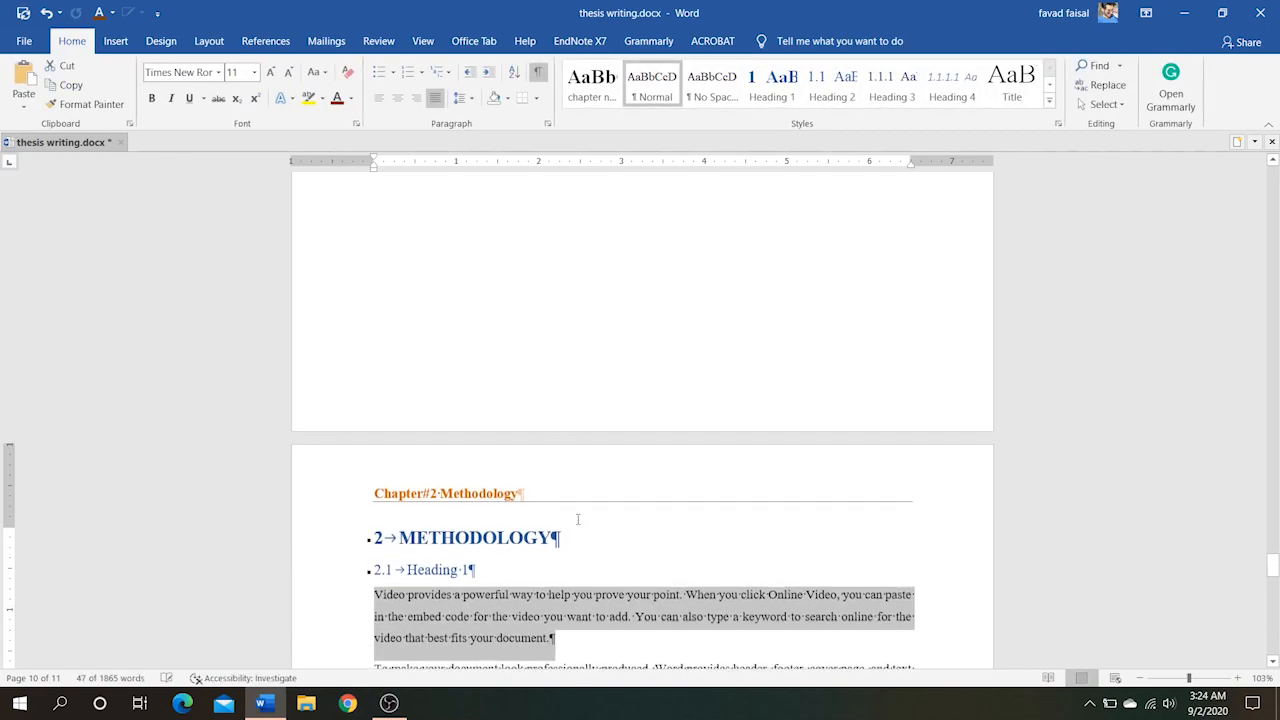
pyautogui.hotkey('ctrl', 'a')
pyautogui.scroll(-2, 577, 524)
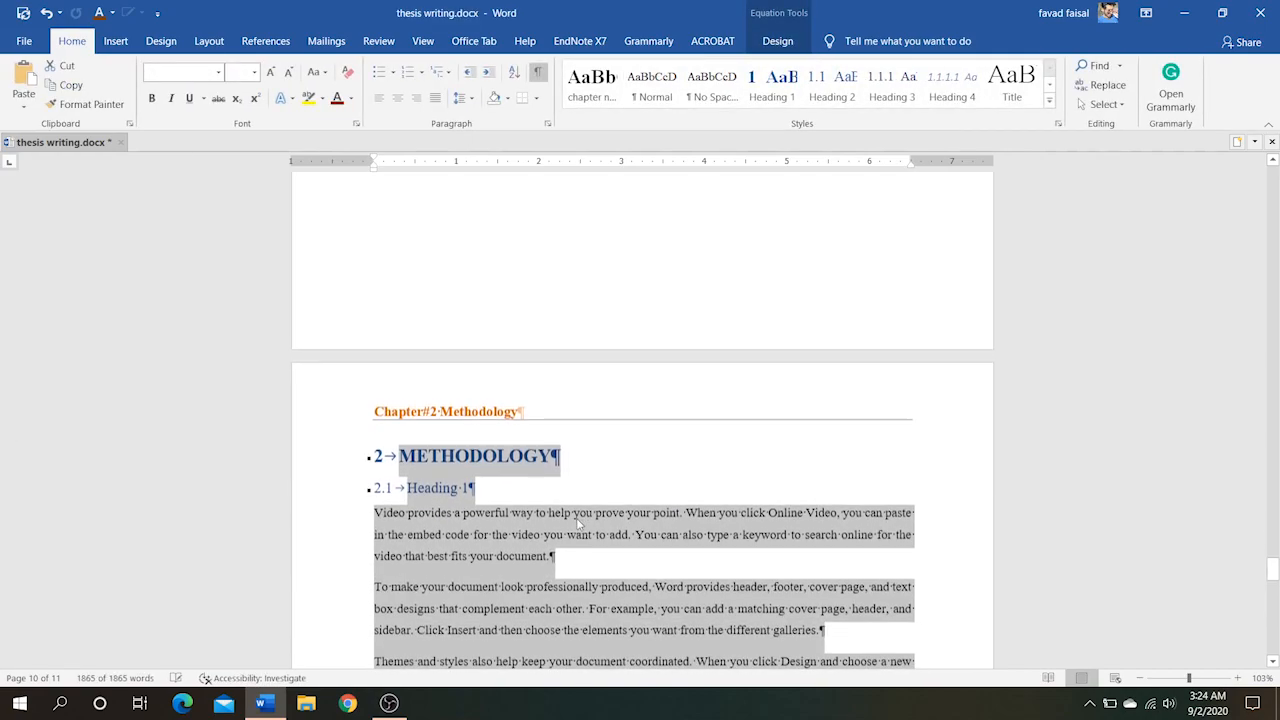
pyautogui.rightClick(495, 547)
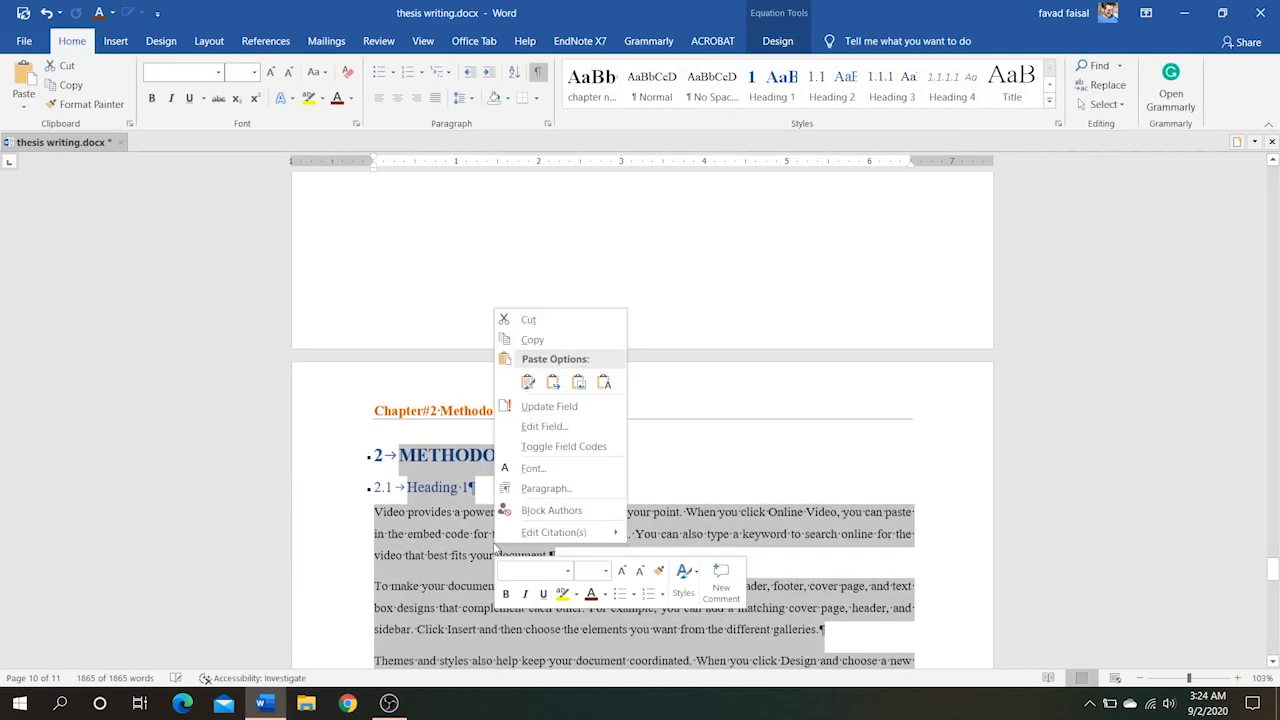
pyautogui.click(549, 407)
pyautogui.press('Down')
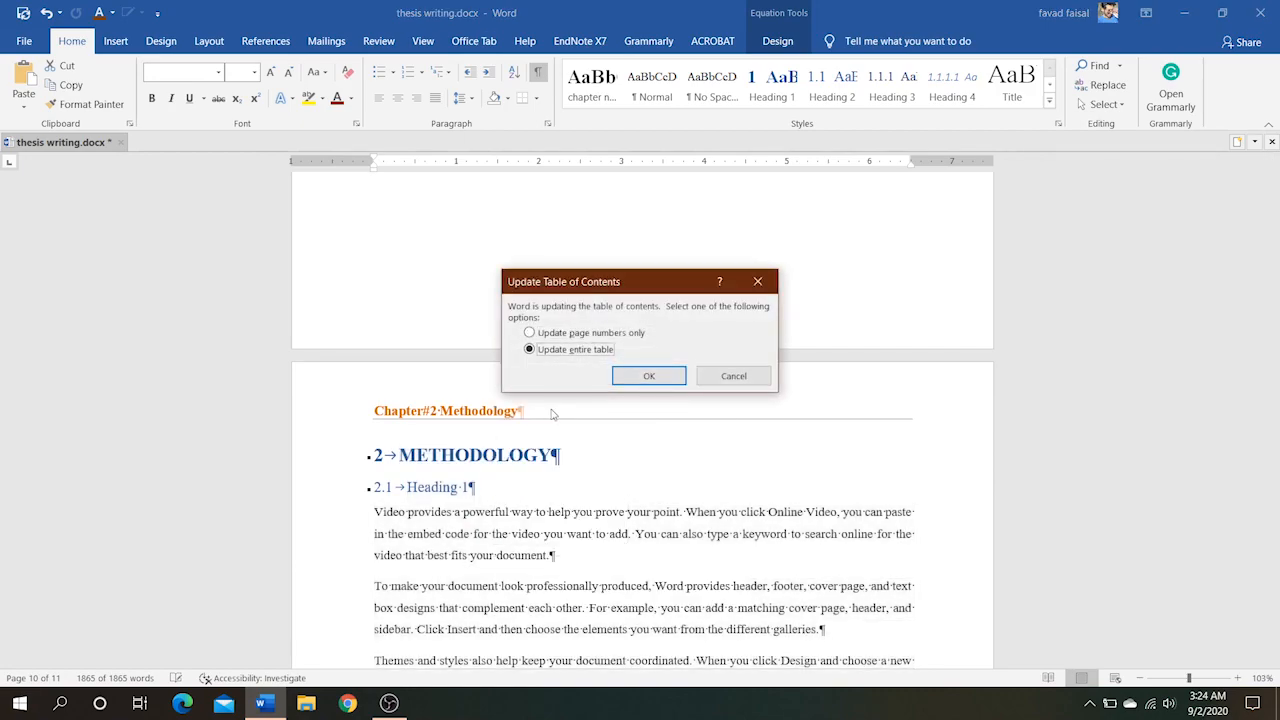
pyautogui.press('Return')
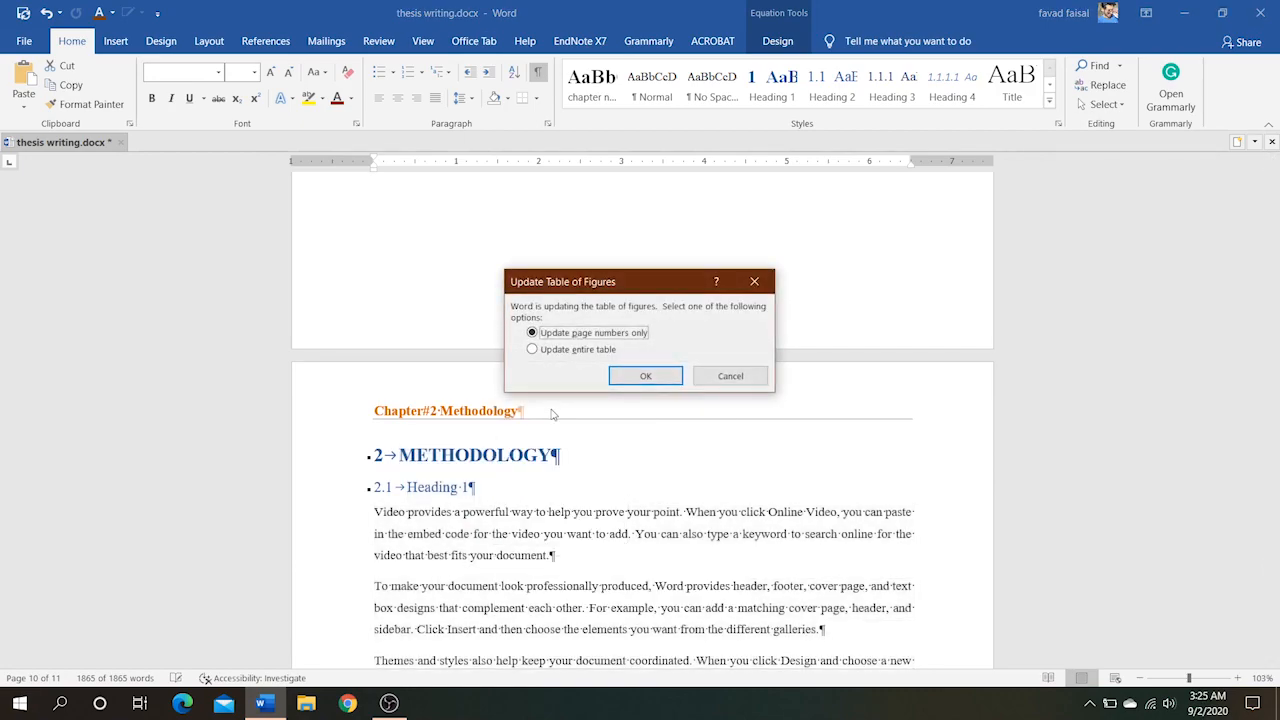
pyautogui.press('Down')
pyautogui.press('Return')
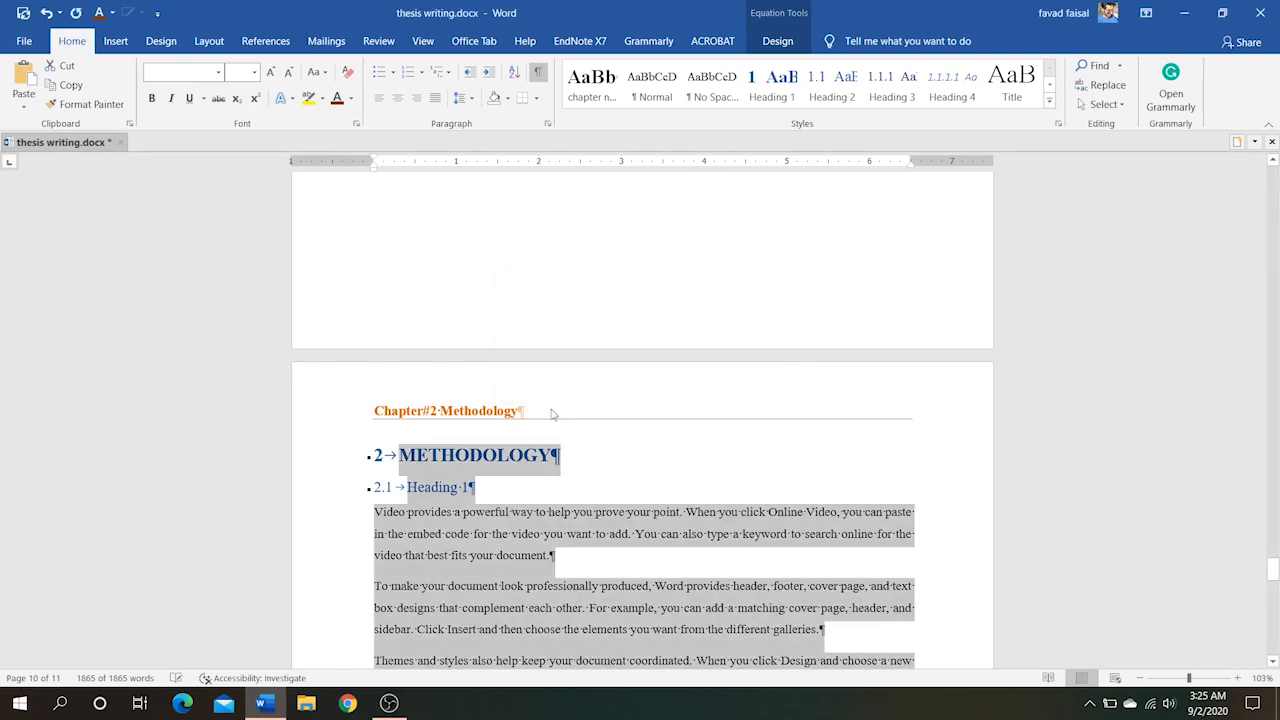
pyautogui.click(578, 546)
# - Look through the pages of chapters 1 and 2 to compare how their chapter title headers are written
pyautogui.scroll(-20, 578, 542)
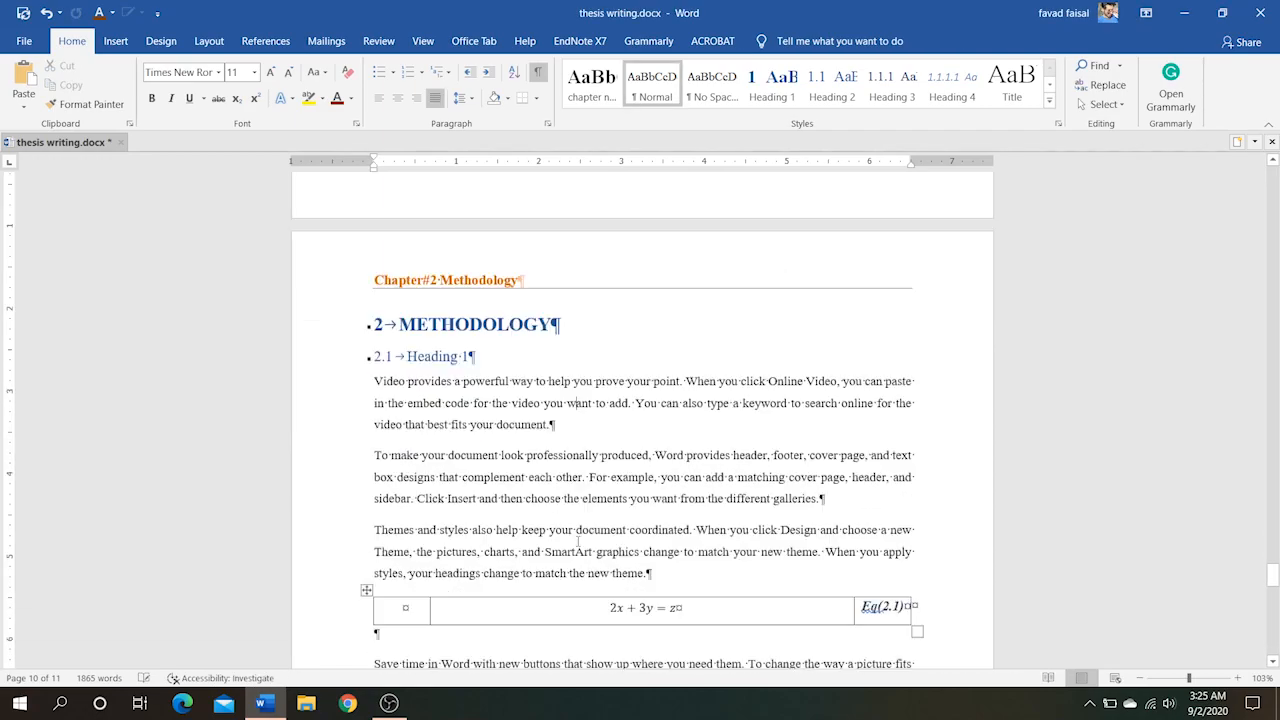
pyautogui.scroll(-7, 578, 542)
pyautogui.scroll(5, 577, 542)
pyautogui.scroll(-8, 577, 542)
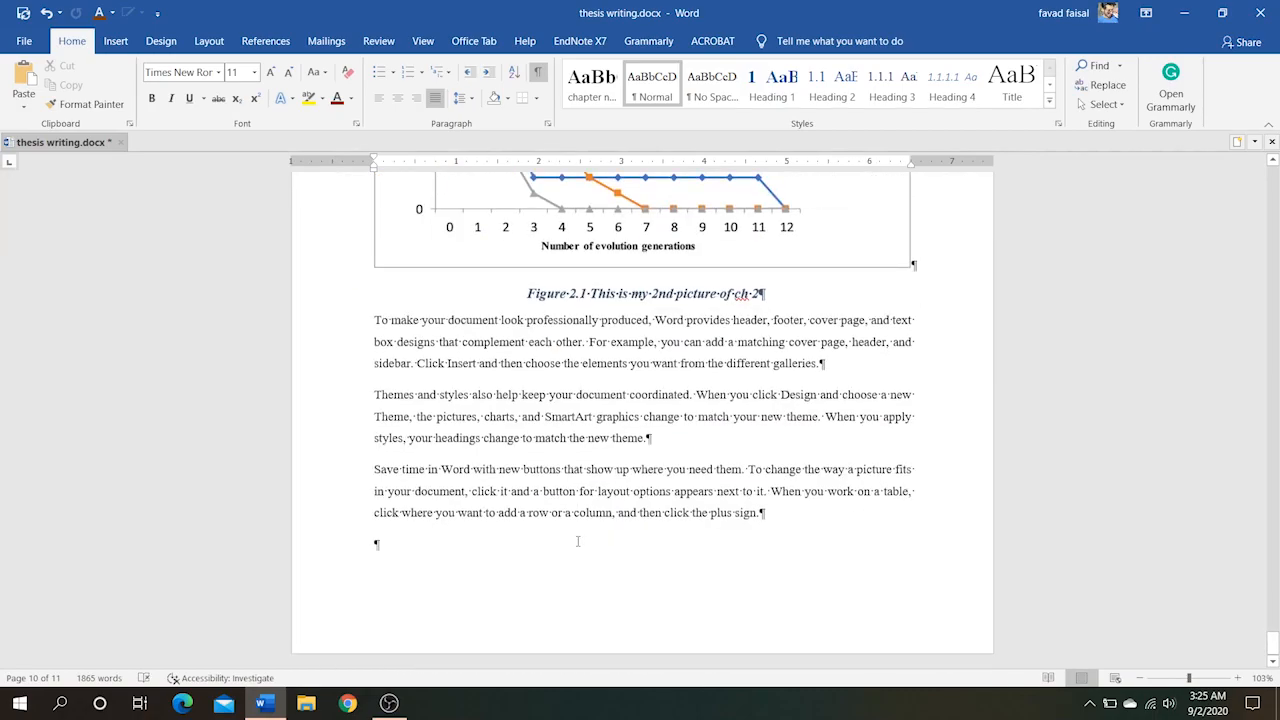
pyautogui.scroll(-5, 577, 542)
pyautogui.scroll(20, 577, 542)
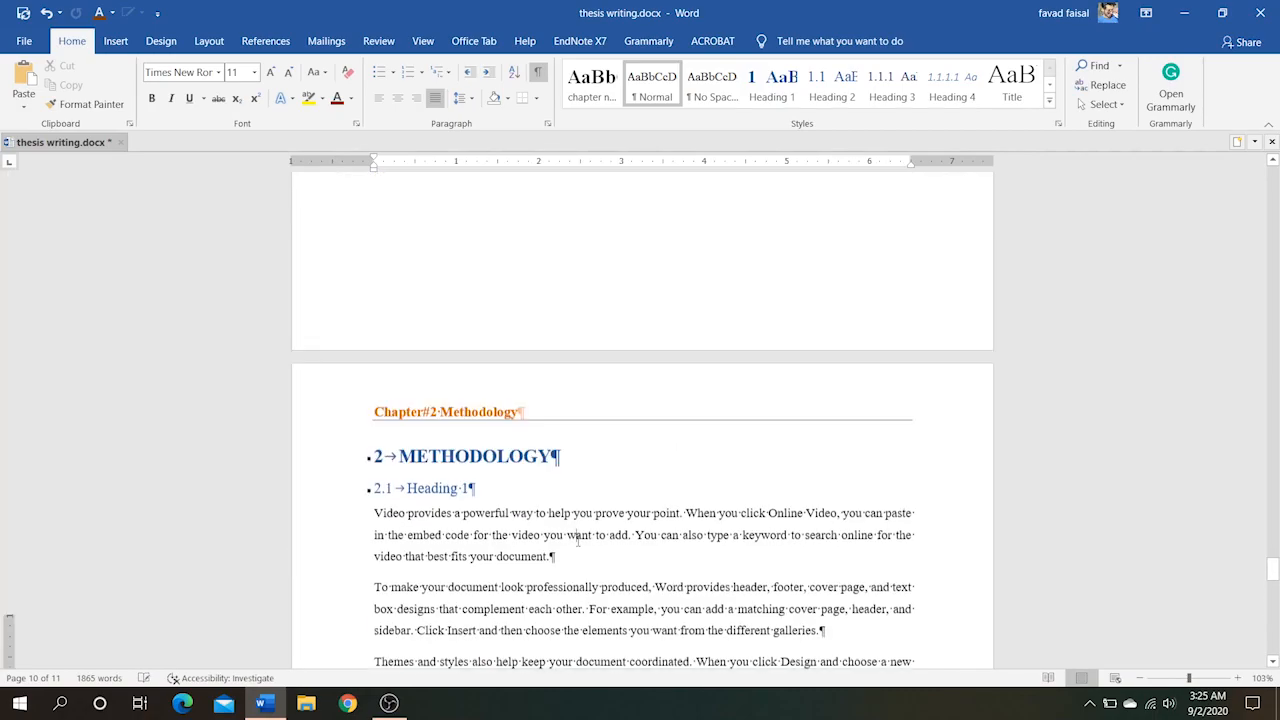
pyautogui.scroll(15, 577, 541)
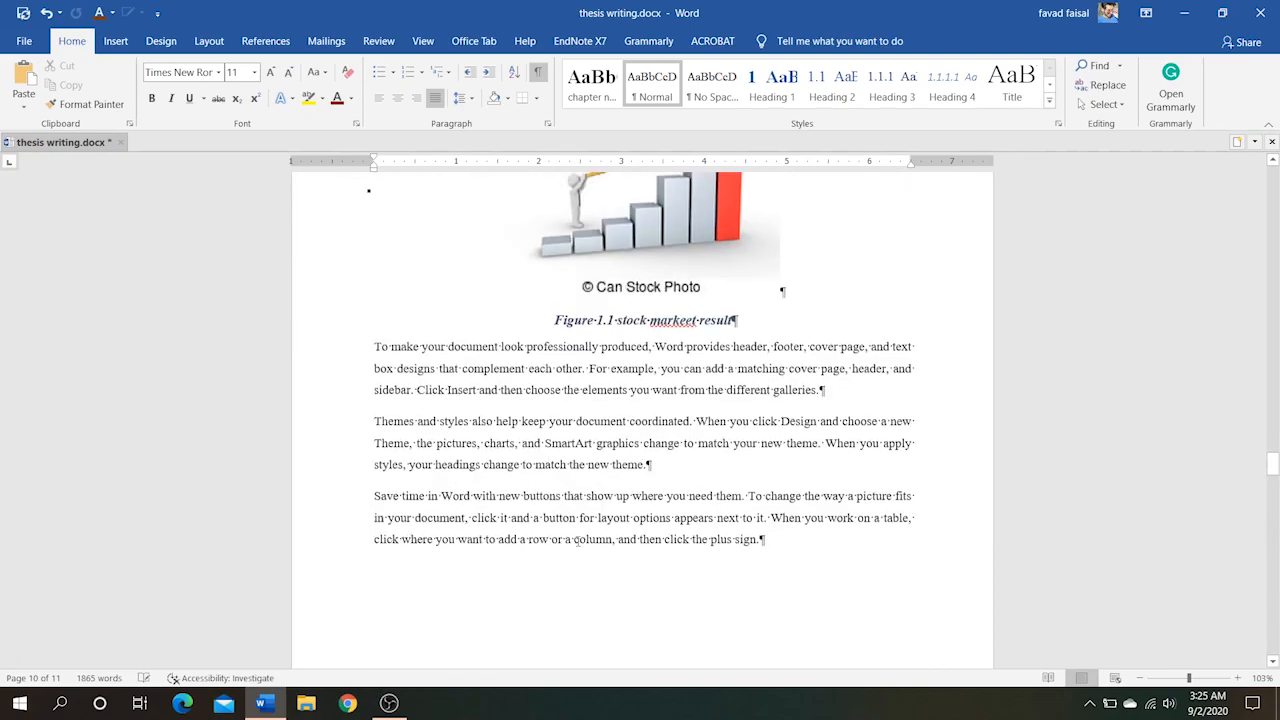
pyautogui.scroll(15, 577, 541)
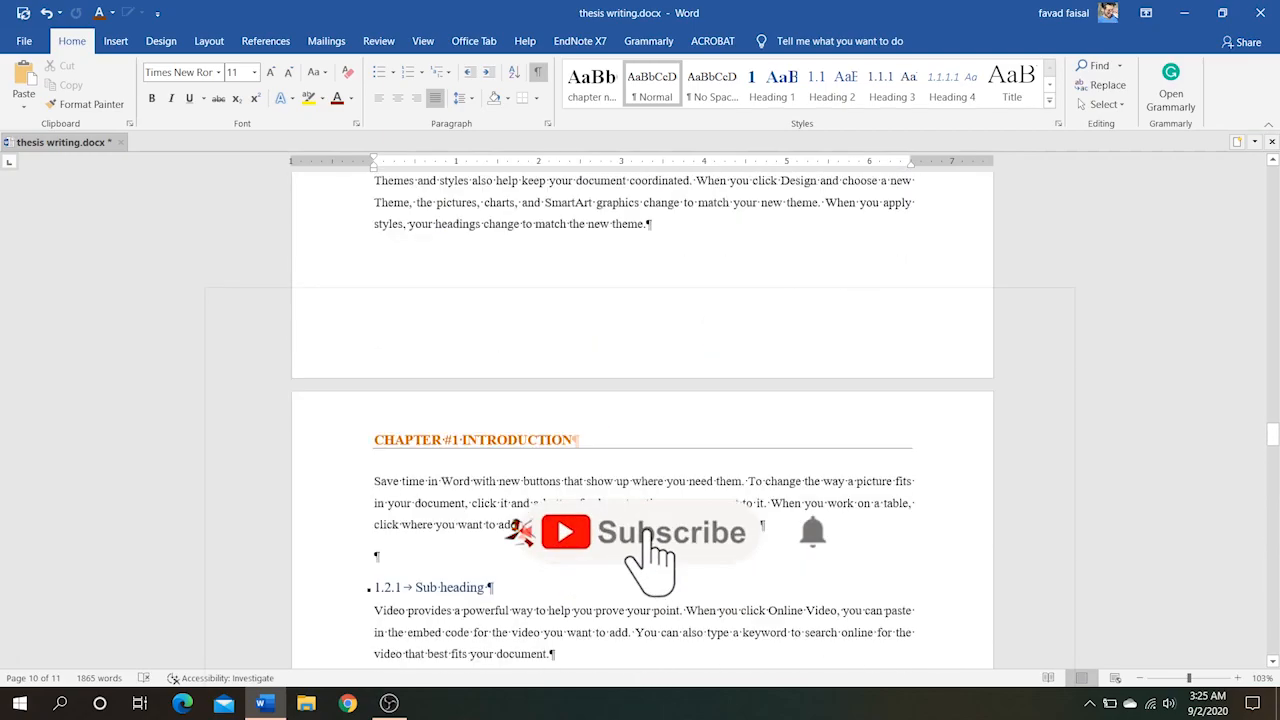
pyautogui.scroll(10, 577, 541)
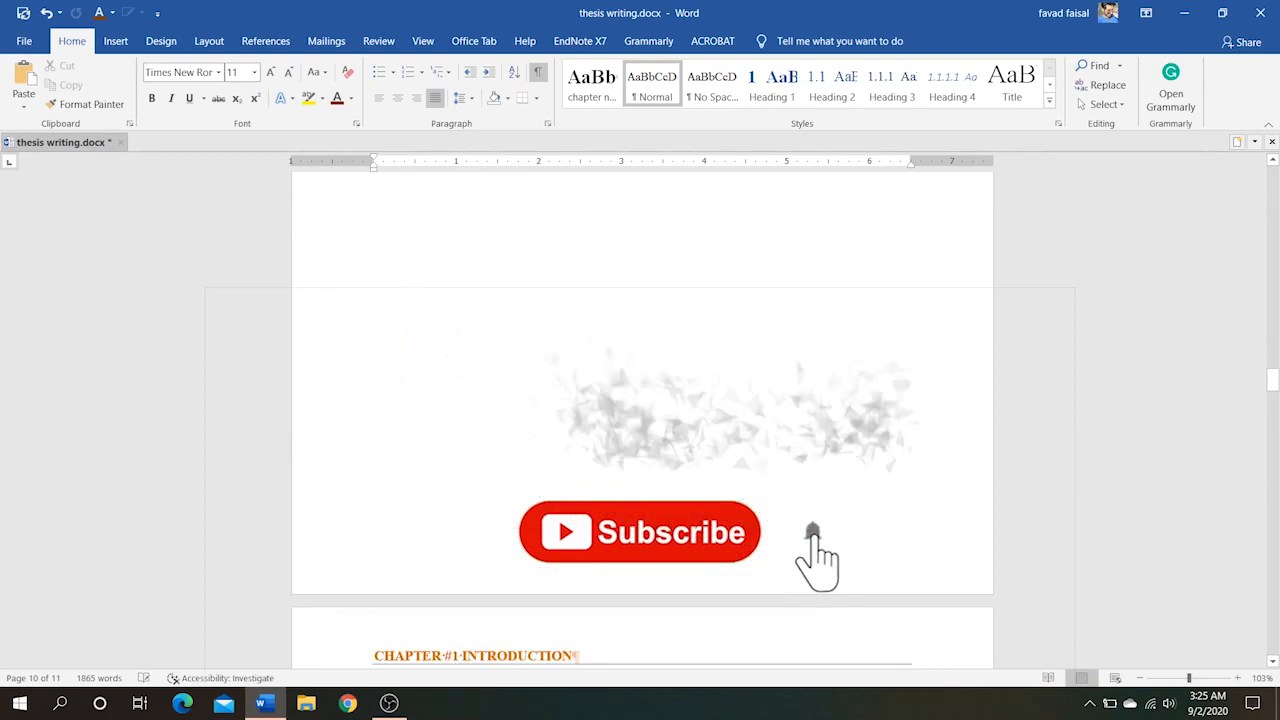
pyautogui.scroll(-4, 577, 541)
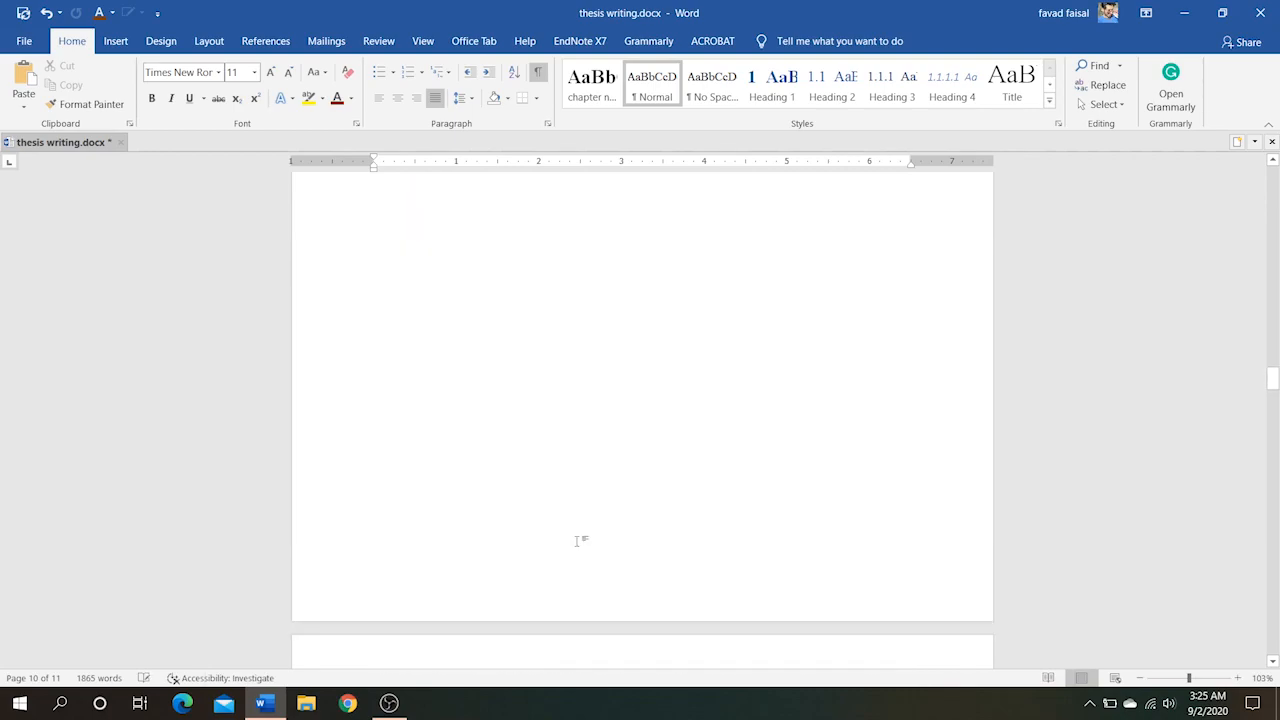
pyautogui.scroll(-10, 577, 541)
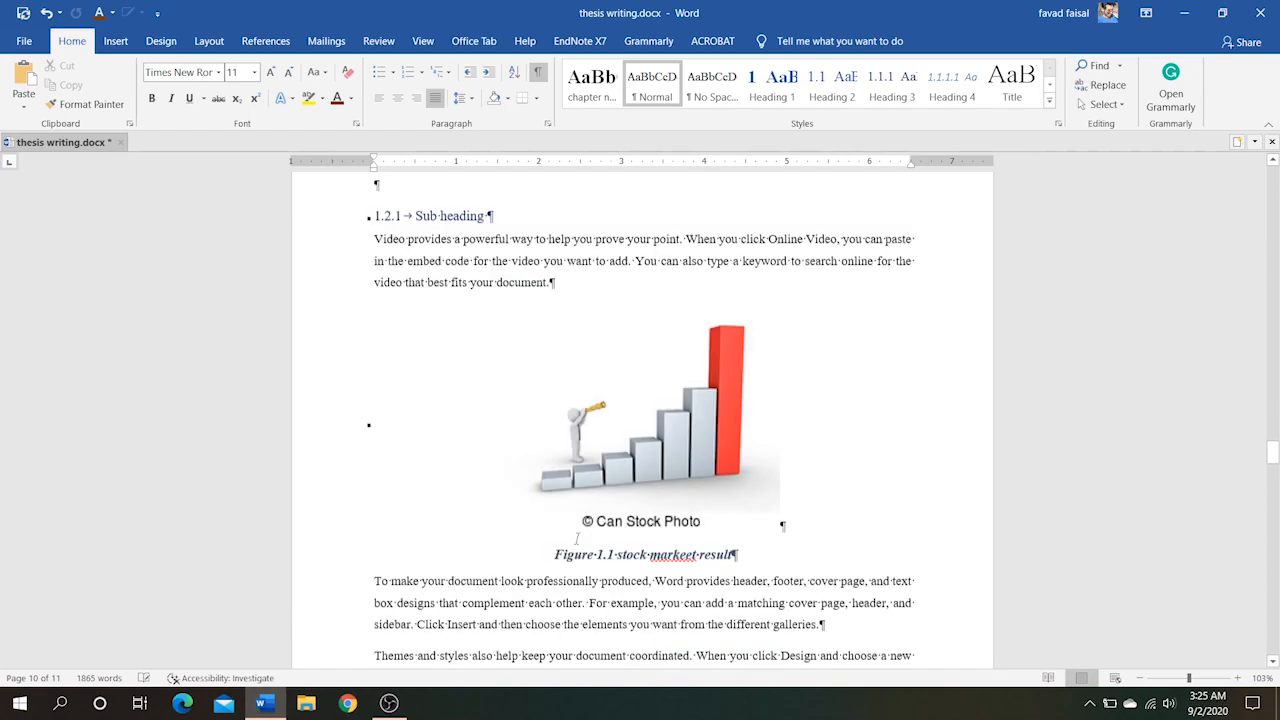
pyautogui.scroll(-10, 577, 540)
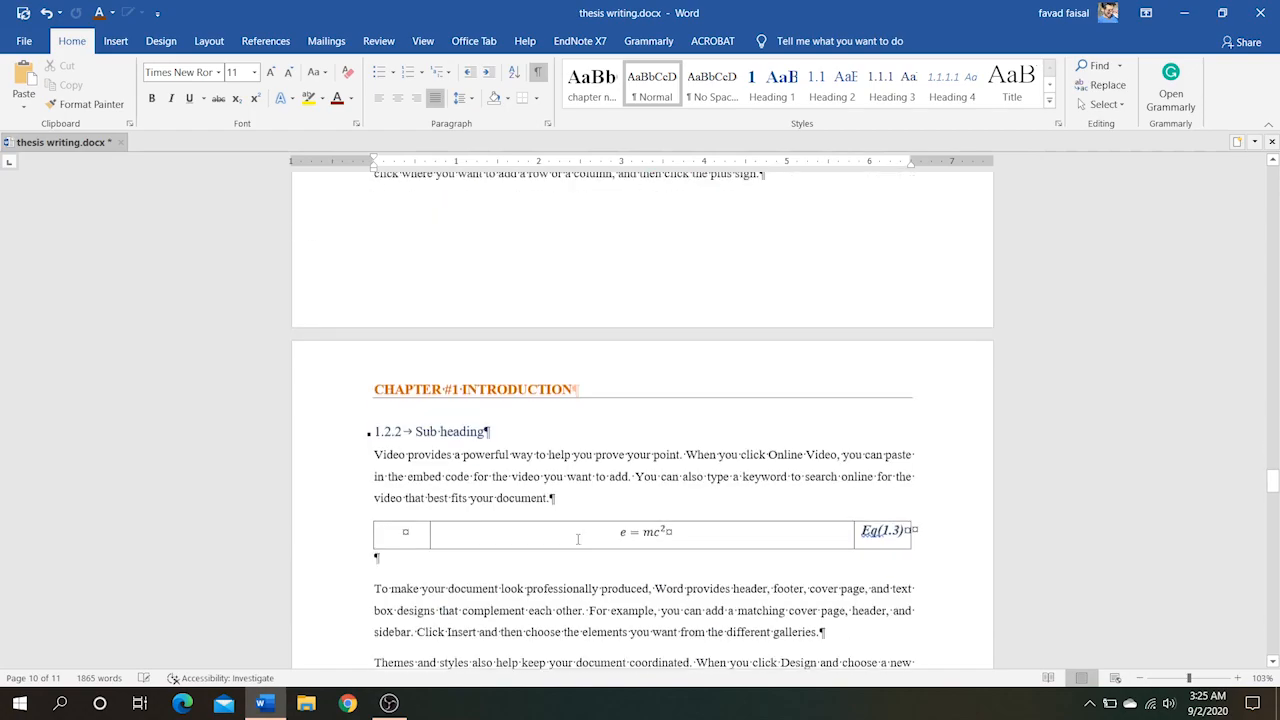
pyautogui.scroll(-10, 577, 540)
pyautogui.scroll(5, 449, 459)
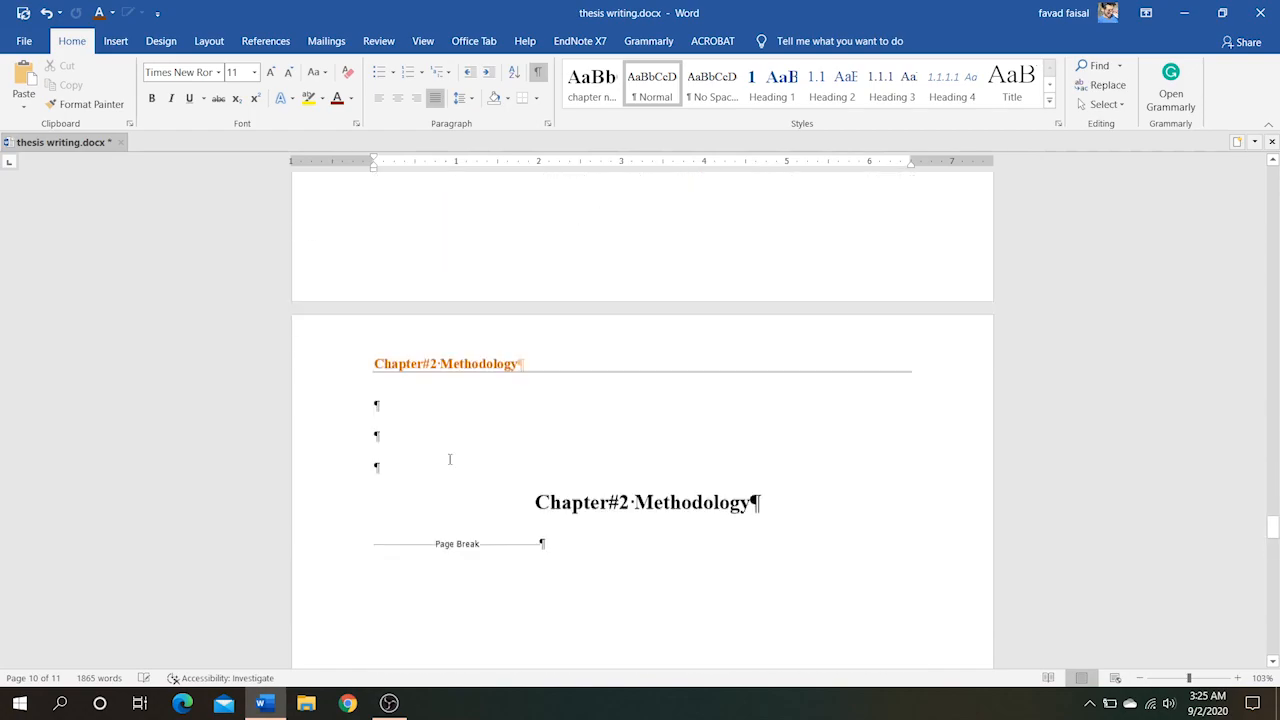
# - Change the "Chapter#2 Methodology" title on the chapter title page to all capitals and check the chapter 2 headers
pyautogui.tripleClick(543, 508)
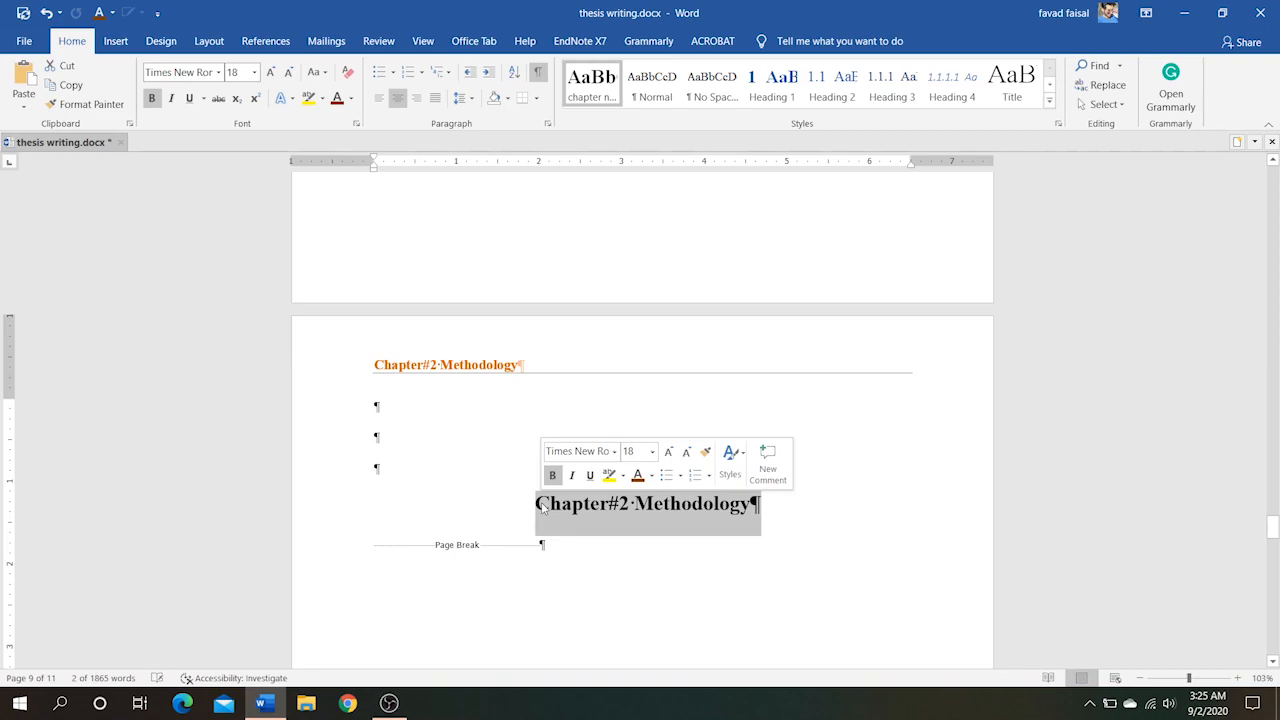
pyautogui.click(543, 508)
pyautogui.hotkey('shift', 'F3')
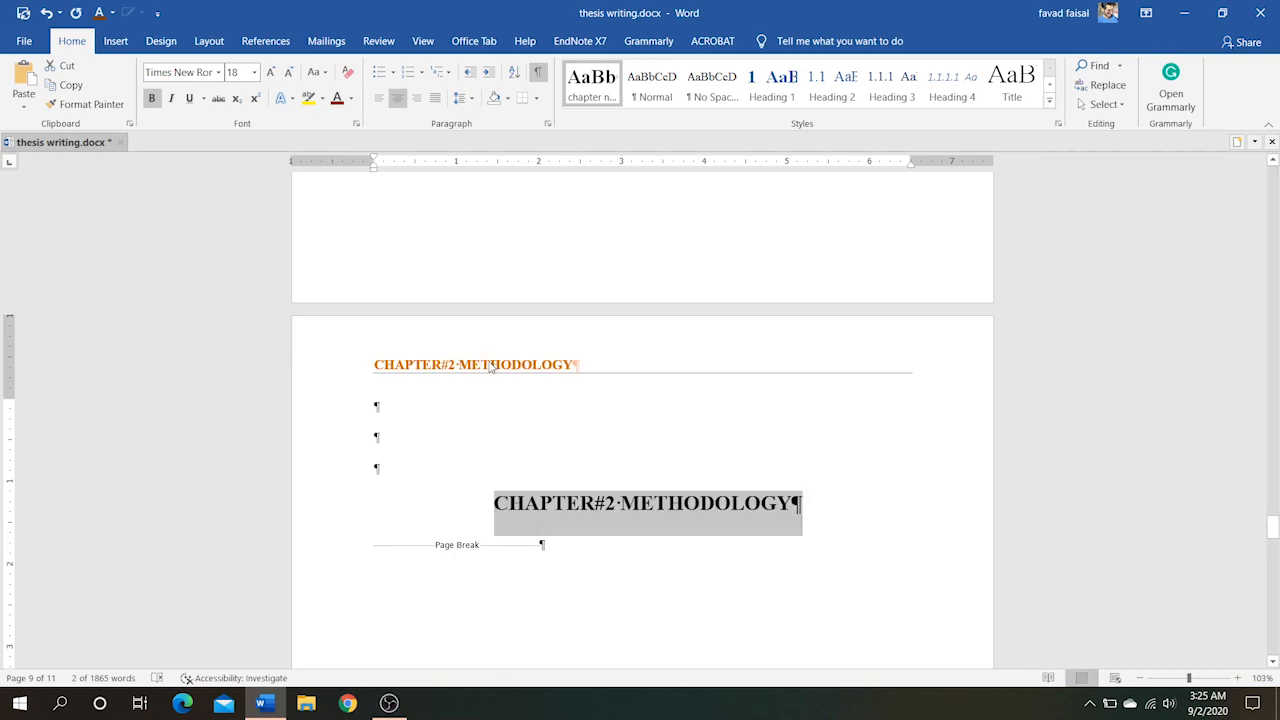
pyautogui.click(351, 371)
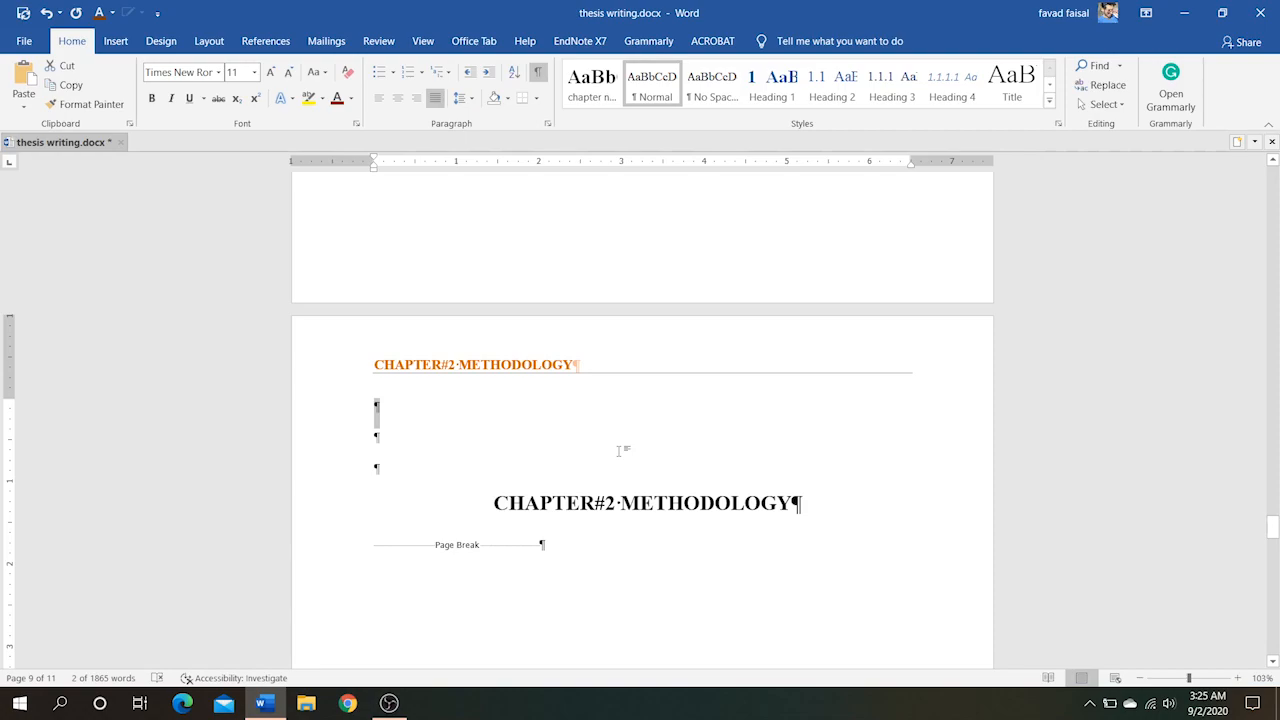
pyautogui.hotkey('ctrl', 'v')
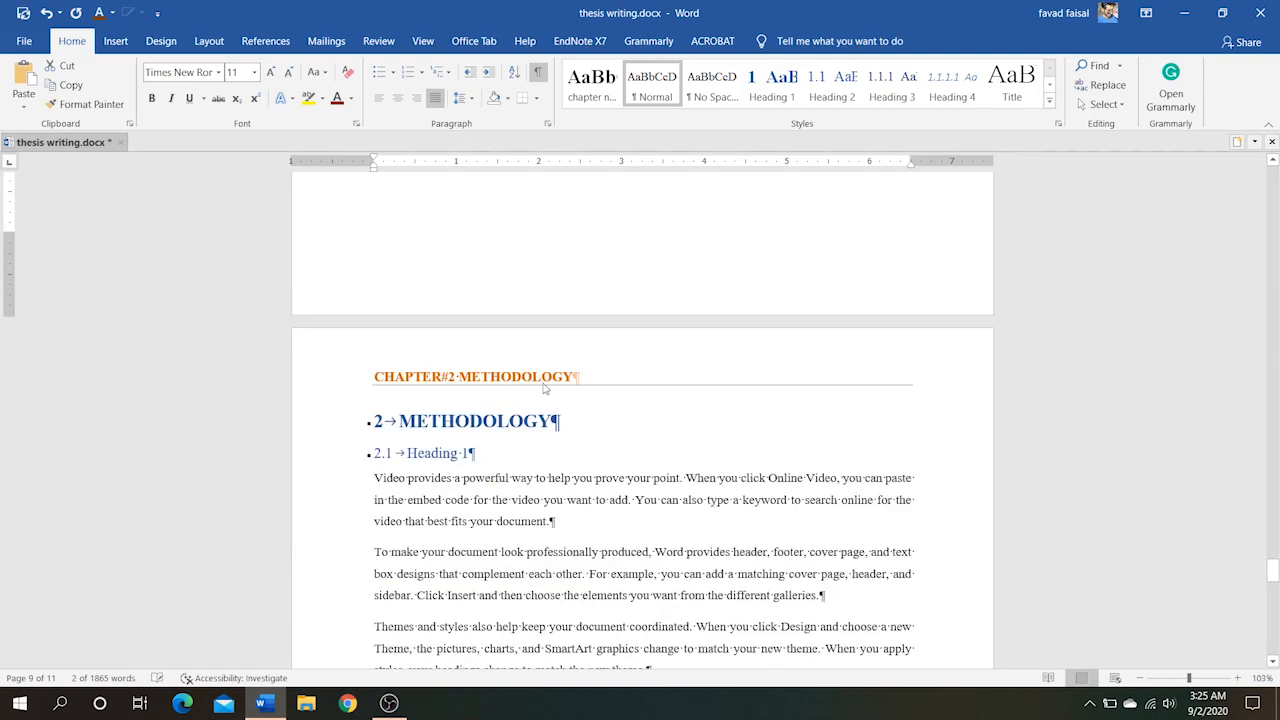
pyautogui.scroll(-5, 545, 389)
# - Add an empty paragraph at the very end of chapter 2 to start a new page and check the chapter headers
pyautogui.scroll(-5, 594, 434)
pyautogui.scroll(15, 594, 434)
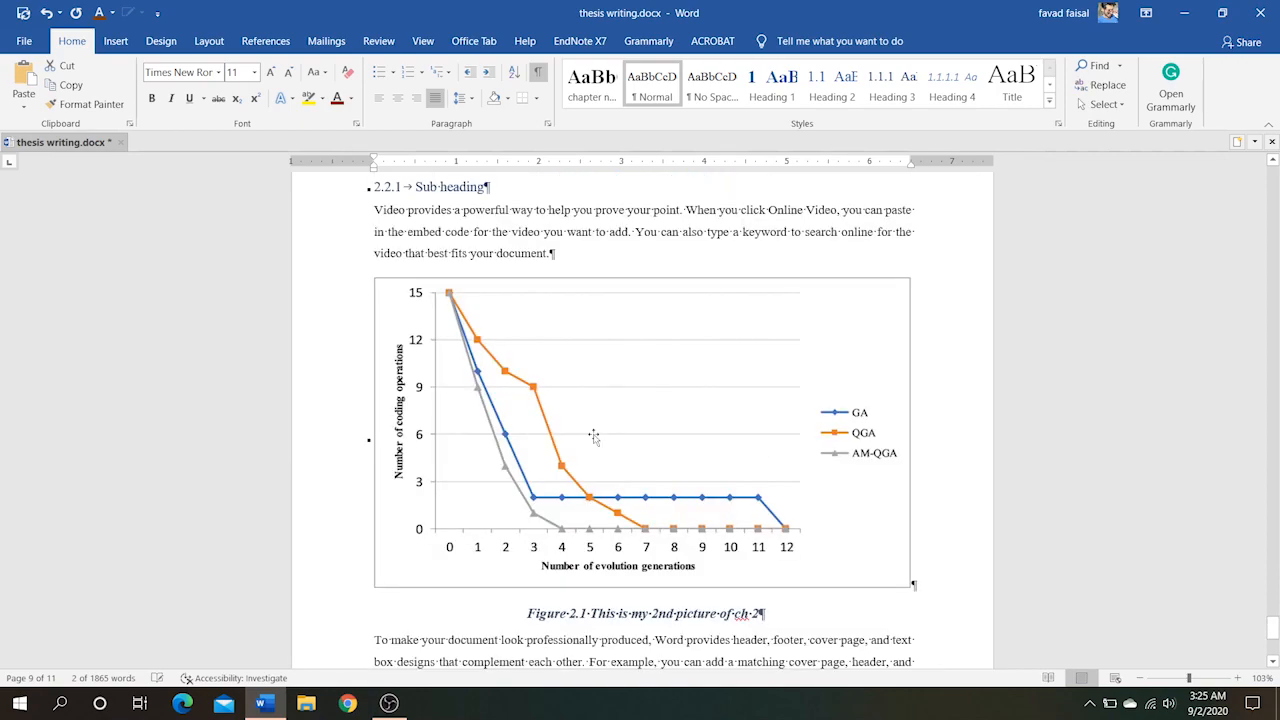
pyautogui.scroll(5, 594, 440)
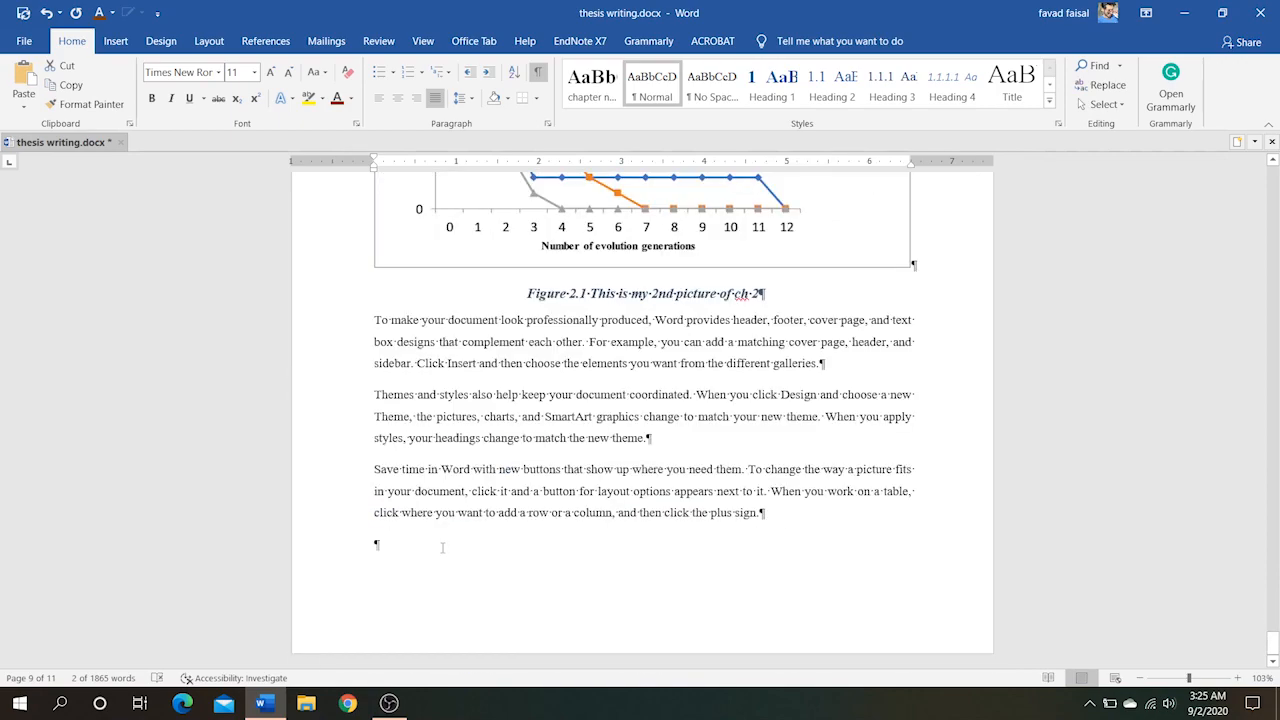
pyautogui.click(442, 547)
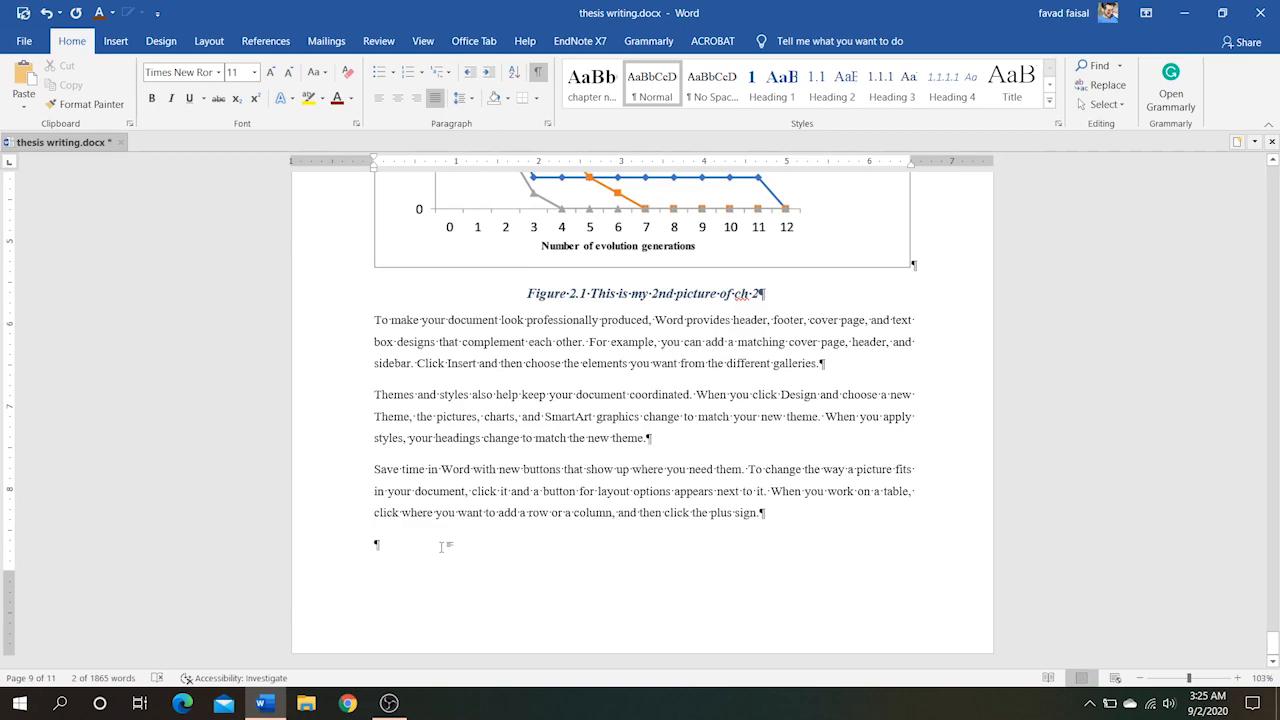
pyautogui.press('Return')
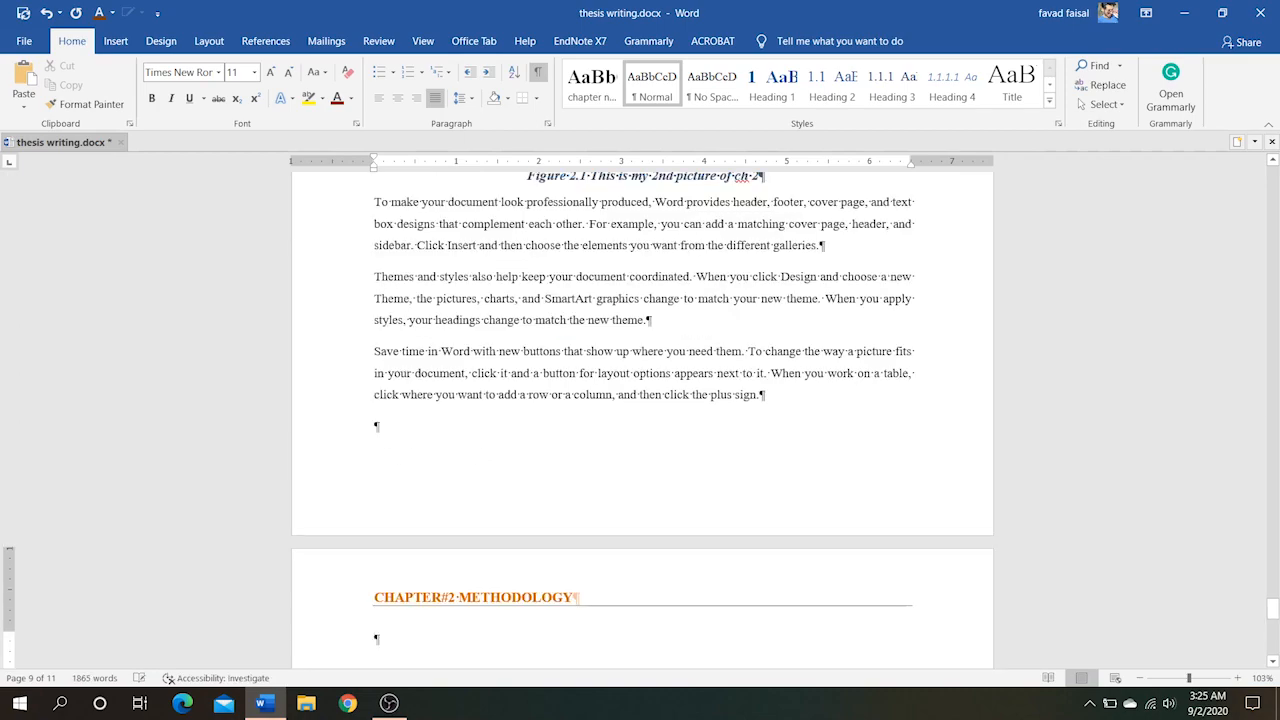
pyautogui.scroll(4, 531, 608)
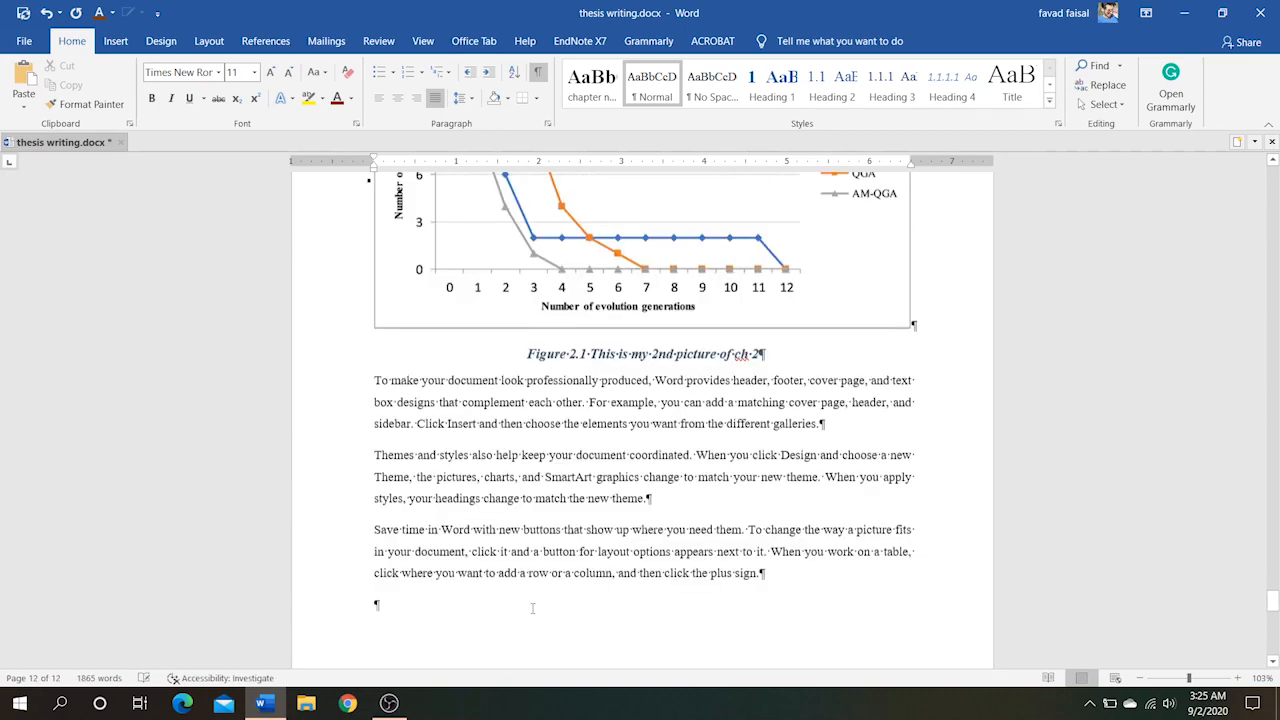
pyautogui.scroll(-9, 532, 608)
pyautogui.scroll(7, 532, 608)
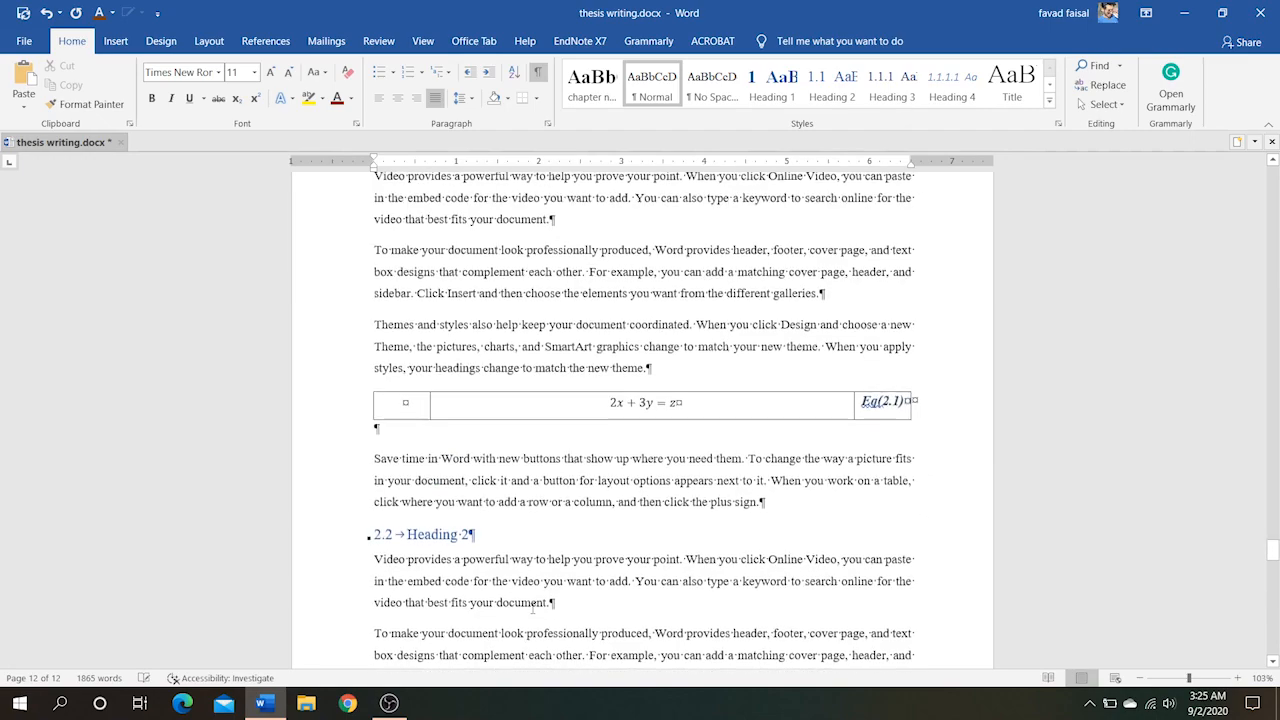
pyautogui.scroll(20, 532, 608)
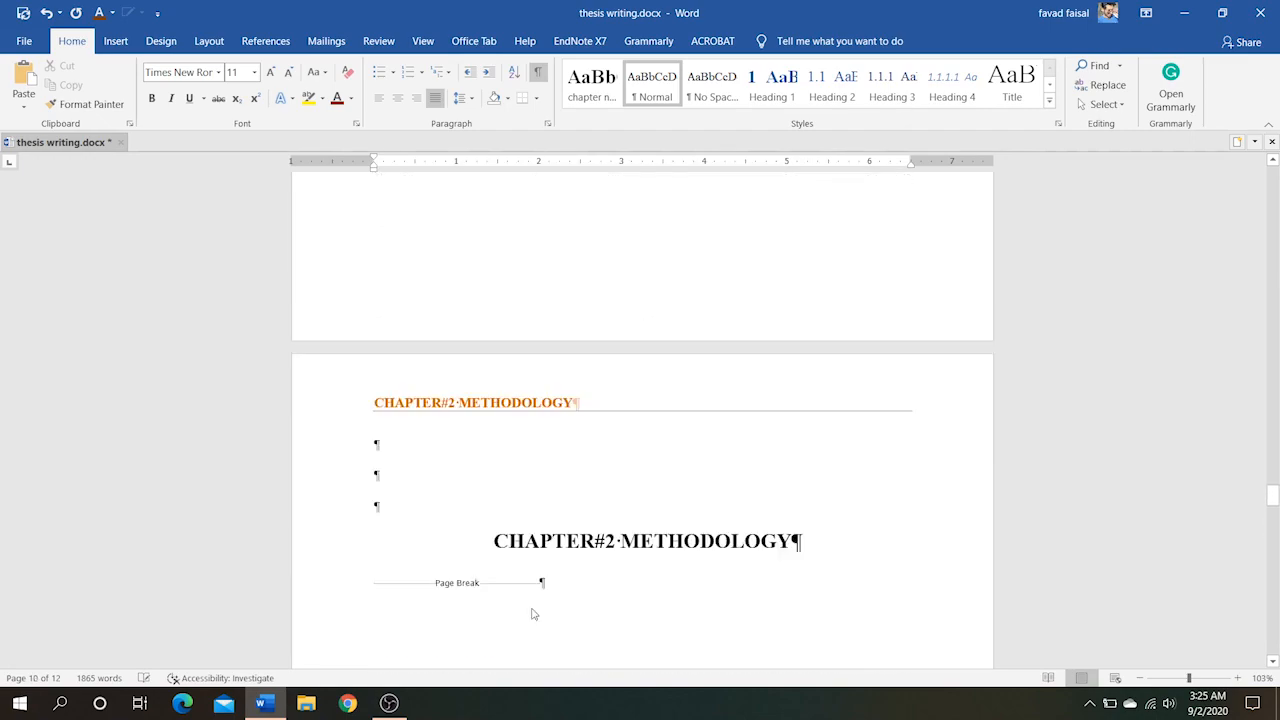